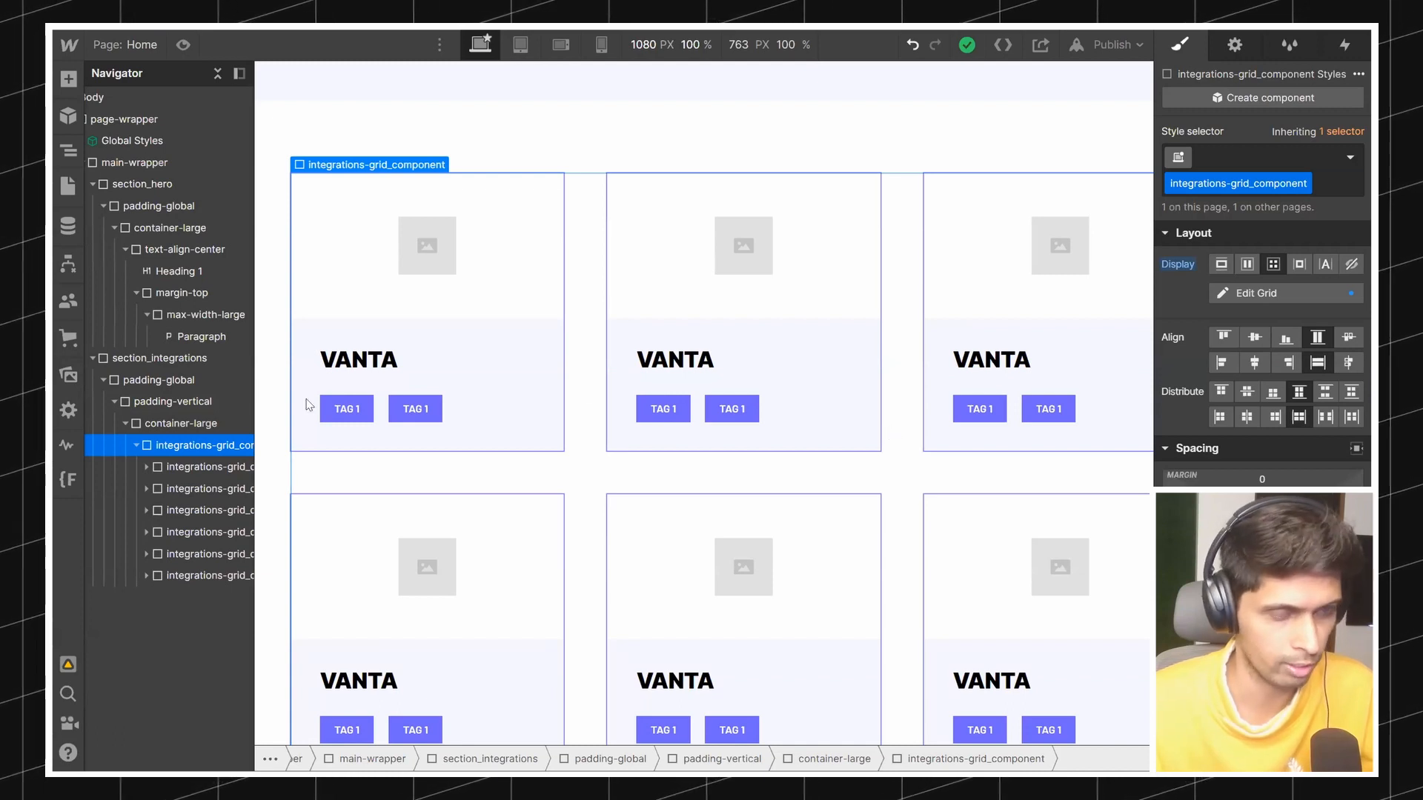
pyautogui.scroll(2, 896, 364)
pyautogui.scroll(3, 896, 364)
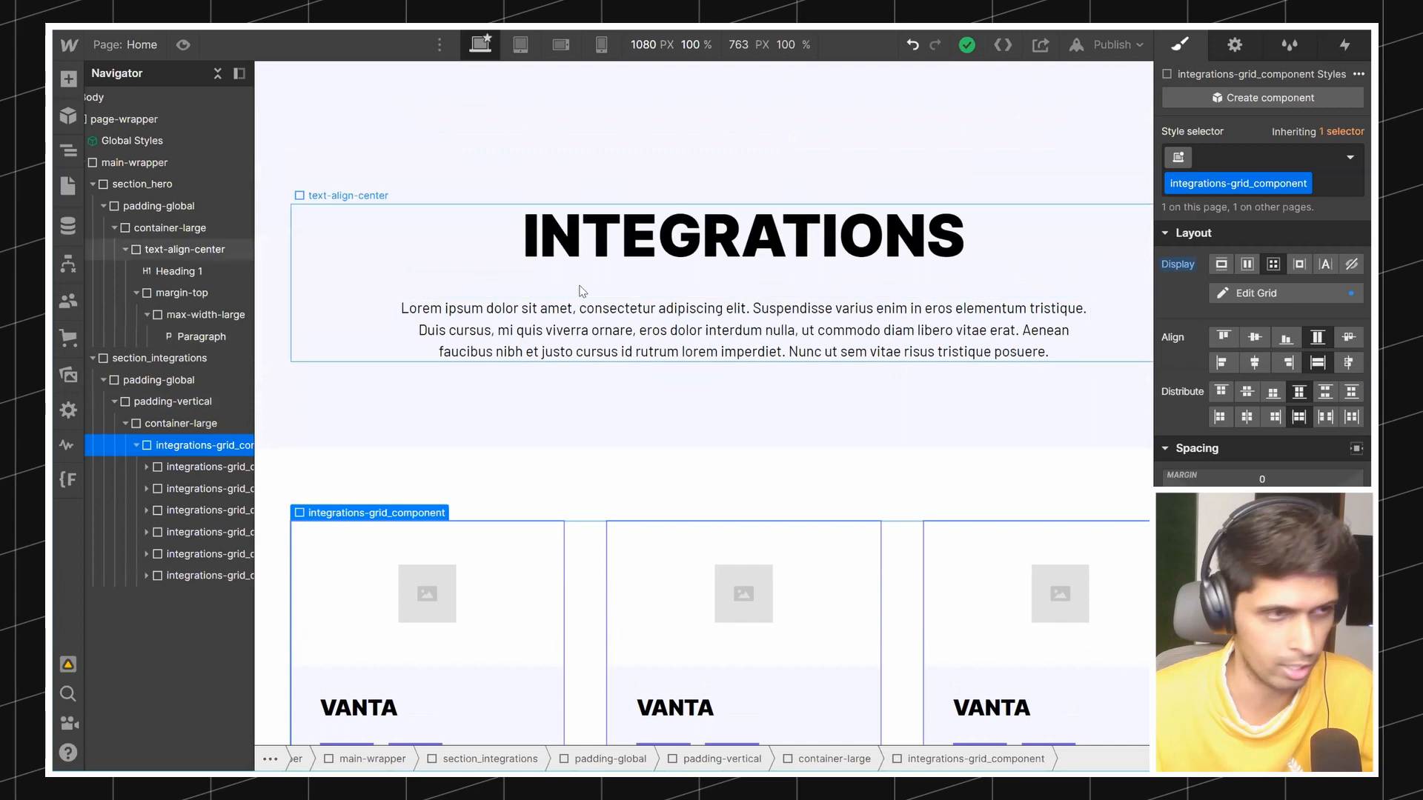
pyautogui.click(67, 225)
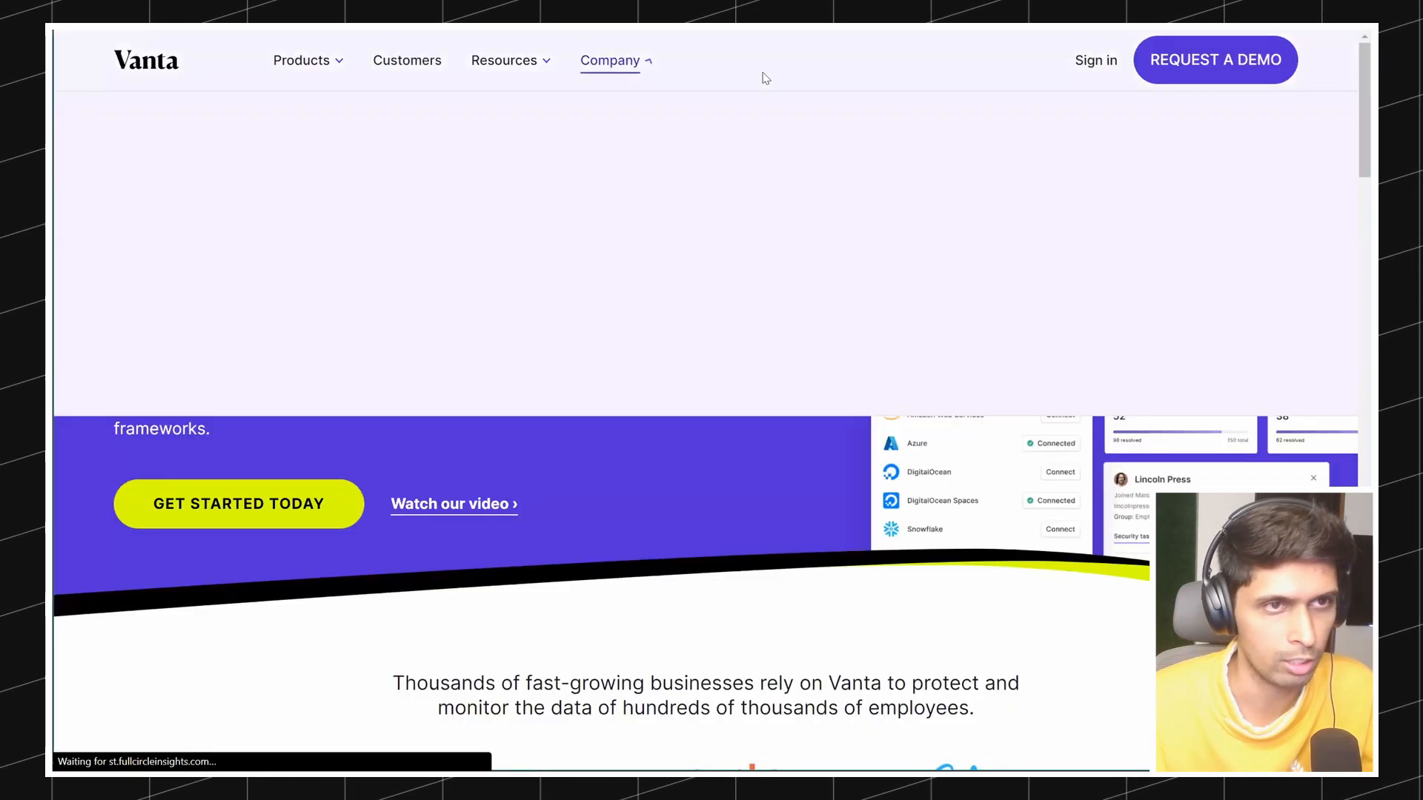
# Step: Open the Vanta website's Integrations page and examine the logos, names and category tags on its integration cards
pyautogui.write('inte')
pyautogui.press('Return')
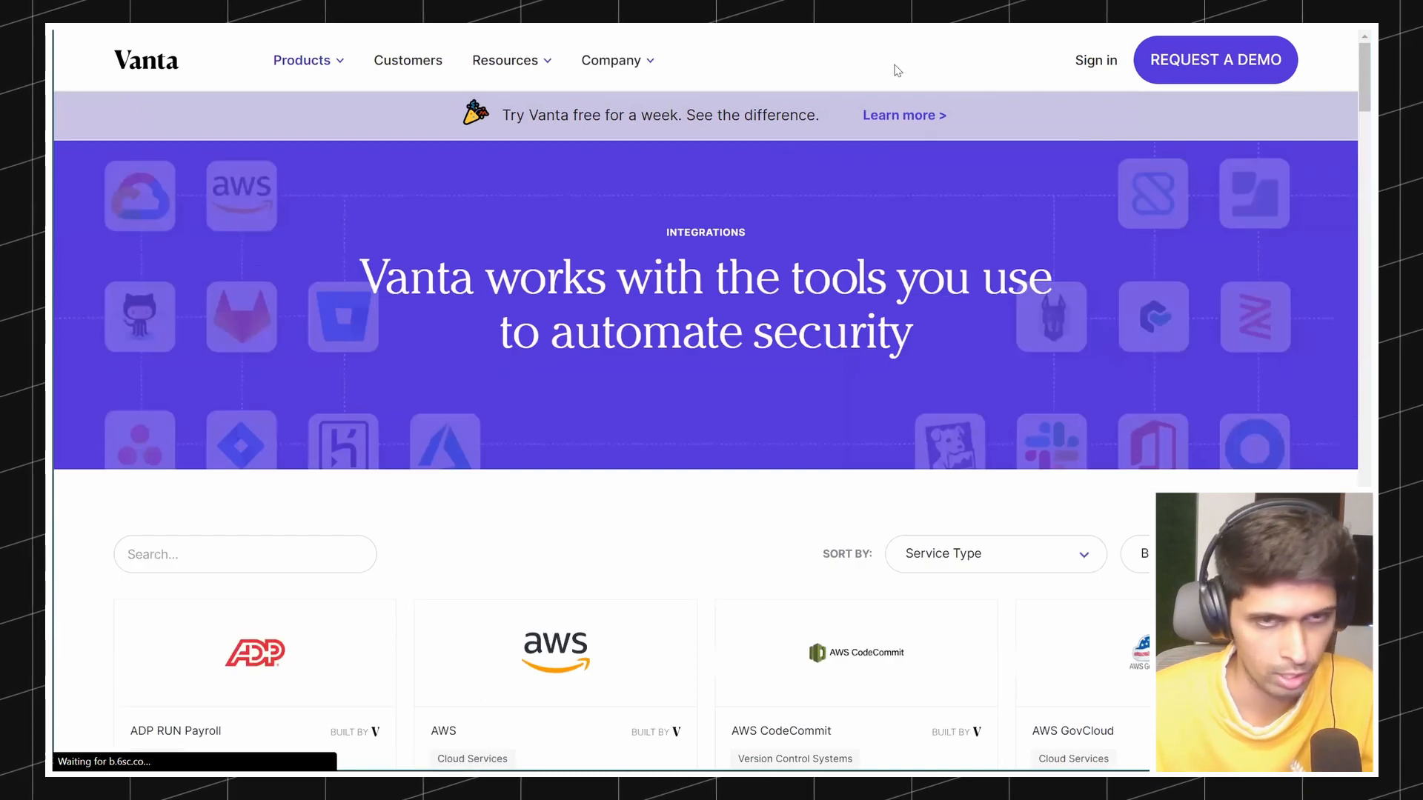
pyautogui.scroll(-5, 678, 347)
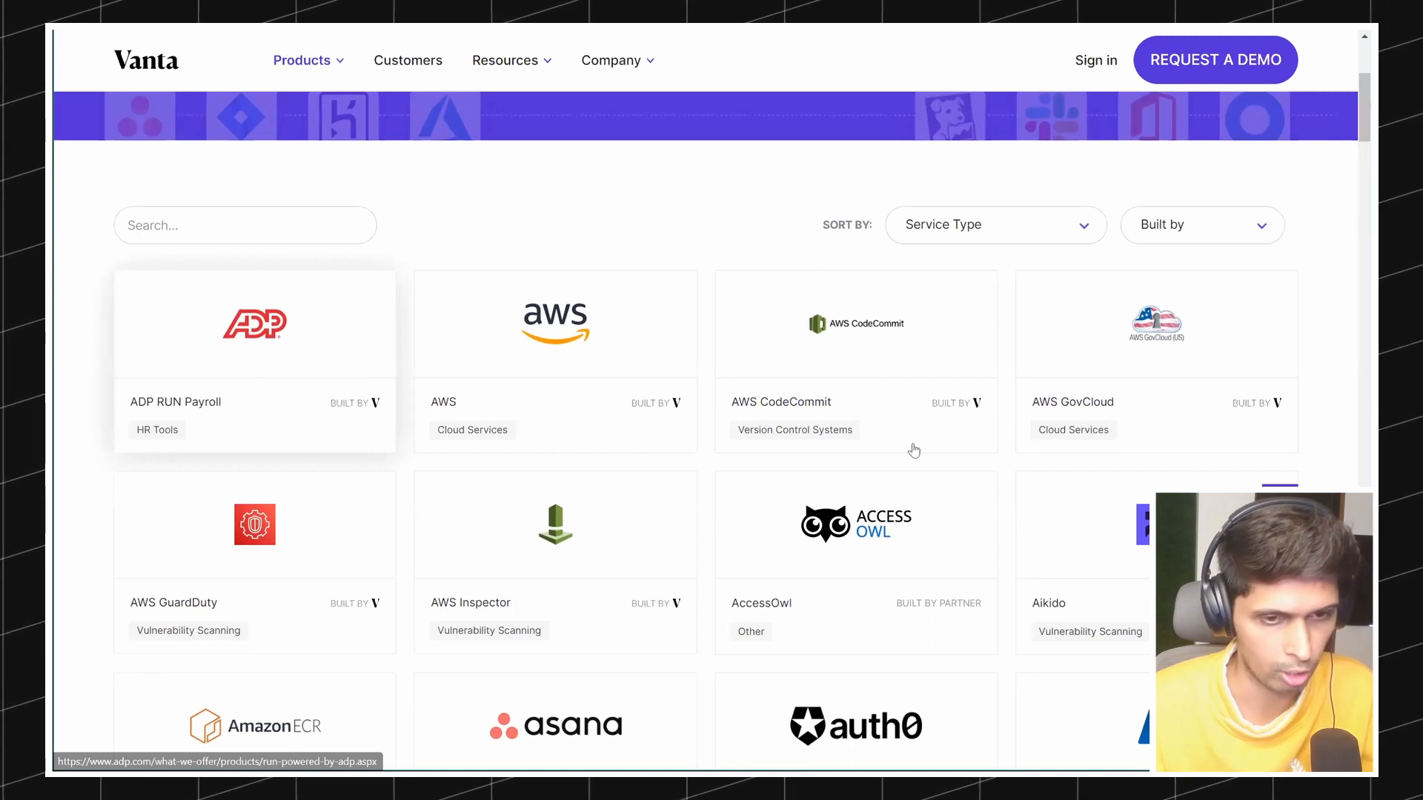
pyautogui.scroll(-5, 913, 449)
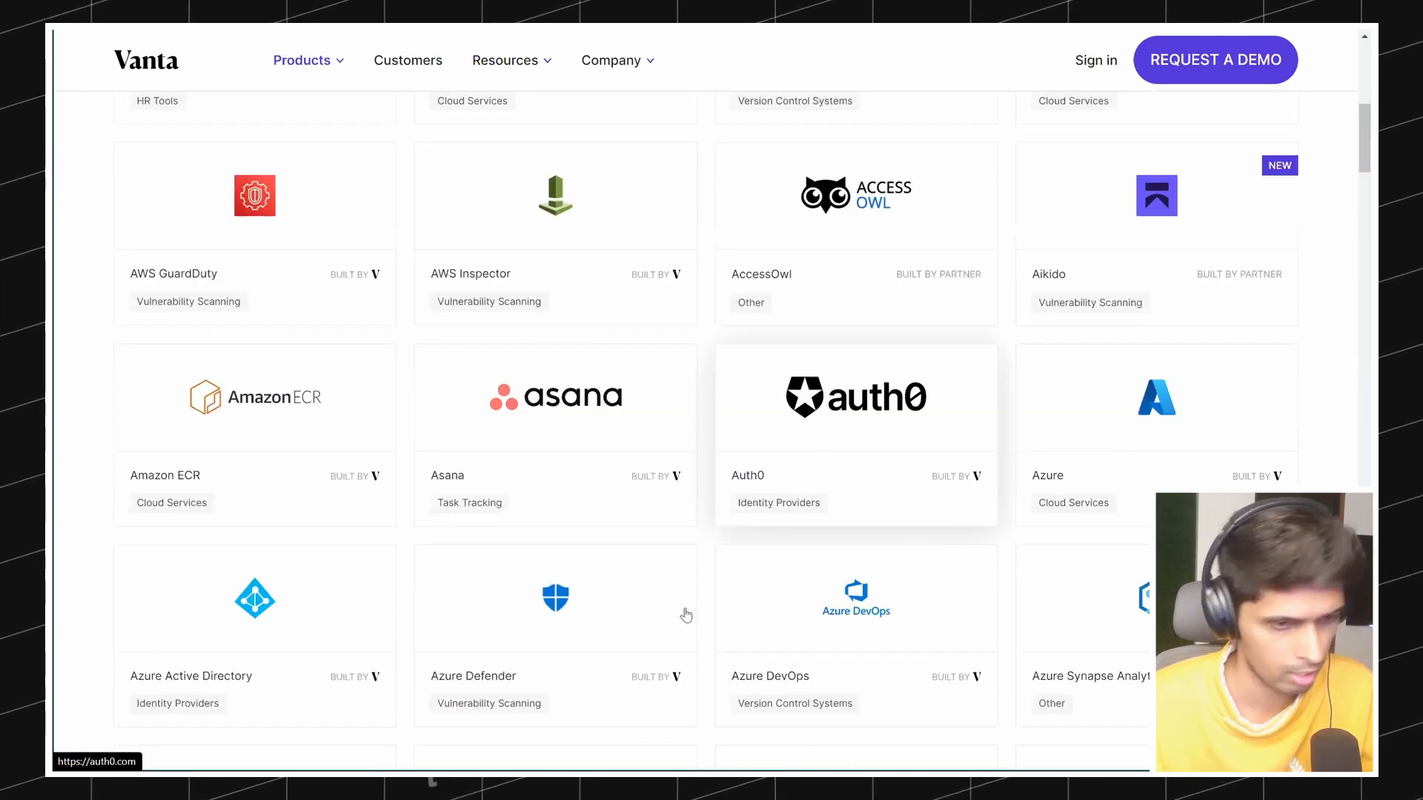
pyautogui.scroll(-2, 415, 496)
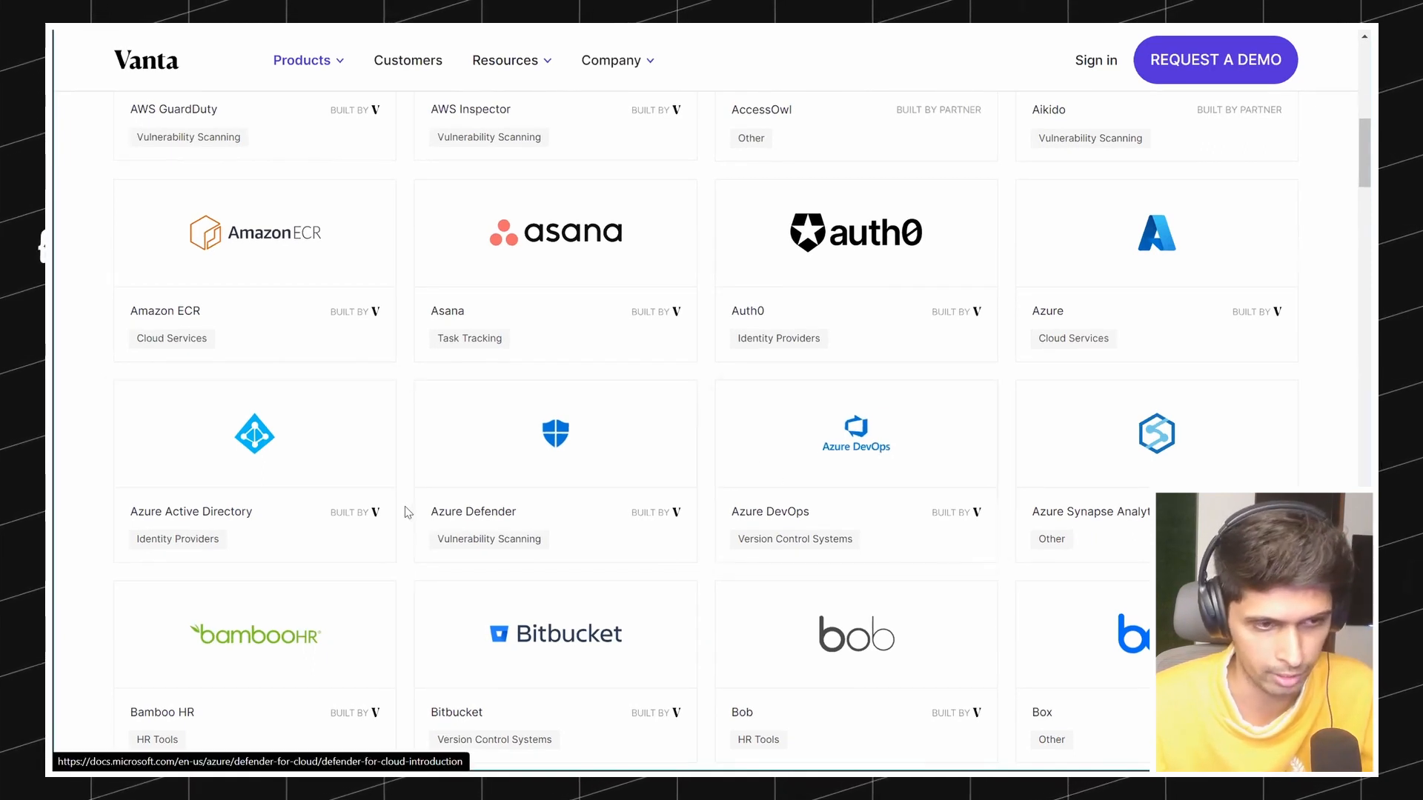
pyautogui.scroll(5, 389, 508)
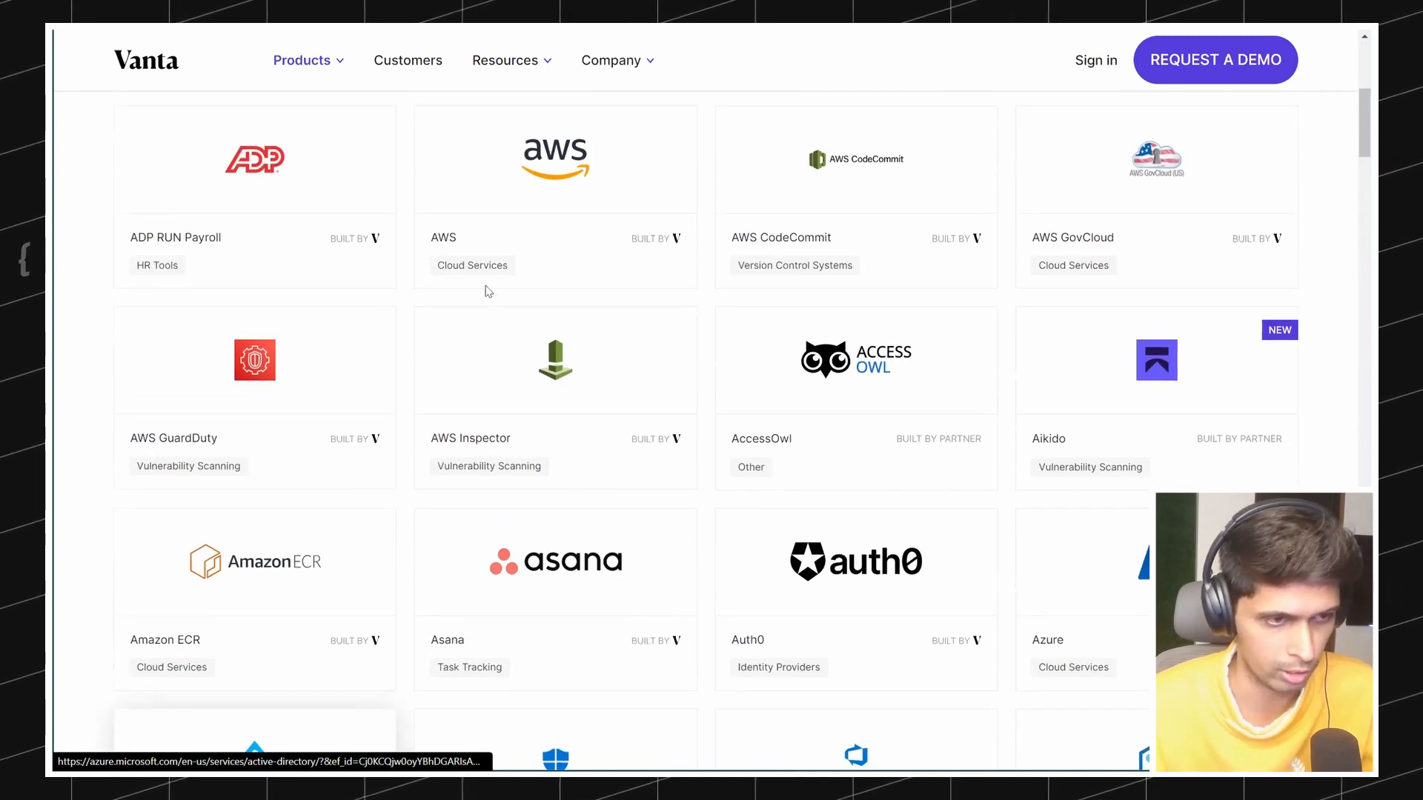
pyautogui.scroll(4, 488, 291)
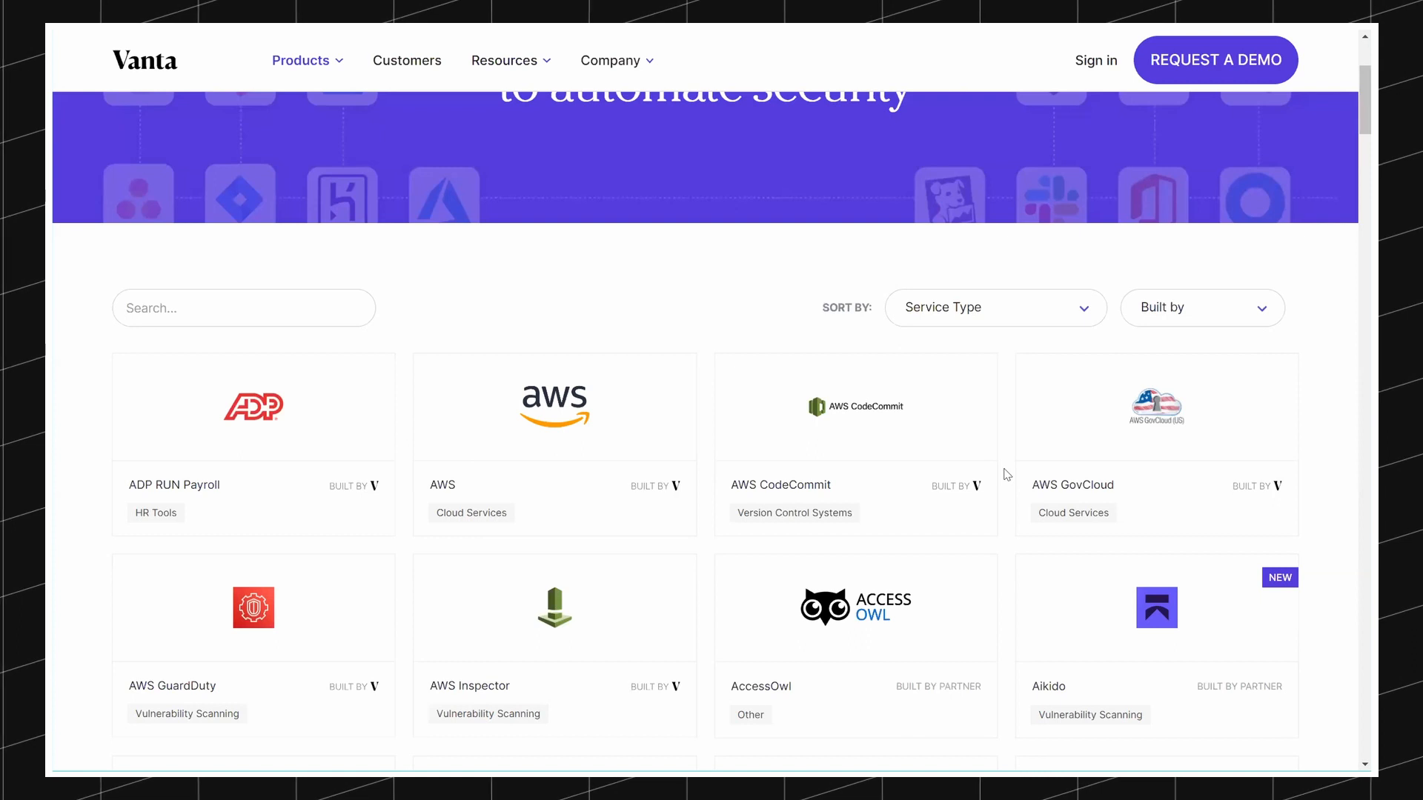
pyautogui.scroll(-6, 461, 467)
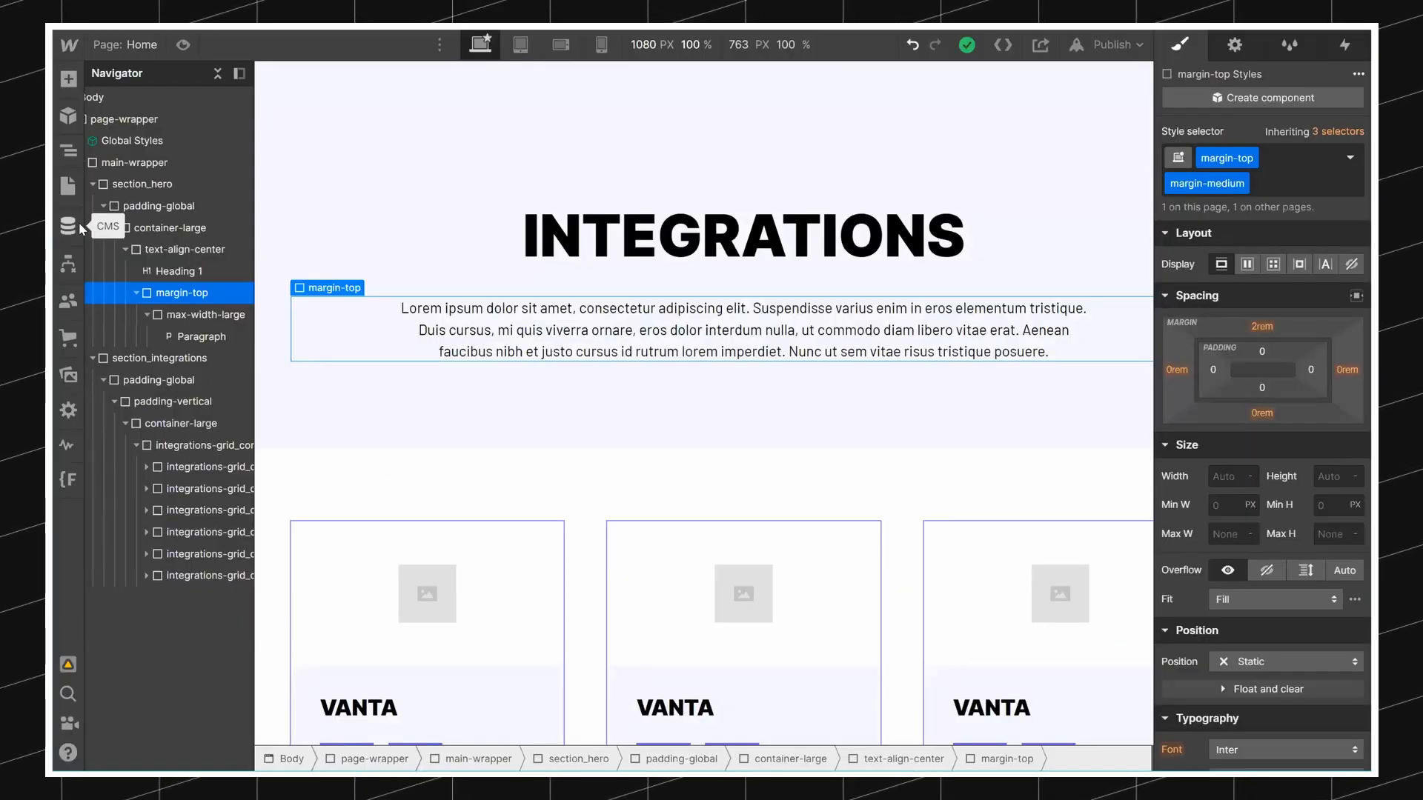
# Step: Switch to Webflow and start a new CMS collection named Integrations
pyautogui.scroll(-3, 581, 407)
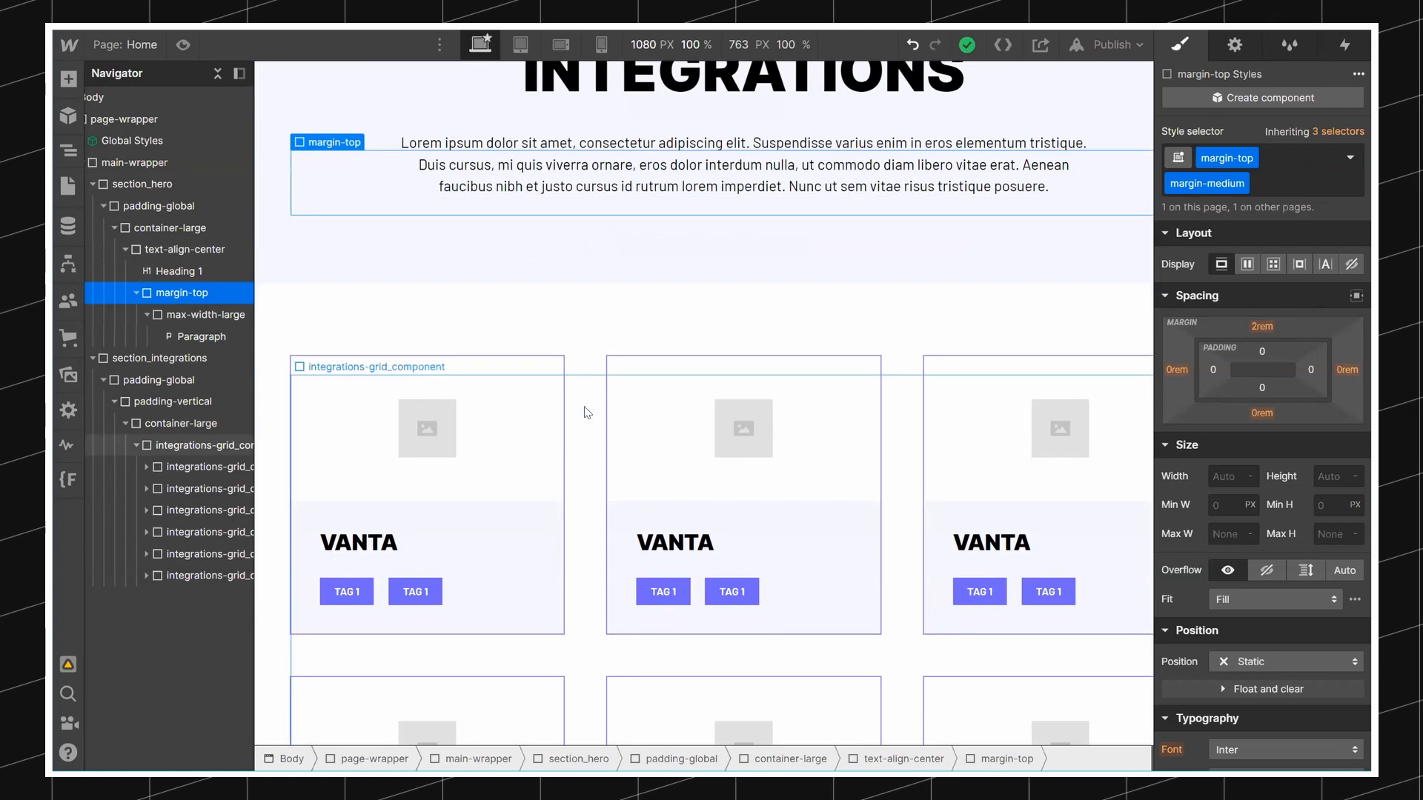
pyautogui.click(65, 229)
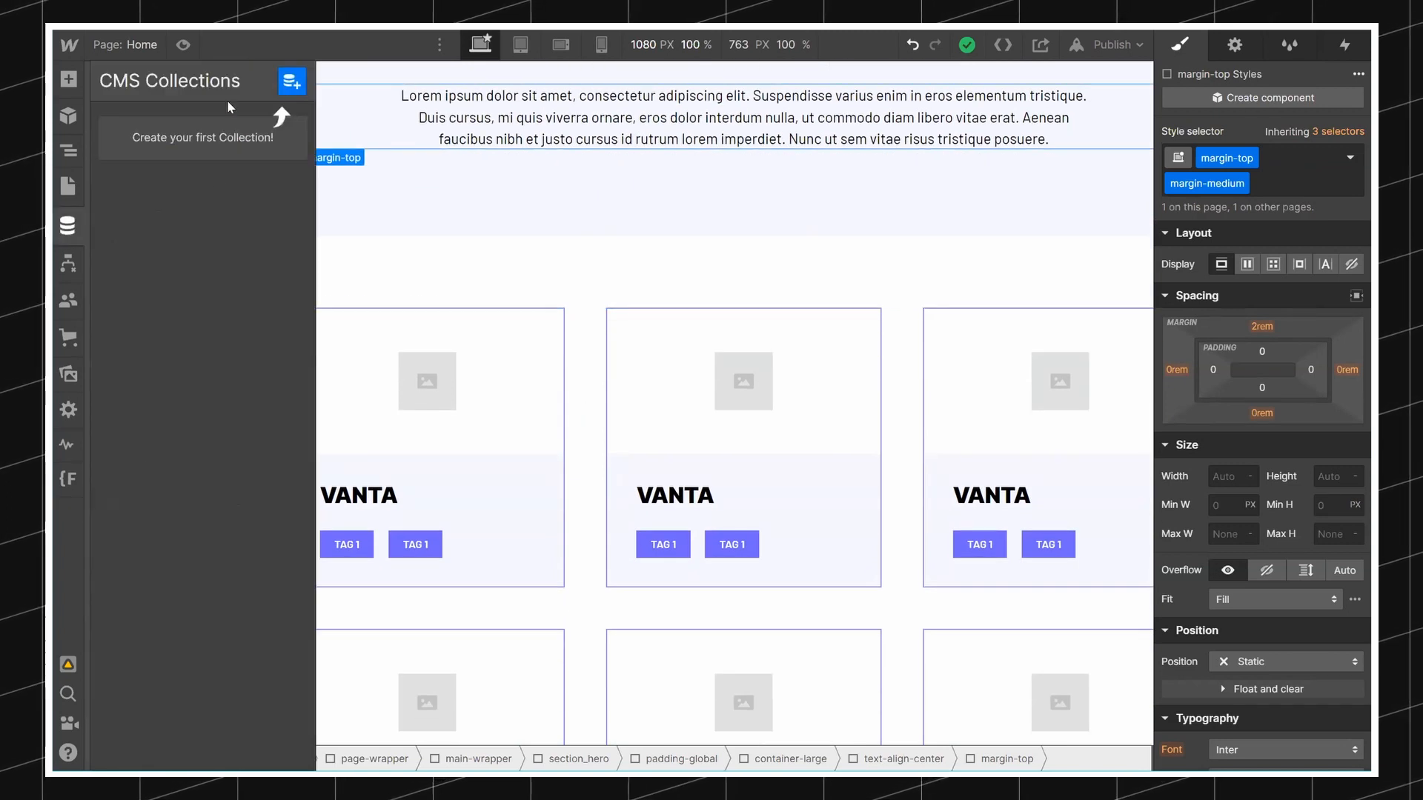
pyautogui.click(290, 82)
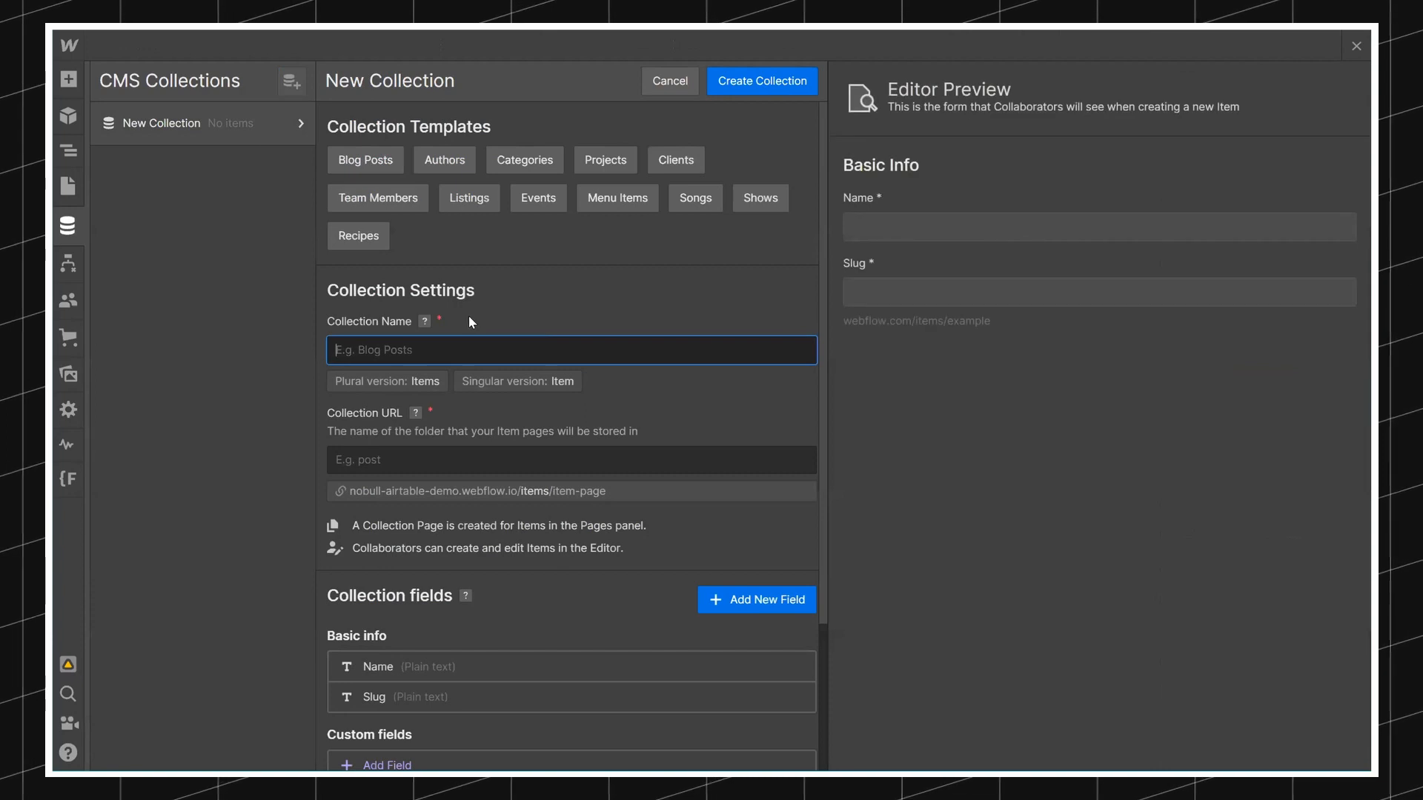
pyautogui.write('Integrations')
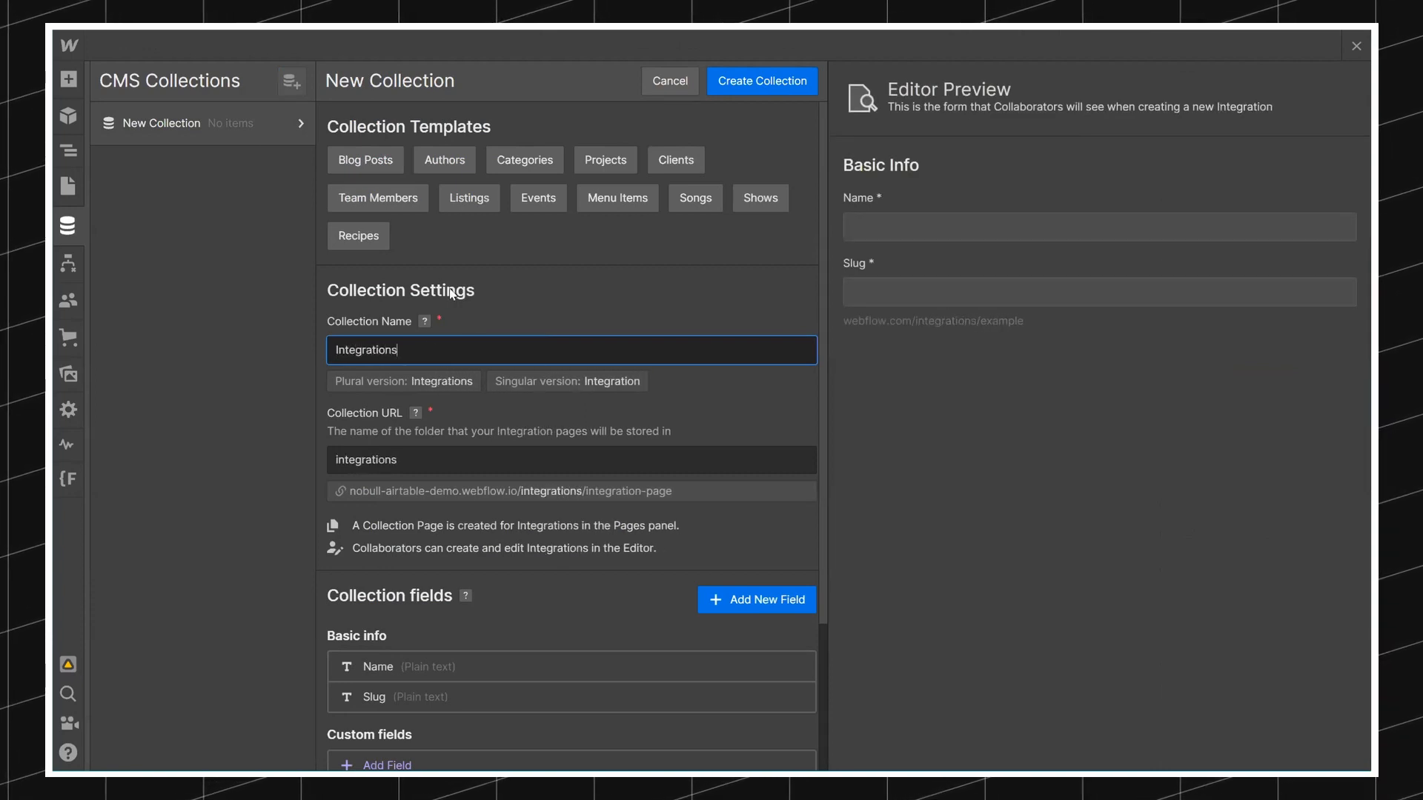
# Step: Add an Image field labelled Logo to the new collection, save the field and create the collection
pyautogui.scroll(-3, 451, 292)
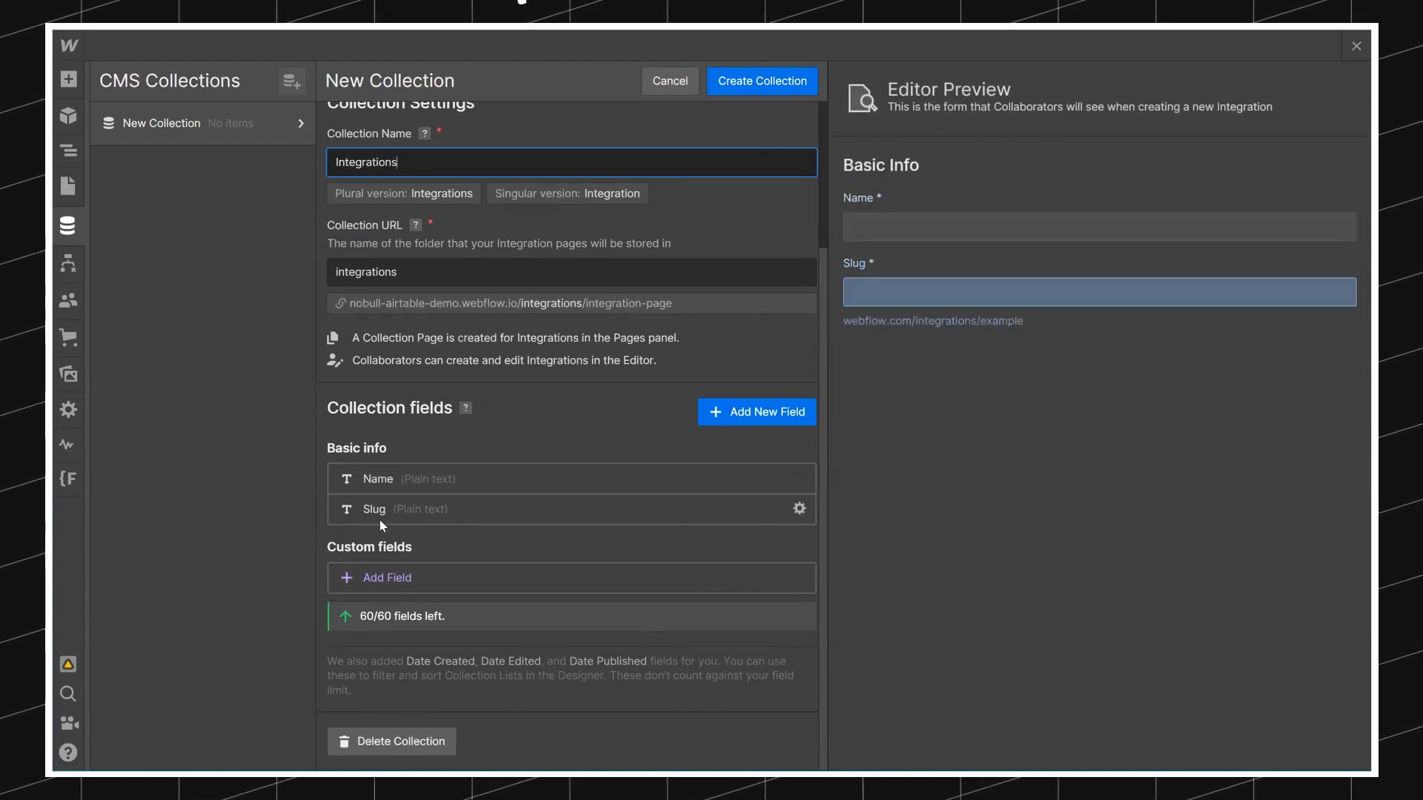
pyautogui.click(384, 577)
pyautogui.scroll(-2, 687, 526)
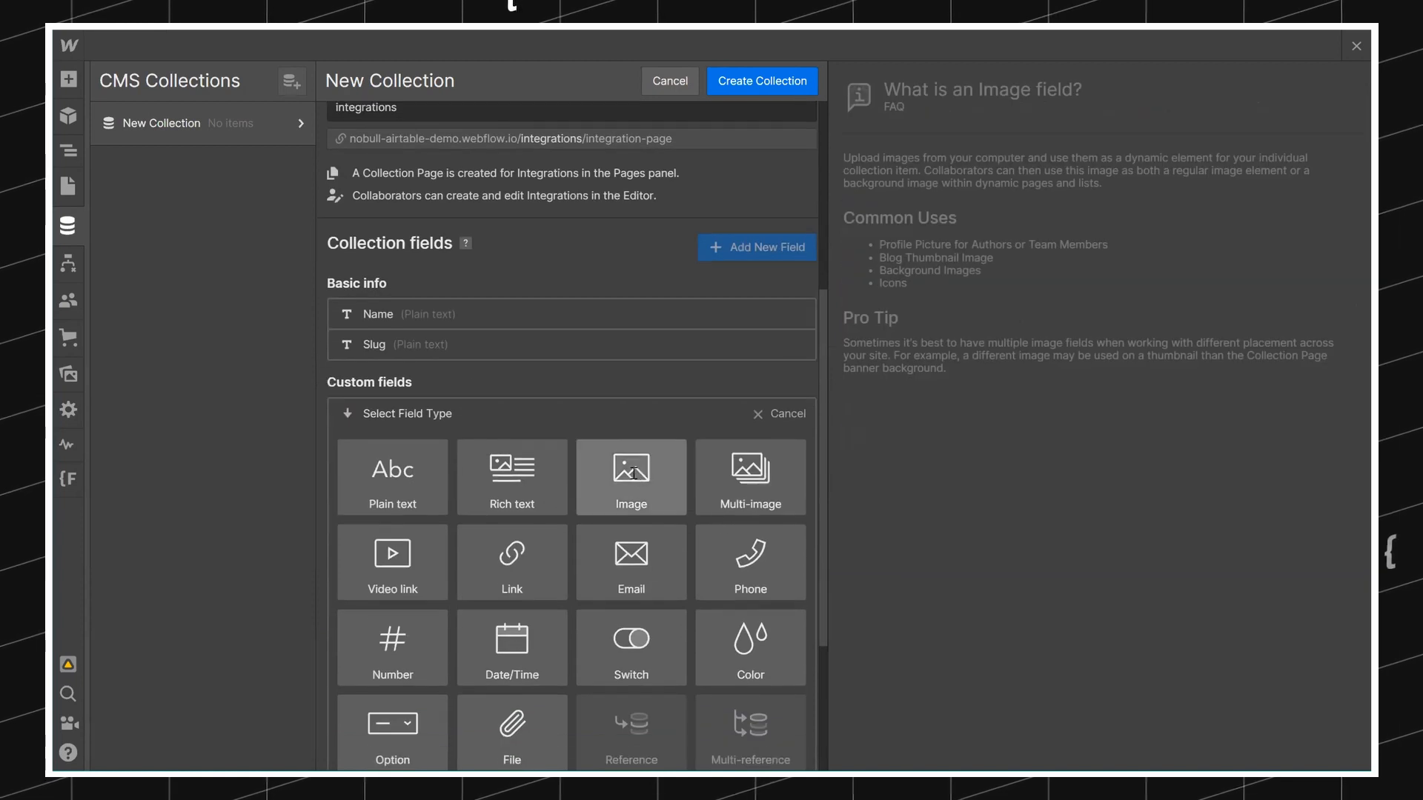
pyautogui.click(634, 471)
pyautogui.write('Logo')
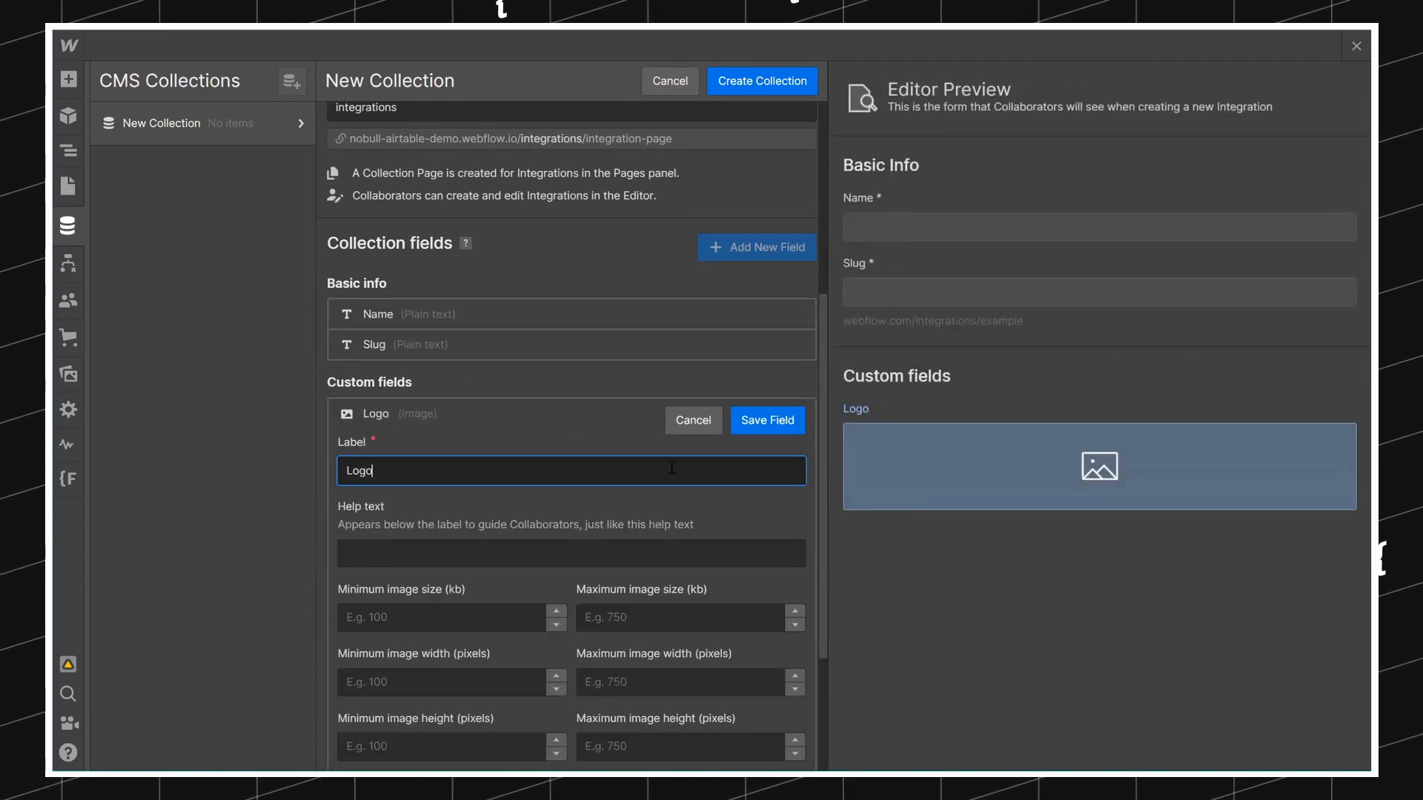
pyautogui.click(763, 422)
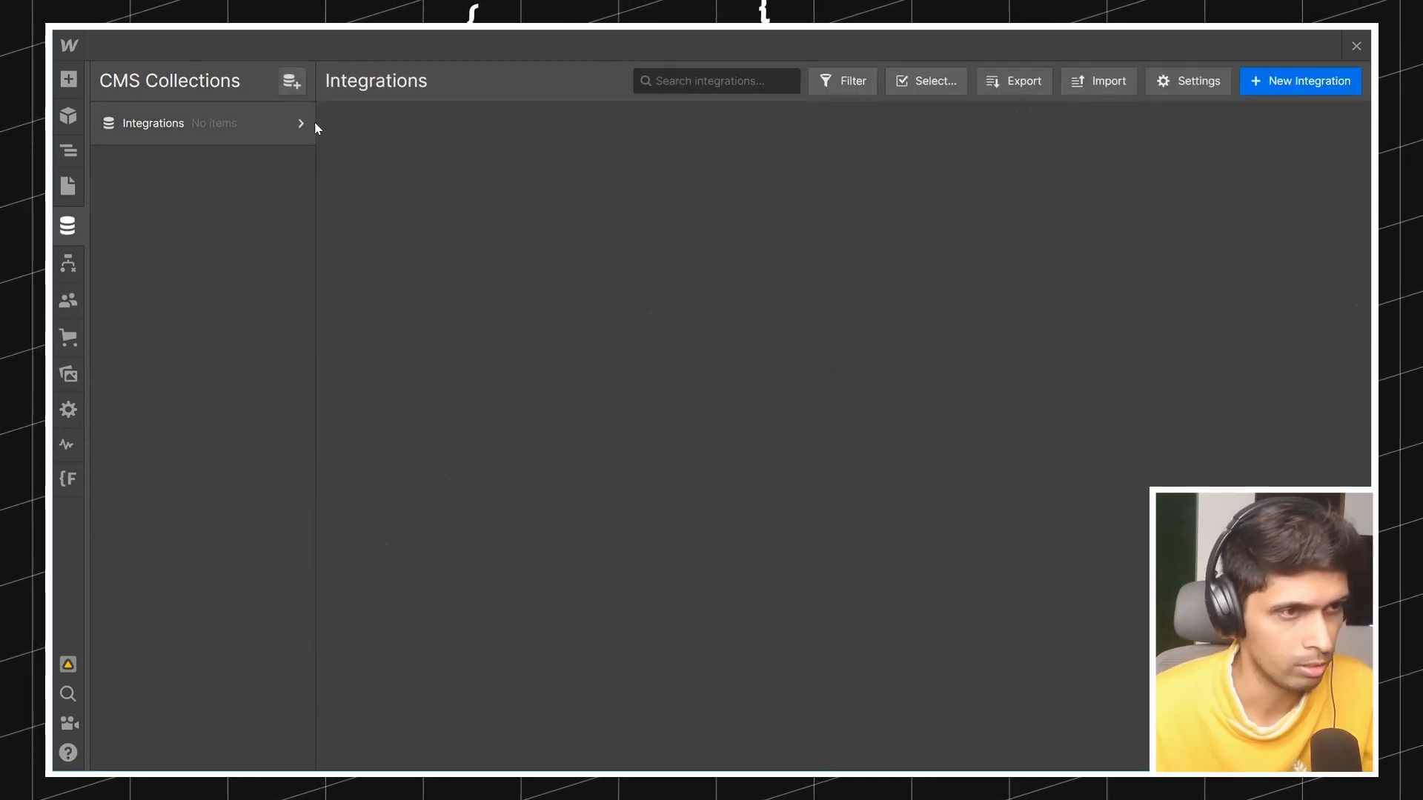
# Step: Create a second CMS collection named Categories with only the default Name and Slug fields
pyautogui.click(290, 83)
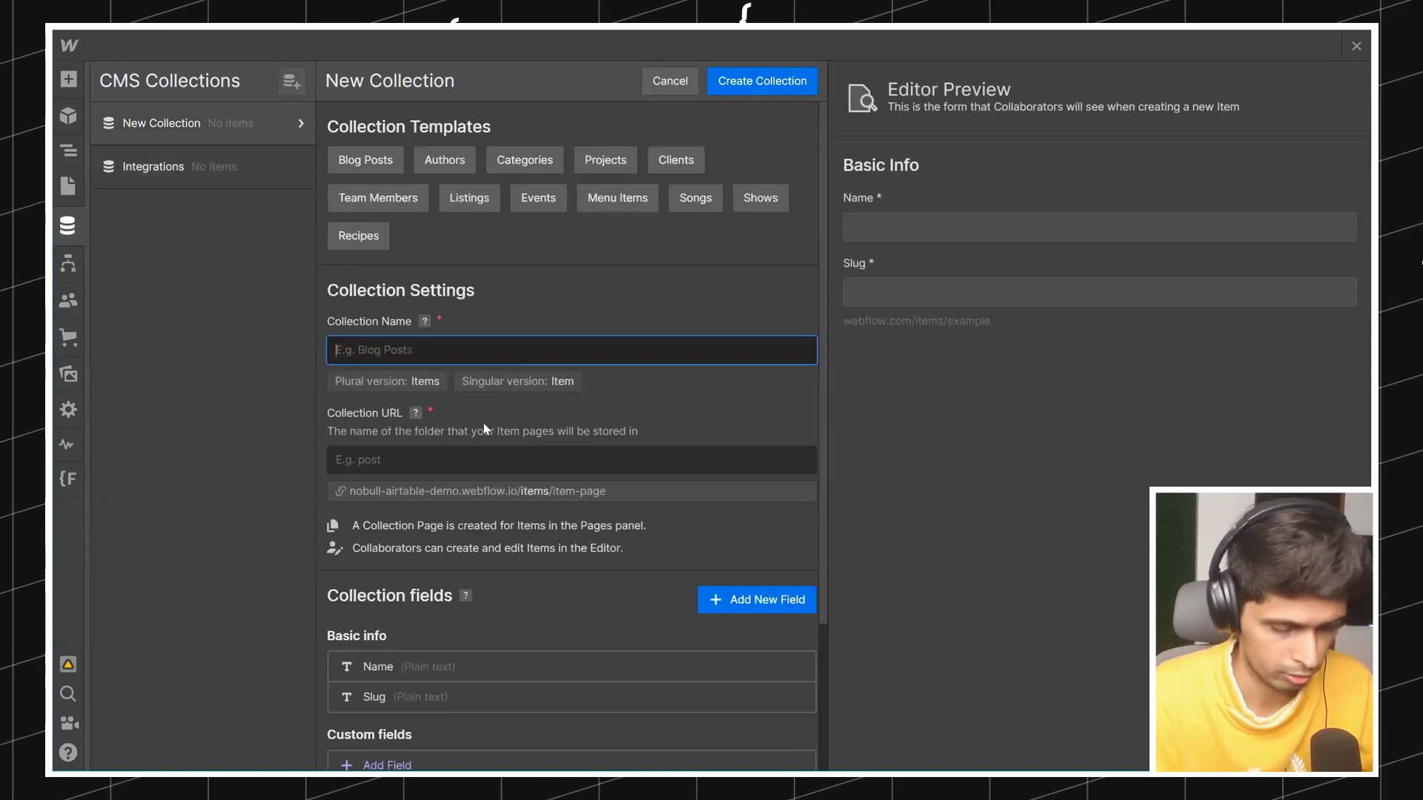
pyautogui.write('Categories')
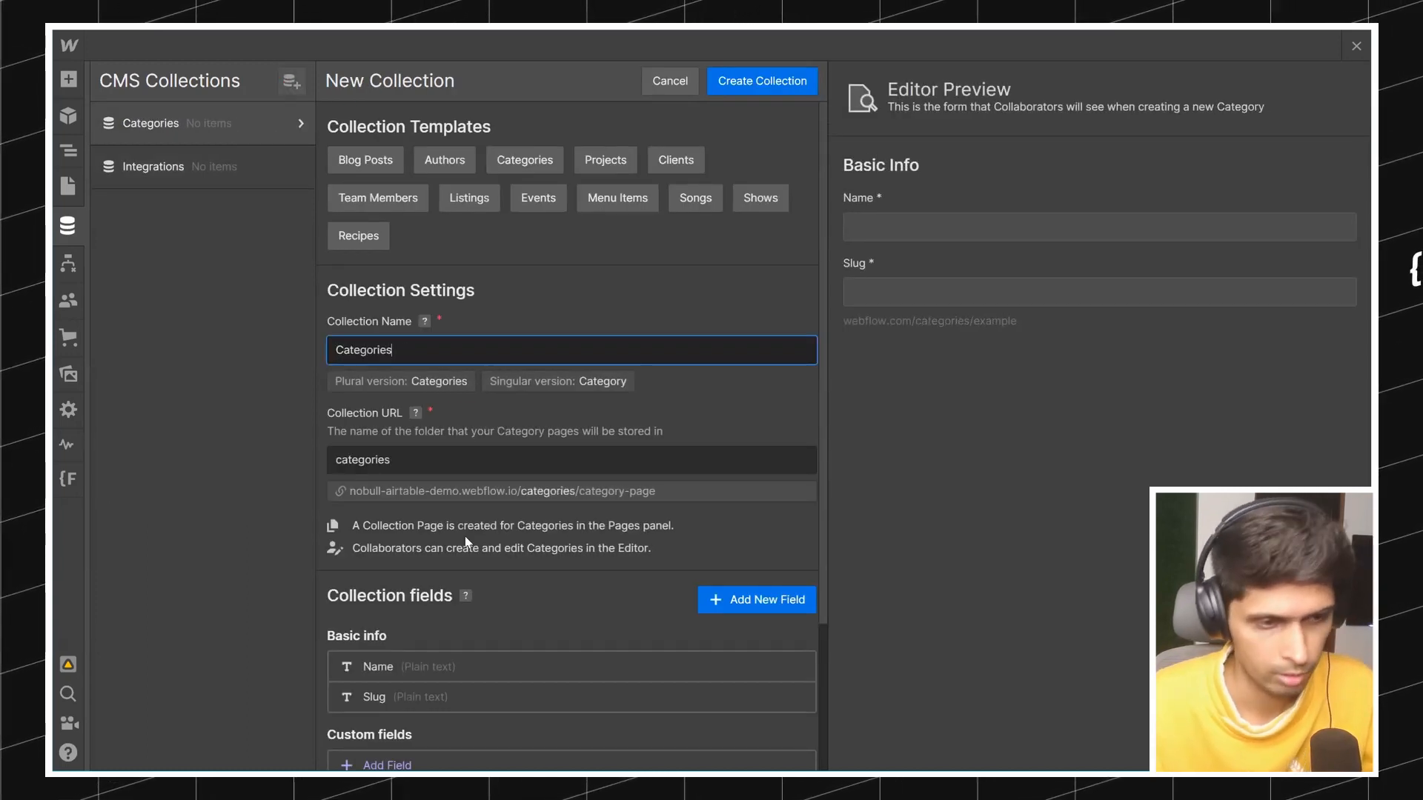
pyautogui.scroll(-2, 444, 548)
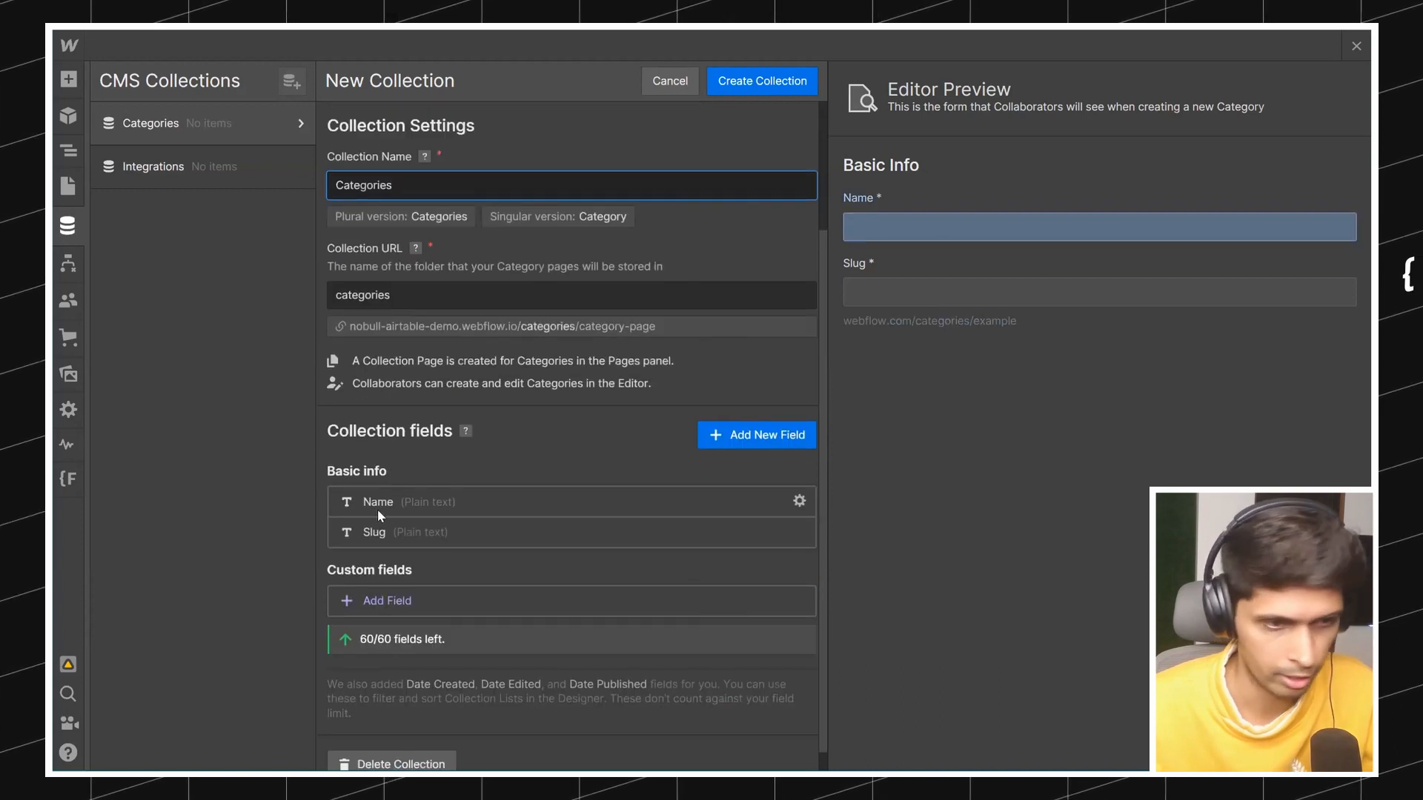
pyautogui.click(767, 82)
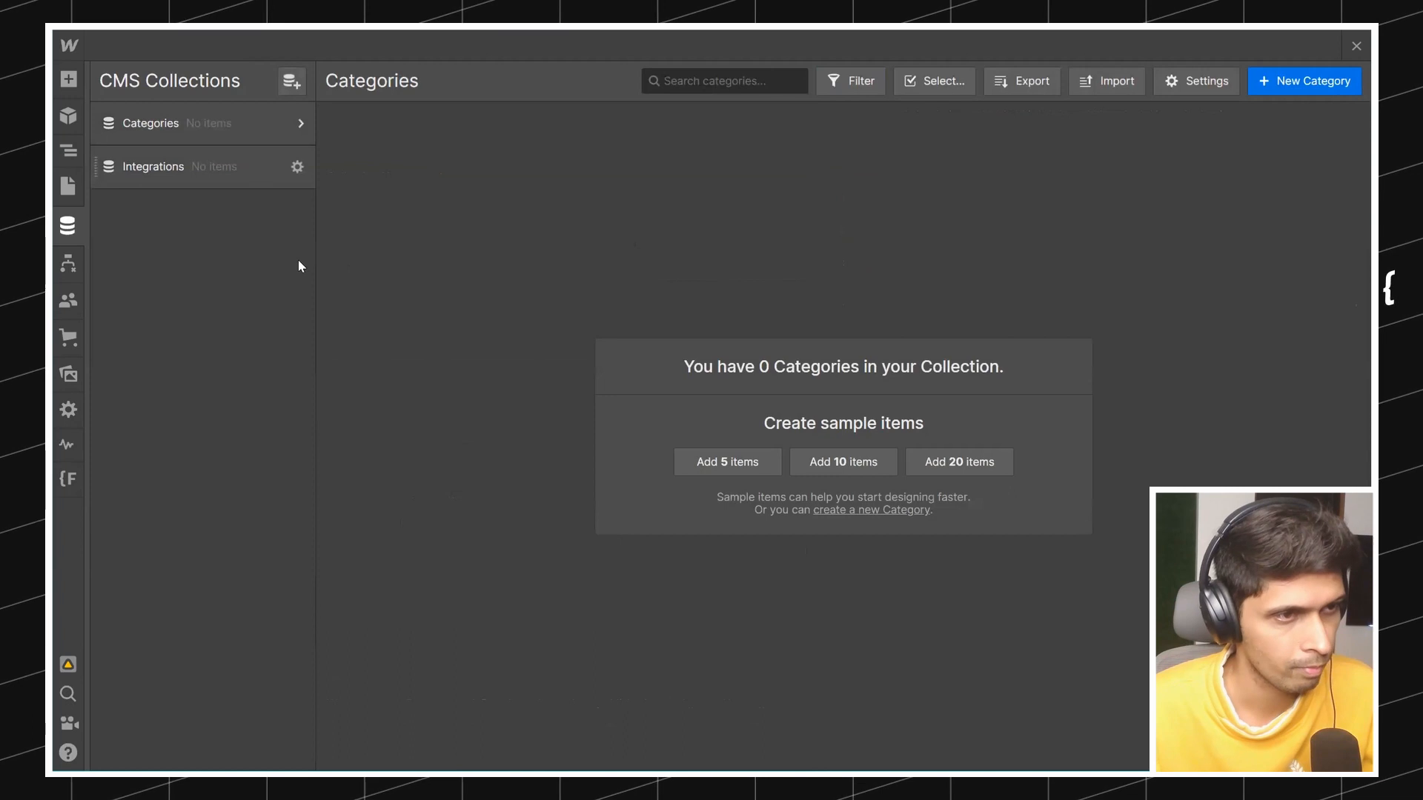
# Step: Add a Multi-reference field labelled Categories to the Integrations collection, pointing to the Categories collection, and save the collection
pyautogui.click(296, 168)
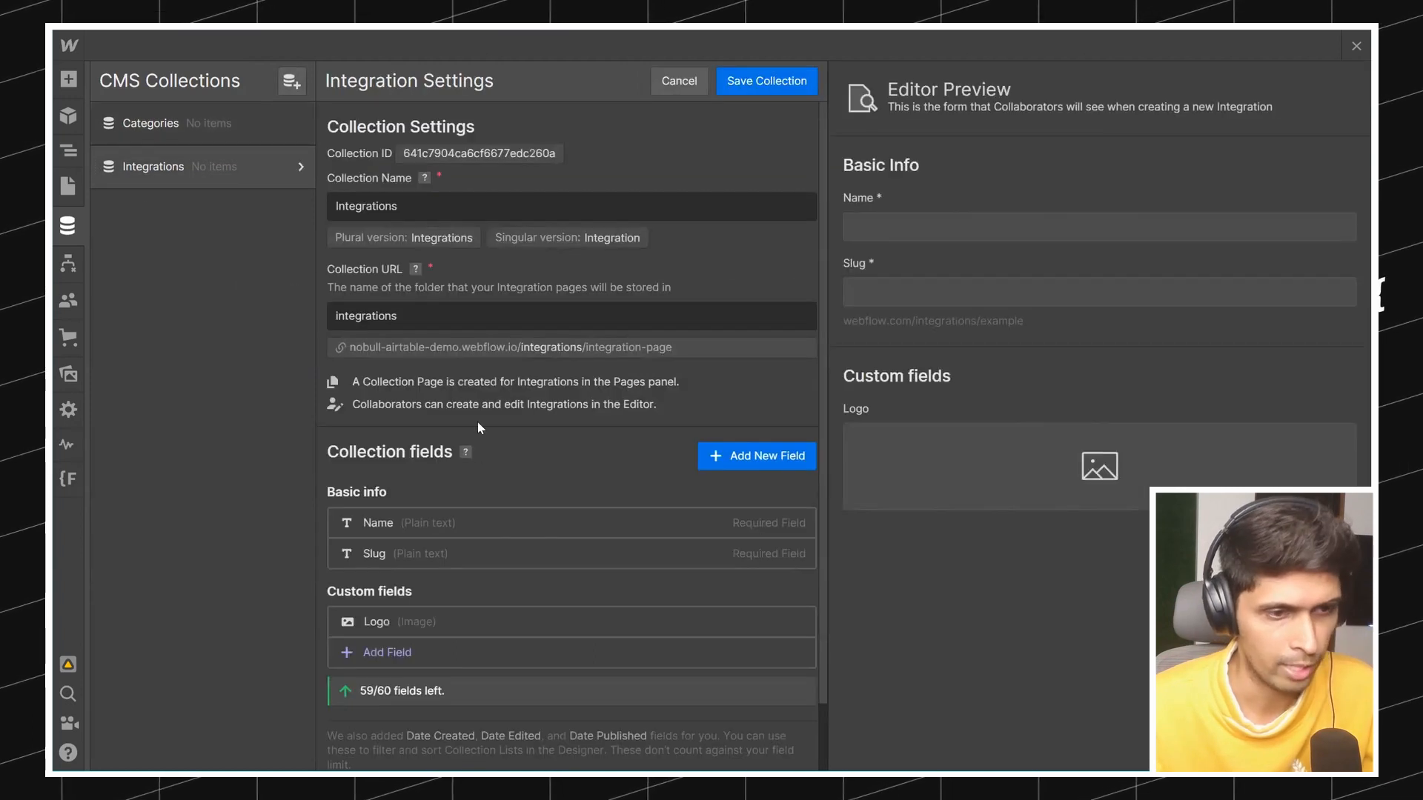
pyautogui.scroll(-1, 478, 421)
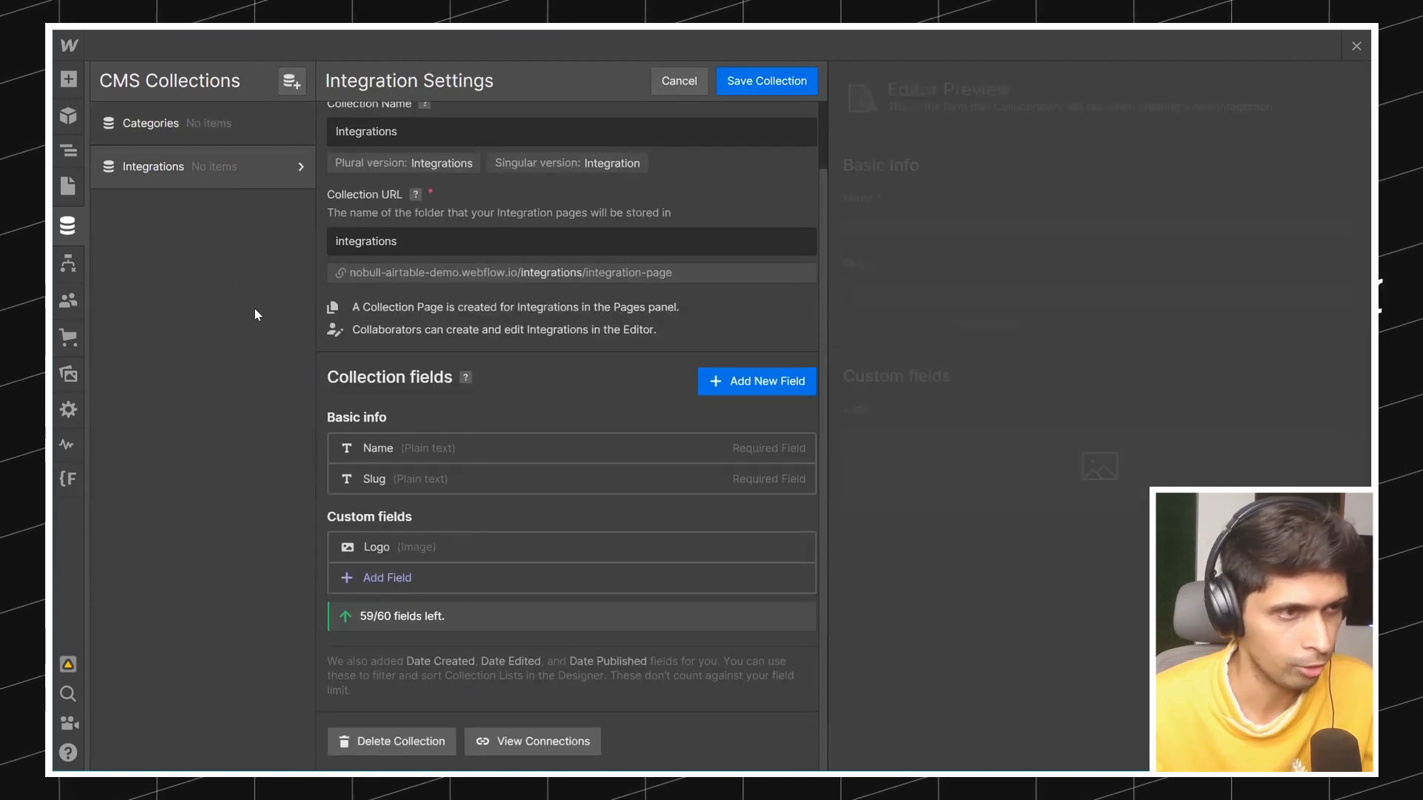
pyautogui.click(378, 579)
pyautogui.scroll(-5, 484, 567)
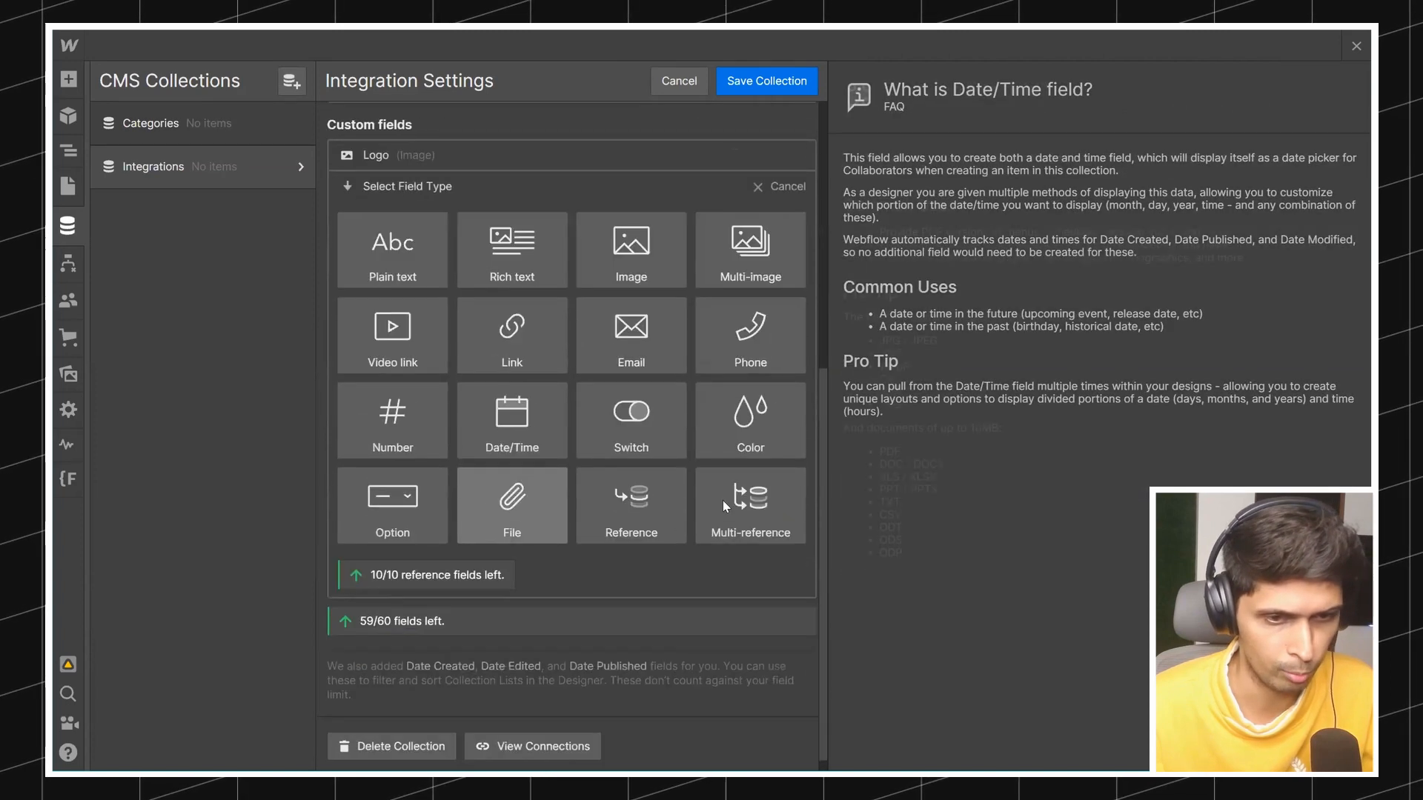
pyautogui.click(750, 664)
pyautogui.write('Categories')
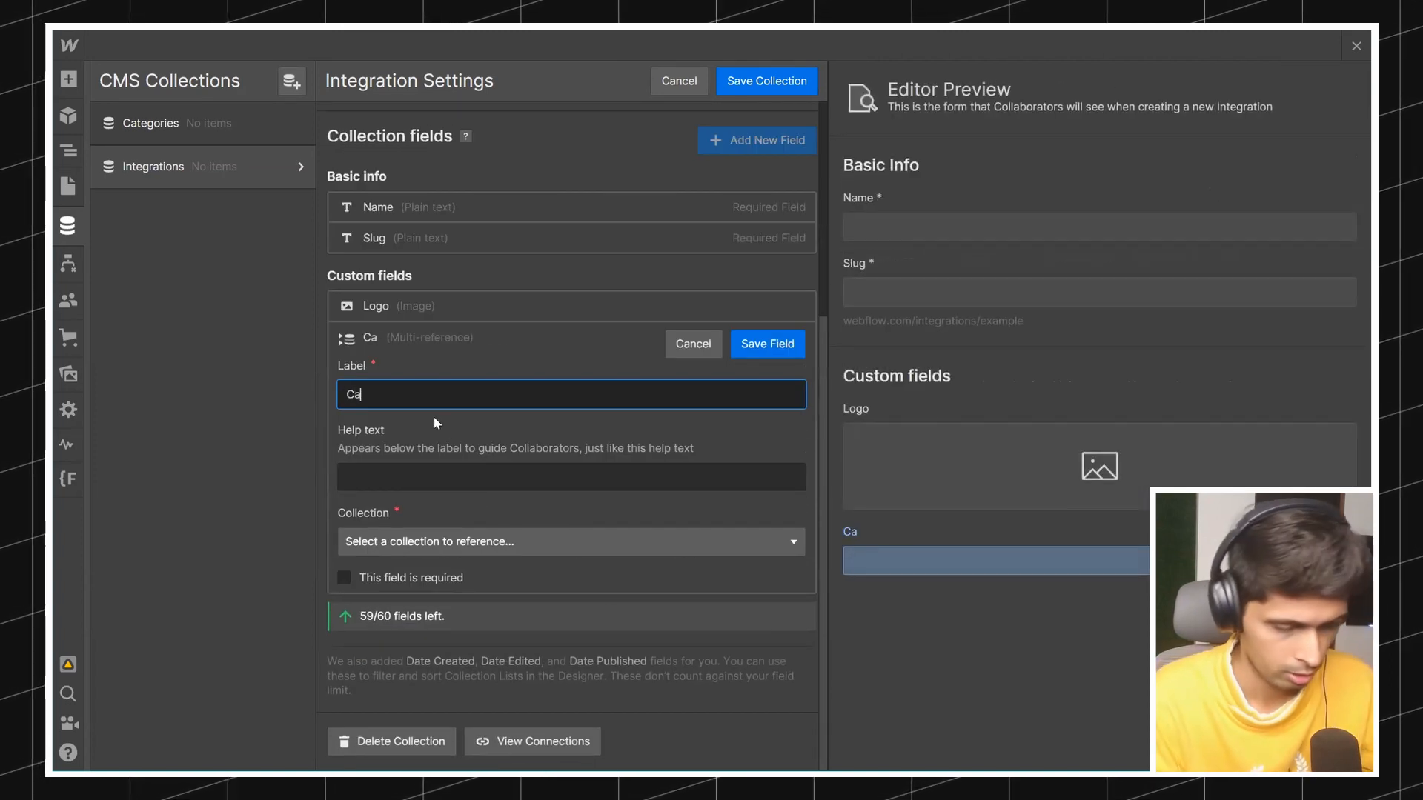
pyautogui.click(415, 542)
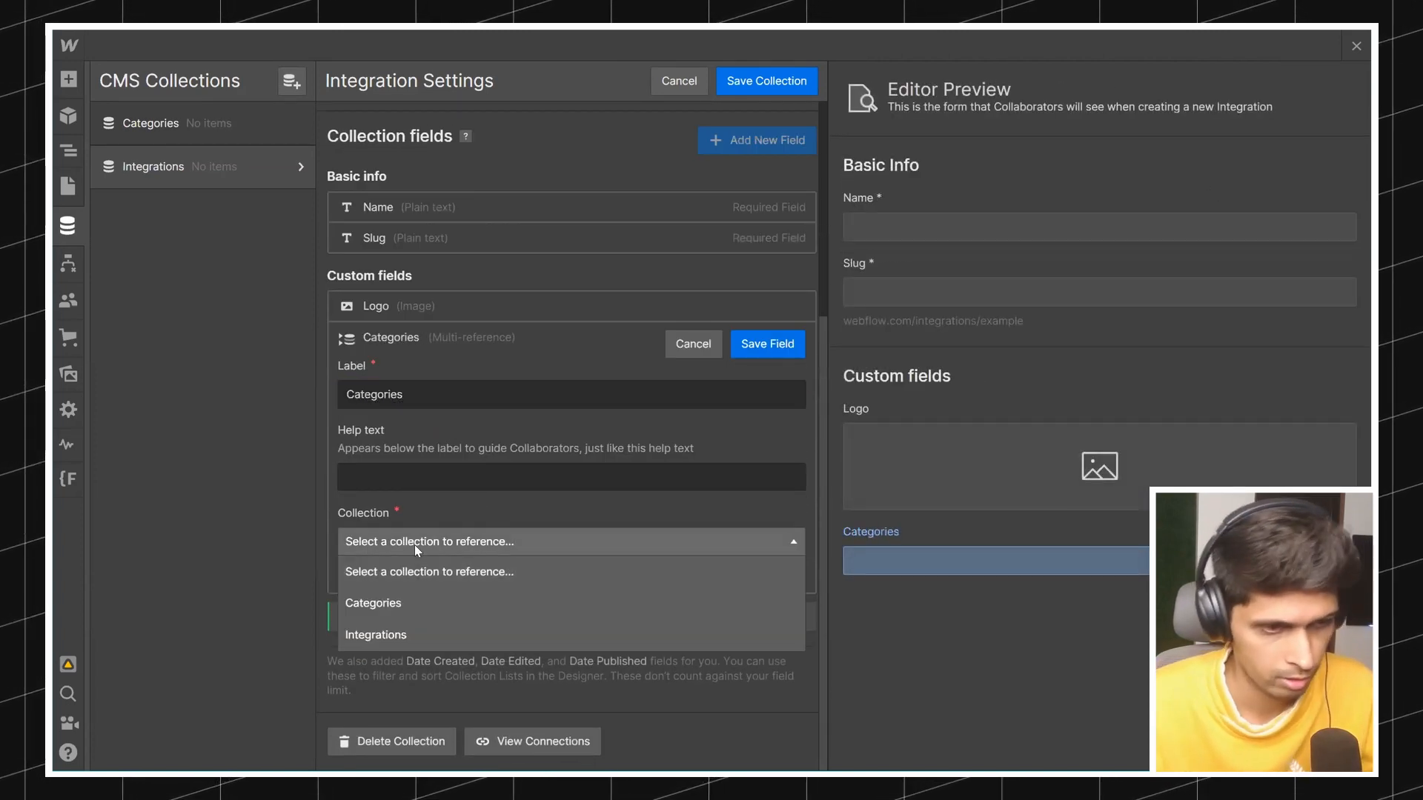
pyautogui.click(407, 601)
pyautogui.click(763, 347)
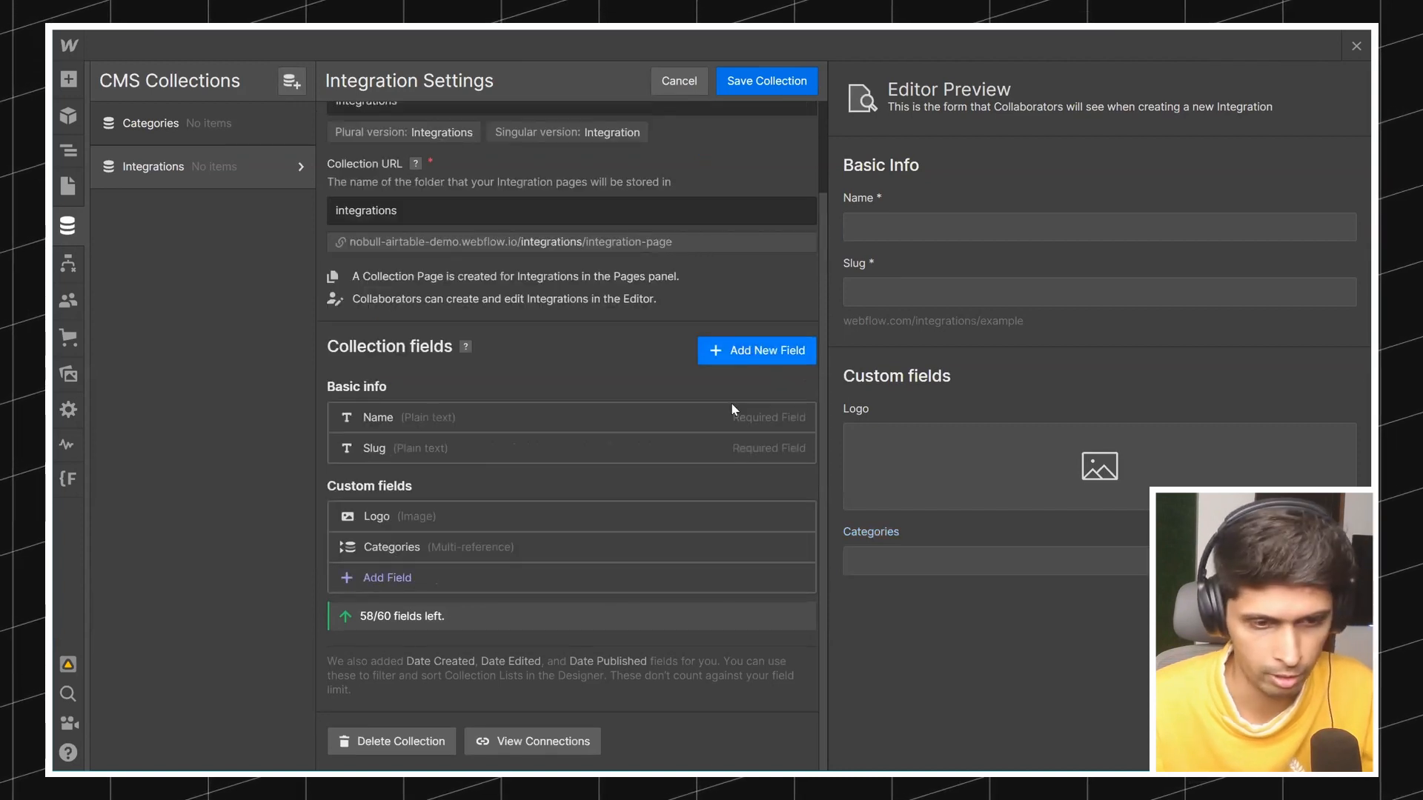
pyautogui.click(772, 86)
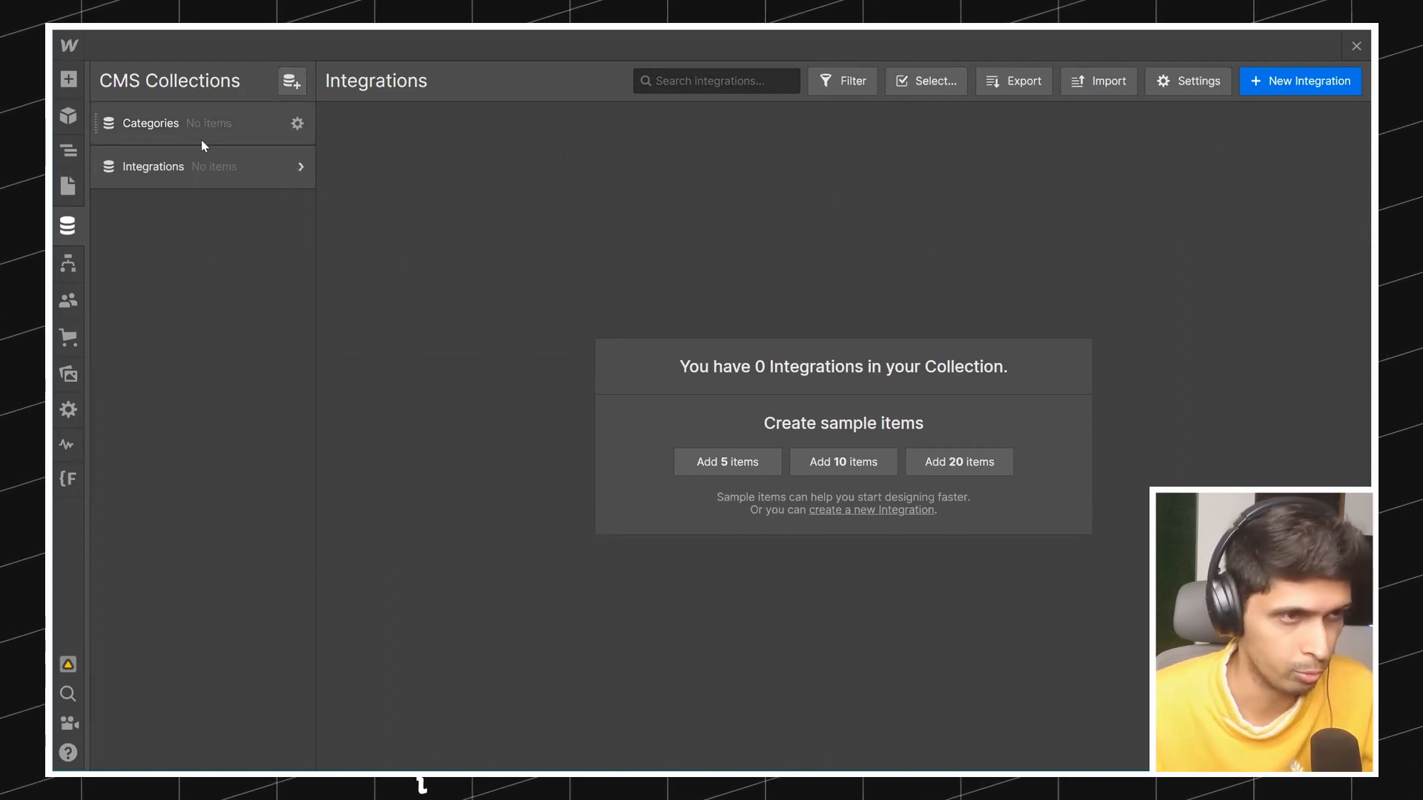
# Step: Switch to the NoBull Tutorial base in Airtable and rename Table 1 to Integrations
pyautogui.click(228, 129)
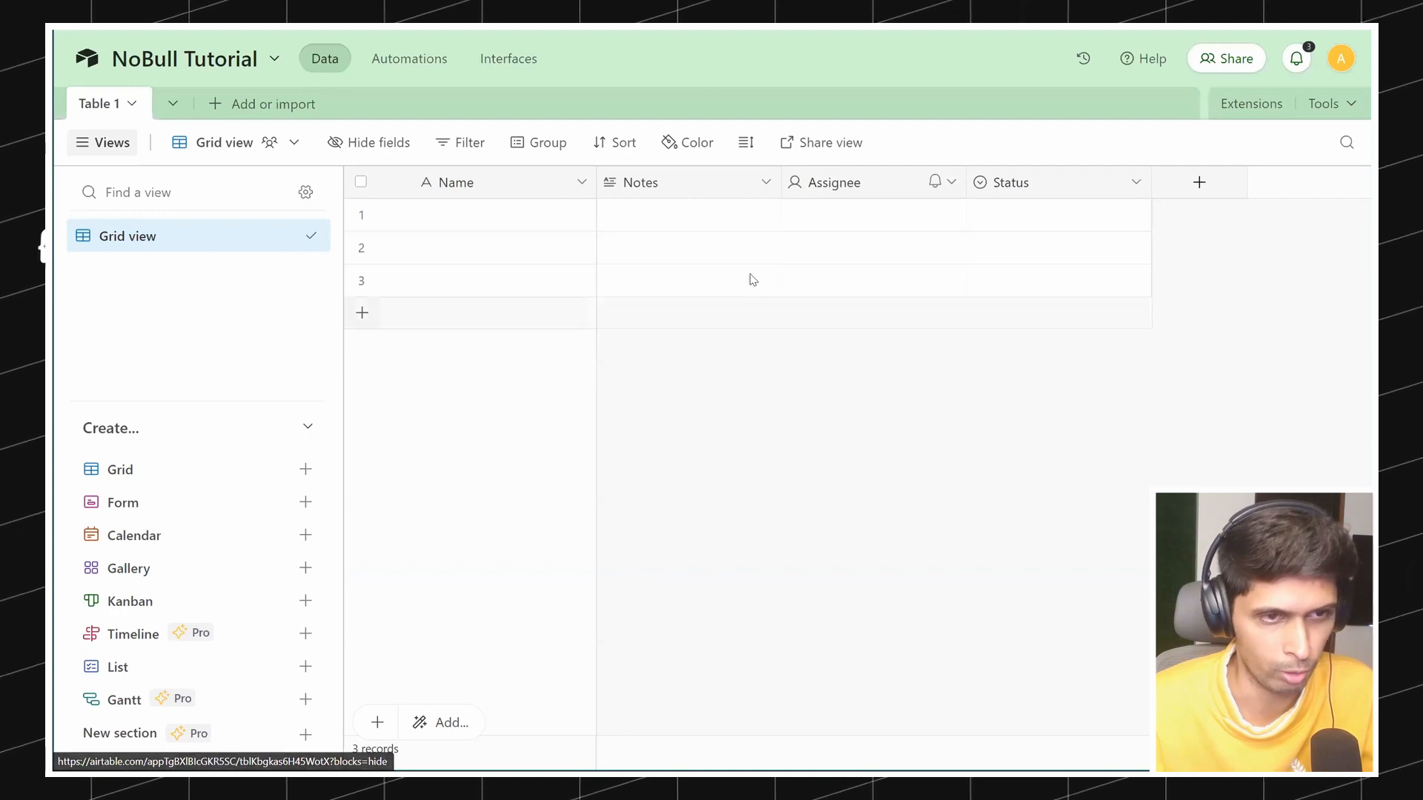
pyautogui.click(102, 104)
pyautogui.click(143, 212)
pyautogui.write('Integratio')
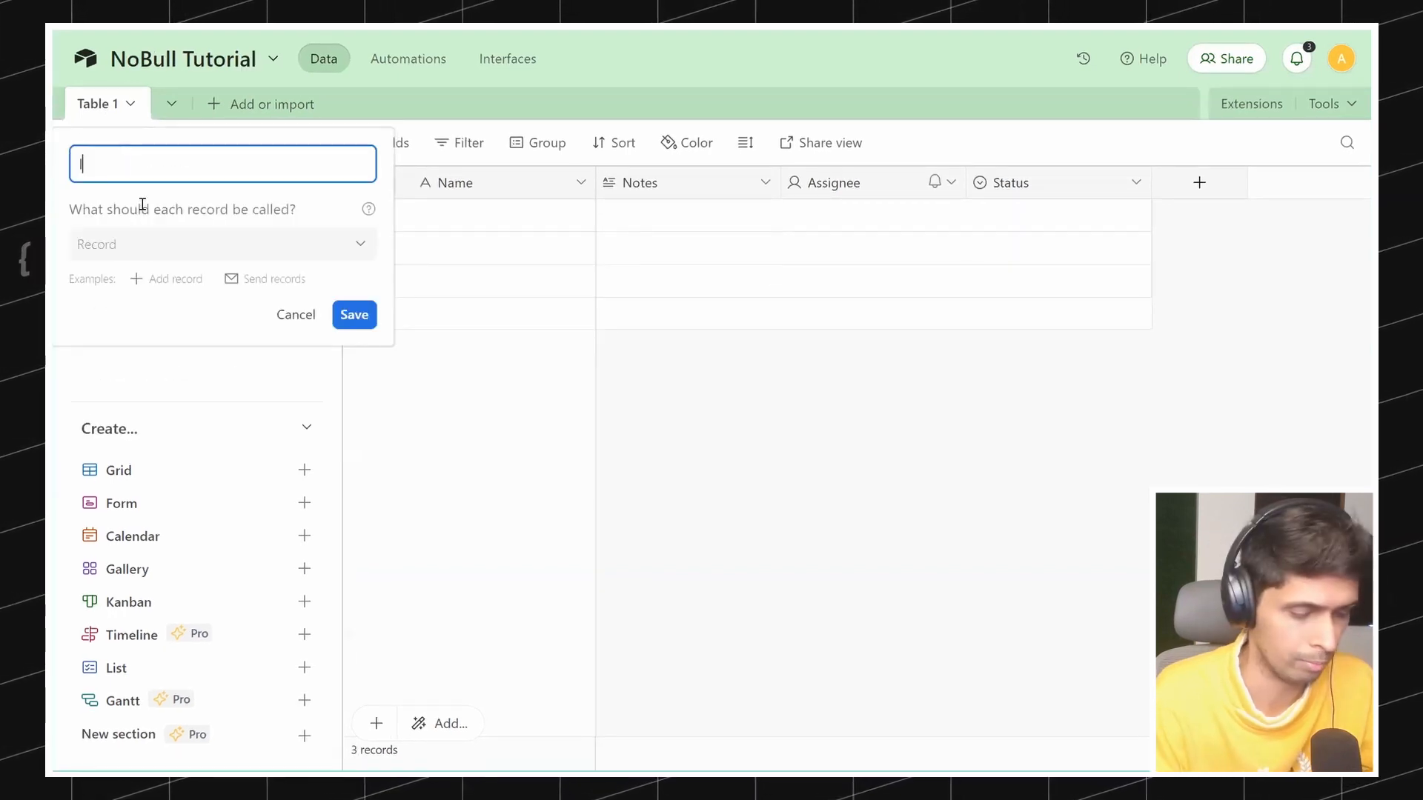
pyautogui.click(344, 317)
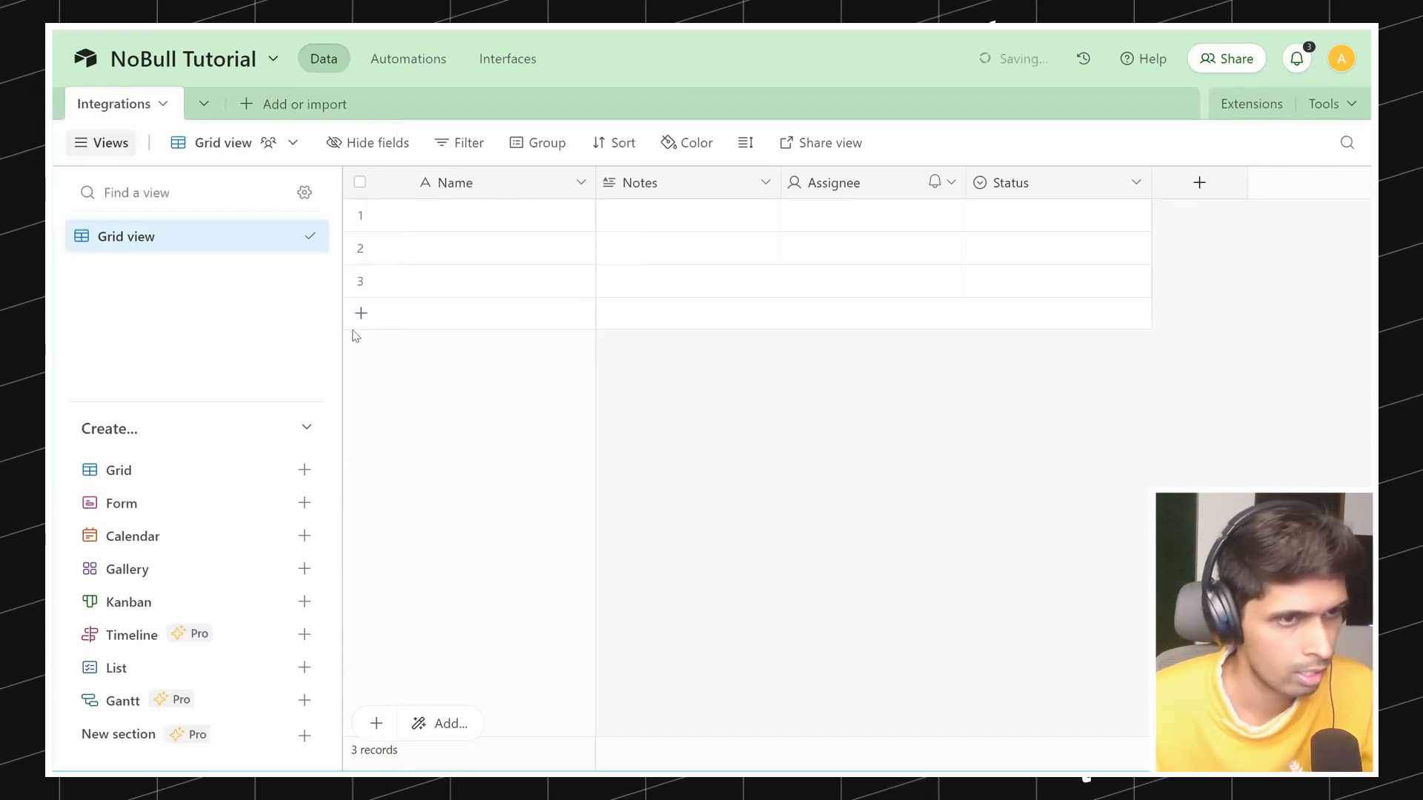
# Step: Check the Integrations collection's fields in Webflow, and delete the Notes field from the Airtable Integrations table
pyautogui.click(477, 181)
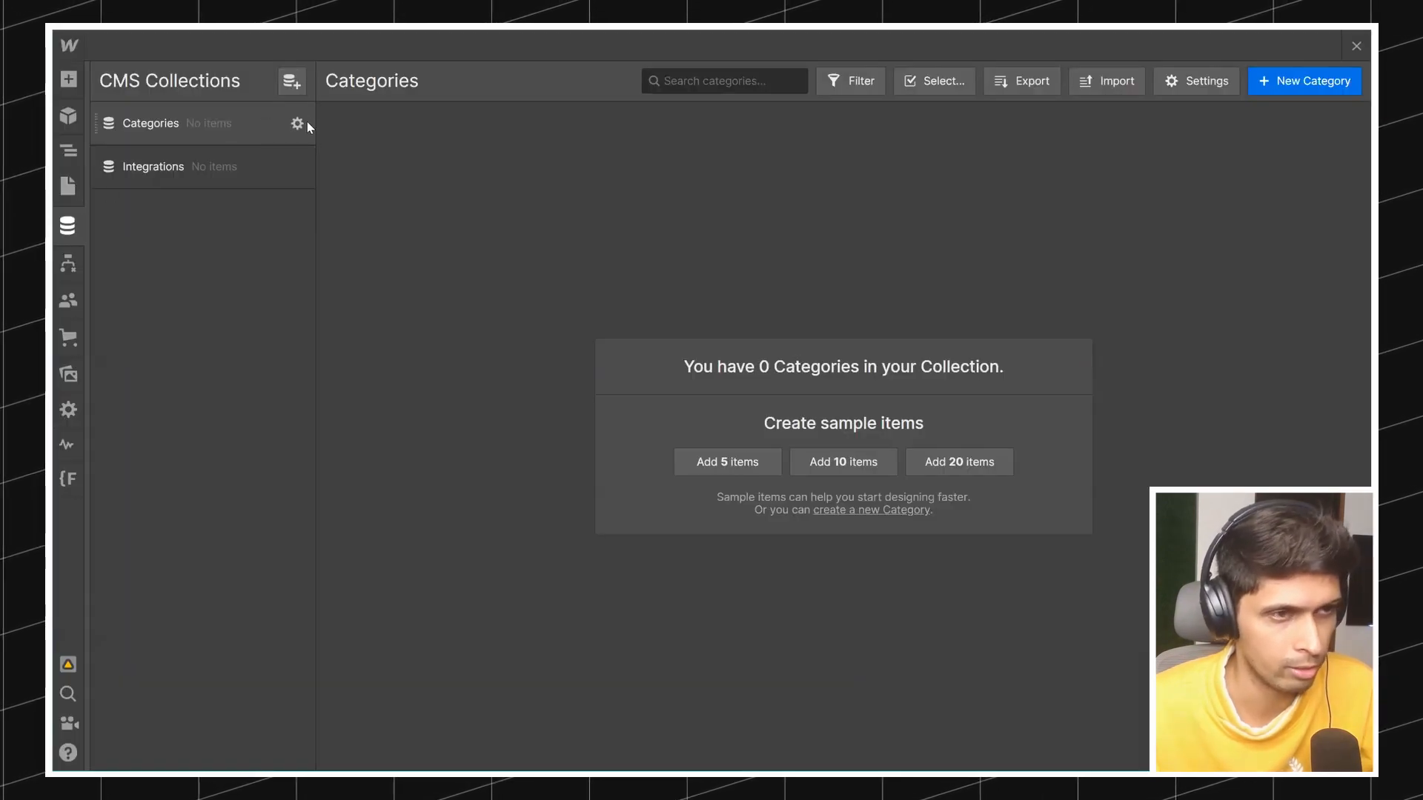
pyautogui.click(299, 167)
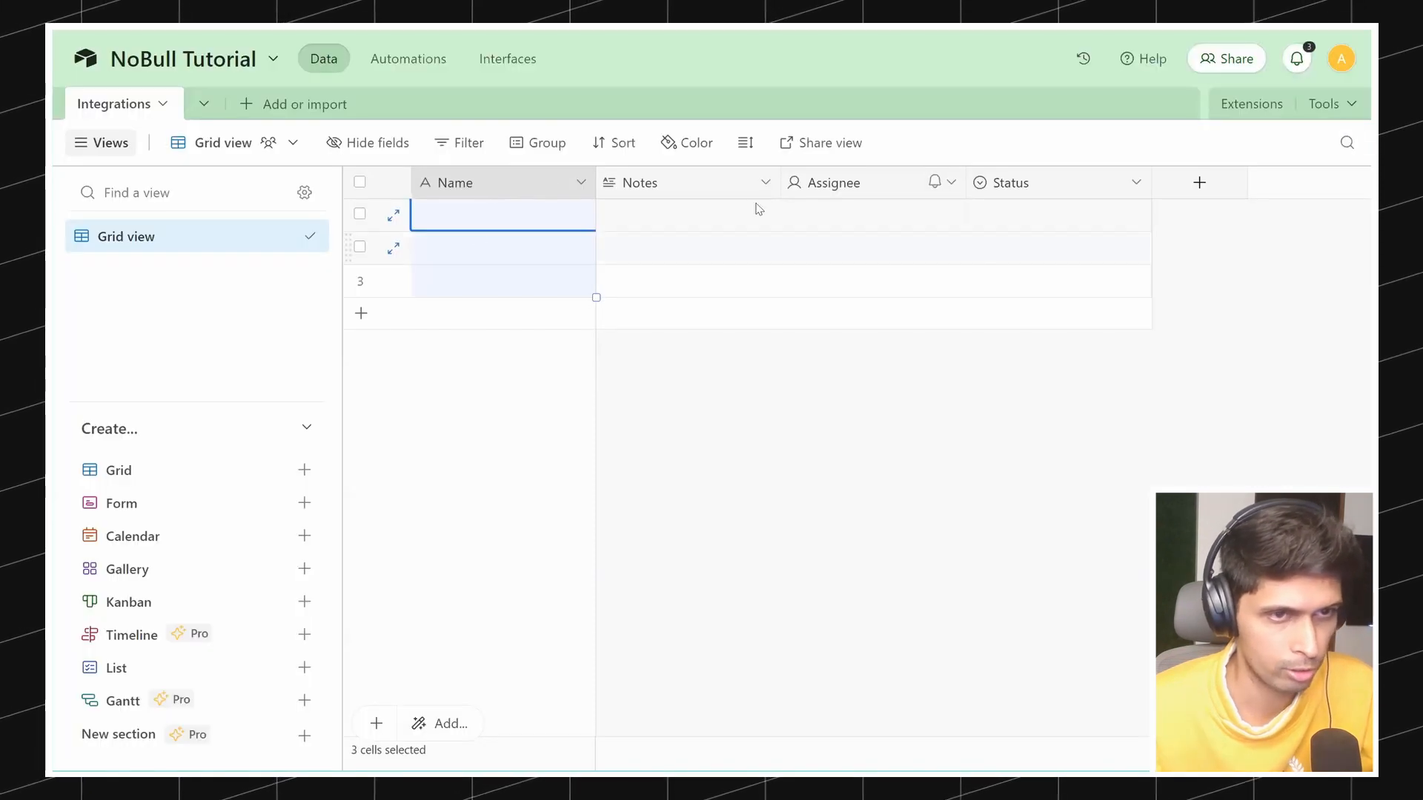
pyautogui.click(766, 182)
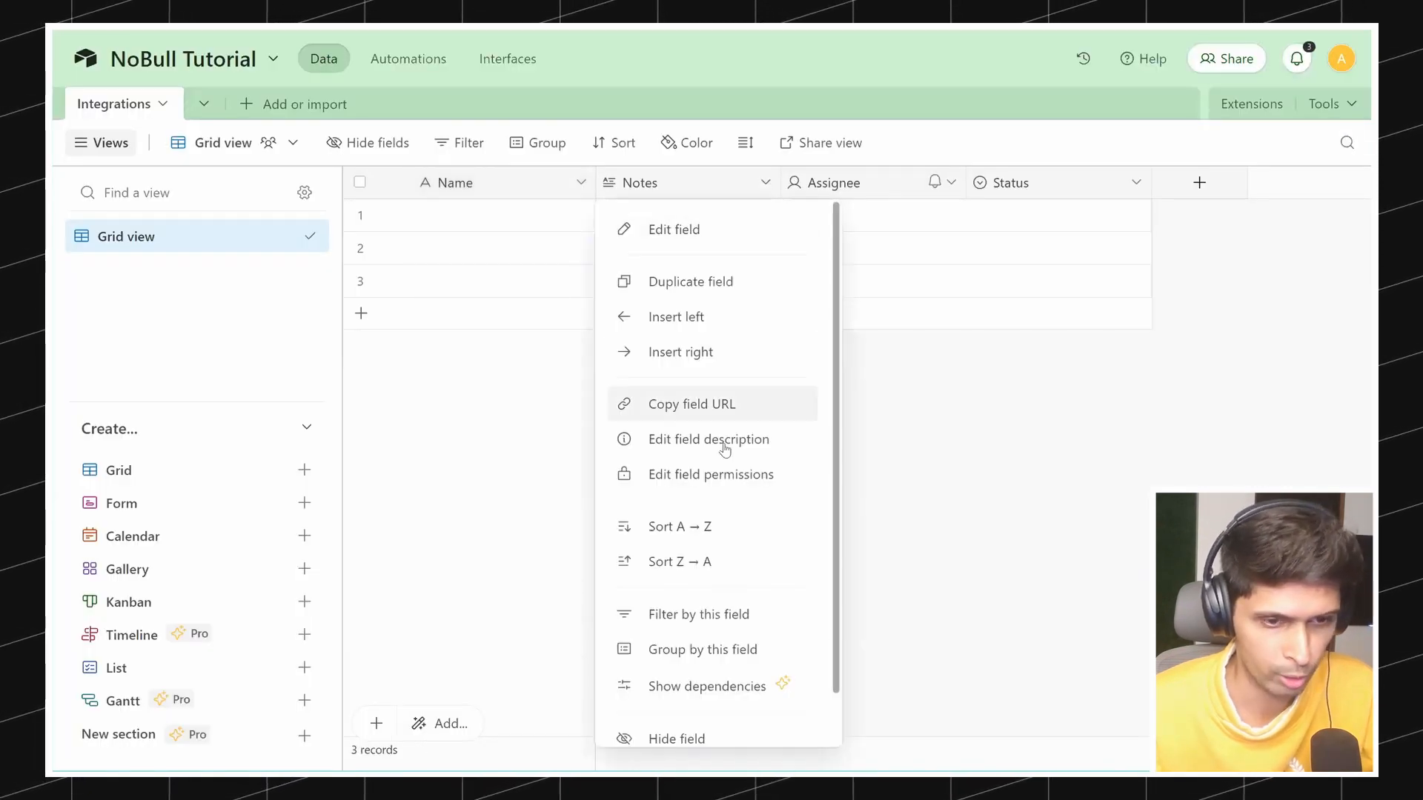
pyautogui.scroll(-2, 788, 593)
pyautogui.click(869, 237)
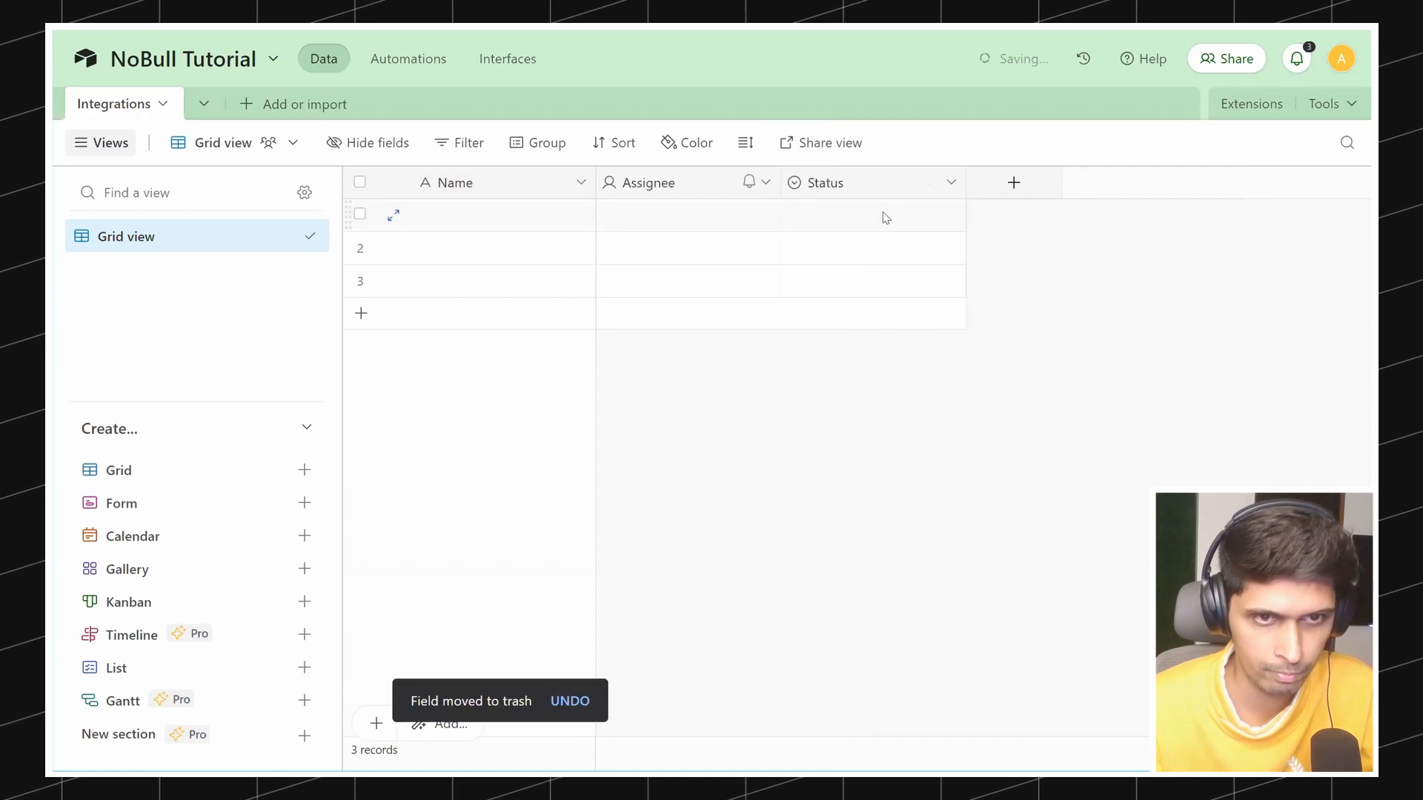
# Step: Delete the Assignee field from the Airtable Integrations table
pyautogui.click(761, 185)
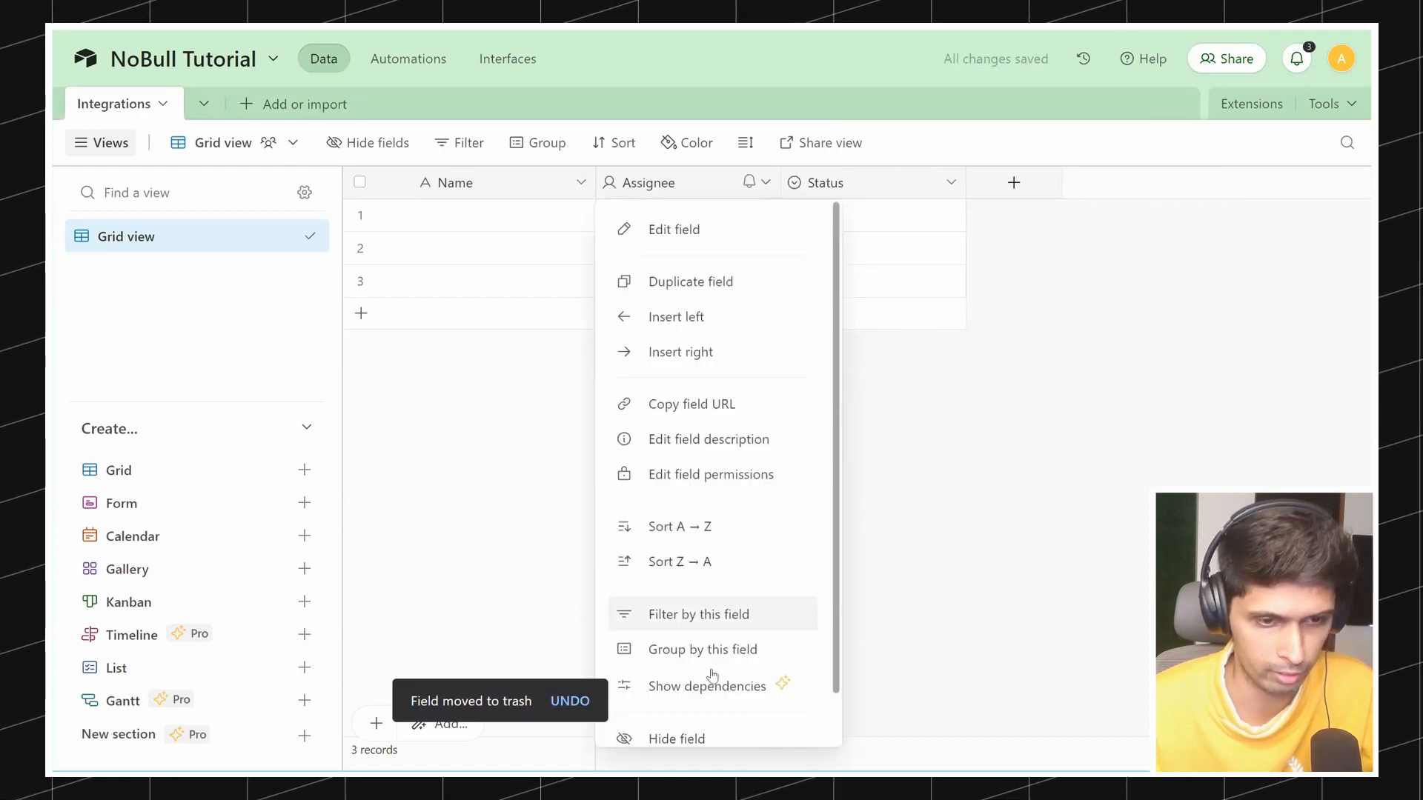
pyautogui.scroll(-1, 741, 630)
pyautogui.click(693, 712)
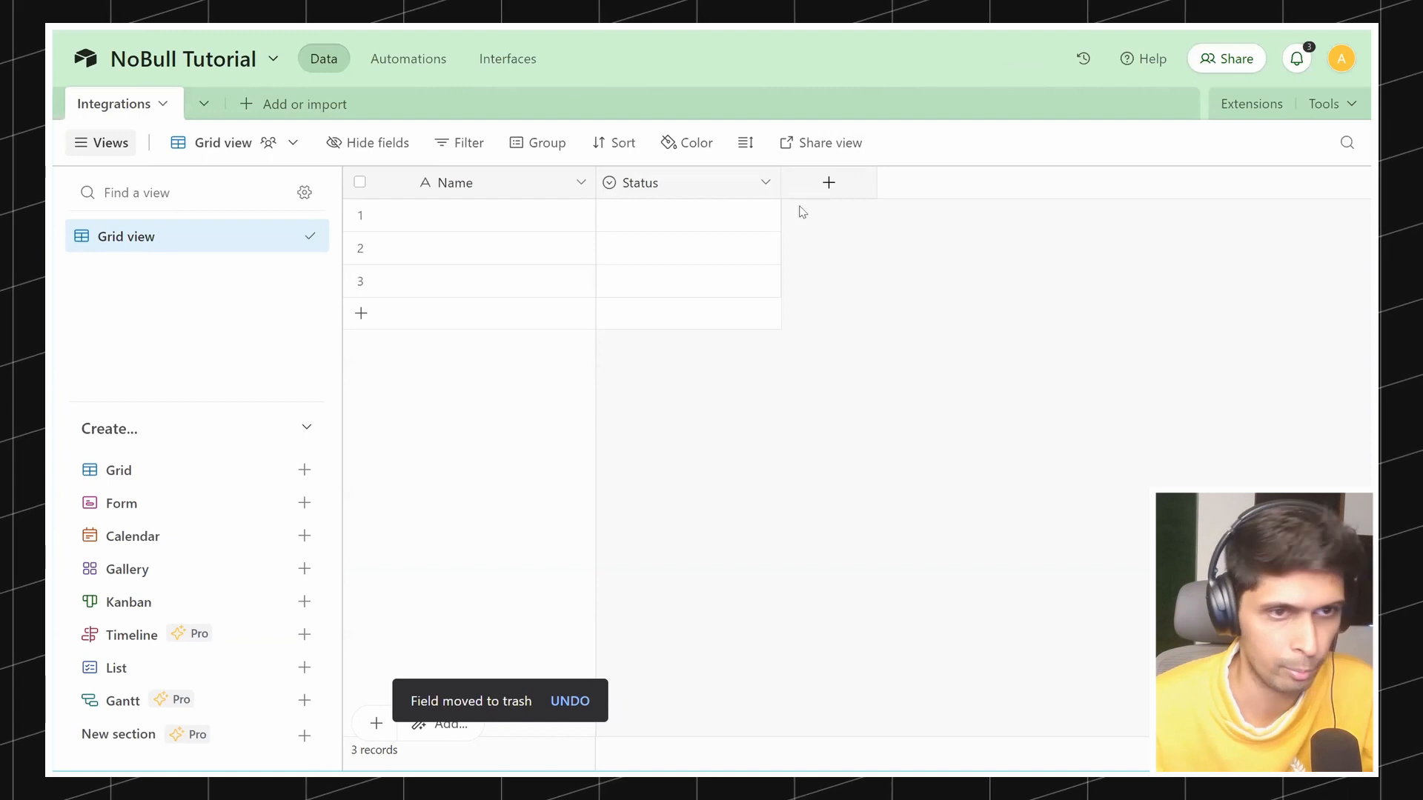
# Step: Add a Single line text field named Slug to the Integrations table
pyautogui.click(835, 195)
pyautogui.write('Slug')
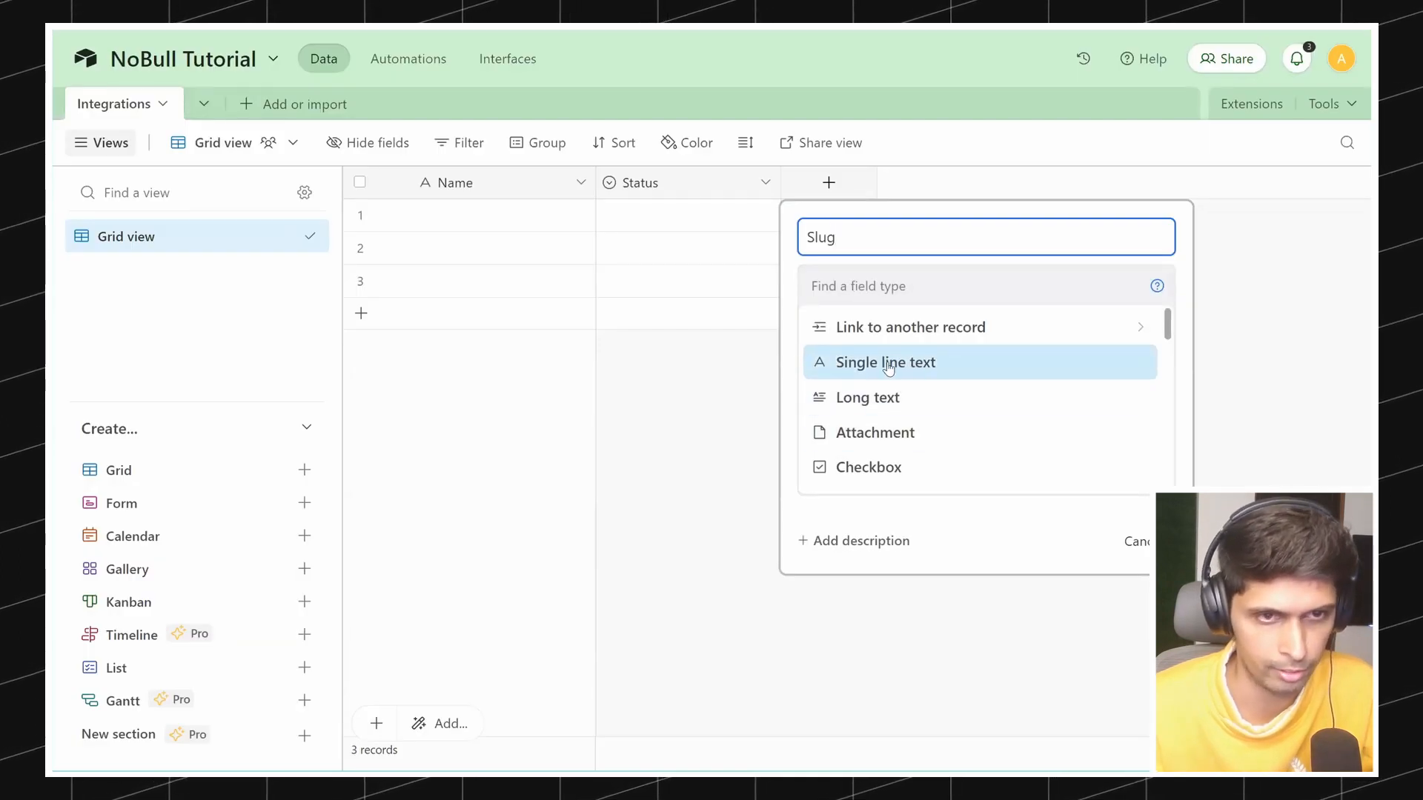
pyautogui.click(889, 365)
pyautogui.click(1112, 453)
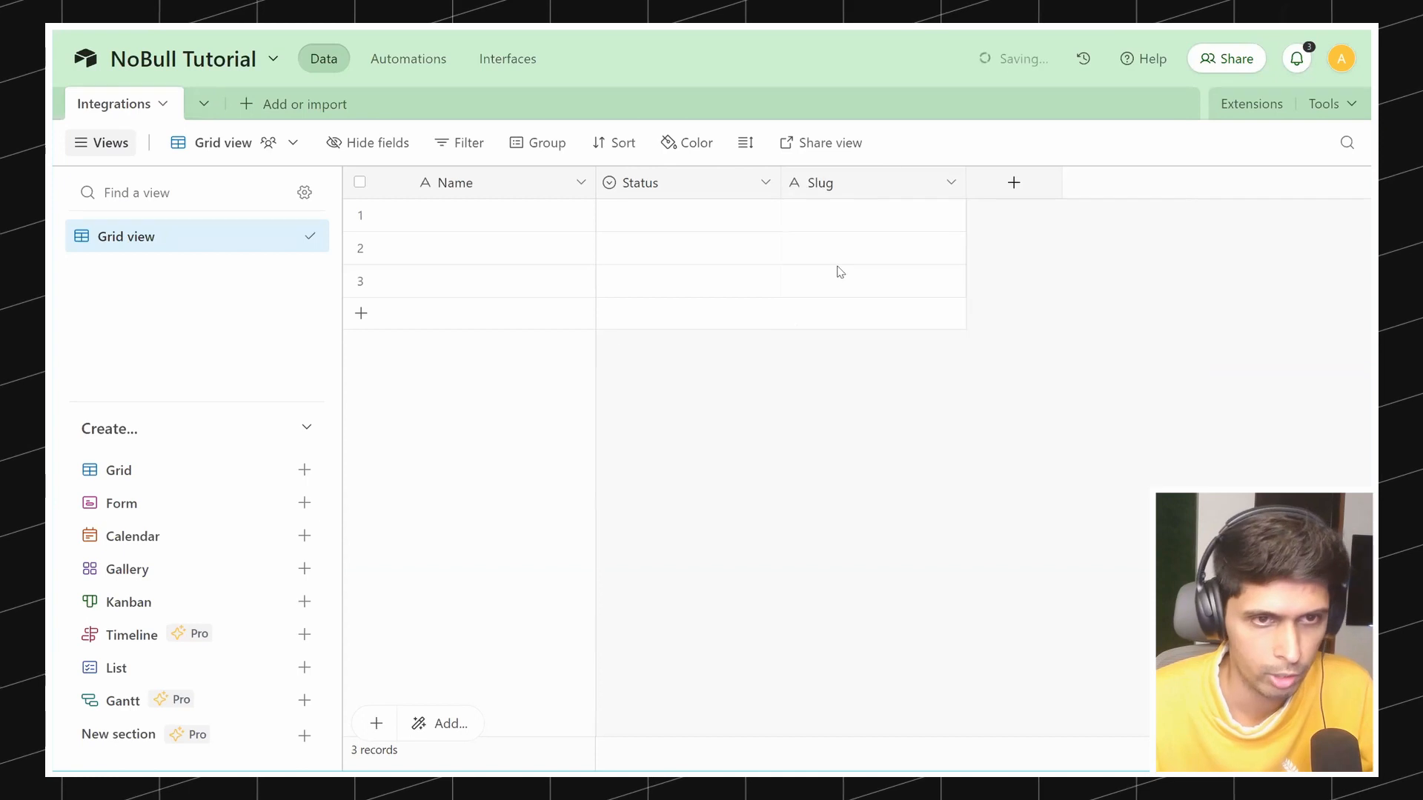
# Step: Add an Attachment field named Logo to the Integrations table
pyautogui.click(1017, 186)
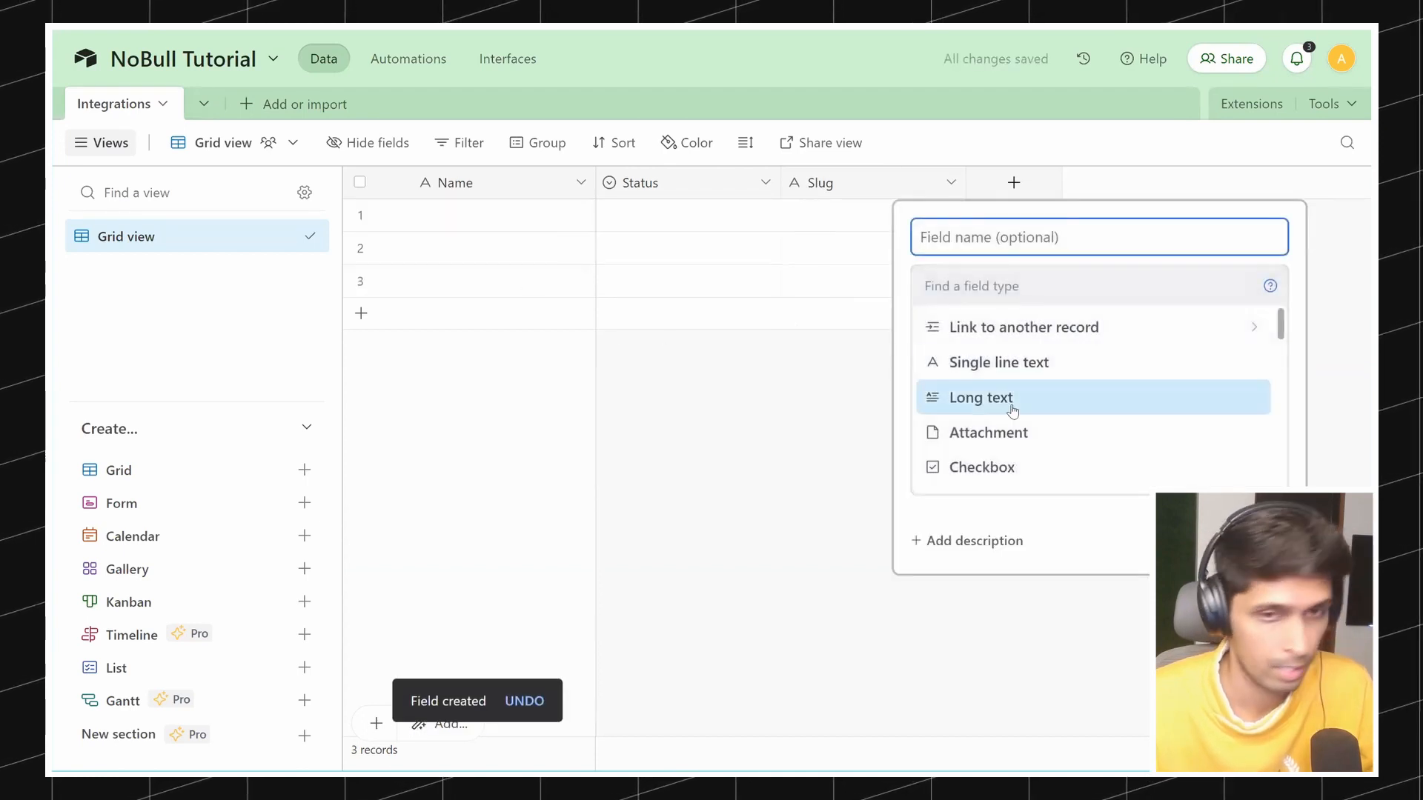
pyautogui.scroll(-5, 1047, 403)
pyautogui.scroll(-8, 1050, 403)
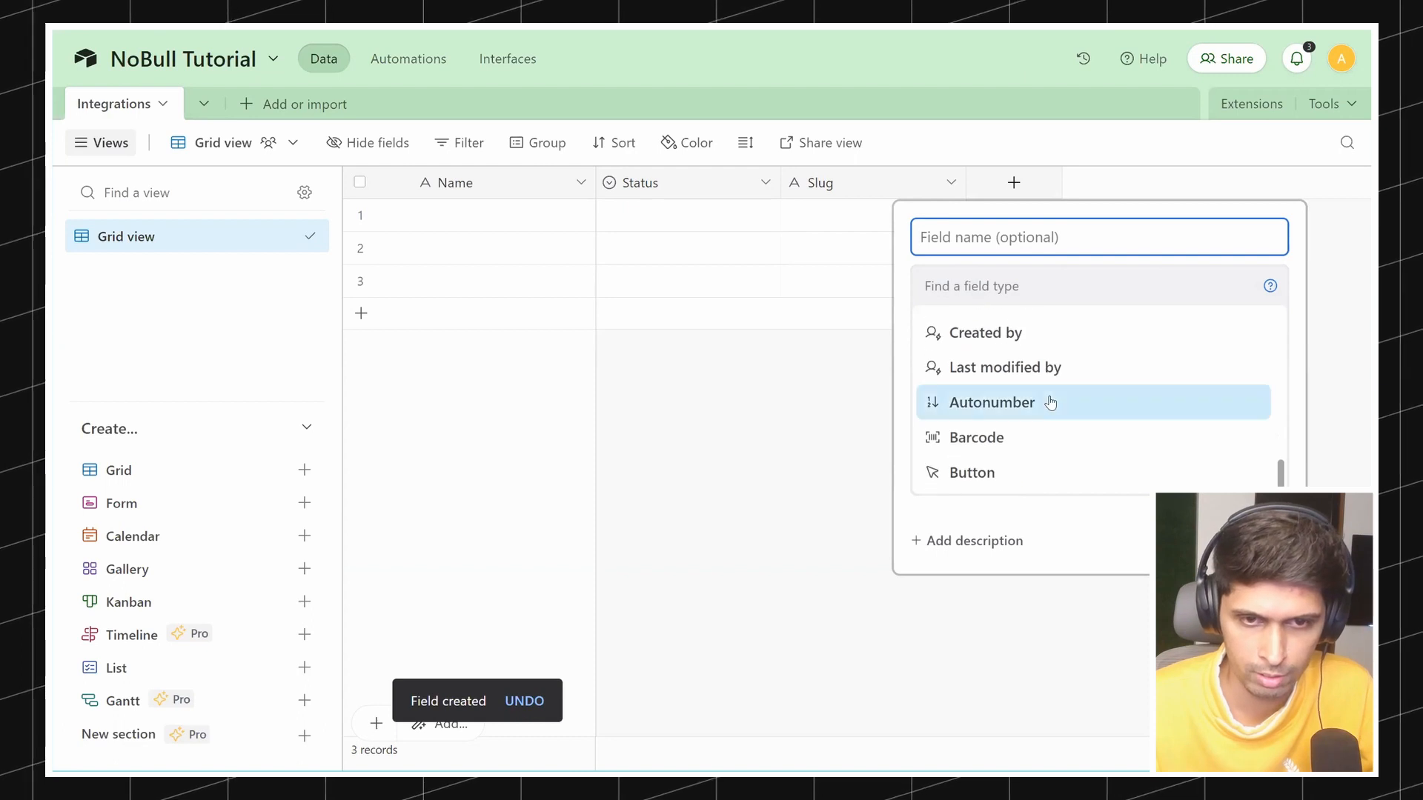
pyautogui.write('attach')
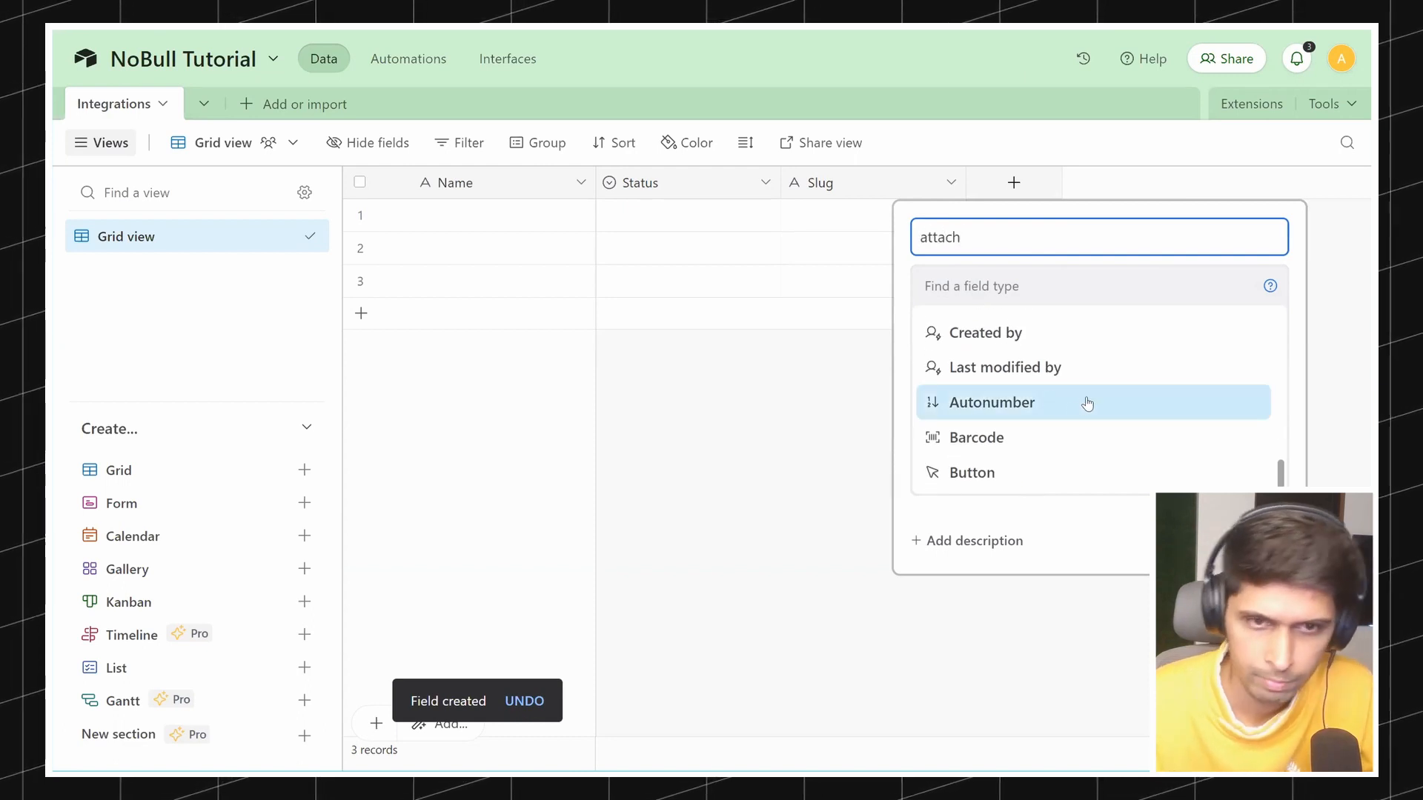
pyautogui.scroll(4, 1037, 415)
pyautogui.write('ch')
pyautogui.scroll(8, 1026, 422)
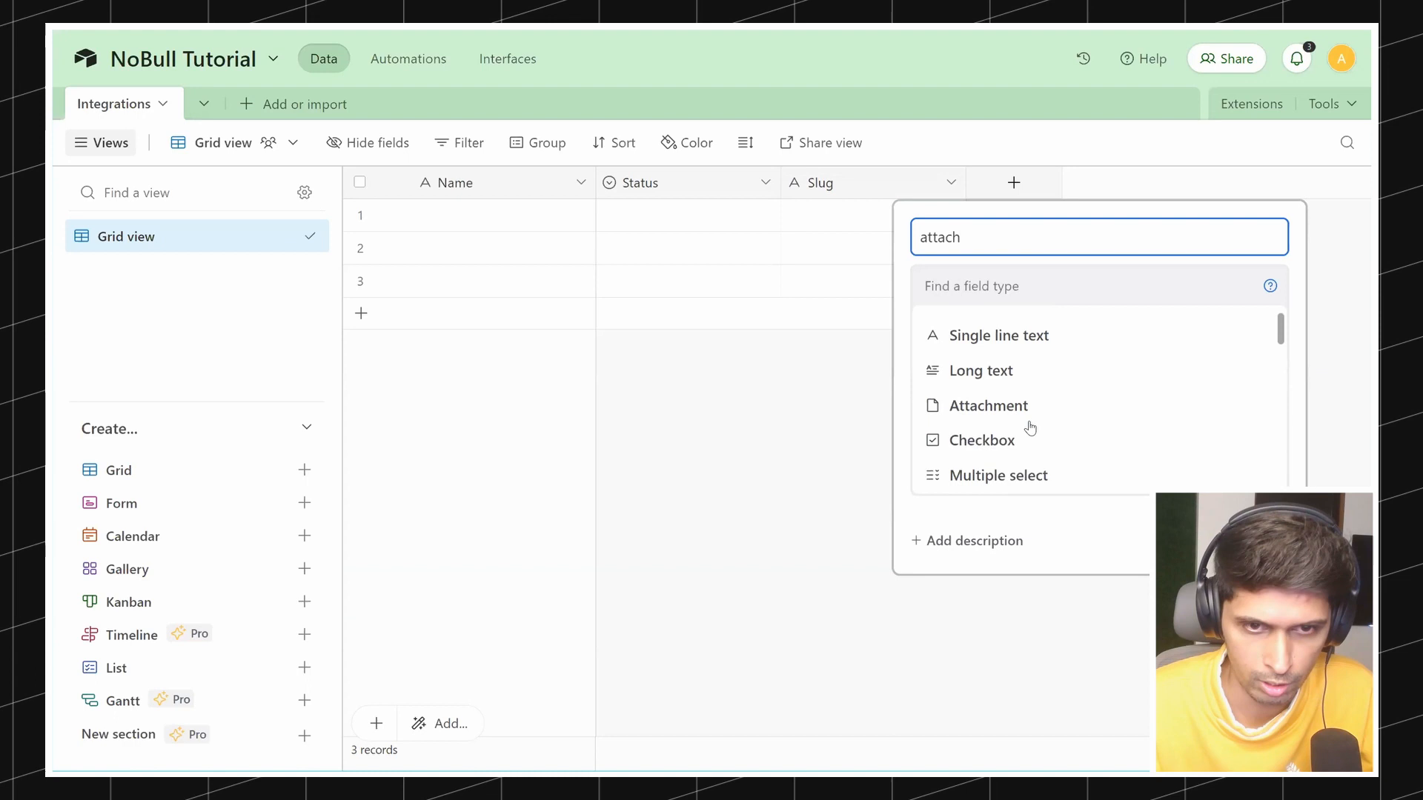
pyautogui.scroll(-2, 1030, 407)
pyautogui.click(1003, 365)
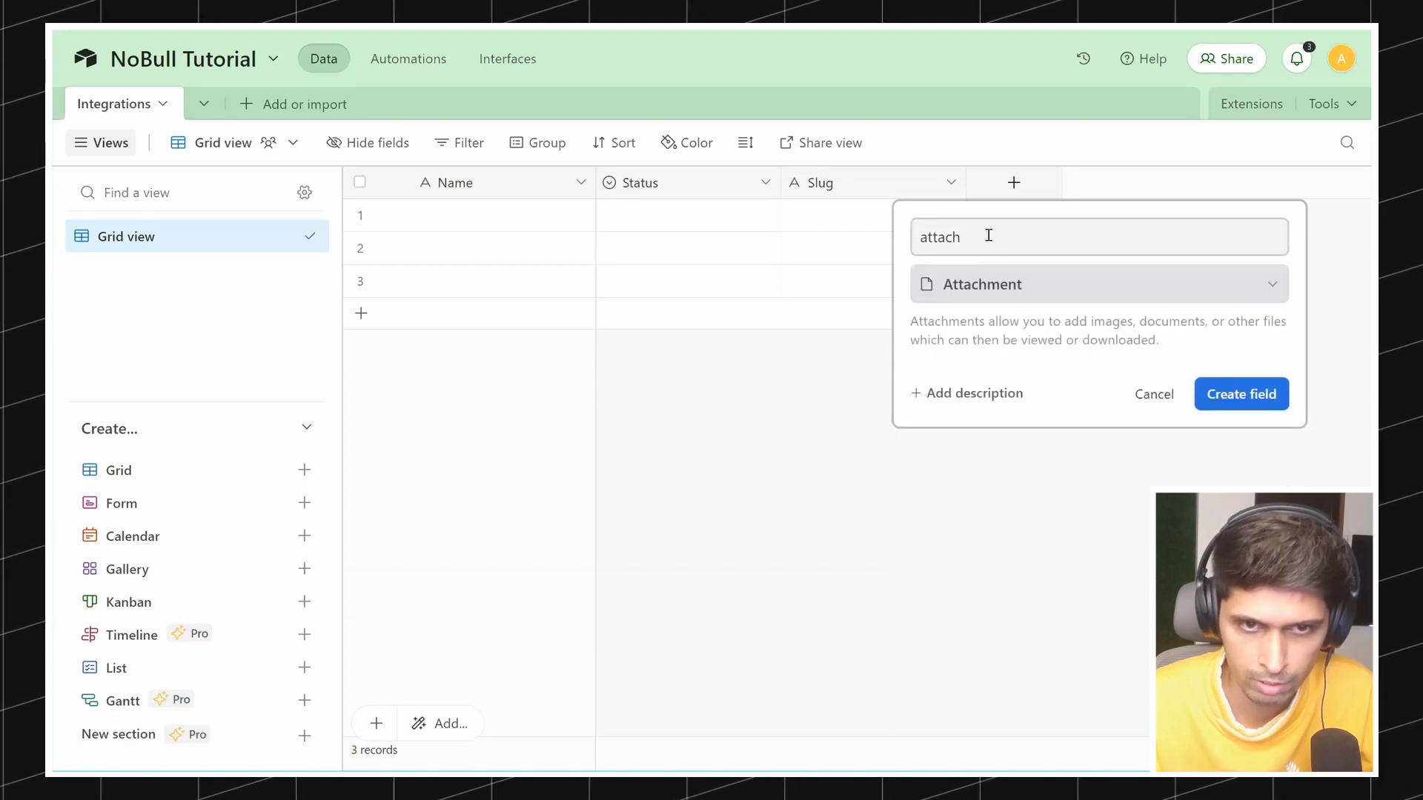
pyautogui.hotkey('ctrl', 'a')
pyautogui.press('BackSpace')
pyautogui.write('Logo')
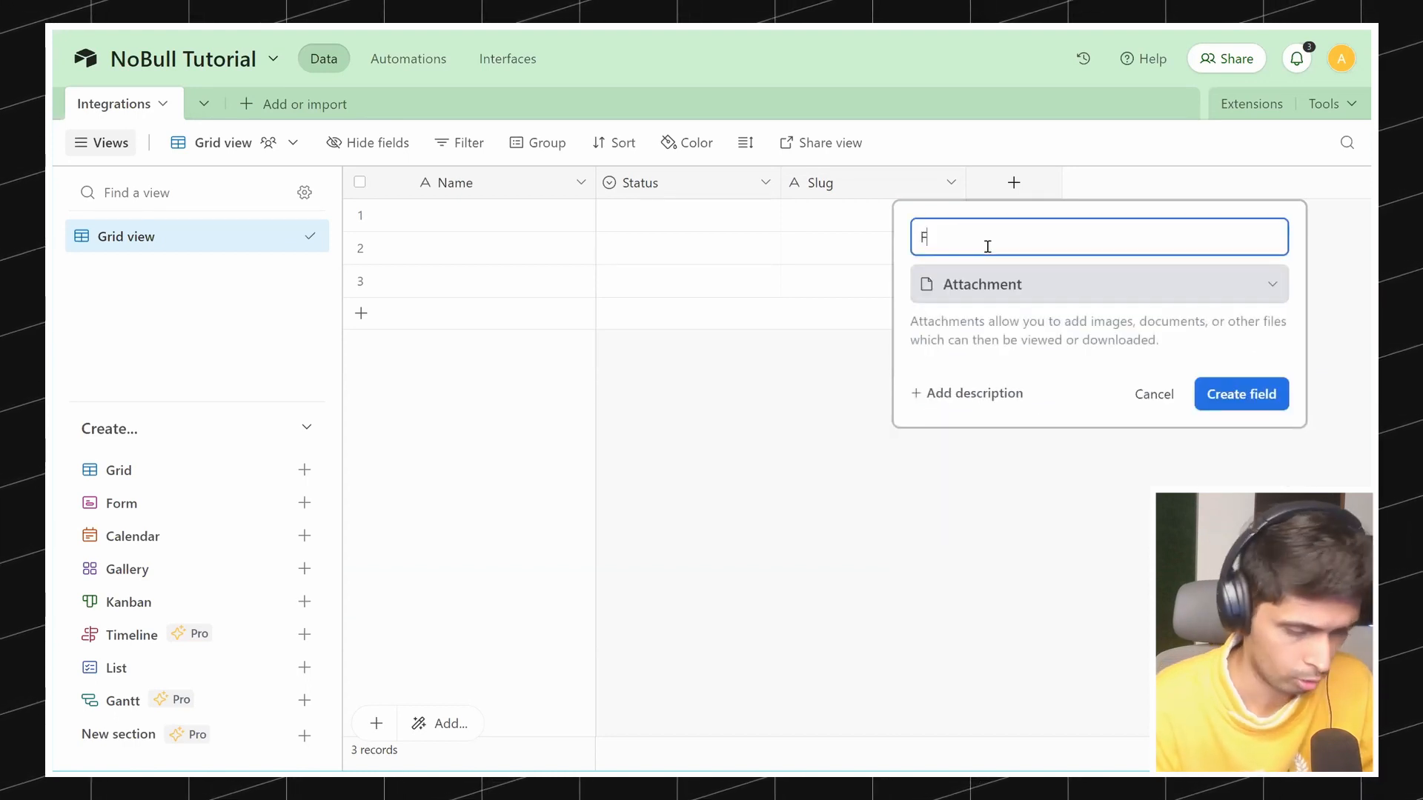
pyautogui.click(1253, 400)
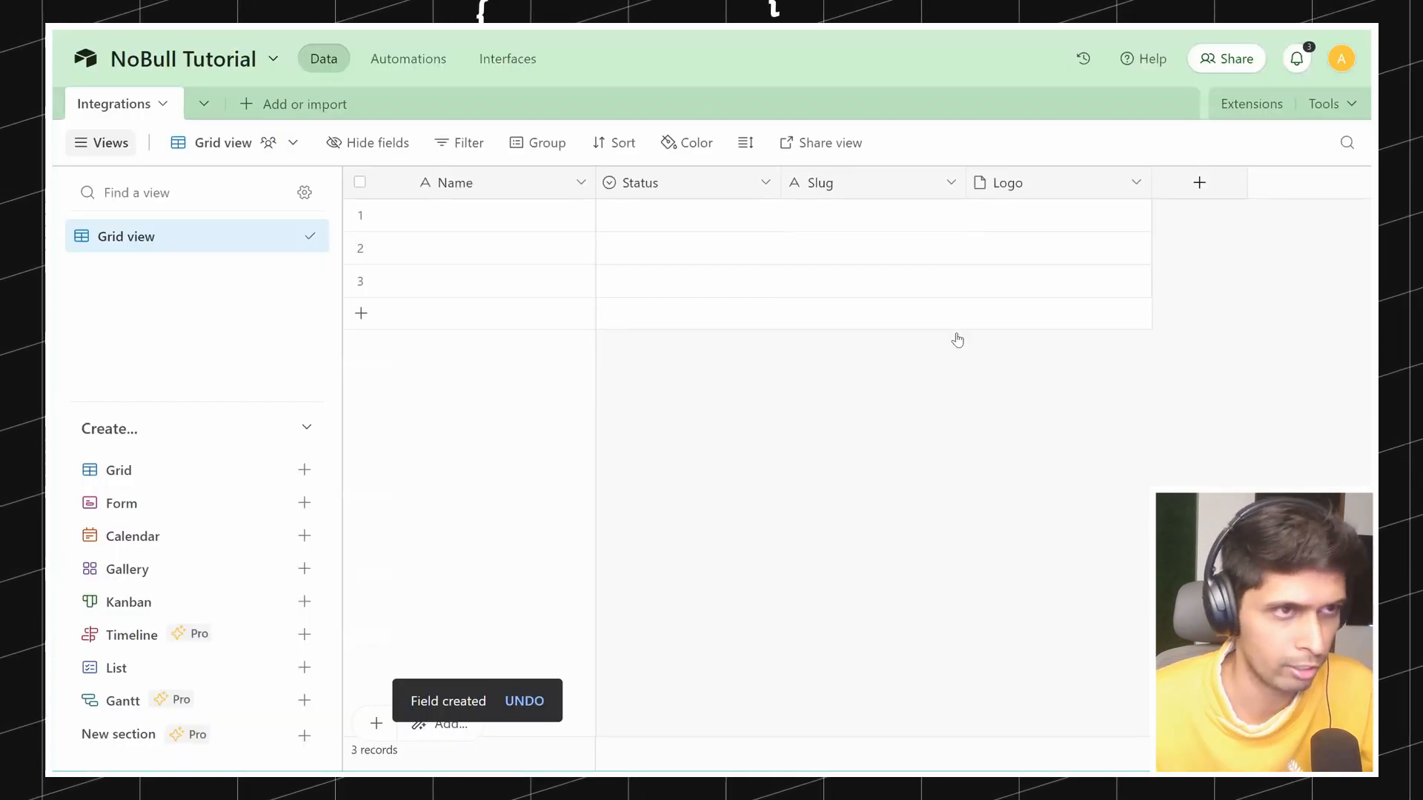
# Step: Add a Single line text field named Item ID to the Integrations table
pyautogui.click(1199, 182)
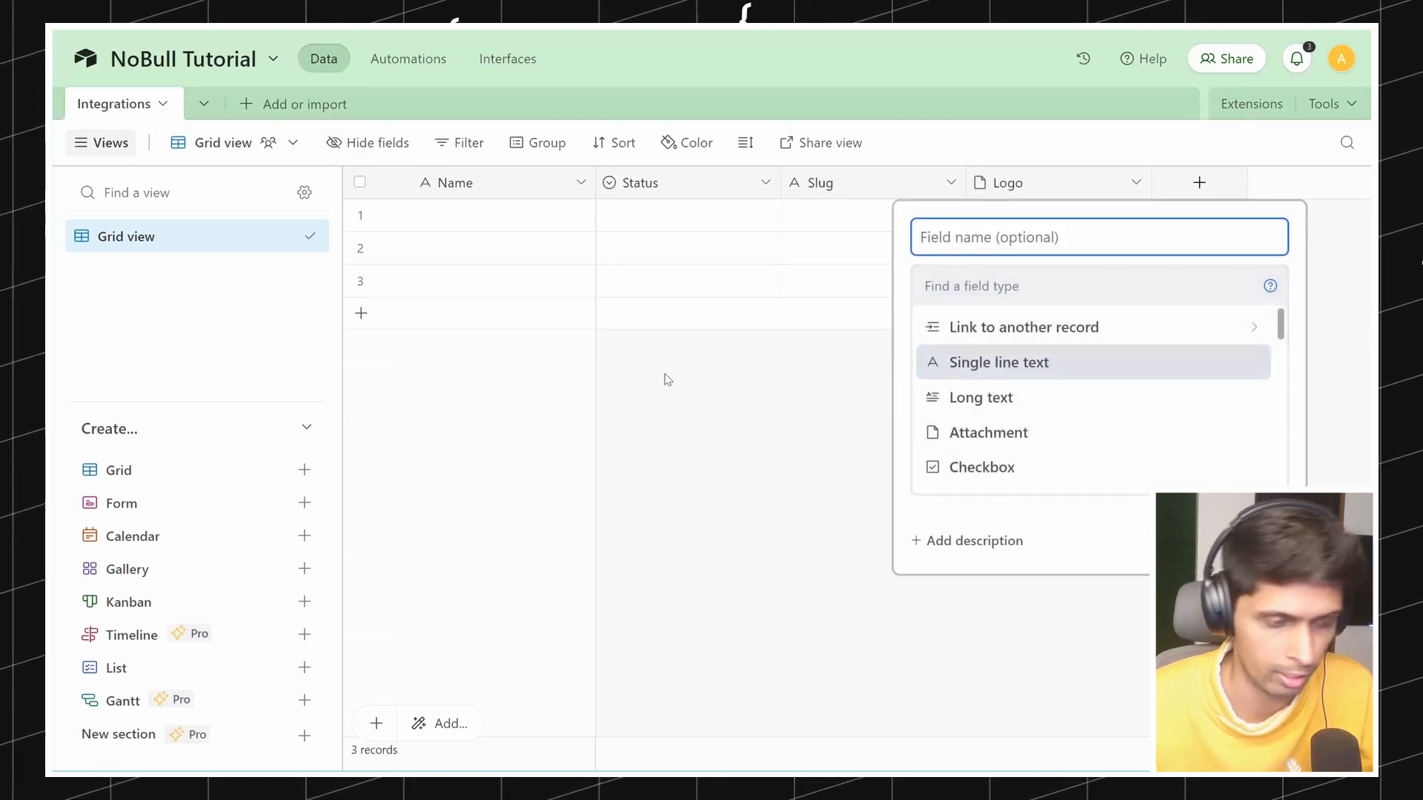
pyautogui.click(983, 361)
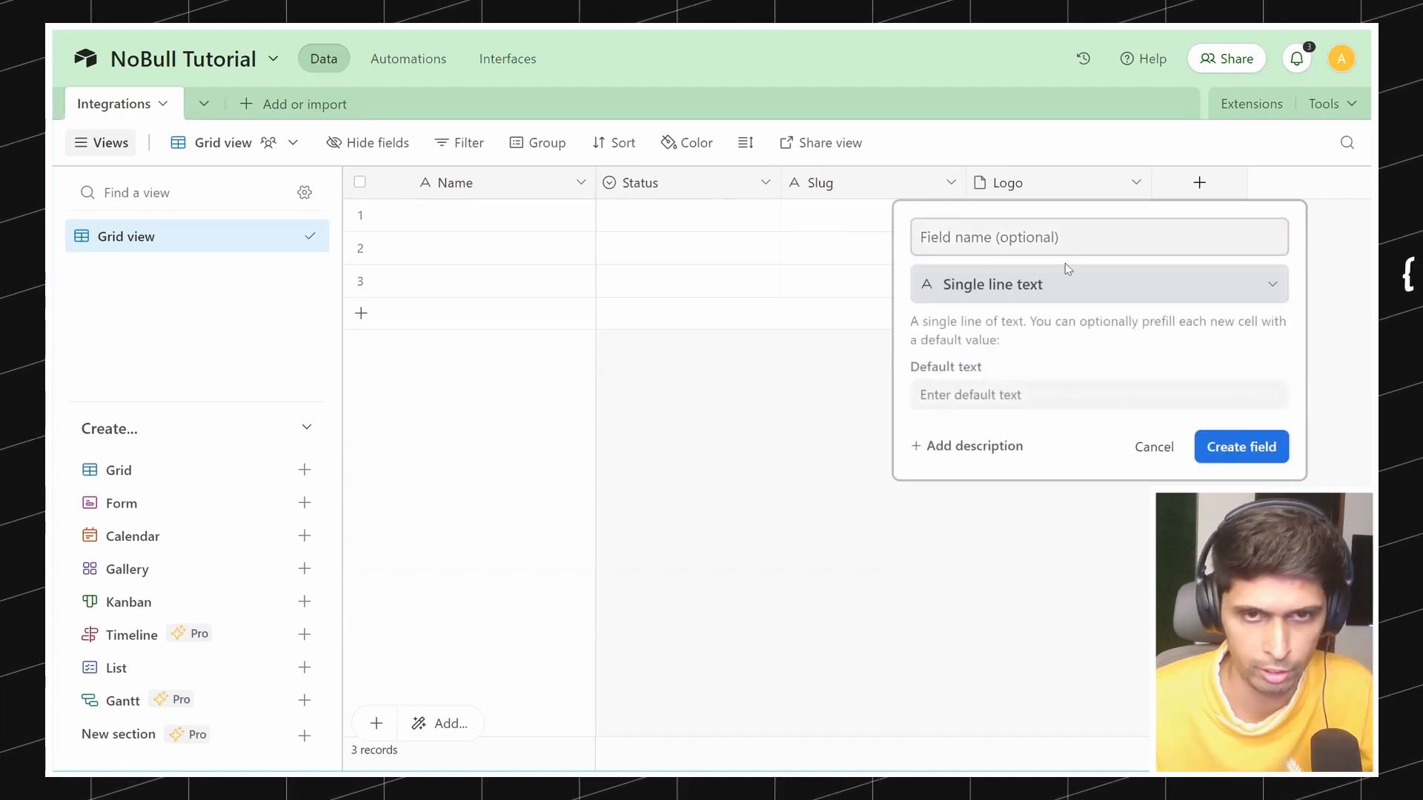
pyautogui.write('Item ID')
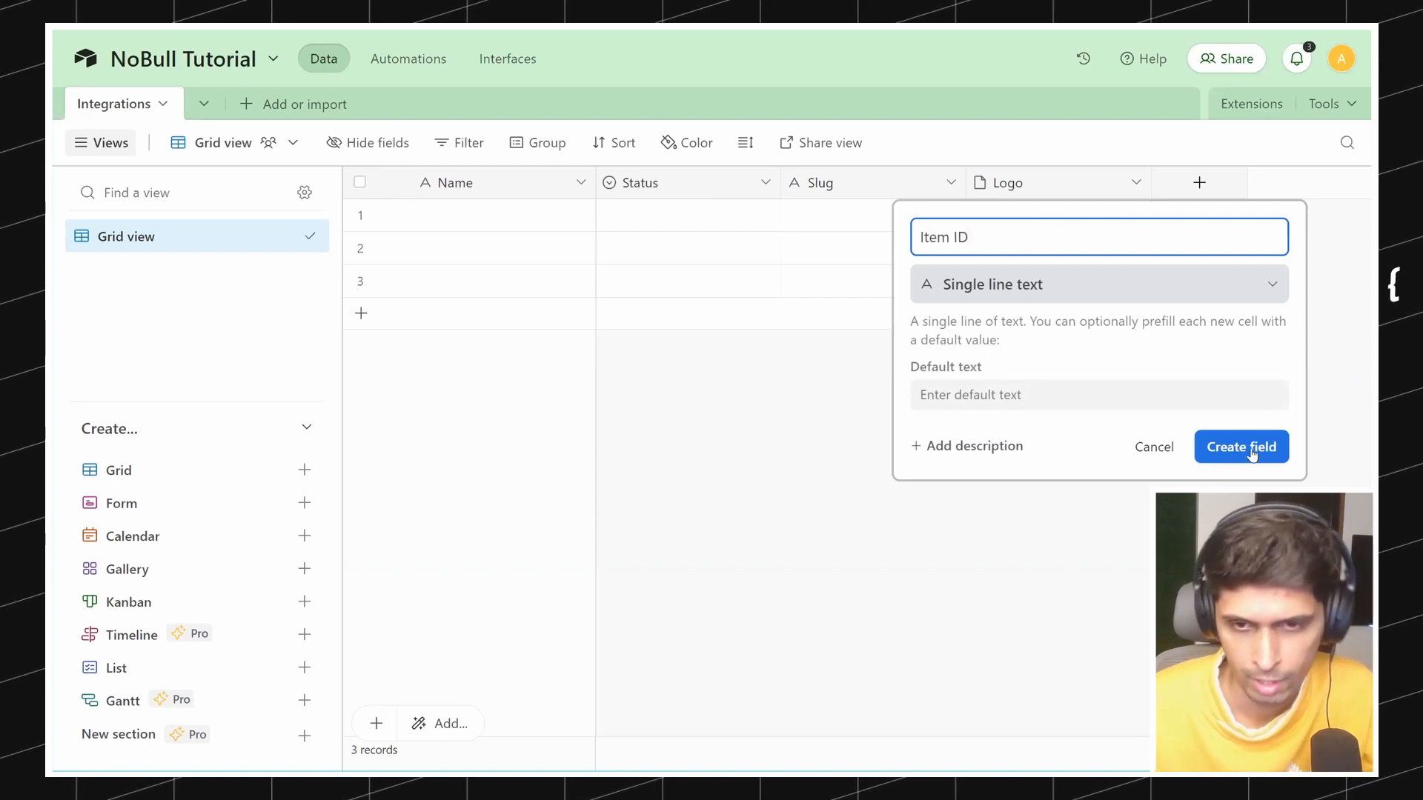
pyautogui.click(1251, 454)
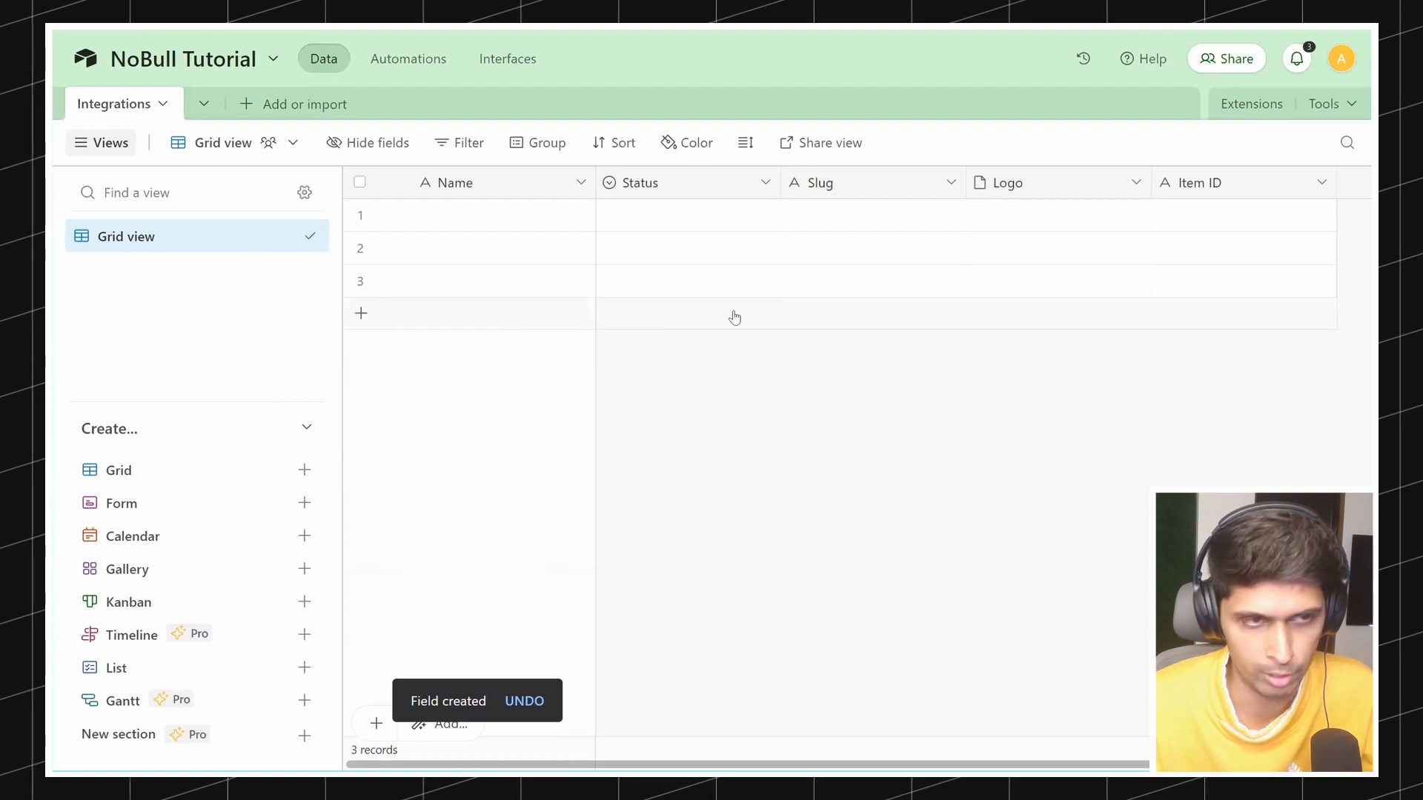
# Step: Duplicate the Integrations table without its records and look back at the original table
pyautogui.click(163, 106)
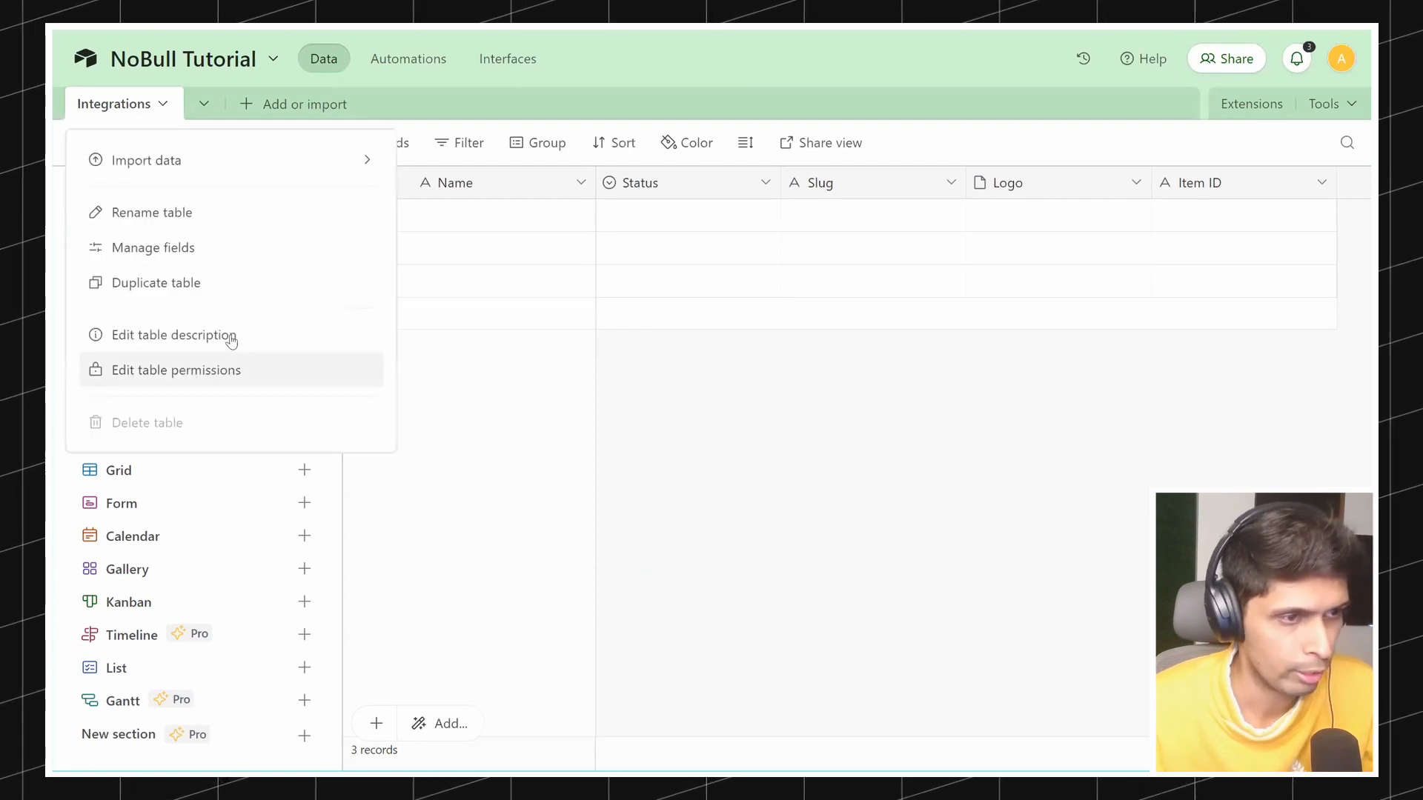
pyautogui.click(157, 285)
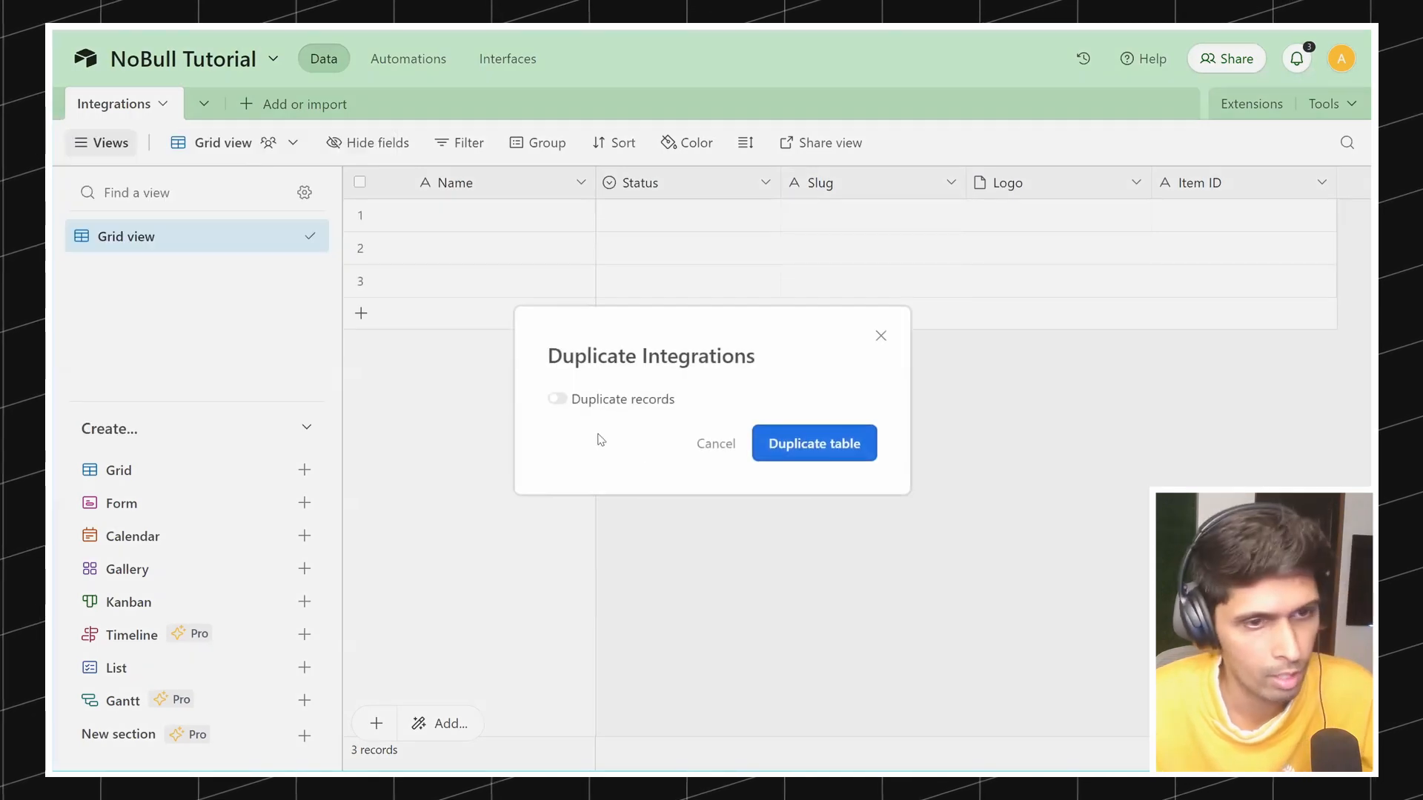
pyautogui.click(794, 446)
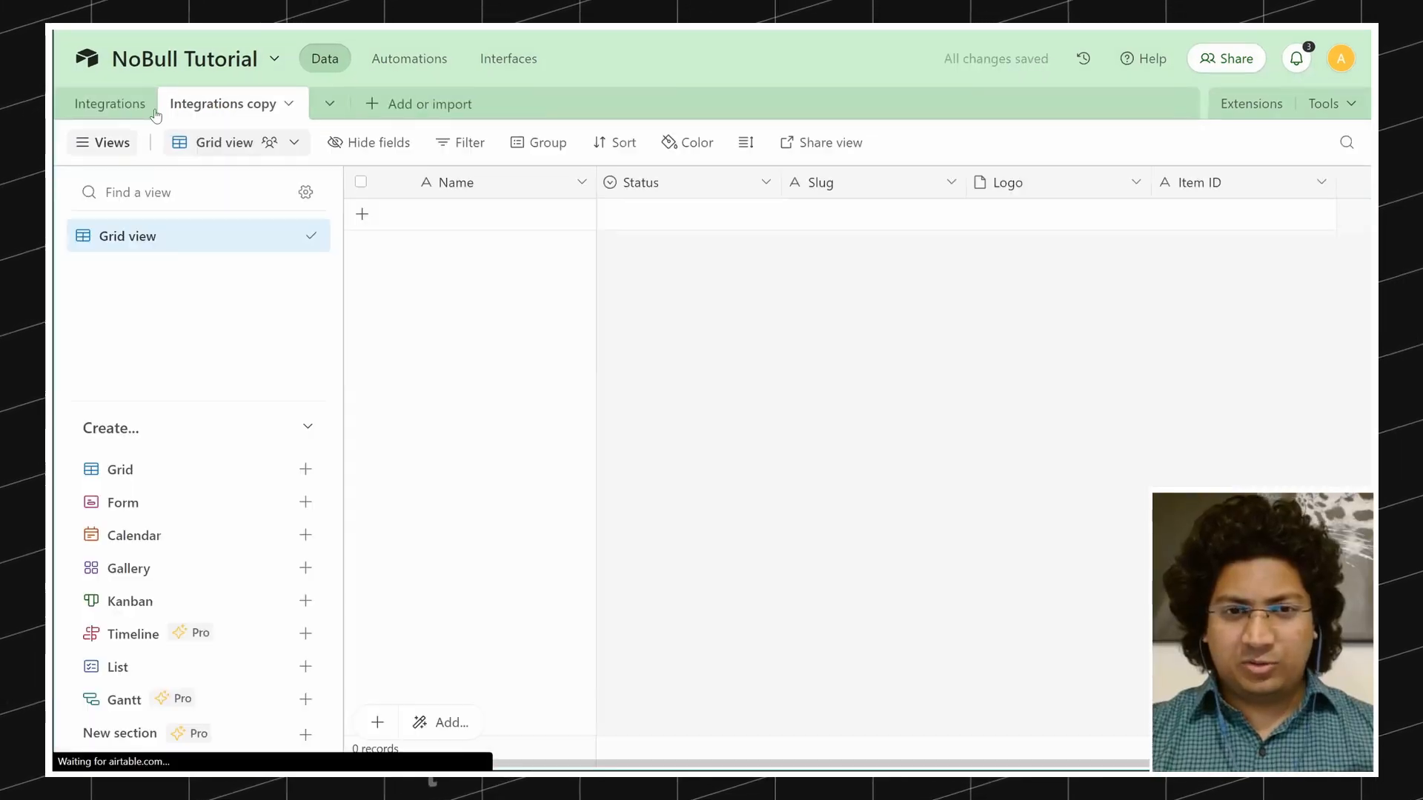
pyautogui.click(133, 110)
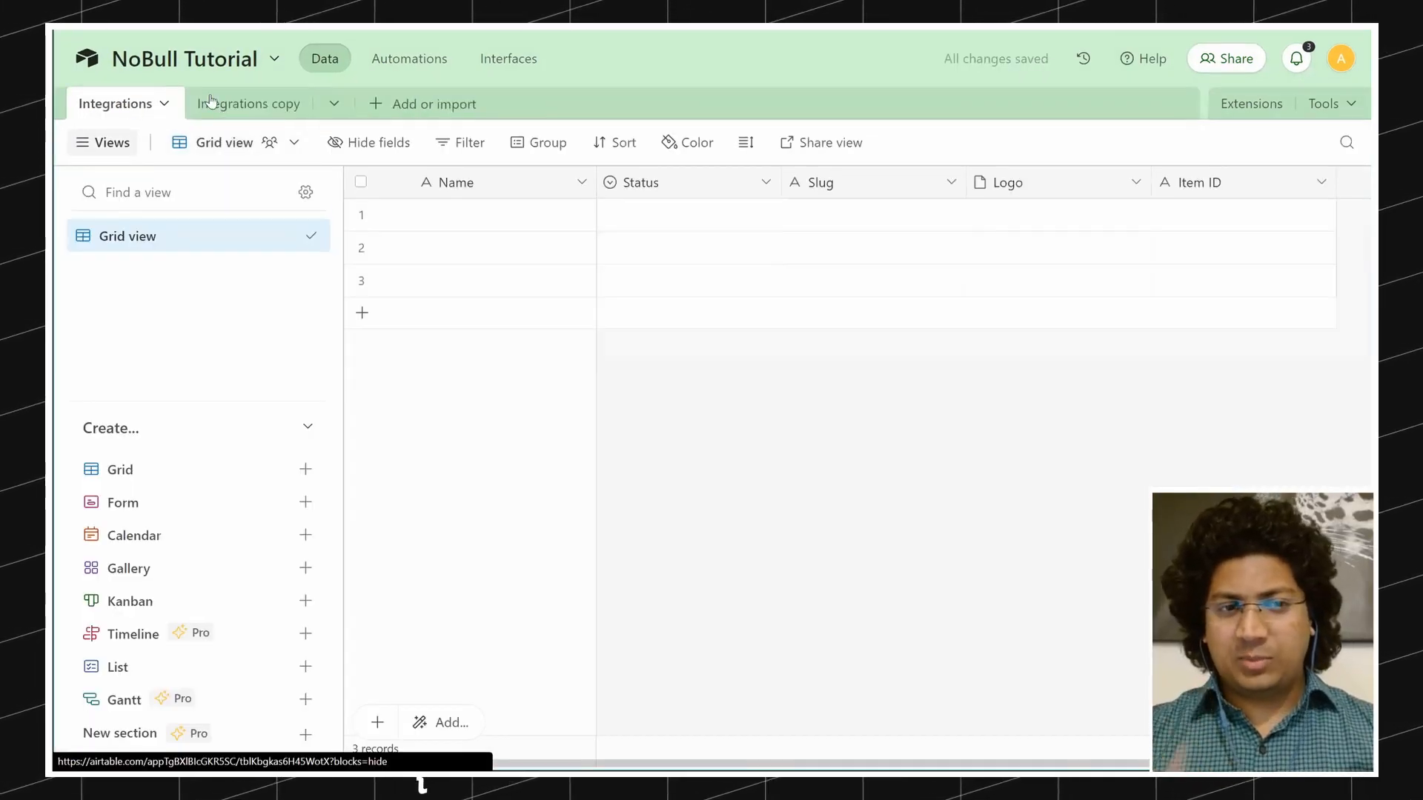
# Step: Delete the duplicated Integrations copy table from the base
pyautogui.click(291, 109)
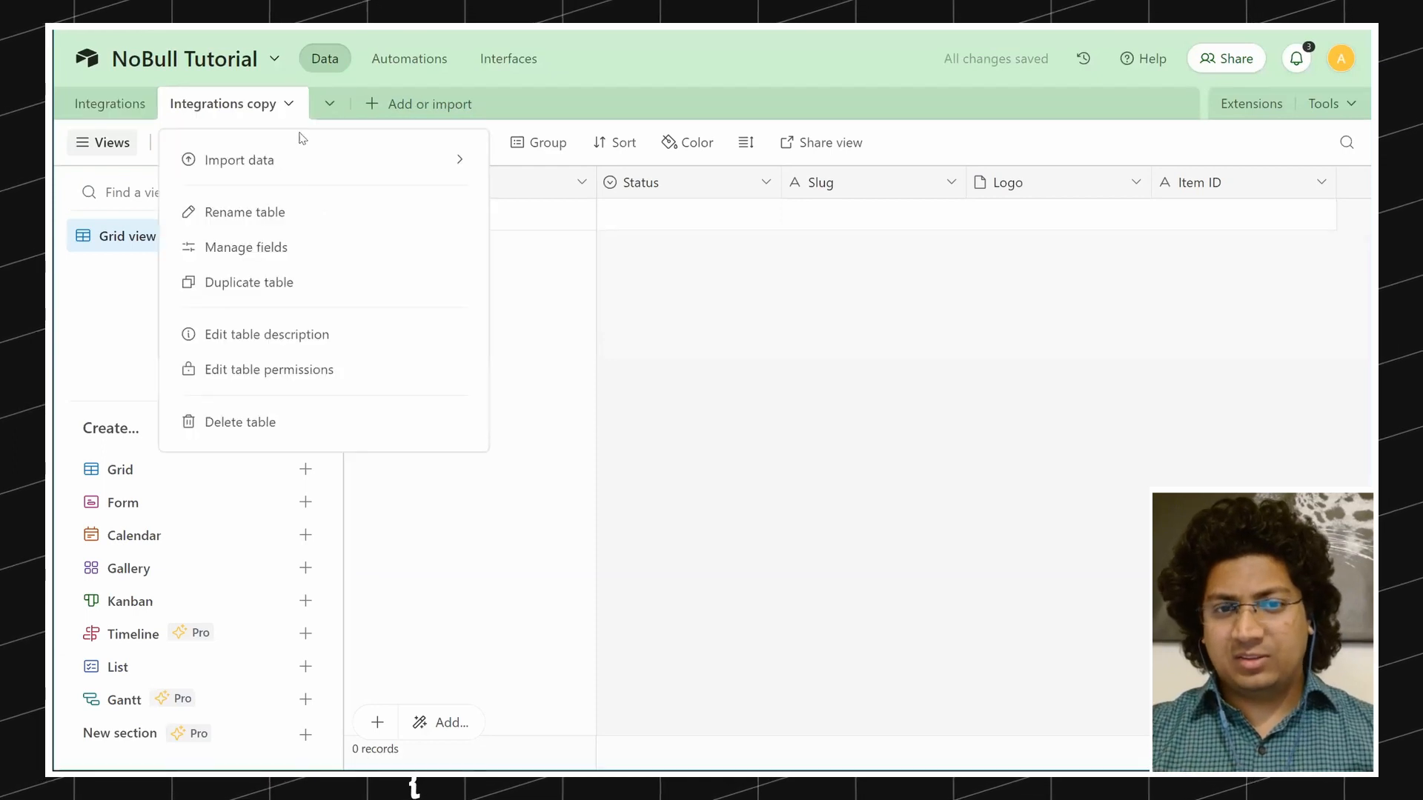
pyautogui.click(270, 419)
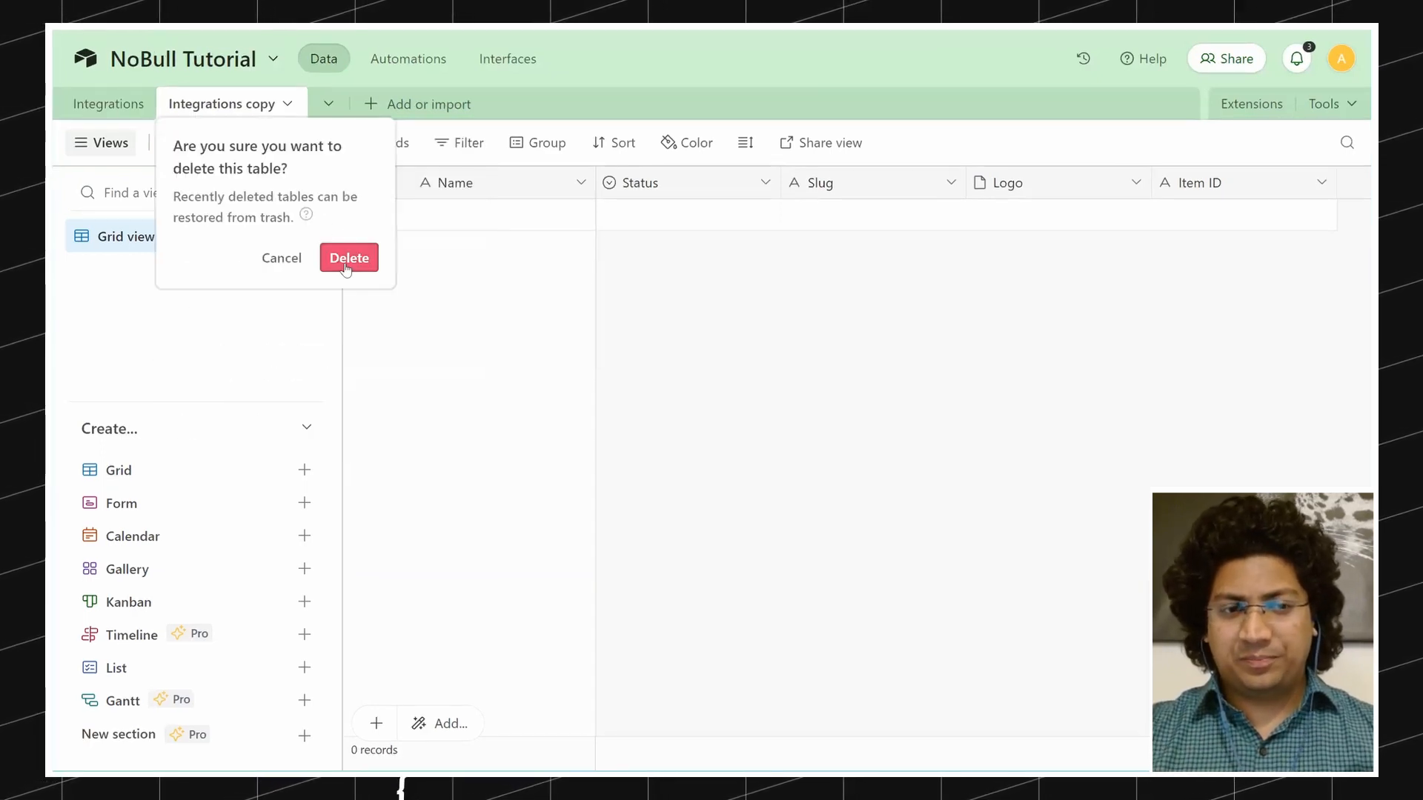
pyautogui.click(346, 259)
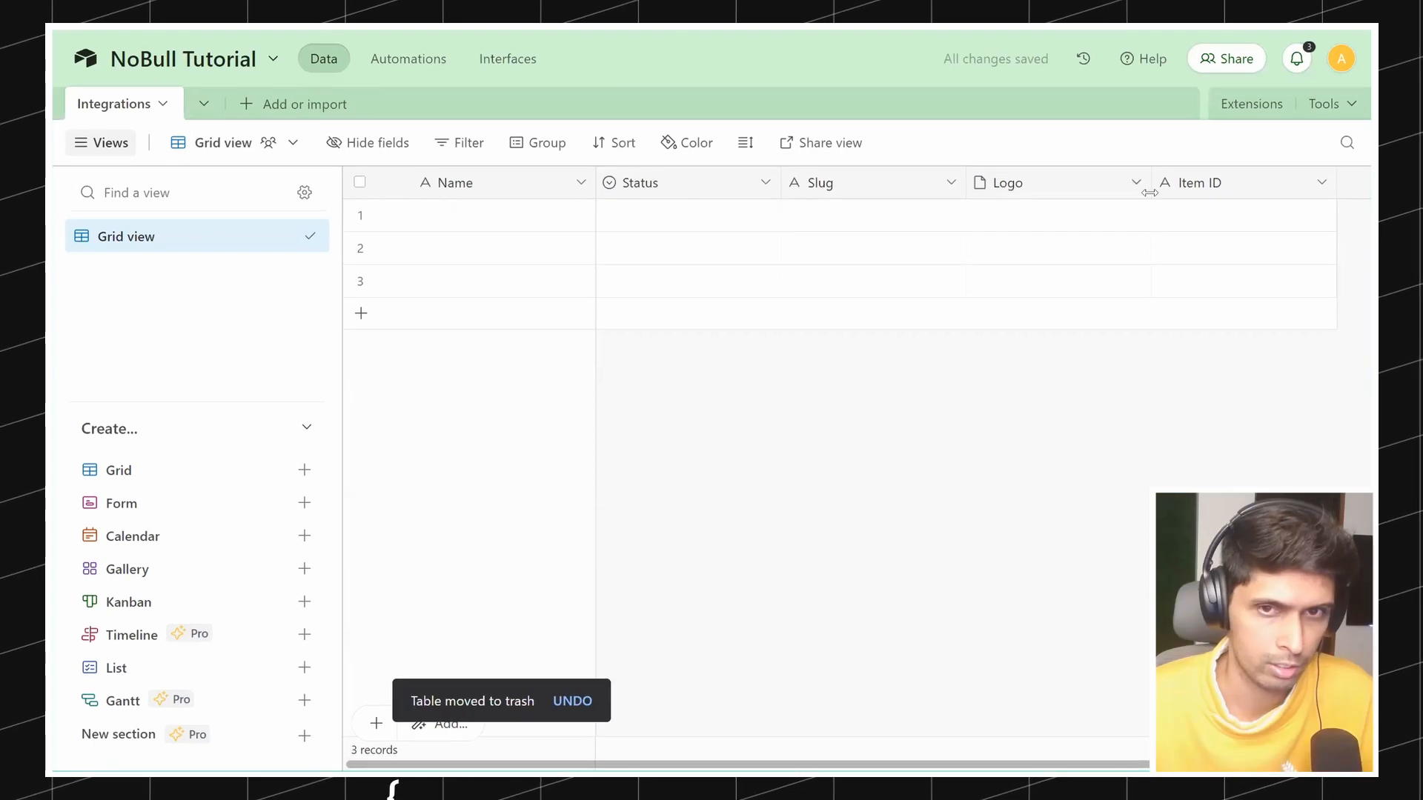
# Step: Rename the Status field's options Todo, In progress and Done to Draft, Archived and Active, and save the field
pyautogui.click(765, 183)
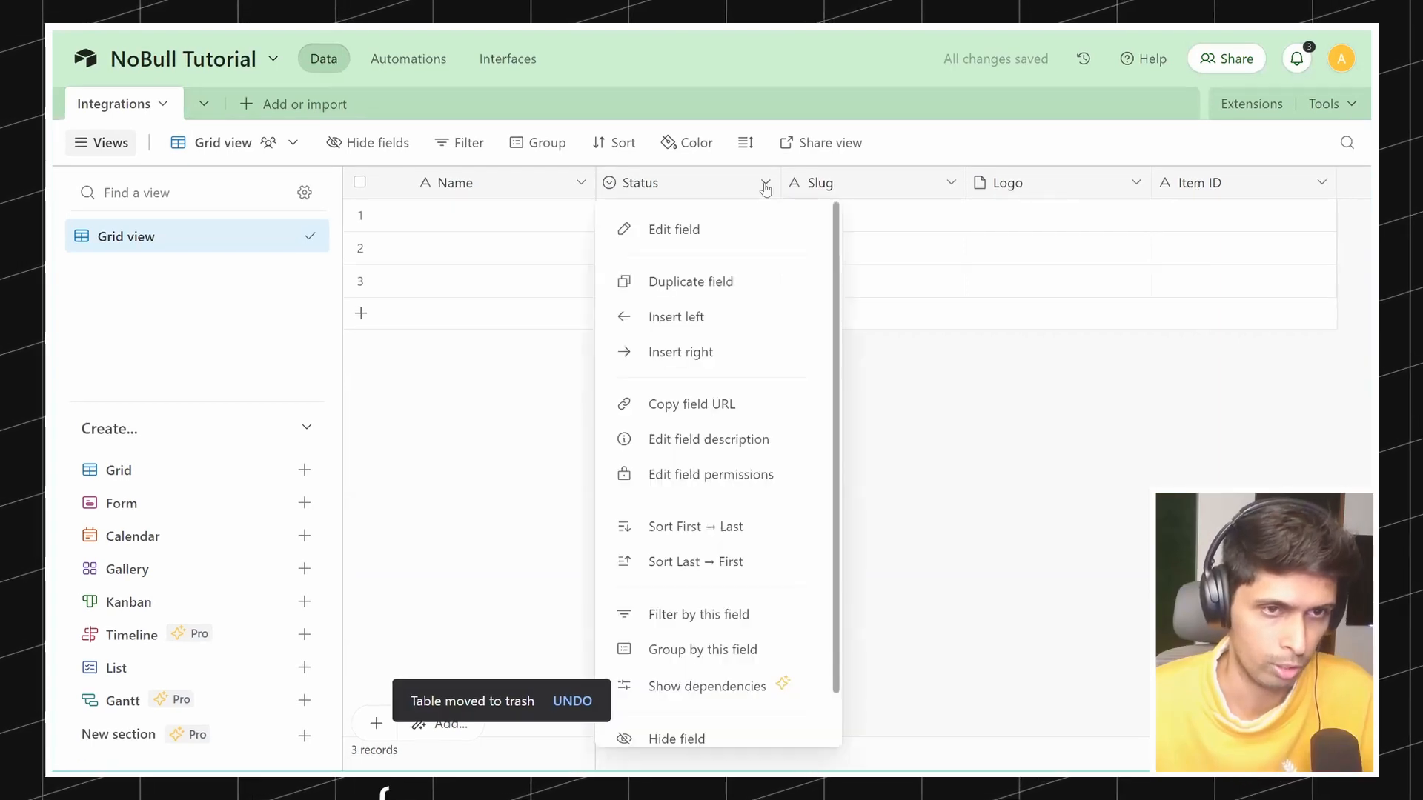
pyautogui.click(765, 185)
pyautogui.click(763, 183)
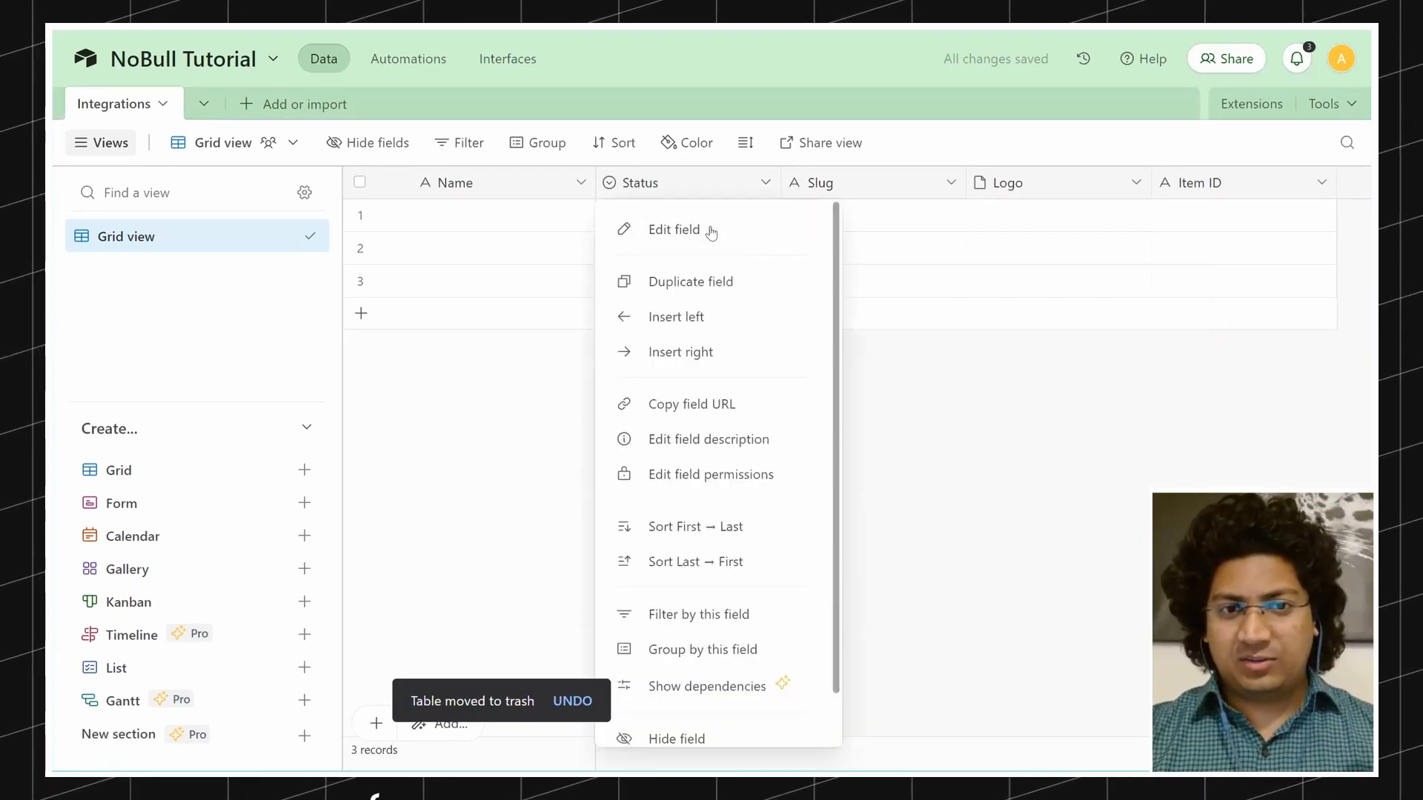
pyautogui.click(710, 229)
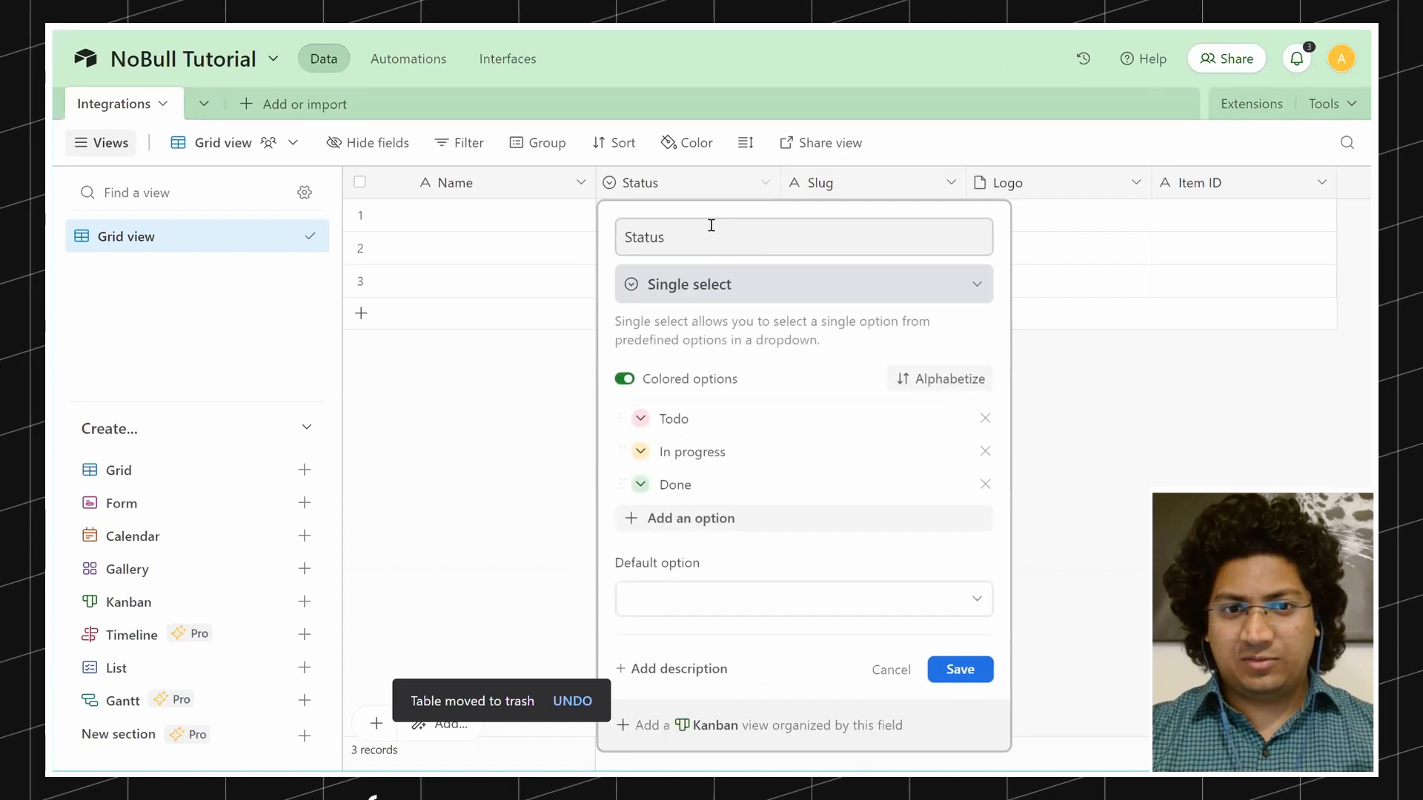
pyautogui.click(704, 423)
pyautogui.doubleClick(703, 423)
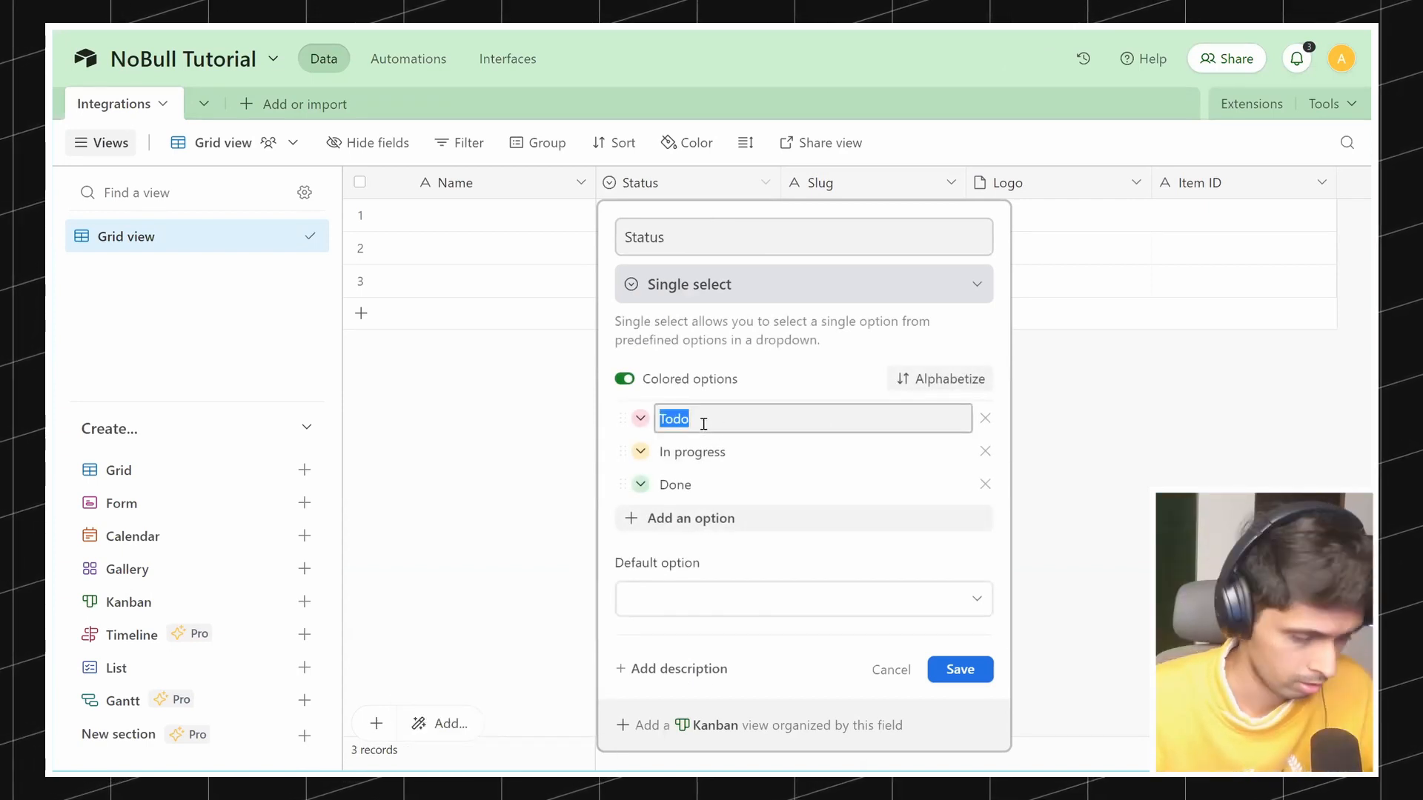
pyautogui.write('Draft')
pyautogui.doubleClick(728, 458)
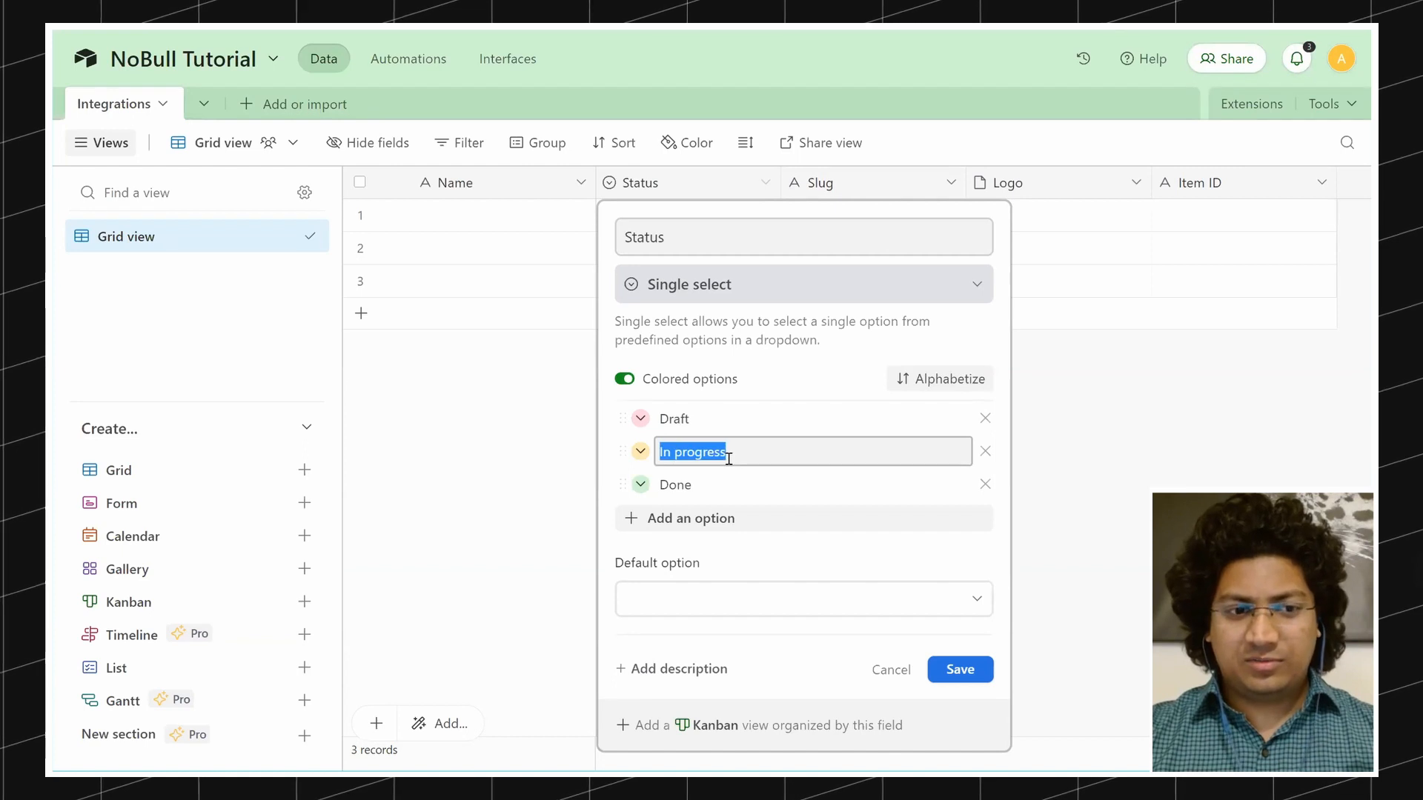
pyautogui.write('Archived')
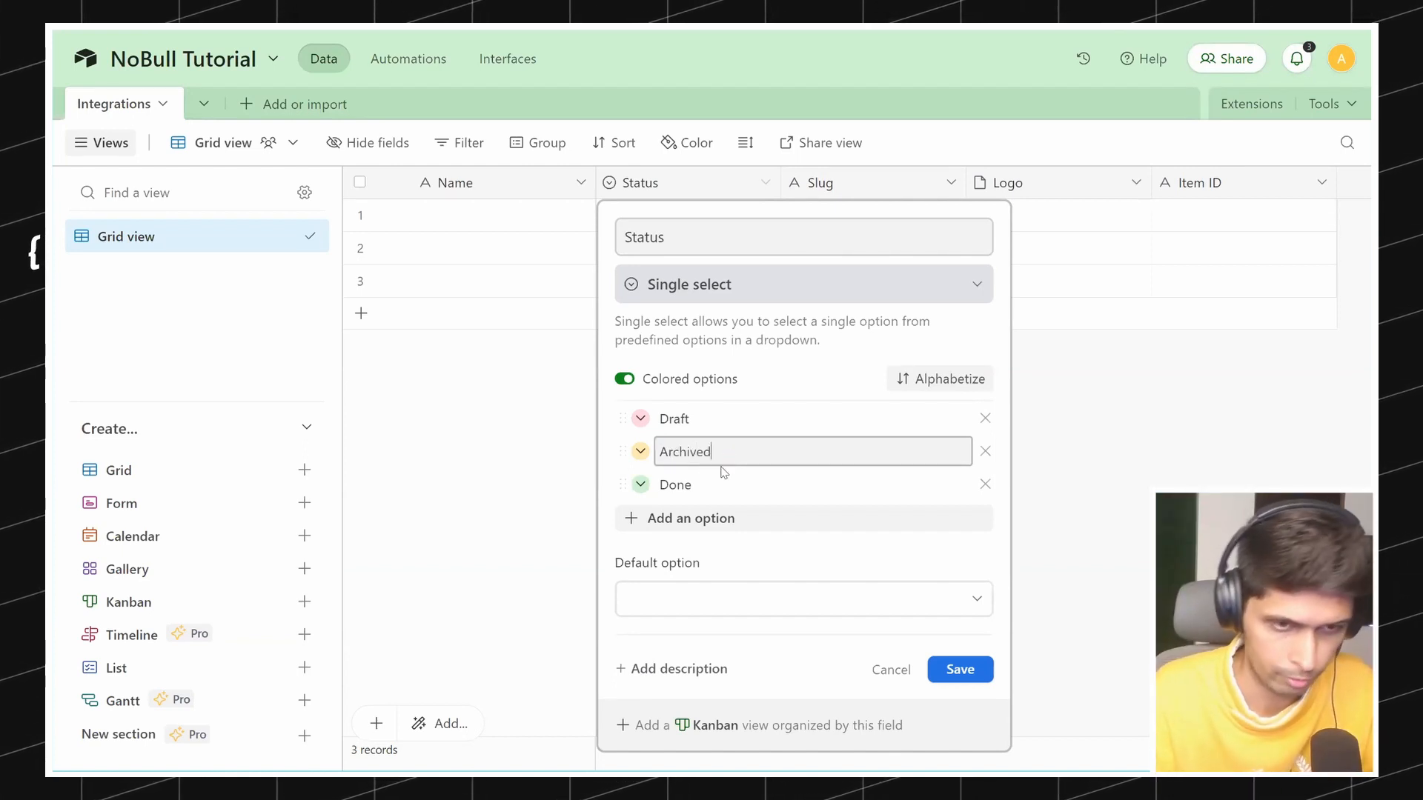
pyautogui.doubleClick(692, 480)
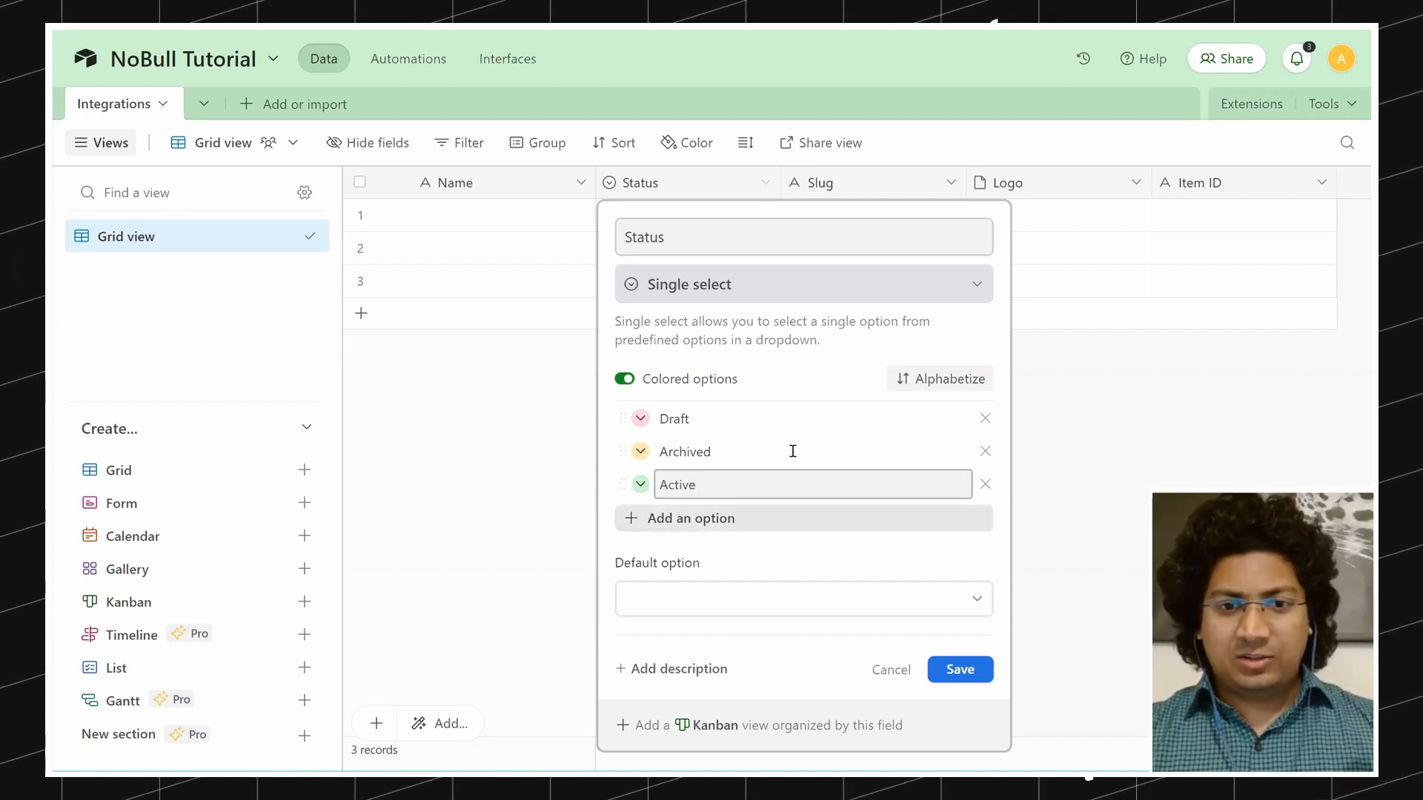
pyautogui.click(737, 449)
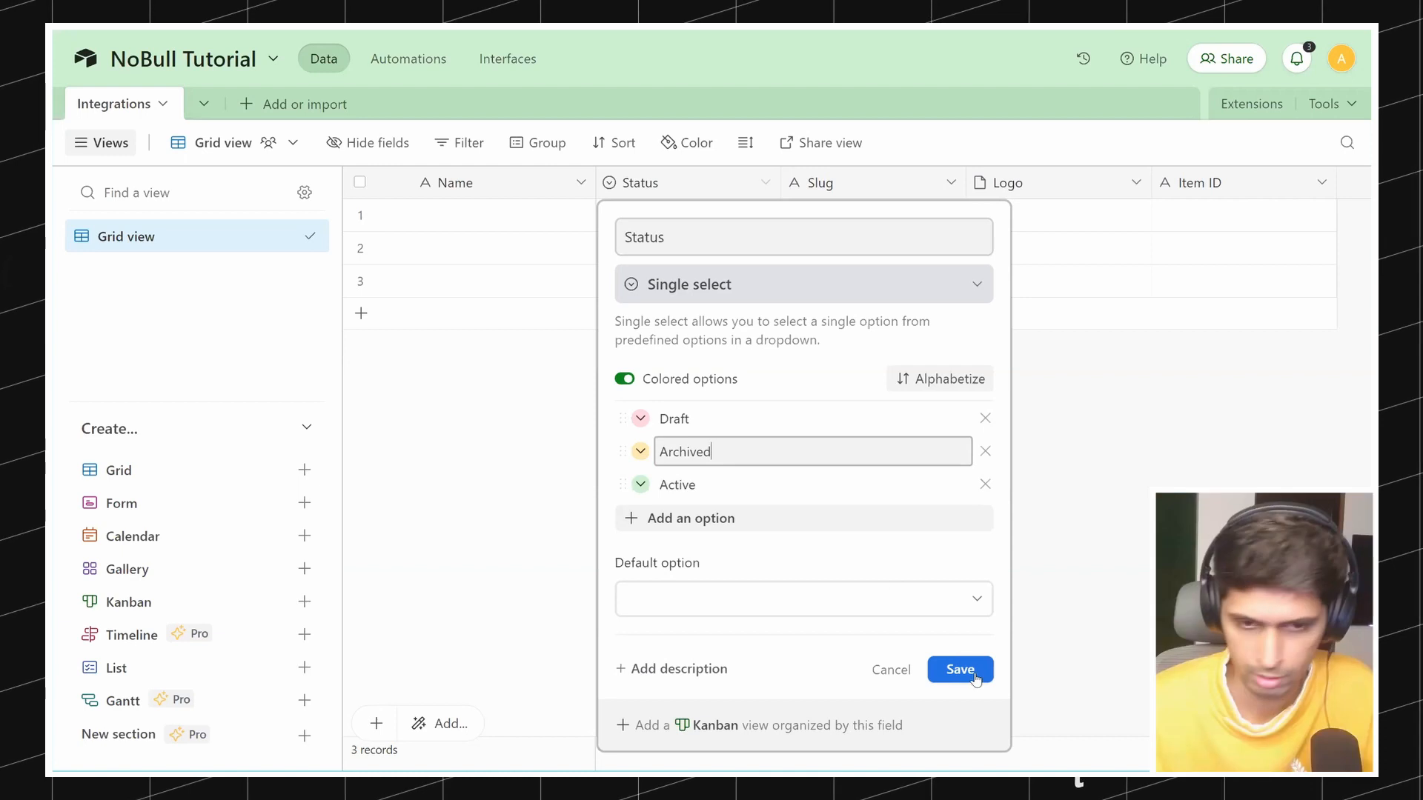
pyautogui.click(964, 673)
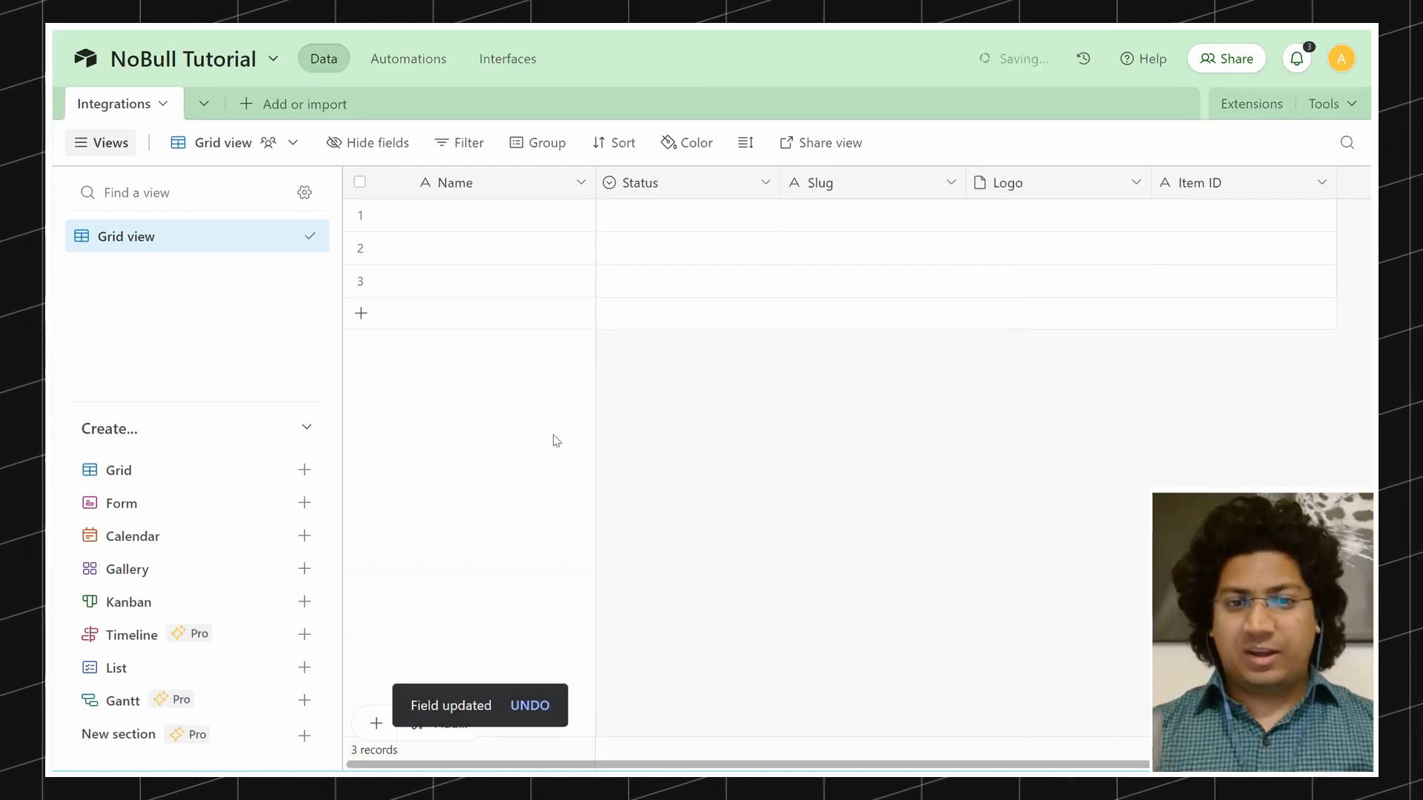
pyautogui.click(766, 184)
pyautogui.click(767, 184)
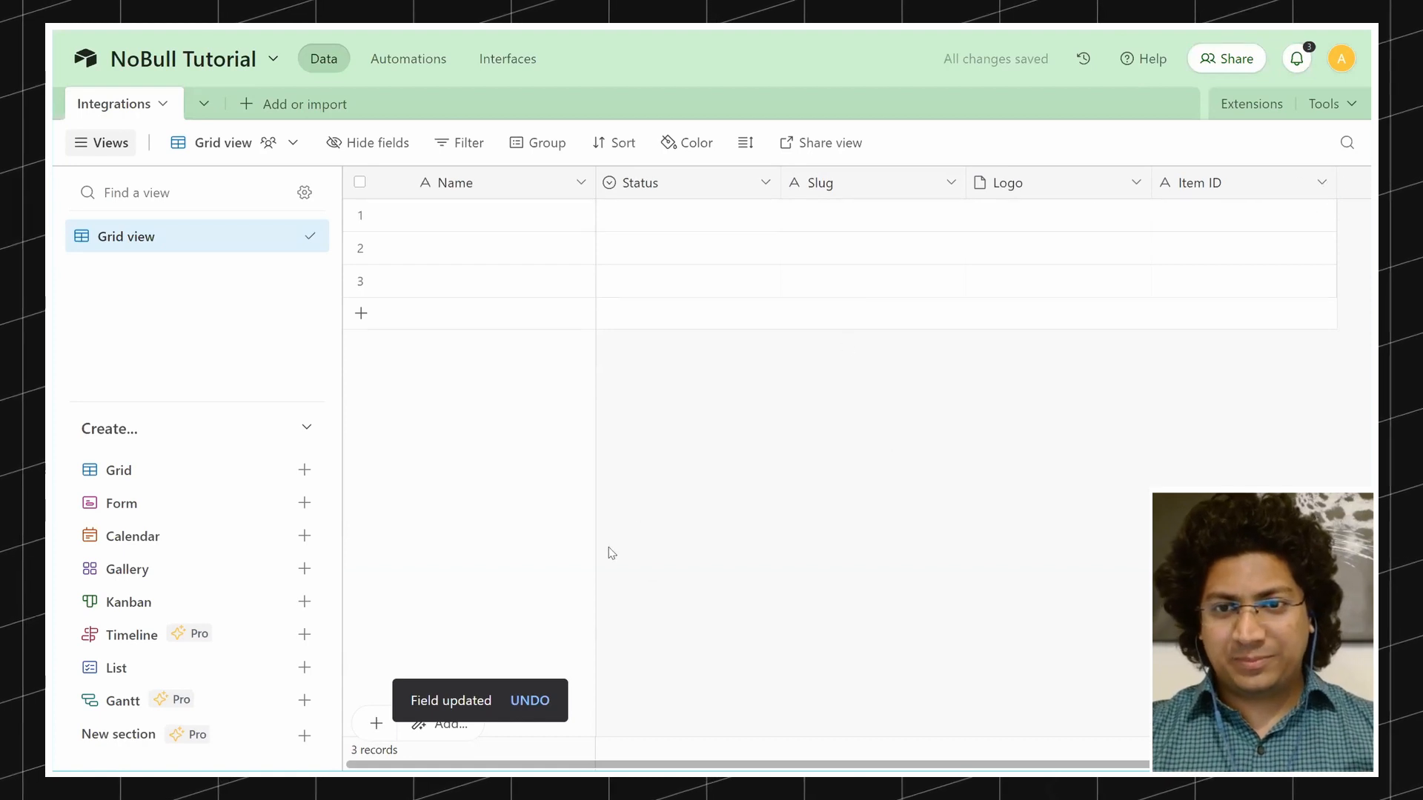
# Step: Add a Checkbox field named Publish to the Integrations table
pyautogui.moveTo(659, 763); pyautogui.dragTo(747, 763)
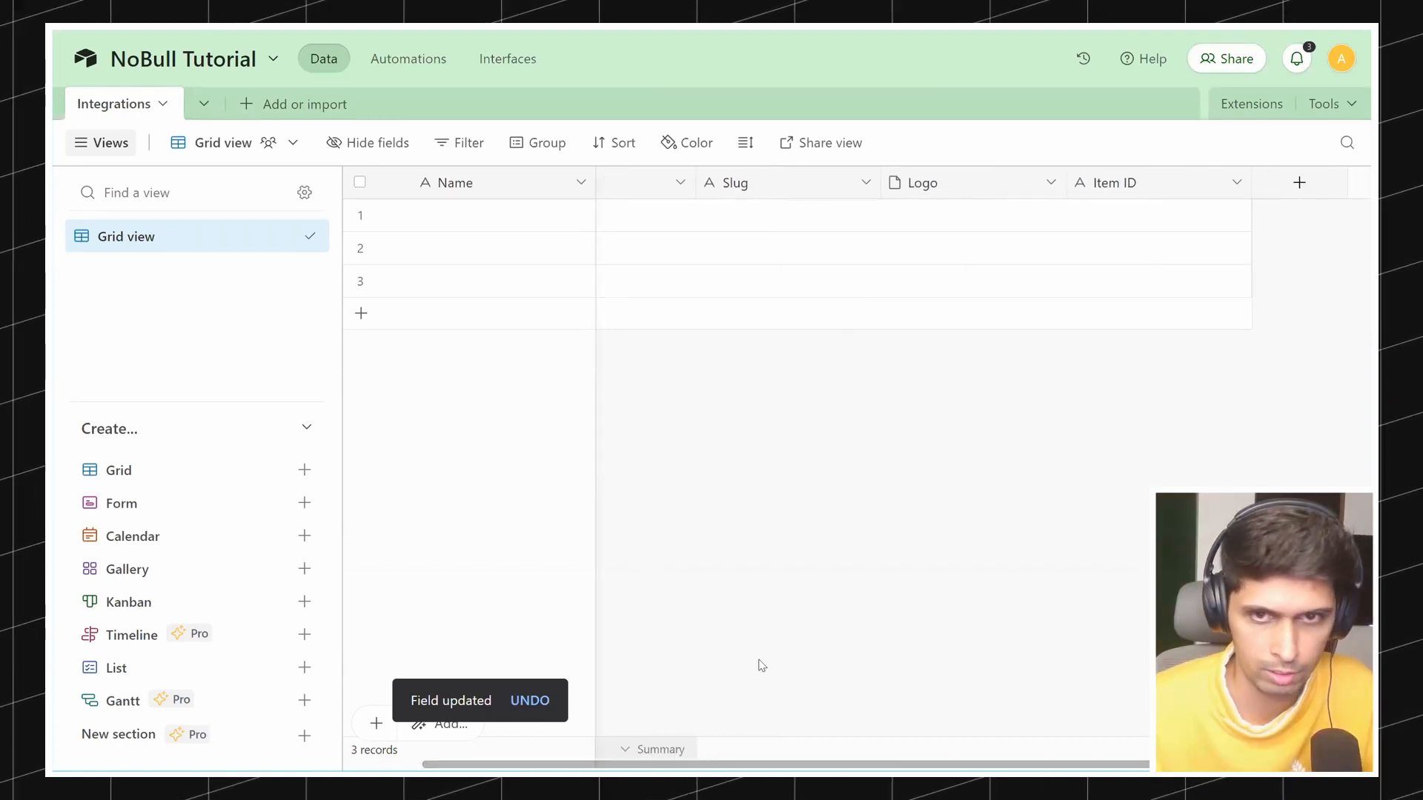
pyautogui.click(1296, 182)
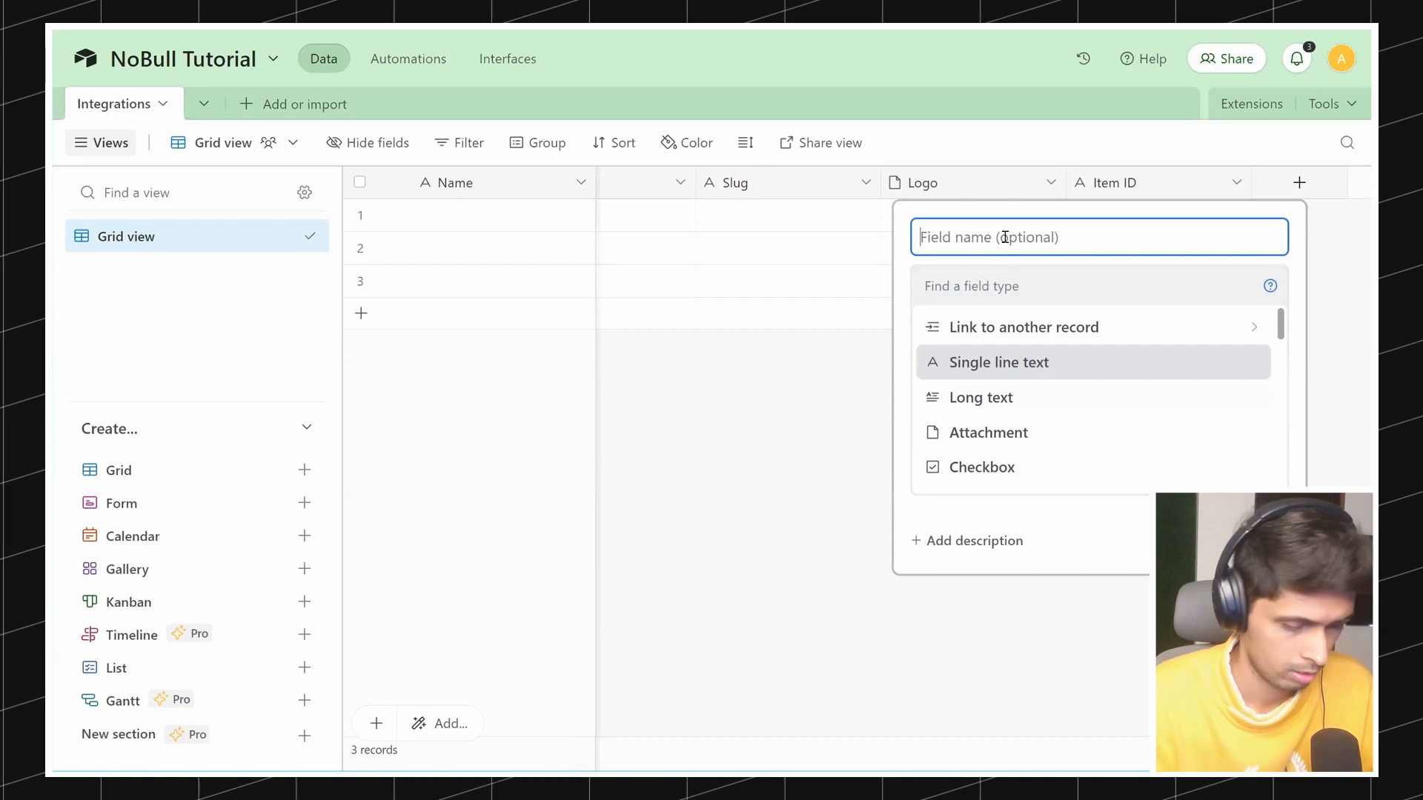
pyautogui.click(980, 471)
pyautogui.click(989, 237)
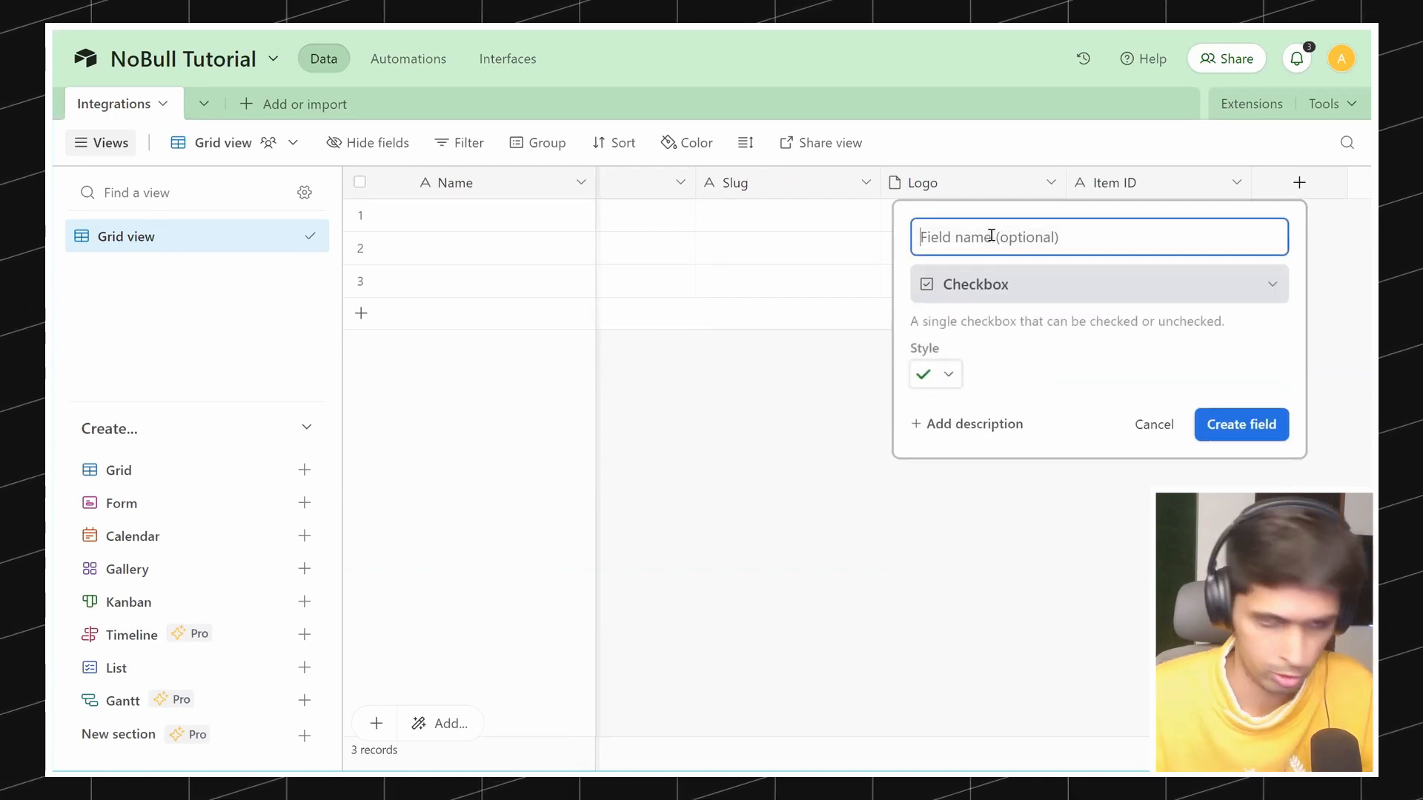
pyautogui.write('Publish')
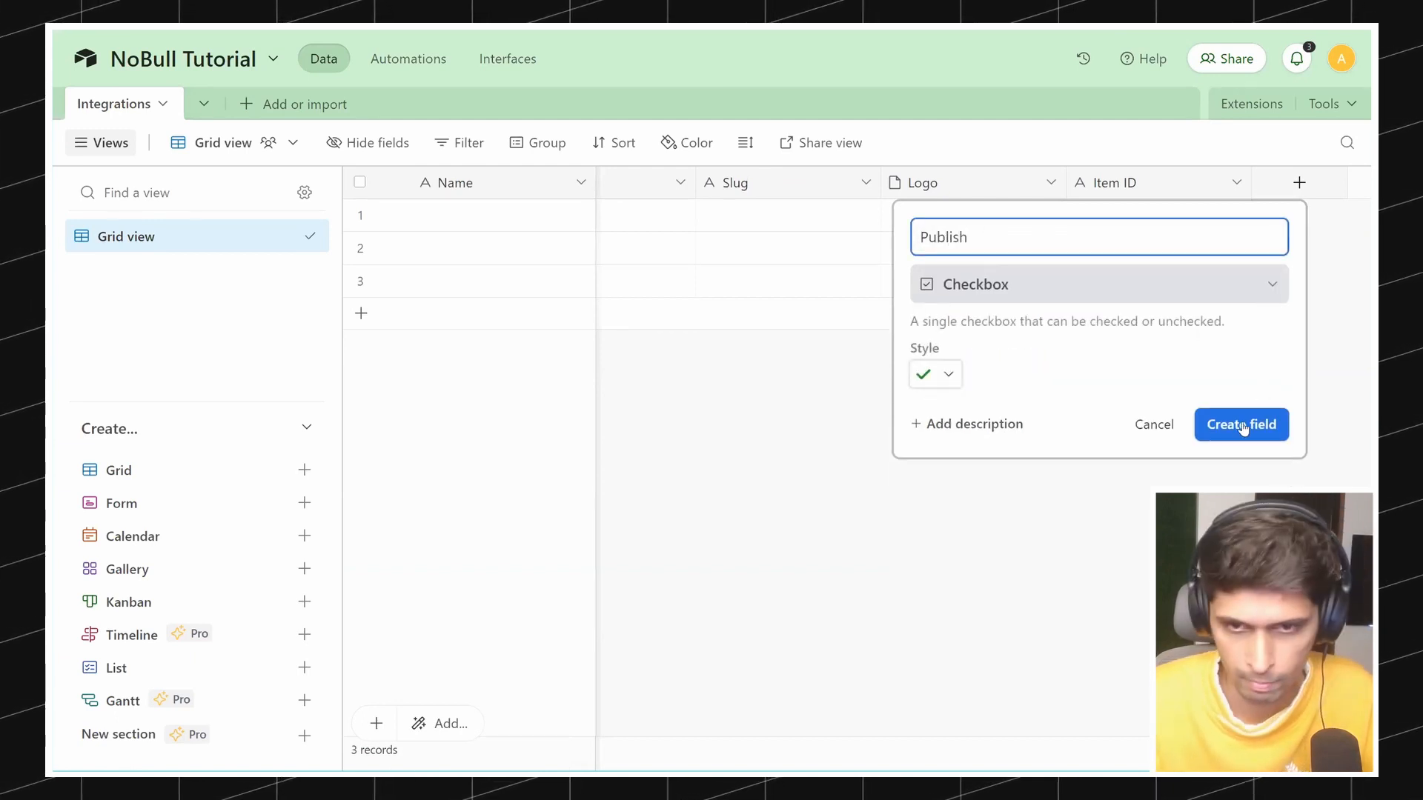
pyautogui.click(1243, 425)
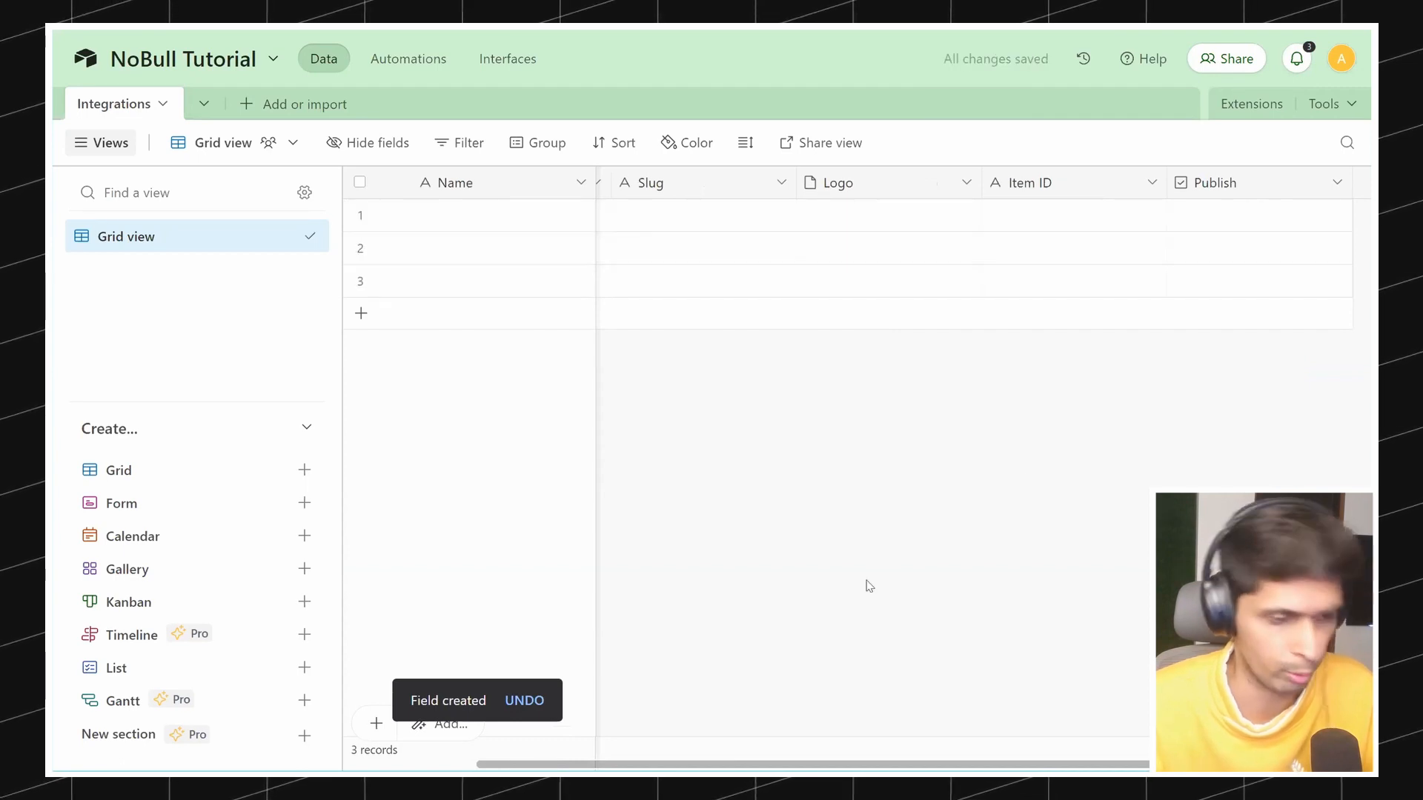
# Step: Duplicate the Integrations table without its records and rename the copy Categories
pyautogui.hscroll(-3, 741, 586)
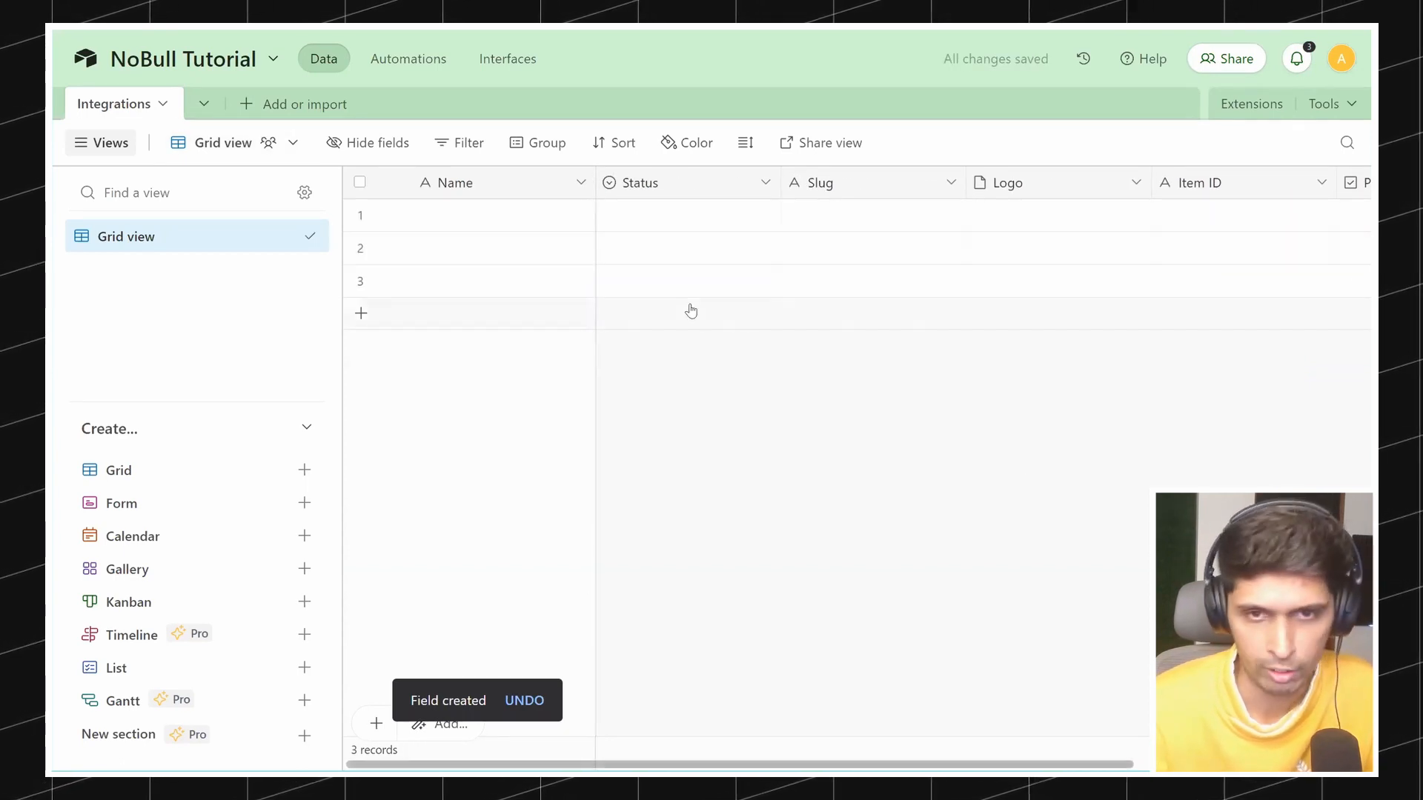
pyautogui.click(163, 111)
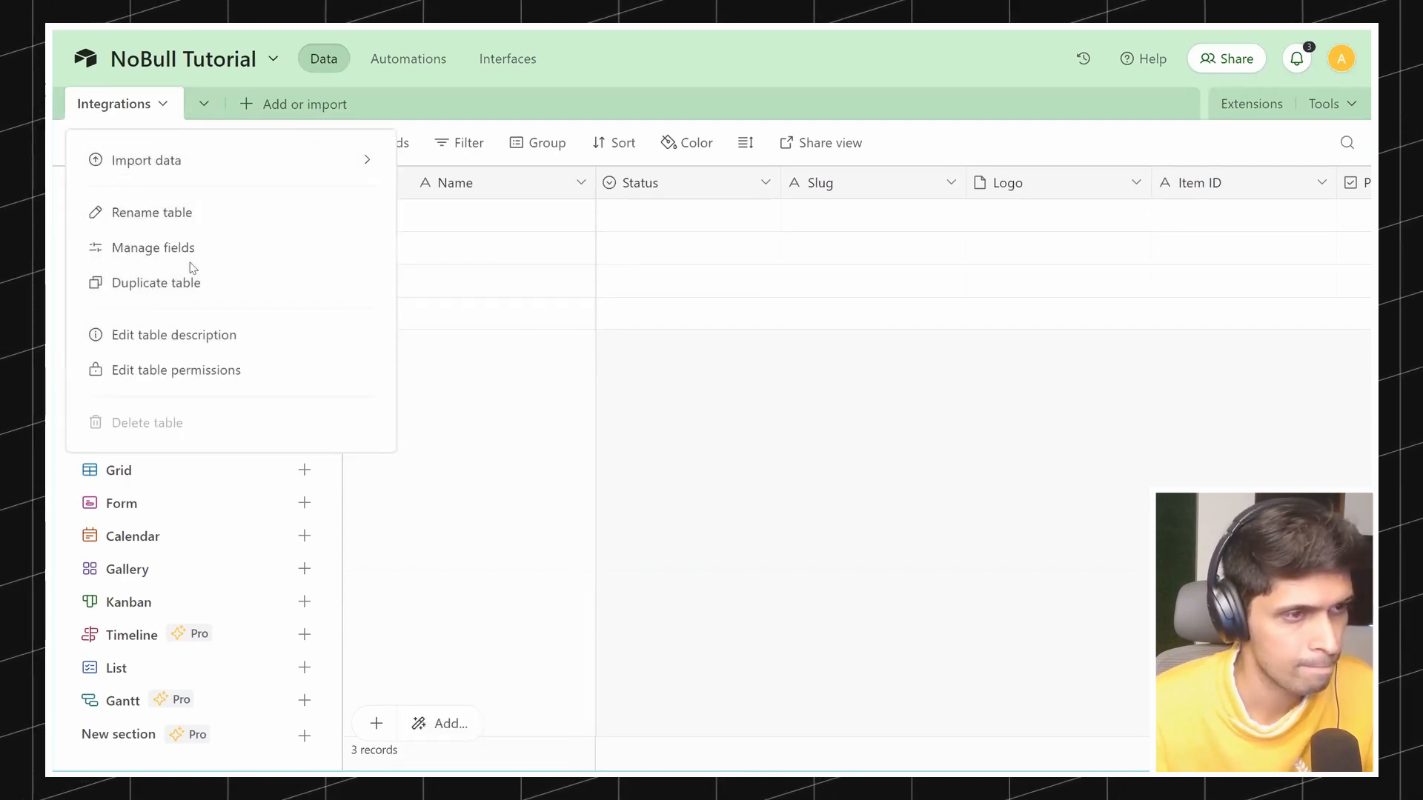
pyautogui.click(191, 273)
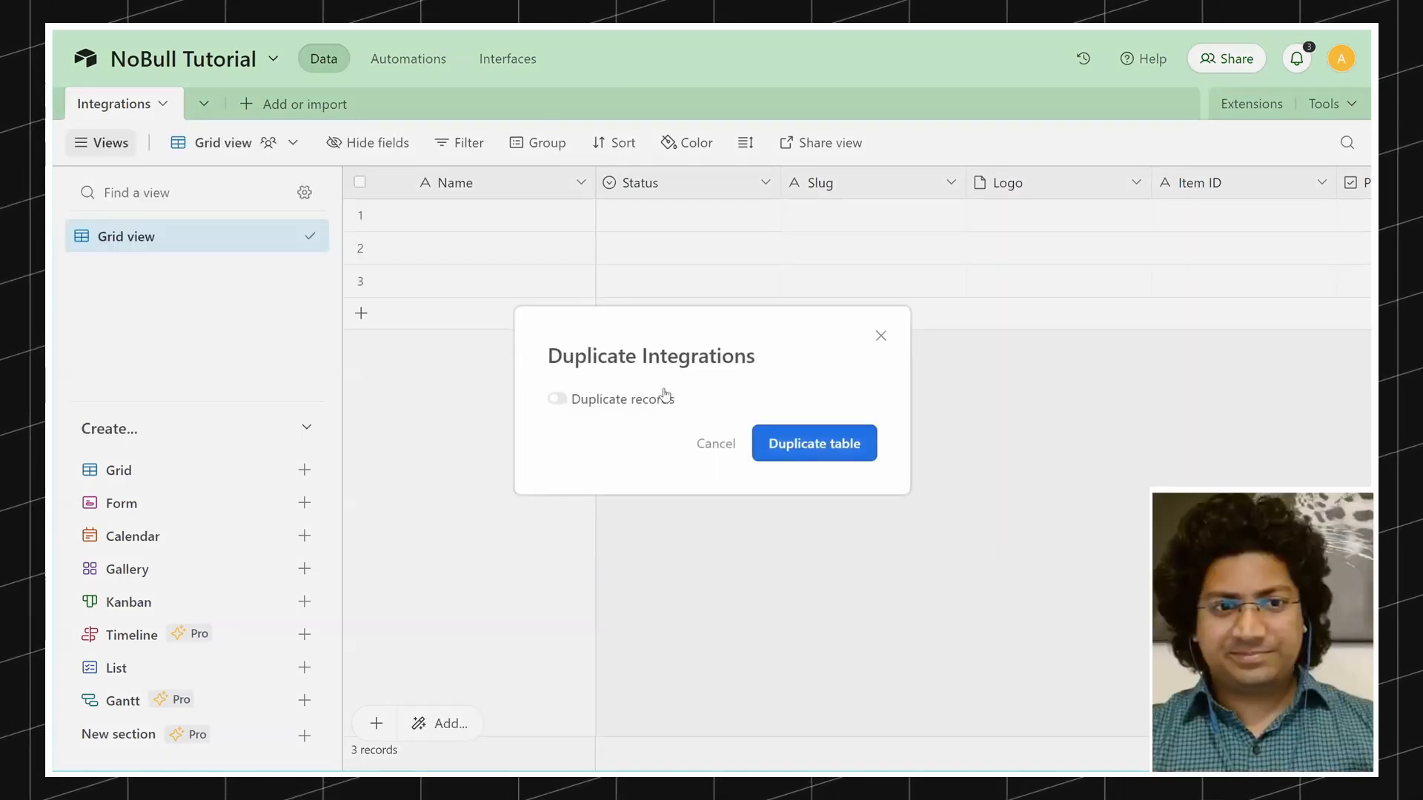
pyautogui.click(819, 444)
pyautogui.doubleClick(234, 104)
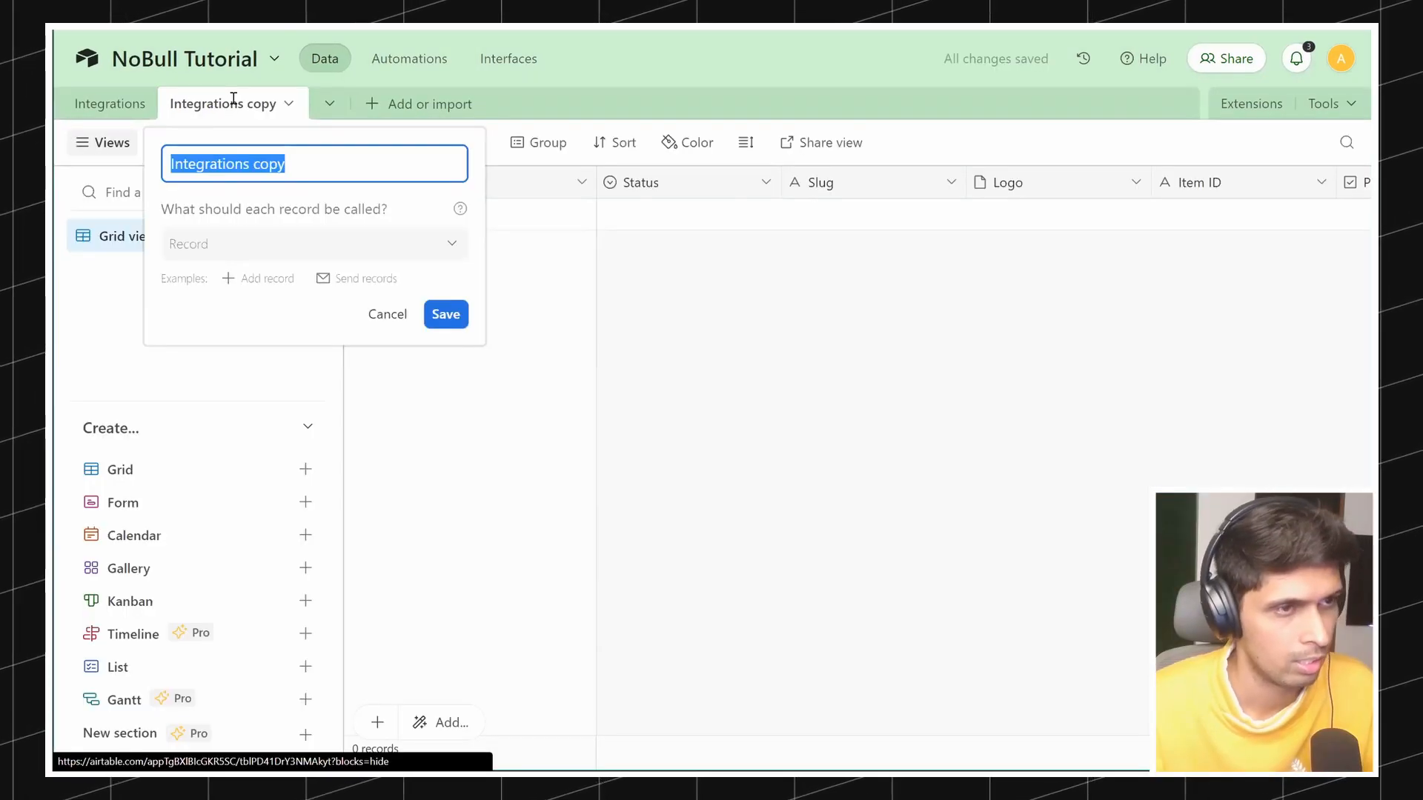
pyautogui.write('Ca')
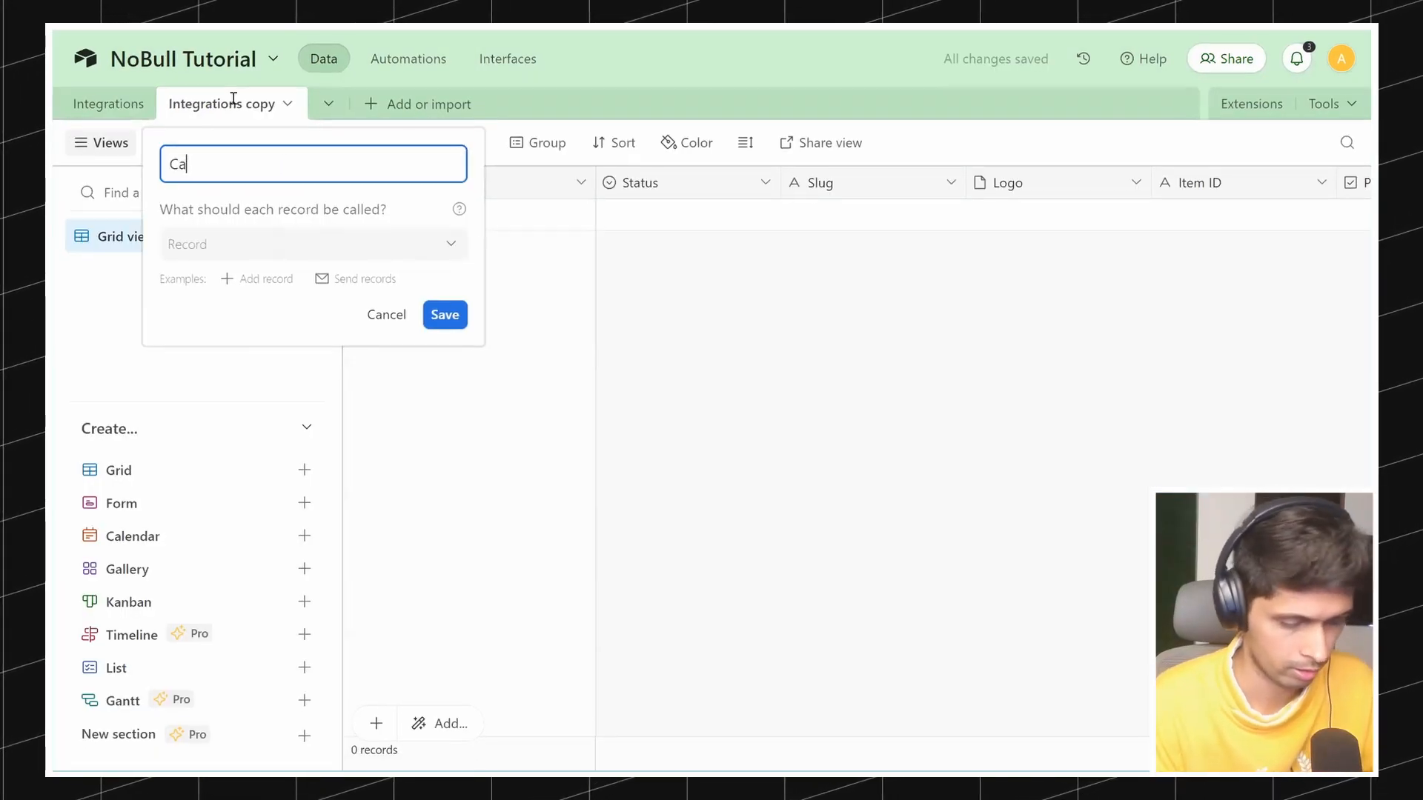
pyautogui.write('tegories')
pyautogui.press('Return')
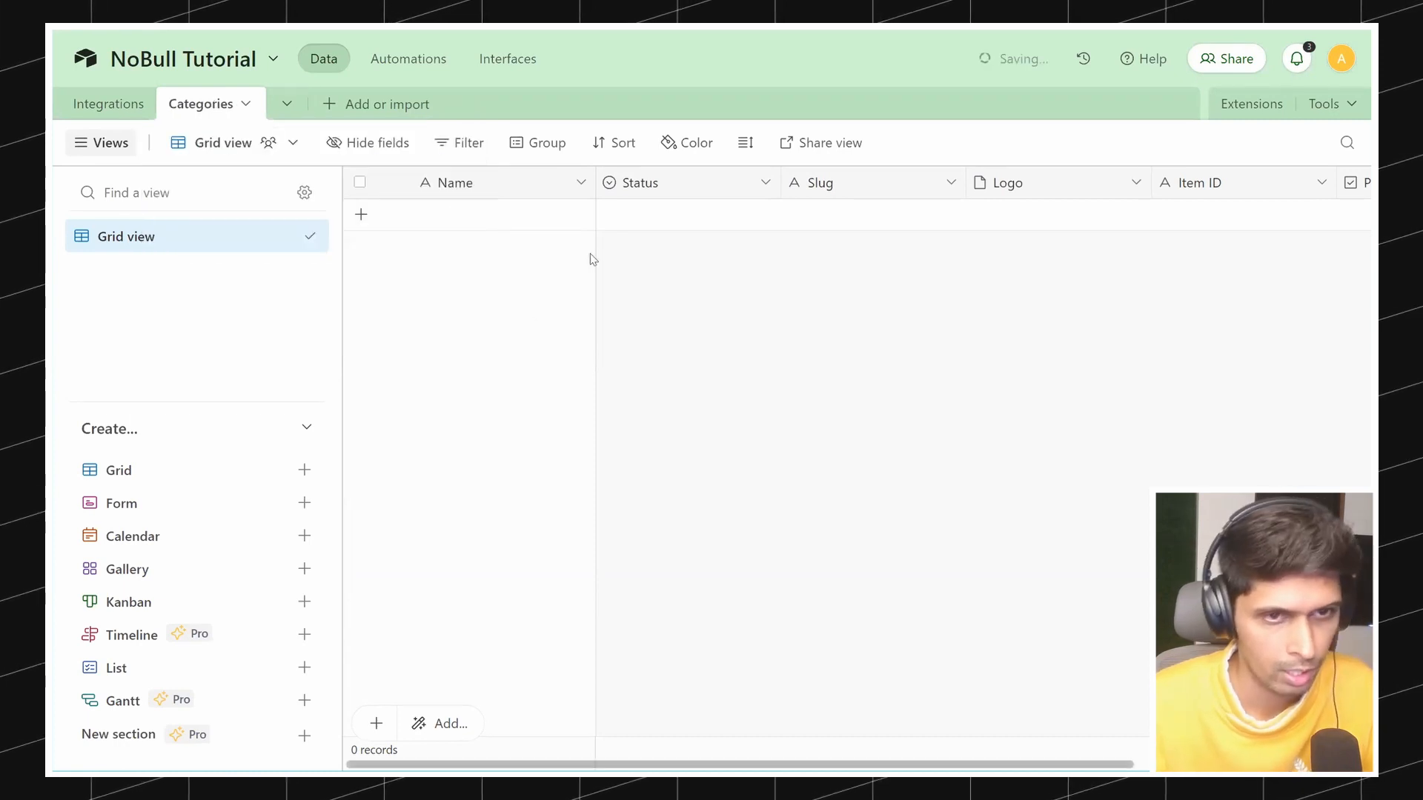
# Step: Delete the Logo field from the Categories table
pyautogui.click(1138, 186)
pyautogui.scroll(-2, 1055, 666)
pyautogui.click(1051, 715)
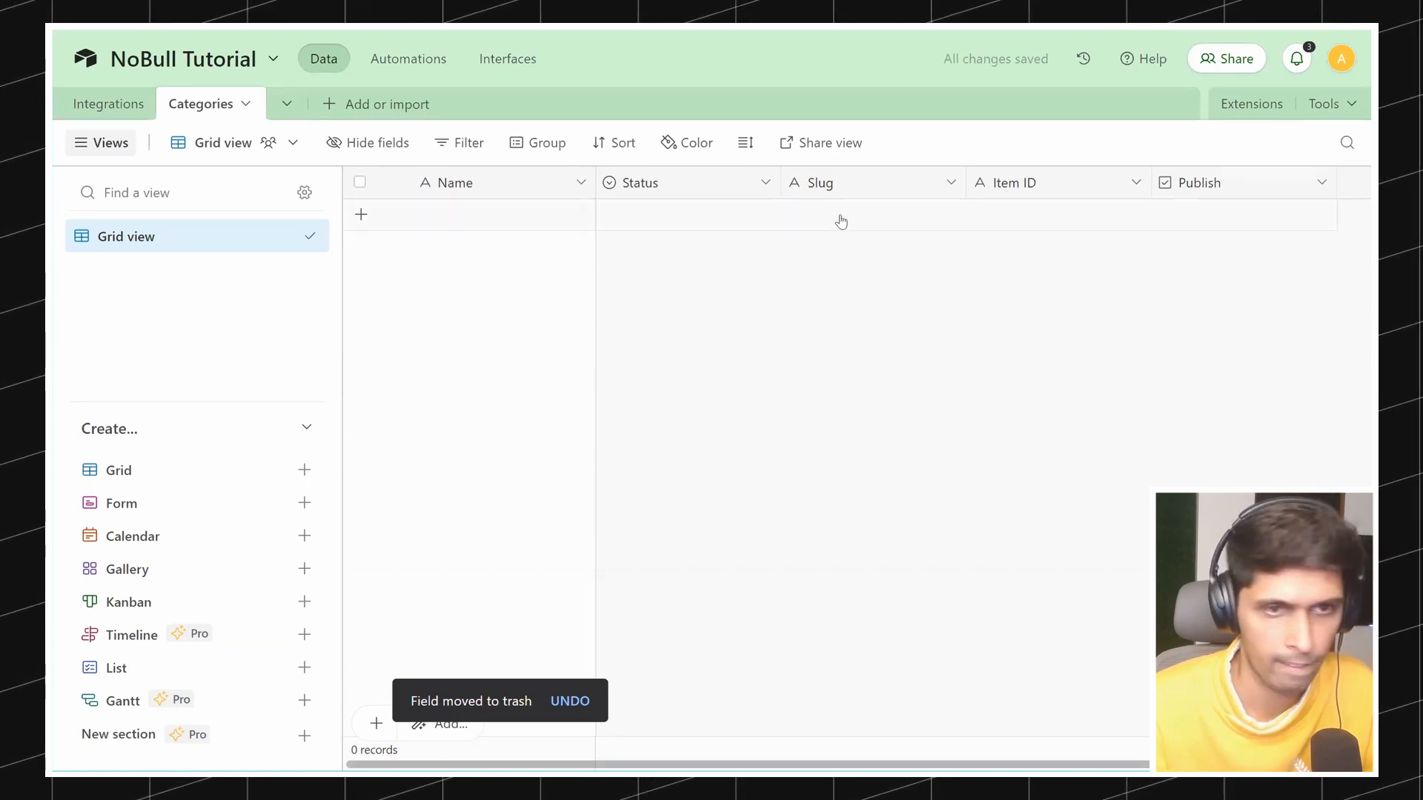
# Step: Set the default option of the Categories table's Status field to Active and save the field
pyautogui.click(763, 185)
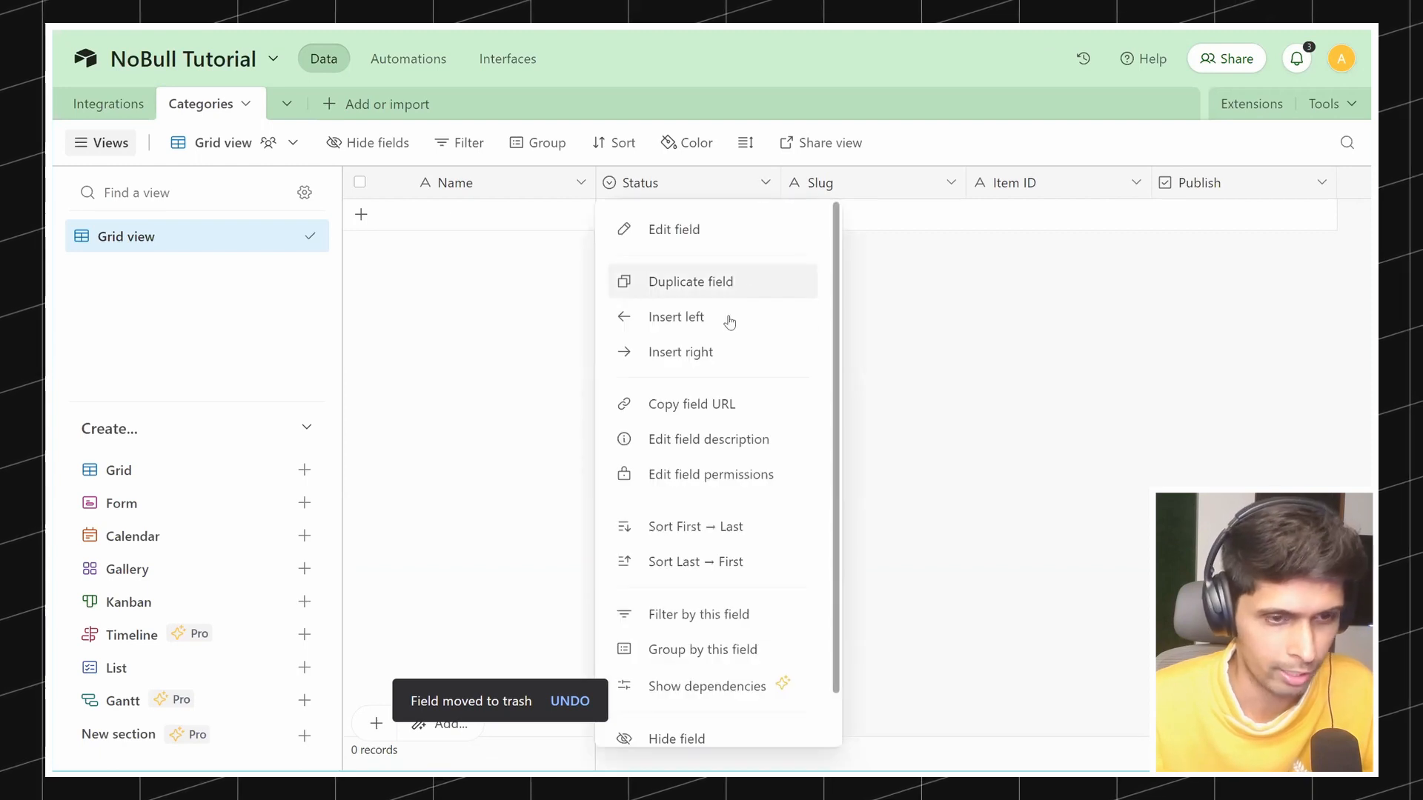
pyautogui.click(698, 229)
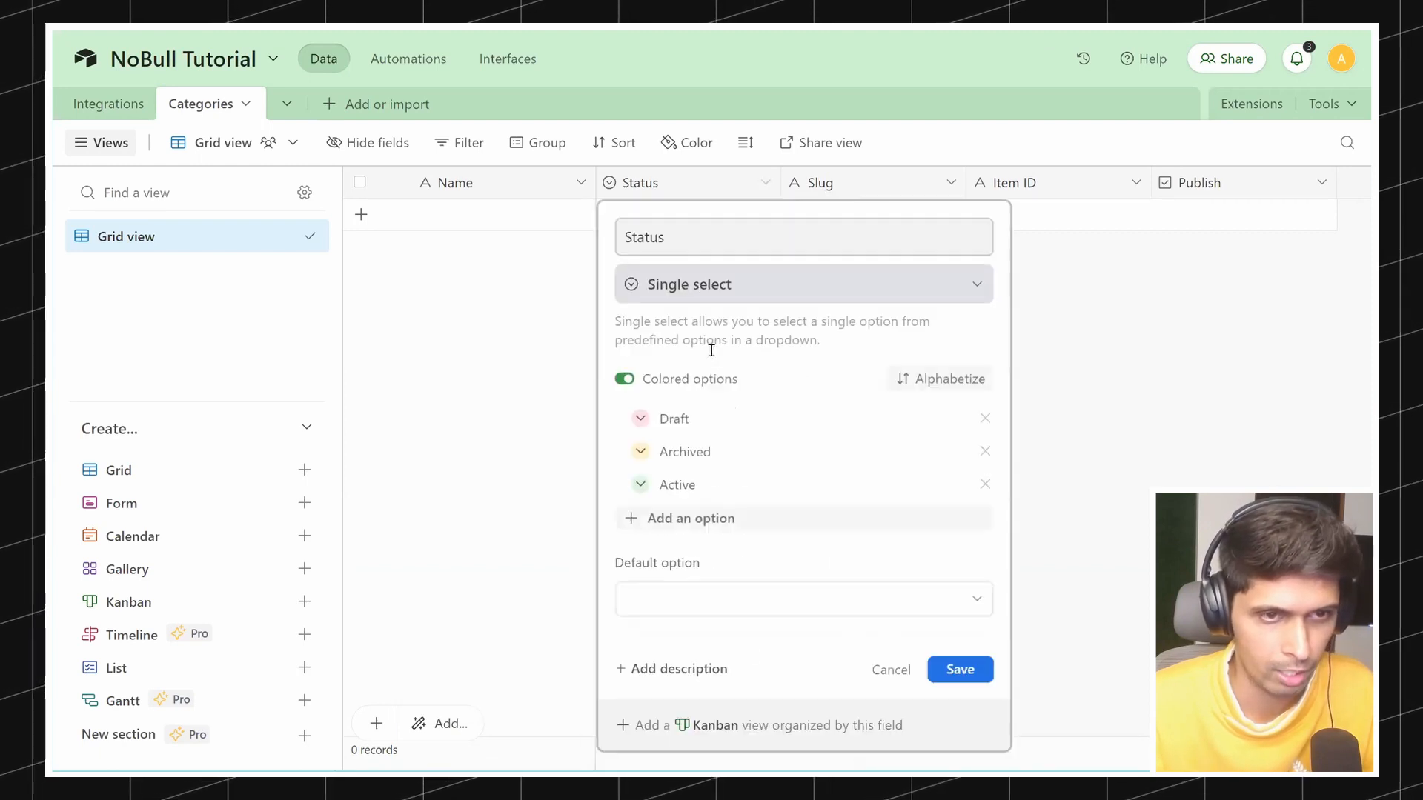
pyautogui.click(682, 606)
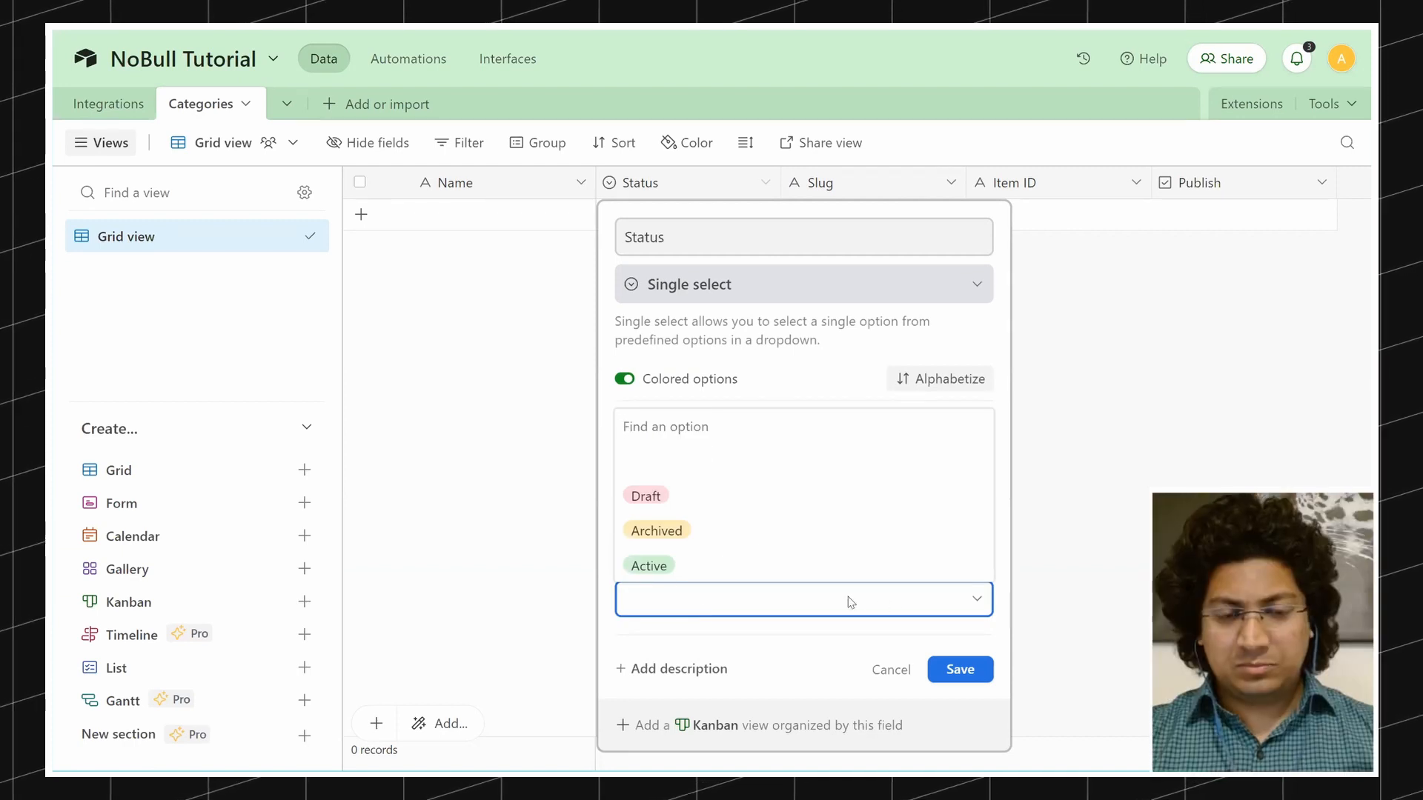
pyautogui.click(680, 595)
pyautogui.click(679, 597)
pyautogui.click(647, 562)
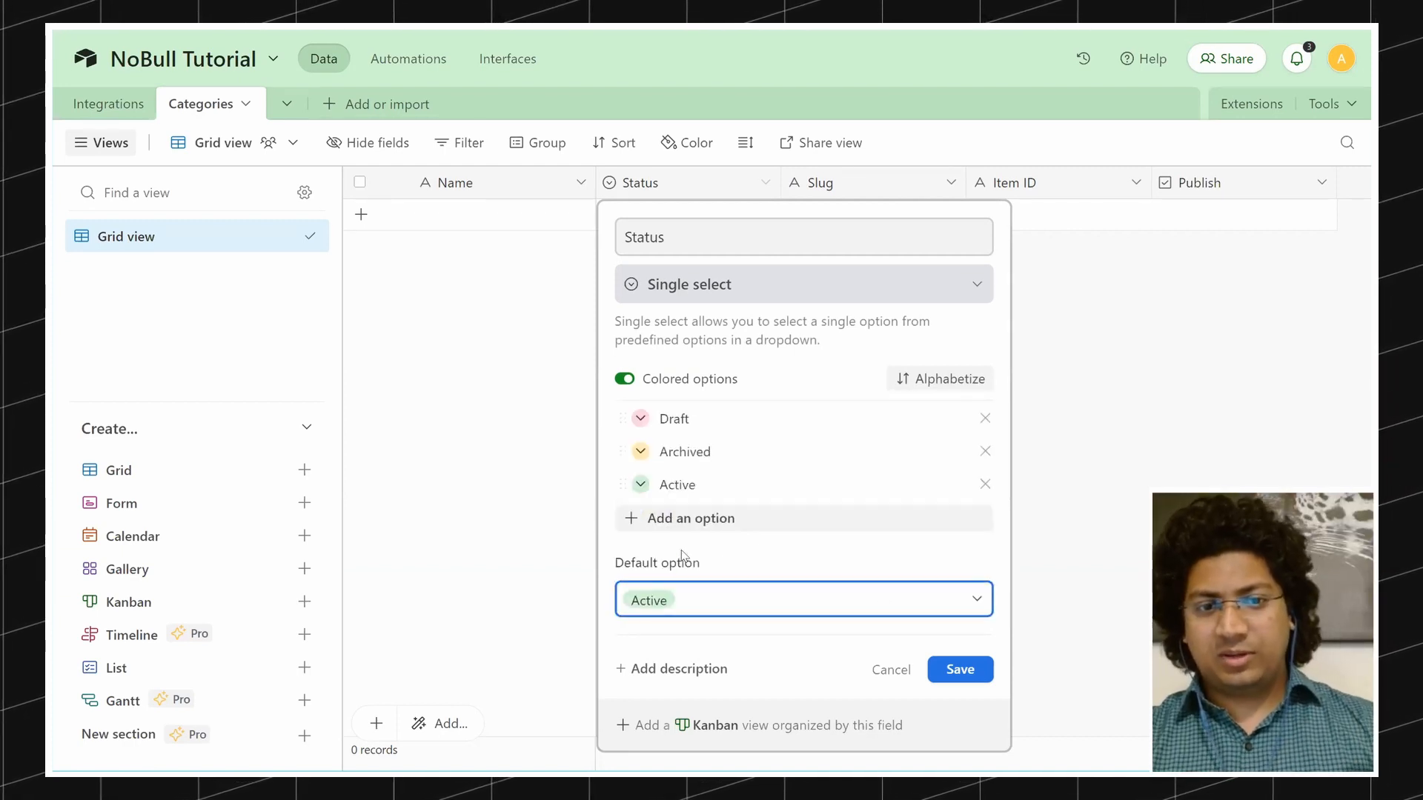
pyautogui.click(960, 670)
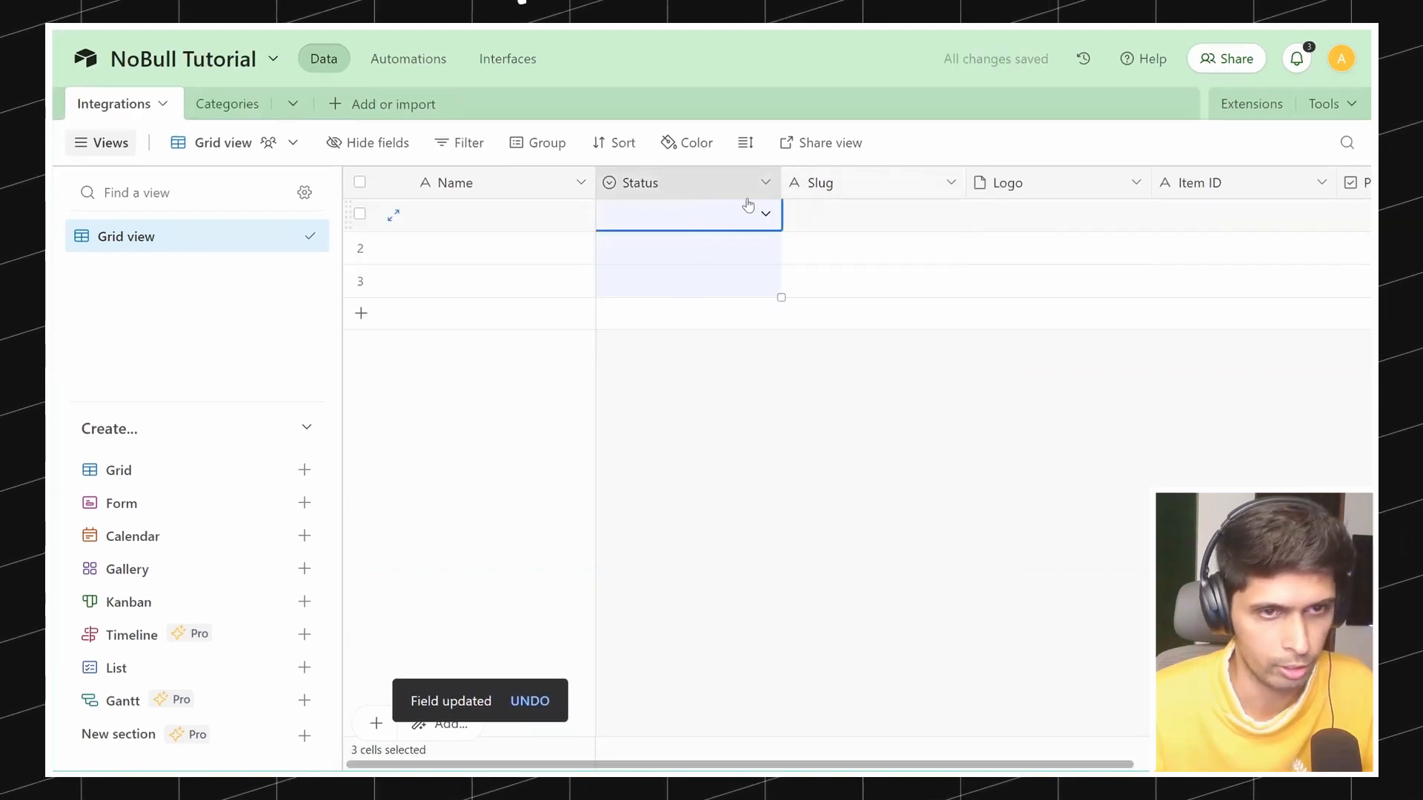
# Step: Set the default option of the Integrations table's Status field to Active and save the field
pyautogui.click(765, 183)
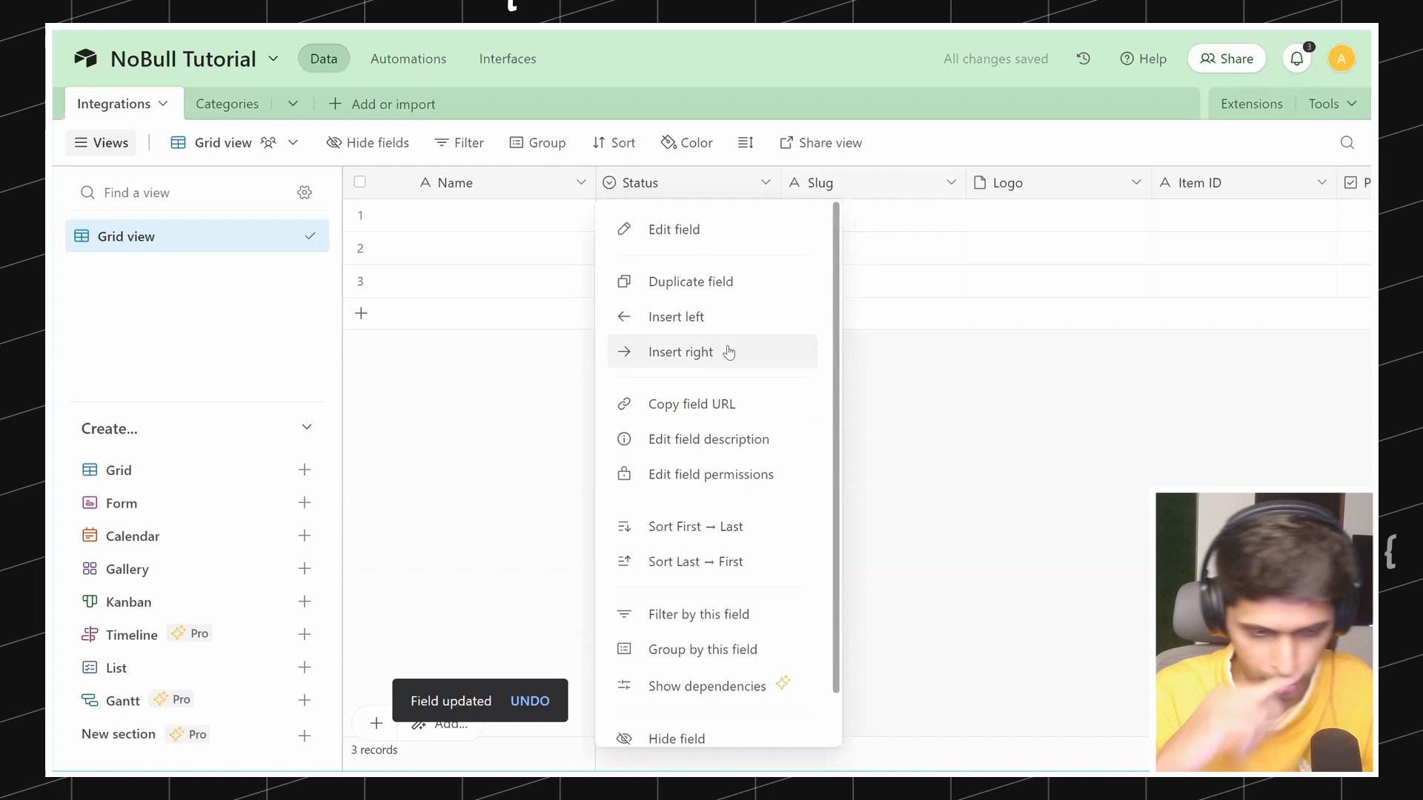
pyautogui.scroll(-1, 690, 433)
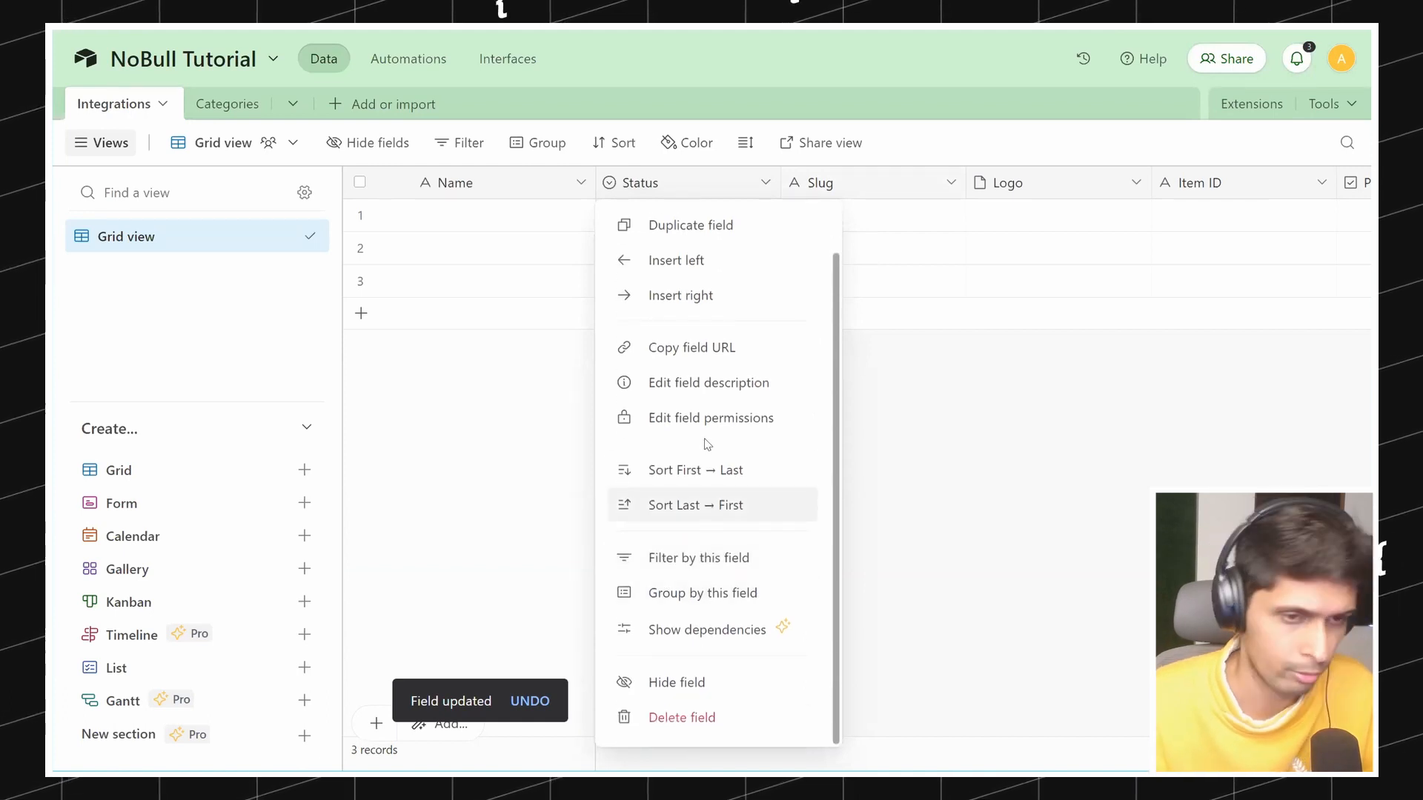
pyautogui.scroll(1, 693, 460)
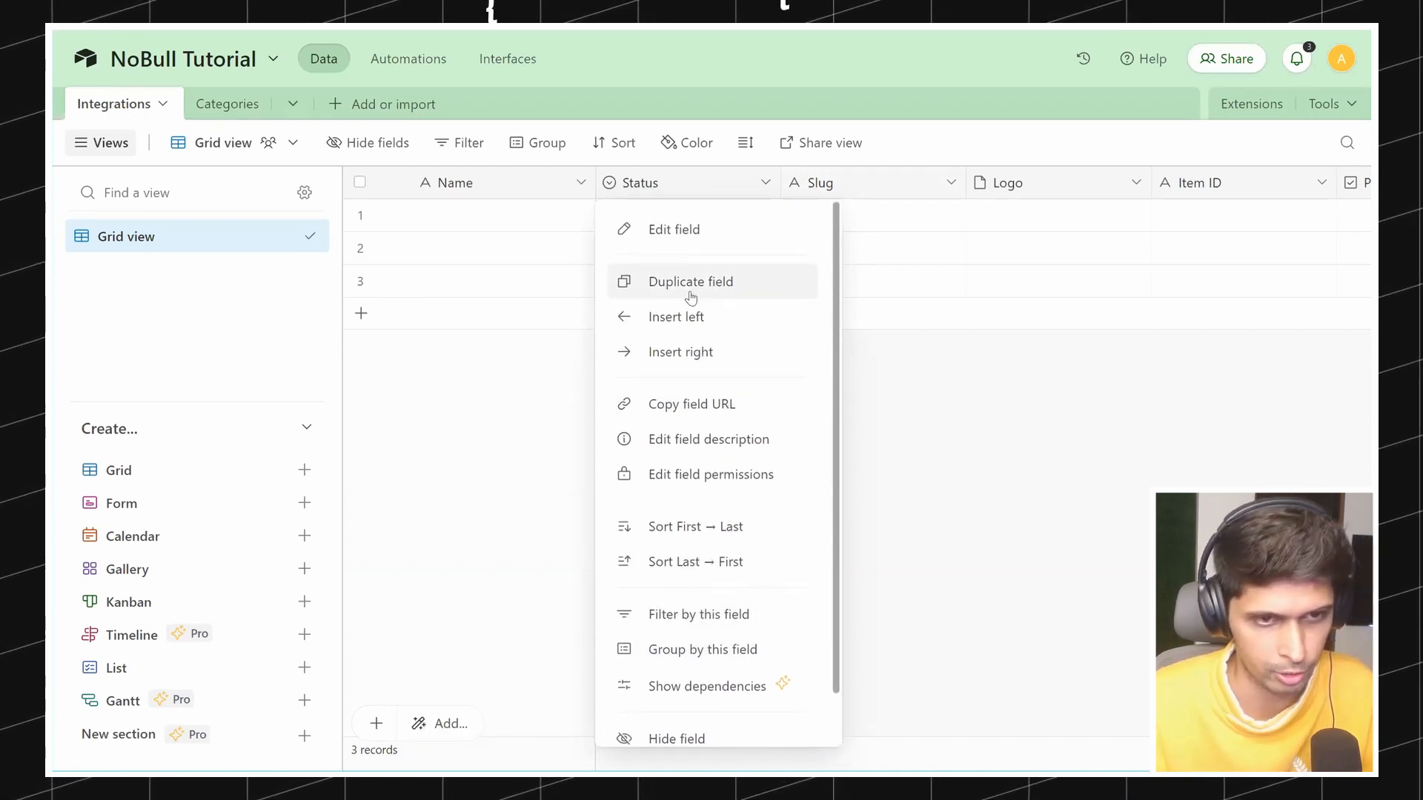
pyautogui.click(693, 230)
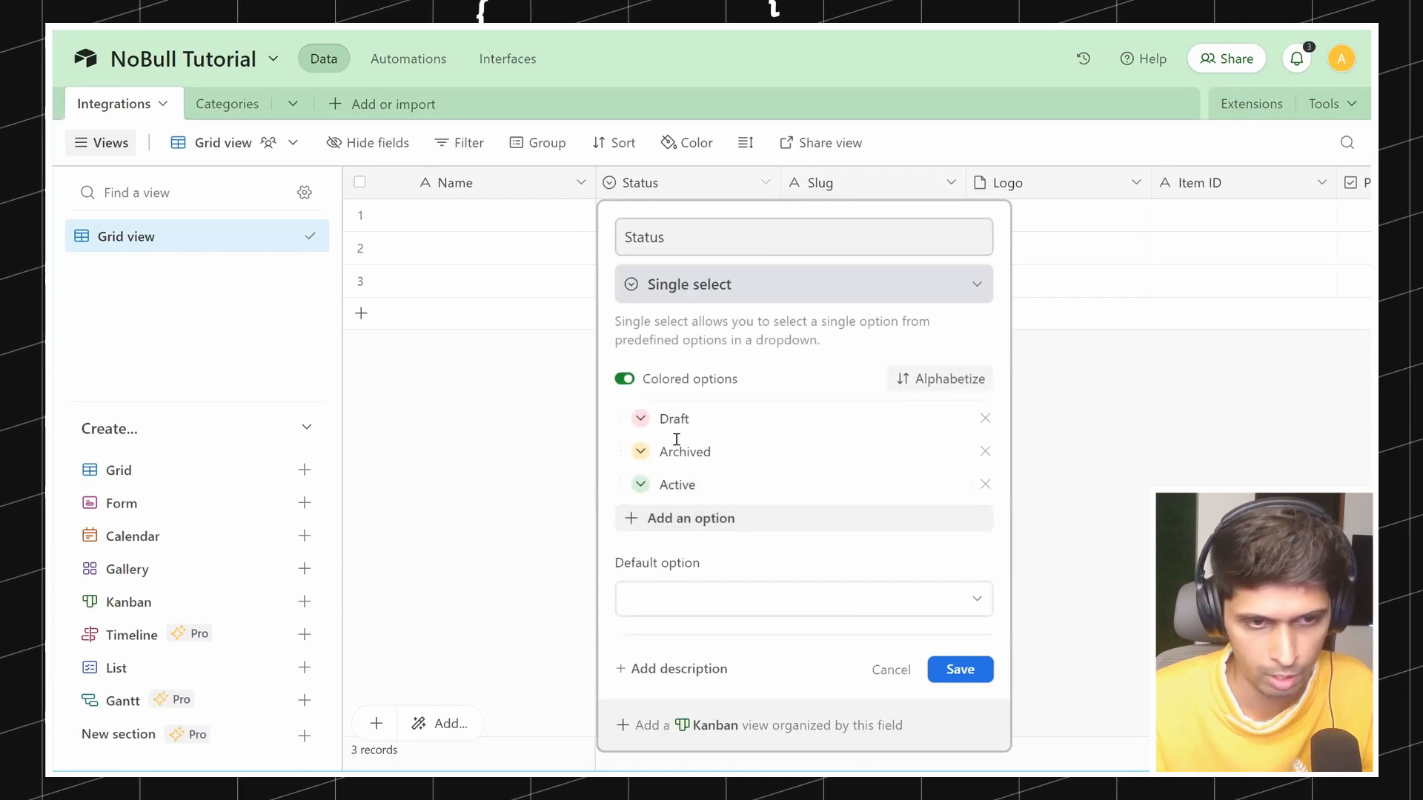
pyautogui.click(736, 601)
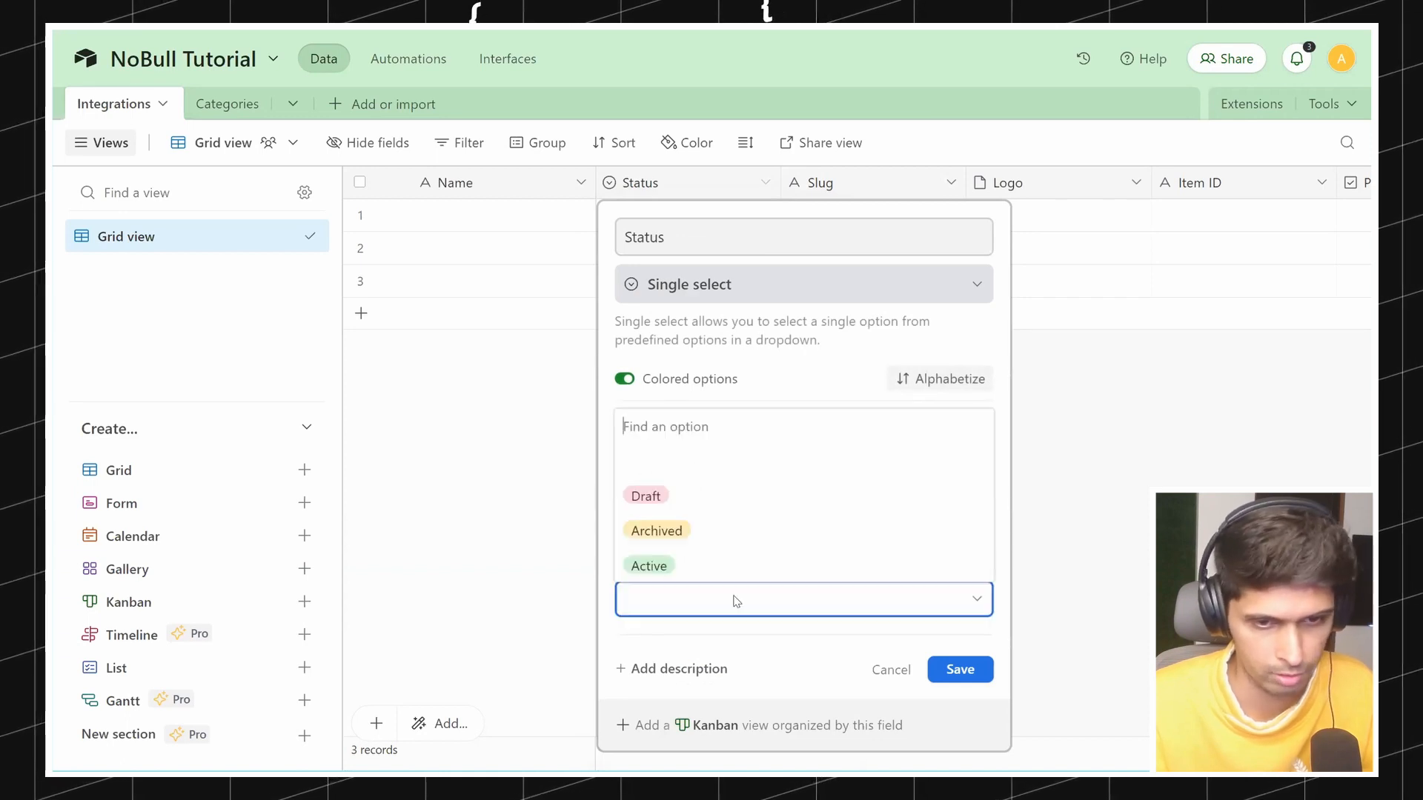
pyautogui.click(698, 568)
pyautogui.click(956, 667)
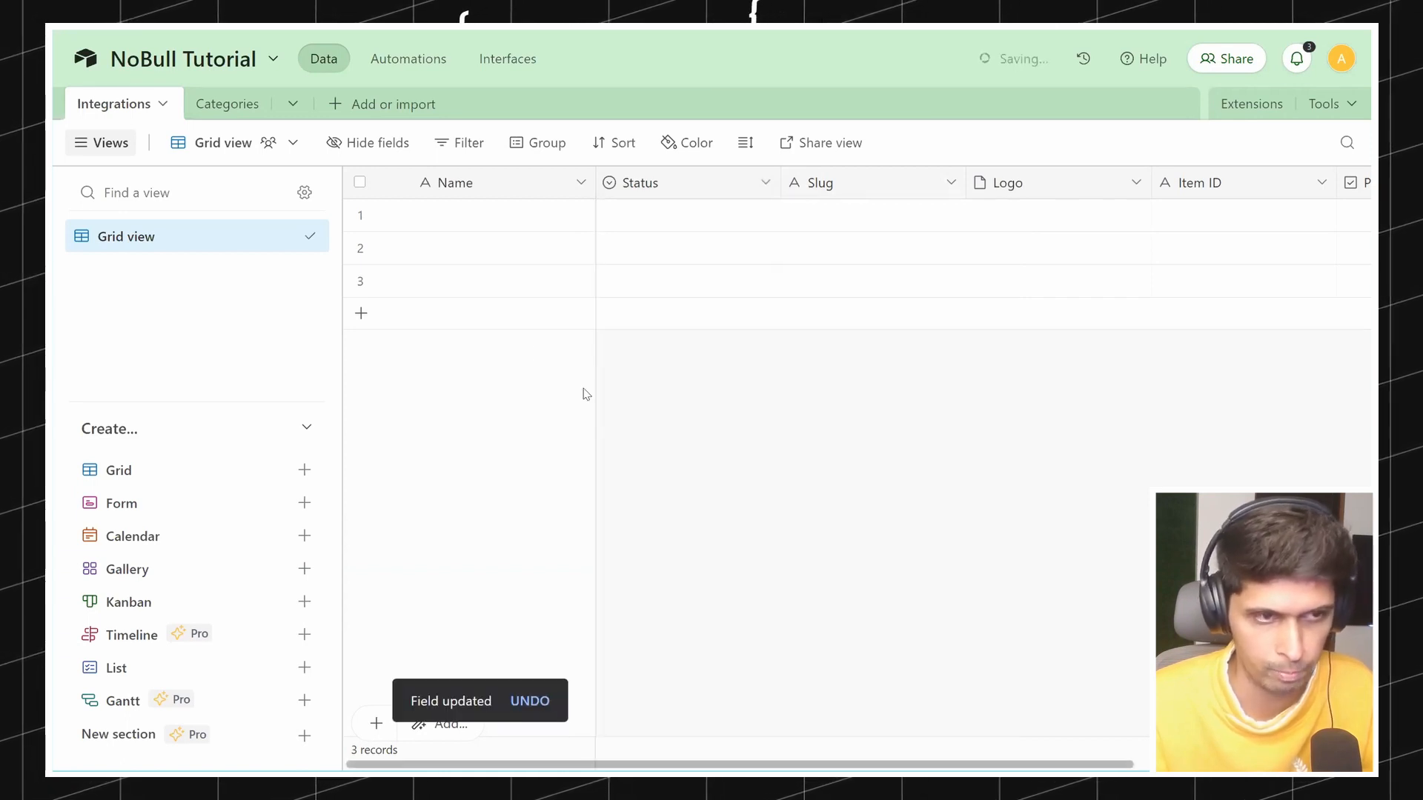
# Step: Add a field named Categories to the Integrations table that links to multiple records in the Categories table, without view limits or lookup fields
pyautogui.click(452, 226)
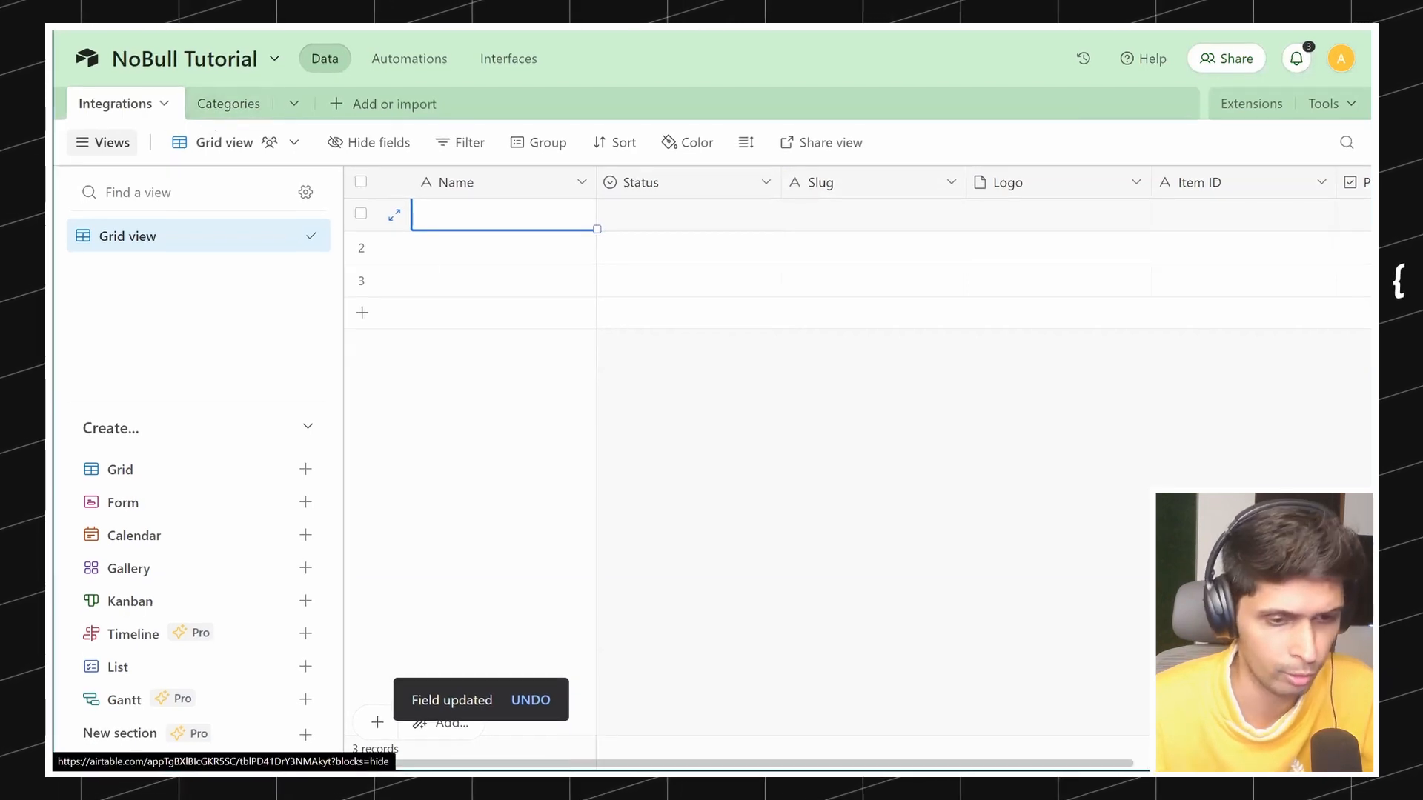
pyautogui.hscroll(5, 969, 364)
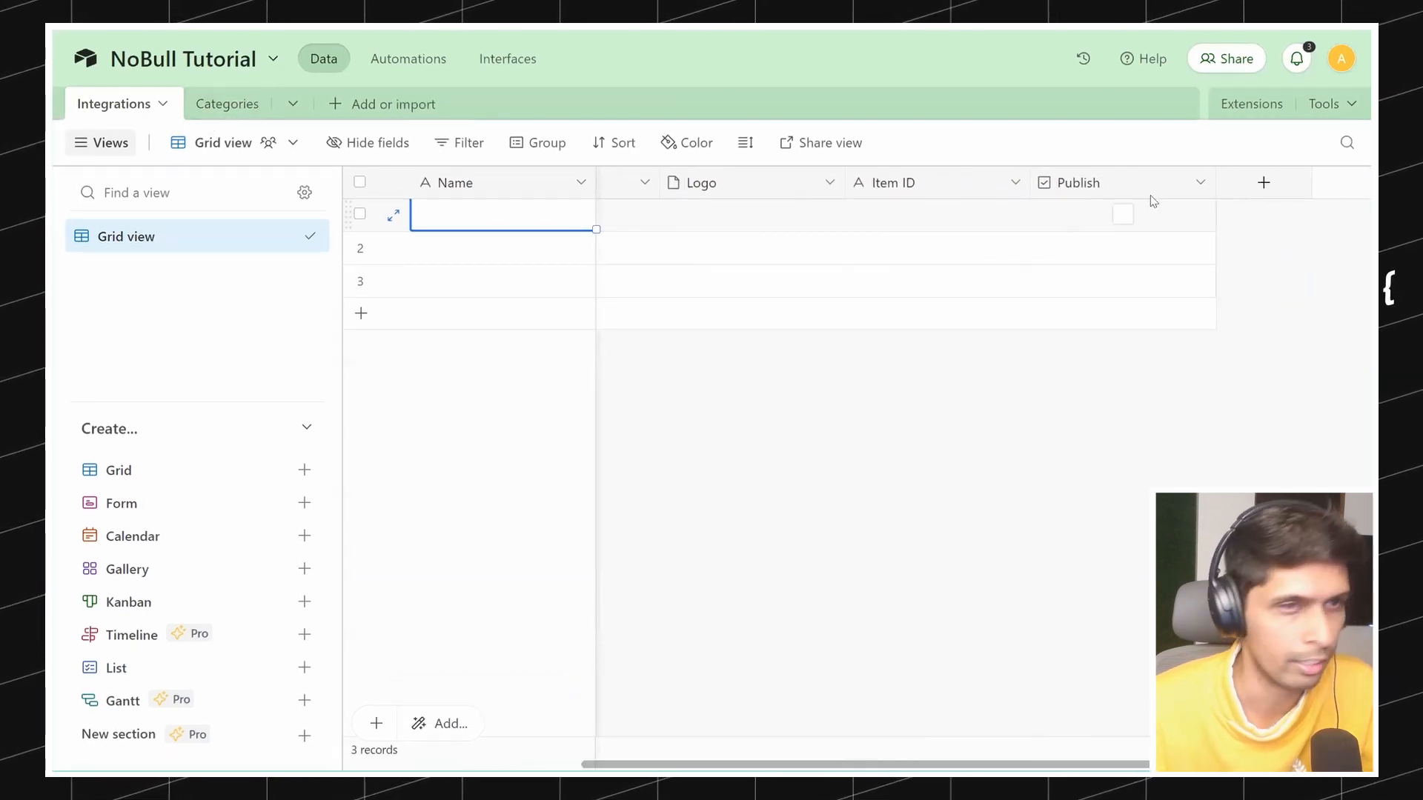
pyautogui.click(1264, 183)
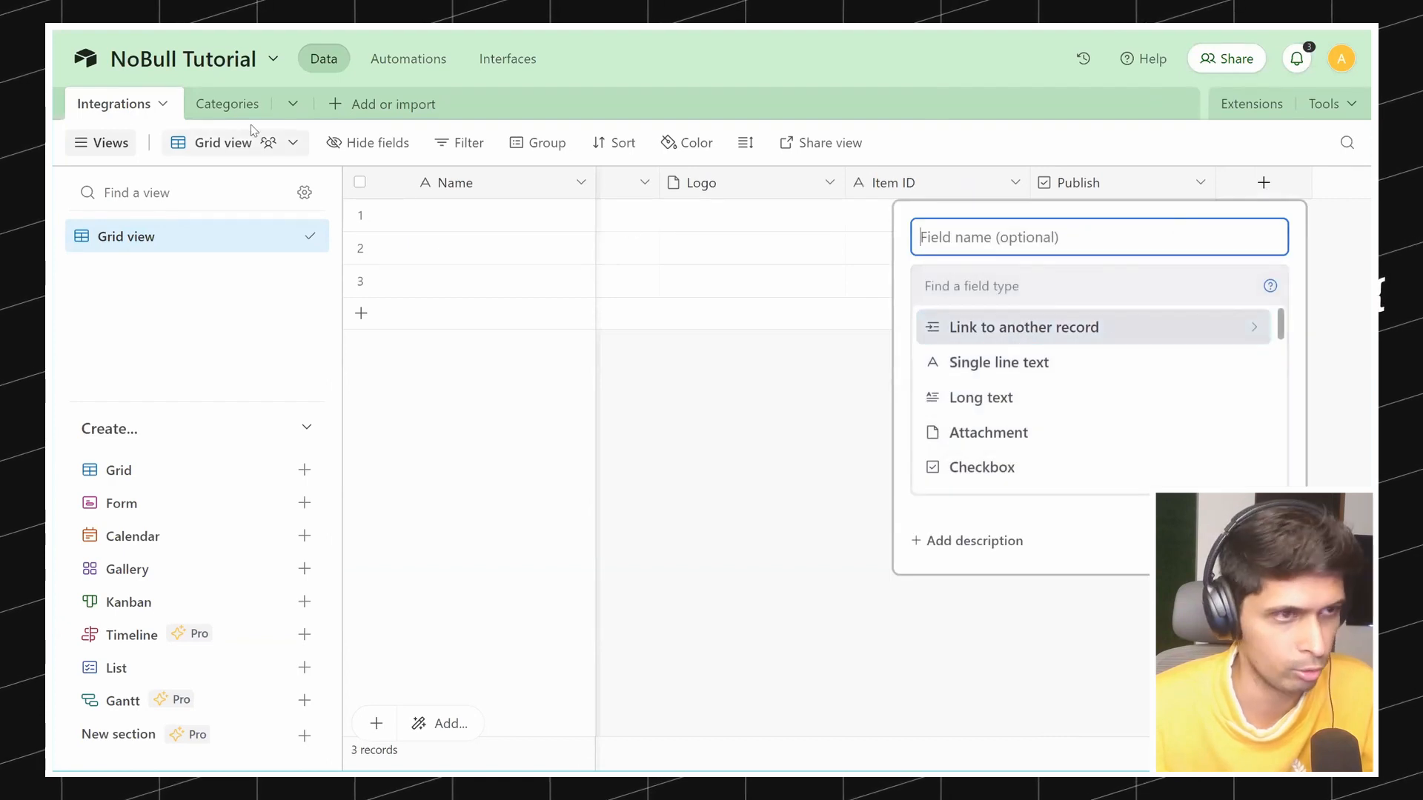
pyautogui.click(1038, 326)
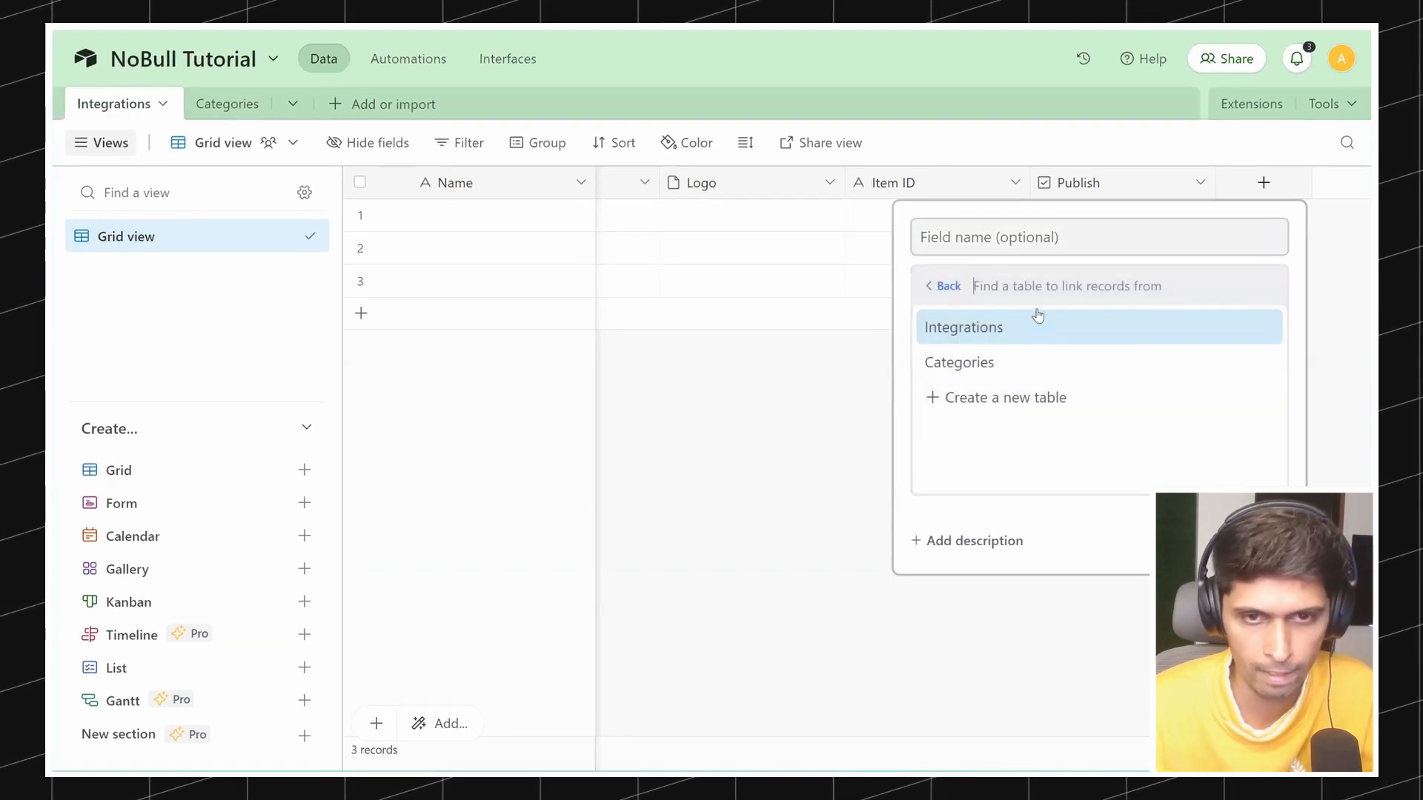
pyautogui.click(1011, 230)
pyautogui.write('Categories')
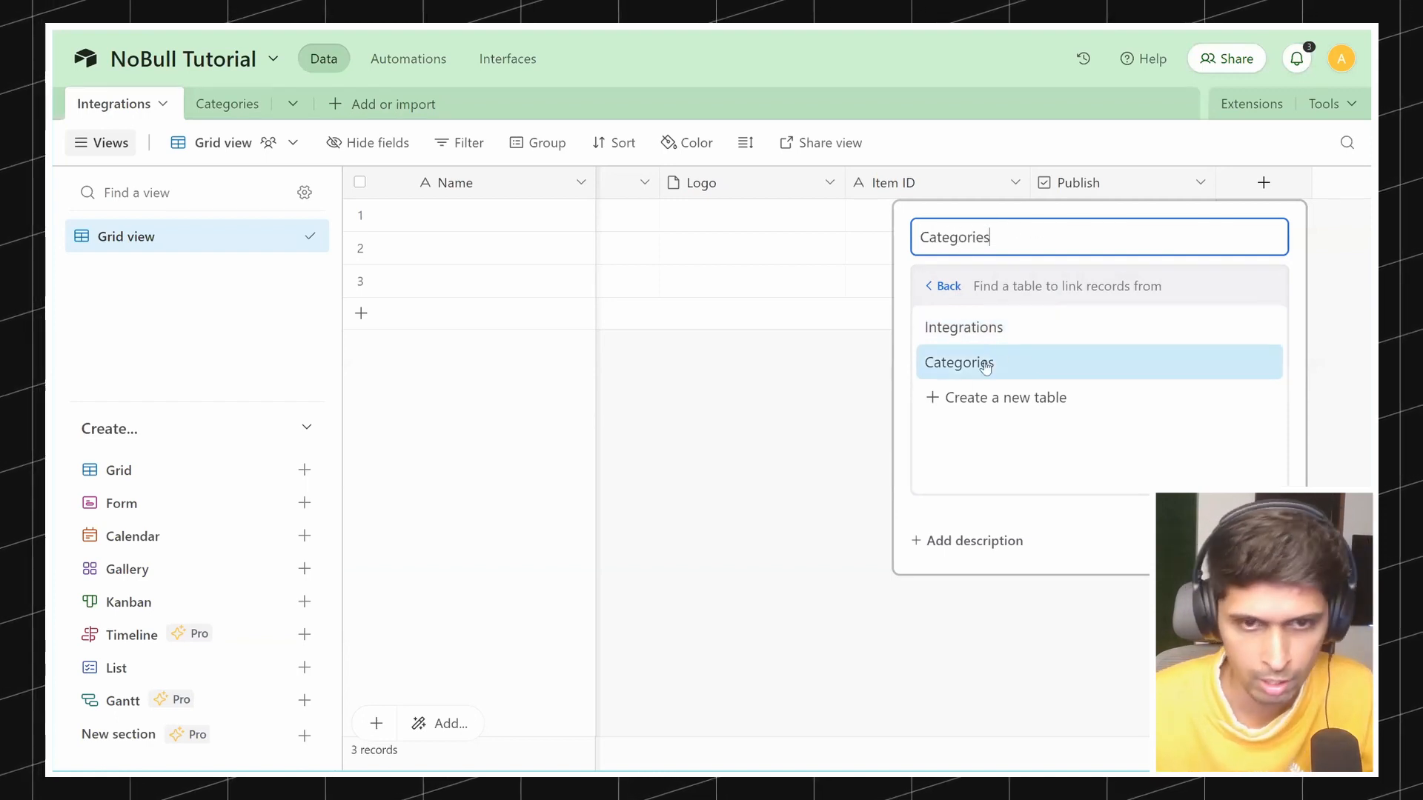
pyautogui.click(960, 362)
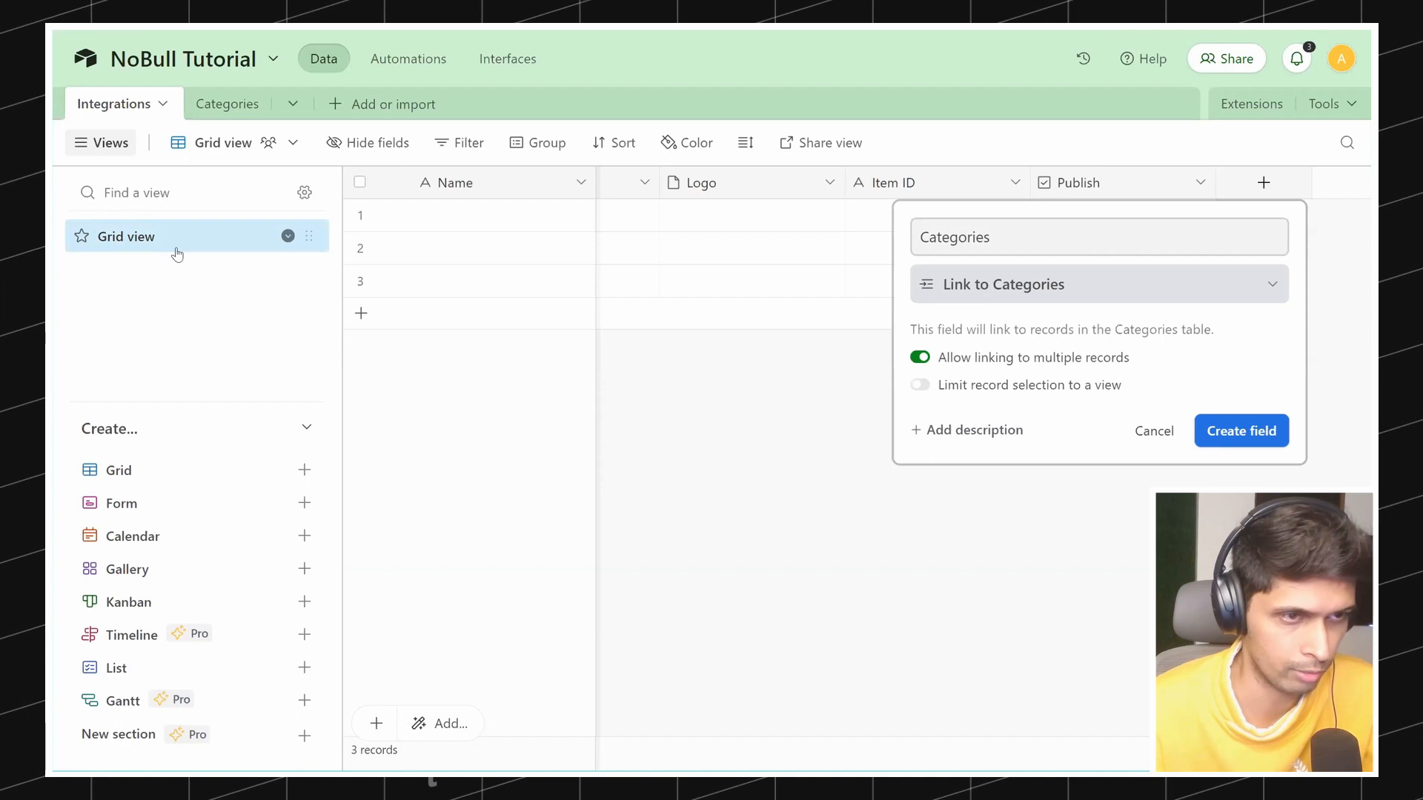
pyautogui.click(967, 395)
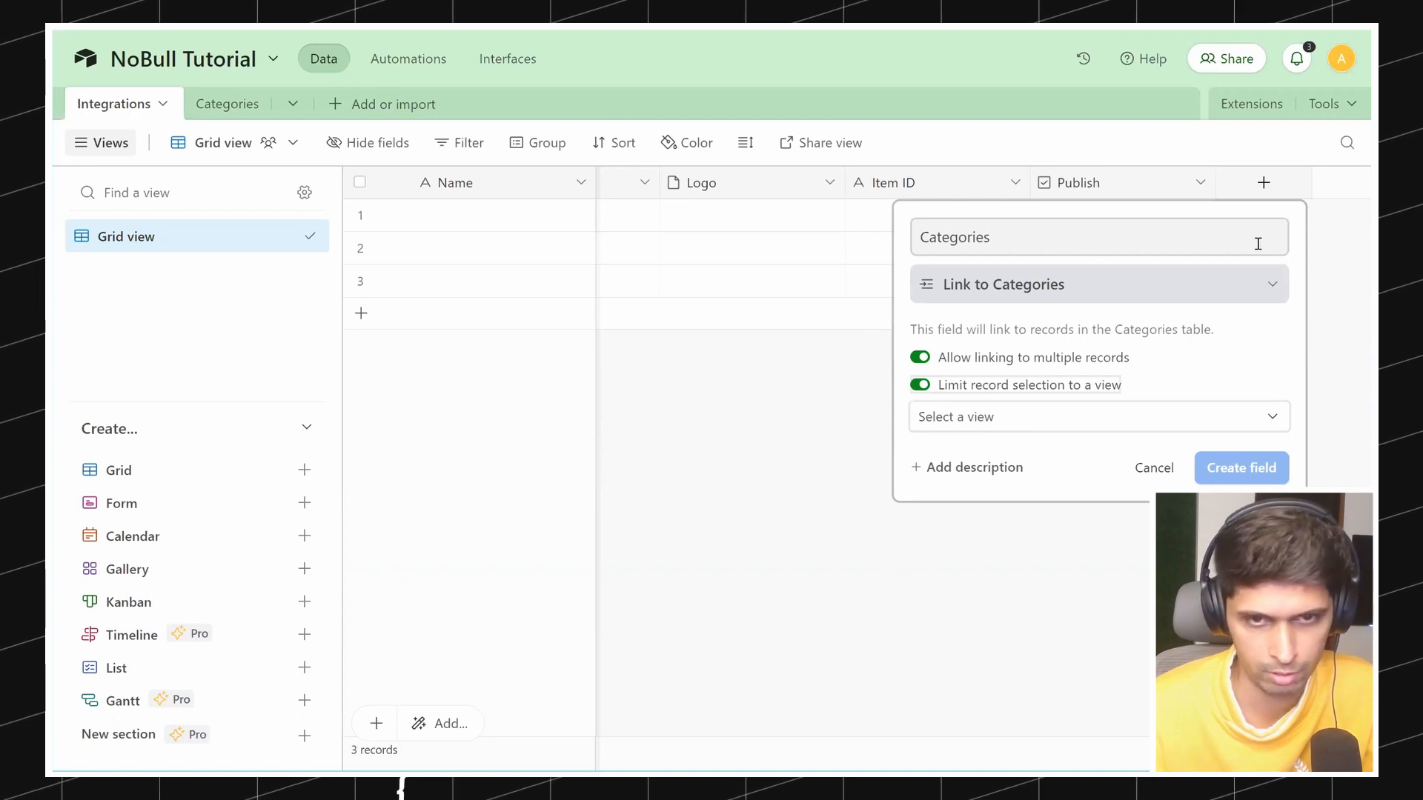
pyautogui.click(997, 386)
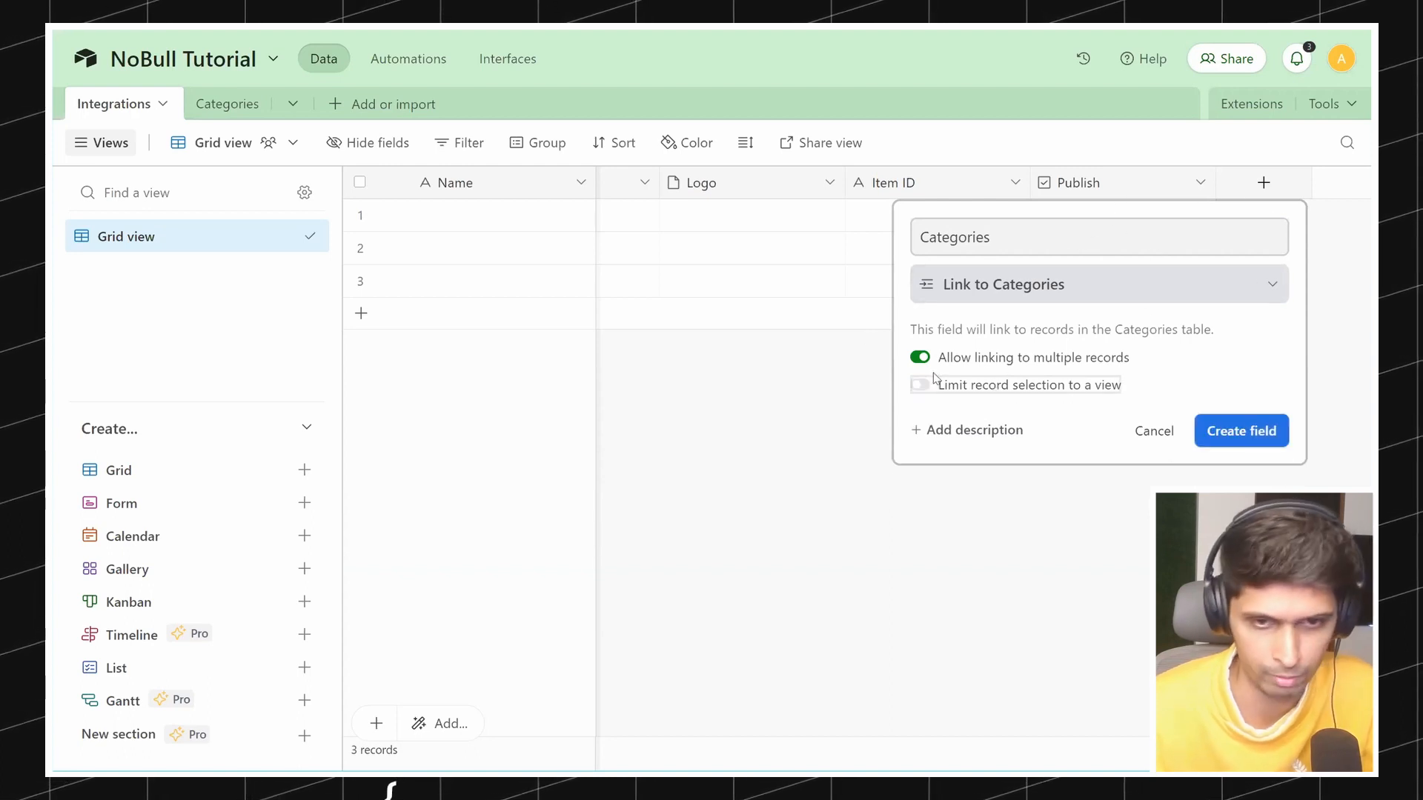
pyautogui.click(1257, 440)
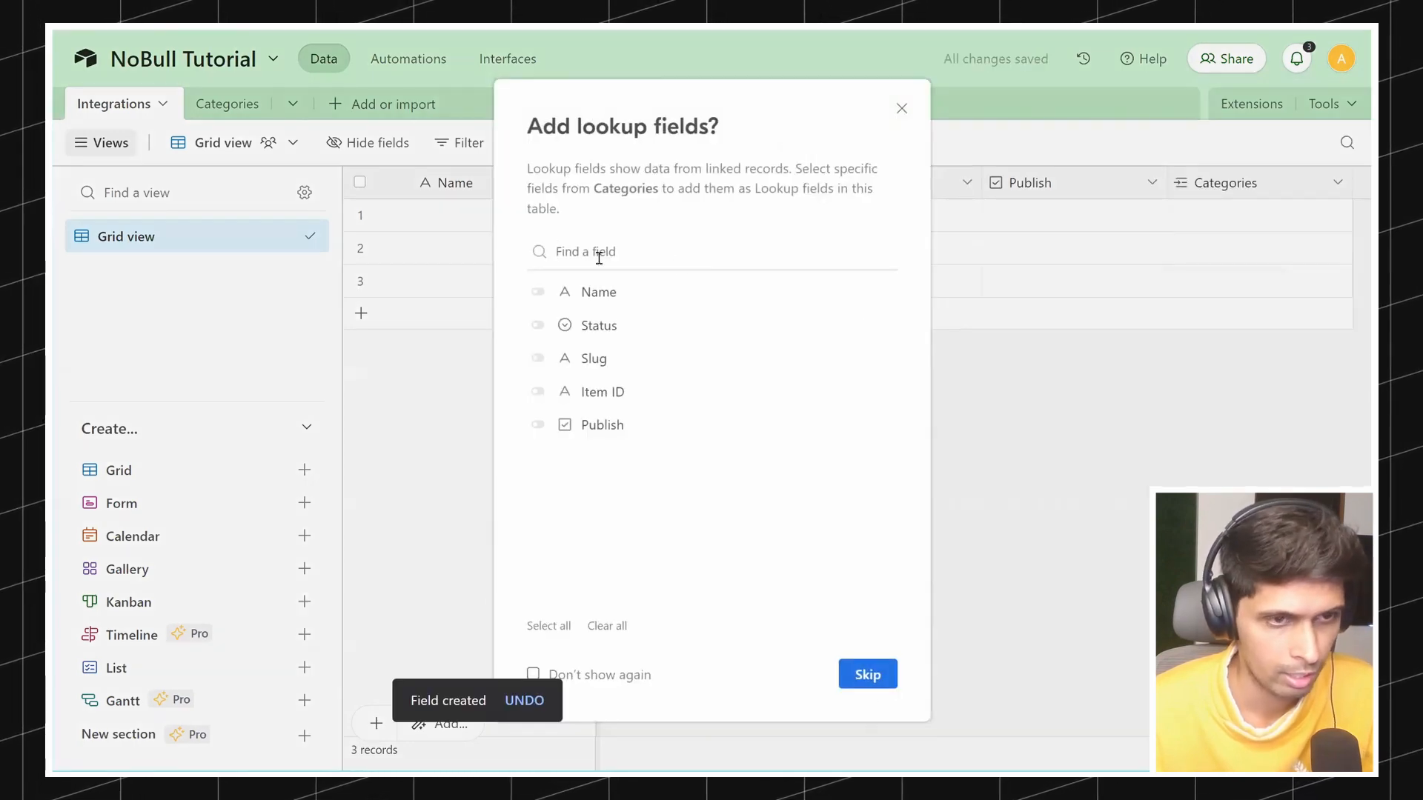
pyautogui.click(867, 674)
pyautogui.click(1248, 212)
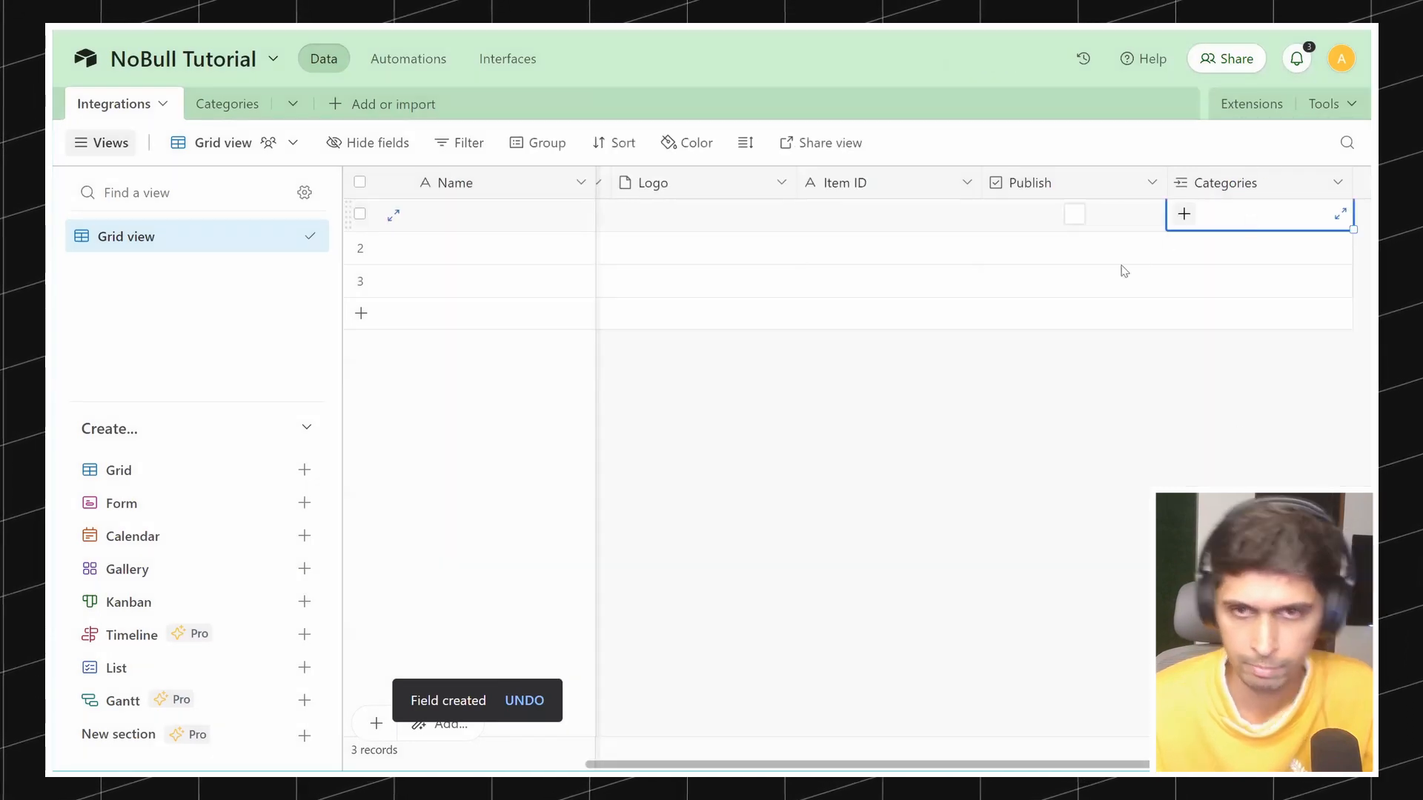
pyautogui.hscroll(-8, 853, 444)
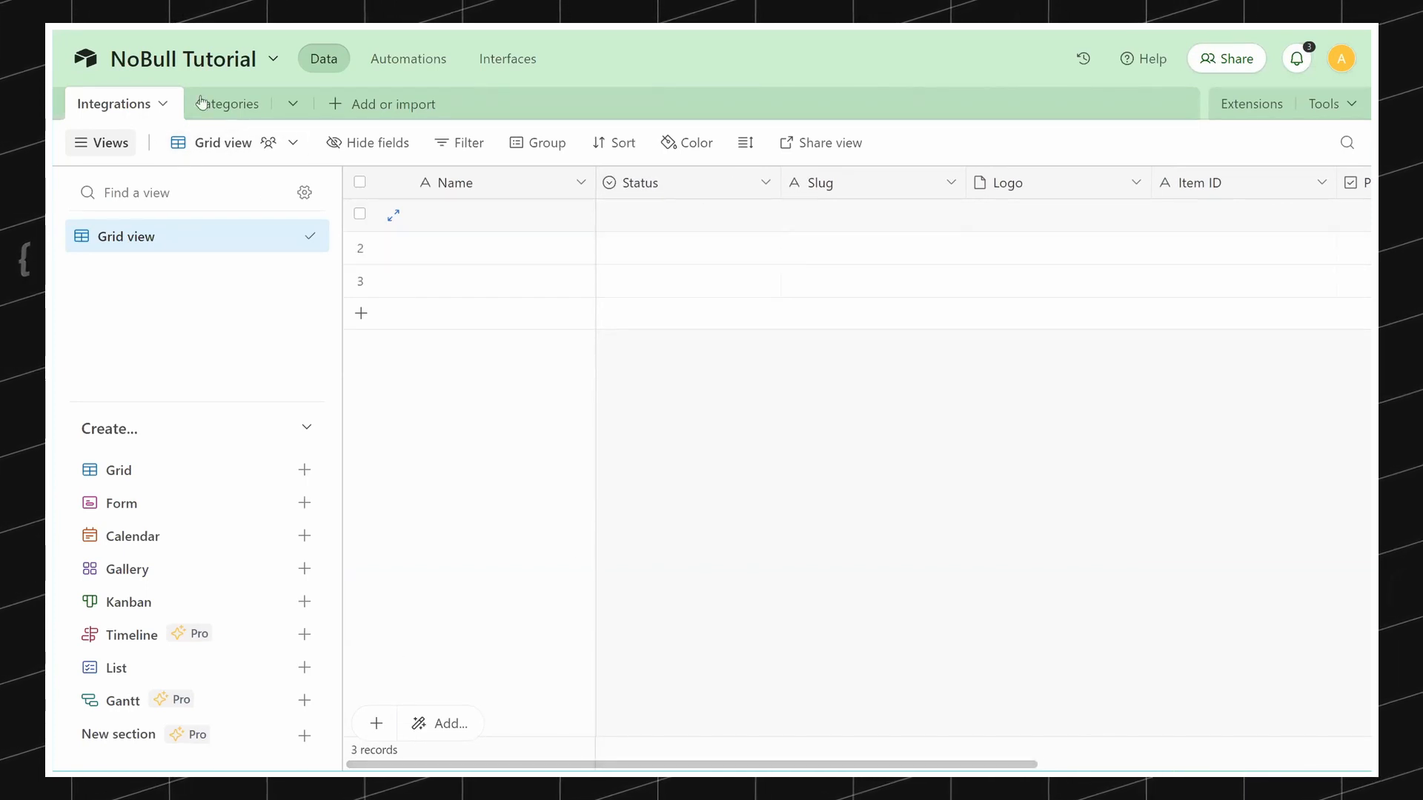
pyautogui.click(468, 228)
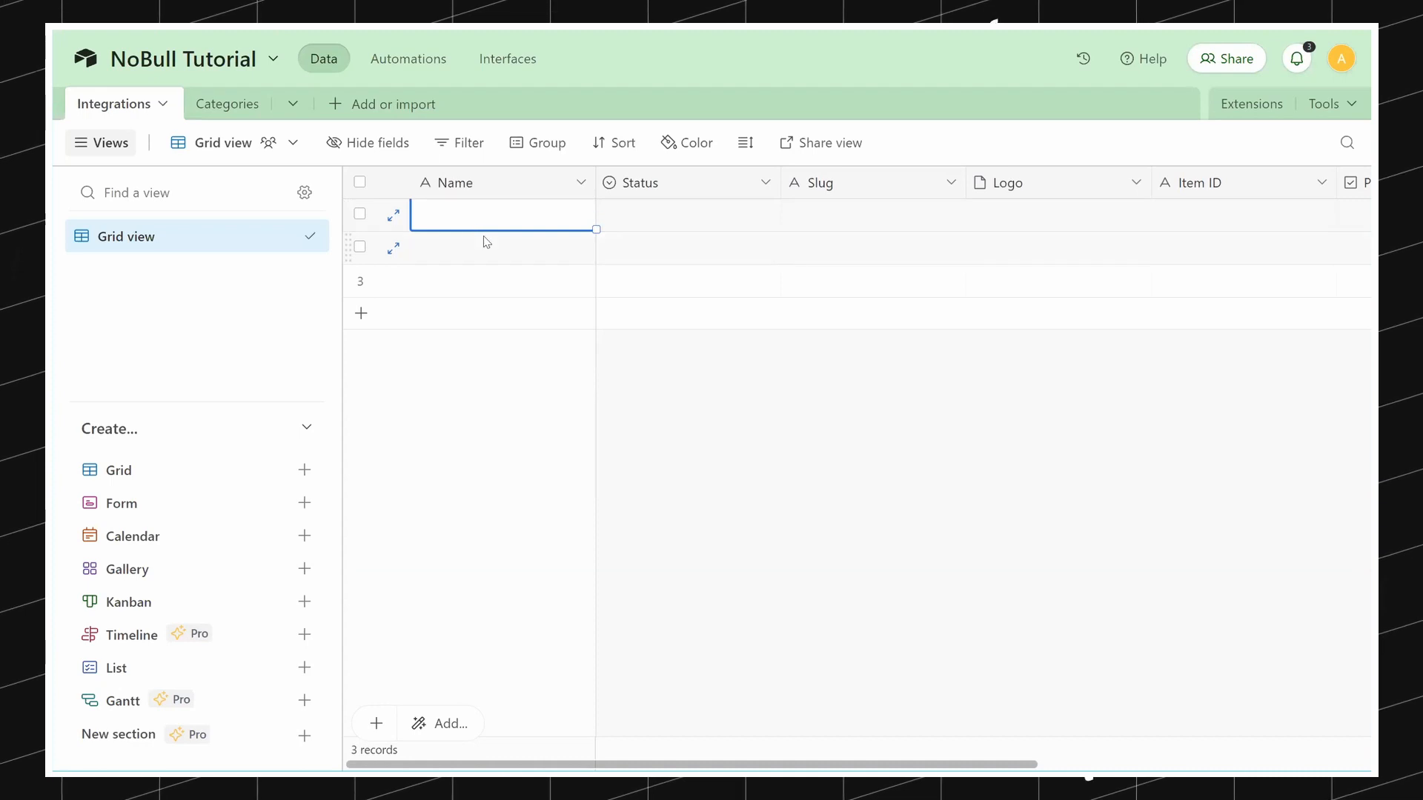
# Step: Name the first three Integrations records AWS, Salesforce and Okta
pyautogui.press('Return')
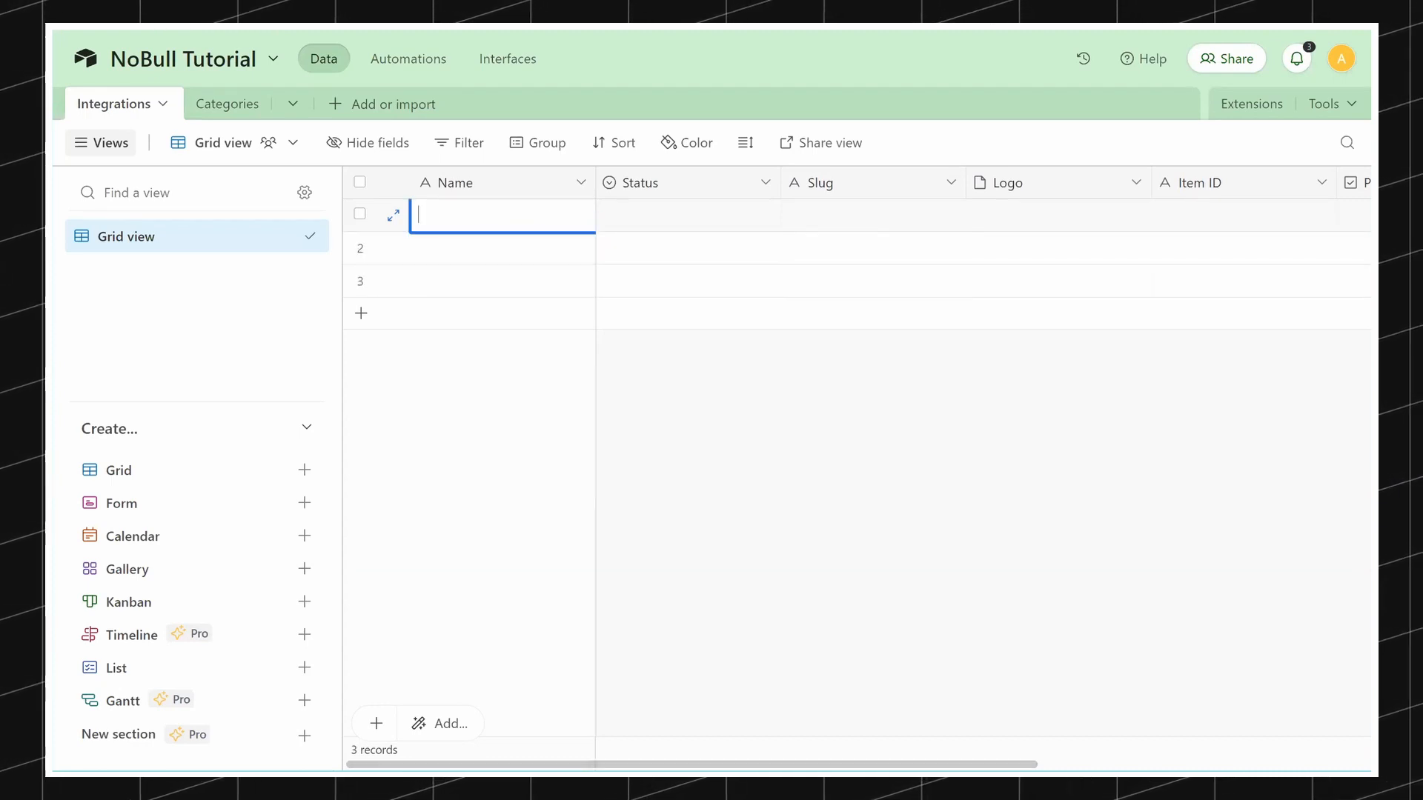
pyautogui.write('AWS')
pyautogui.press('Return')
pyautogui.write('Salesforce')
pyautogui.press('Return')
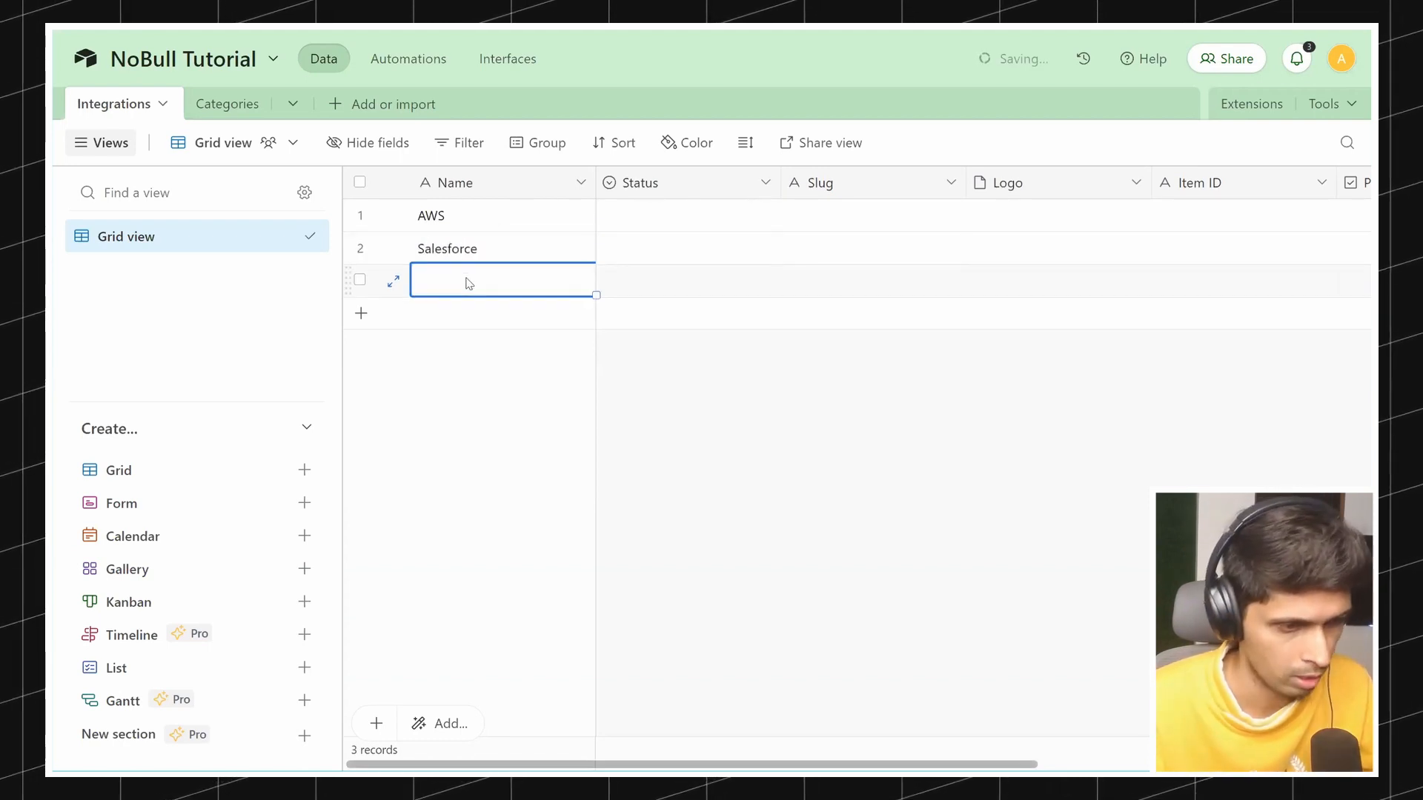
pyautogui.write('Okta')
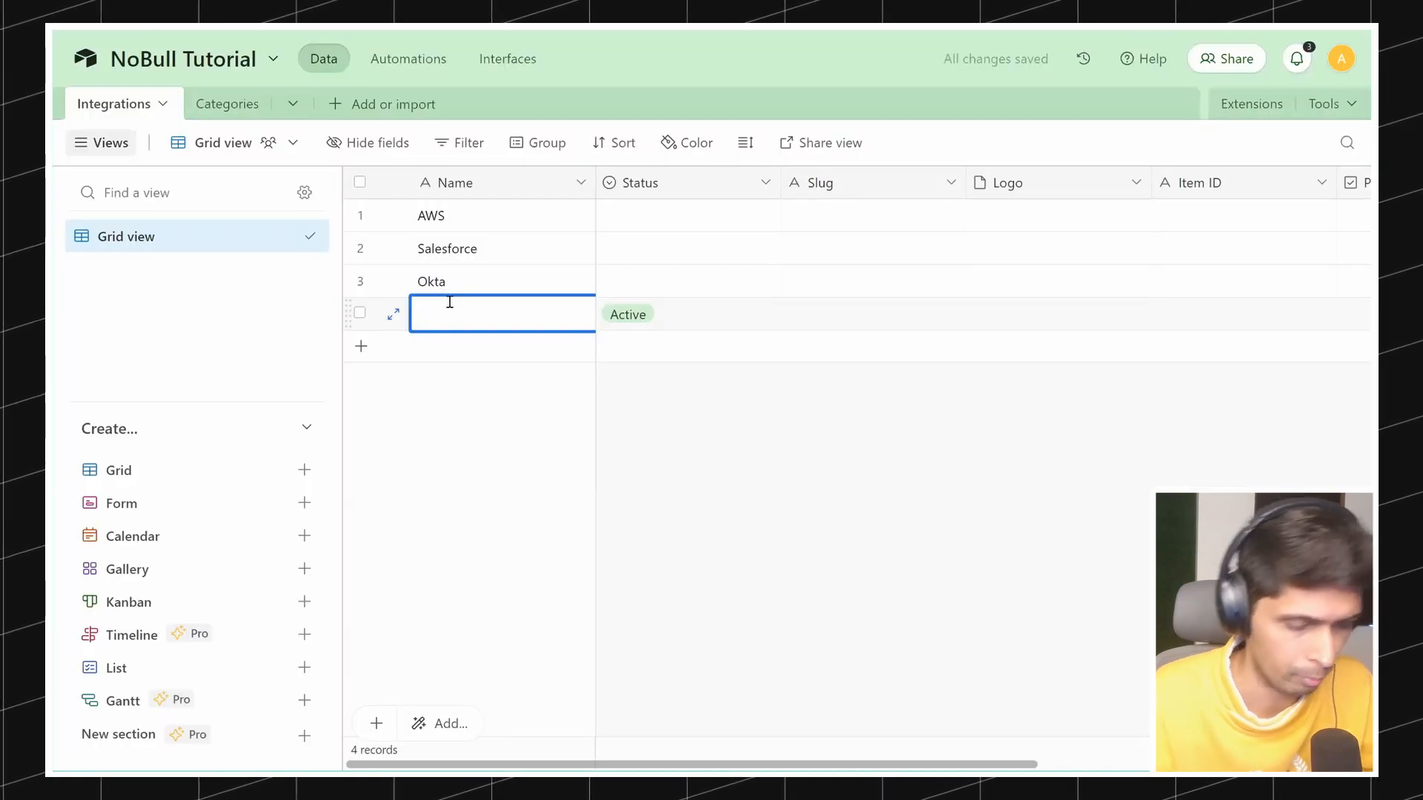
# Step: Add three more records to the Integrations table named Auth0, Cloudflare and Intercom
pyautogui.click(448, 355)
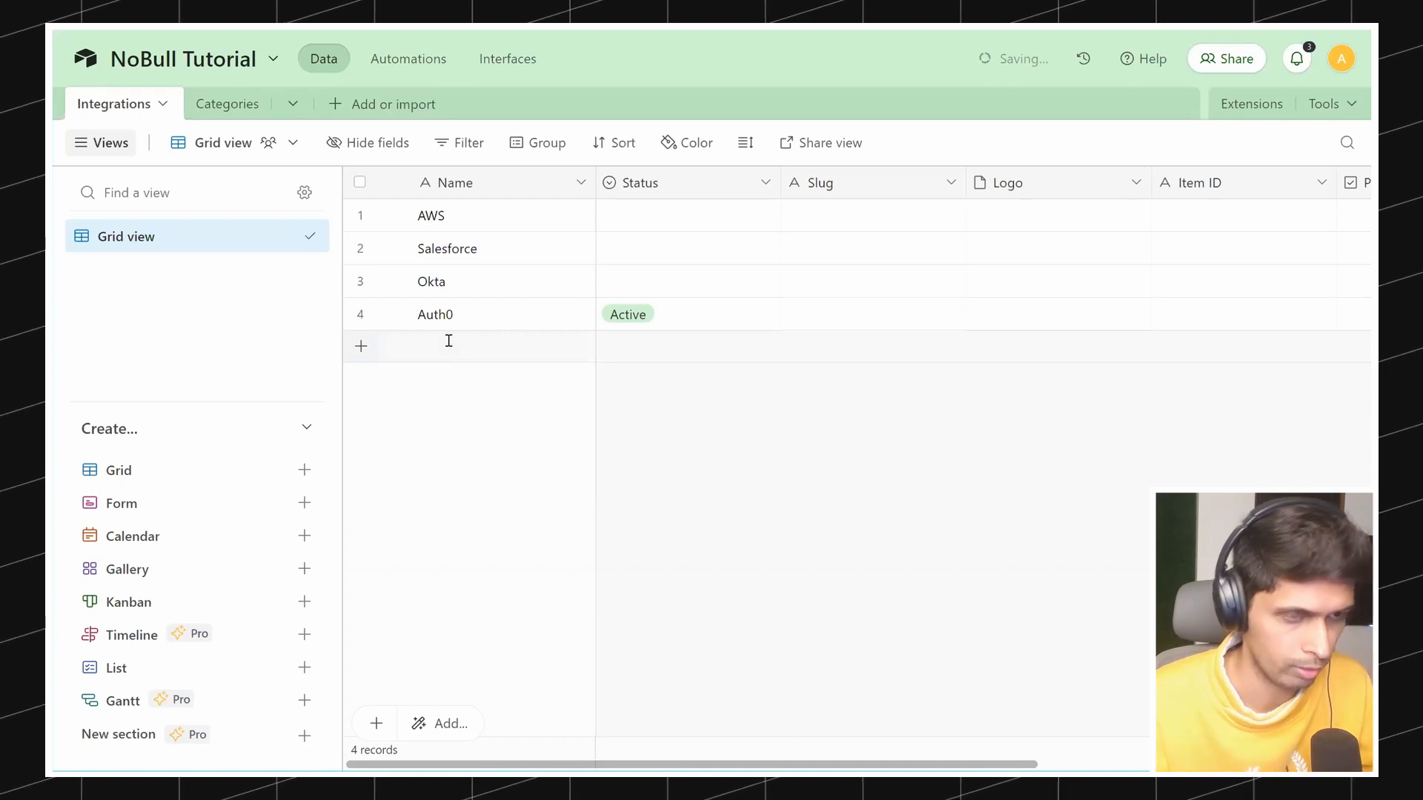
pyautogui.click(449, 342)
pyautogui.write('Cloudflare')
pyautogui.click(456, 383)
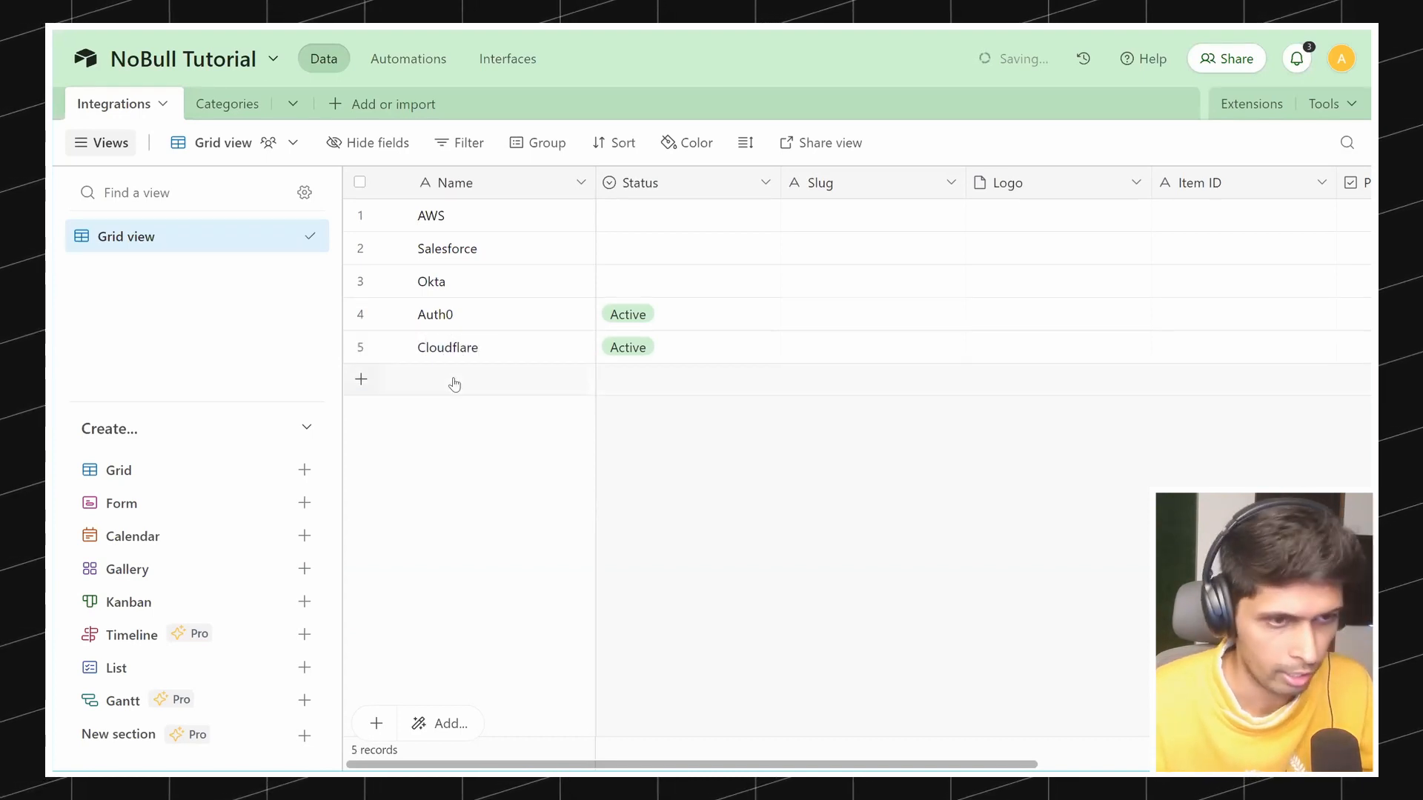
pyautogui.click(454, 380)
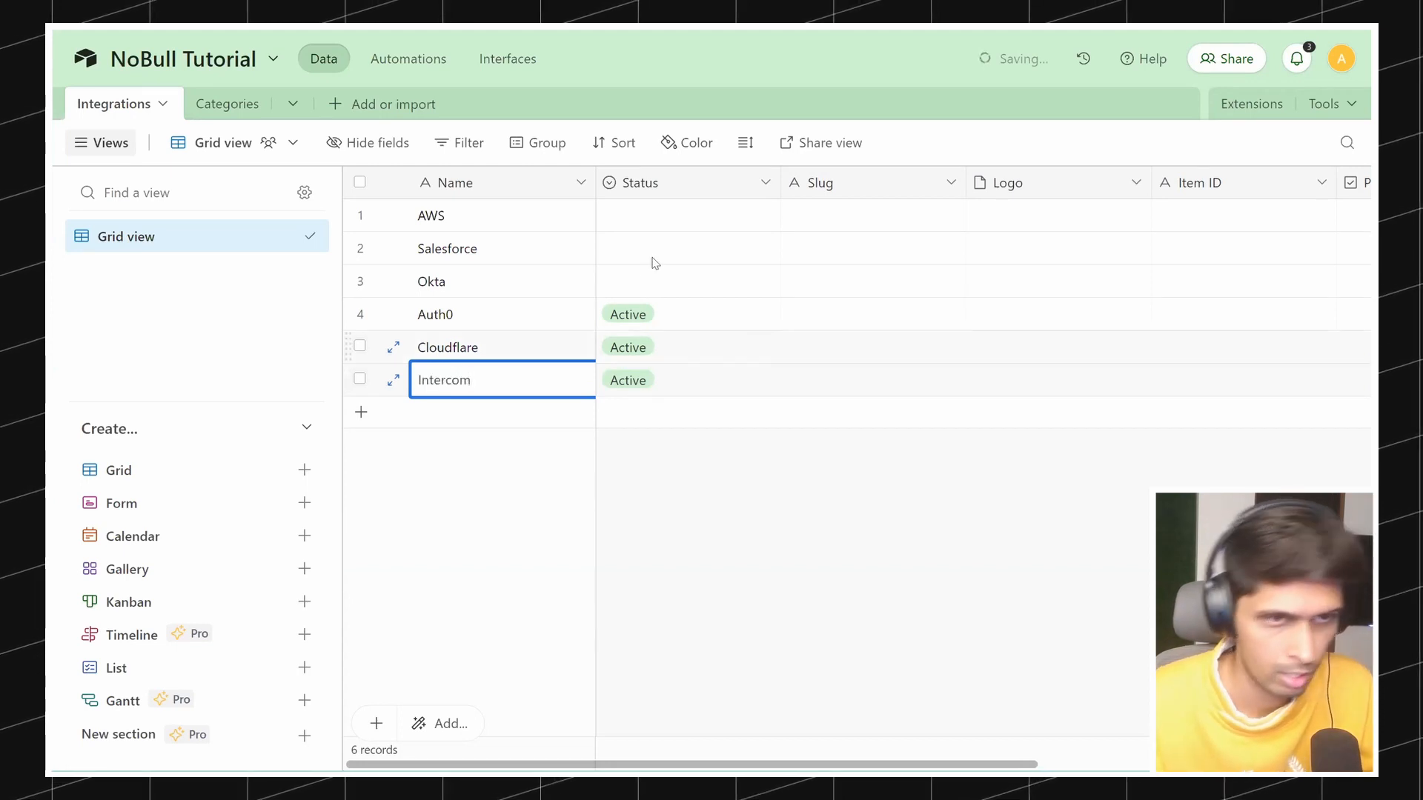
# Step: Upload the AWS logo image from the Downloads folder to the AWS record's Logo field
pyautogui.click(995, 214)
pyautogui.click(981, 214)
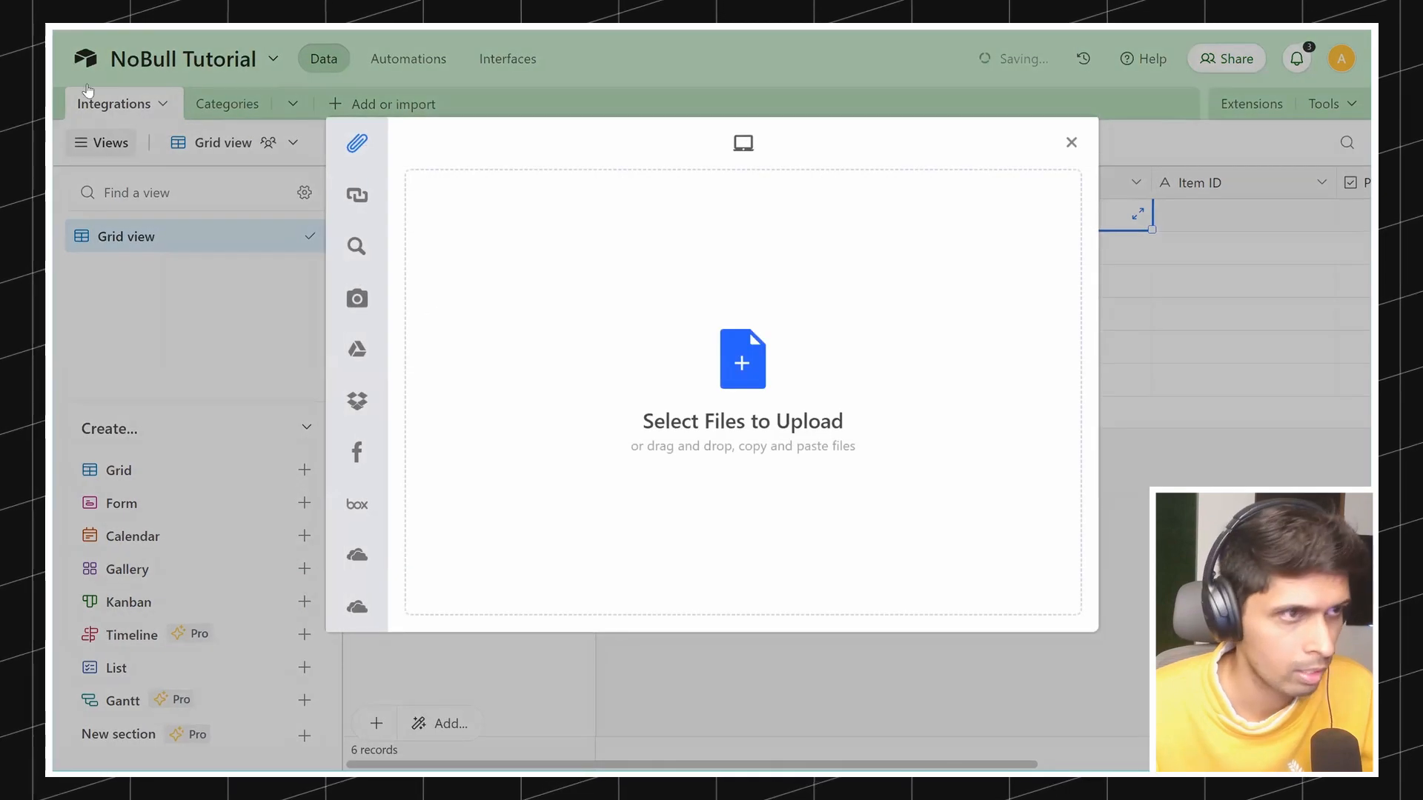
pyautogui.click(679, 396)
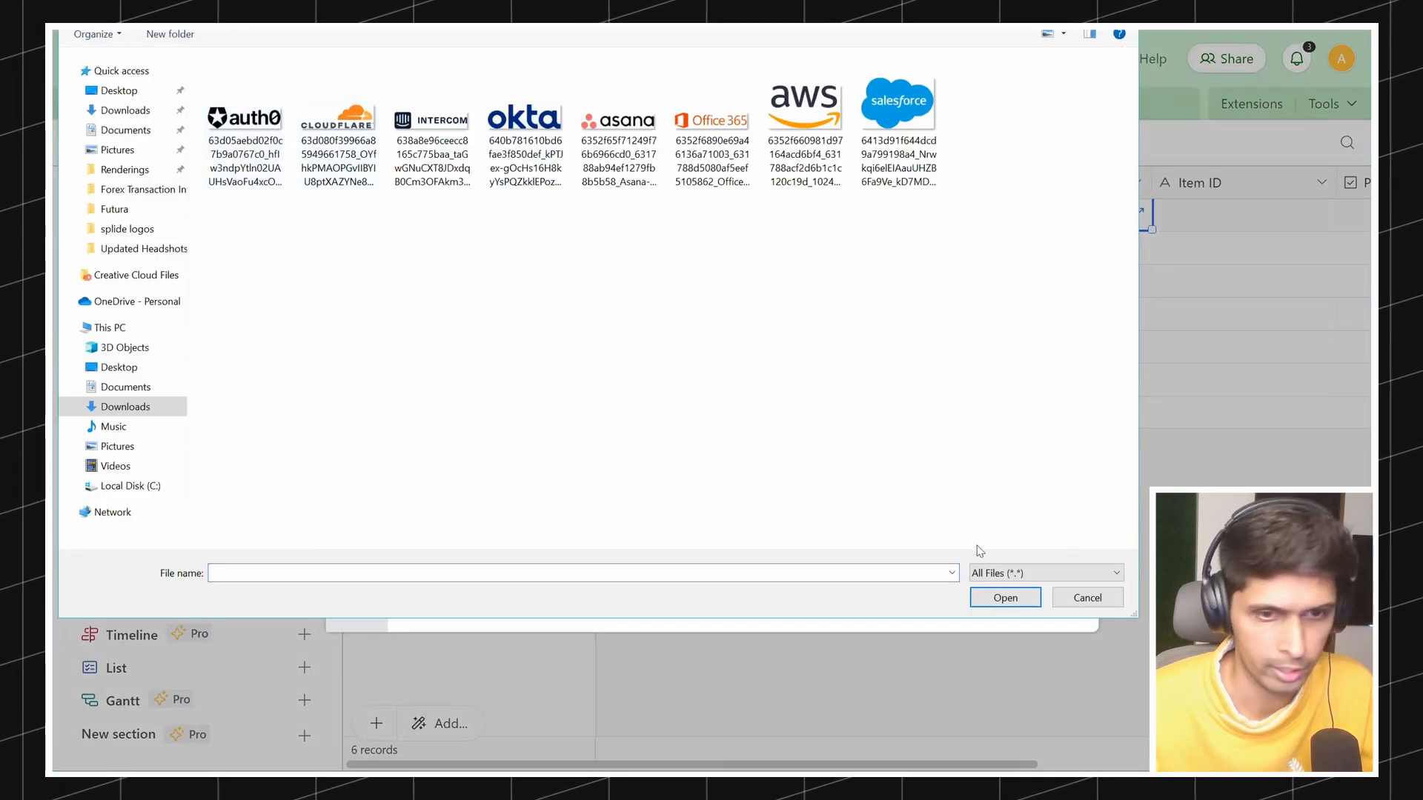
pyautogui.click(808, 148)
pyautogui.click(1022, 603)
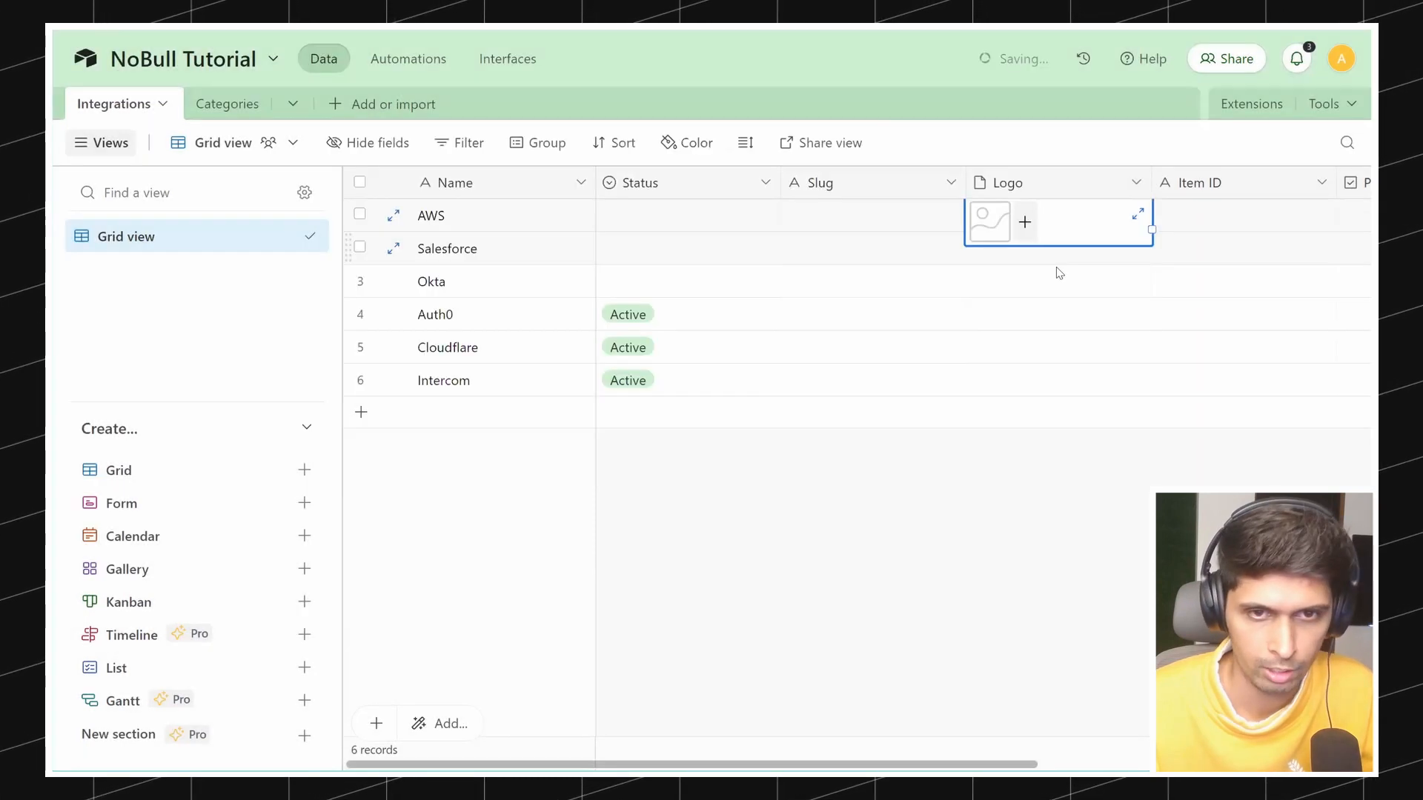
# Step: Upload the Salesforce logo image to the Salesforce record's Logo field
pyautogui.click(1044, 261)
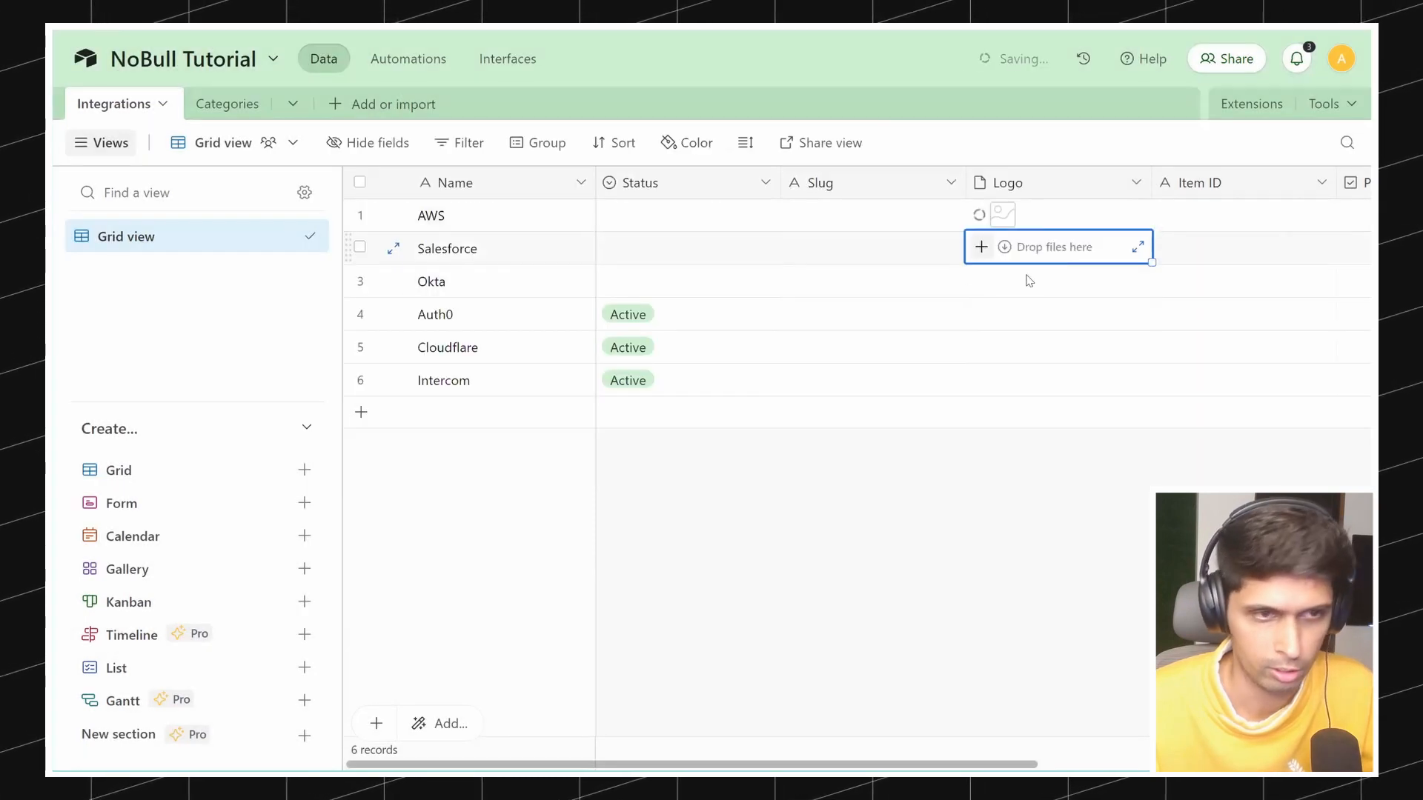
pyautogui.click(976, 247)
pyautogui.click(807, 366)
pyautogui.click(902, 126)
pyautogui.click(1007, 598)
# Step: Upload the Okta logo image to the Okta record's Logo field
pyautogui.click(1101, 286)
pyautogui.click(981, 282)
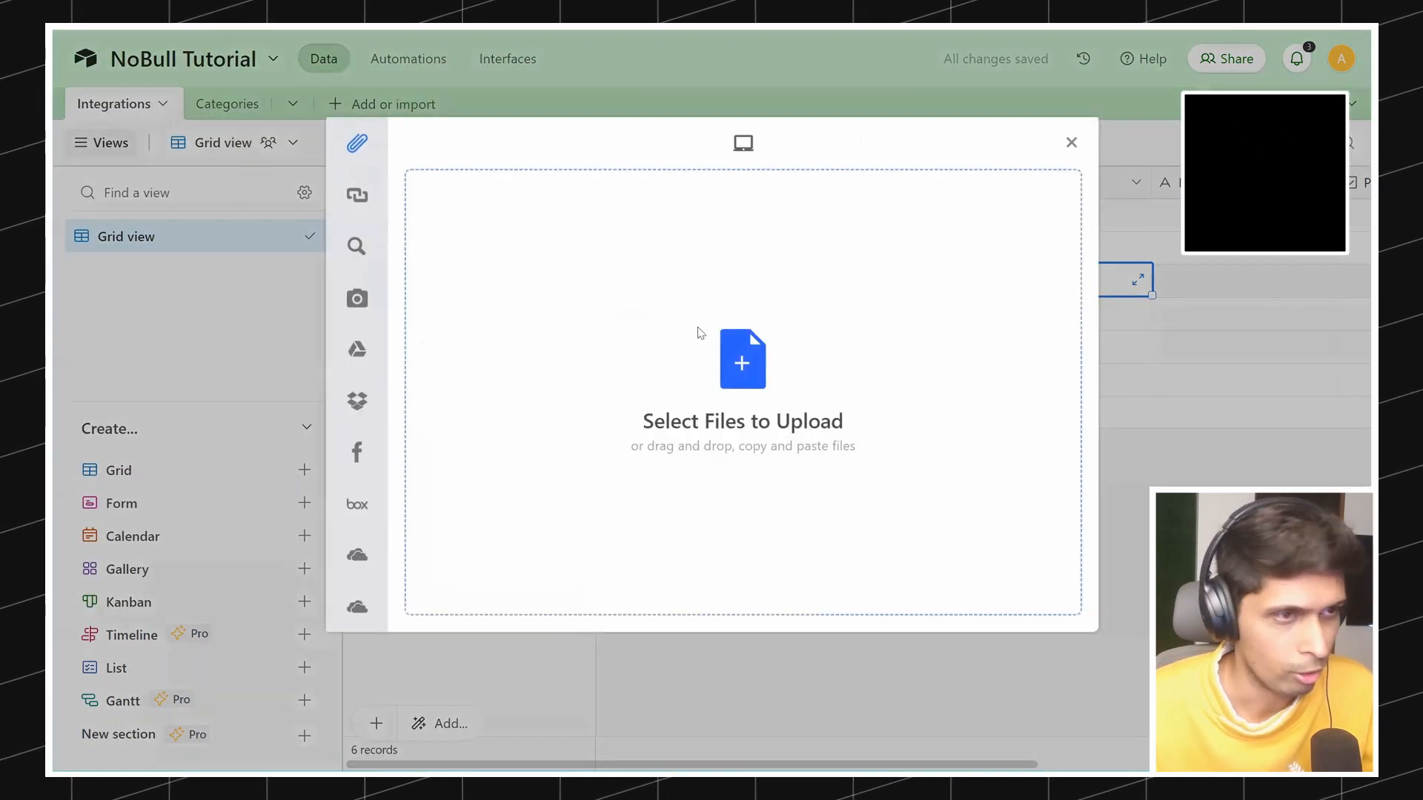
pyautogui.click(741, 359)
# Step: Upload the Auth0 logo image to the Auth0 record's Logo field
pyautogui.click(1110, 315)
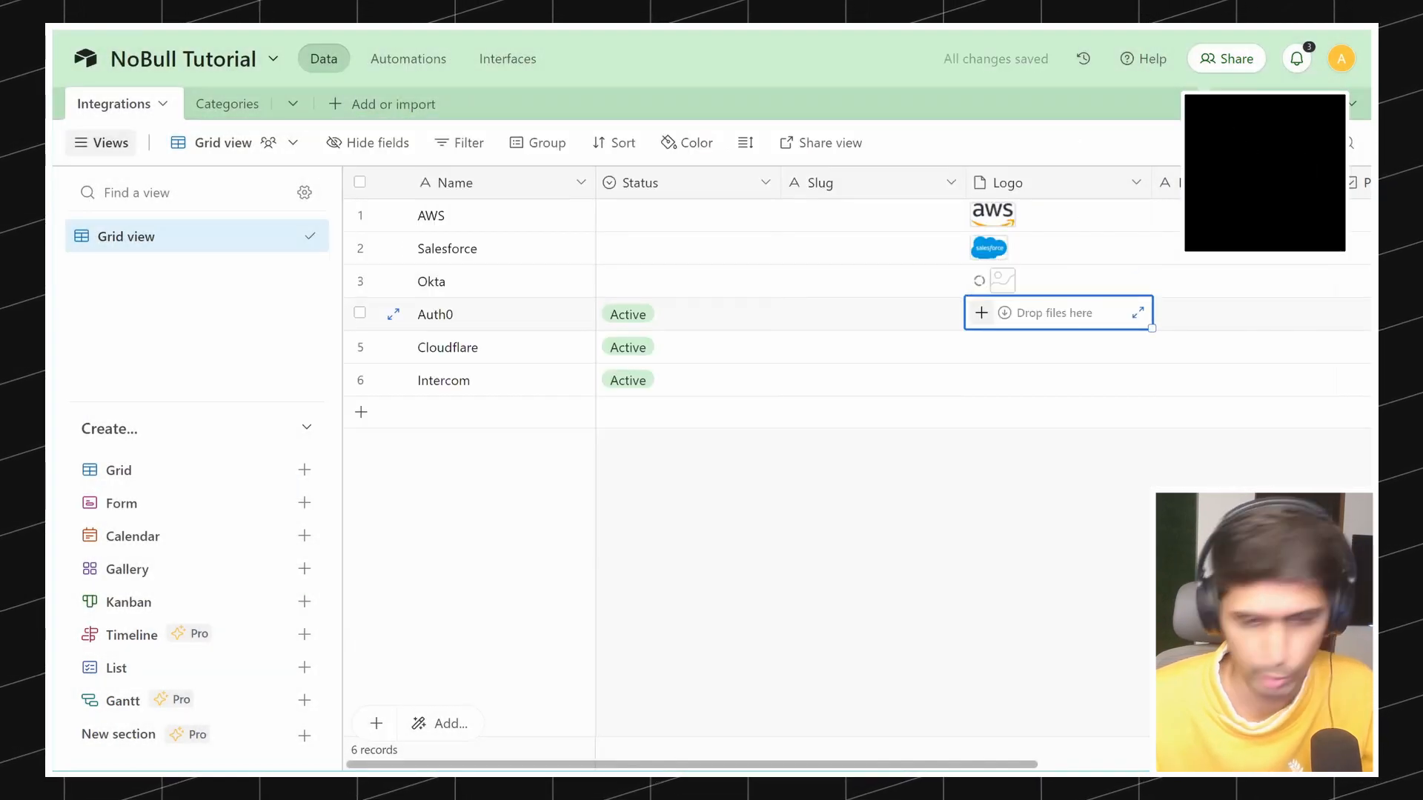
pyautogui.click(979, 314)
pyautogui.click(741, 359)
pyautogui.doubleClick(471, 196)
pyautogui.click(1043, 599)
# Step: Upload the Cloudflare logo image to the Cloudflare record's Logo field
pyautogui.click(1089, 347)
pyautogui.click(980, 346)
pyautogui.click(741, 359)
pyautogui.doubleClick(467, 186)
pyautogui.click(1052, 595)
# Step: Upload the Intercom logo image to the Intercom record's Logo field
pyautogui.click(1079, 383)
pyautogui.click(981, 378)
pyautogui.click(797, 430)
pyautogui.doubleClick(435, 148)
pyautogui.click(1042, 599)
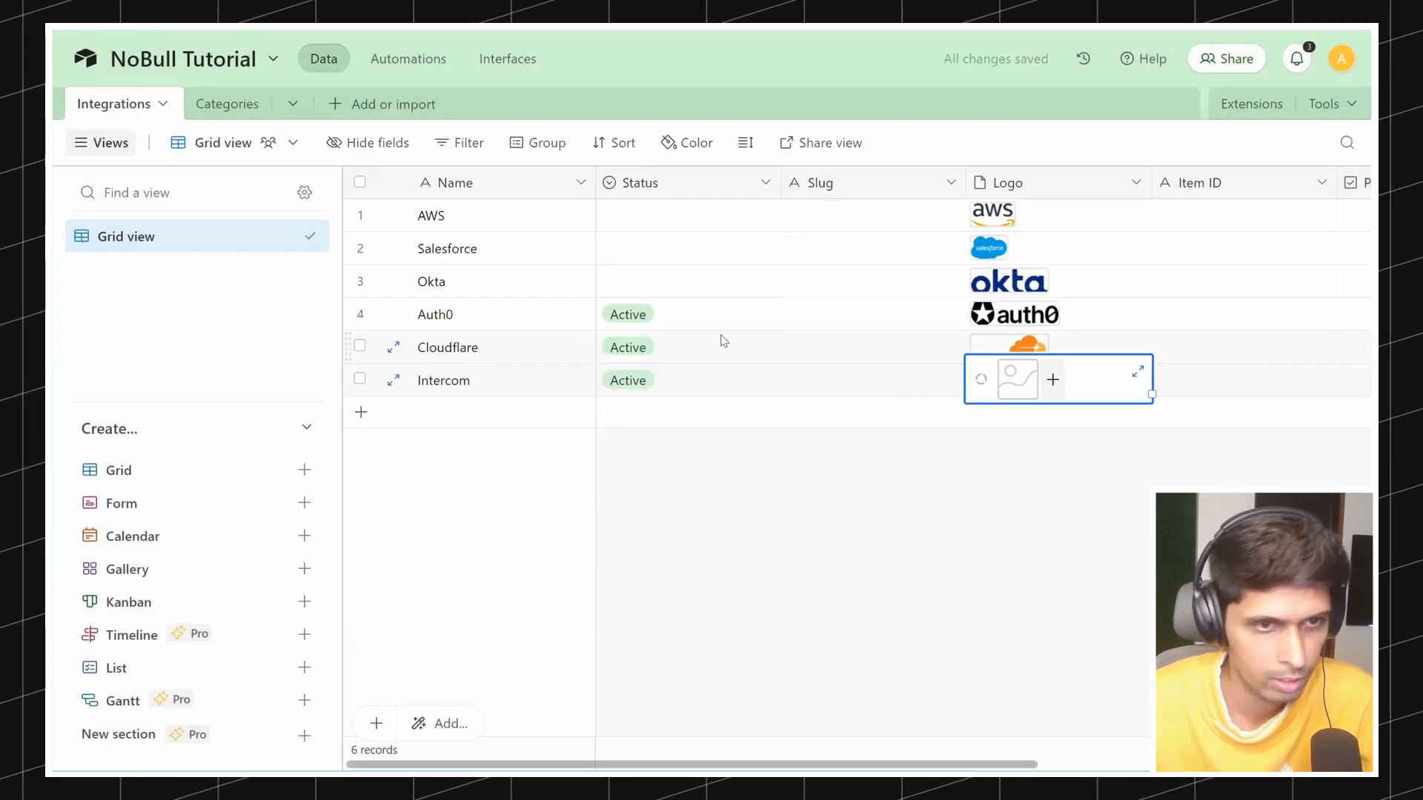
pyautogui.click(1083, 280)
pyautogui.click(1089, 246)
pyautogui.click(1086, 217)
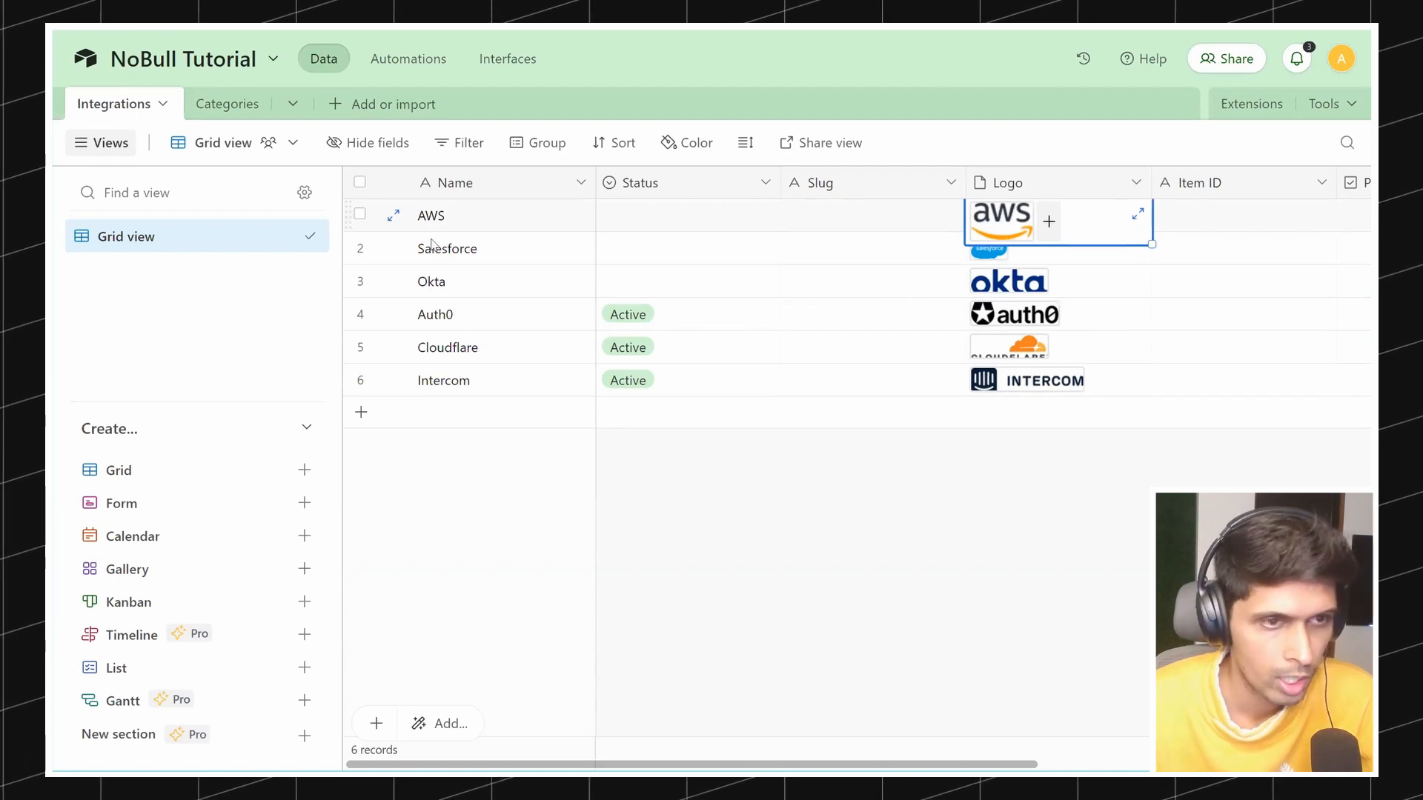
# Step: Enter the slugs aws, salesforce and okta for the first three Integrations records
pyautogui.click(821, 218)
pyautogui.doubleClick(819, 216)
pyautogui.write('aws')
pyautogui.click(833, 252)
pyautogui.write('salesforce')
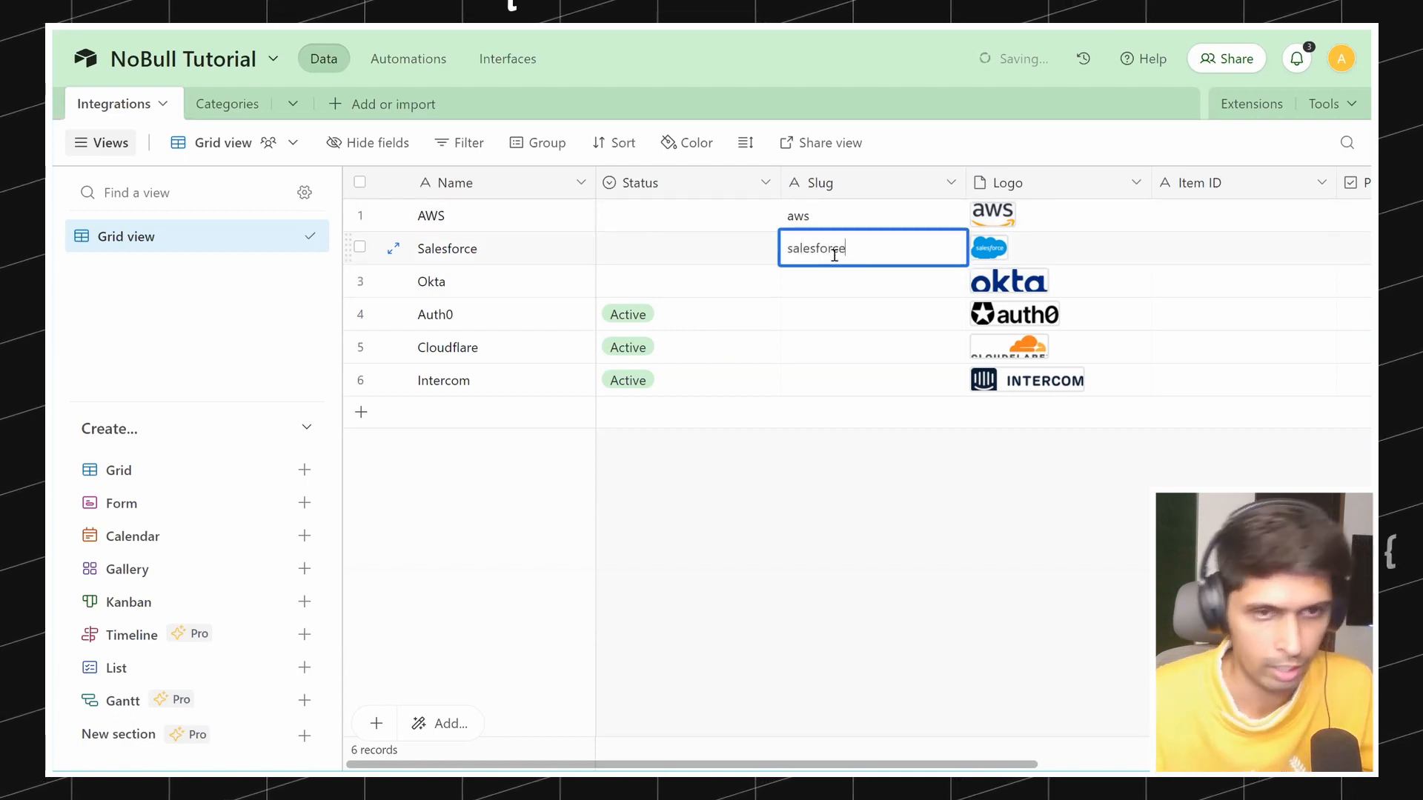
pyautogui.click(821, 287)
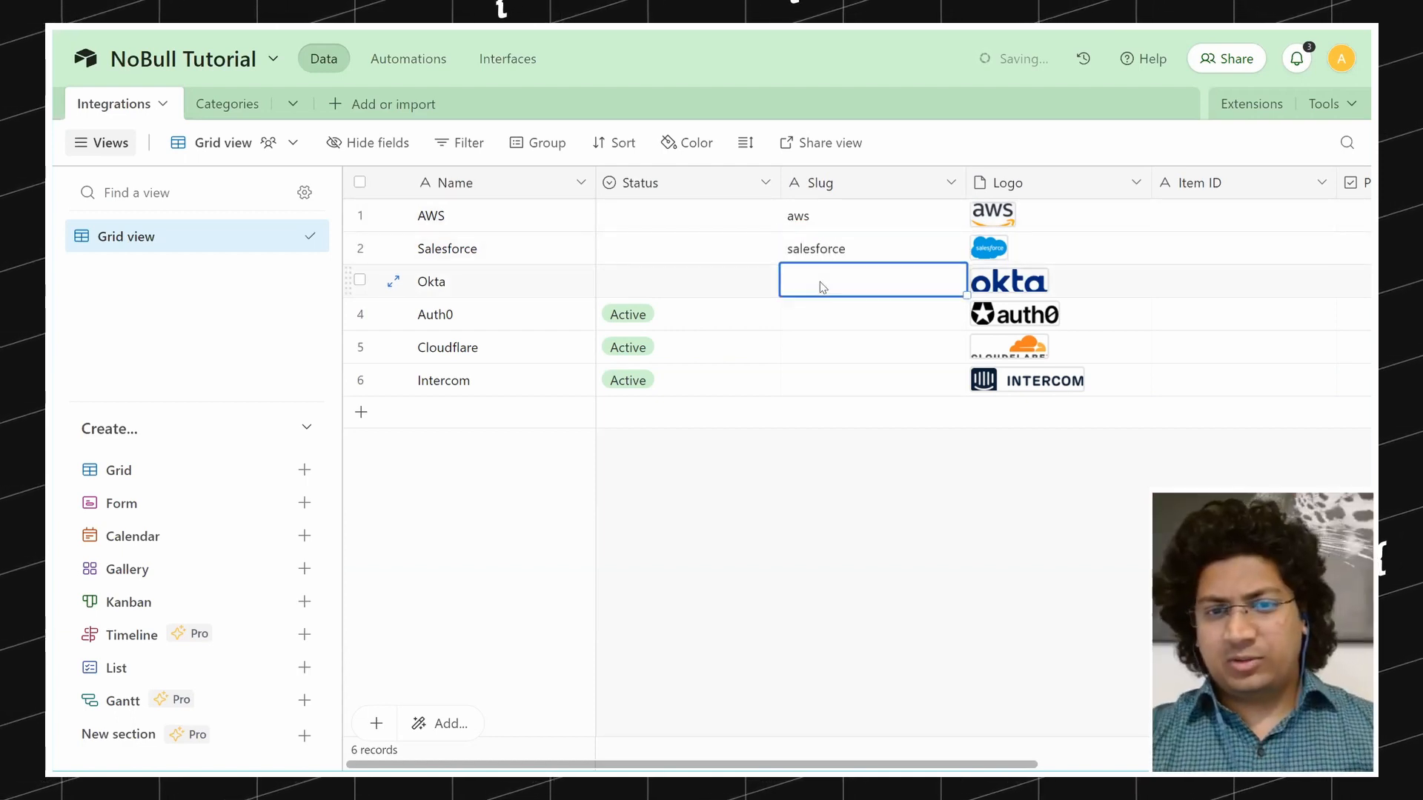
pyautogui.write('okta')
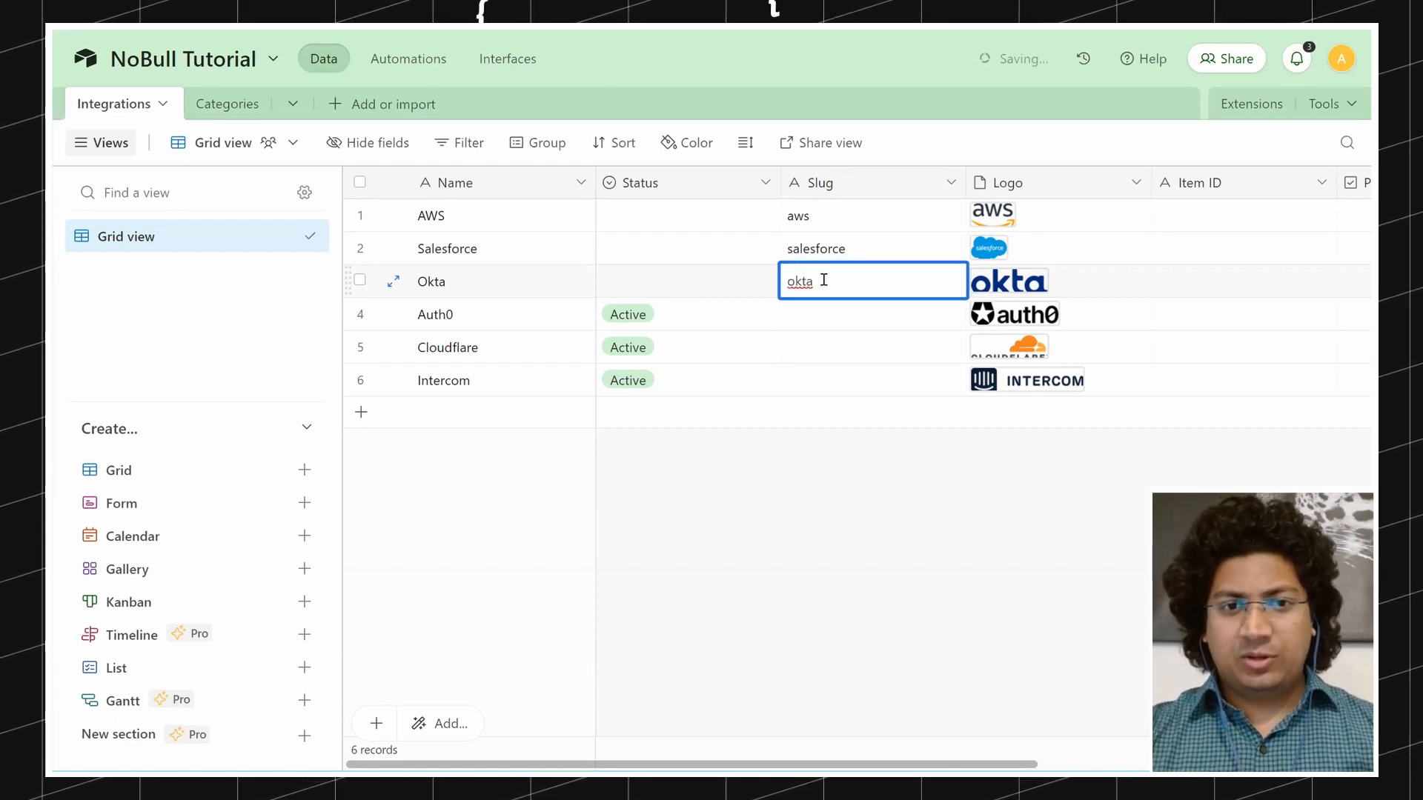
pyautogui.click(848, 318)
pyautogui.click(875, 284)
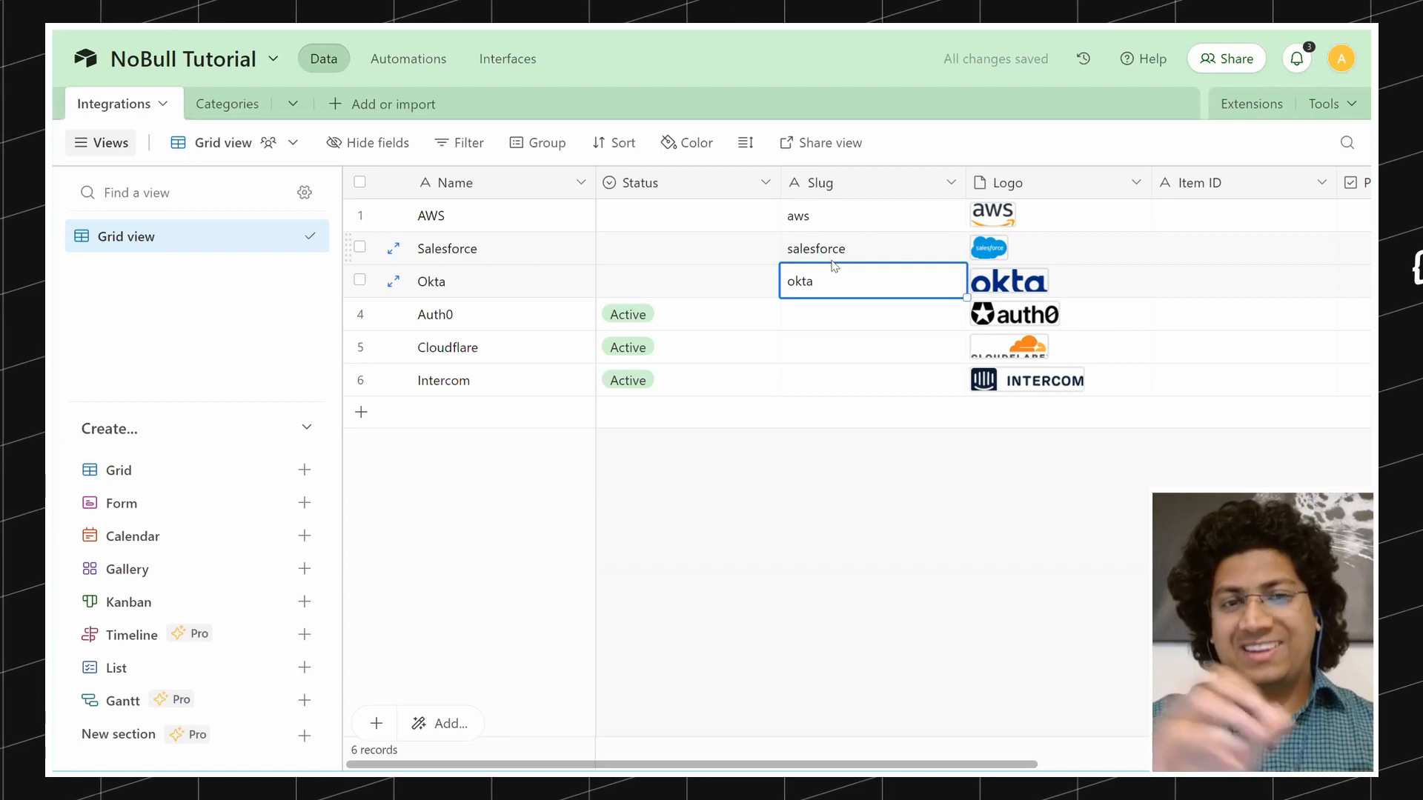
# Step: Clear the slugs of the AWS, Salesforce and Okta records
pyautogui.click(838, 250)
pyautogui.press('Delete')
pyautogui.press('Up')
pyautogui.press('Delete')
pyautogui.click(829, 279)
pyautogui.press('Delete')
pyautogui.click(820, 214)
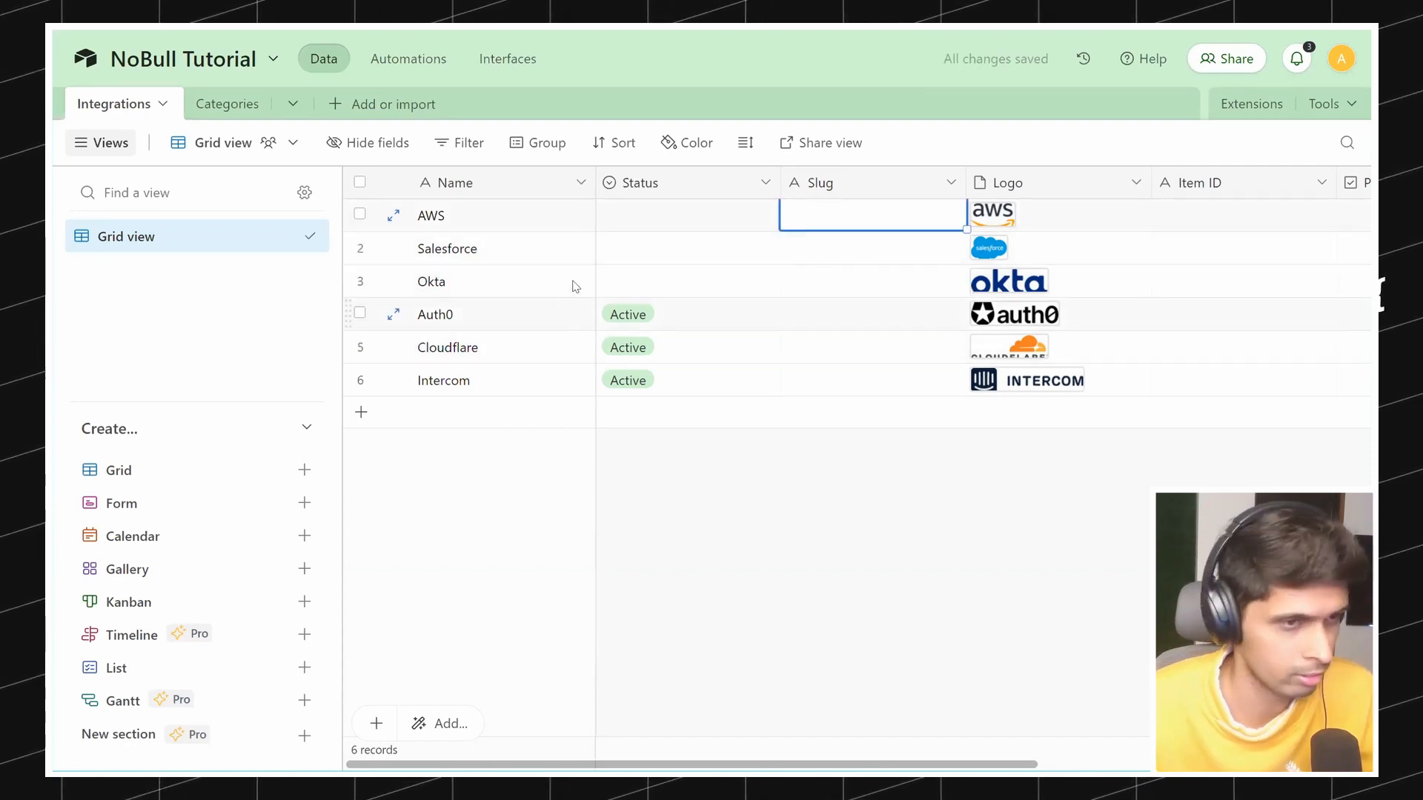
# Step: Fill the Categories table with records named HR Tools, Cloud Services and Analytics
pyautogui.hscroll(5, 873, 316)
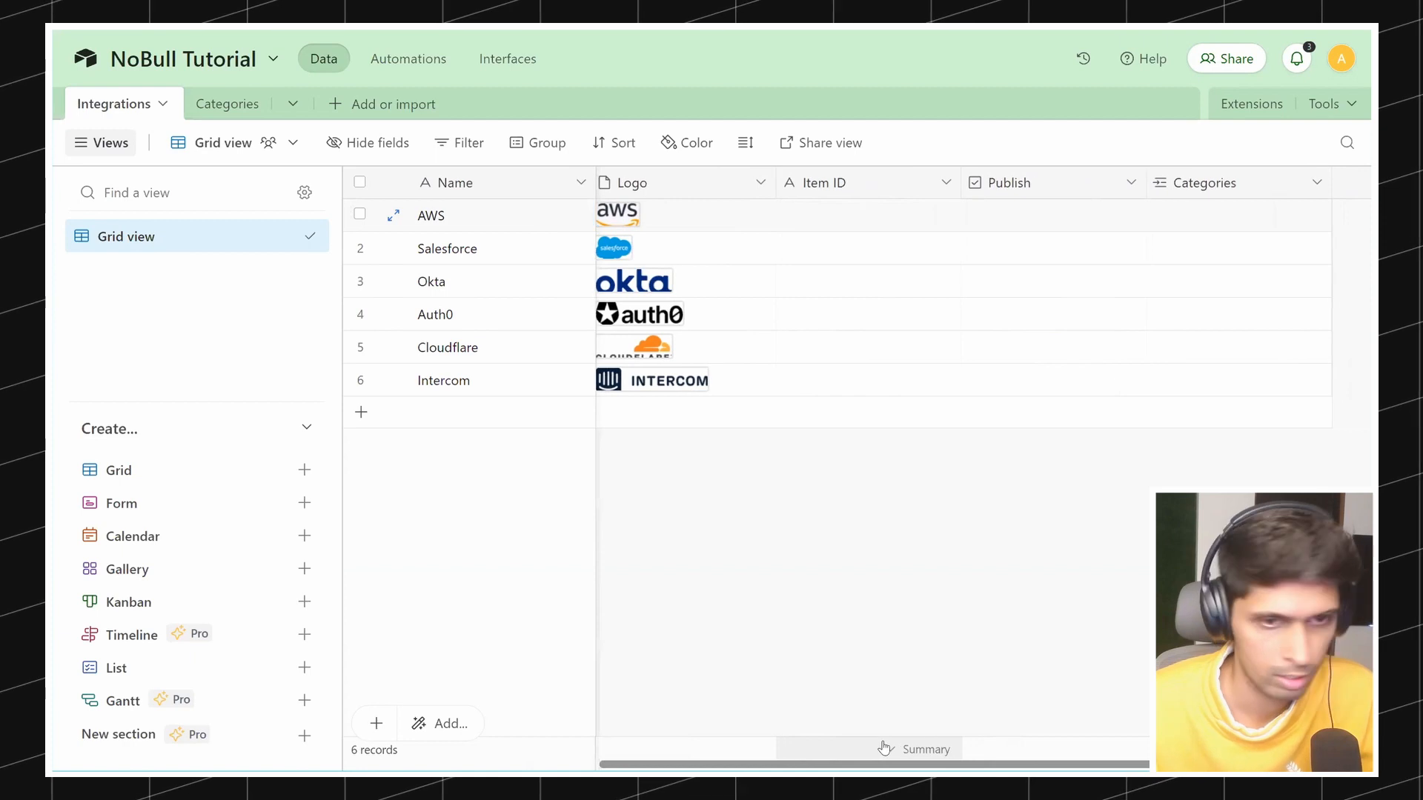
pyautogui.click(239, 108)
pyautogui.click(460, 211)
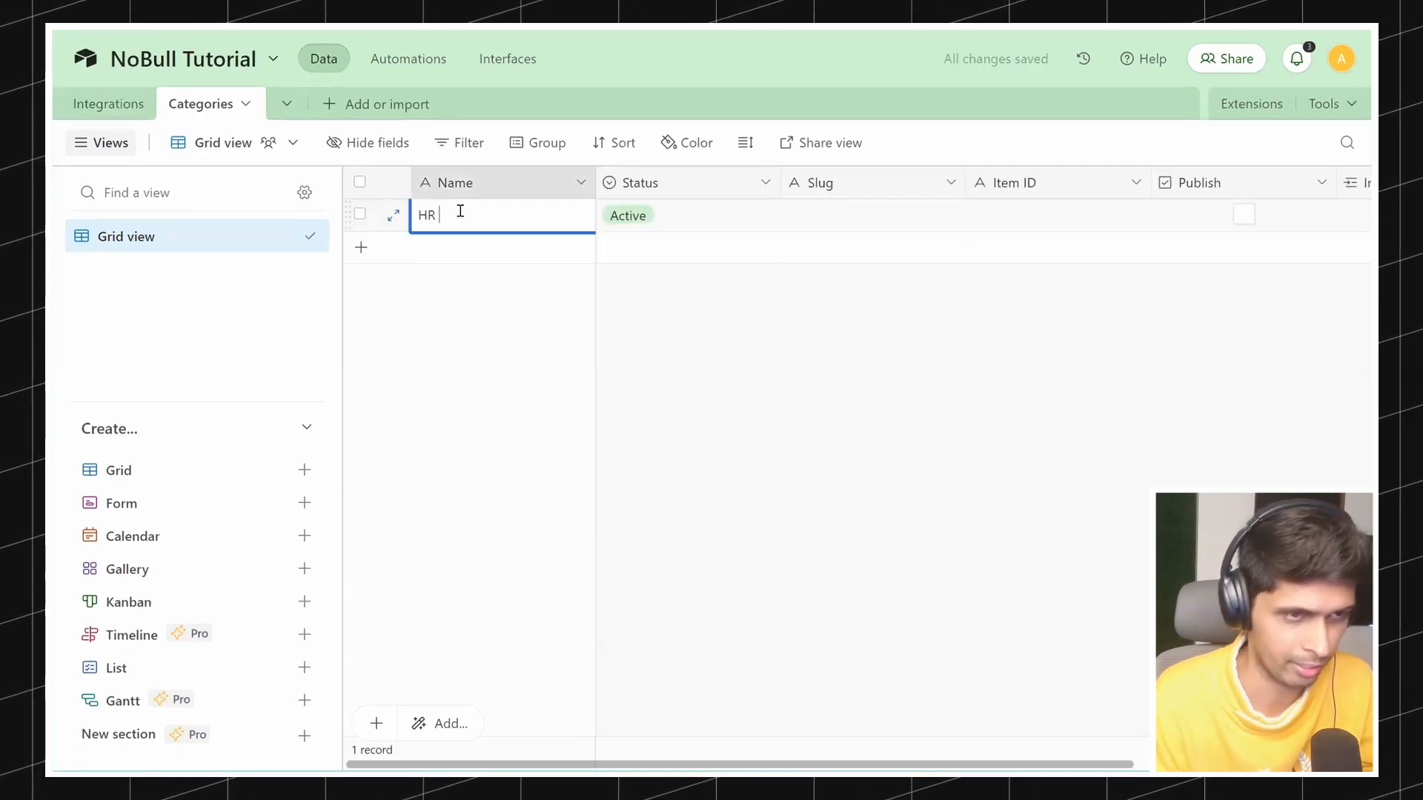
pyautogui.click(448, 246)
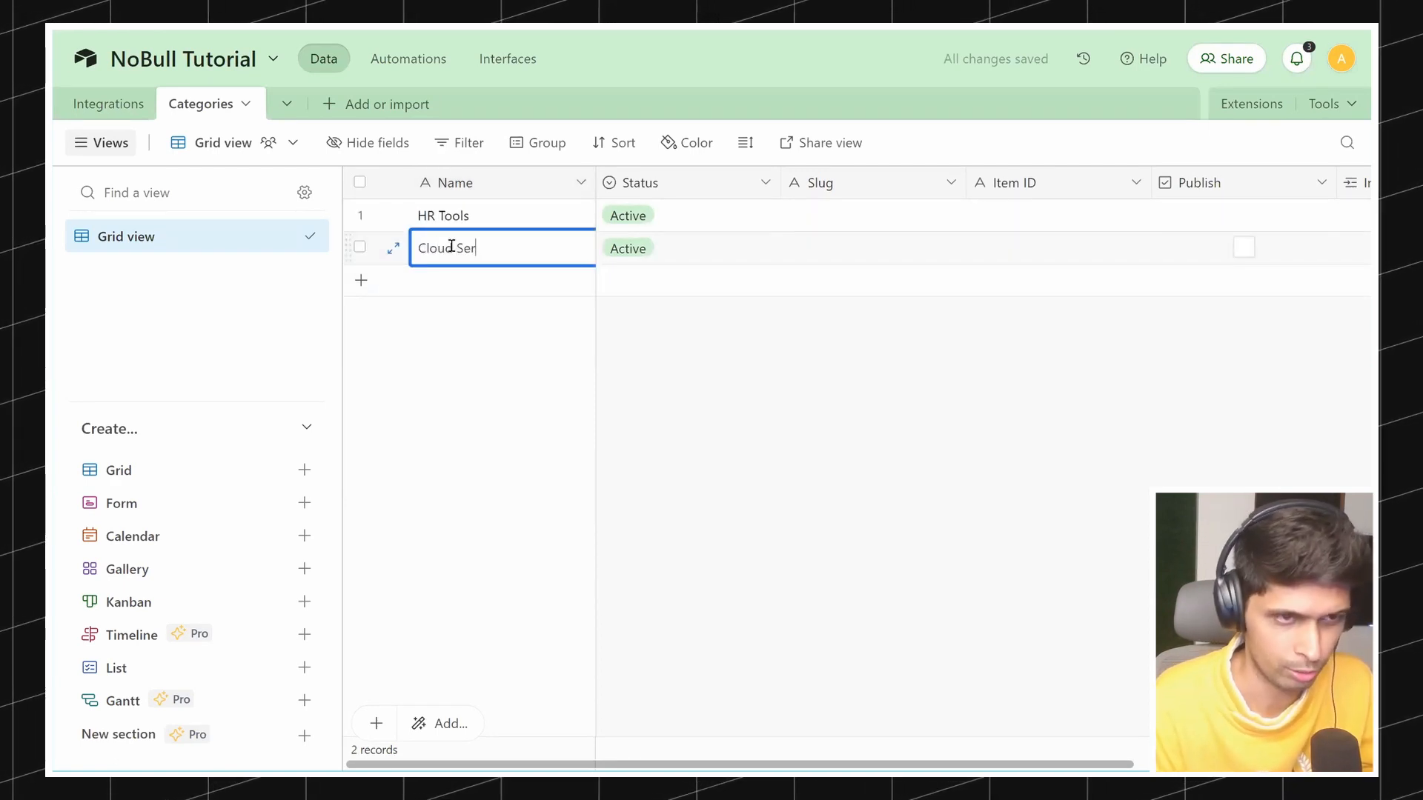
pyautogui.write('Cloud Services')
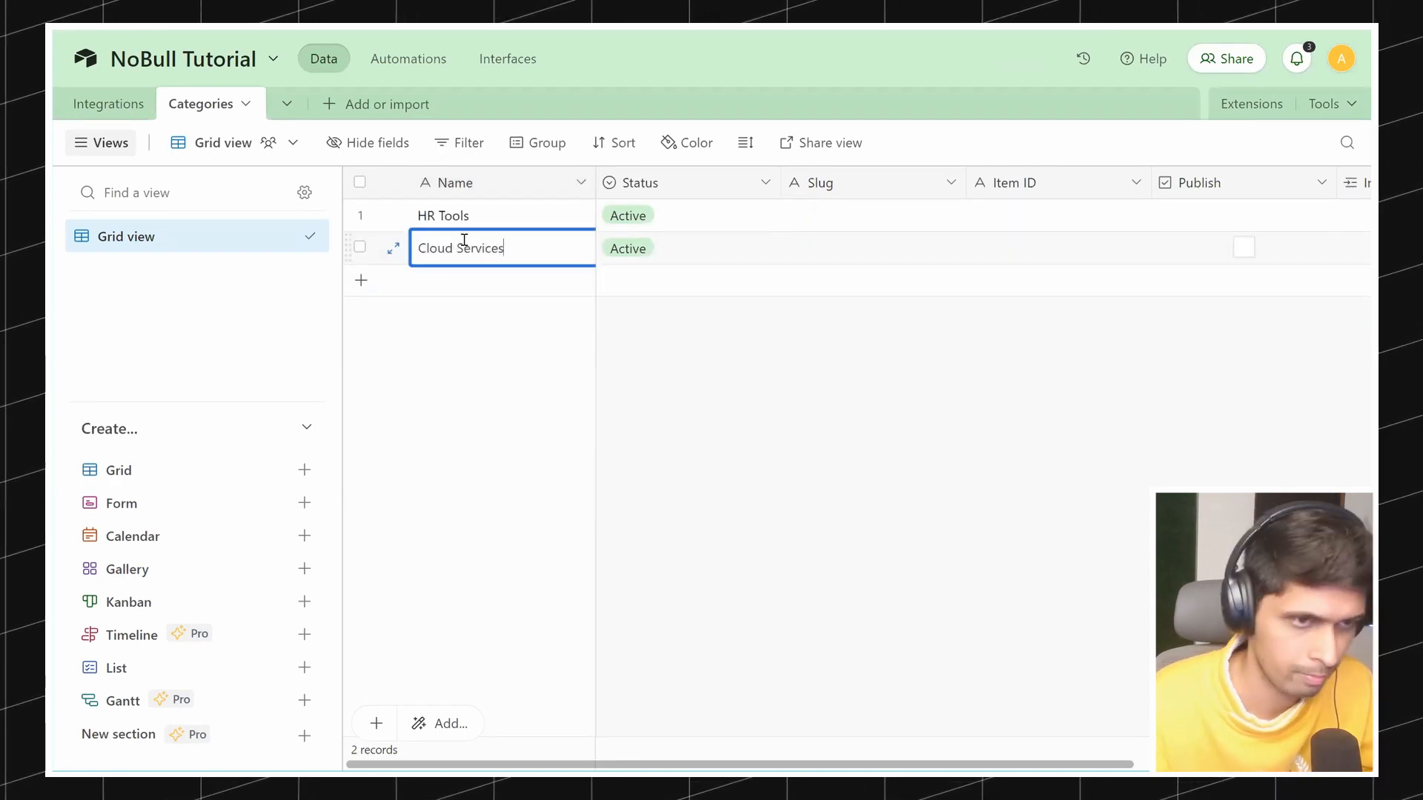
pyautogui.click(430, 284)
pyautogui.write('Analytics')
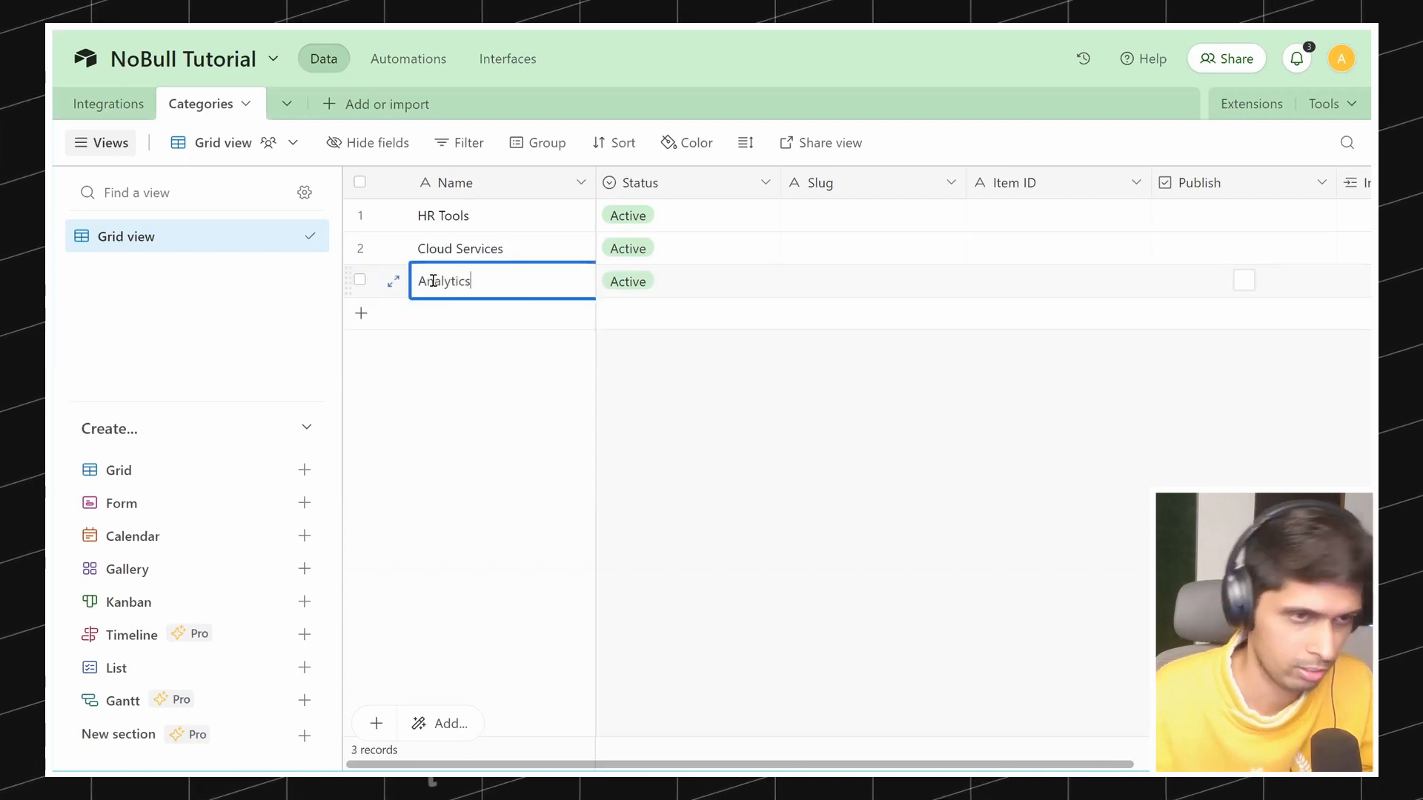
pyautogui.click(464, 360)
# Step: In the Integrations table, link AWS to the HR Tools category and Salesforce to Cloud Services and HR Tools
pyautogui.click(76, 96)
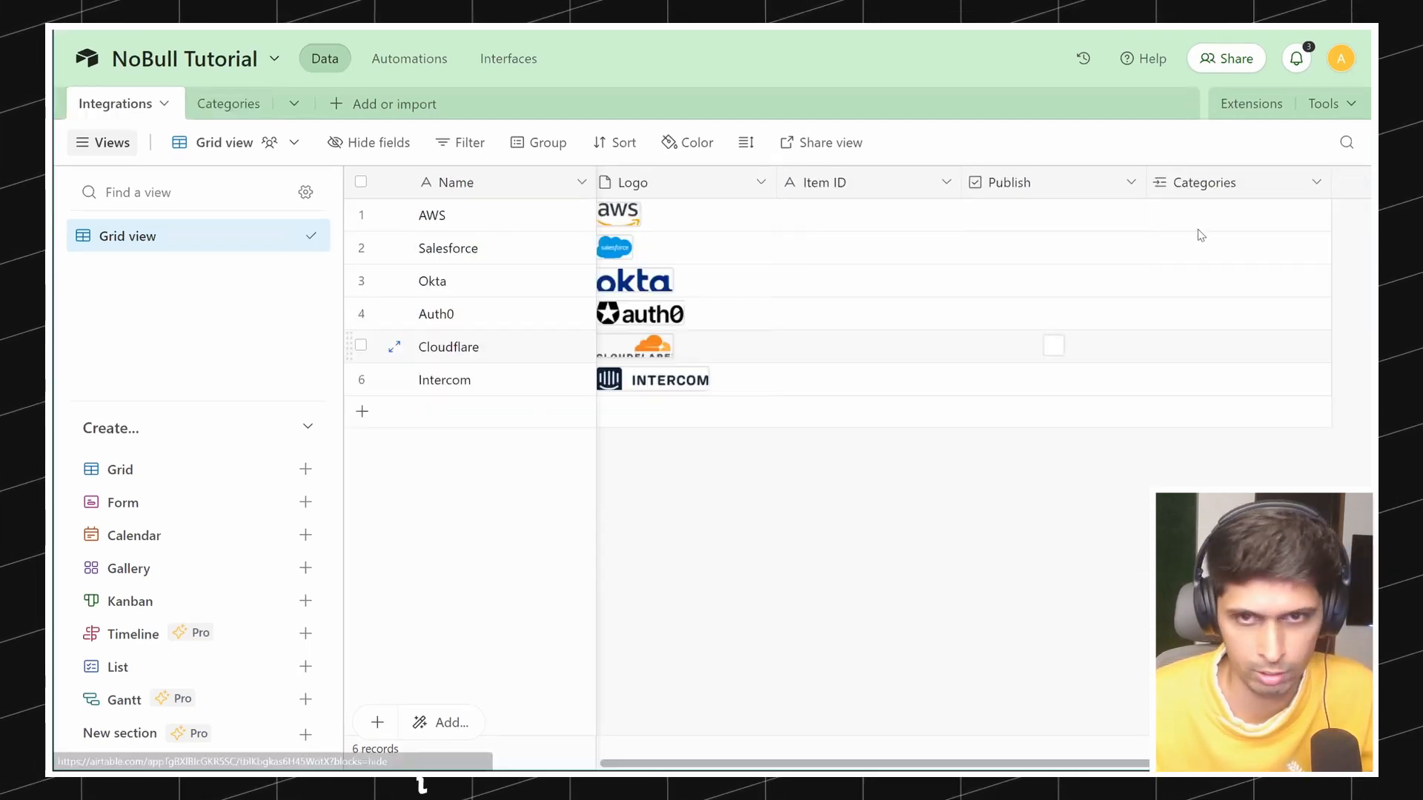
pyautogui.click(1198, 226)
pyautogui.click(1163, 215)
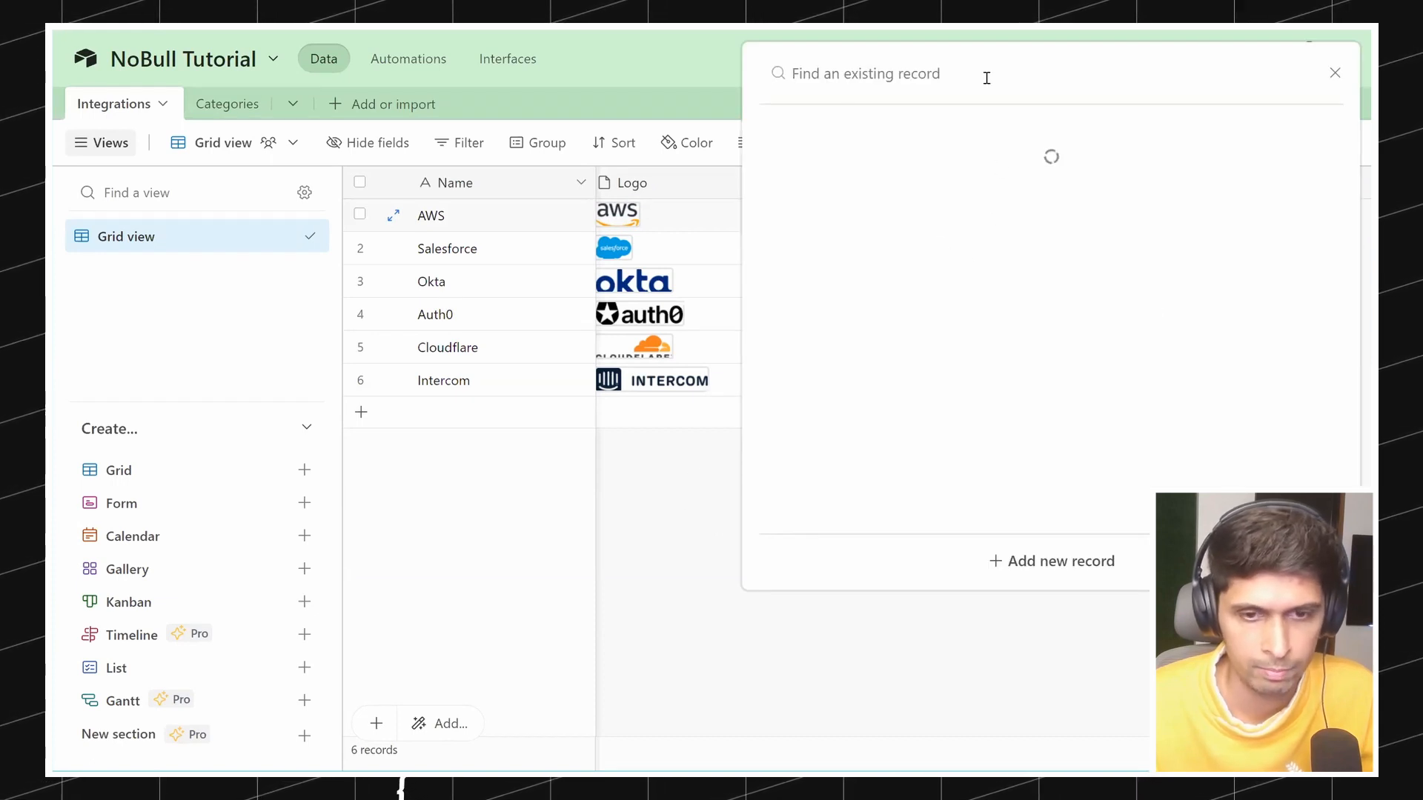
pyautogui.click(880, 178)
pyautogui.click(1194, 255)
pyautogui.click(1169, 249)
pyautogui.click(843, 249)
pyautogui.click(1281, 247)
pyautogui.click(835, 190)
# Step: Link the Okta record to the Analytics category and the Auth0 record to Cloud Services and HR Tools
pyautogui.click(1216, 293)
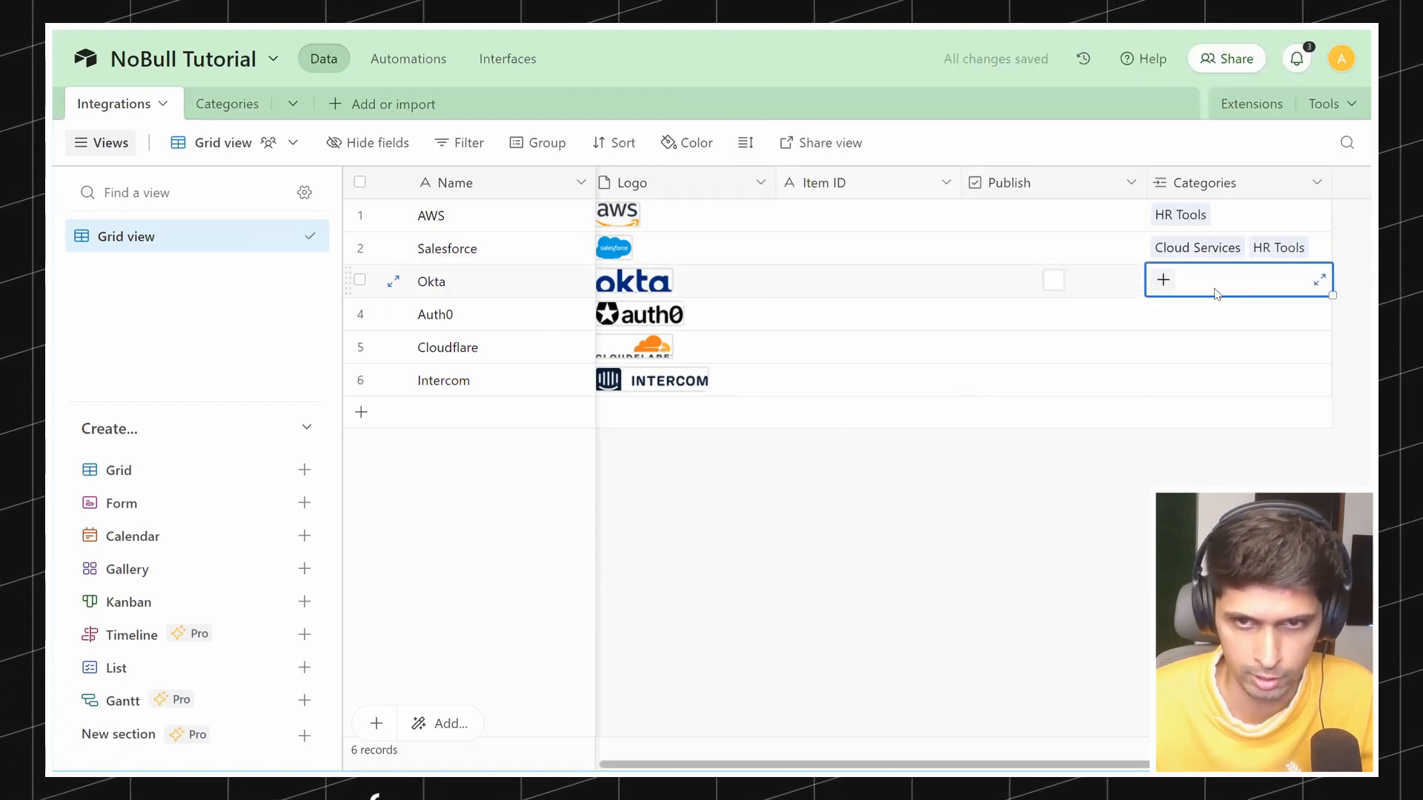
pyautogui.click(1163, 282)
pyautogui.click(1146, 372)
pyautogui.click(1249, 280)
pyautogui.click(889, 267)
pyautogui.click(1277, 311)
pyautogui.click(892, 173)
# Step: Link the Cloudflare record to the Cloud Services category and the Intercom record to HR Tools
pyautogui.click(1186, 347)
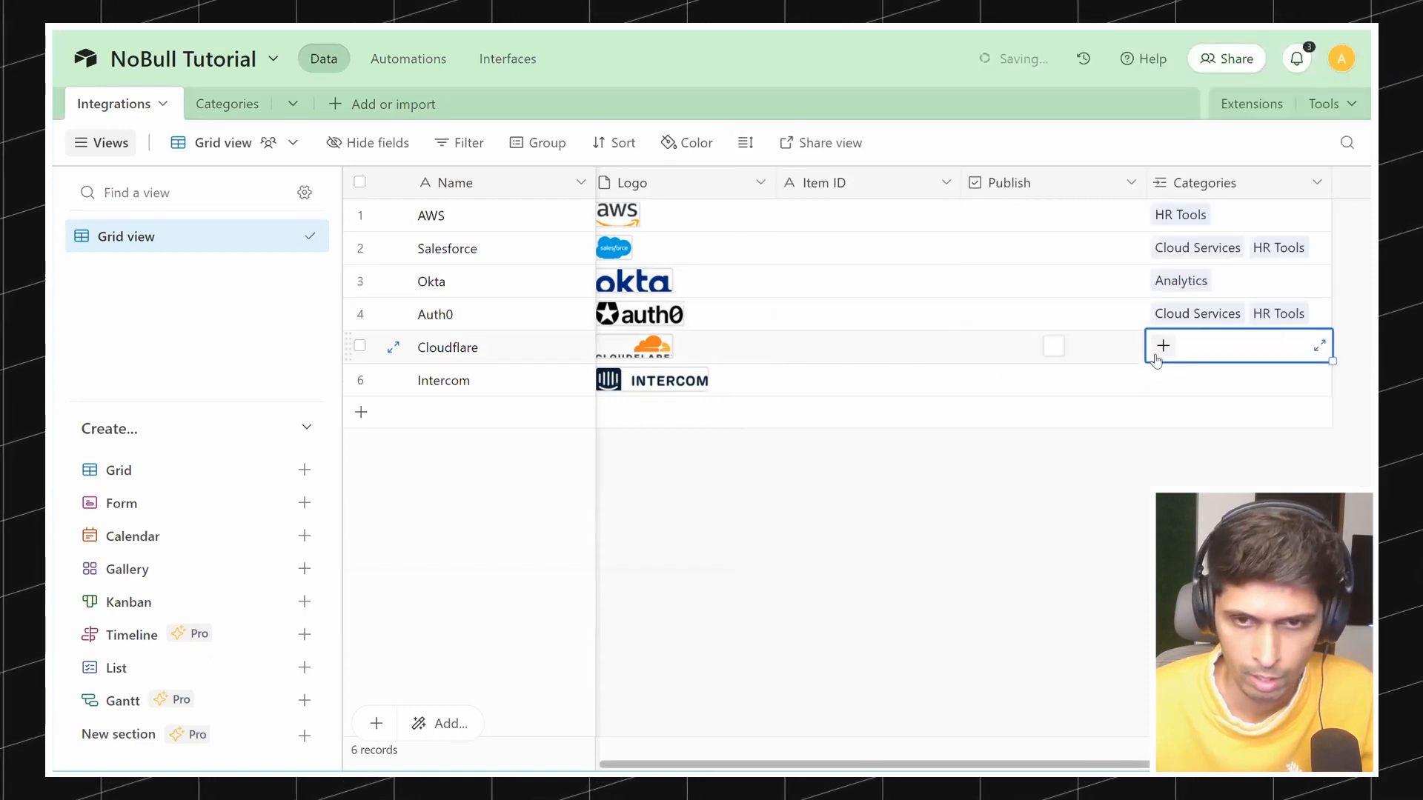
pyautogui.click(1159, 345)
pyautogui.click(860, 267)
pyautogui.click(1193, 391)
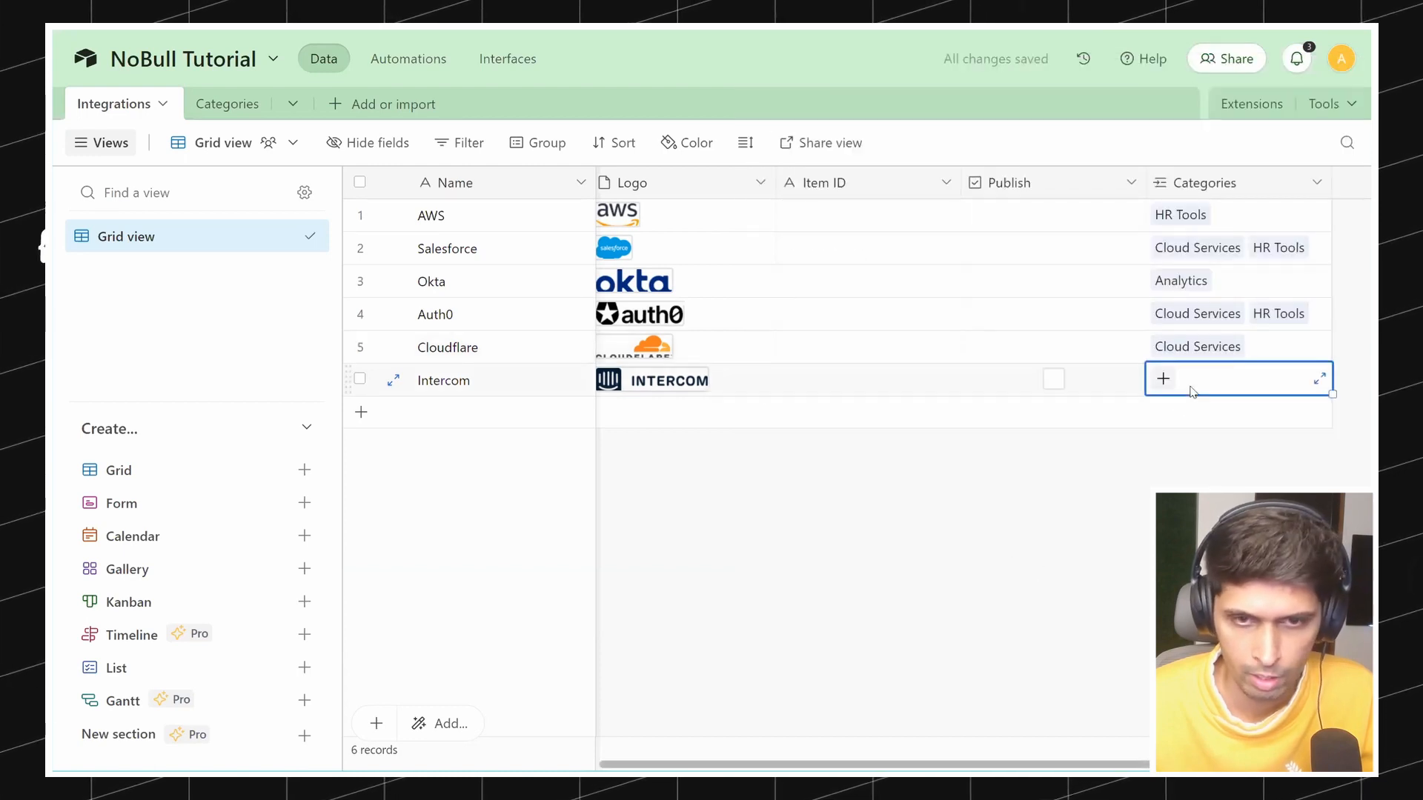
pyautogui.click(1158, 379)
pyautogui.click(892, 177)
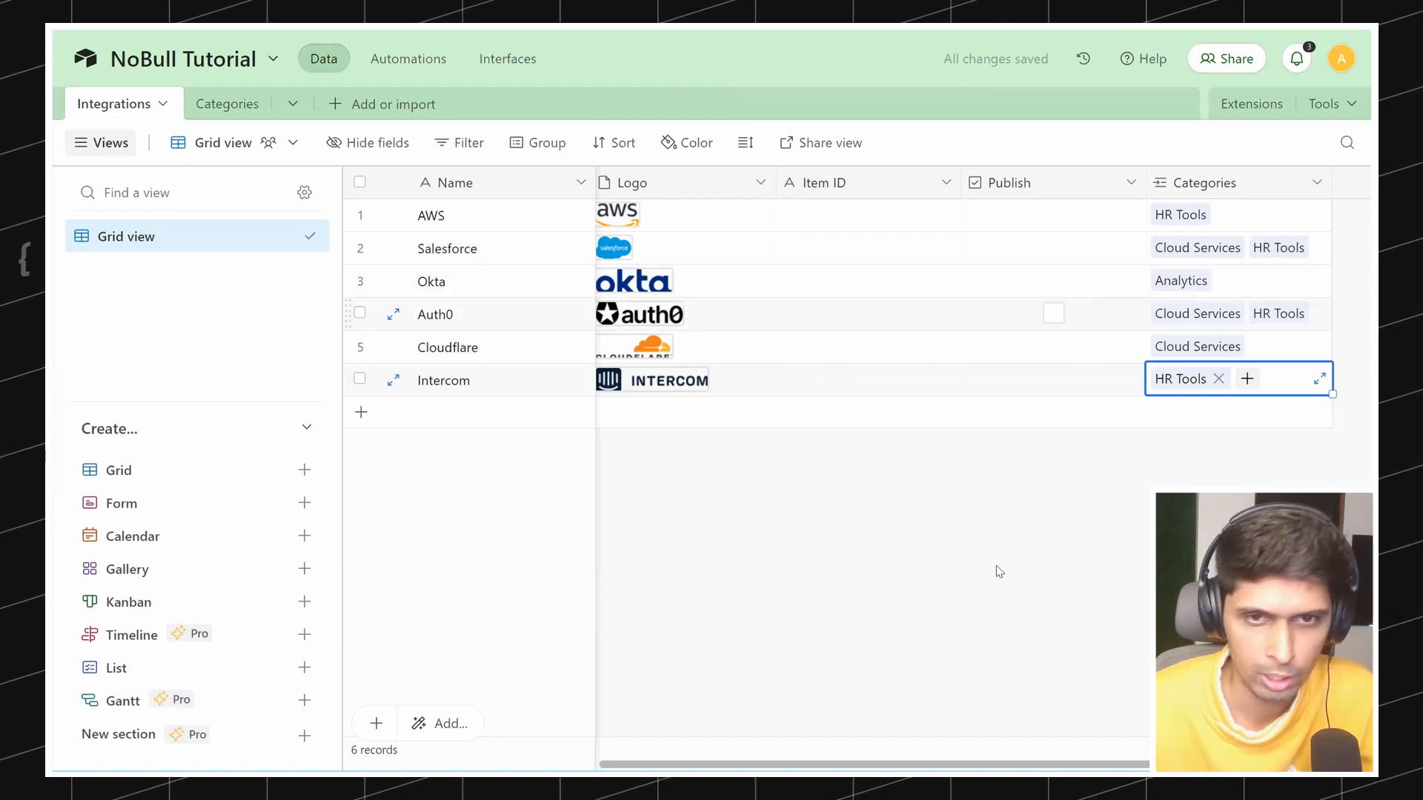
# Step: Find the Nobull Airtable extension by searching the marketplace for nobull and add it to the base
pyautogui.hscroll(-10, 726, 743)
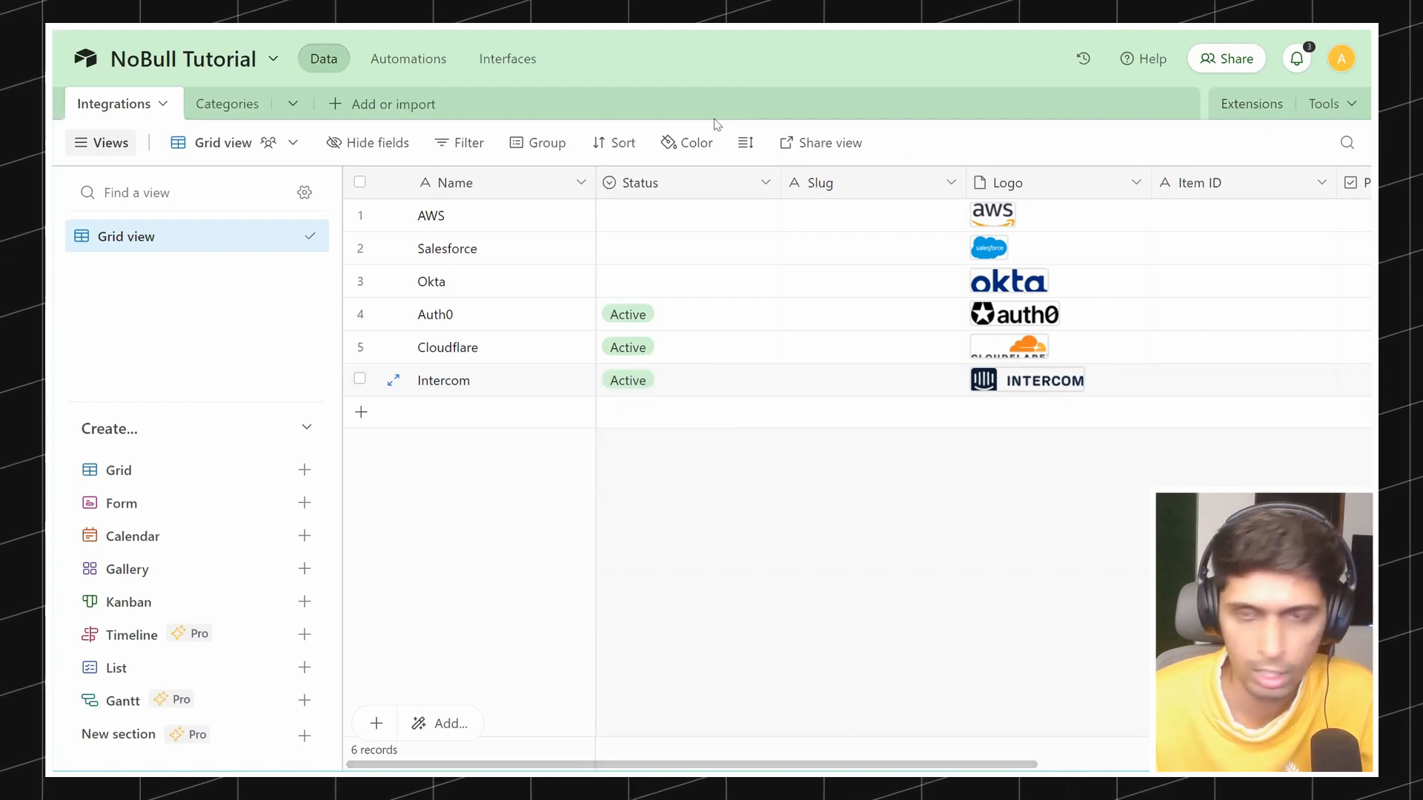
pyautogui.click(1260, 102)
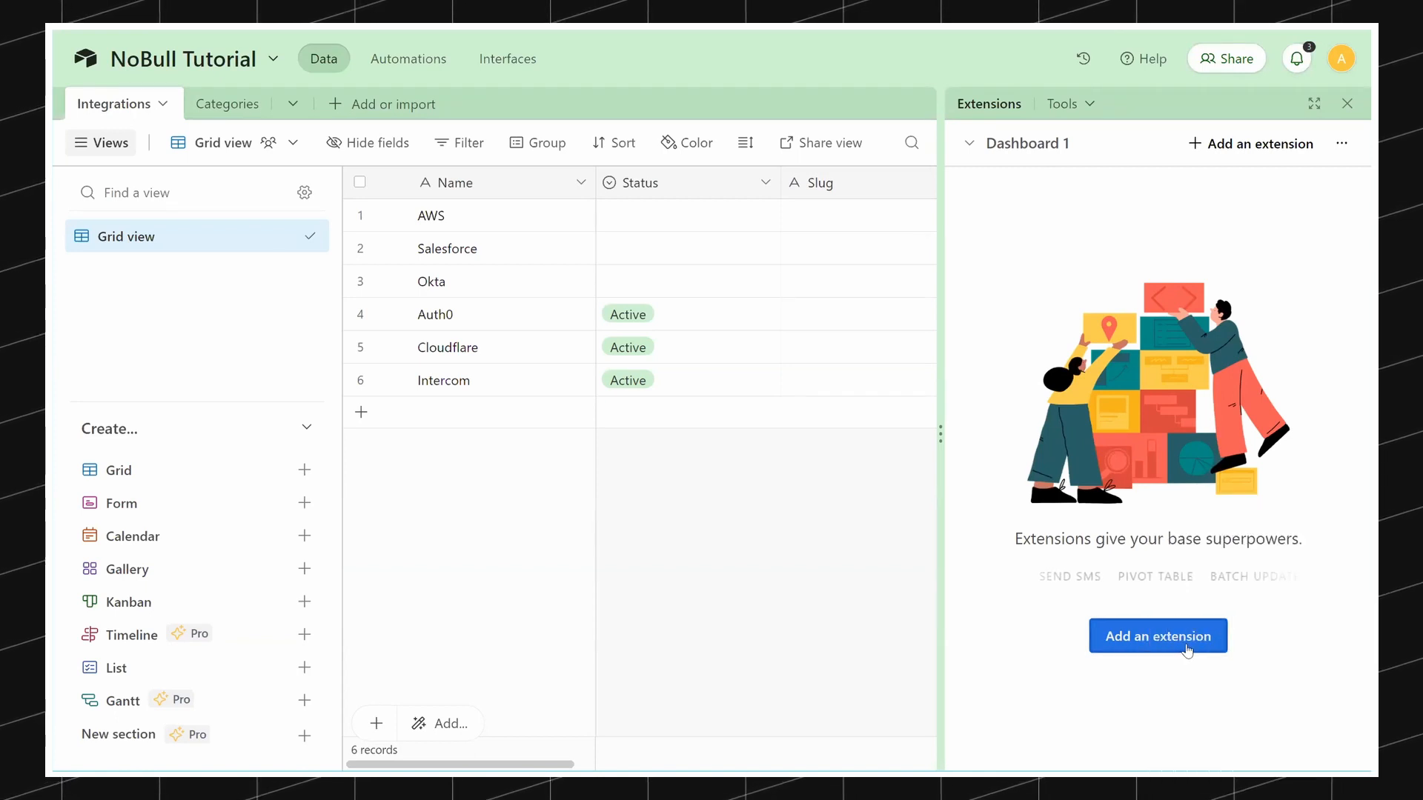
pyautogui.click(1156, 636)
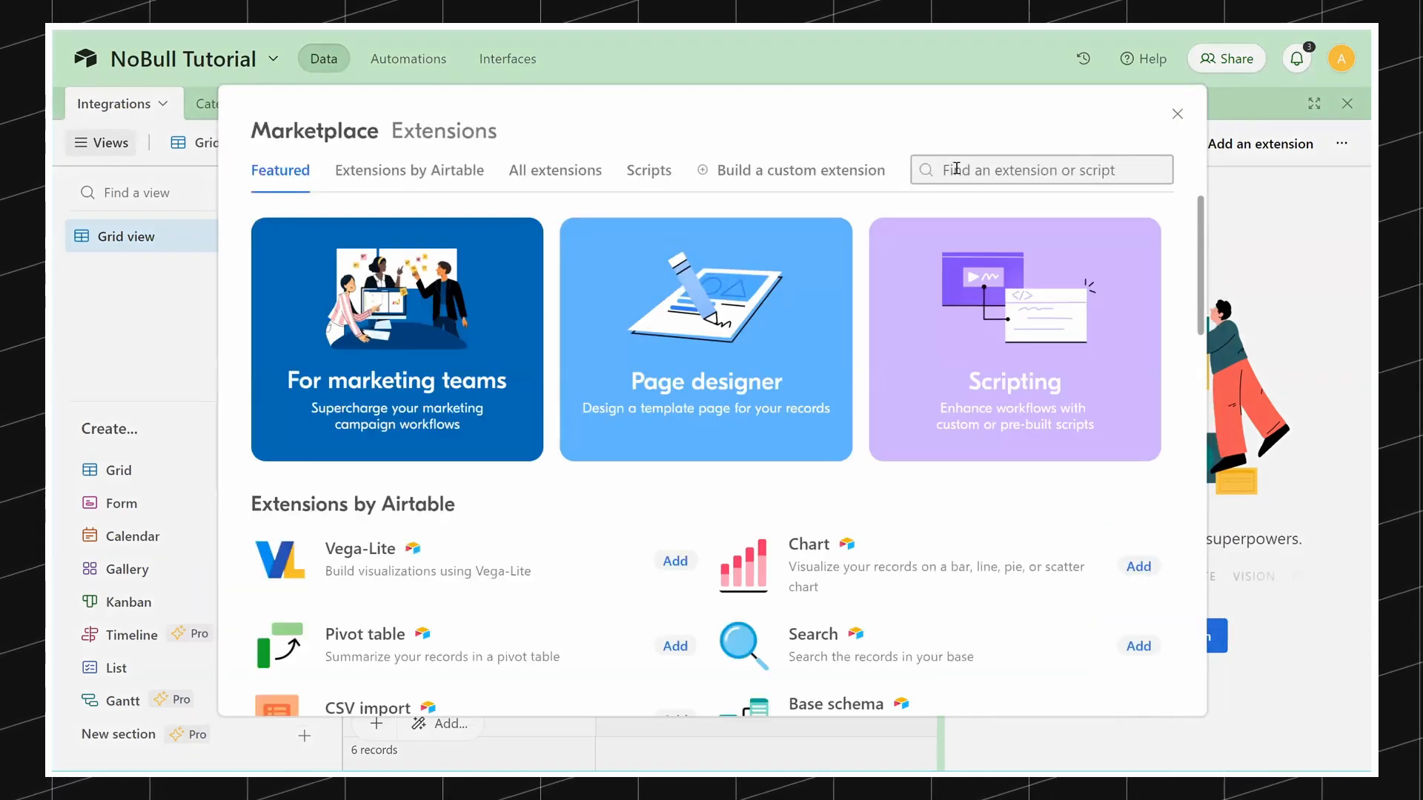
pyautogui.write('nobull')
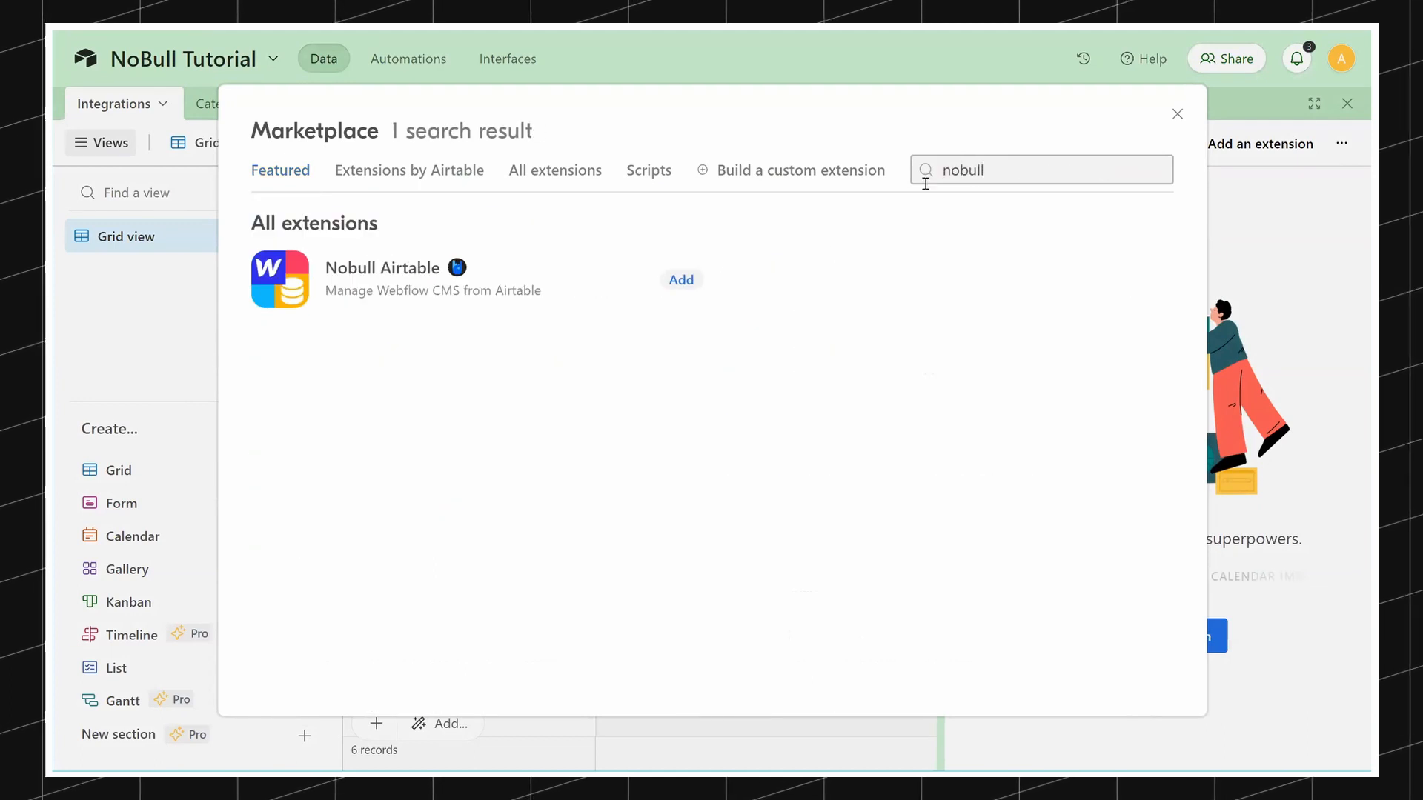
pyautogui.click(680, 280)
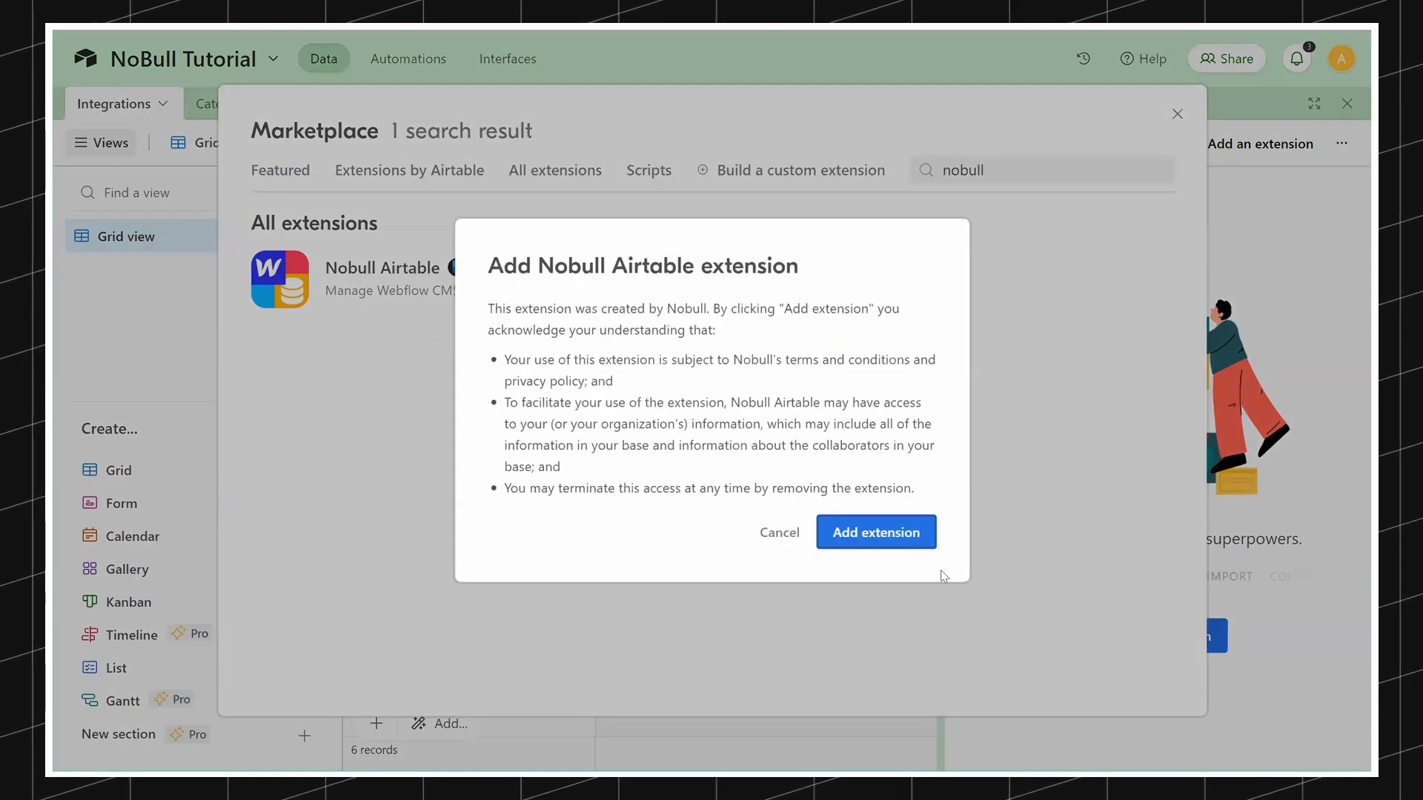
pyautogui.click(889, 534)
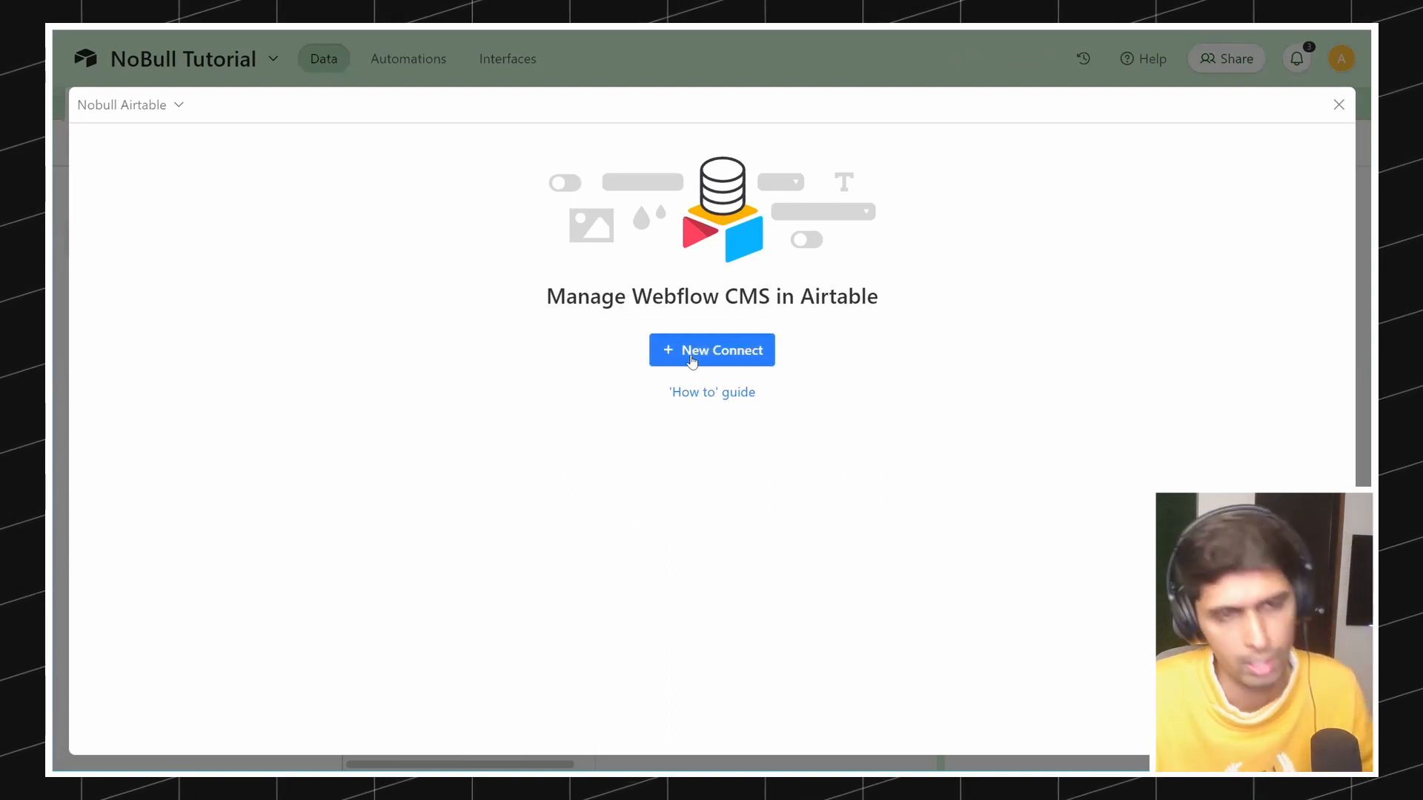
# Step: Start a new connect in the Nobull extension and authorize it by pasting and submitting the Webflow API key
pyautogui.click(733, 357)
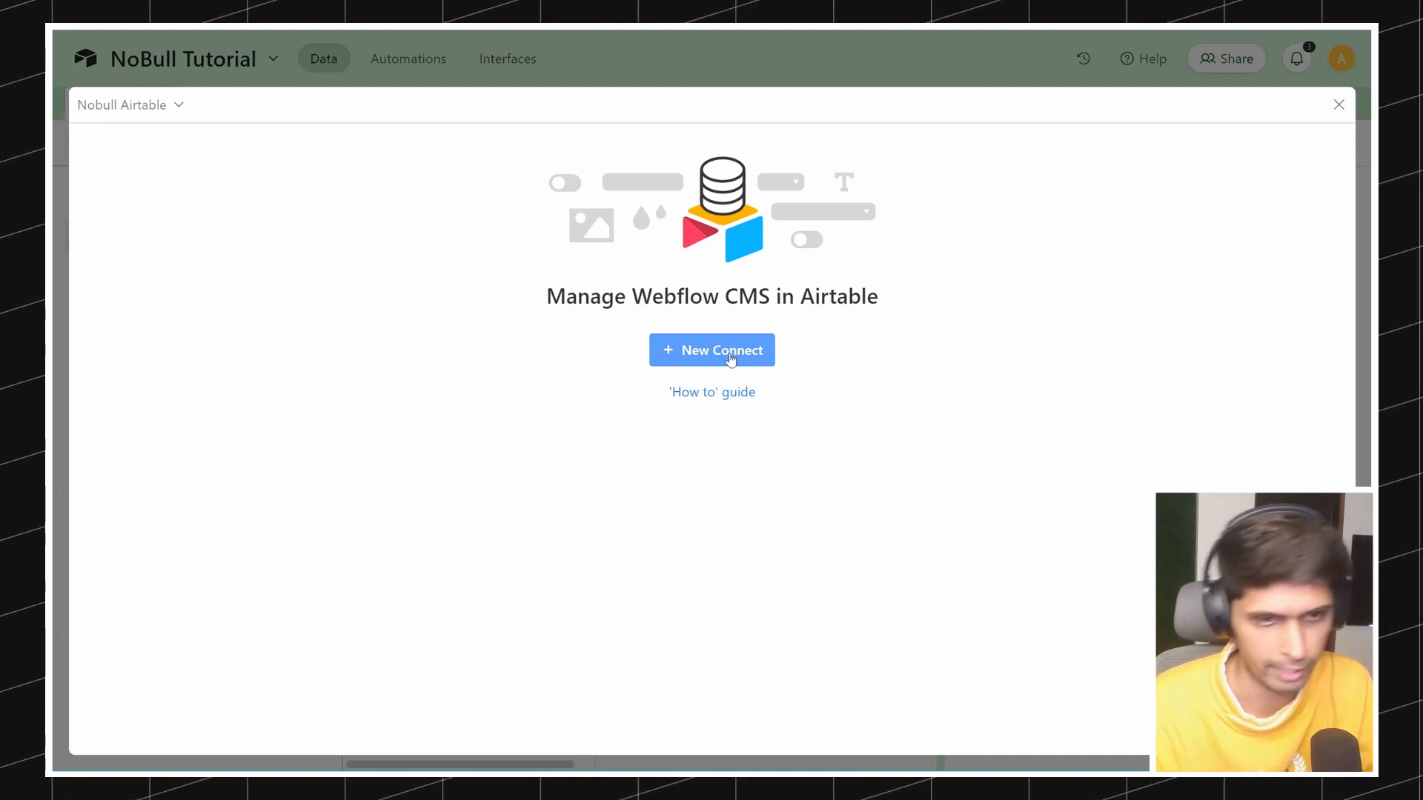
pyautogui.click(731, 358)
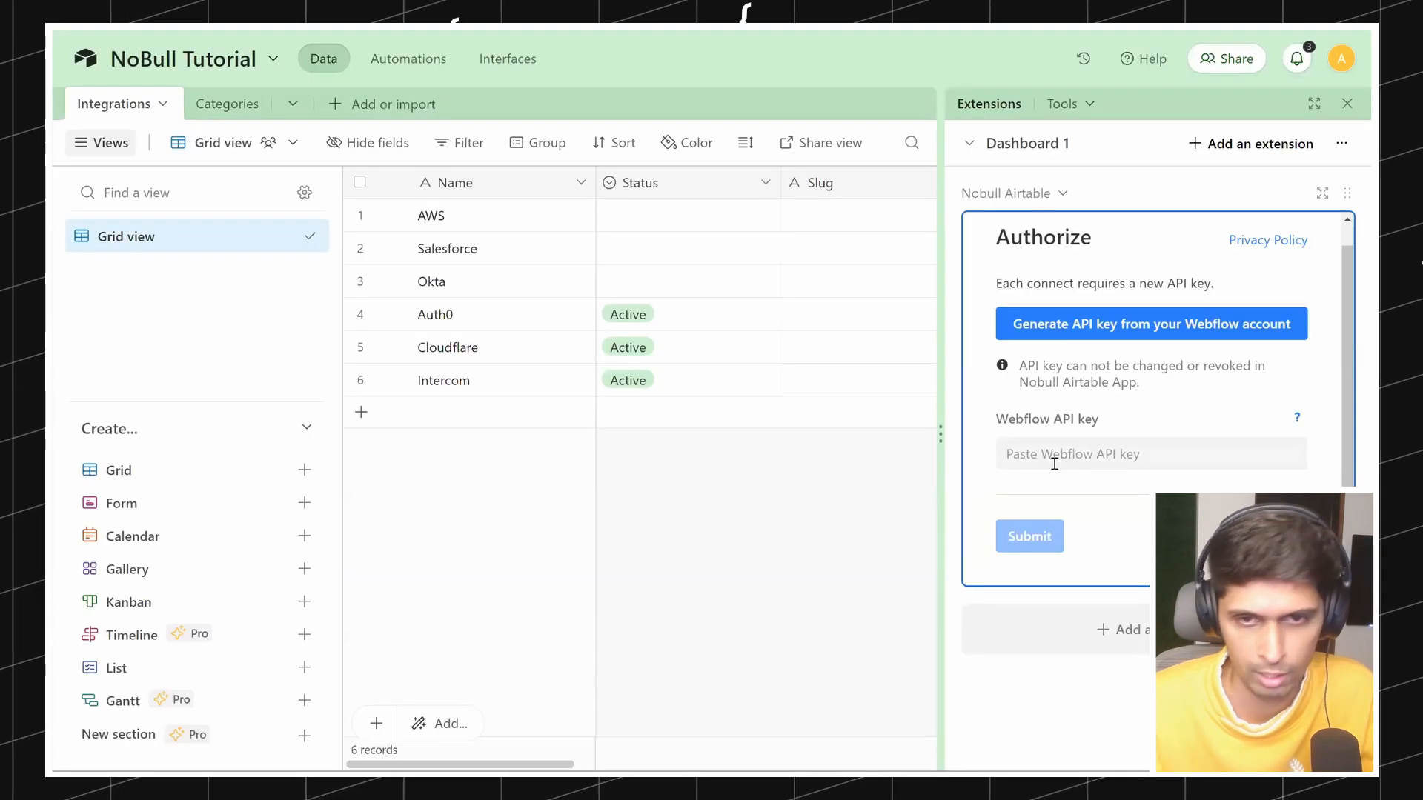
pyautogui.click(1072, 454)
pyautogui.hotkey('ctrl', 'v')
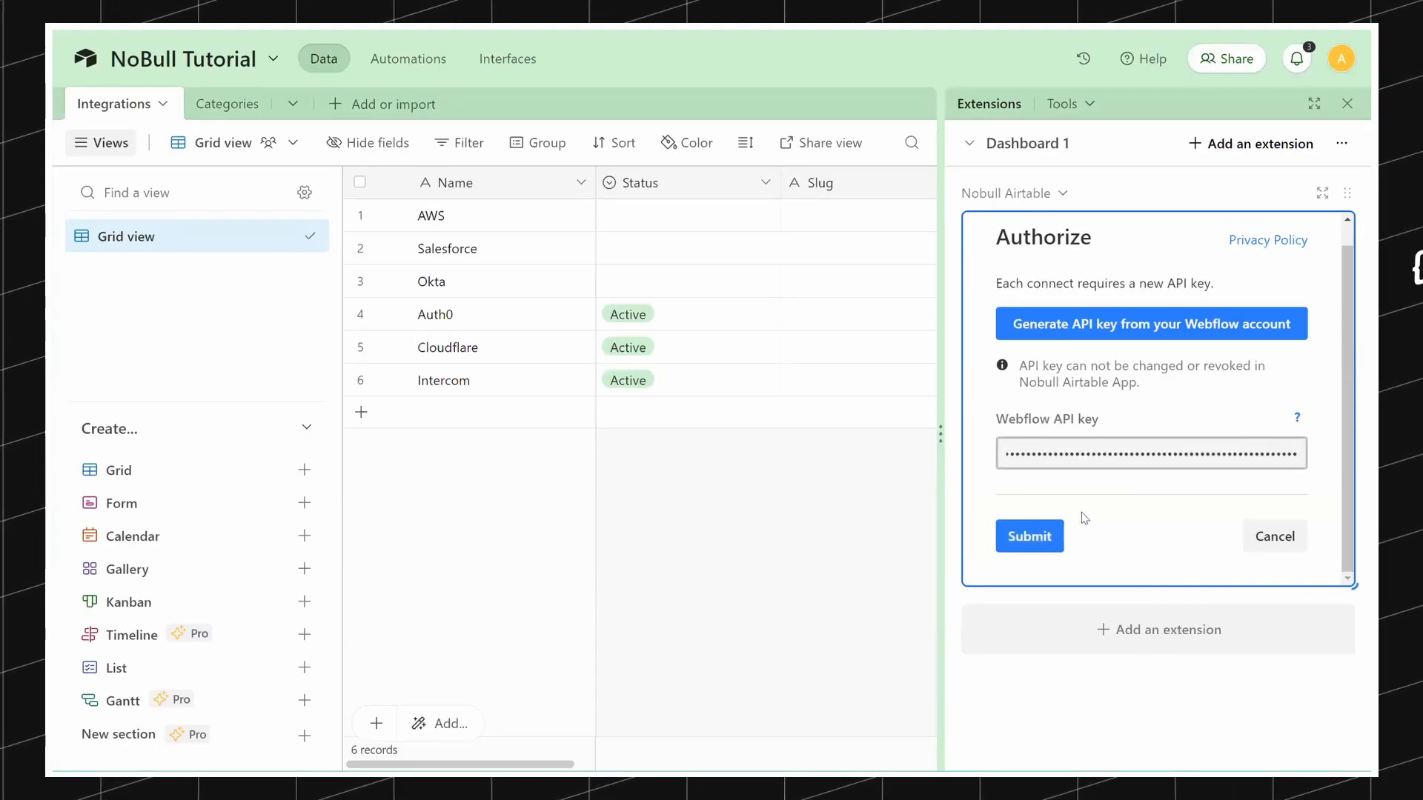
pyautogui.click(1035, 536)
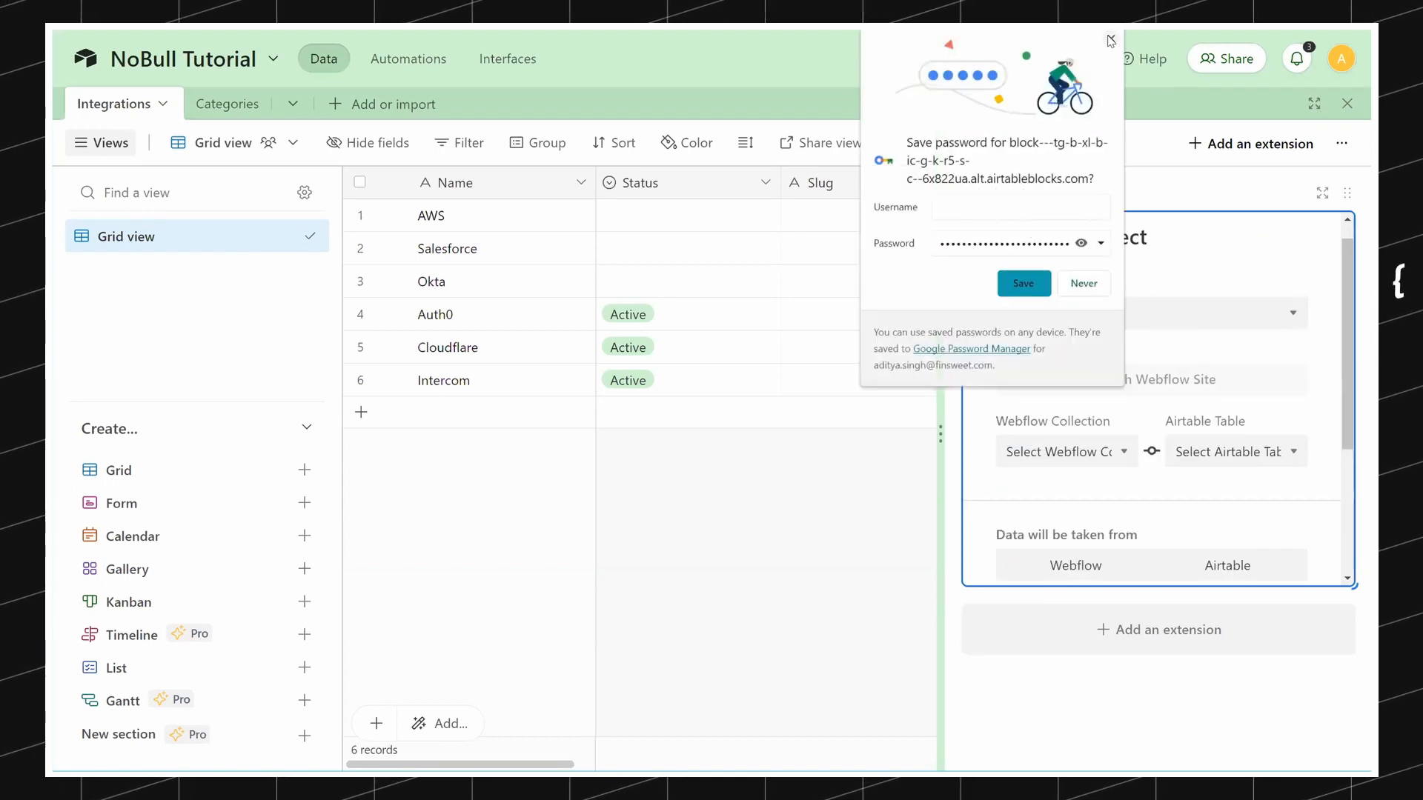
pyautogui.click(1033, 287)
# Step: Widen the extension area and select NoBull Airtable F+ Tutorial as the connect's Webflow site
pyautogui.moveTo(942, 265); pyautogui.dragTo(763, 353)
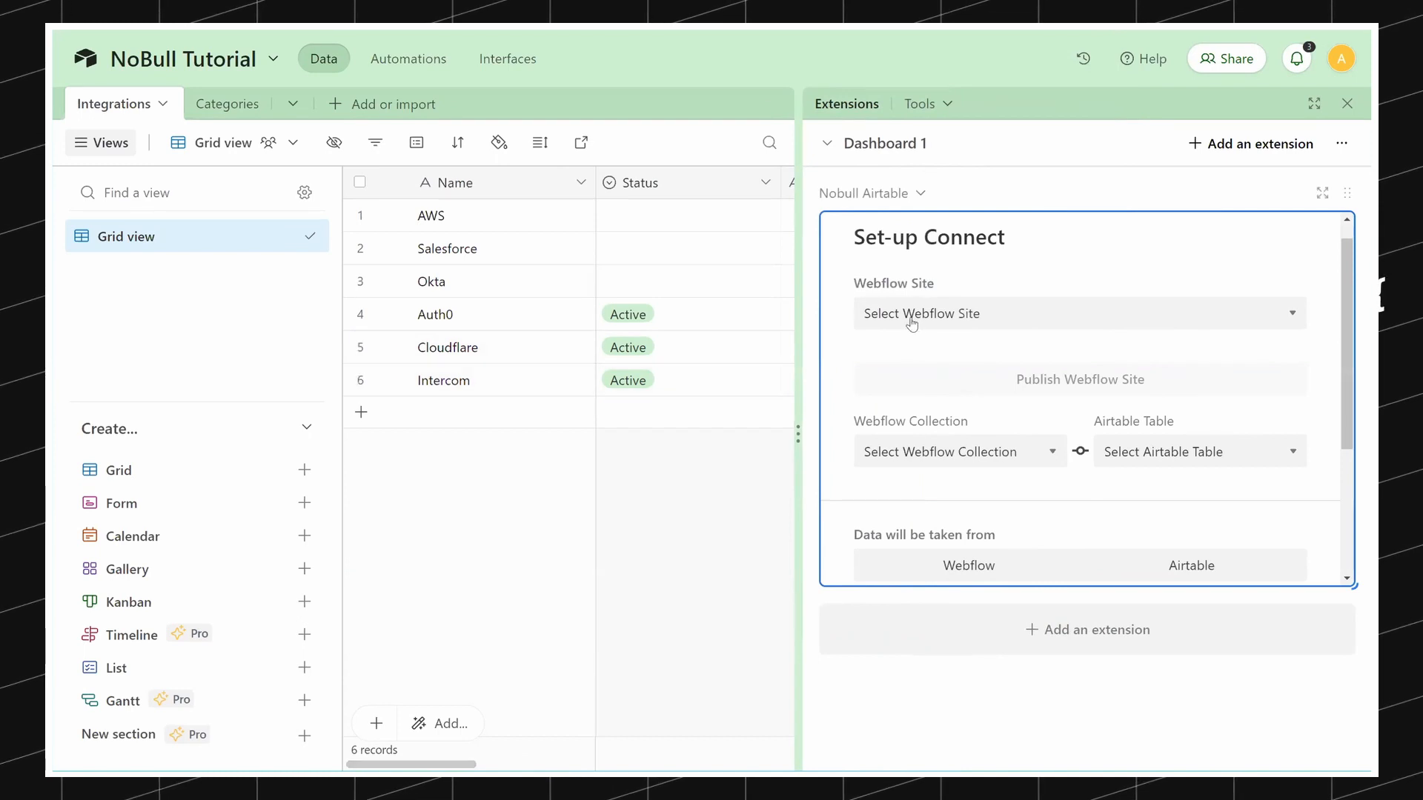
pyautogui.scroll(-3, 912, 324)
pyautogui.scroll(3, 926, 333)
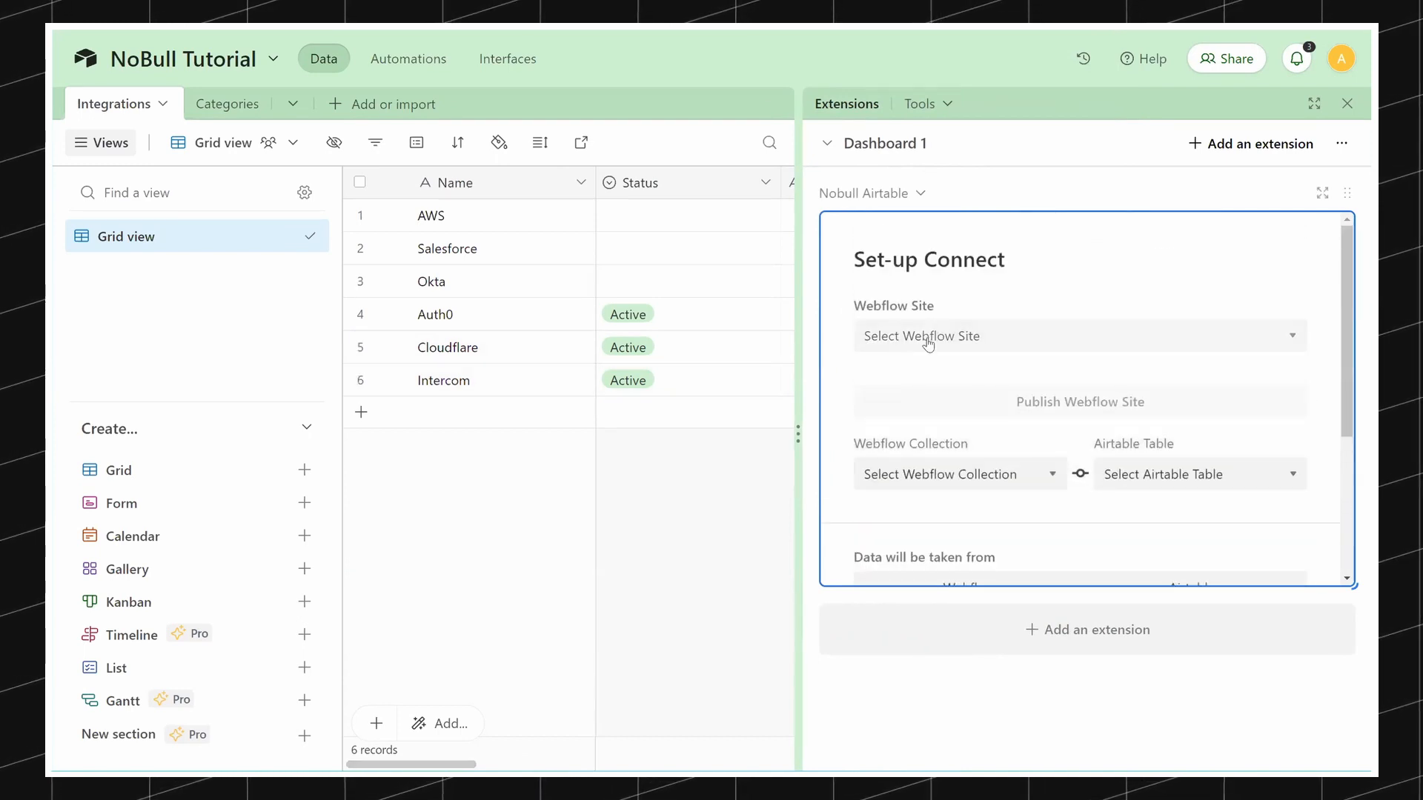
pyautogui.click(928, 341)
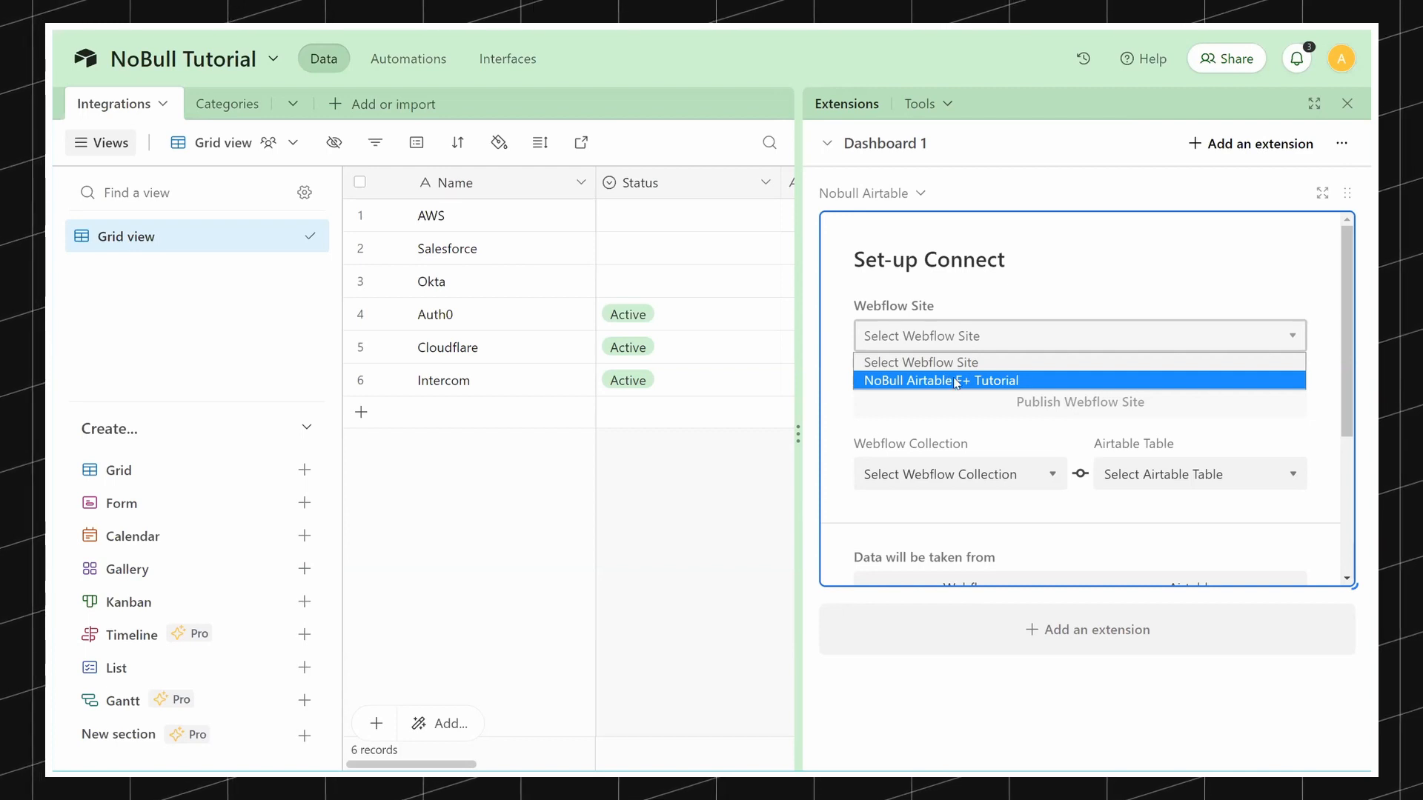
pyautogui.click(953, 382)
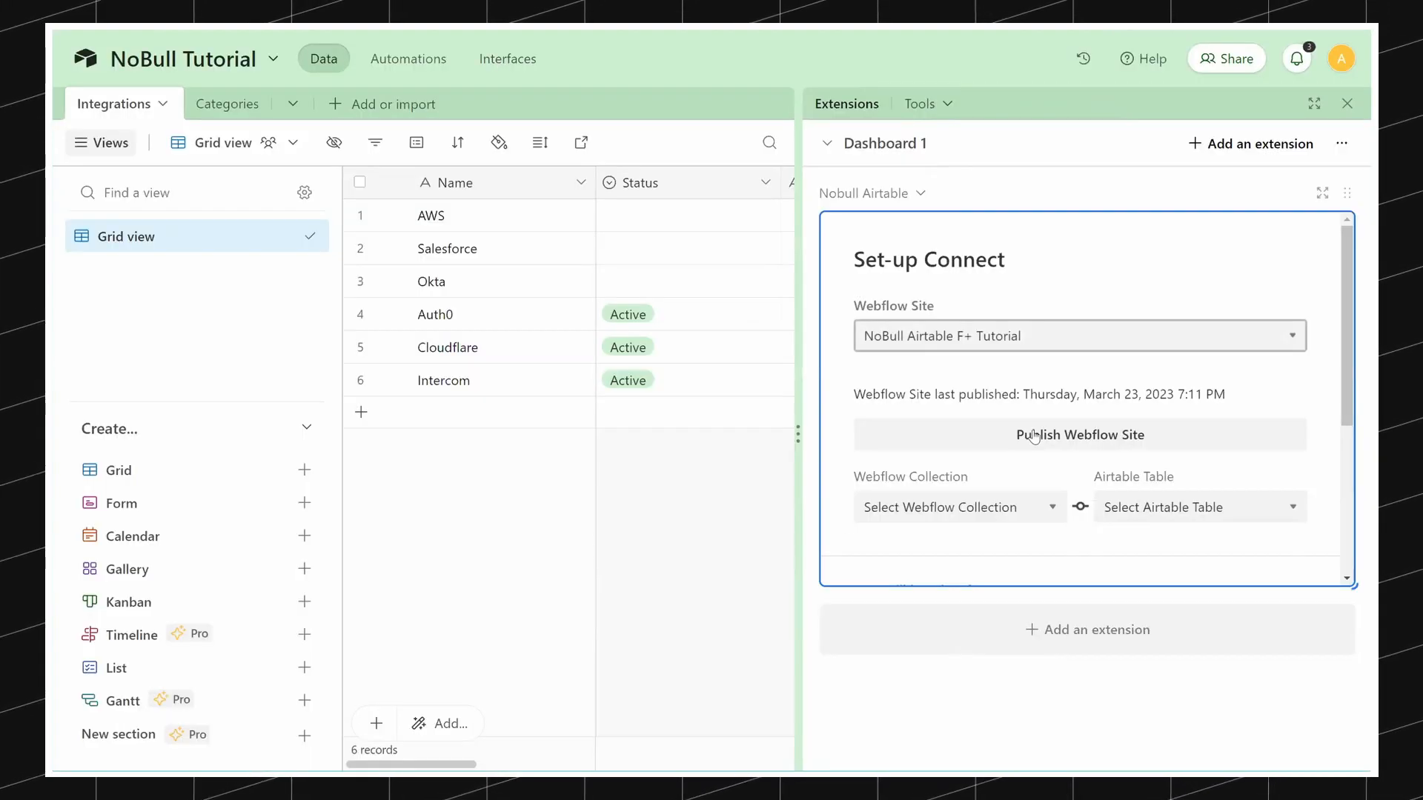
# Step: Pair the Webflow collection Integrations with the Airtable table Integrations in the connect setup
pyautogui.scroll(-1, 1034, 436)
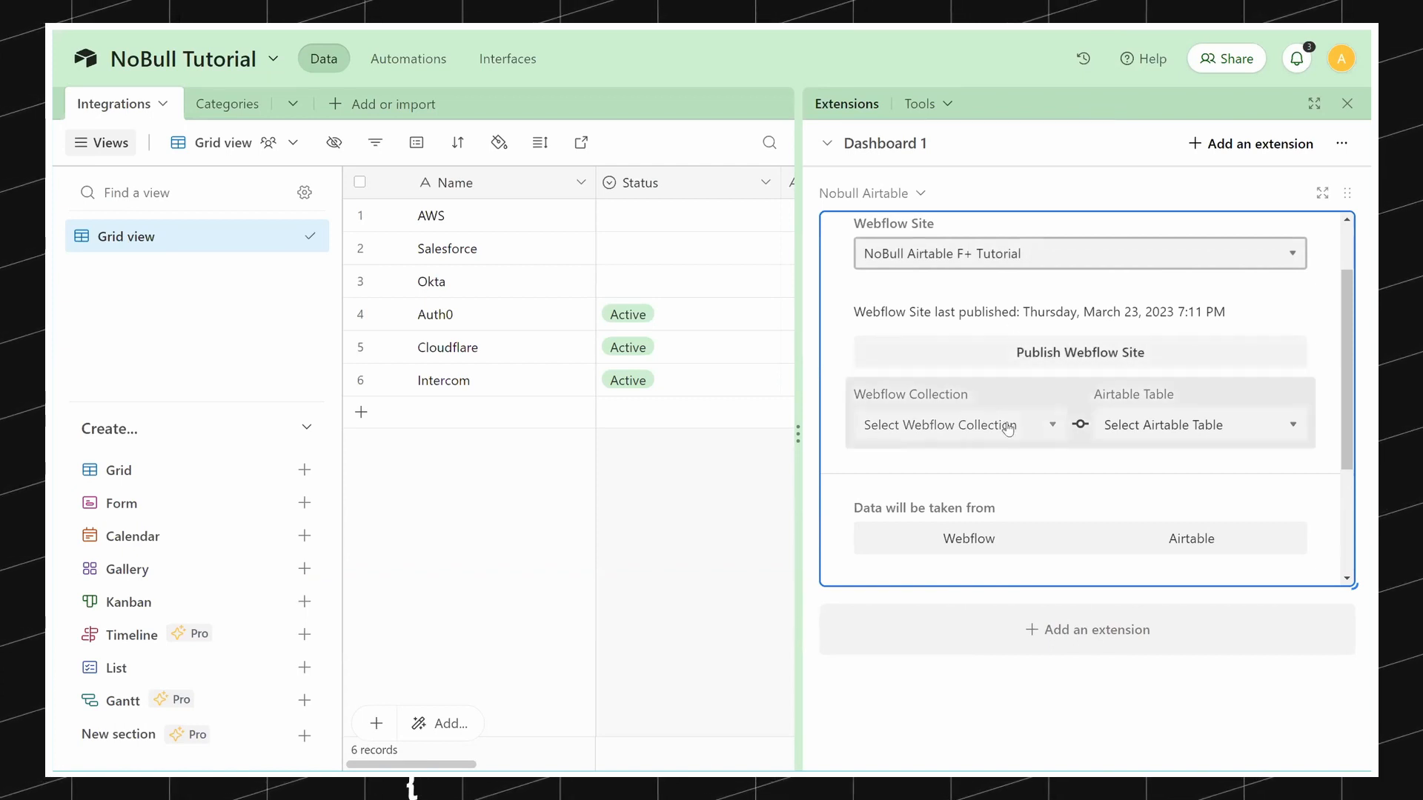
pyautogui.scroll(-1, 1034, 363)
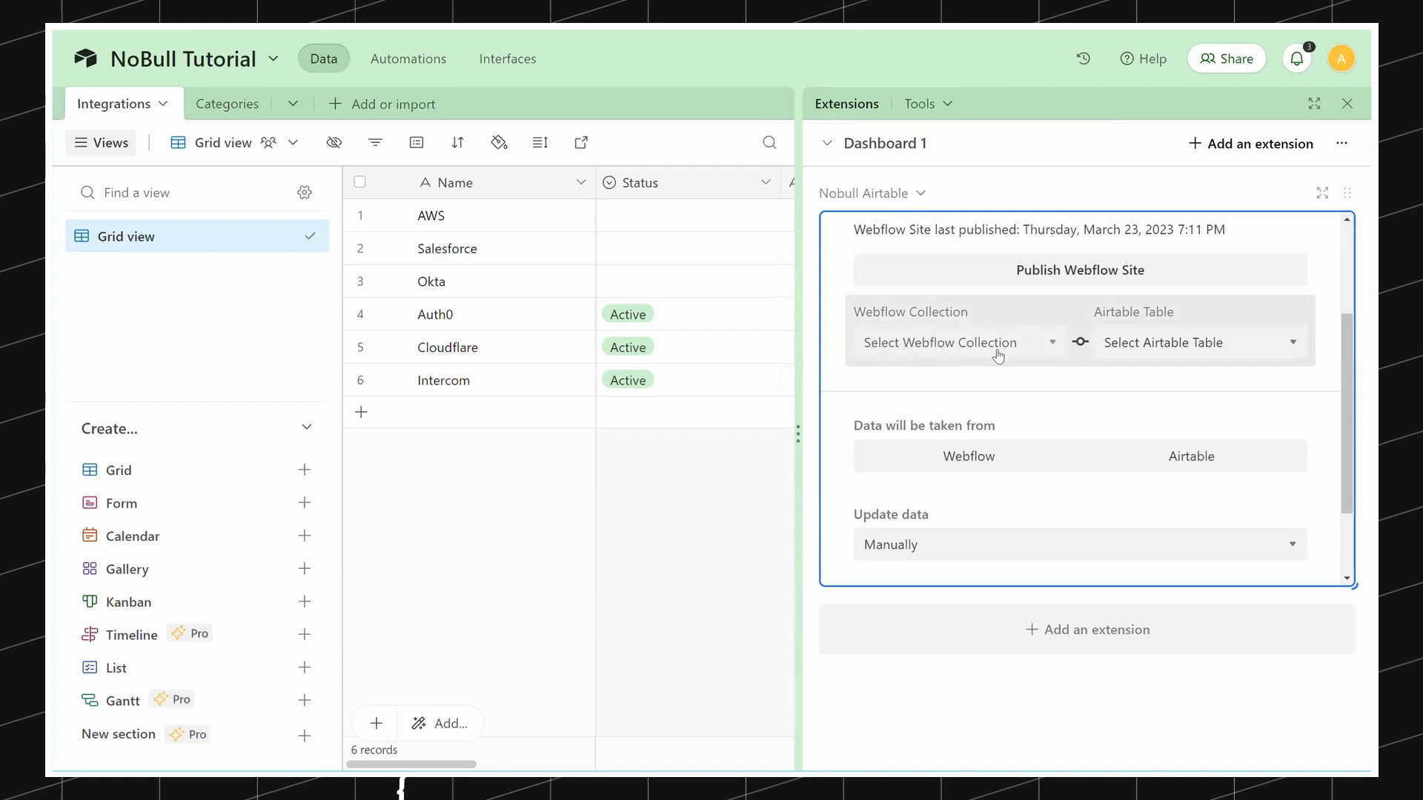
pyautogui.click(962, 330)
pyautogui.click(964, 344)
pyautogui.click(963, 345)
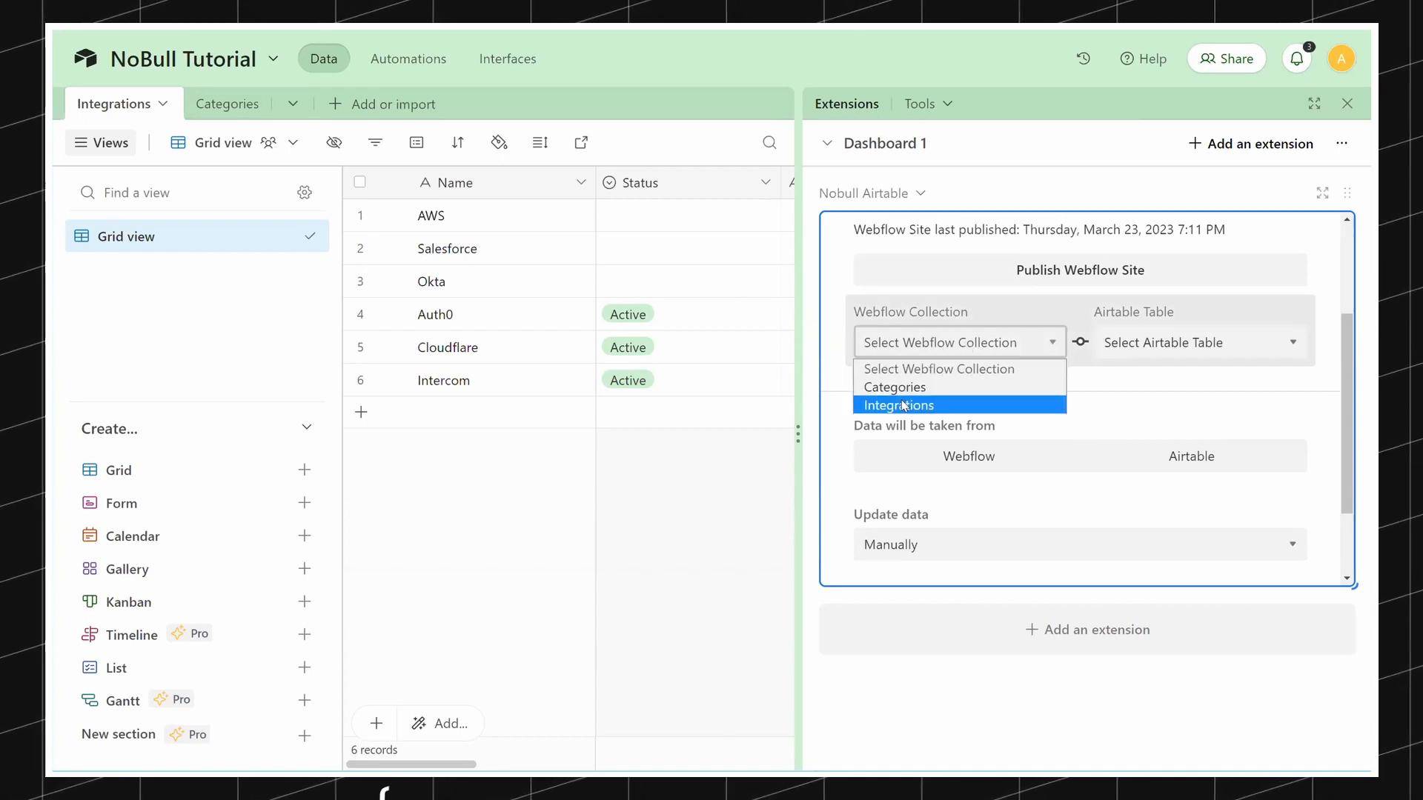
pyautogui.click(1146, 341)
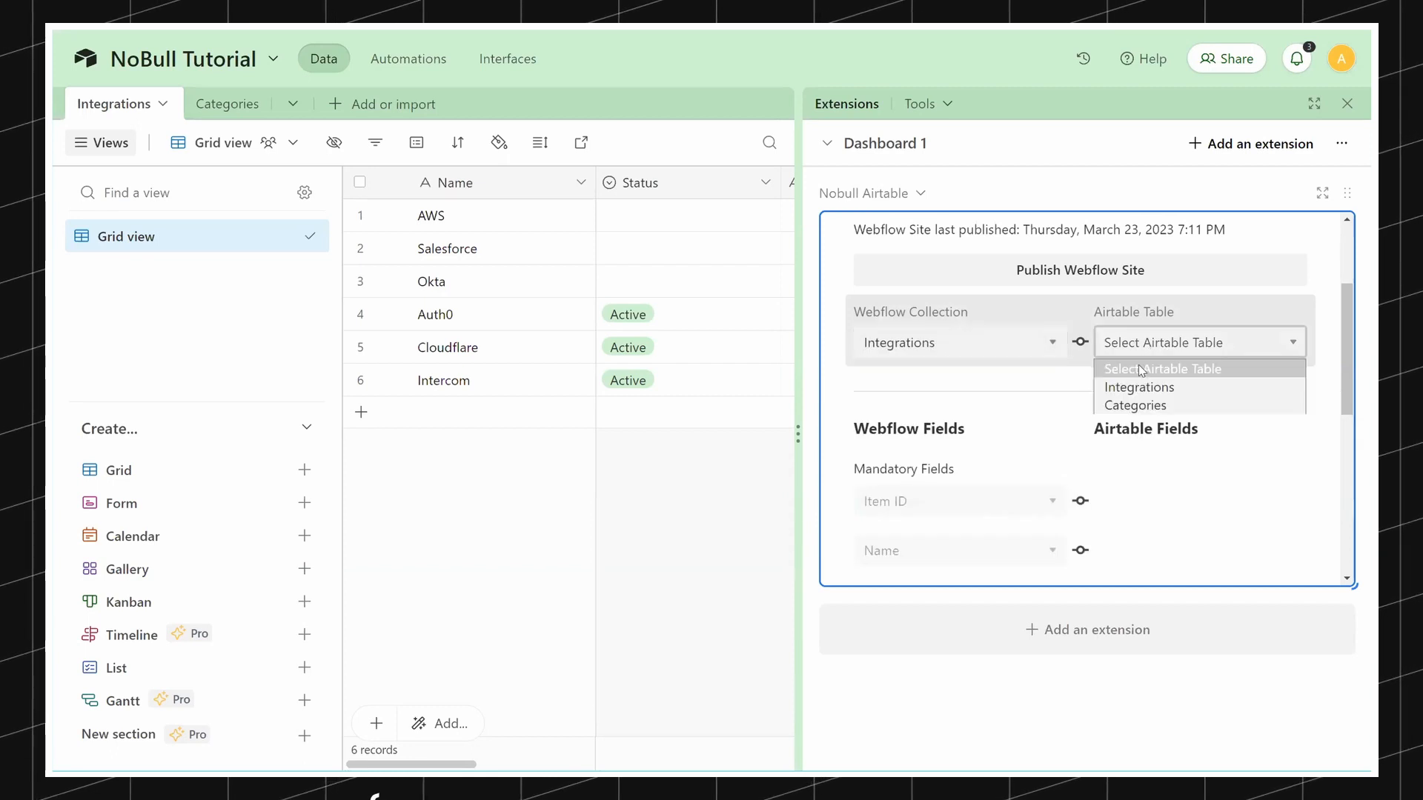
pyautogui.click(1144, 388)
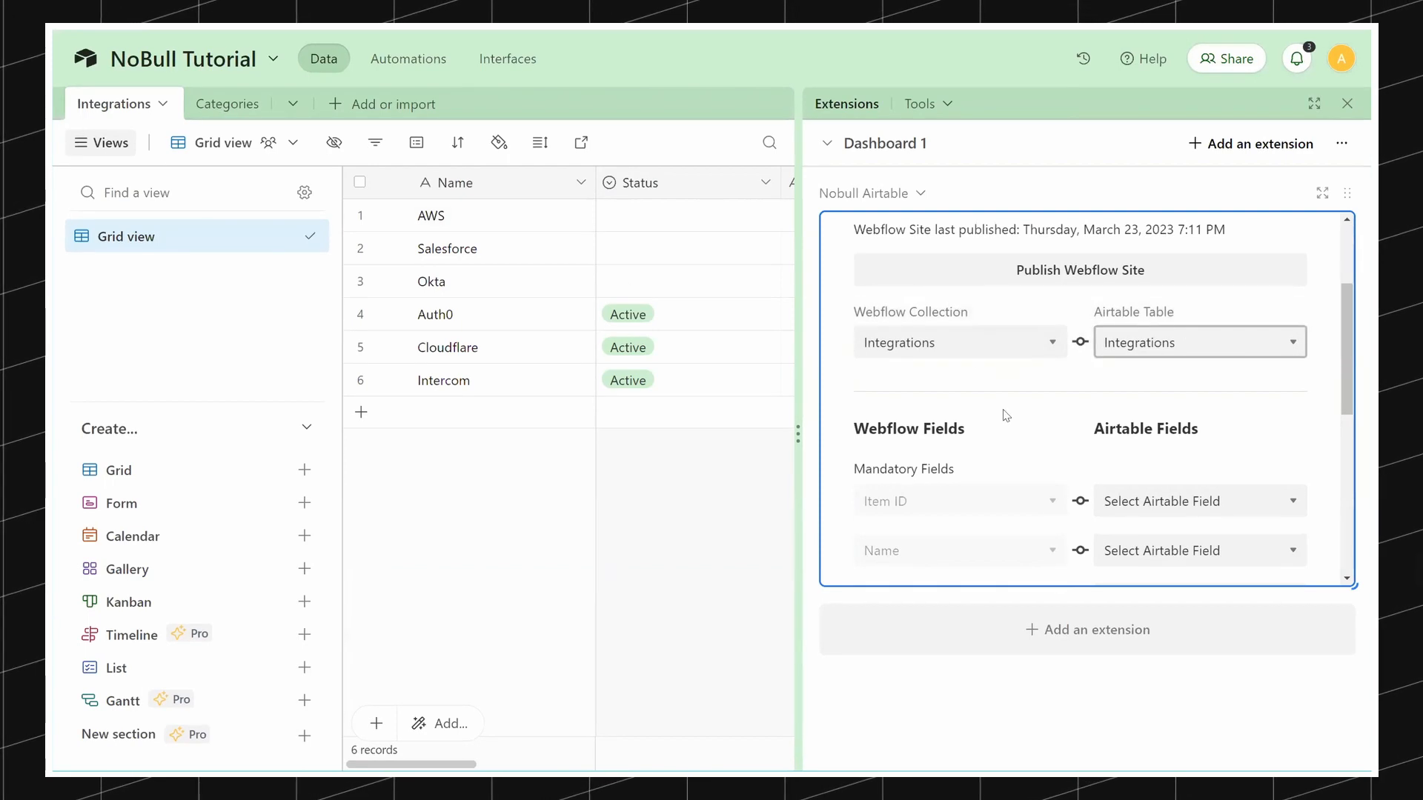
# Step: Map the mandatory Webflow fields Item ID, Name and Slug to the Airtable fields of the same names
pyautogui.scroll(-1, 909, 392)
pyautogui.scroll(-1, 909, 392)
pyautogui.scroll(2, 956, 370)
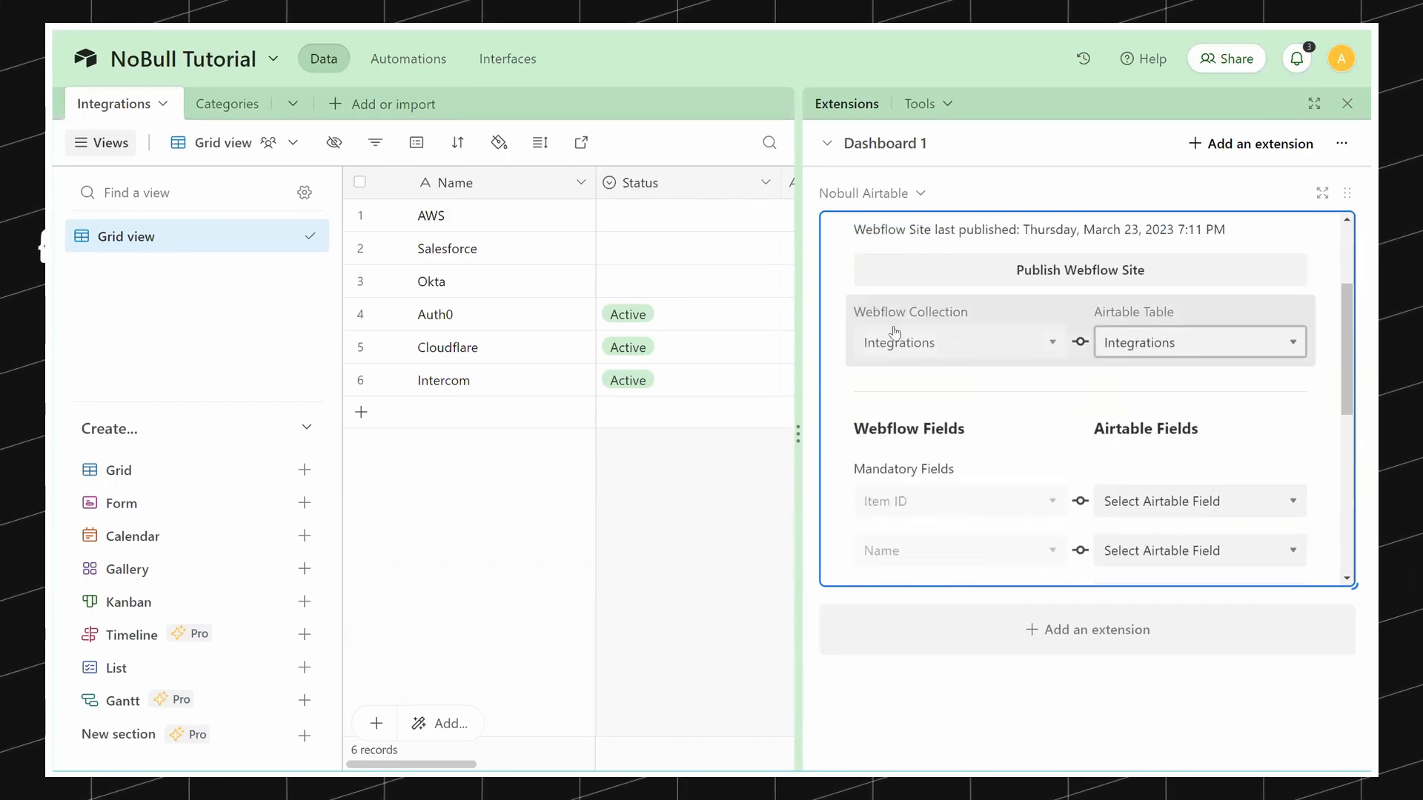
pyautogui.scroll(-2, 986, 348)
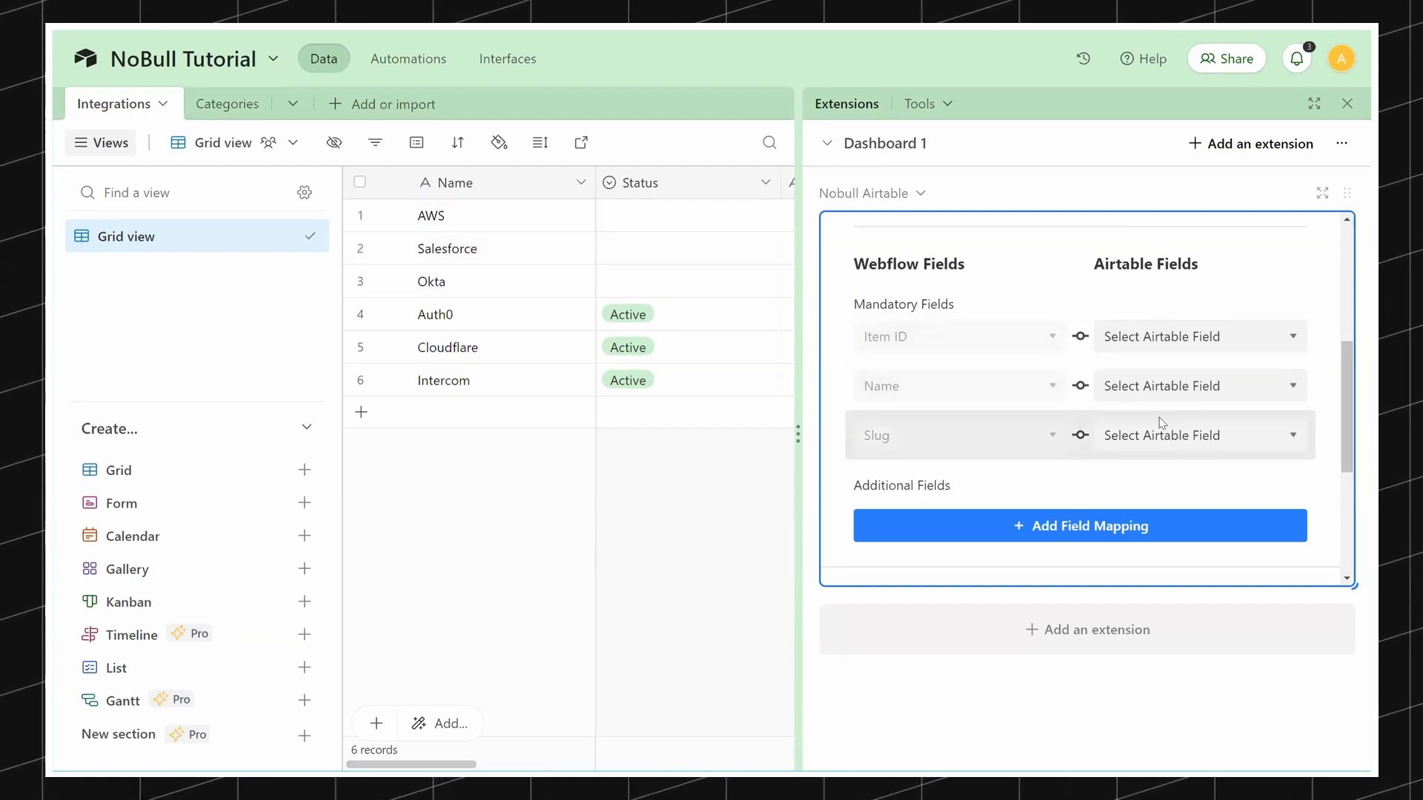
pyautogui.click(1140, 350)
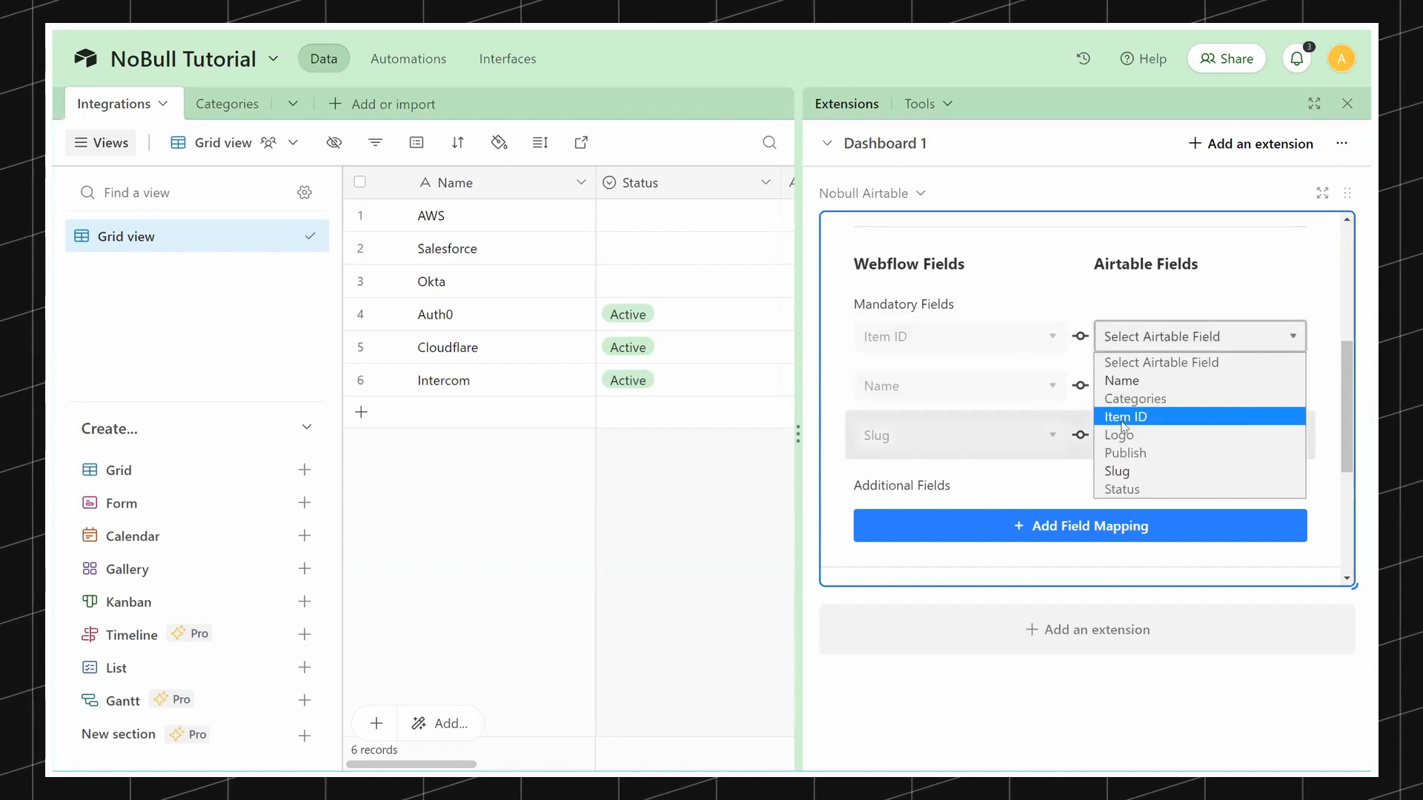
pyautogui.click(1124, 417)
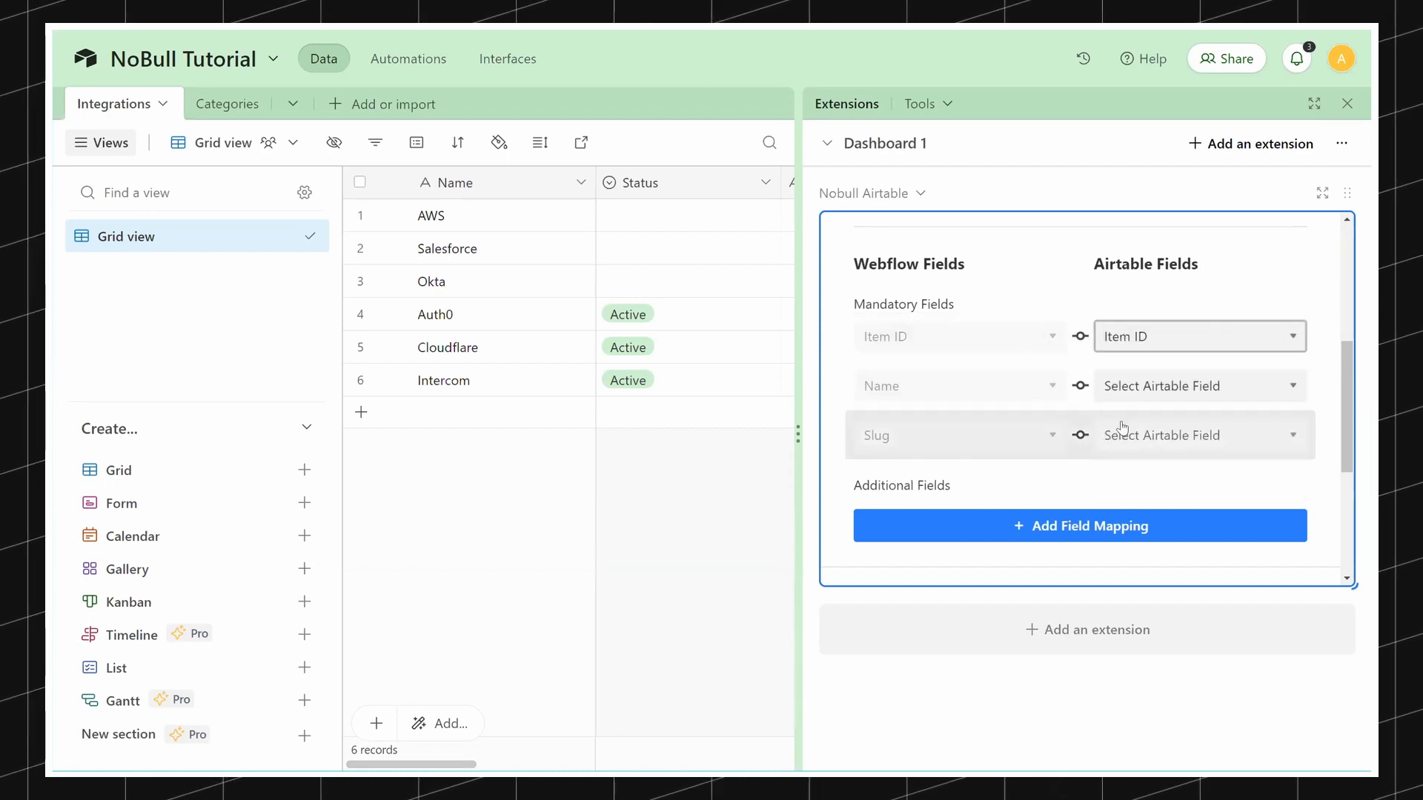
pyautogui.click(1143, 387)
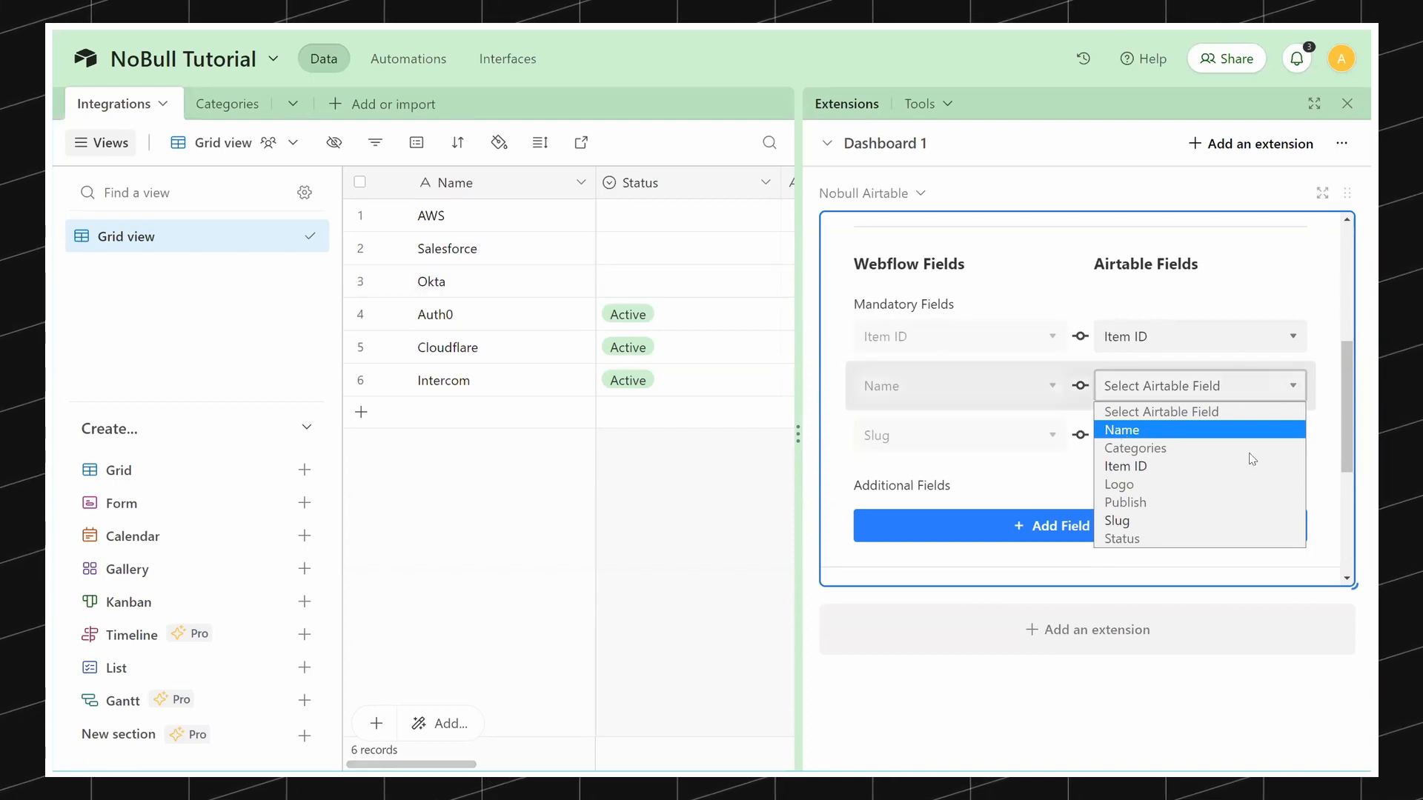
pyautogui.click(1133, 432)
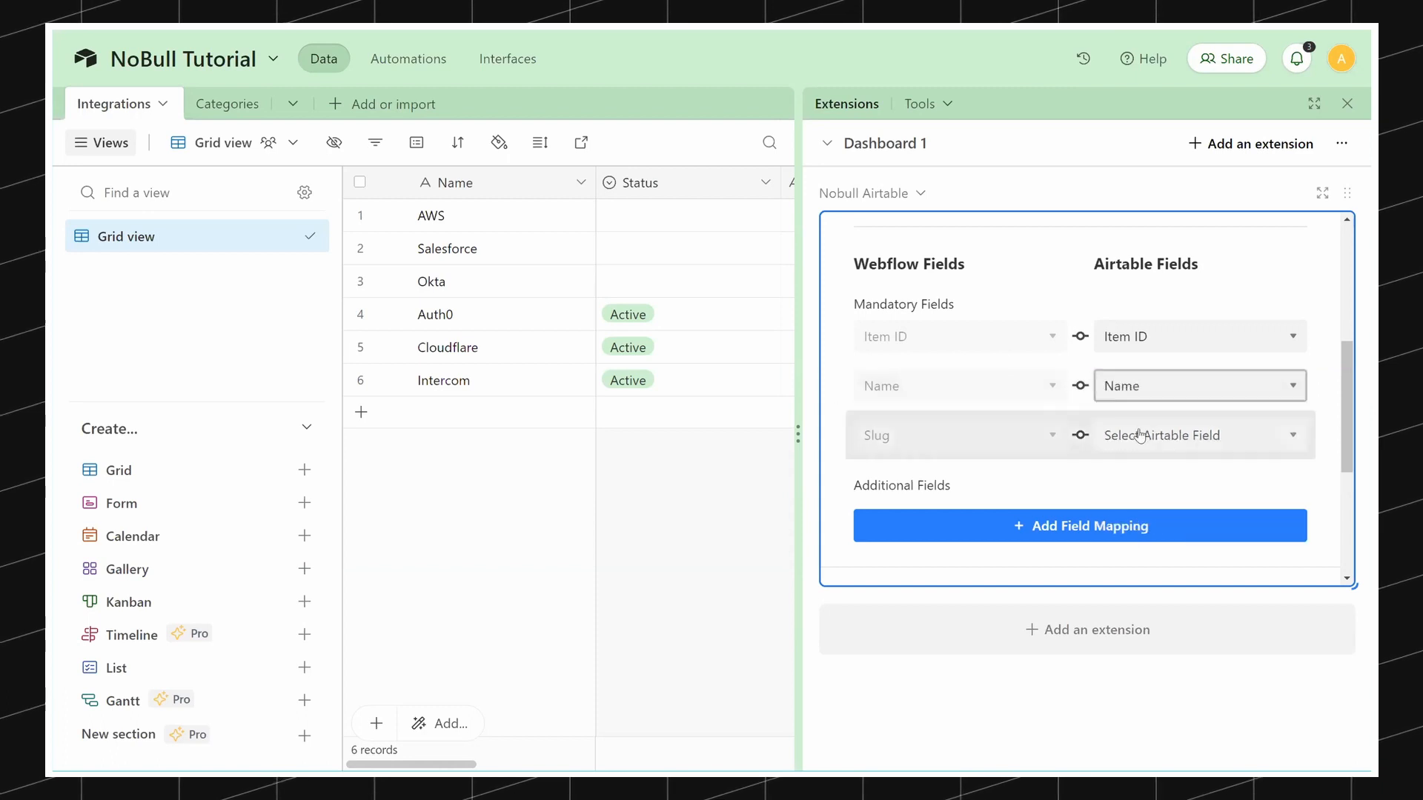
pyautogui.click(1139, 435)
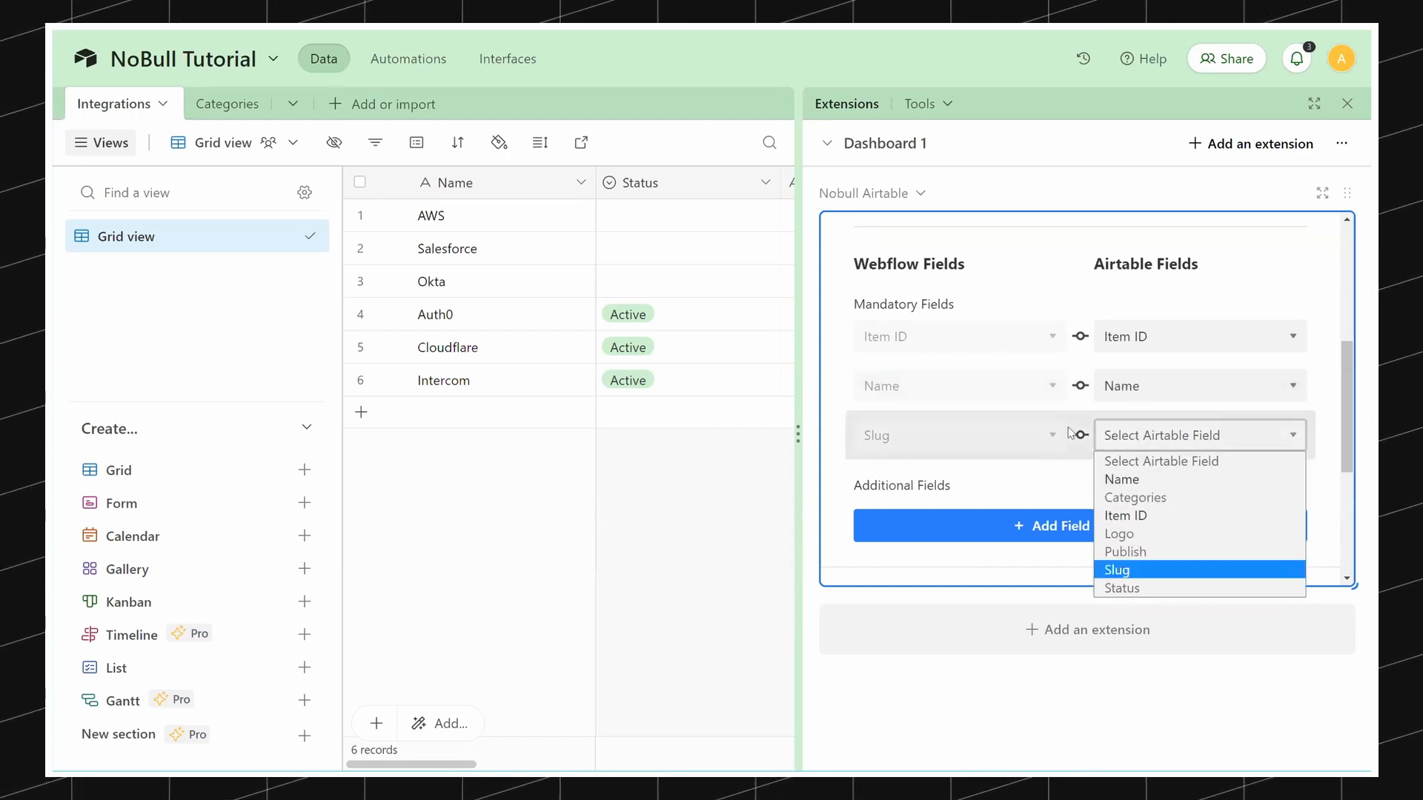
pyautogui.click(1118, 570)
pyautogui.scroll(-2, 1069, 431)
pyautogui.scroll(2, 1068, 426)
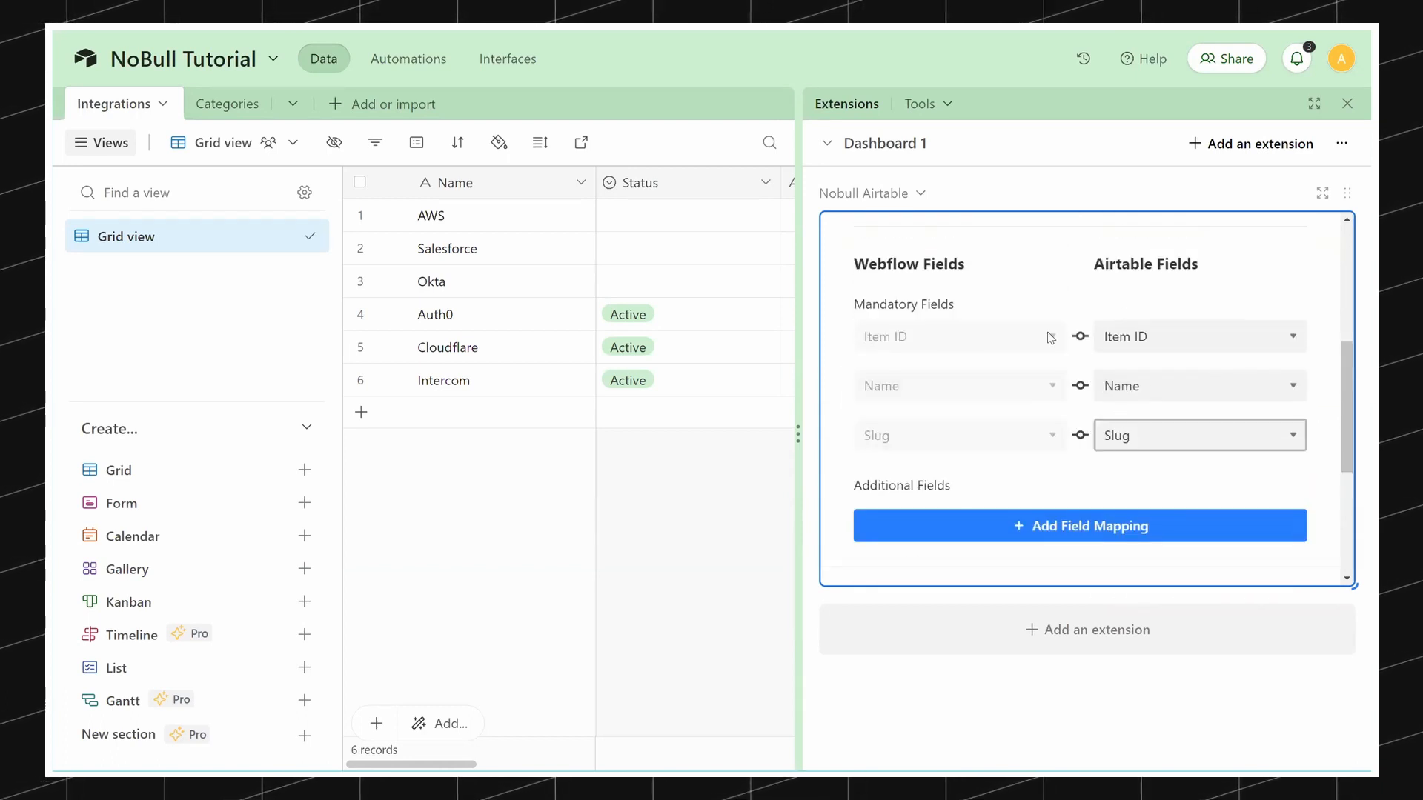
# Step: Add an additional field mapping from the Webflow Logo field to the Airtable Logo field
pyautogui.scroll(-2, 1012, 447)
pyautogui.click(1023, 443)
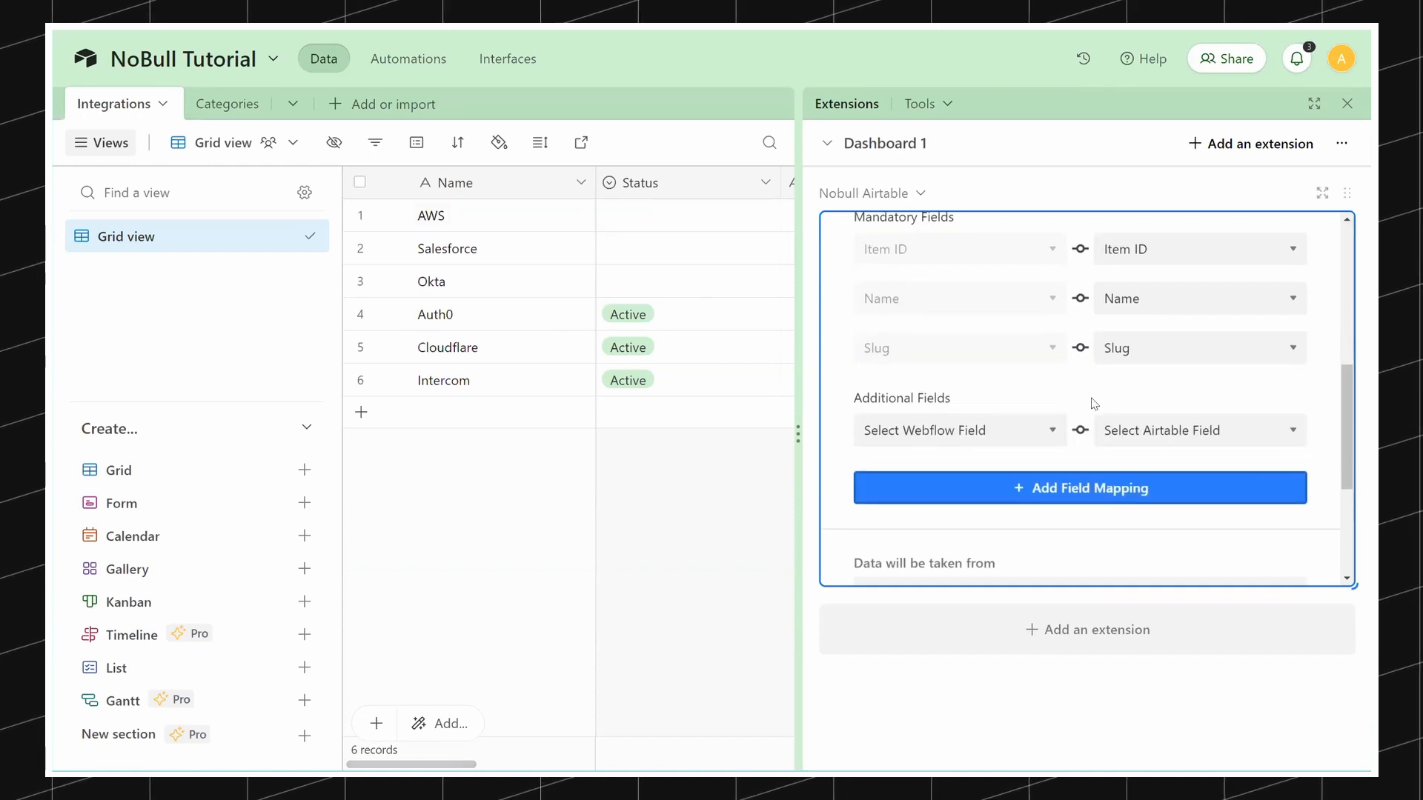
pyautogui.scroll(-1, 1094, 404)
pyautogui.click(1001, 357)
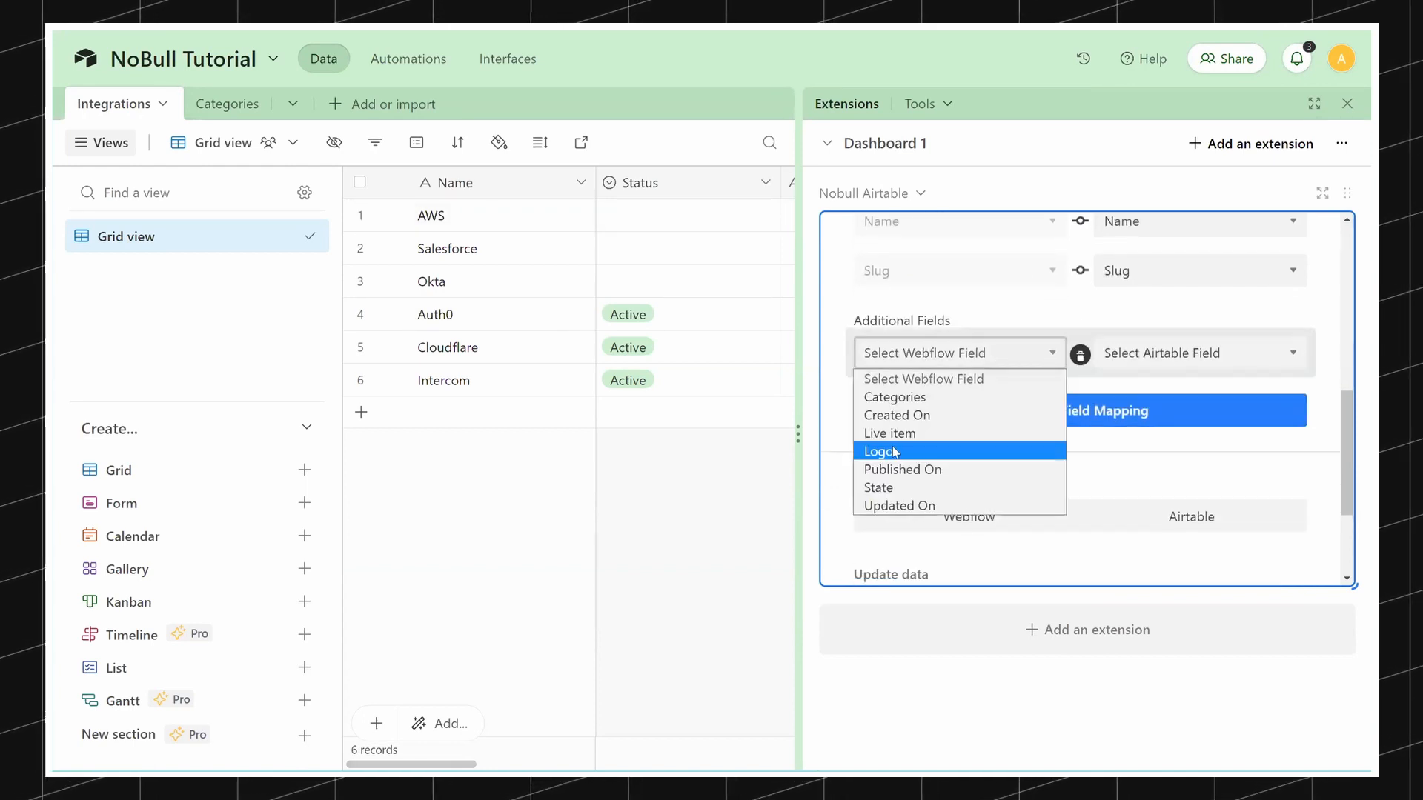
pyautogui.click(895, 452)
pyautogui.click(1180, 353)
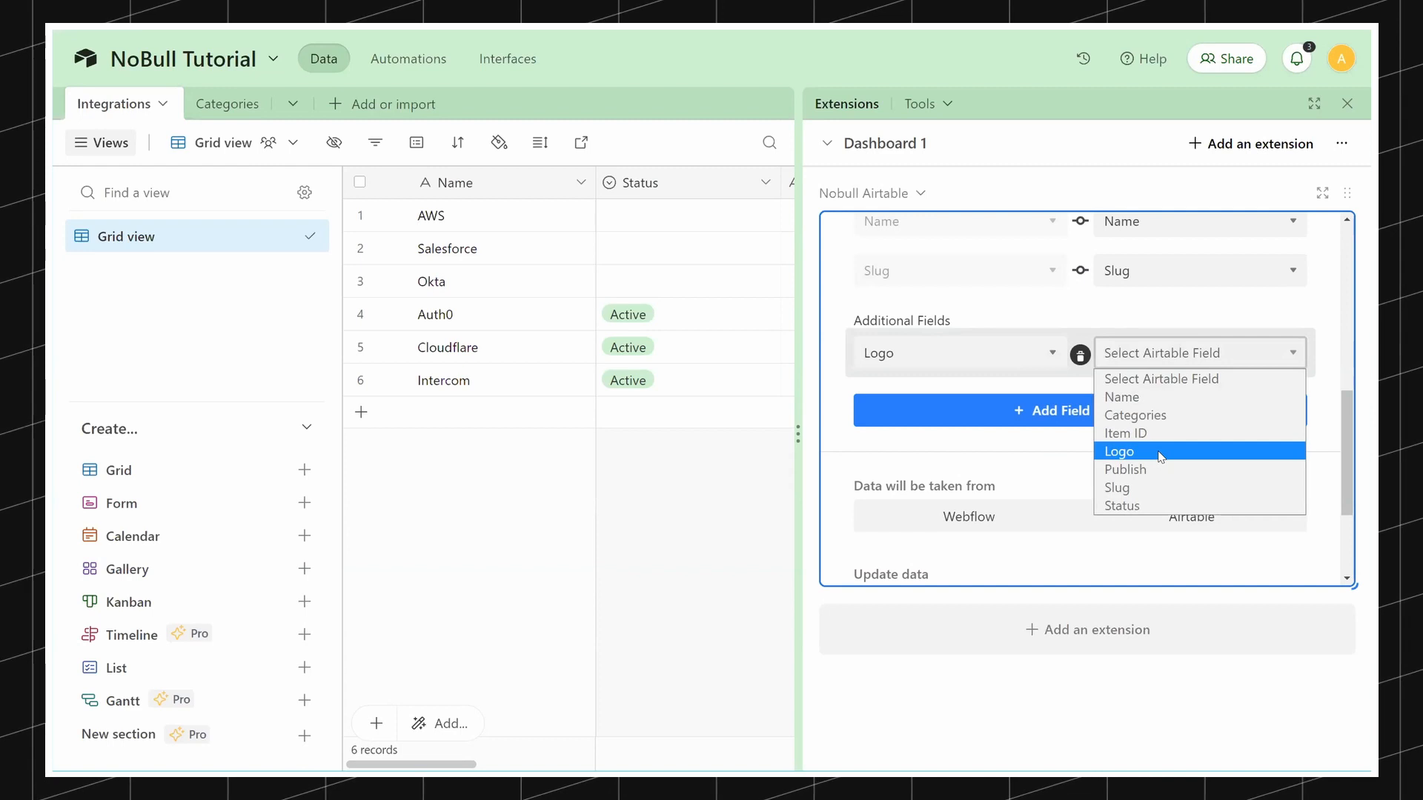
pyautogui.click(1160, 452)
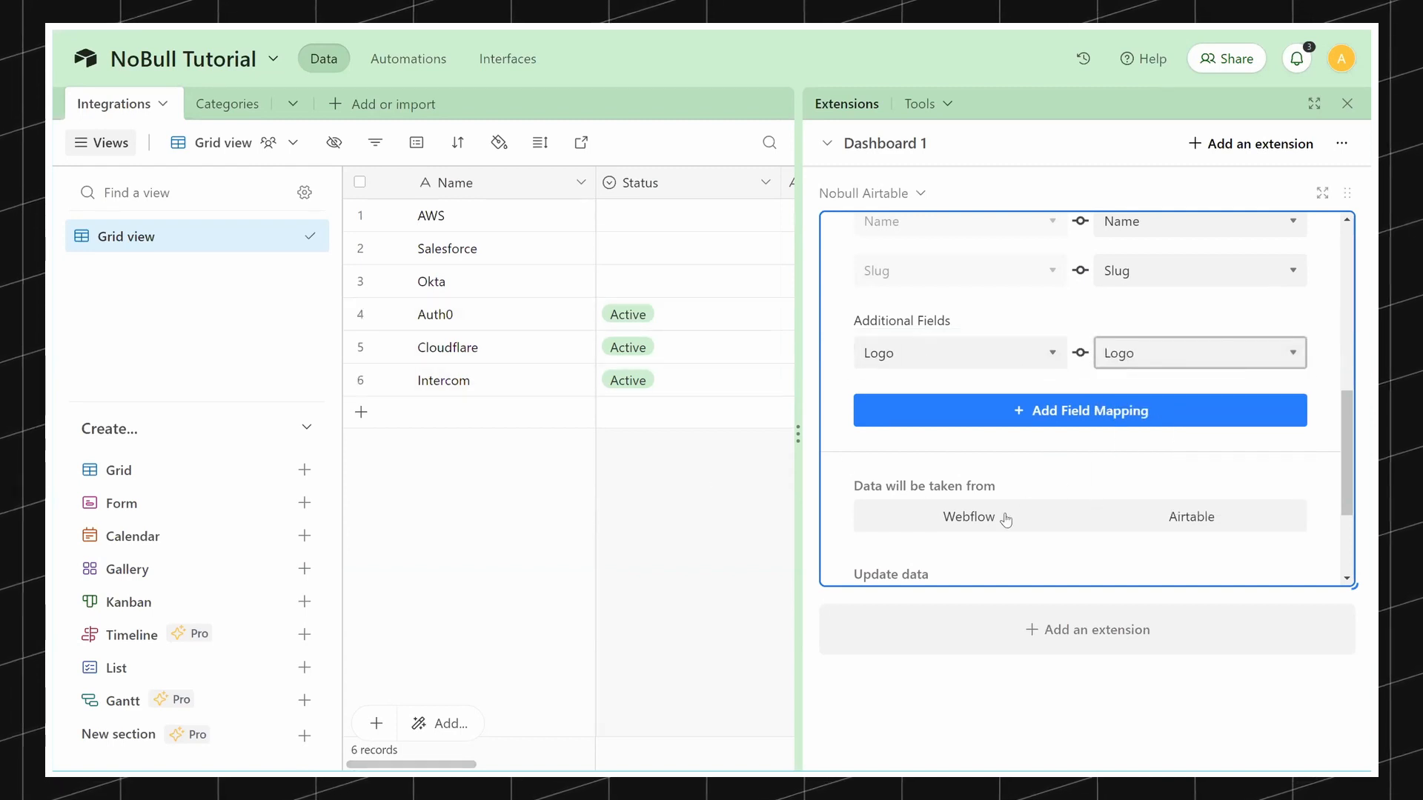
# Step: Set Airtable as the source the data is taken from and set the data update to Manually
pyautogui.click(1178, 518)
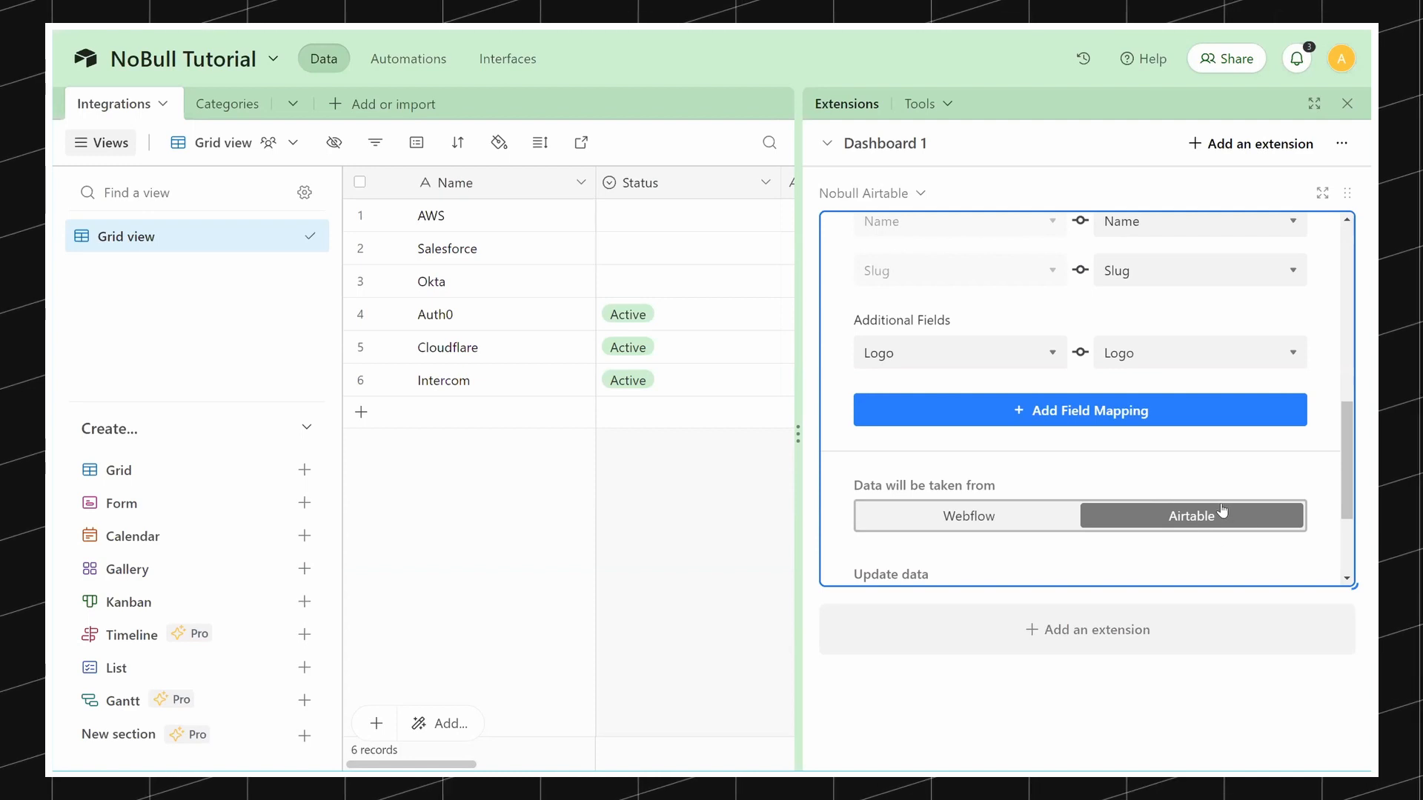
pyautogui.scroll(-2, 1170, 506)
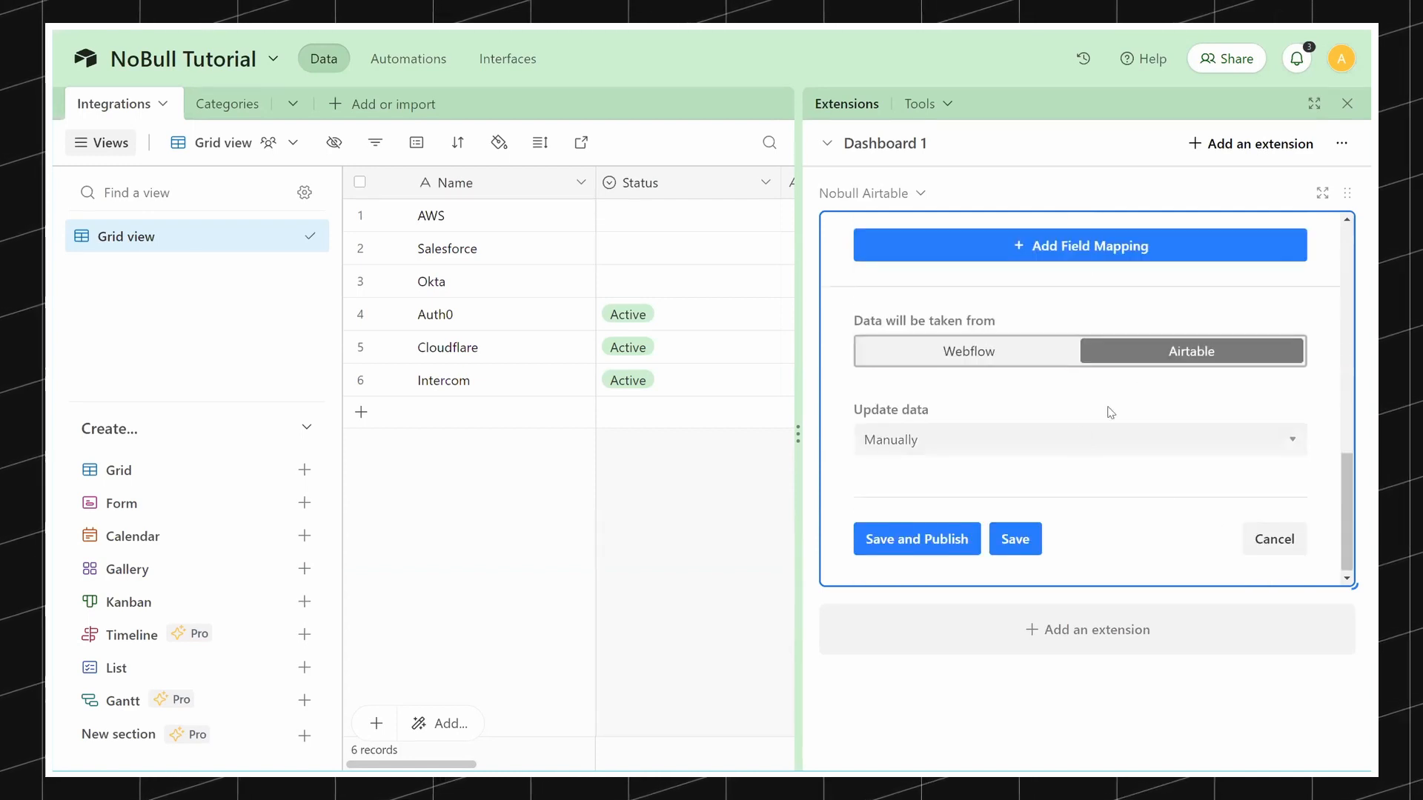
pyautogui.click(914, 443)
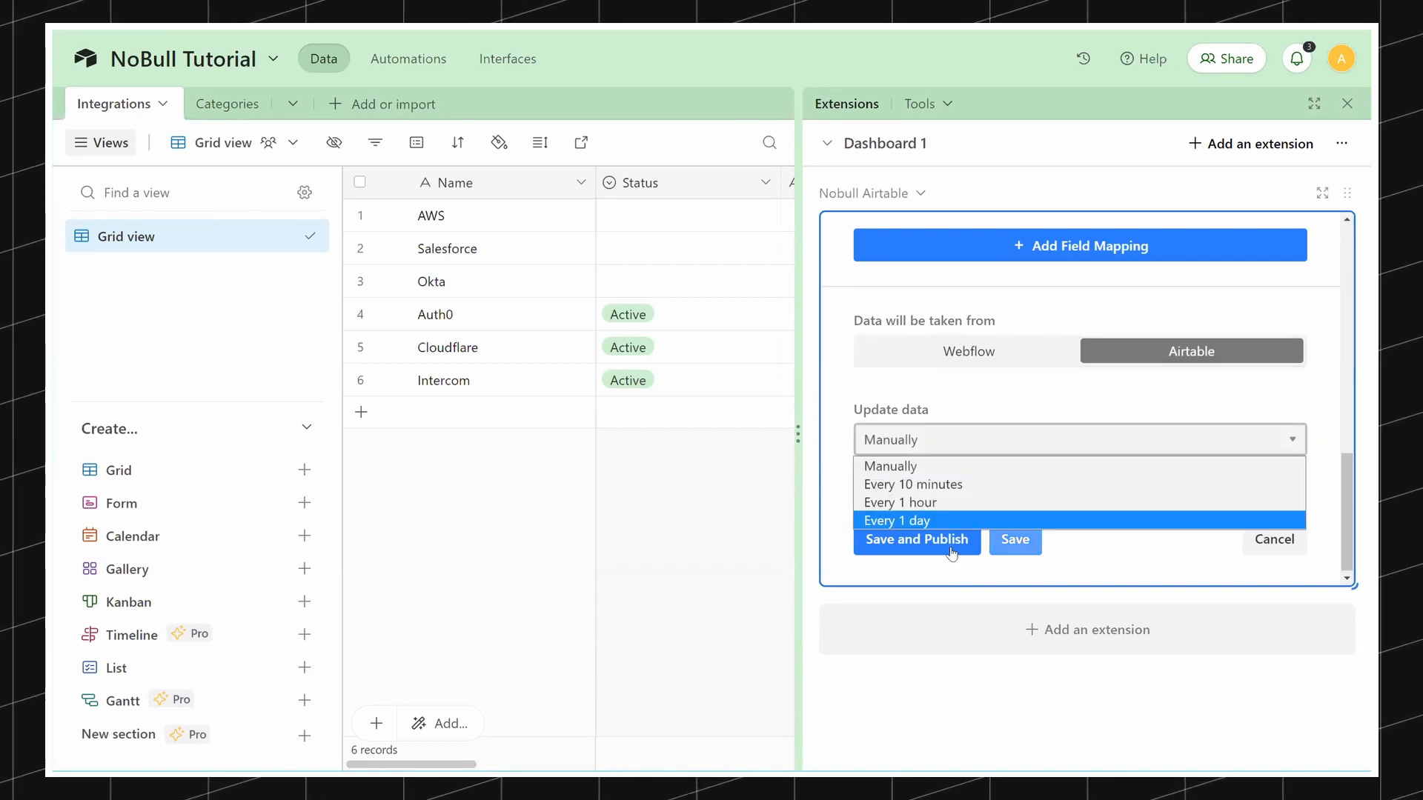
pyautogui.click(911, 466)
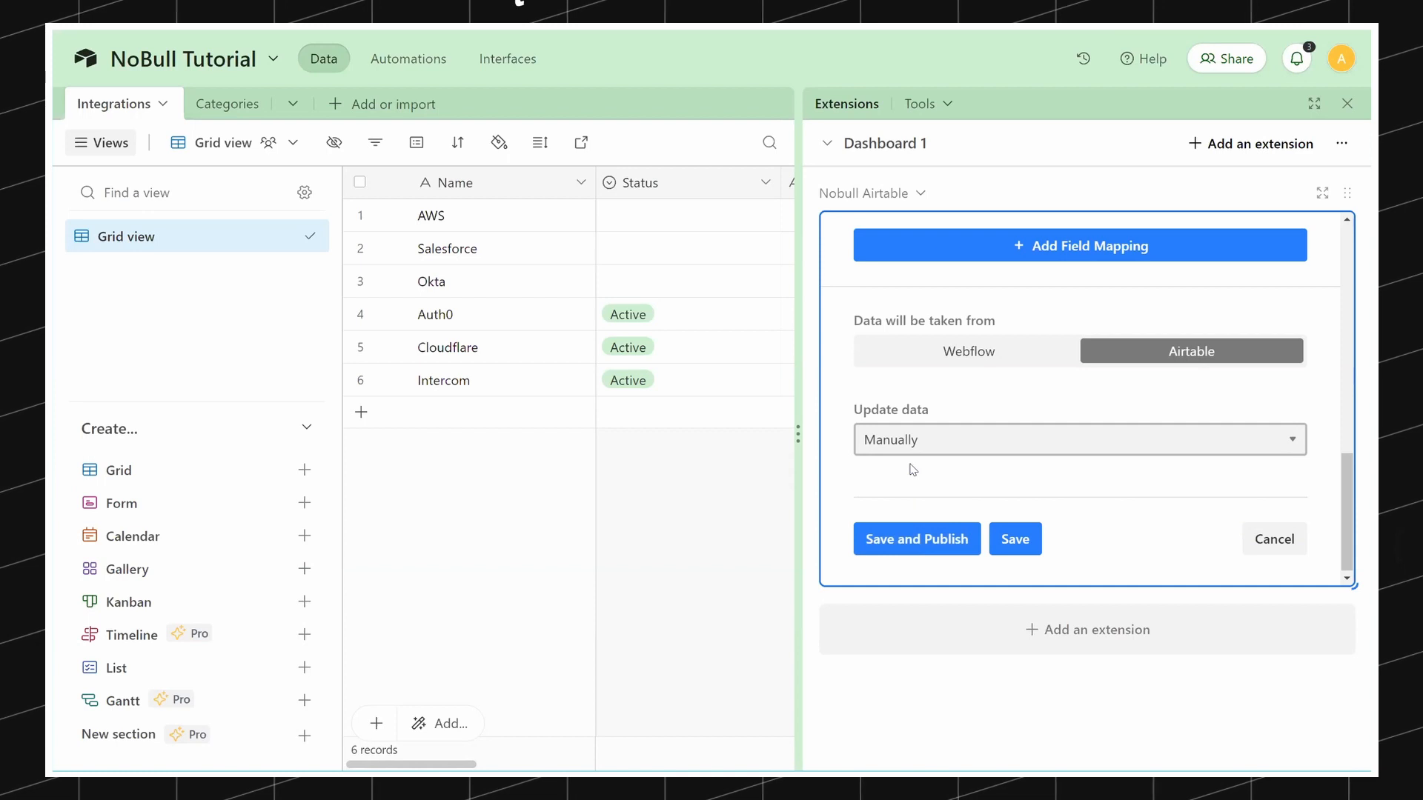
# Step: Save the Integrations connect, start a new connect and paste the Webflow API key to authorize it
pyautogui.click(1024, 550)
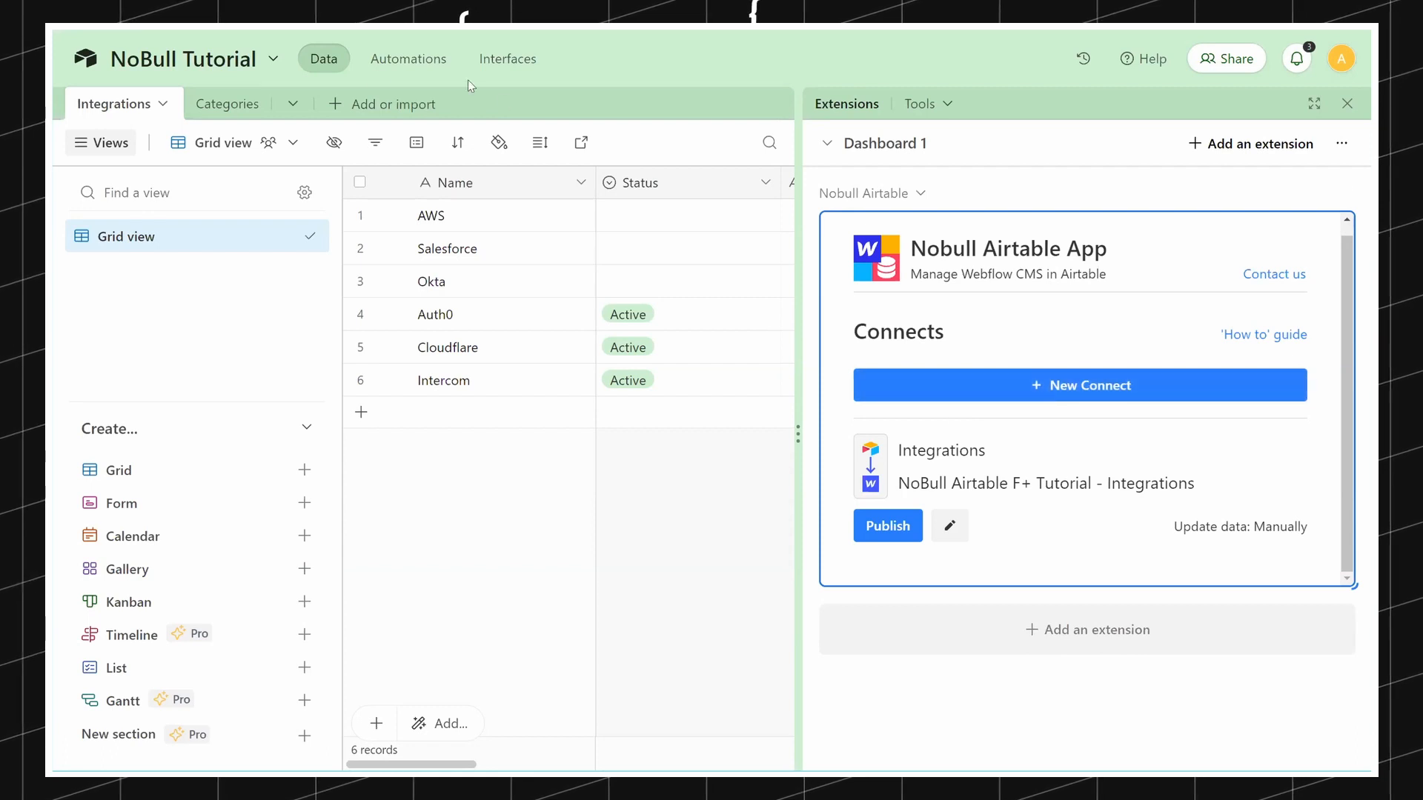
pyautogui.click(863, 389)
pyautogui.click(1007, 463)
pyautogui.hotkey('ctrl', 'v')
pyautogui.click(893, 535)
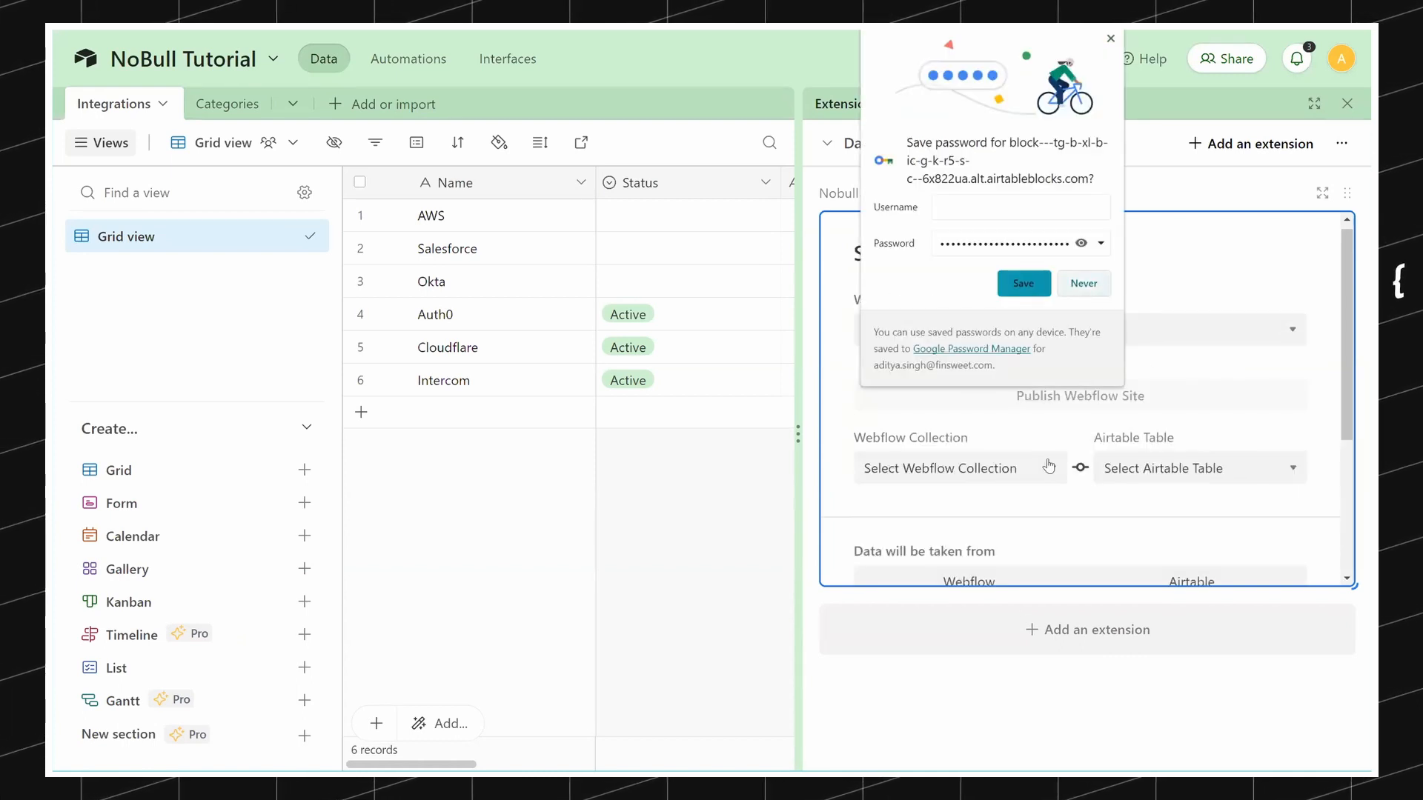
# Step: Choose the Webflow site NoBull Airtable F+ Tutorial and pair the Webflow collection Categories with the Airtable table Categories
pyautogui.scroll(-1, 1000, 370)
pyautogui.click(962, 246)
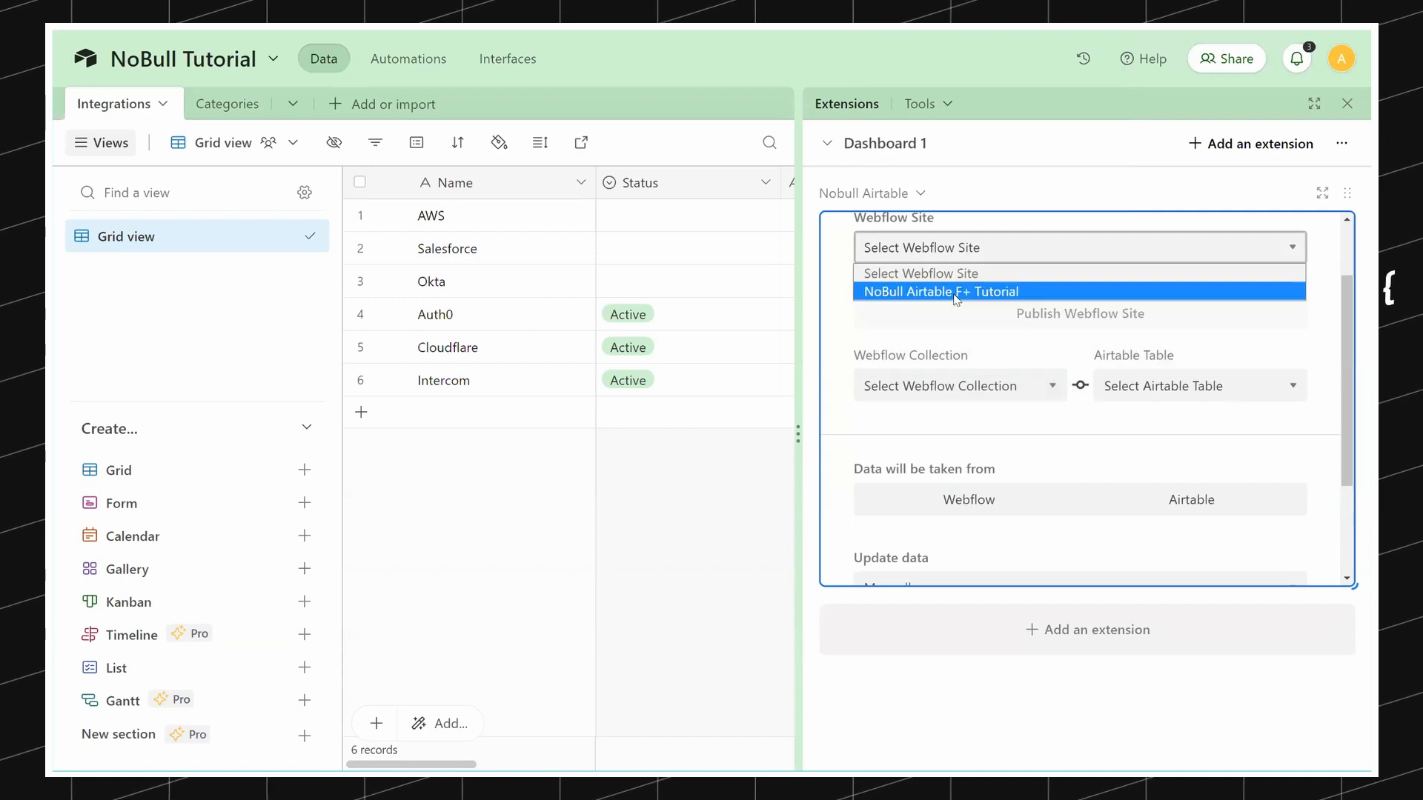
pyautogui.click(963, 289)
pyautogui.click(957, 420)
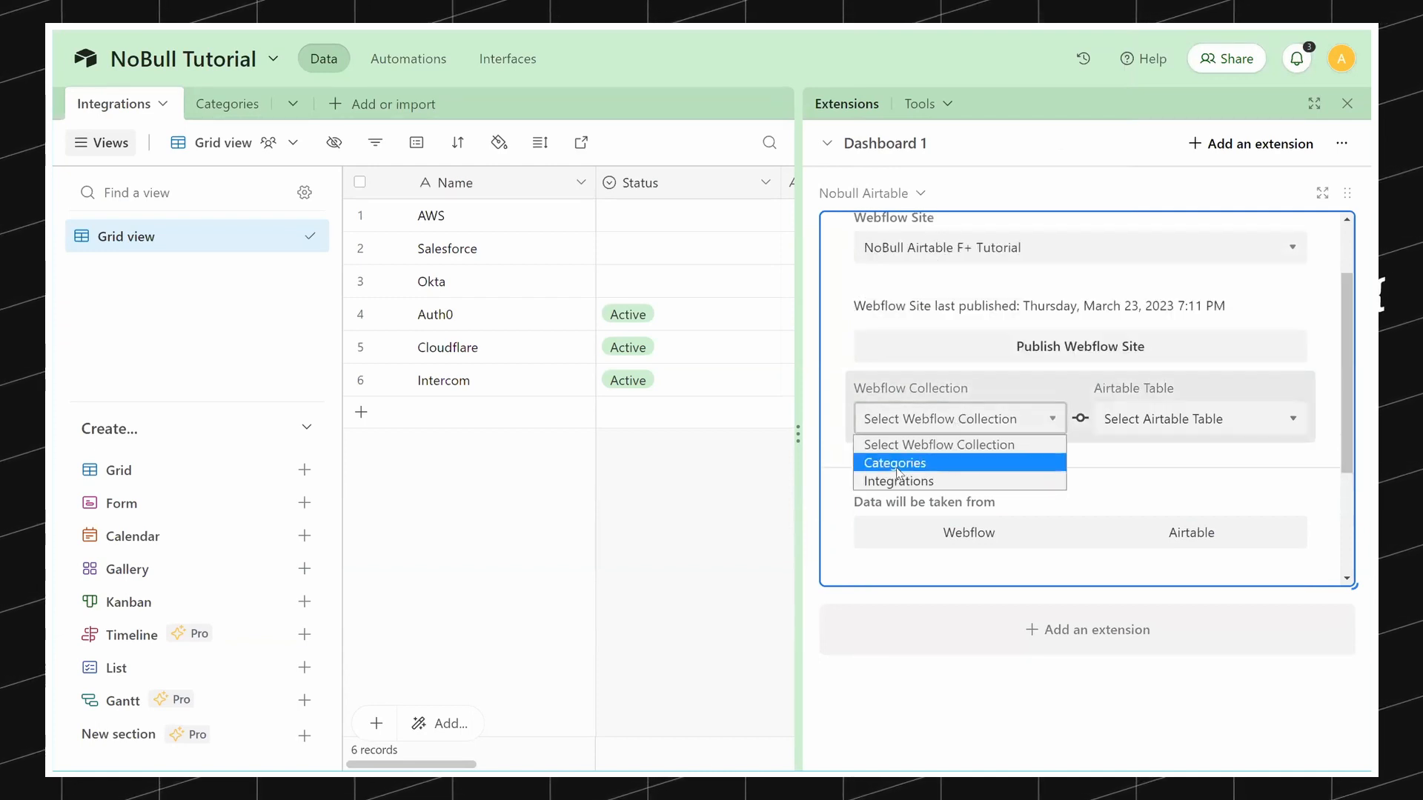
pyautogui.click(1157, 430)
pyautogui.click(1136, 481)
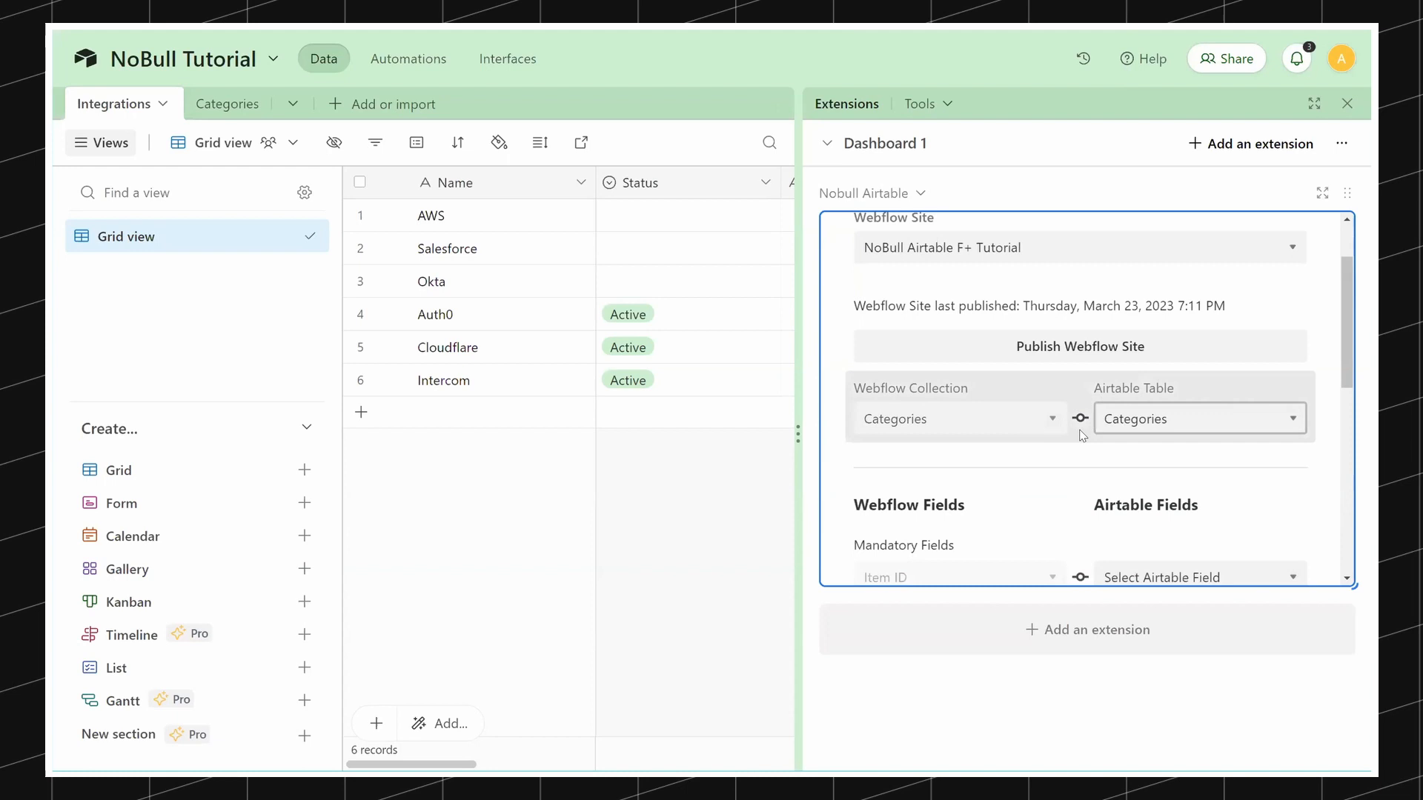
# Step: Map the mandatory Item ID, Name and Slug fields of the Categories connect to the Airtable fields of the same names
pyautogui.scroll(-3, 1111, 445)
pyautogui.click(1144, 428)
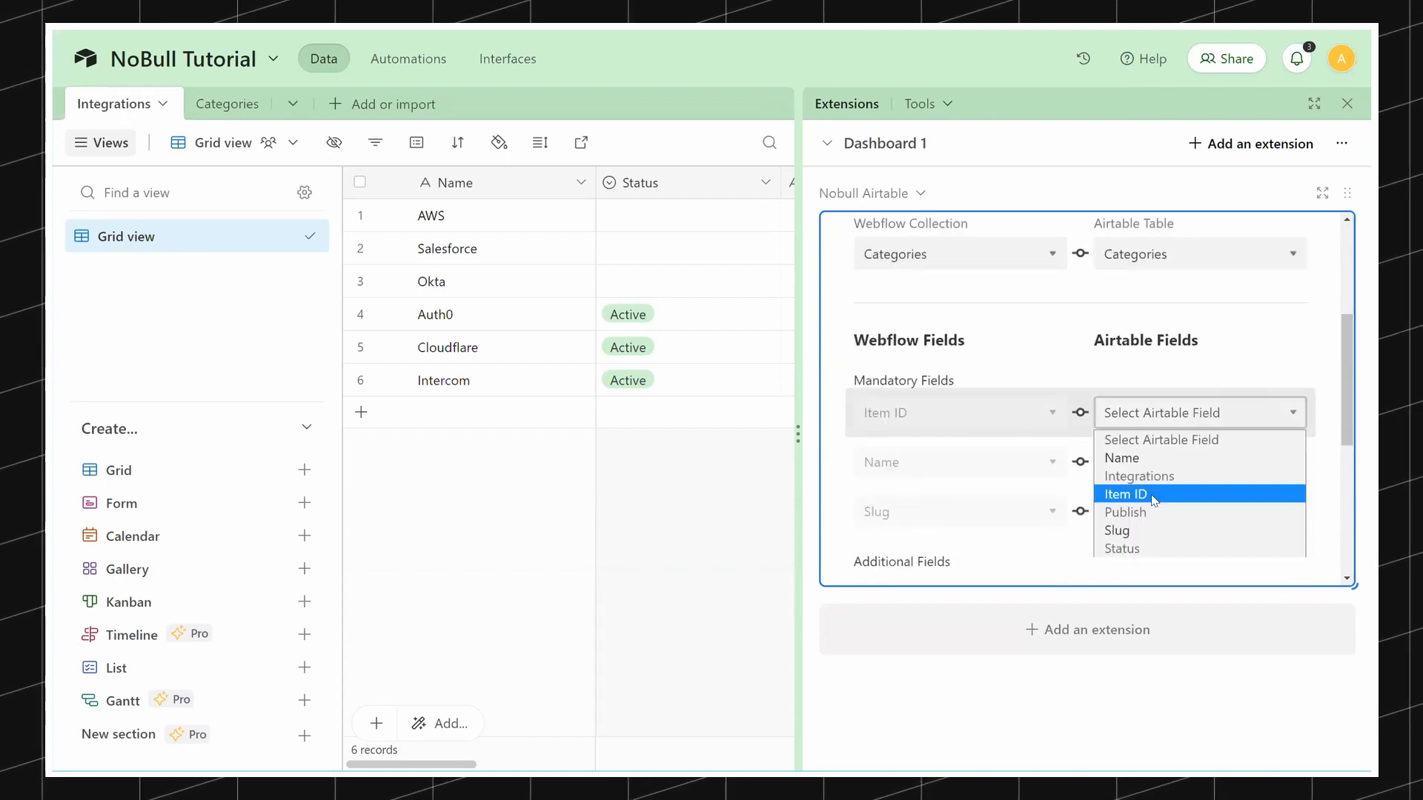
pyautogui.click(1141, 494)
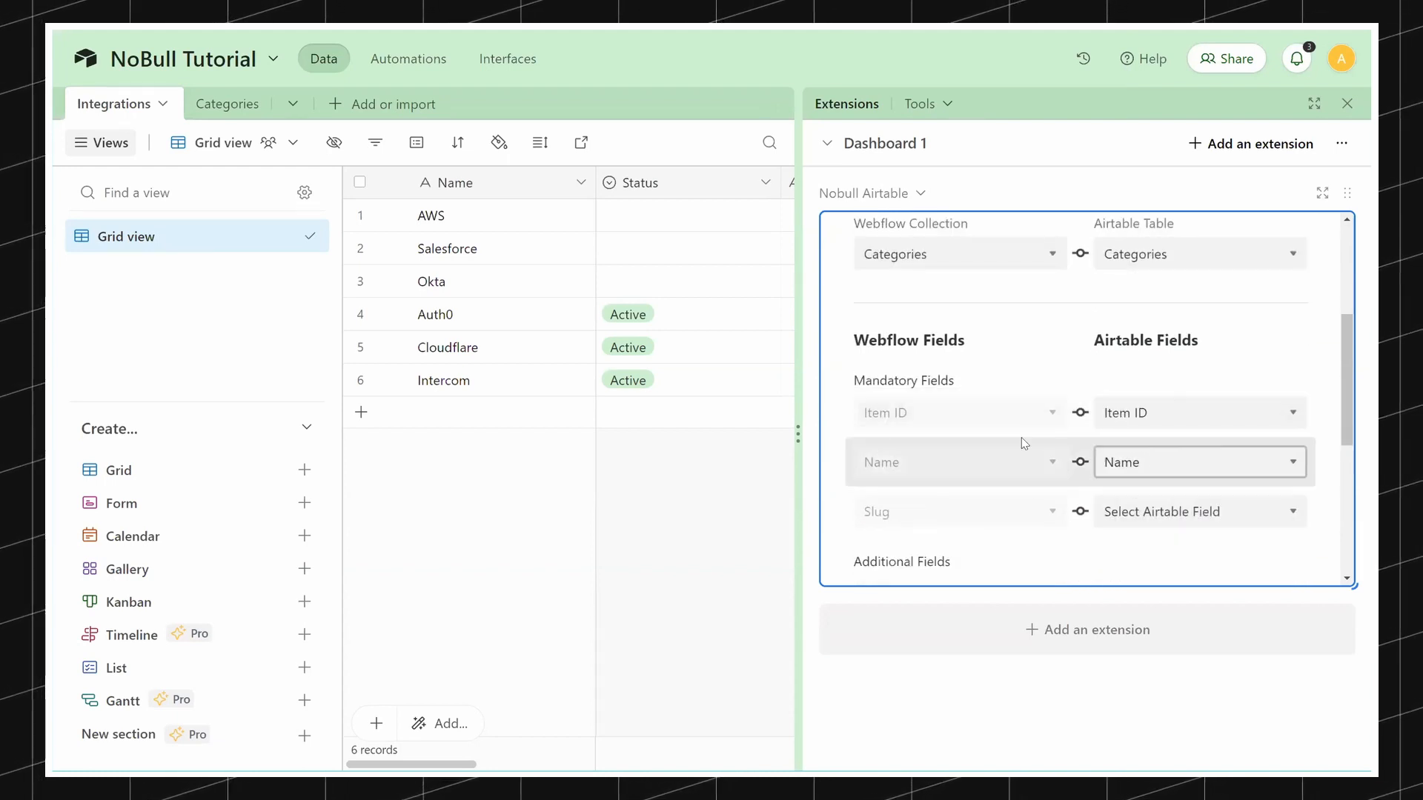
pyautogui.scroll(-3, 1134, 445)
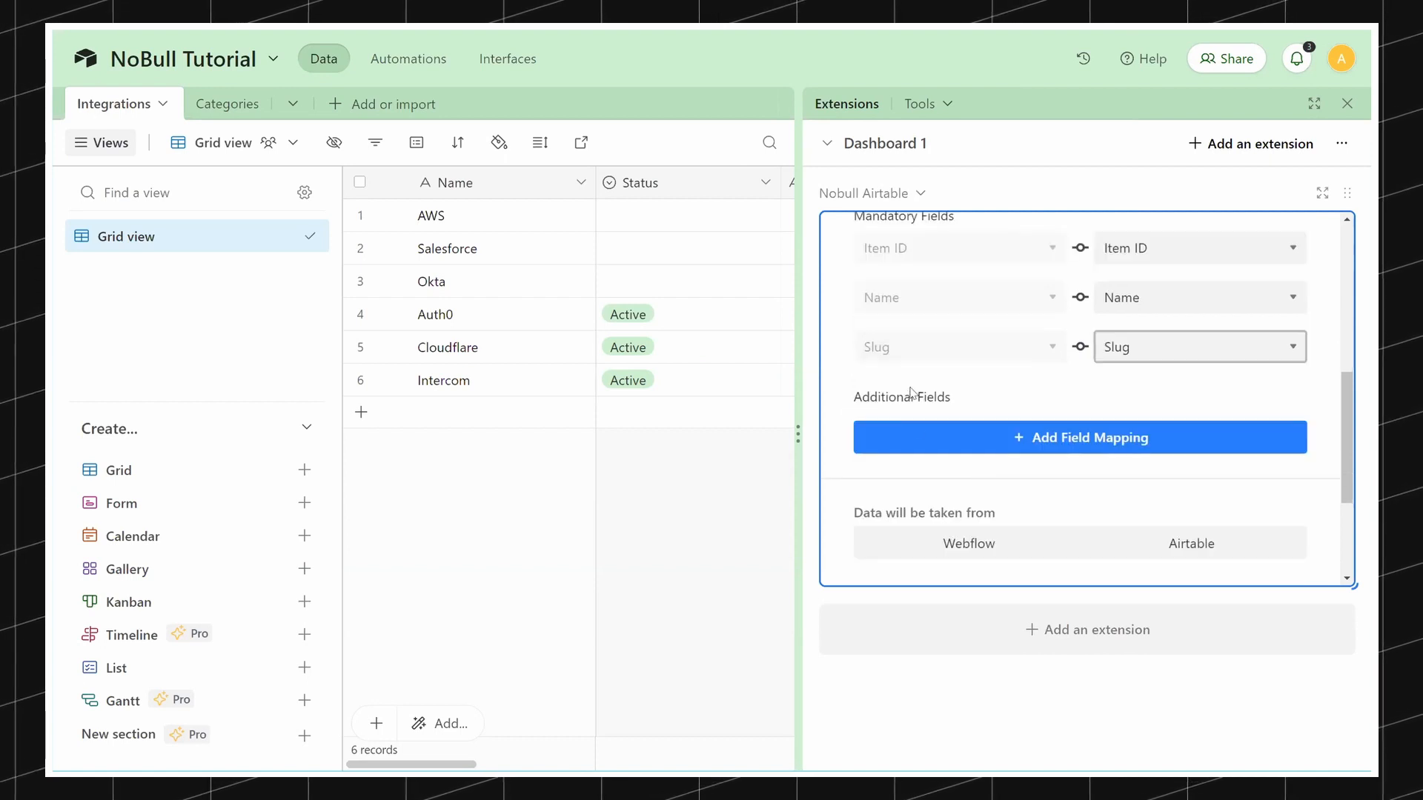
# Step: Show the Categories table and add a field mapping from the Webflow State field to the Airtable Status field
pyautogui.scroll(-2, 911, 393)
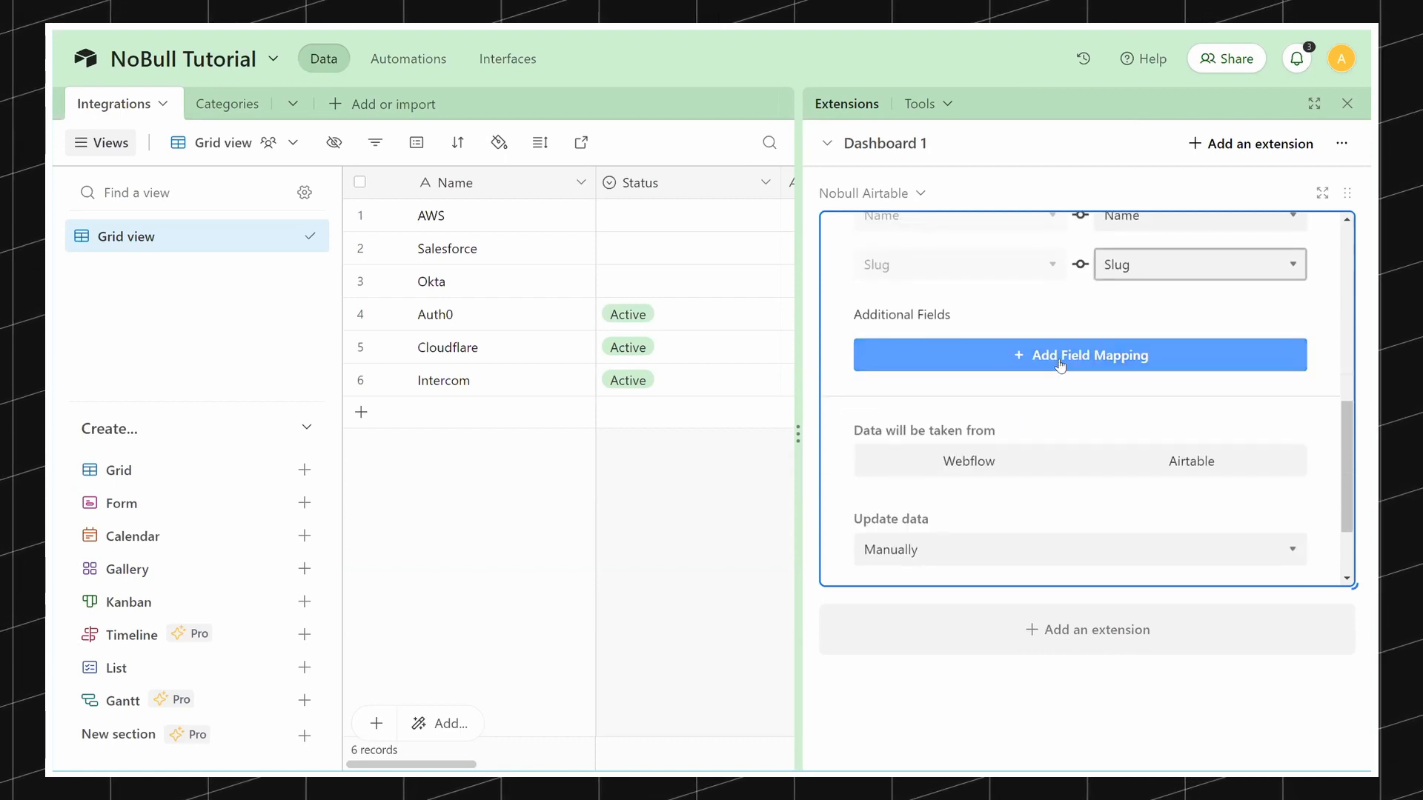
pyautogui.click(202, 104)
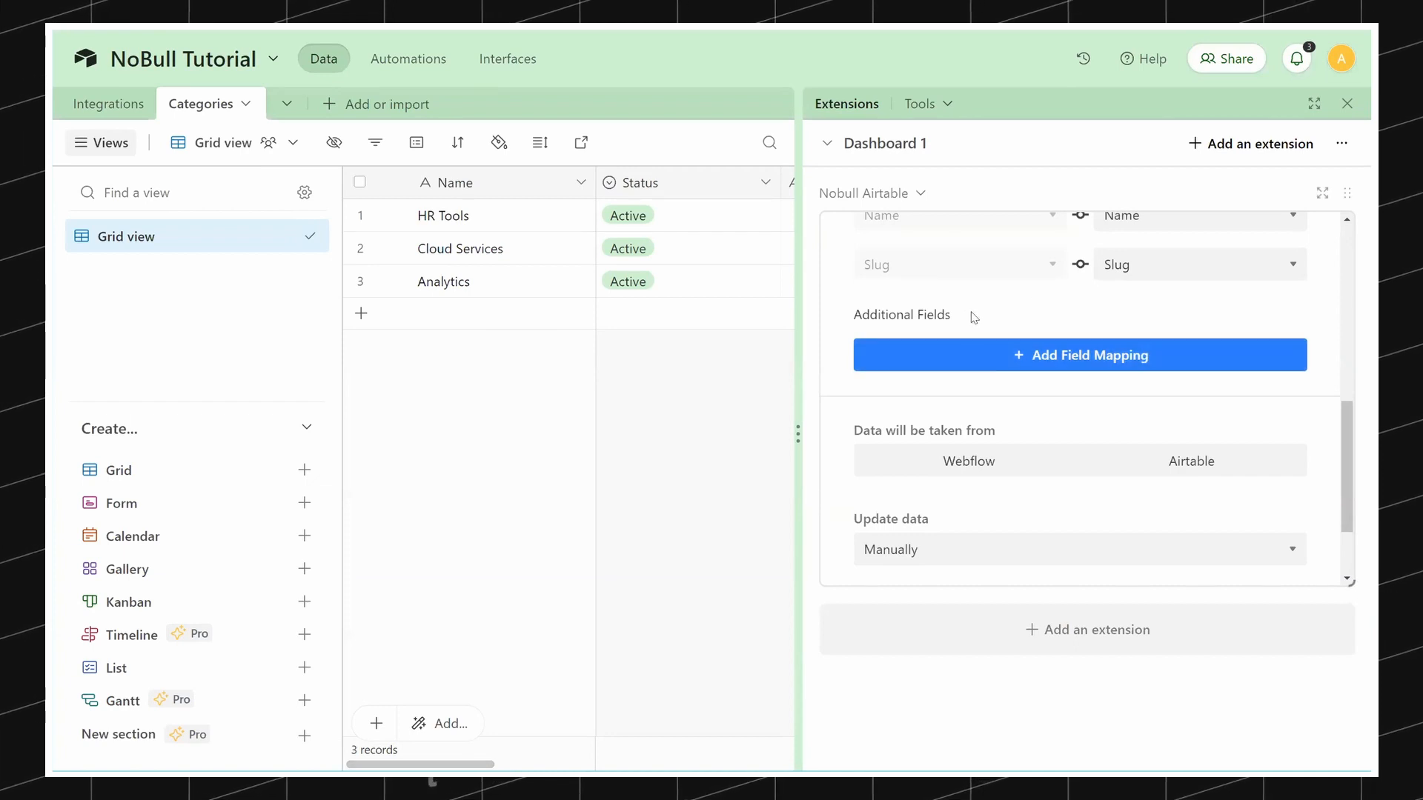
pyautogui.click(1064, 361)
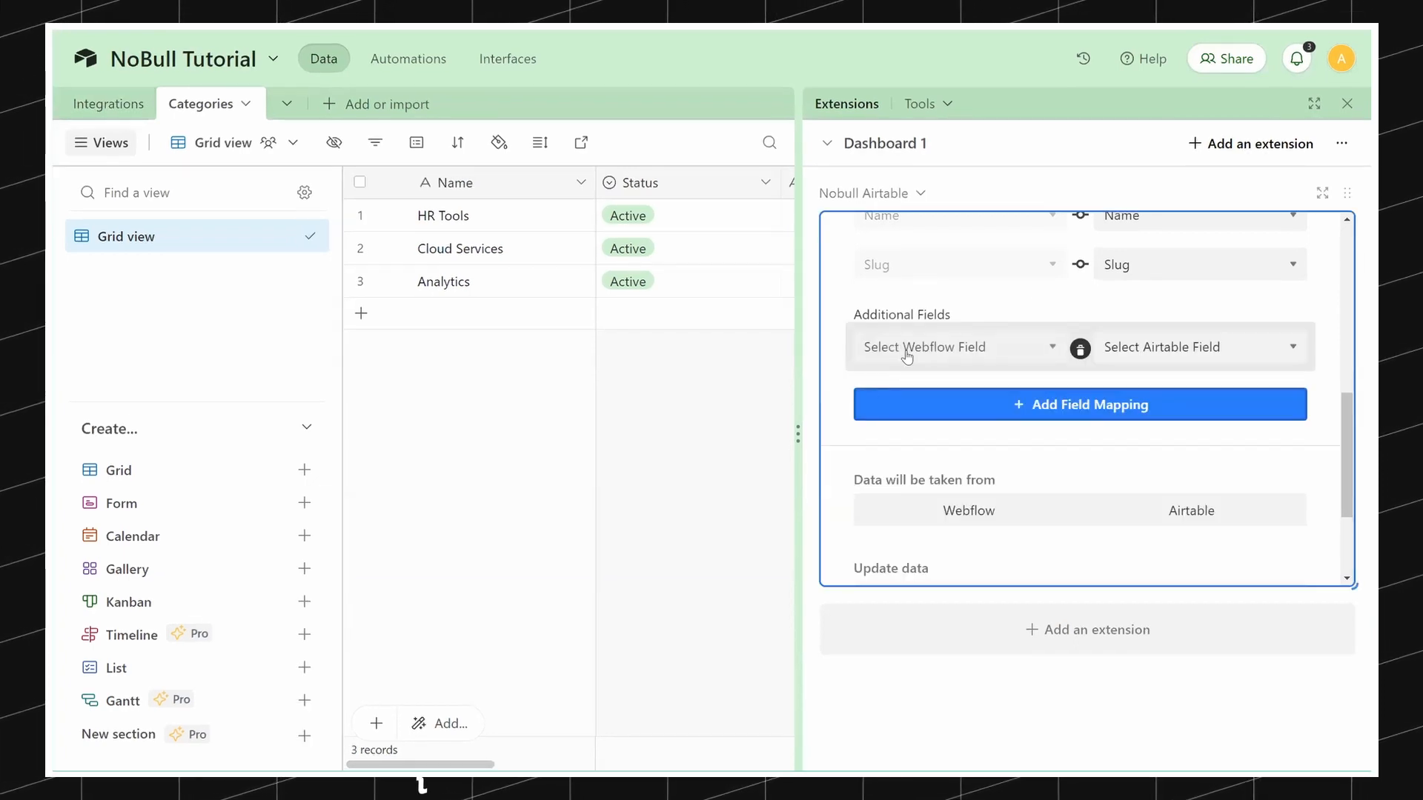
pyautogui.click(934, 347)
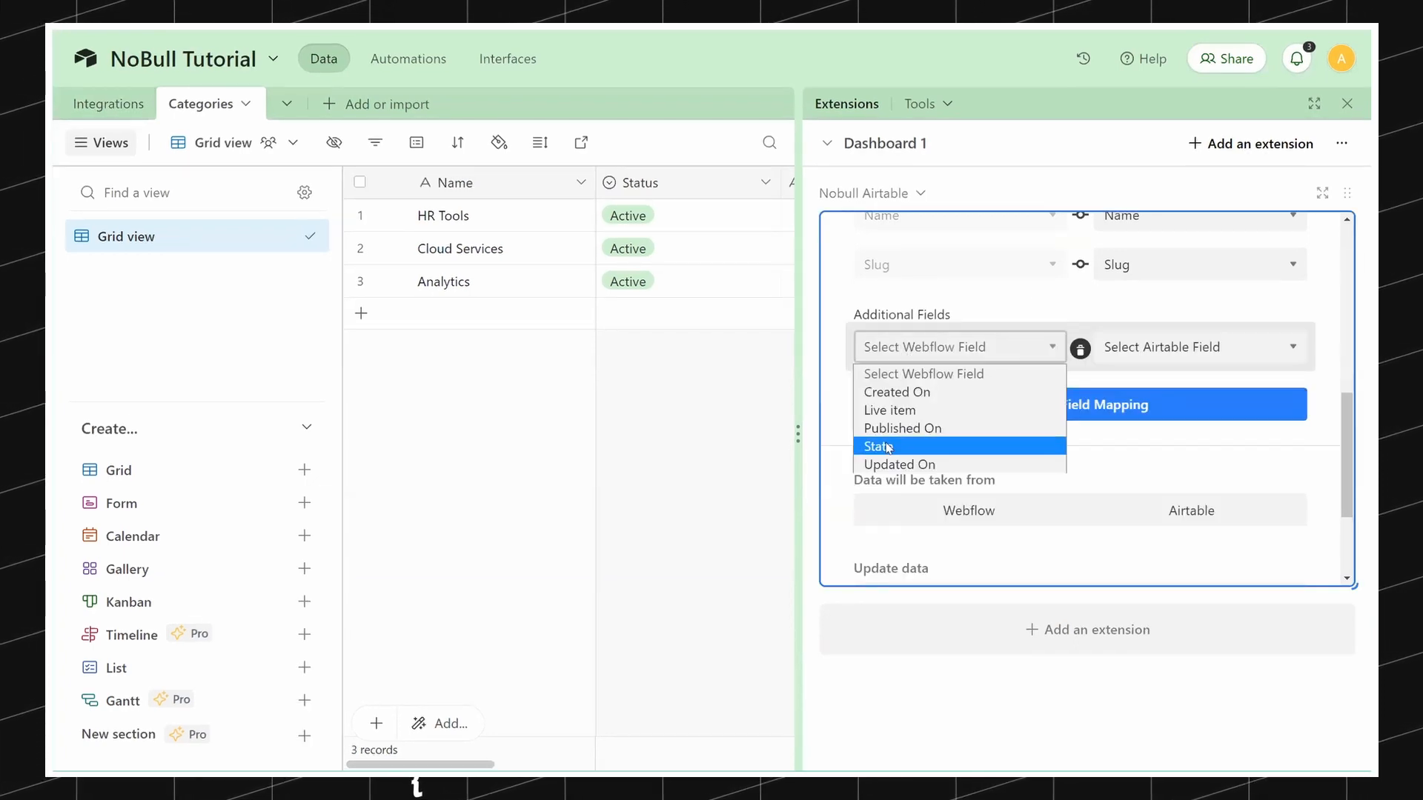
pyautogui.click(1169, 347)
pyautogui.click(1121, 482)
pyautogui.scroll(1, 1102, 486)
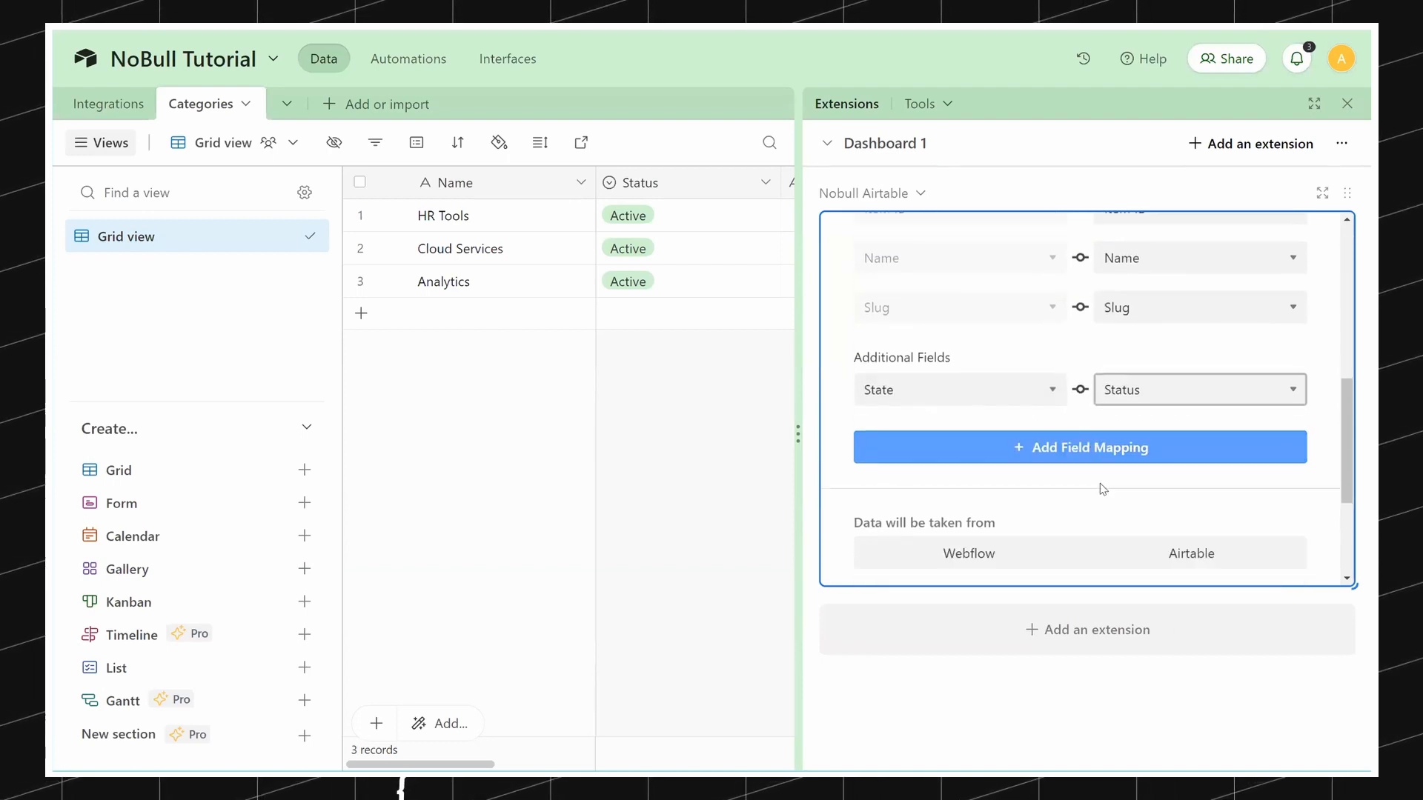
# Step: Set Airtable as the data source for the Categories connect and save the connect
pyautogui.scroll(-2, 1224, 418)
pyautogui.click(1239, 438)
pyautogui.scroll(-2, 975, 495)
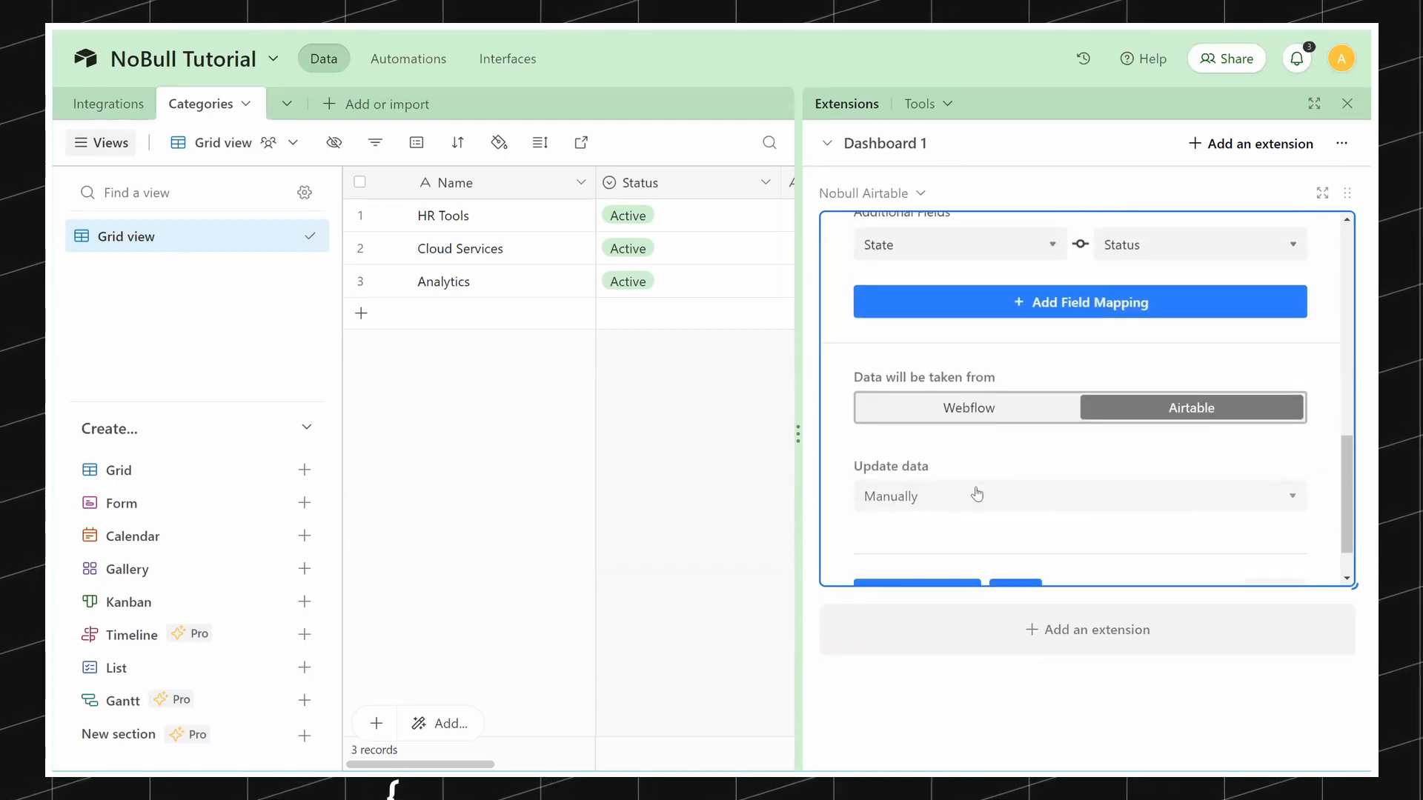
pyautogui.click(1017, 538)
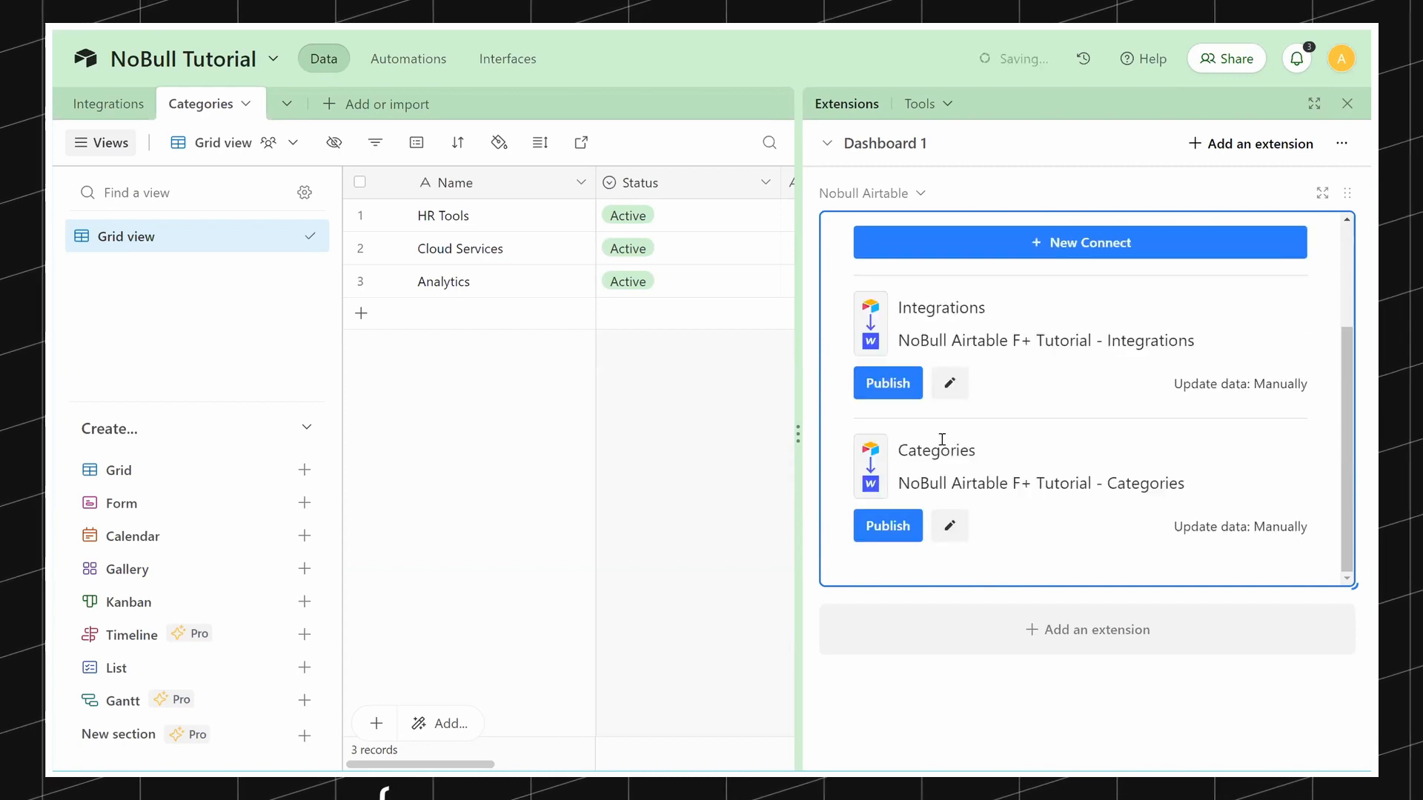
# Step: Edit the Integrations connect to add a mapping from the Webflow State field to the Airtable Status field, and save it
pyautogui.click(952, 384)
pyautogui.scroll(-8, 1002, 412)
pyautogui.click(989, 442)
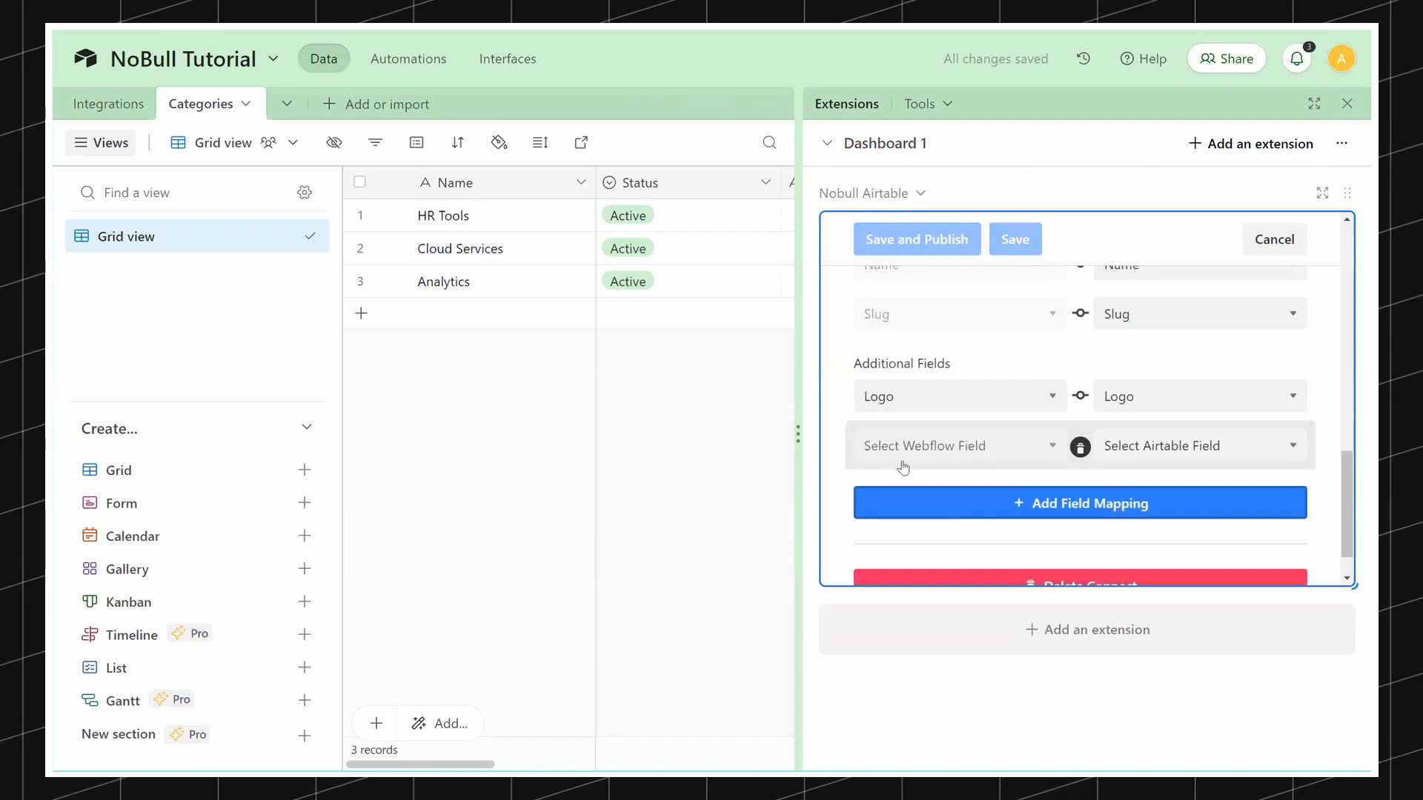
pyautogui.click(905, 446)
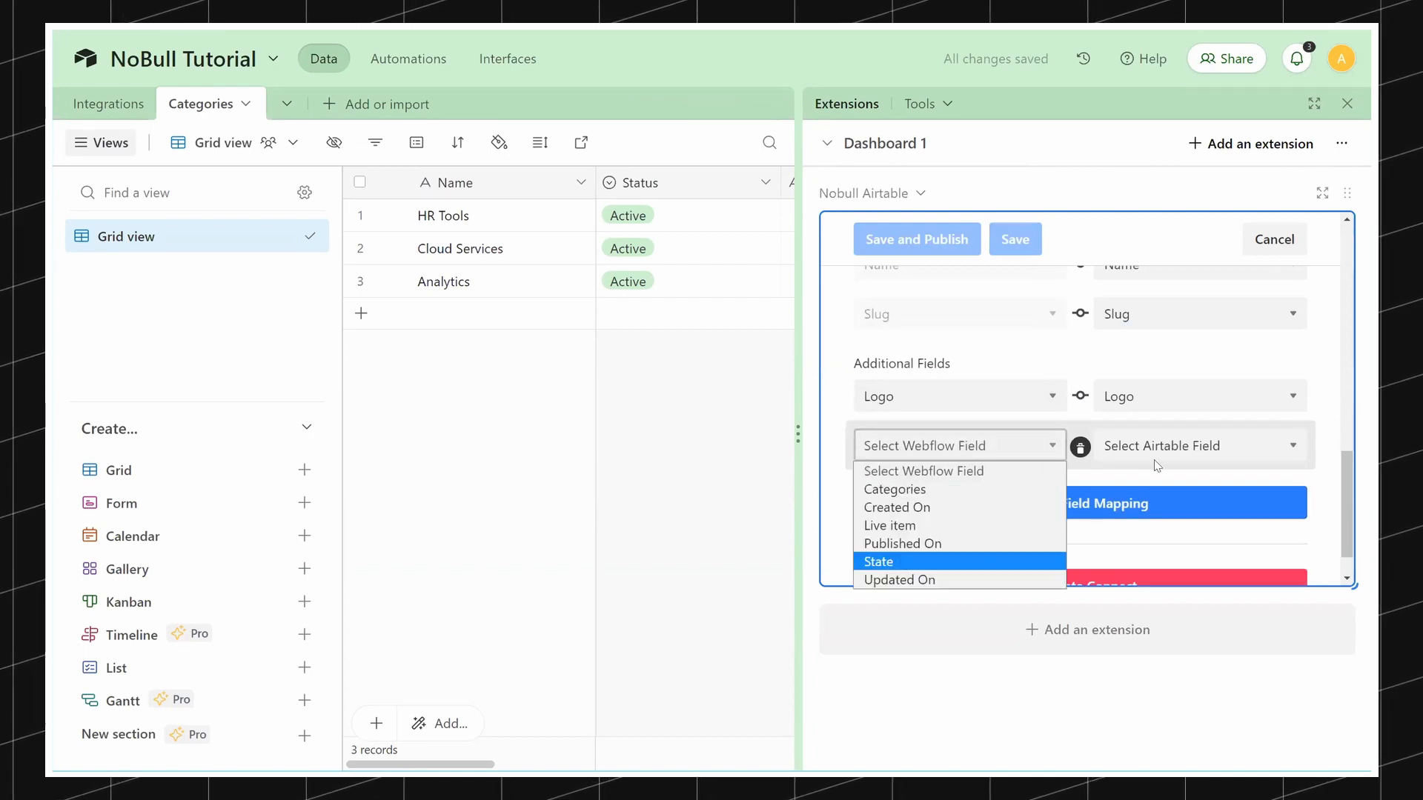
pyautogui.click(904, 562)
pyautogui.click(1193, 446)
pyautogui.click(1118, 598)
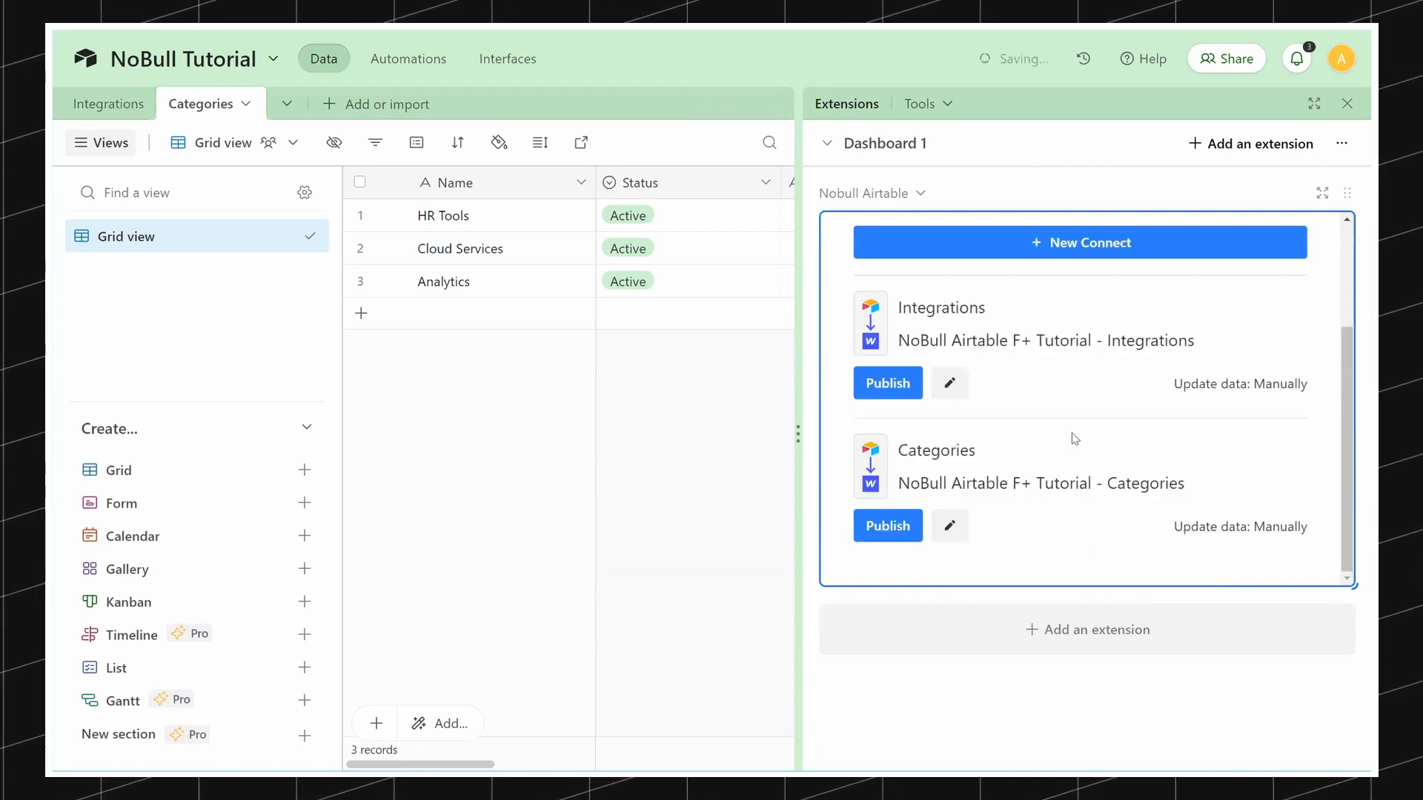
# Step: Review the list of saved connects and narrow the extensions area to show more of the table
pyautogui.scroll(3, 1039, 439)
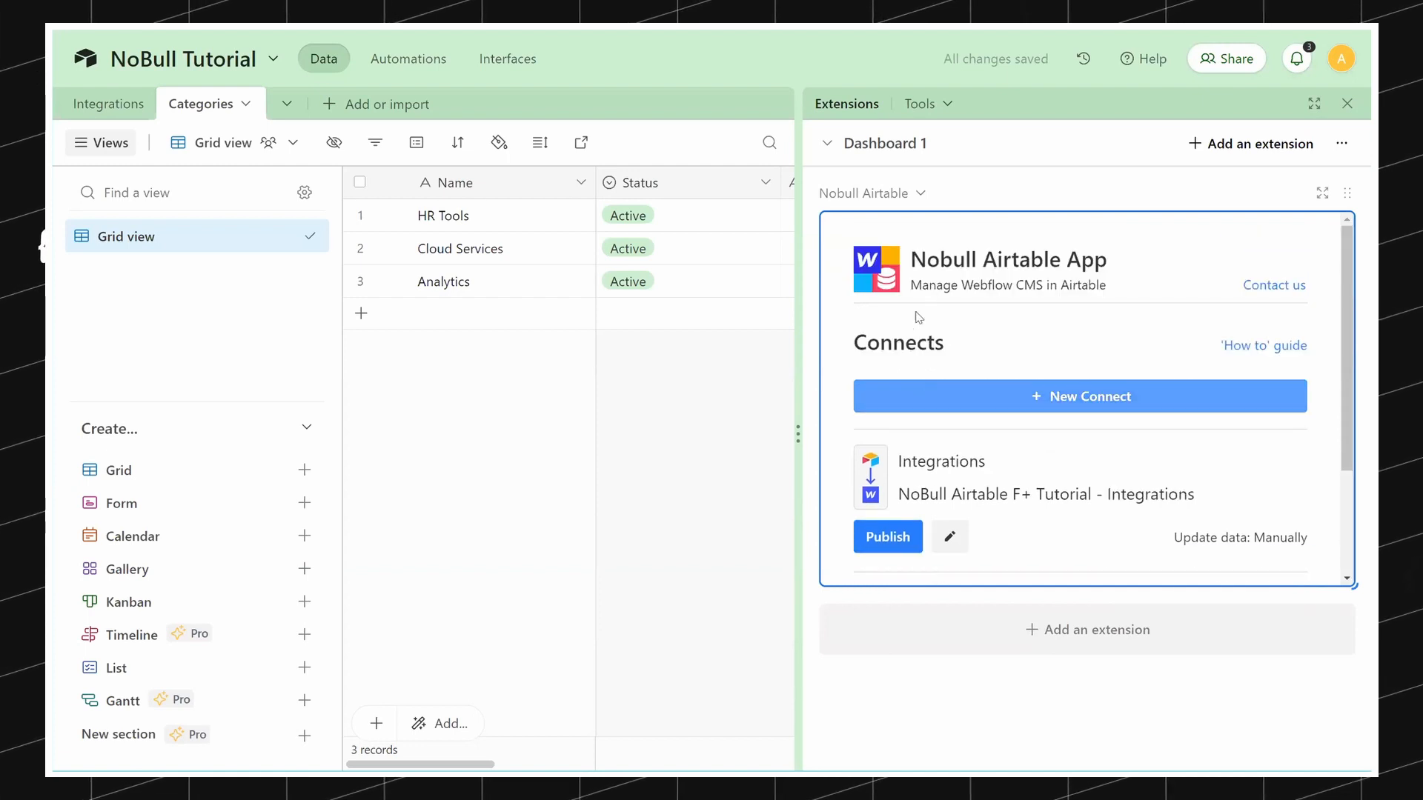
pyautogui.scroll(-2, 1084, 441)
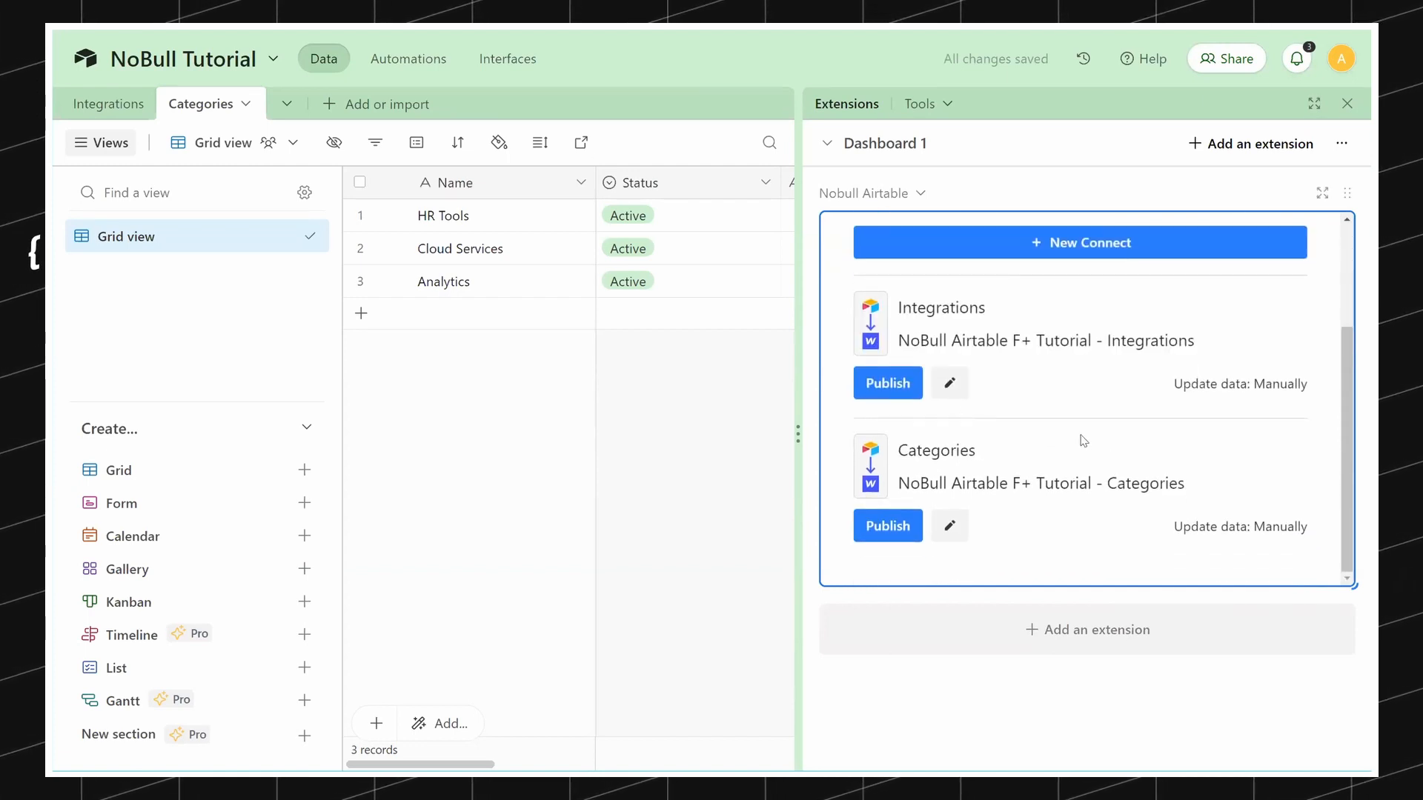
pyautogui.moveTo(796, 229); pyautogui.dragTo(1010, 244)
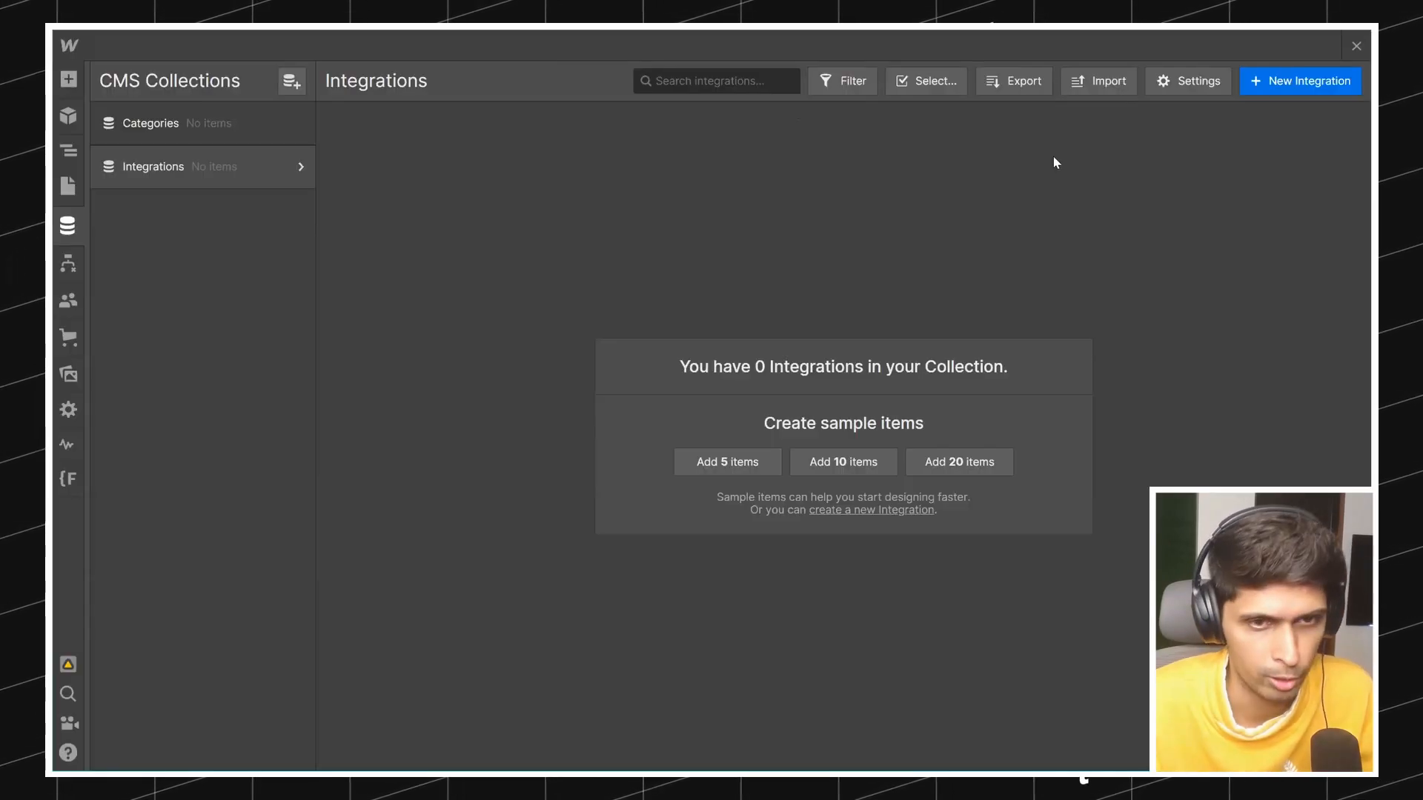
# Step: In the Webflow Designer, close the Integrations collection and look at the publish destinations of the site
pyautogui.click(1356, 46)
pyautogui.click(1112, 45)
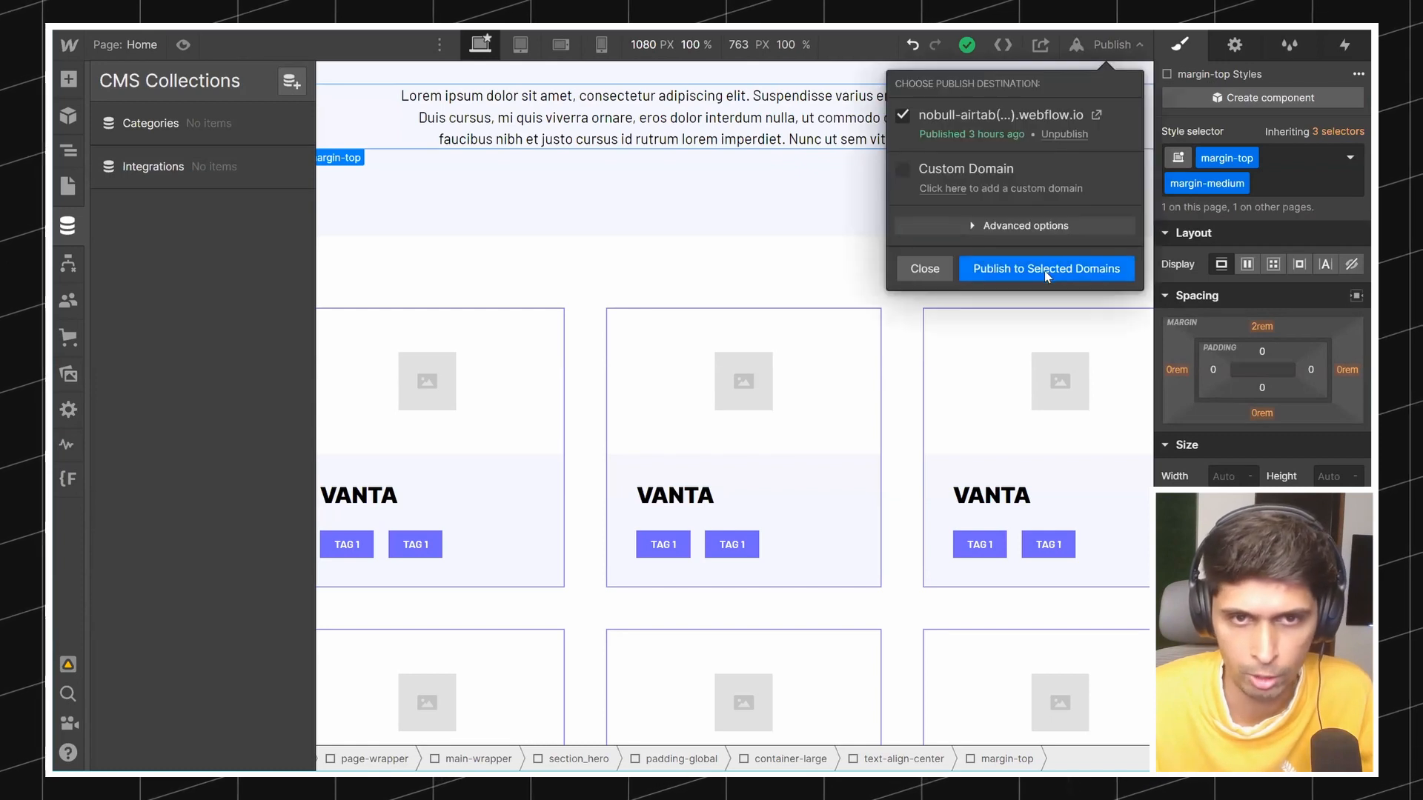
pyautogui.click(738, 236)
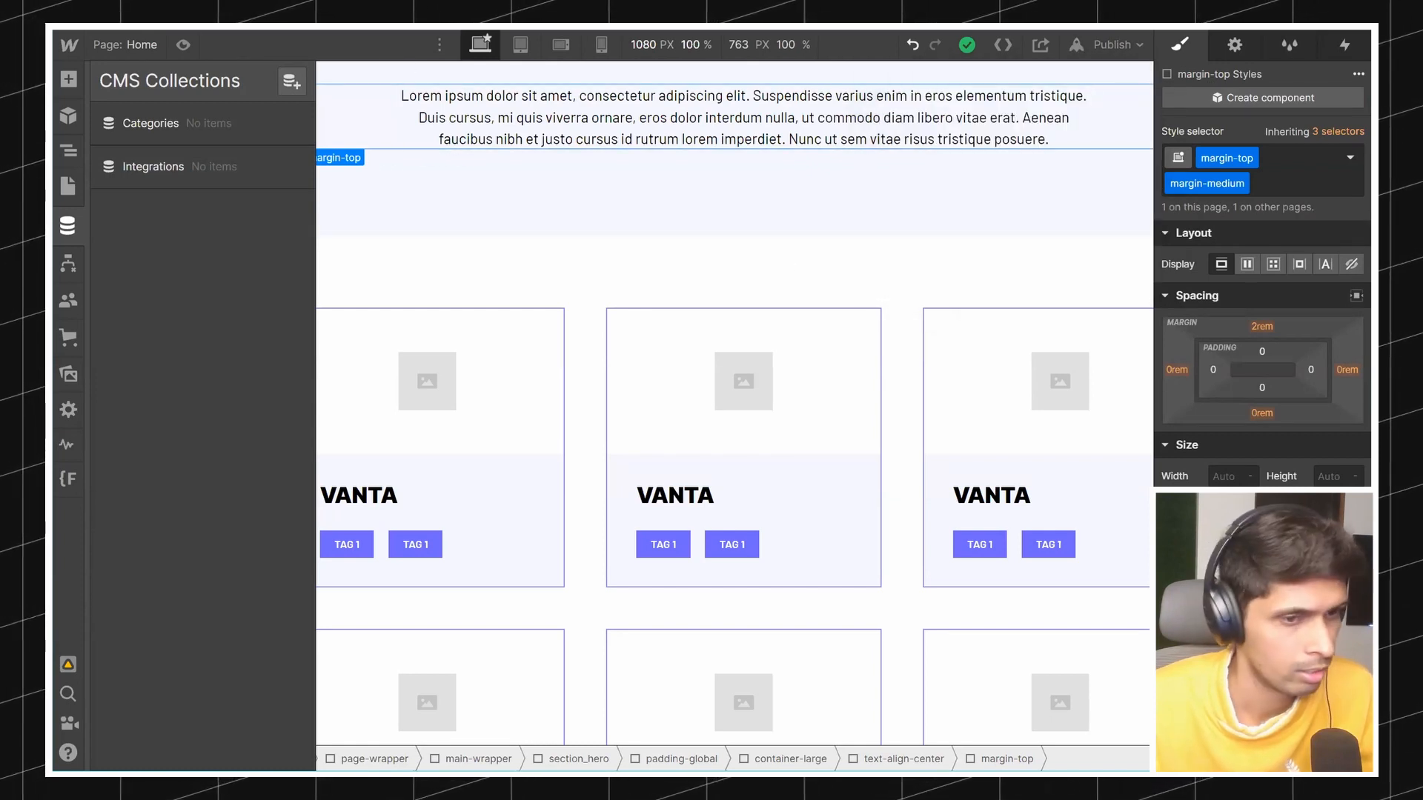
pyautogui.click(355, 29)
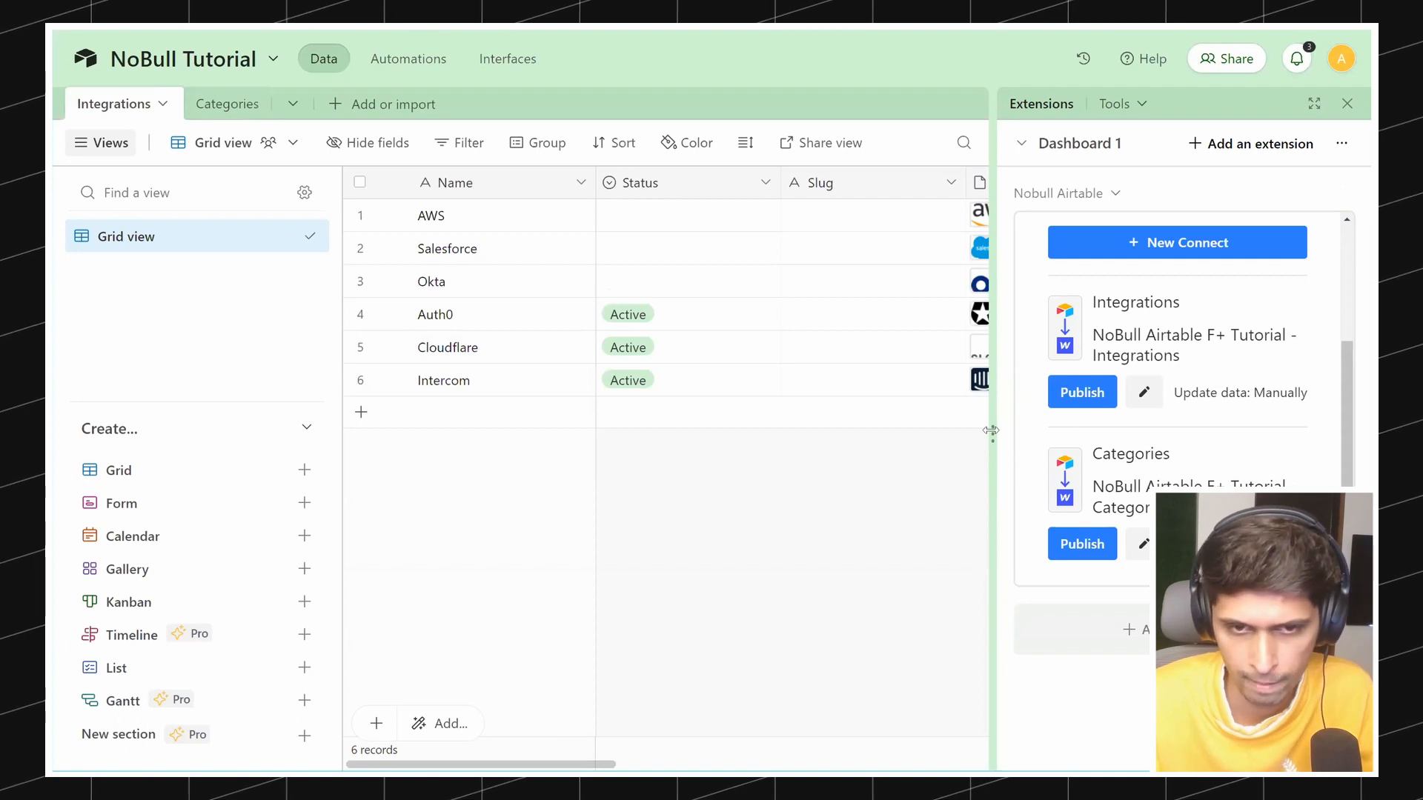
pyautogui.moveTo(990, 431); pyautogui.dragTo(902, 431)
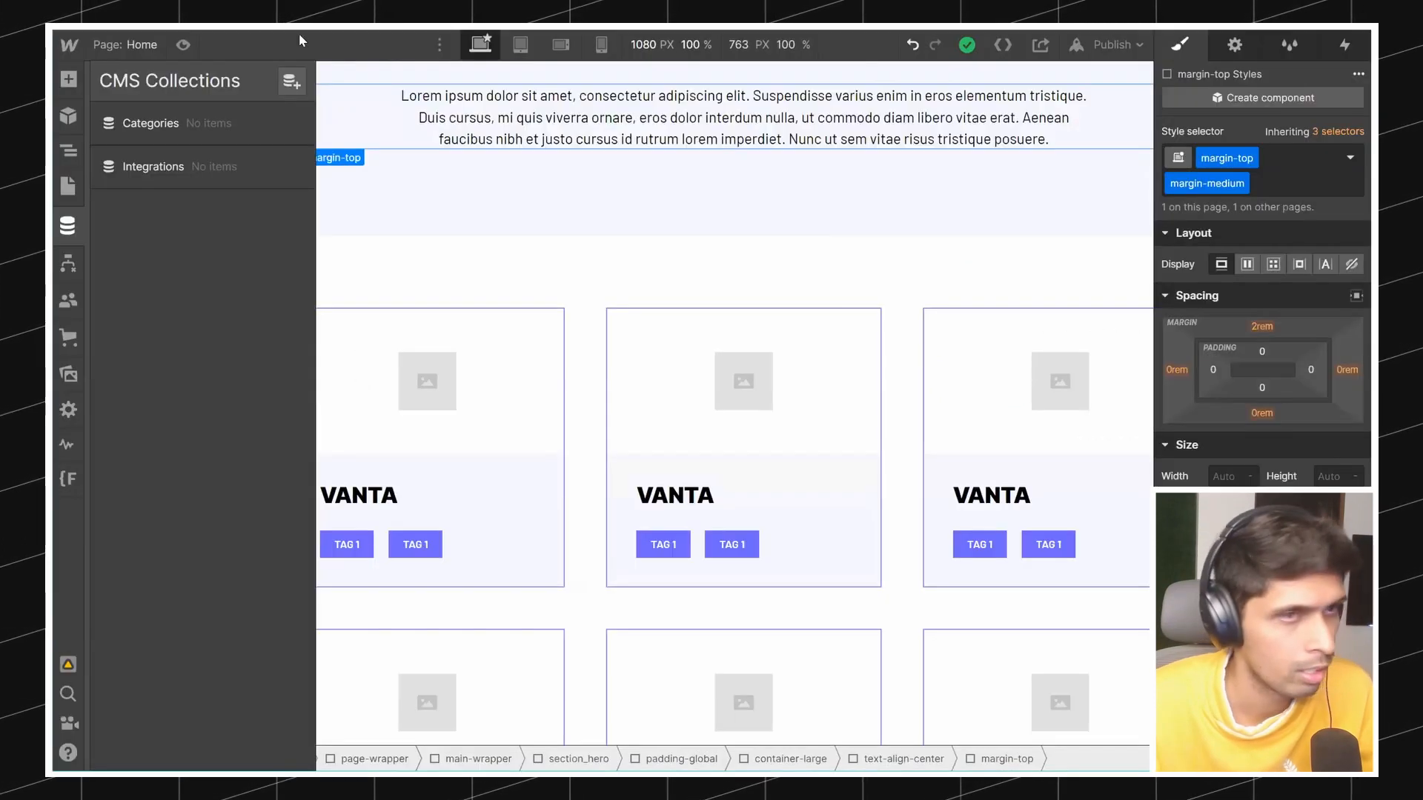
pyautogui.click(1116, 45)
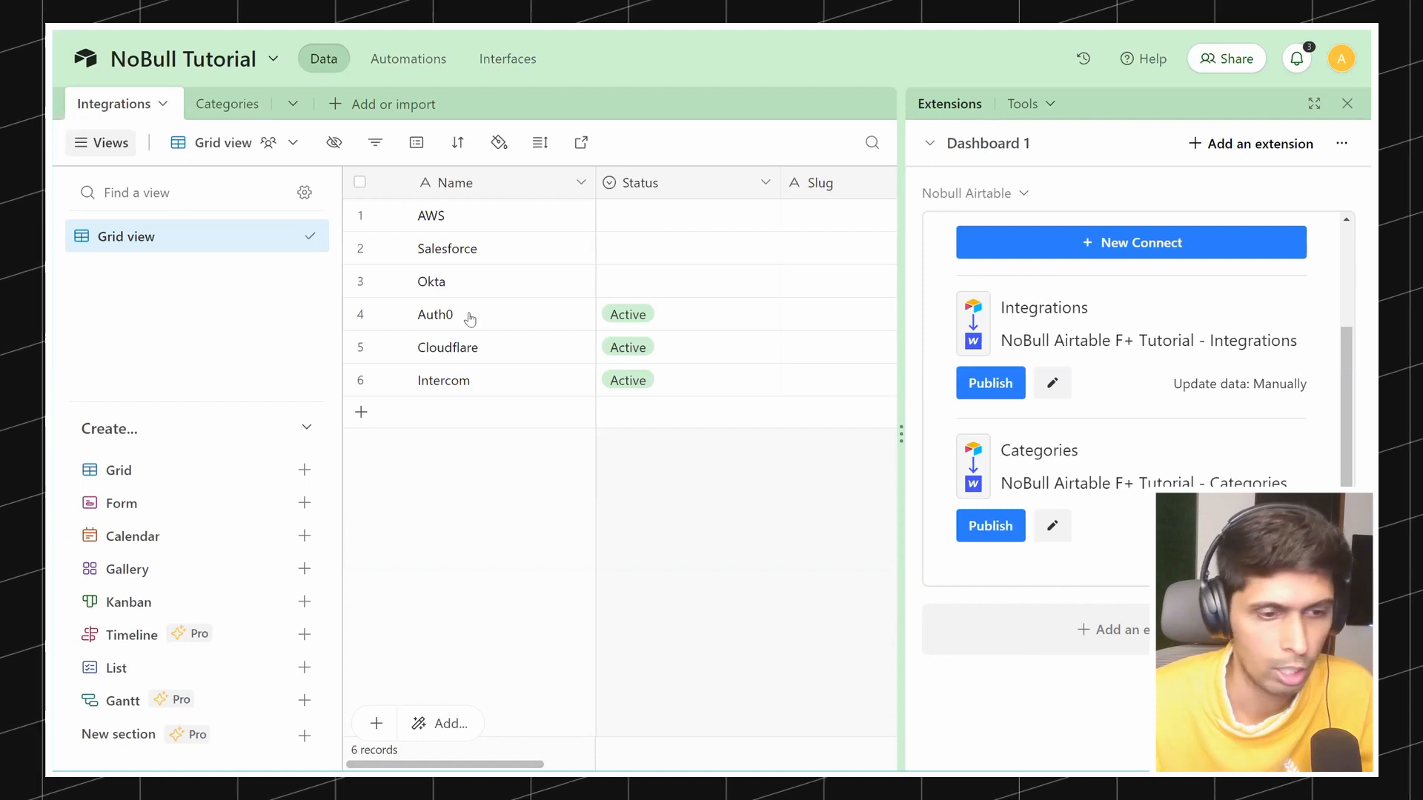
# Step: Back in Airtable, show the Categories field of the Integrations table, reopen the Integrations connect for editing and widen the extensions area
pyautogui.hscroll(10, 470, 318)
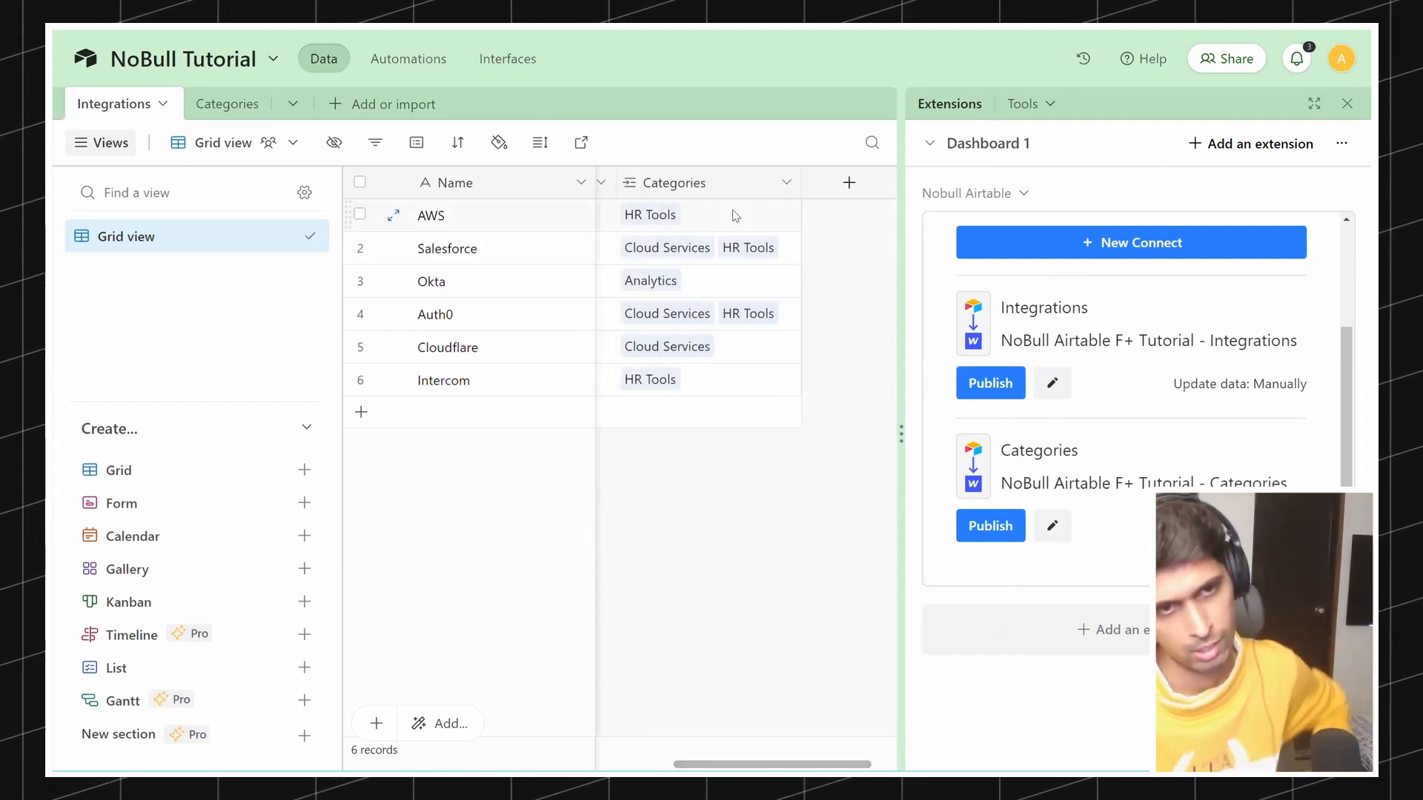
pyautogui.click(1055, 384)
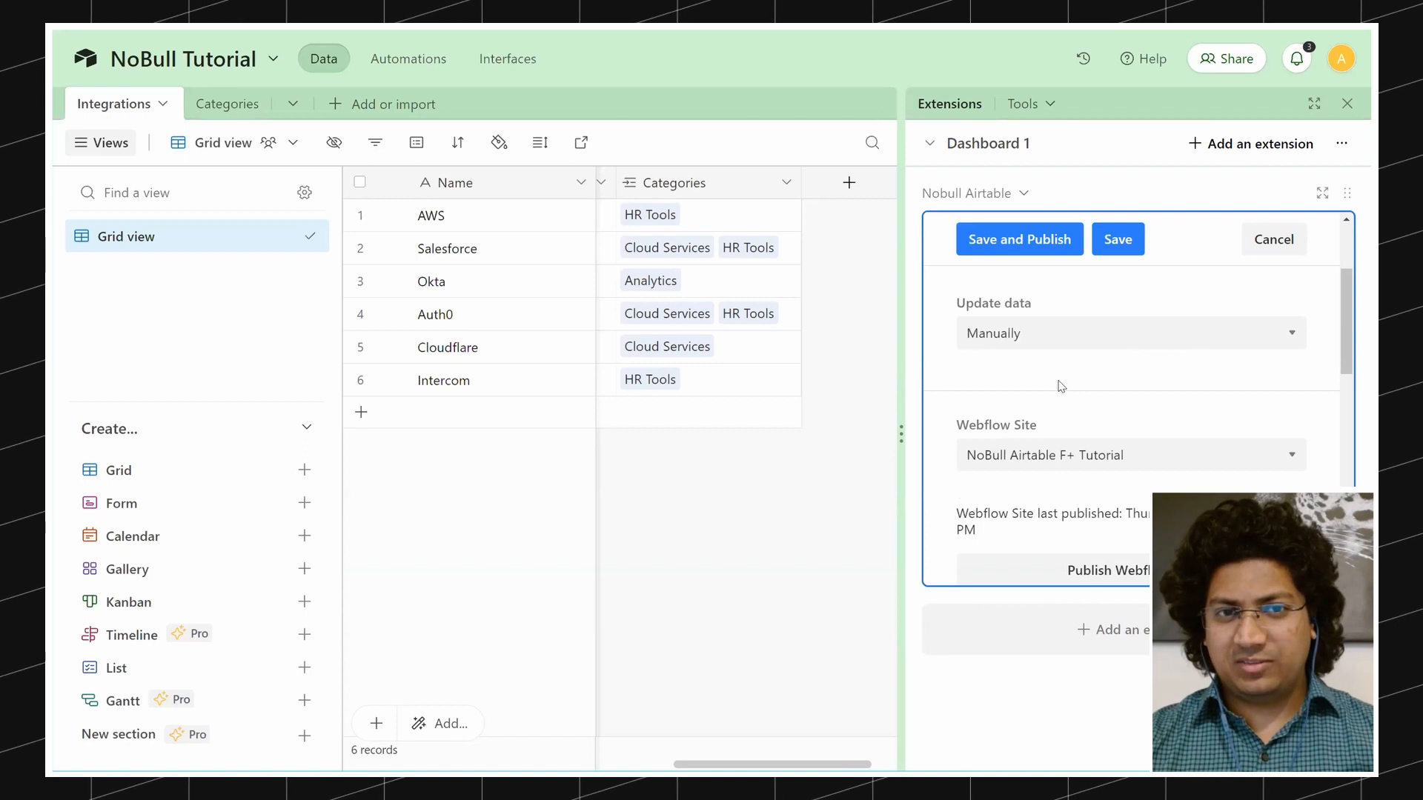
pyautogui.scroll(-5, 1112, 441)
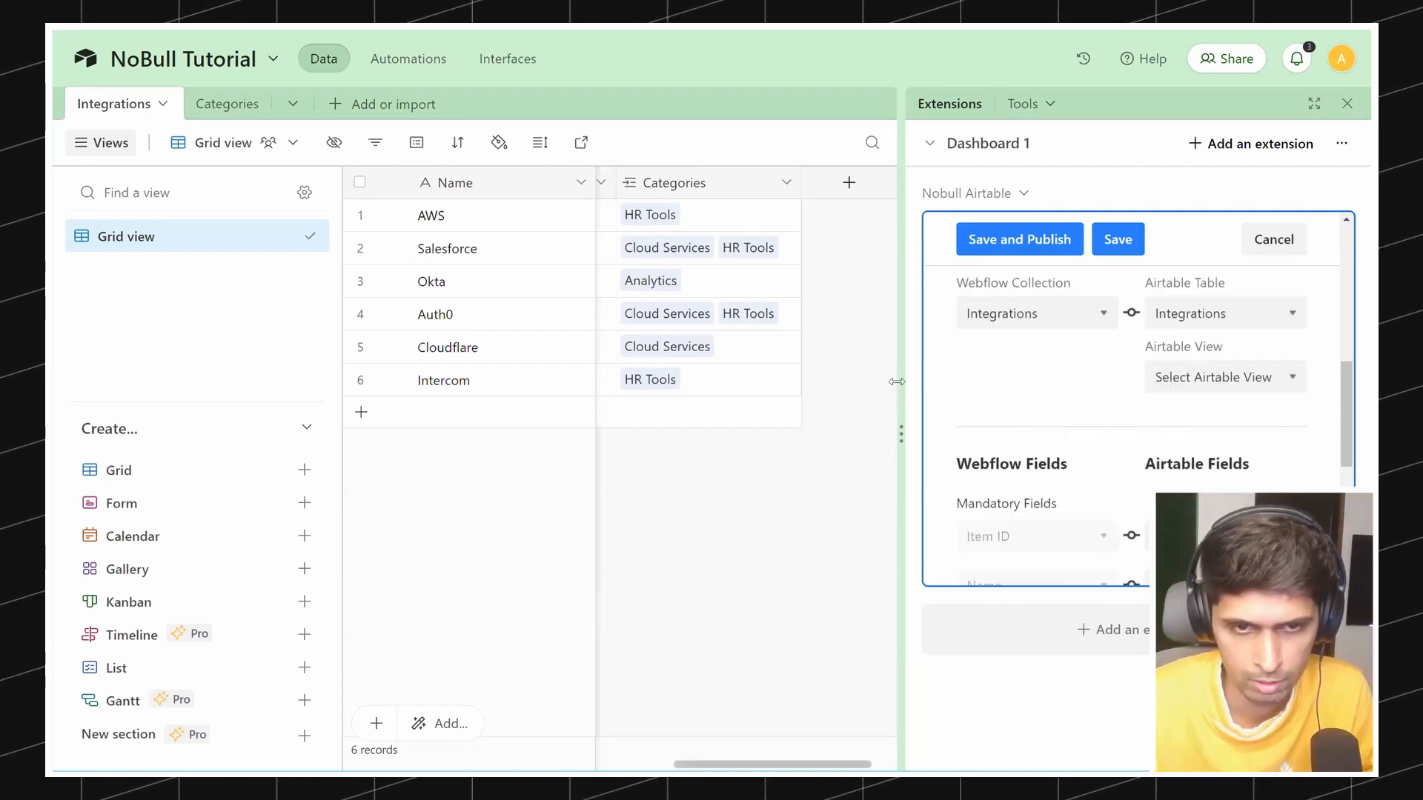
pyautogui.moveTo(808, 398); pyautogui.dragTo(811, 401)
pyautogui.scroll(-5, 1083, 467)
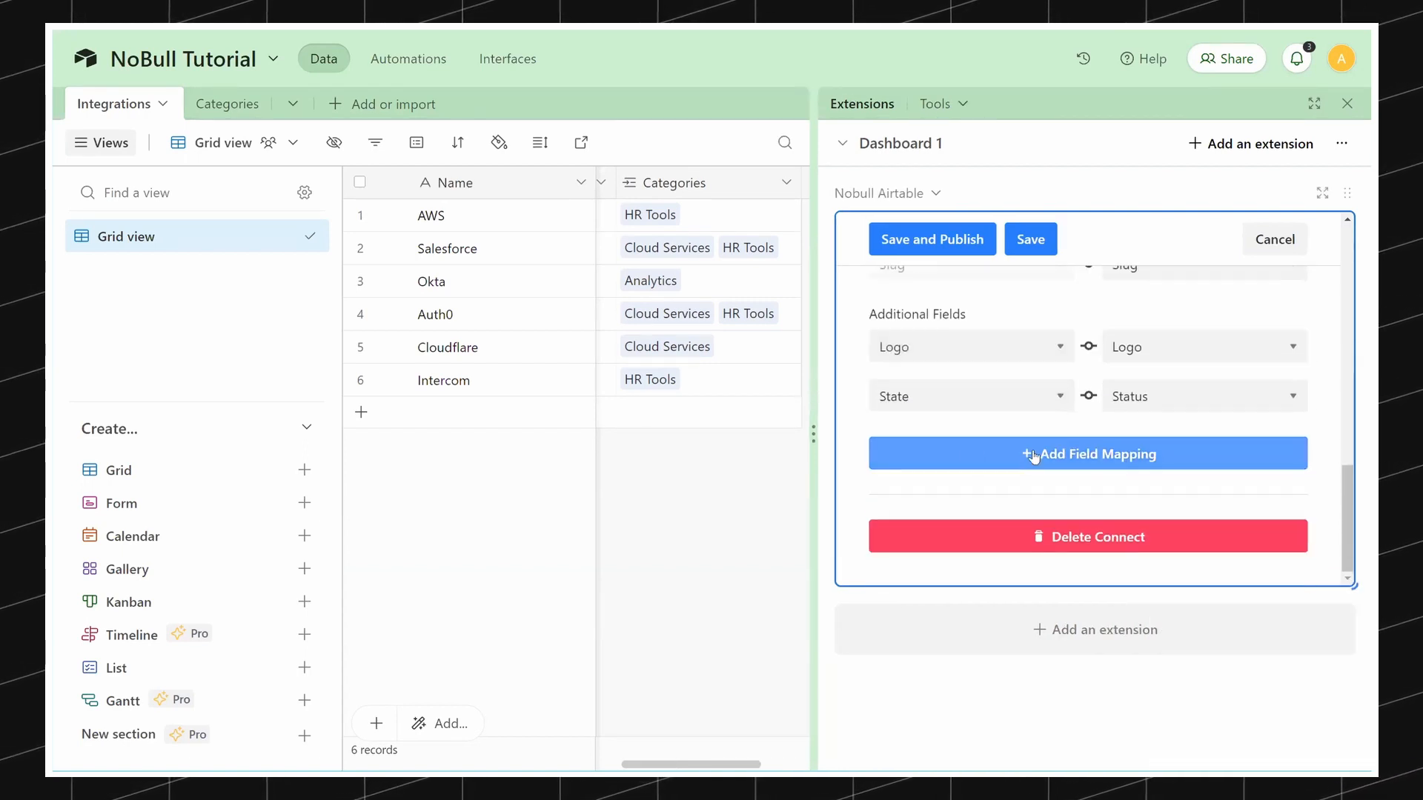
# Step: Map the Webflow Categories field to the Airtable Categories field, using the Categories connect of NoBull Airtable F+ Tutorial as the reference connect
pyautogui.click(966, 451)
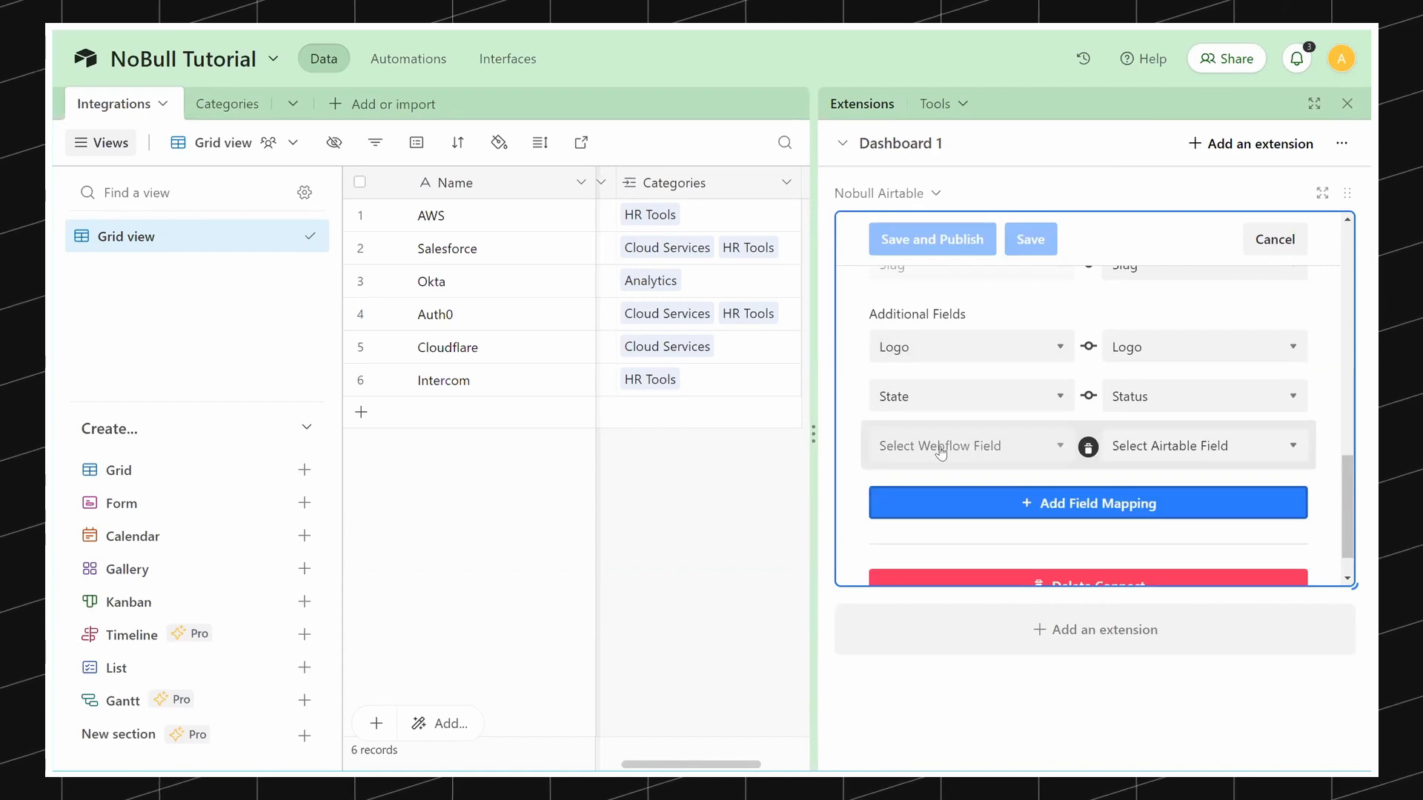
pyautogui.click(941, 451)
pyautogui.click(926, 491)
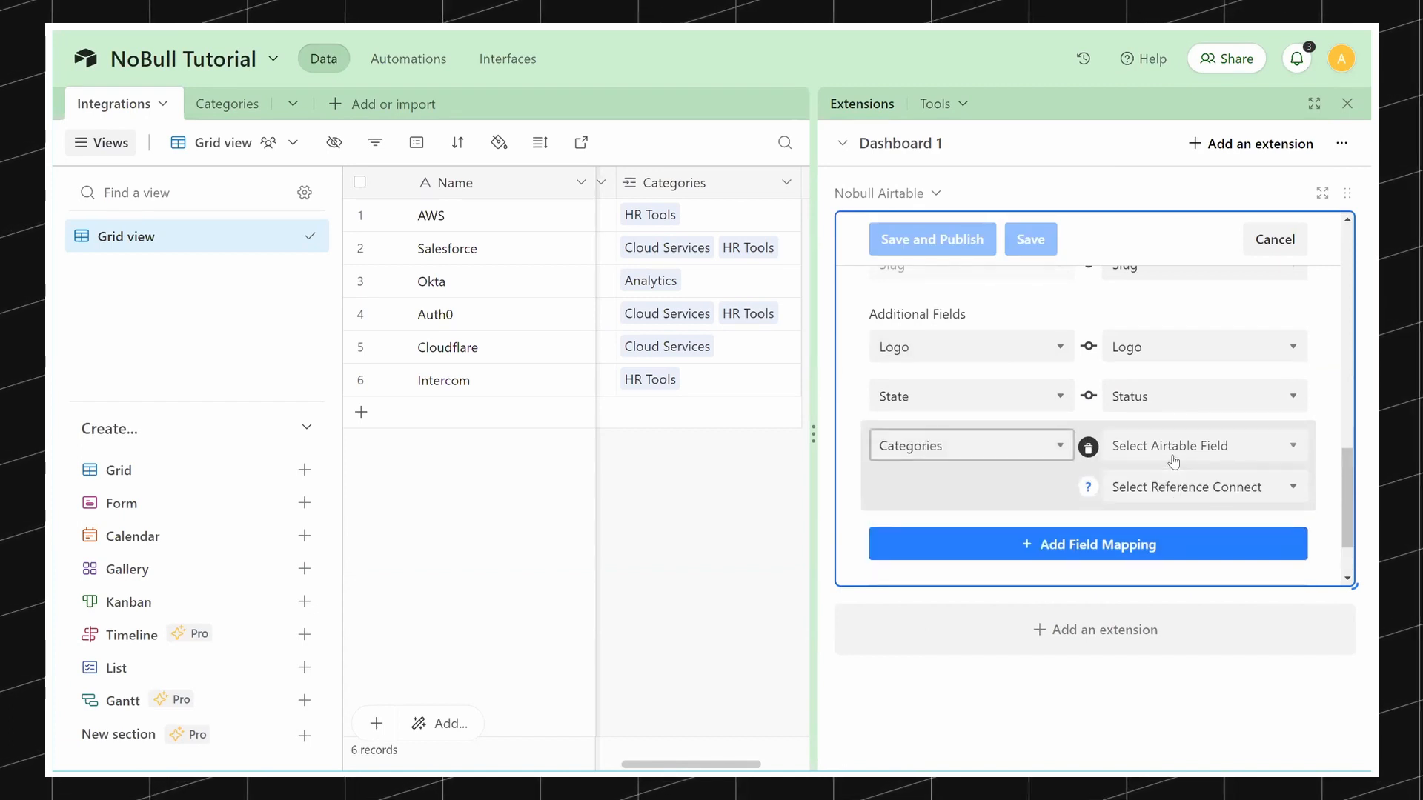
pyautogui.click(1171, 445)
pyautogui.click(1169, 507)
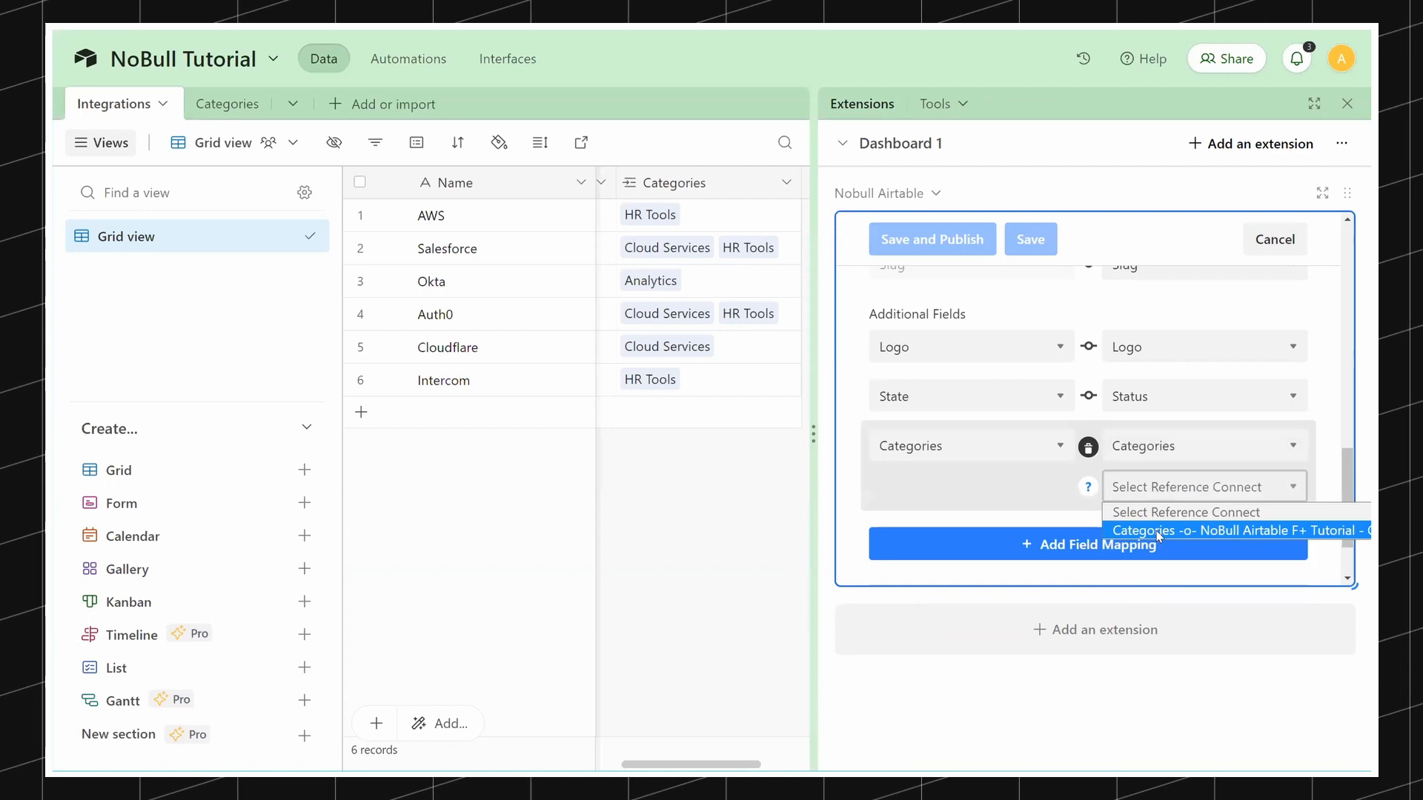
pyautogui.click(1154, 532)
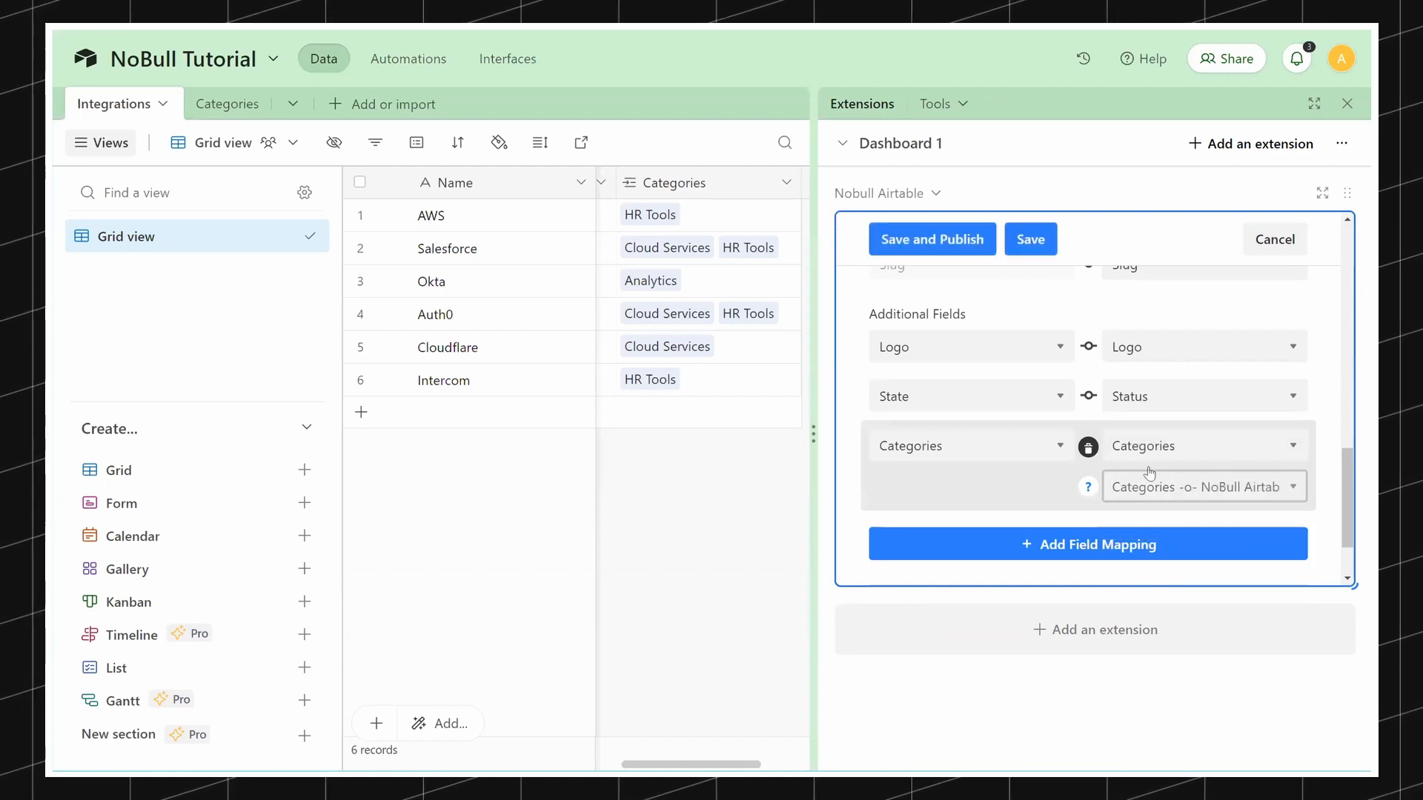
pyautogui.scroll(-1, 1052, 510)
pyautogui.scroll(-1, 1052, 510)
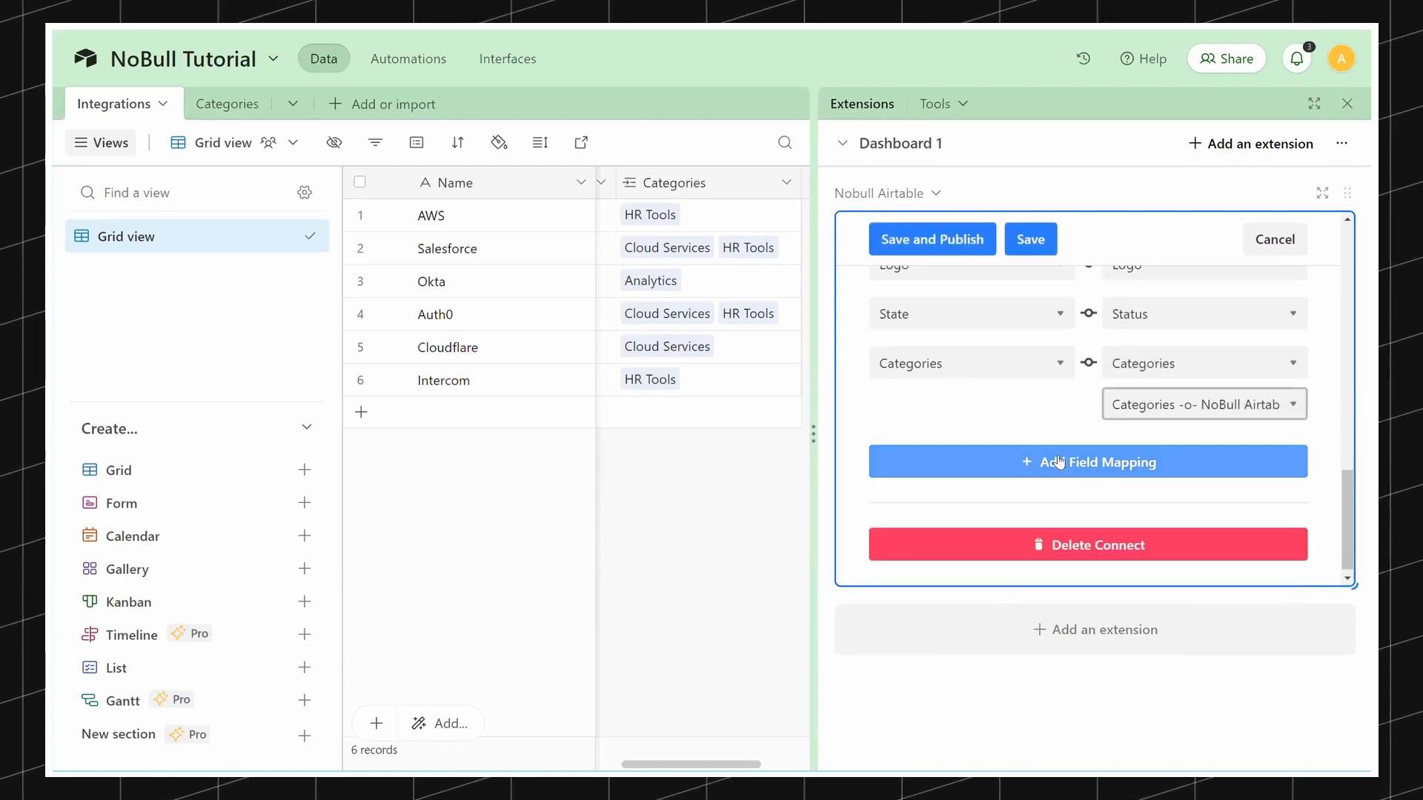
# Step: Add another field mapping to the Integrations connect and choose Publish as its Airtable field
pyautogui.click(1048, 459)
pyautogui.click(957, 454)
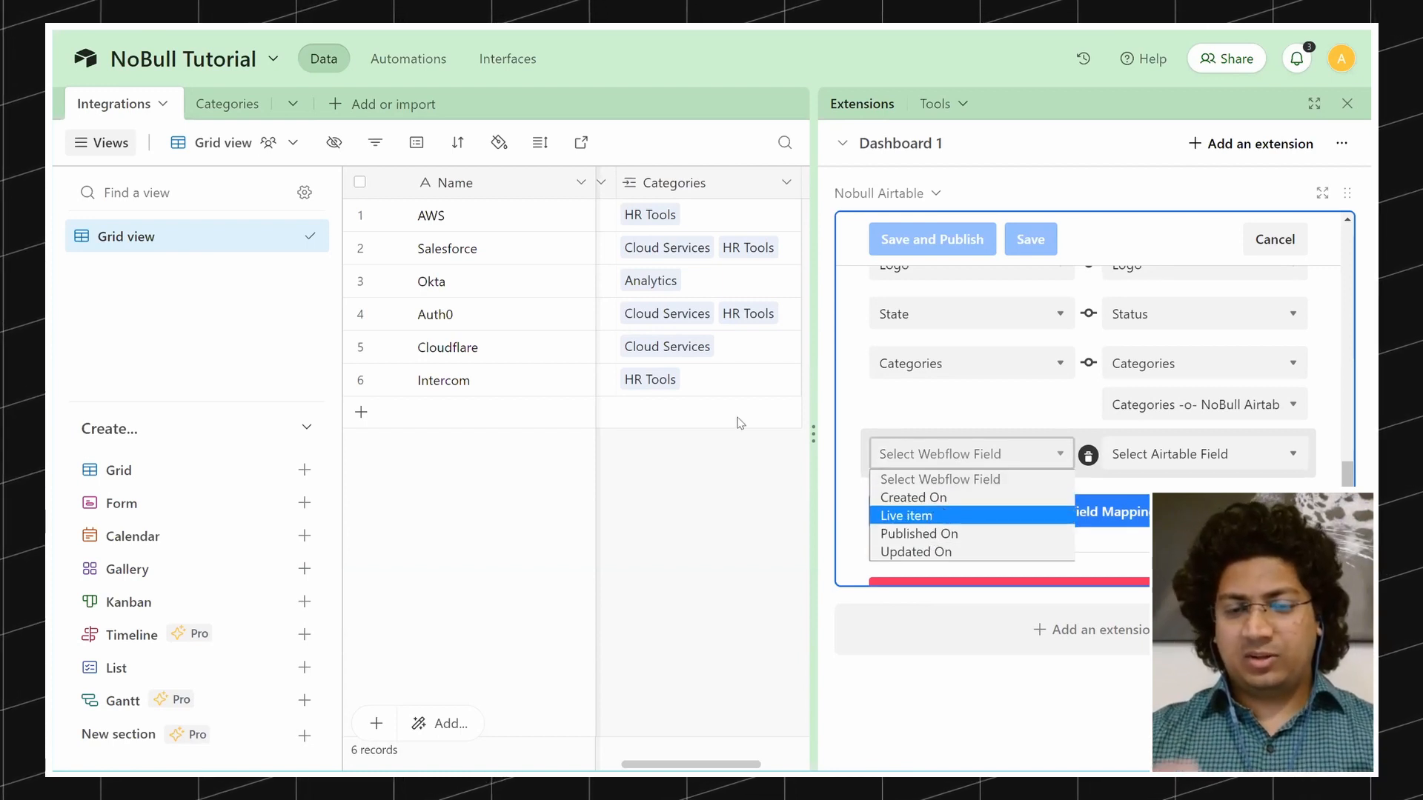
pyautogui.hscroll(2, 741, 424)
pyautogui.hscroll(-3, 741, 423)
pyautogui.hscroll(-2, 704, 423)
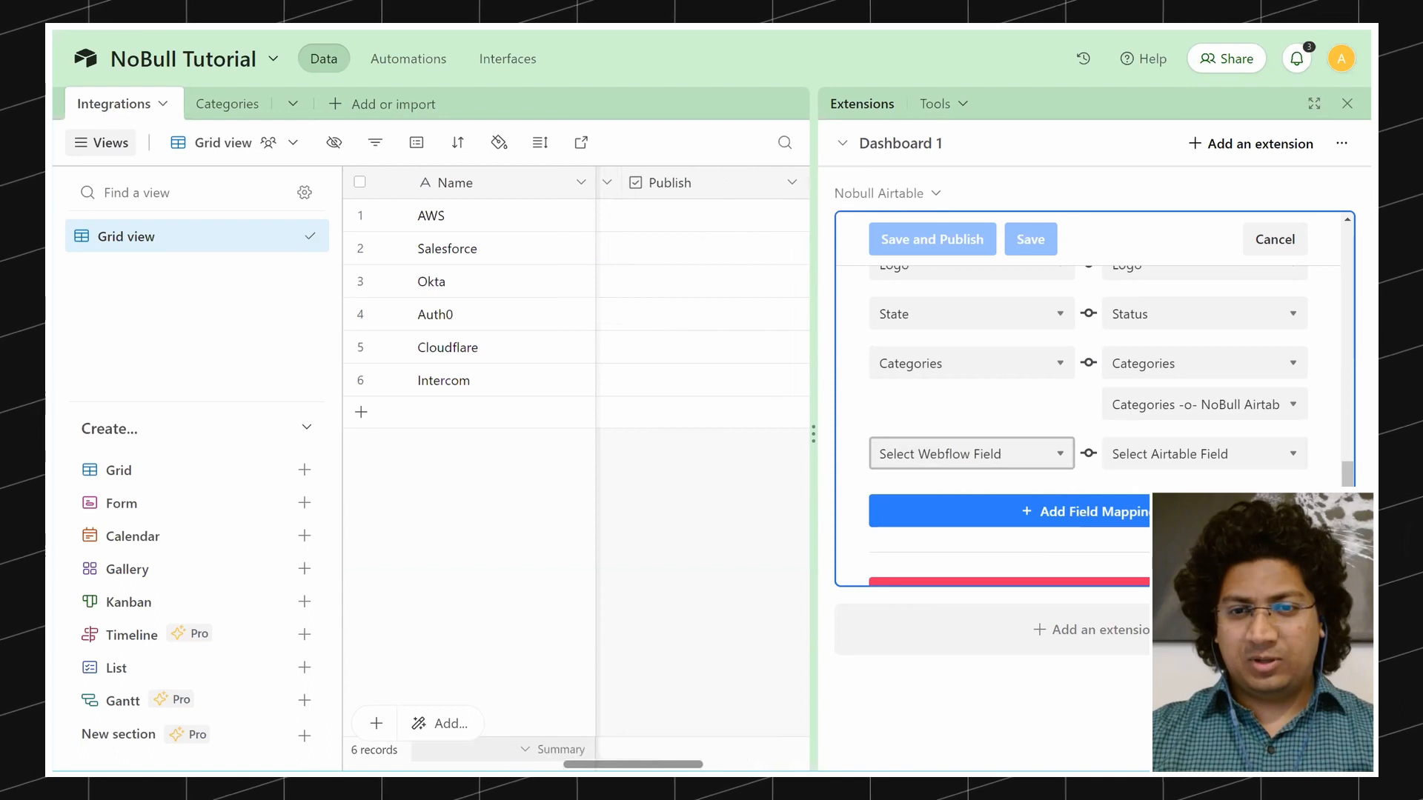
pyautogui.click(1006, 455)
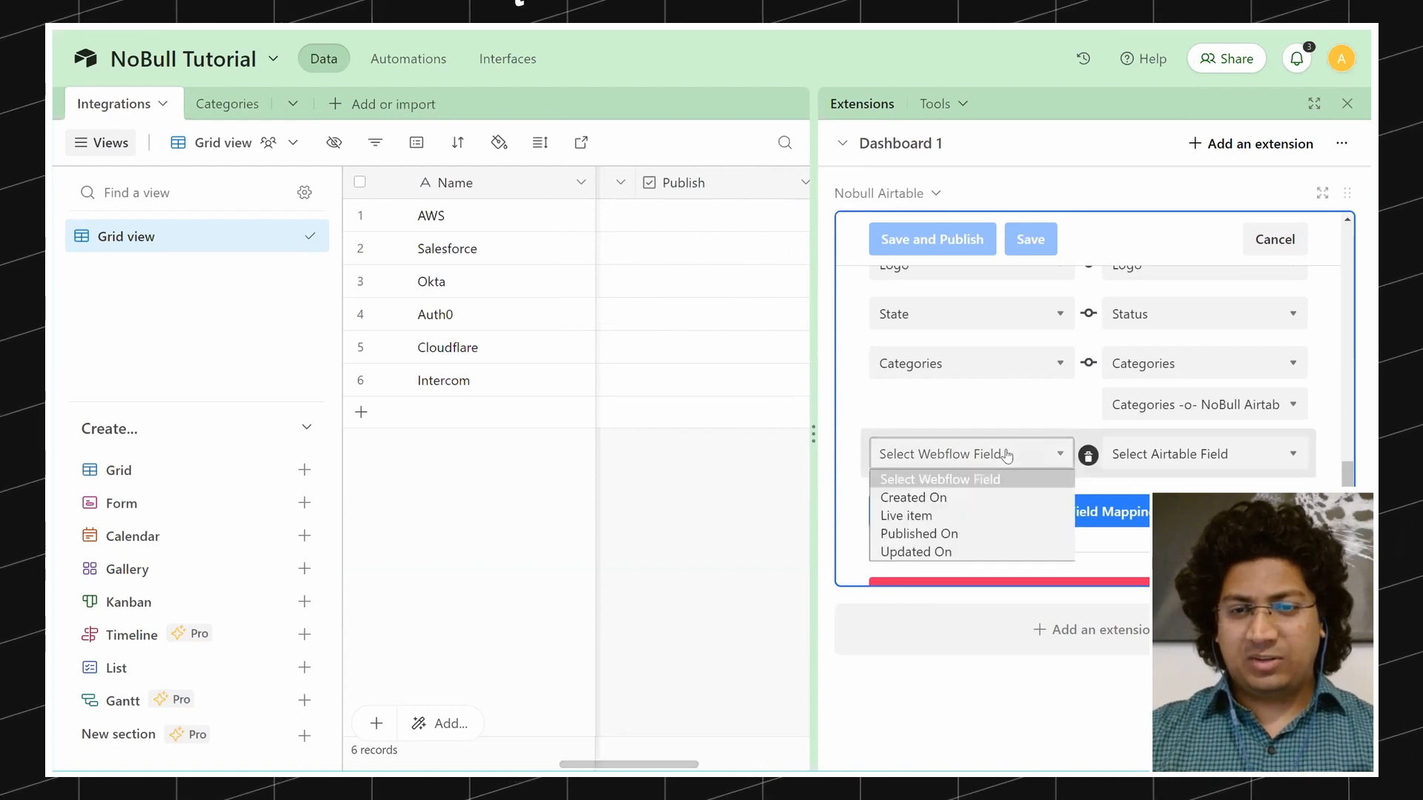
pyautogui.click(1143, 455)
pyautogui.click(1127, 572)
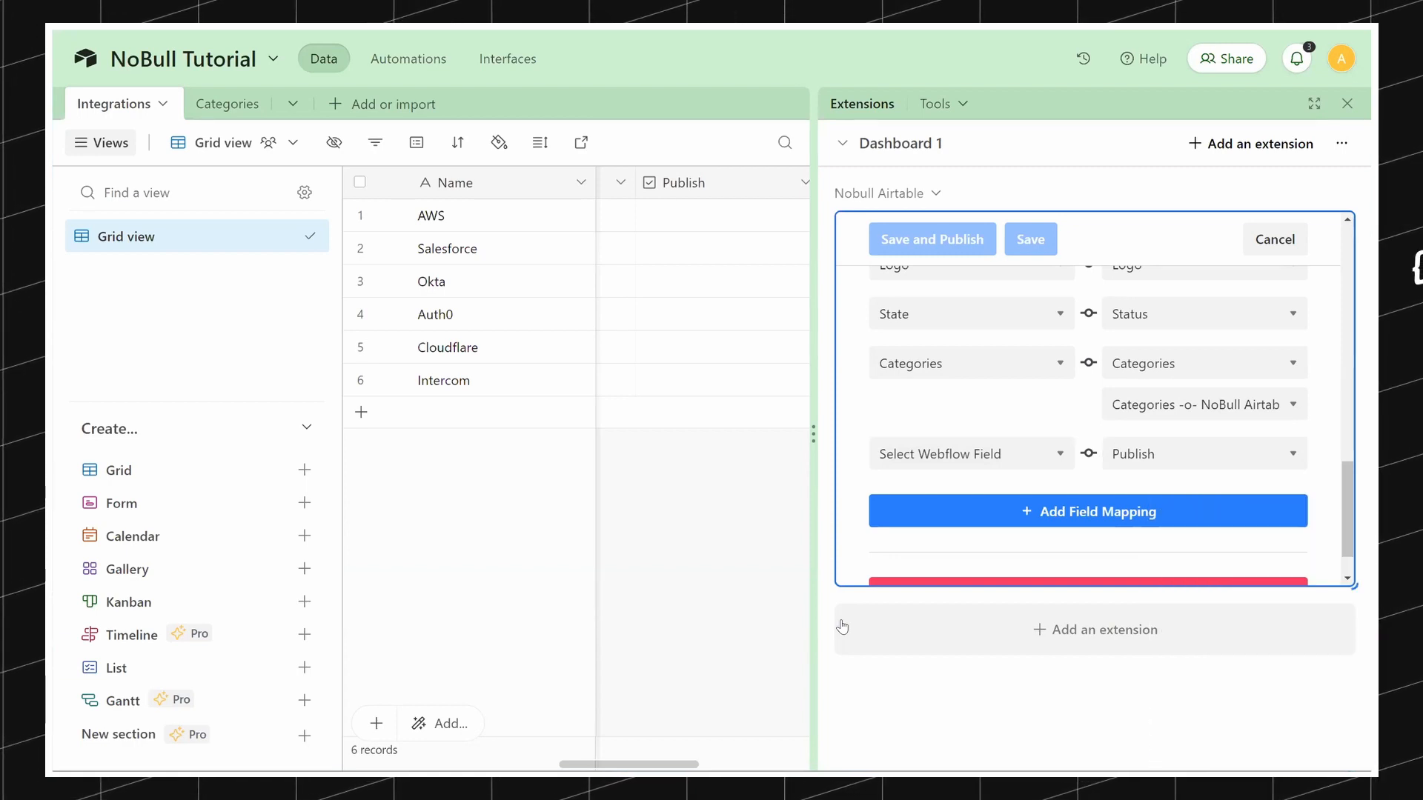
# Step: Set the Webflow field of the Publish mapping to Live item and save the Integrations connect
pyautogui.scroll(-1, 946, 460)
pyautogui.click(963, 397)
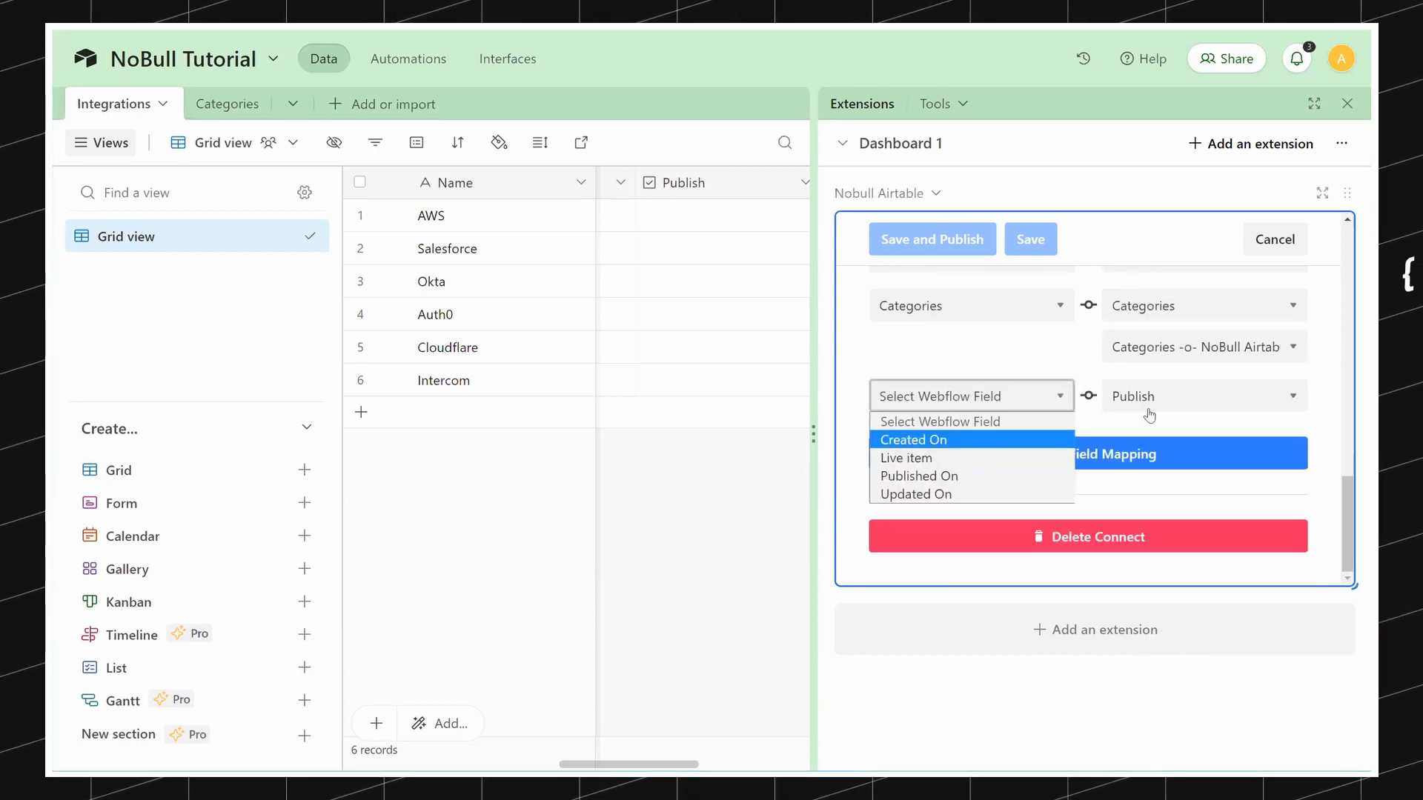
pyautogui.click(932, 460)
pyautogui.scroll(5, 1047, 311)
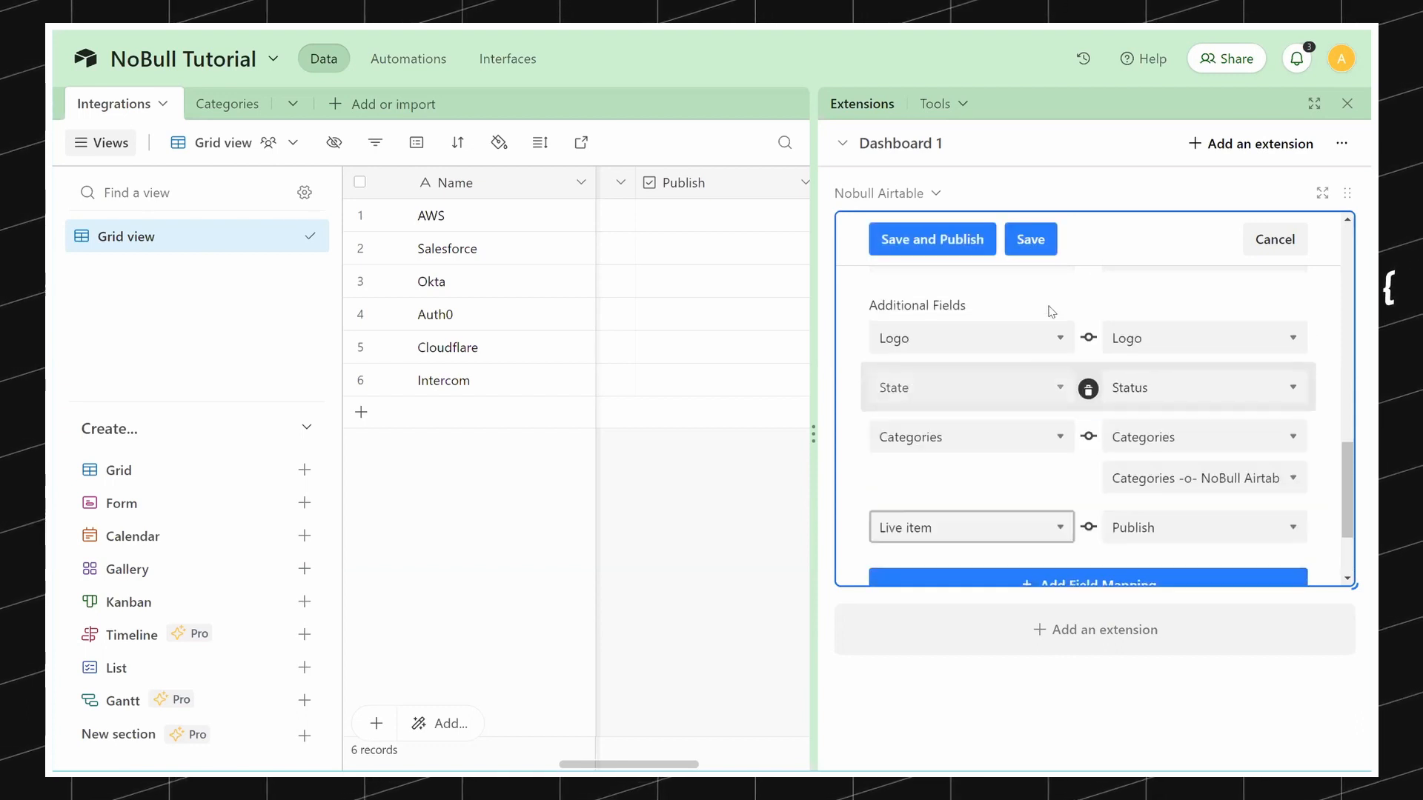
pyautogui.click(1037, 239)
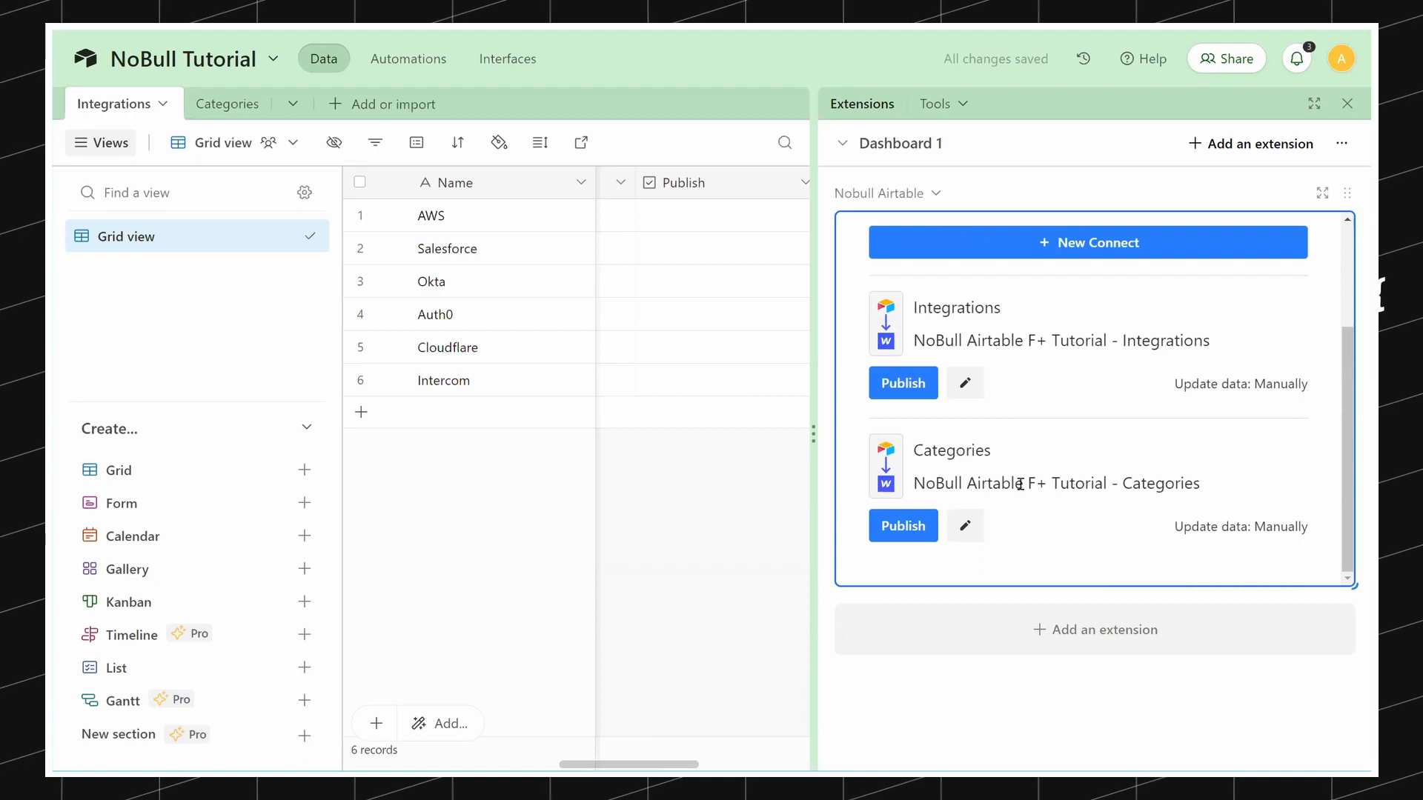
# Step: Add a mapping for the Webflow Live item field to the Categories connect, choose its Airtable counterpart and save the connect
pyautogui.click(965, 526)
pyautogui.scroll(-3, 1033, 485)
pyautogui.scroll(-5, 1033, 486)
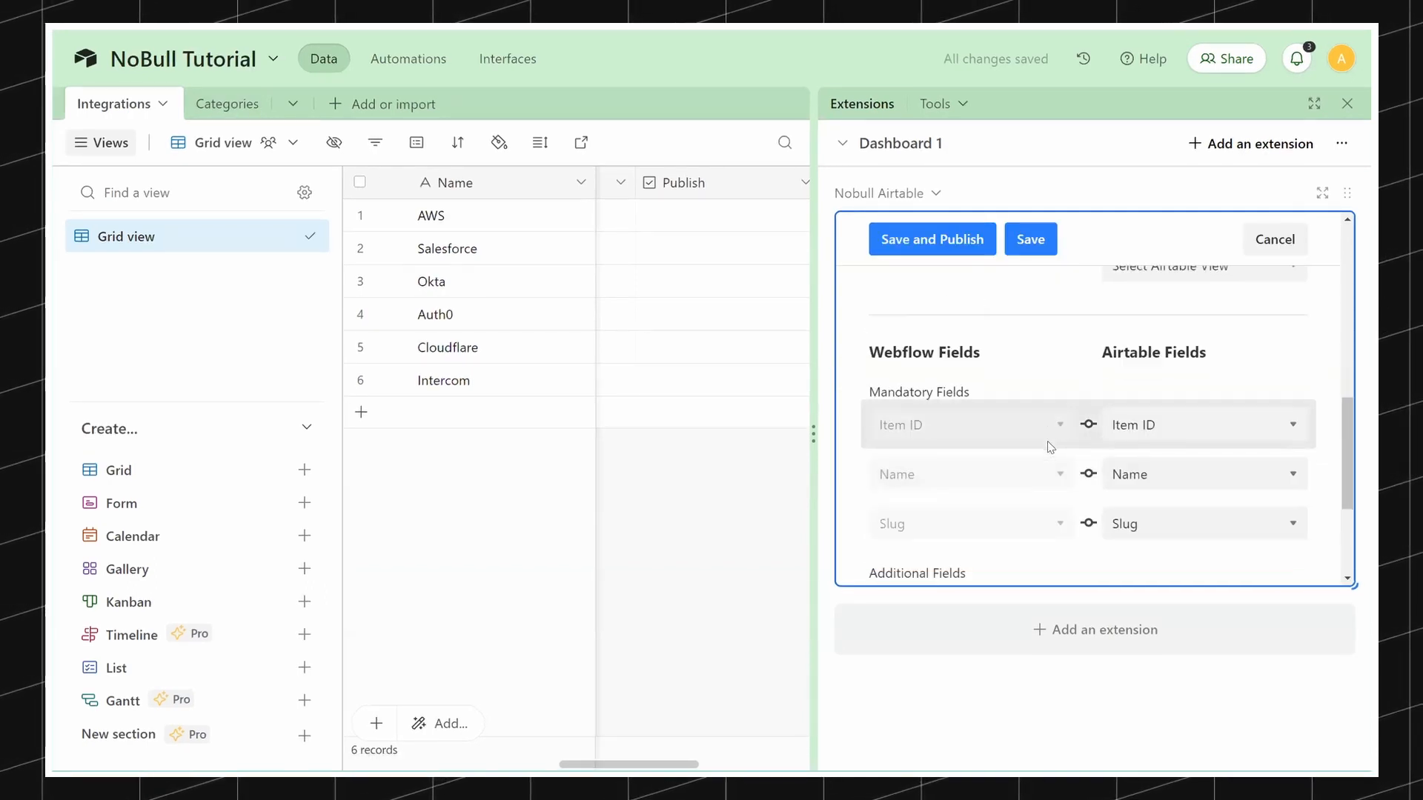
pyautogui.click(999, 524)
pyautogui.click(977, 503)
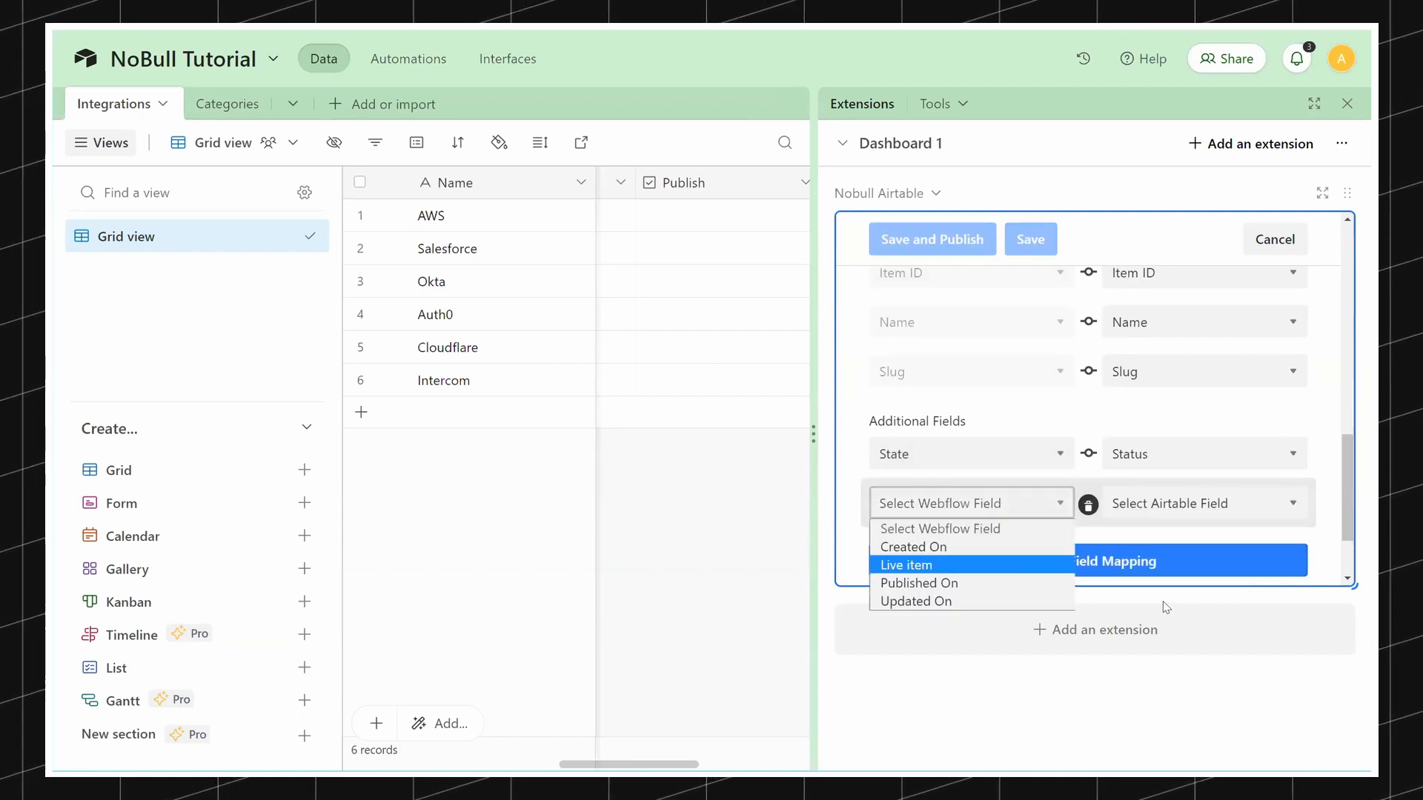
pyautogui.click(956, 565)
pyautogui.click(1185, 504)
pyautogui.click(1138, 601)
pyautogui.scroll(-1, 1107, 512)
pyautogui.click(1010, 246)
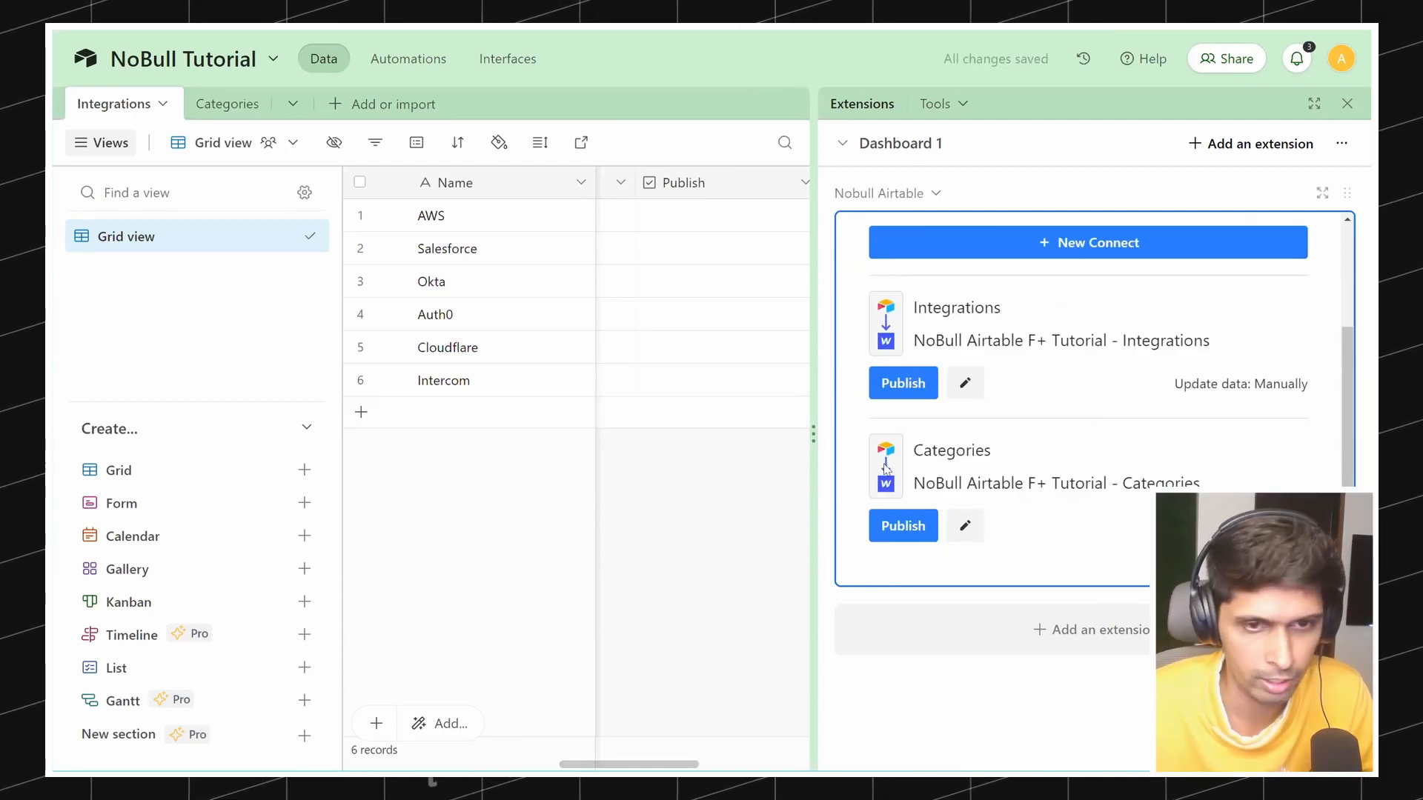
# Step: Narrow the extensions area and look through the fields of the Integrations table
pyautogui.moveTo(810, 432); pyautogui.dragTo(912, 455)
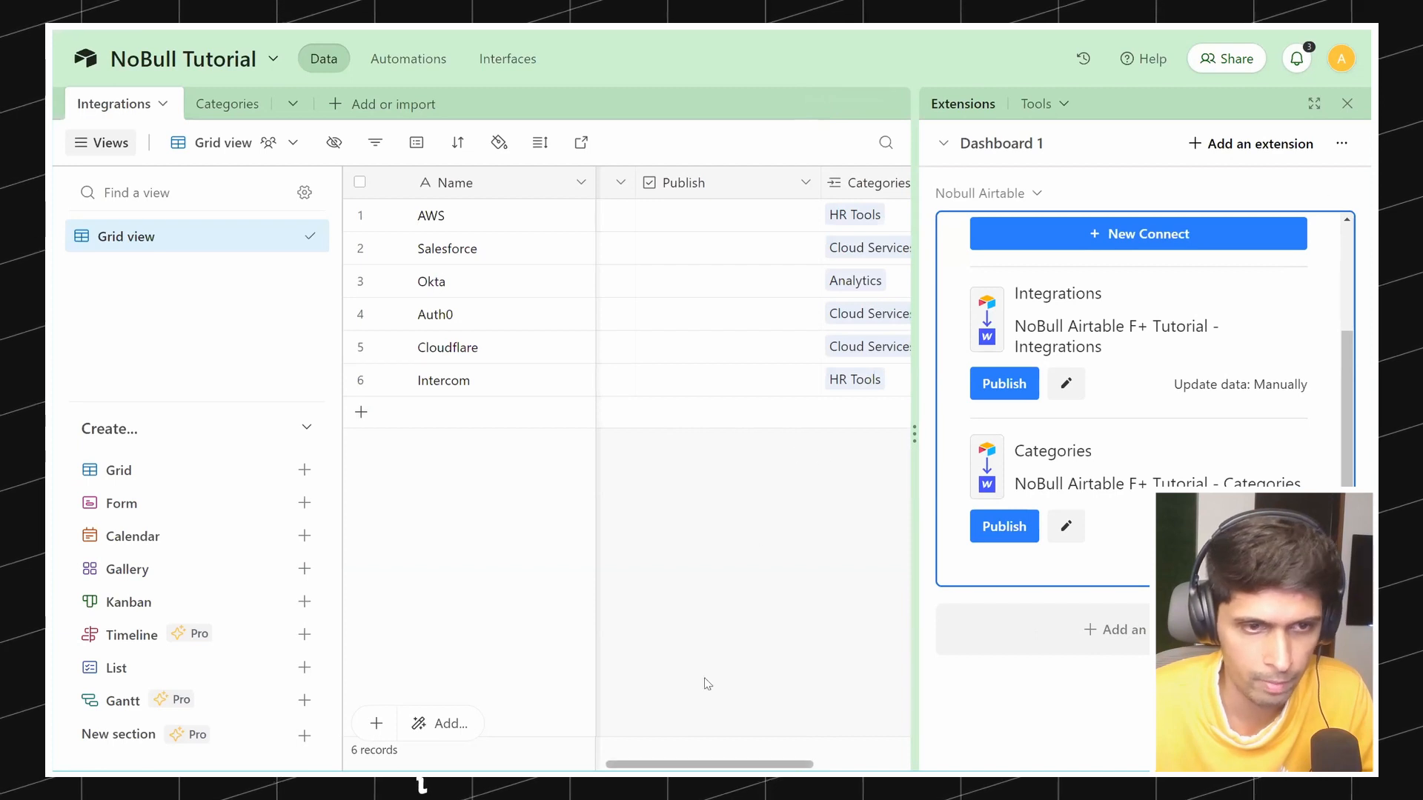
pyautogui.hscroll(-5, 708, 683)
pyautogui.hscroll(5, 638, 745)
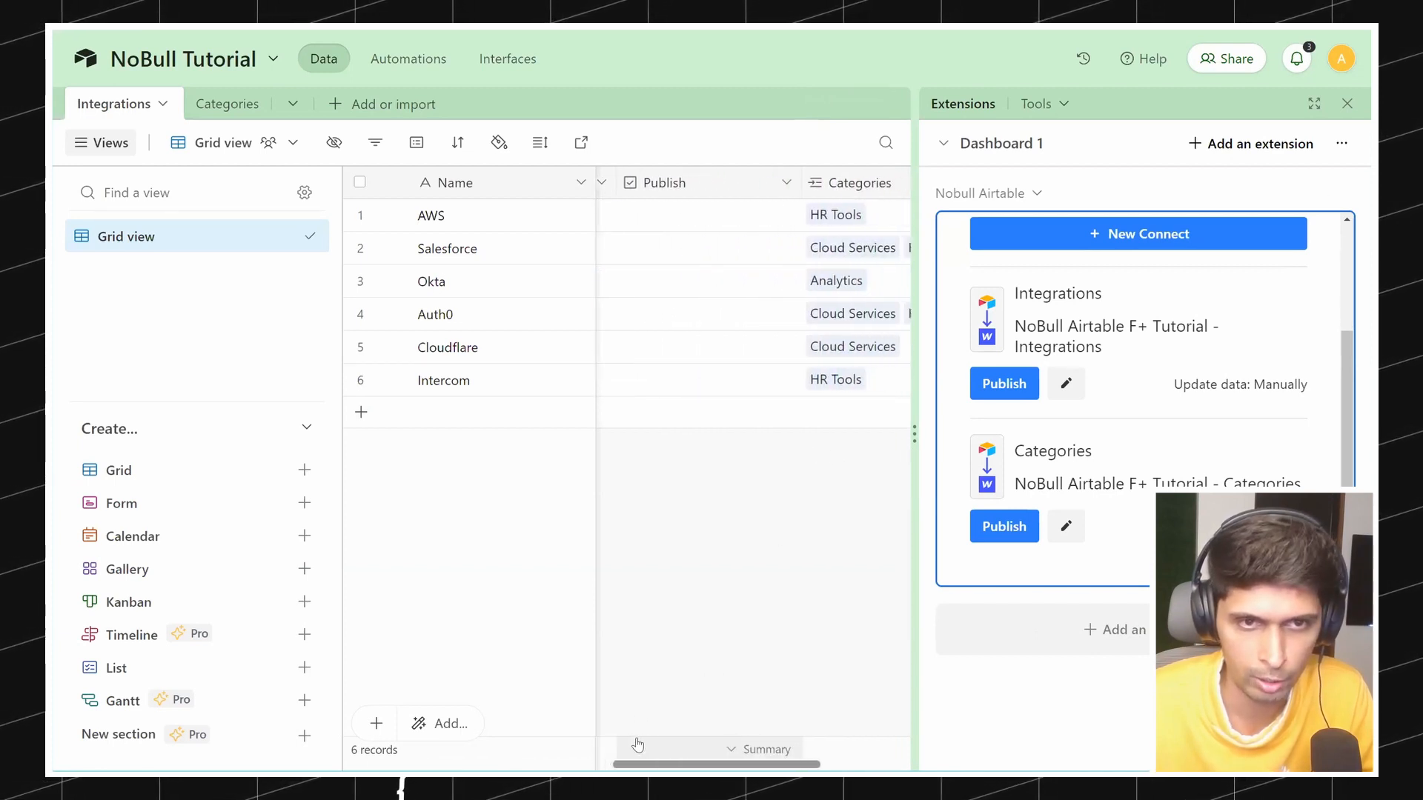
pyautogui.hscroll(-3, 637, 745)
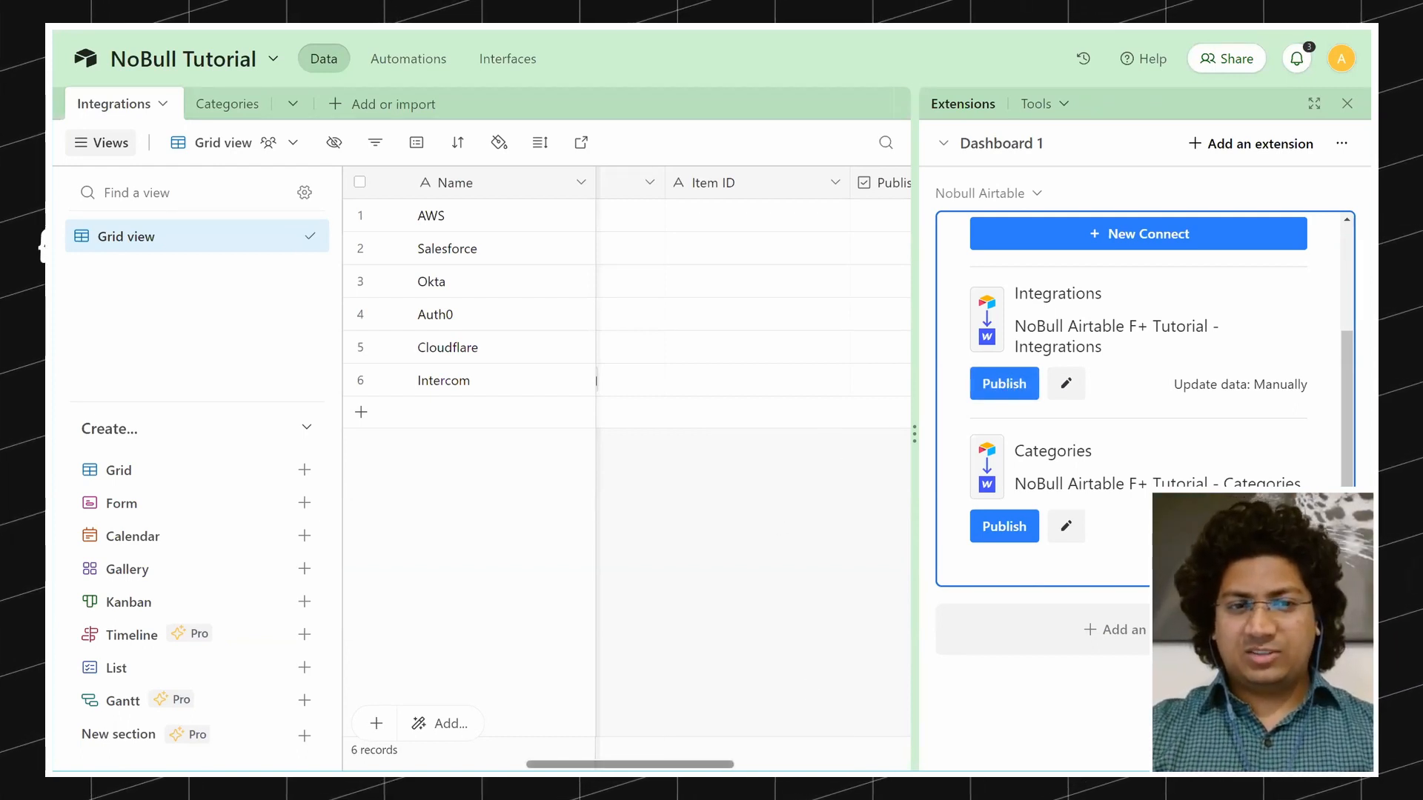
pyautogui.hscroll(-6, 597, 381)
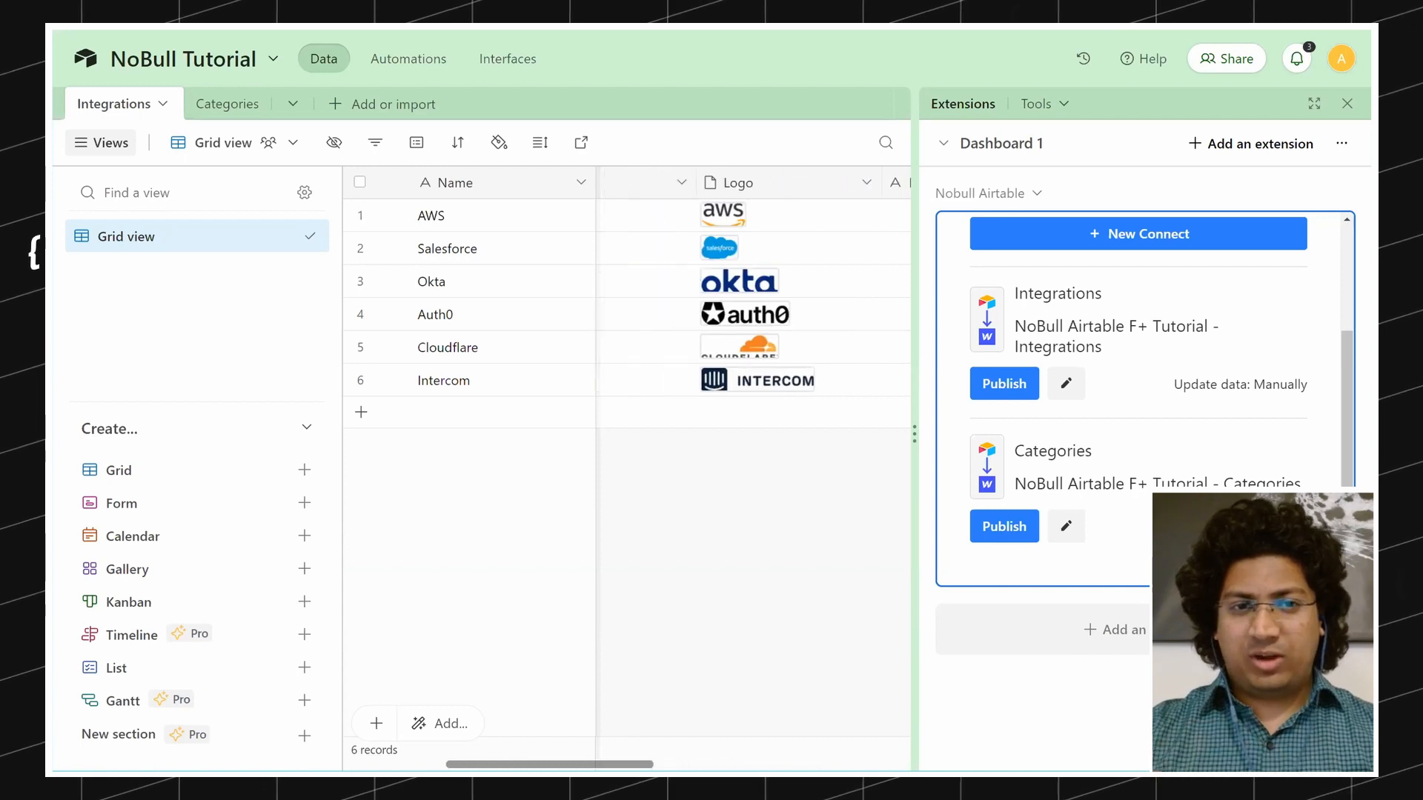
# Step: Set the Status of Okta and Salesforce to Draft and that of AWS to Archived in the Integrations table
pyautogui.click(688, 283)
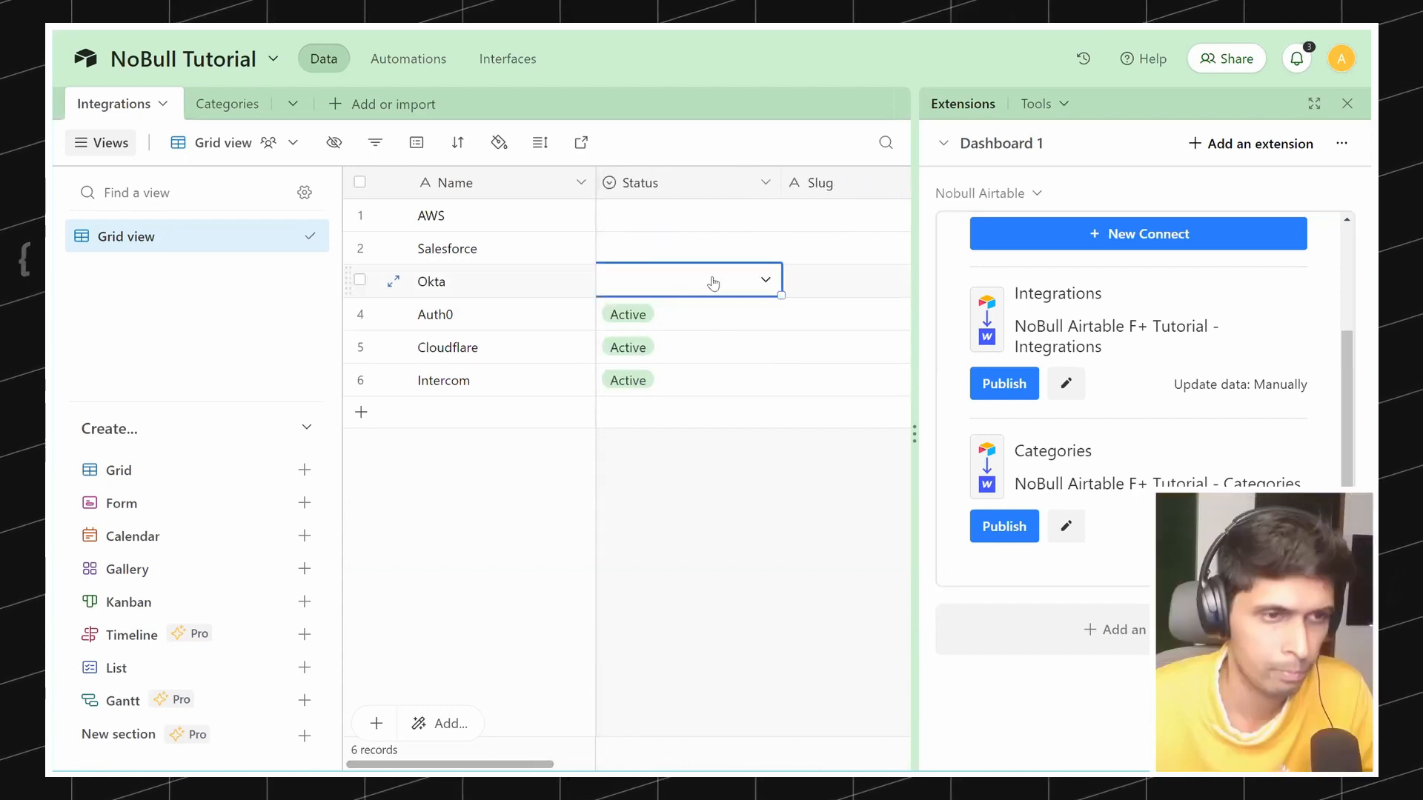
pyautogui.click(749, 280)
pyautogui.click(673, 386)
pyautogui.click(710, 247)
pyautogui.click(756, 248)
pyautogui.click(652, 355)
pyautogui.click(749, 214)
pyautogui.click(760, 214)
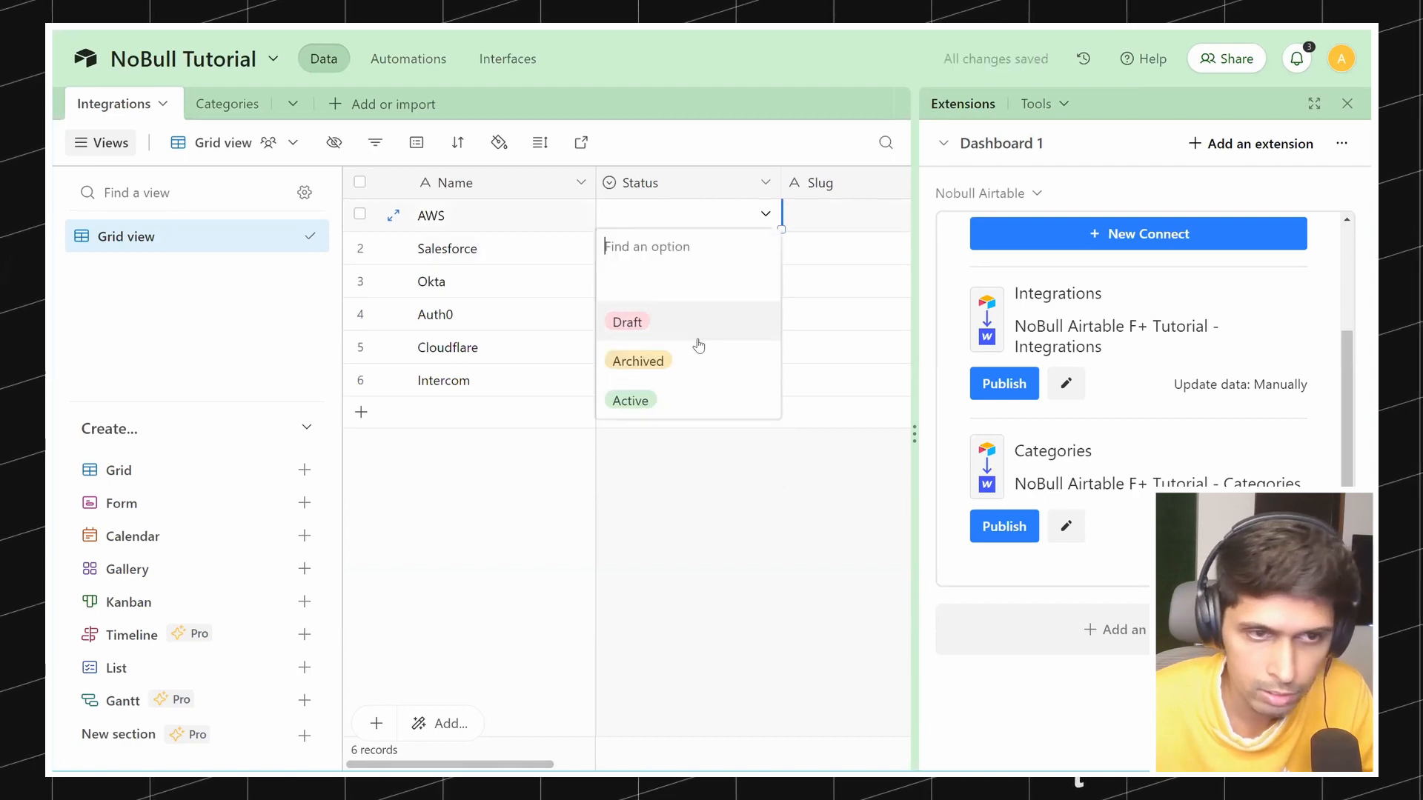
pyautogui.click(667, 359)
pyautogui.click(709, 563)
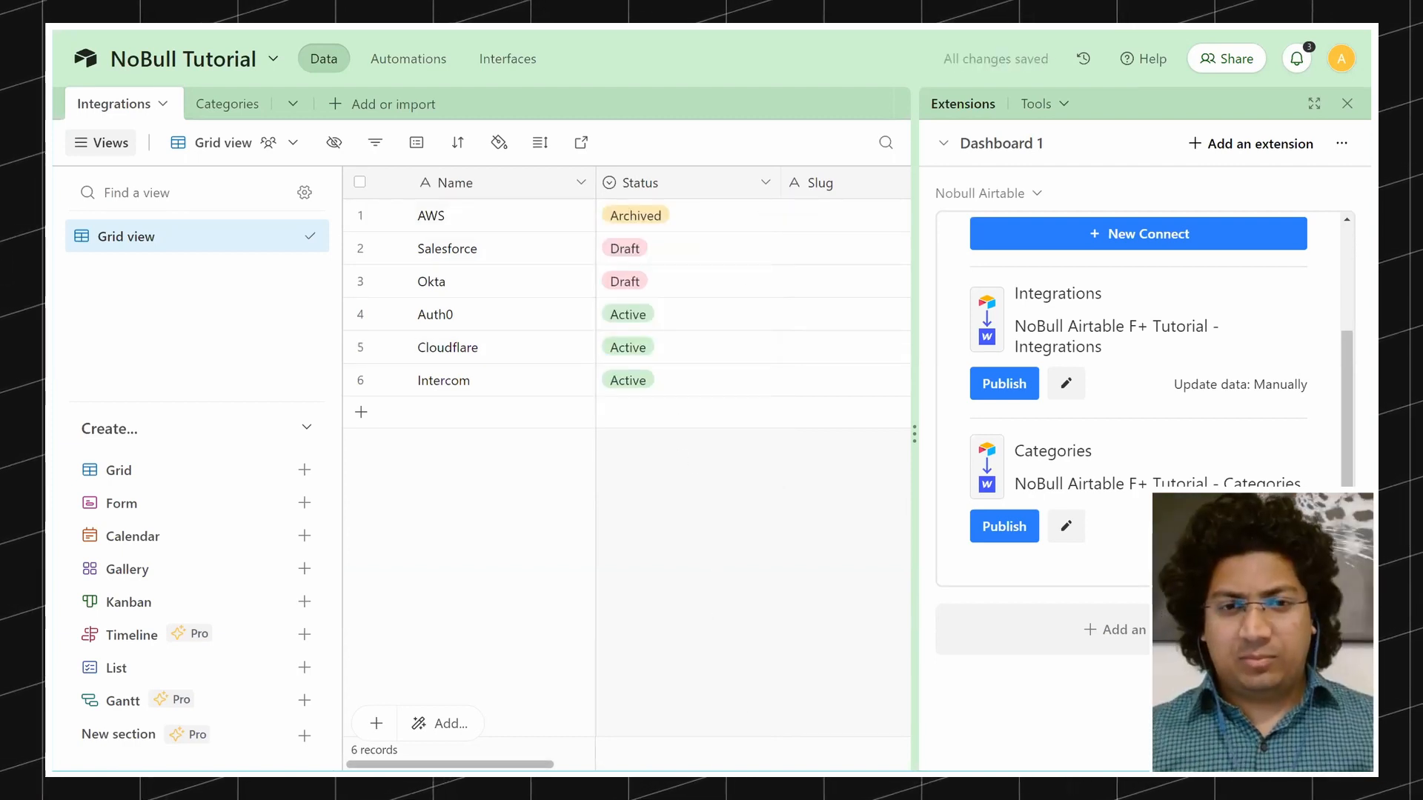
# Step: Tick the Publish checkbox for AWS, Salesforce, Okta and Intercom
pyautogui.hscroll(5, 754, 741)
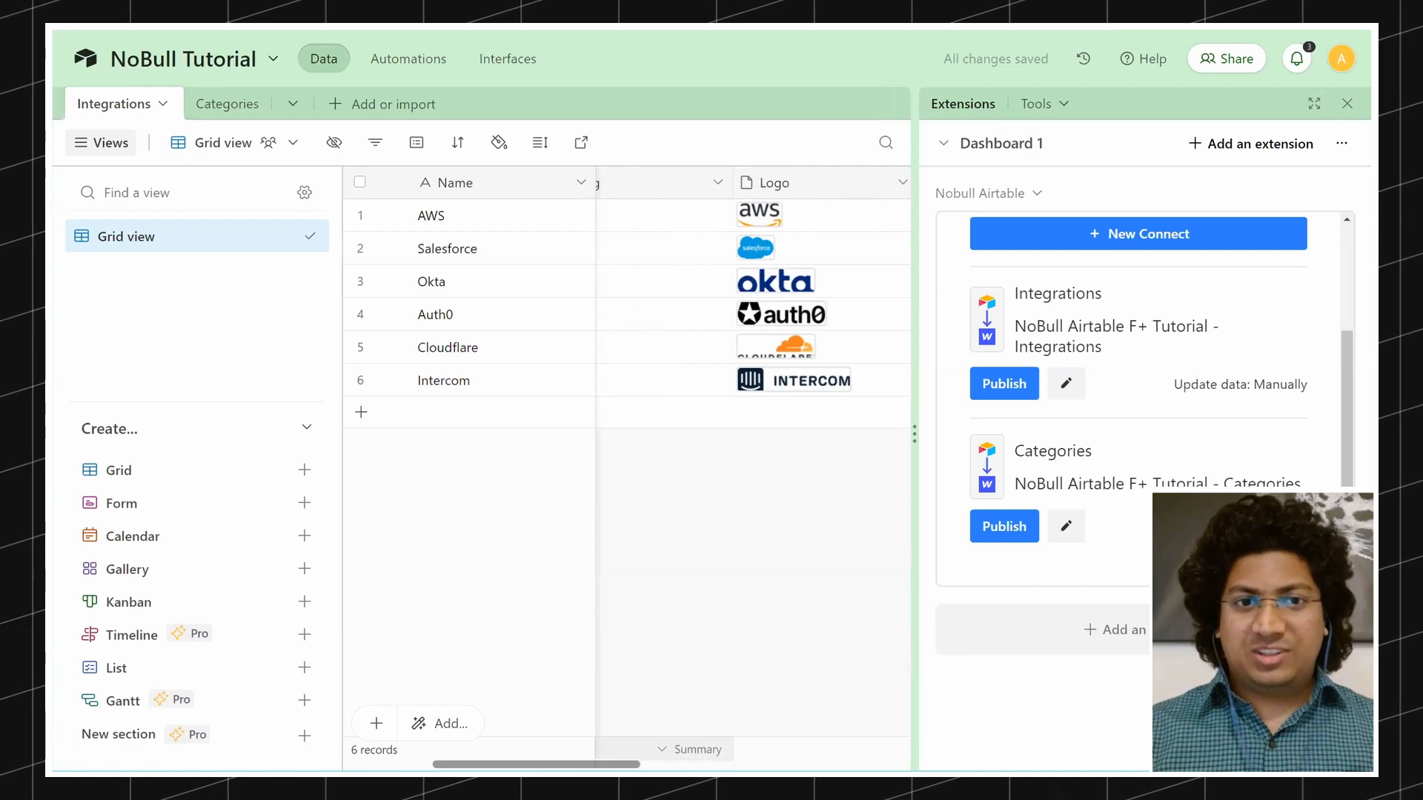
pyautogui.hscroll(2, 754, 741)
pyautogui.click(755, 222)
pyautogui.press('space')
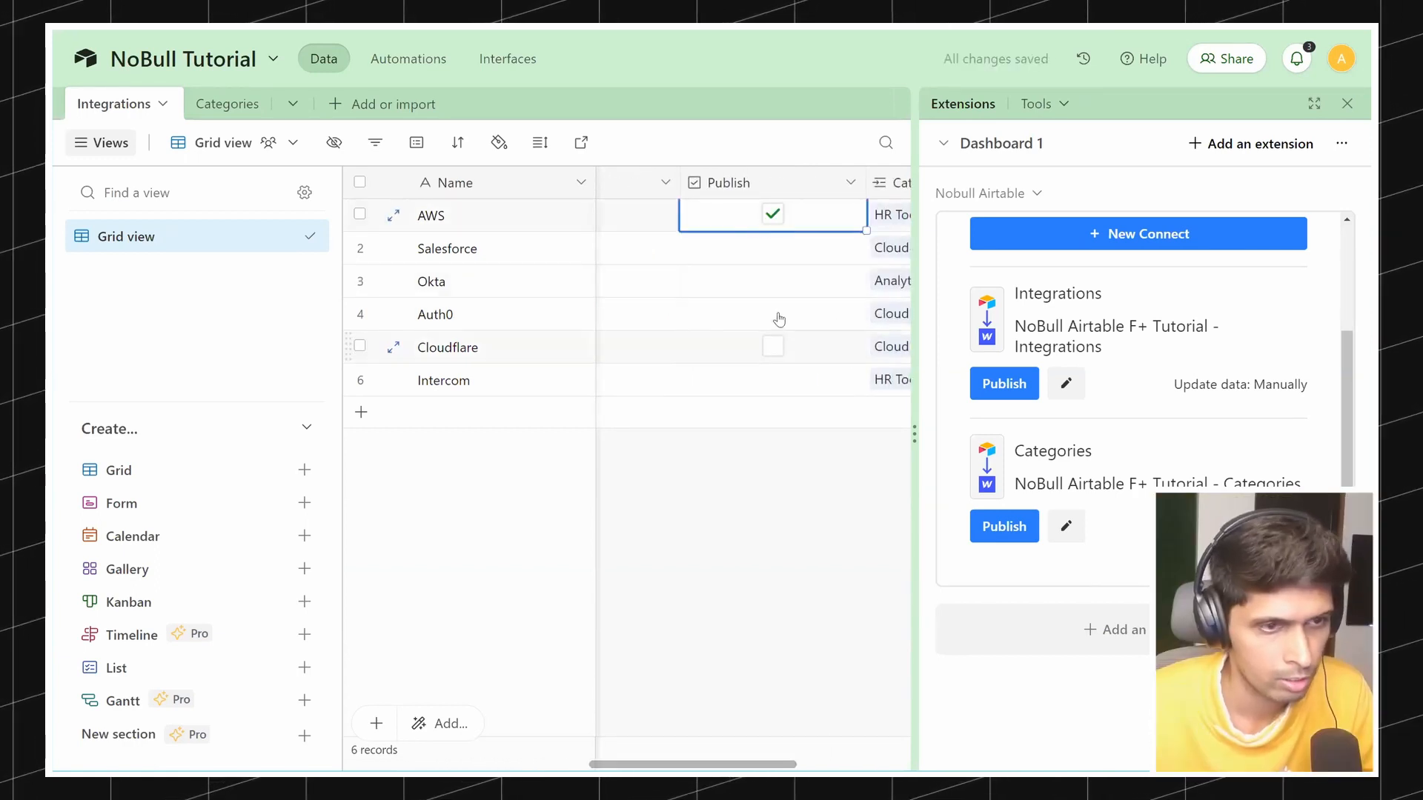
pyautogui.click(773, 248)
pyautogui.click(773, 280)
pyautogui.click(772, 380)
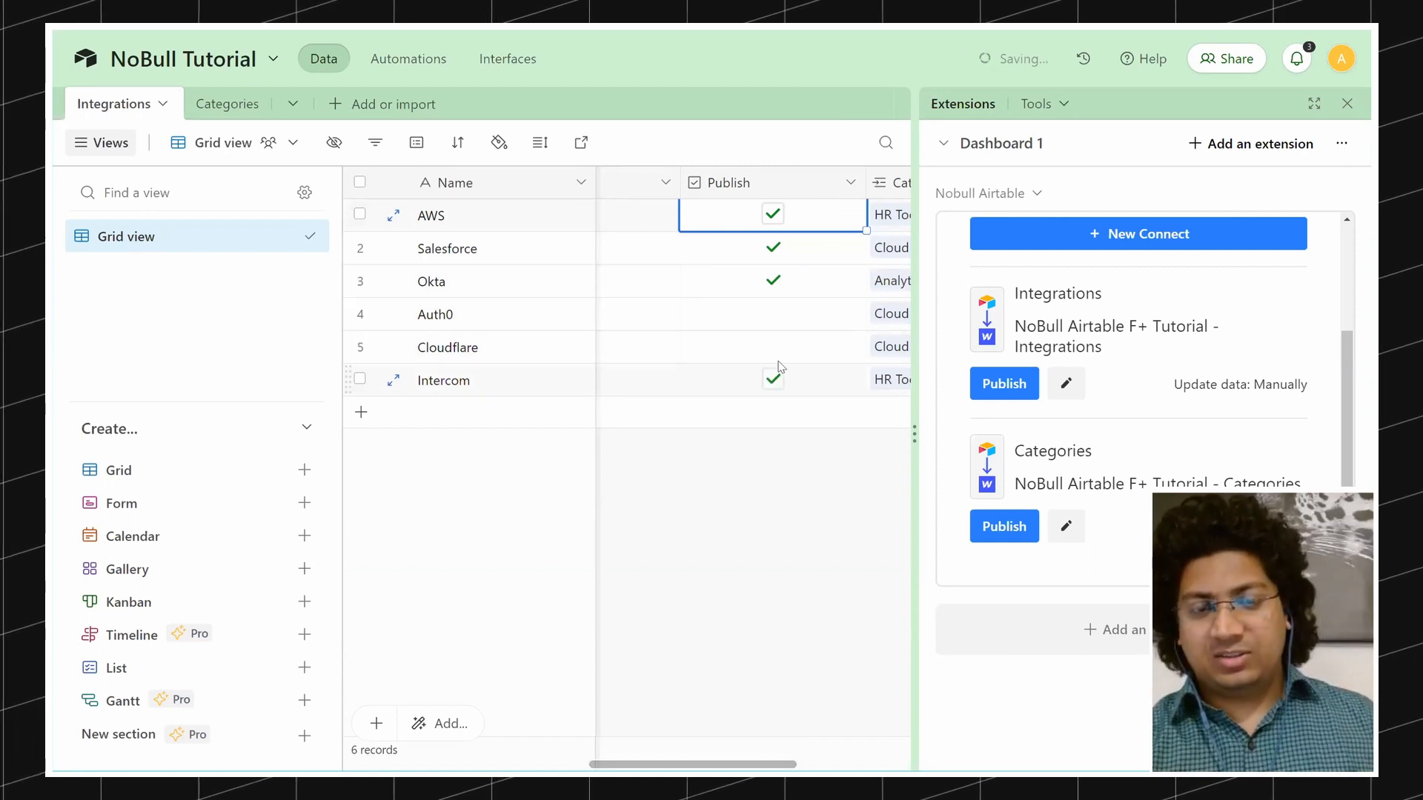
# Step: Narrow the extensions area further and move the Publish field directly after the Status field
pyautogui.moveTo(775, 765); pyautogui.dragTo(704, 737)
pyautogui.click(926, 326)
pyautogui.moveTo(926, 327); pyautogui.dragTo(1067, 327)
pyautogui.moveTo(935, 182); pyautogui.dragTo(784, 183)
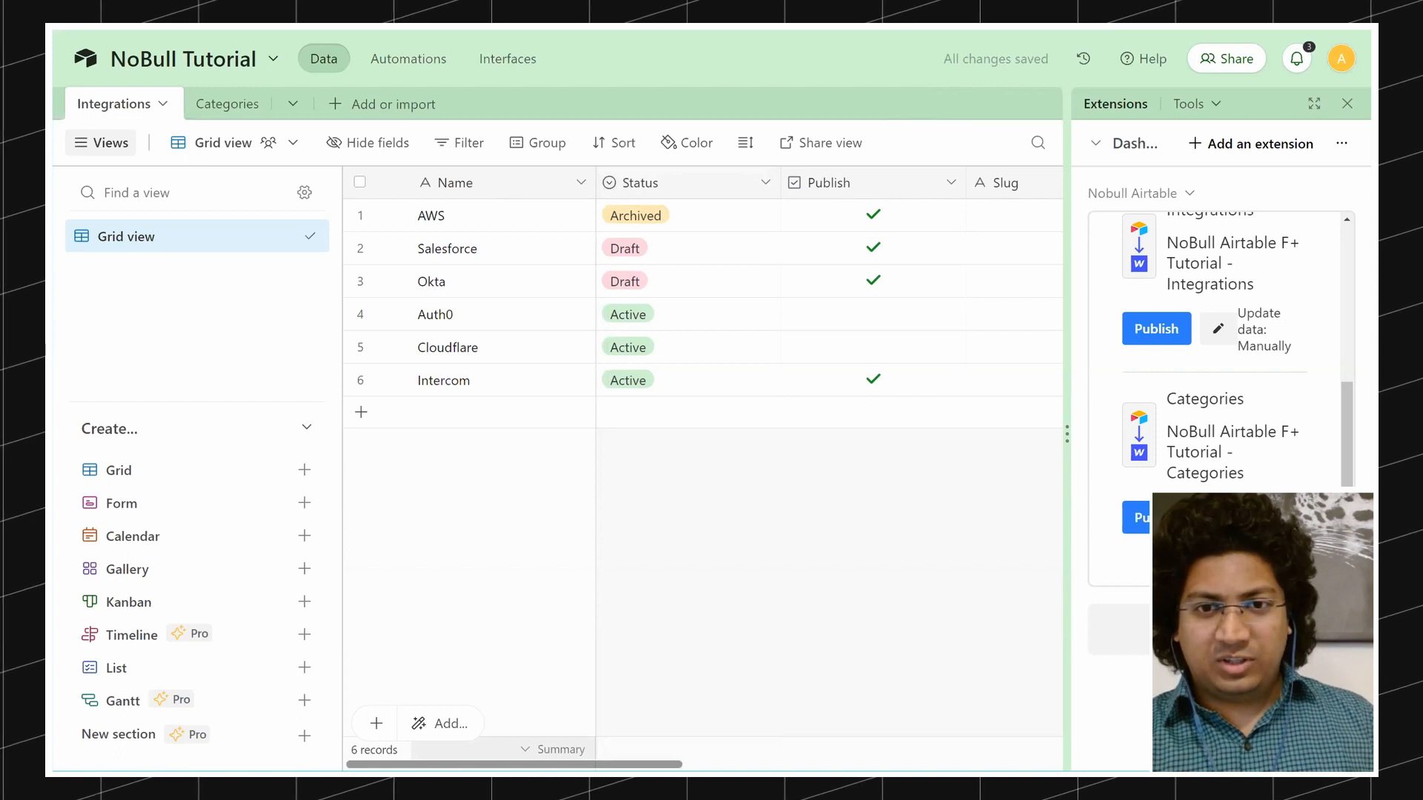
# Step: Clear the Publish checkbox for AWS, Salesforce and Okta
pyautogui.click(873, 215)
pyautogui.click(873, 247)
pyautogui.click(873, 280)
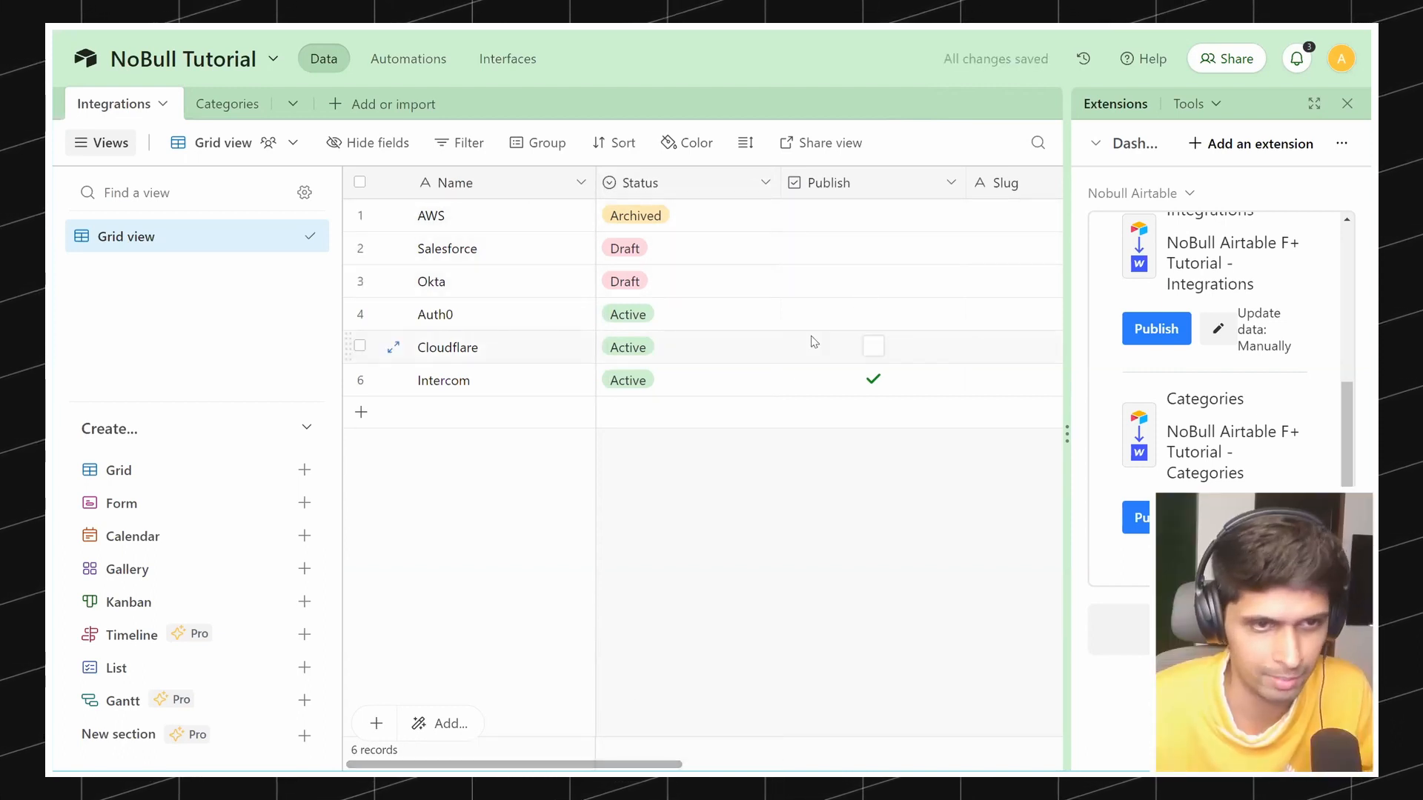
# Step: Tick Publish for Cloudflare and Auth0, and clear the Cloudflare checkbox again
pyautogui.click(875, 349)
pyautogui.click(873, 313)
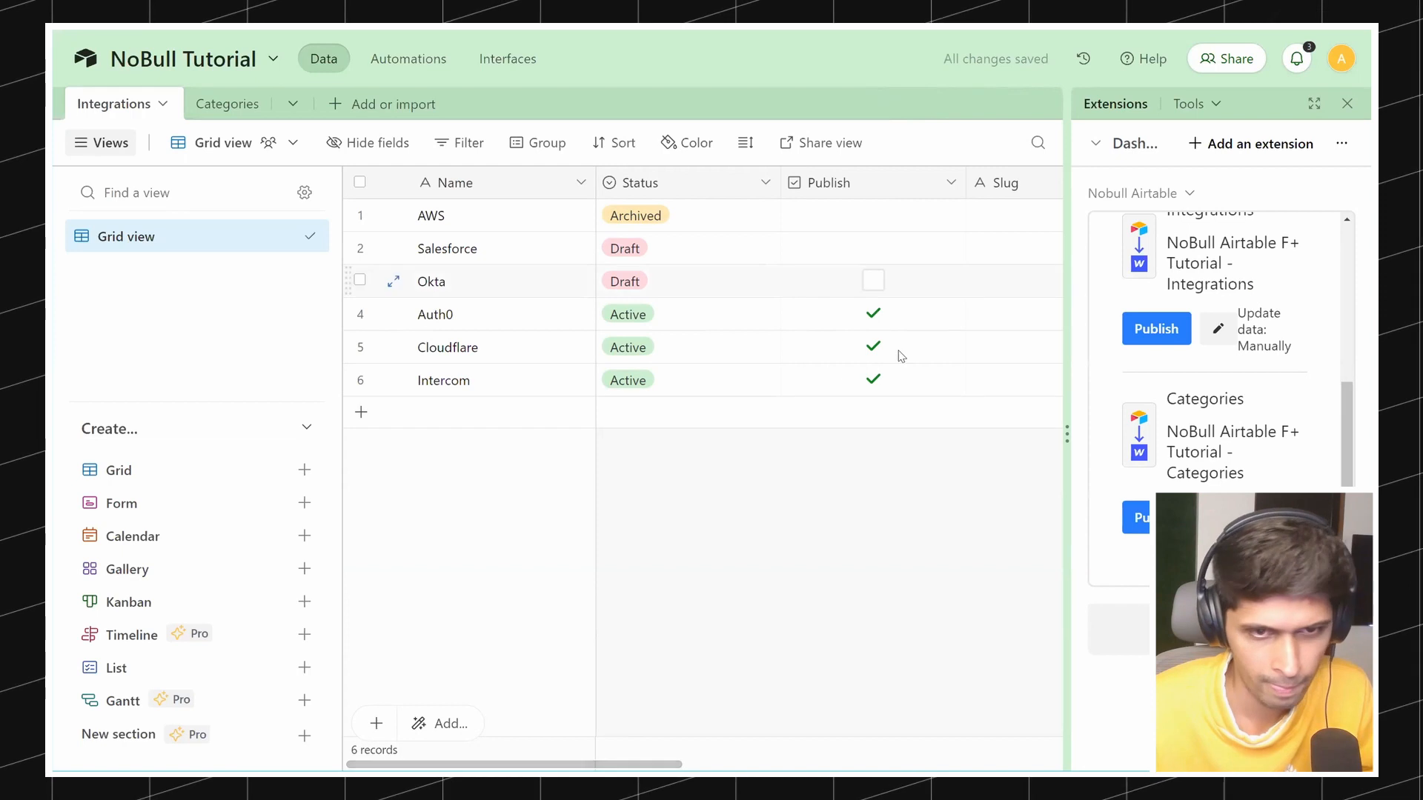
pyautogui.click(873, 347)
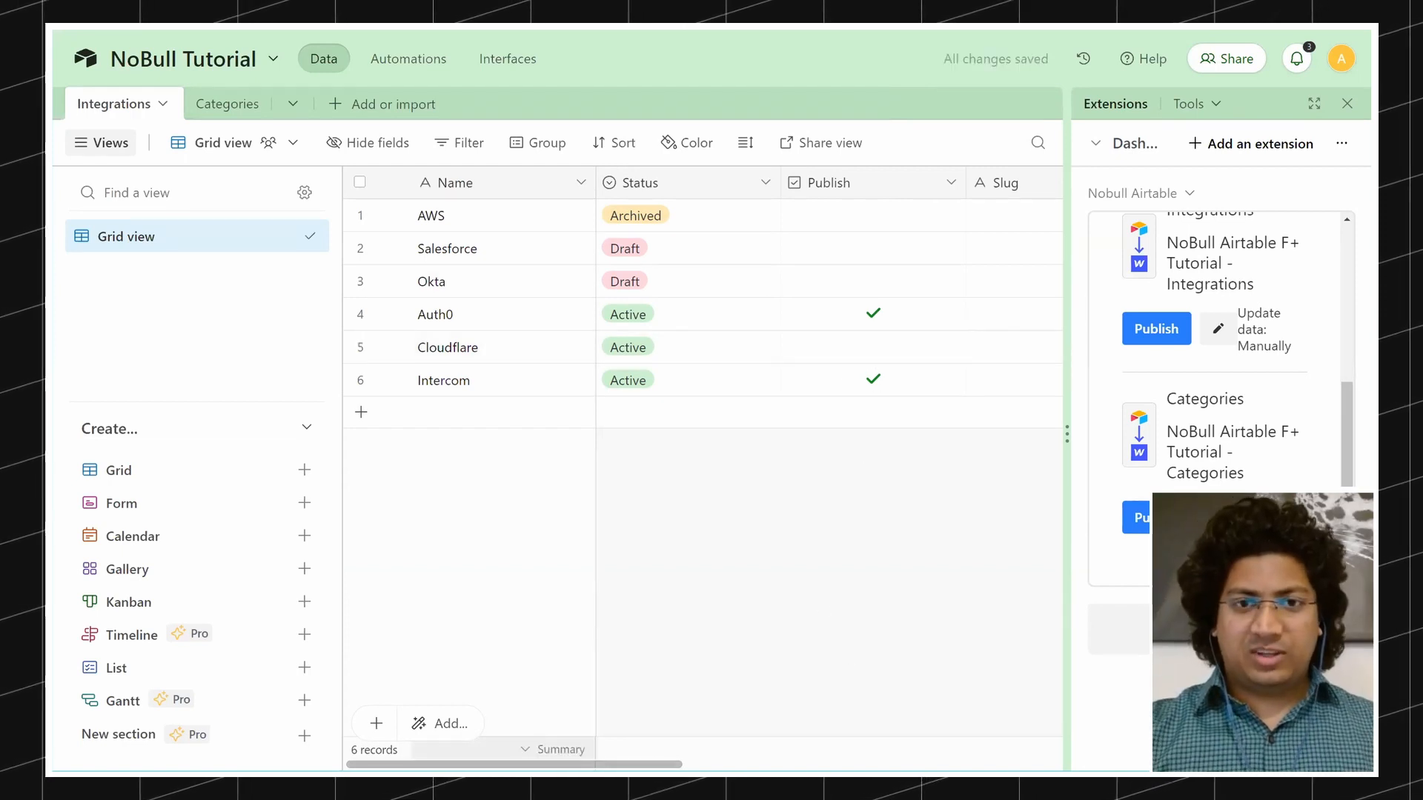
# Step: Widen the extensions area, publish the Integrations connect, and check the Slug and Item ID columns of the Integrations table
pyautogui.hscroll(10, 995, 743)
pyautogui.hscroll(-10, 995, 743)
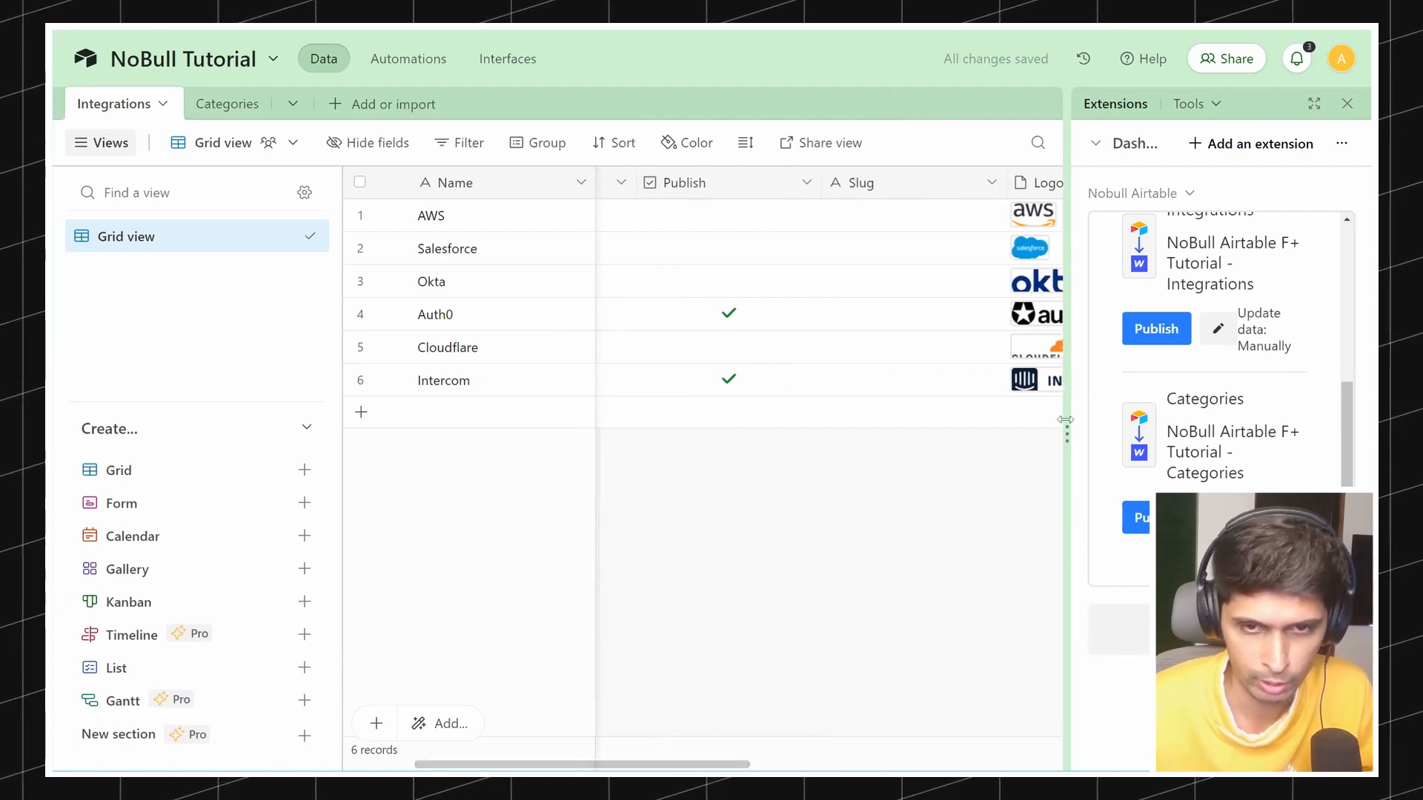
pyautogui.moveTo(1065, 420); pyautogui.dragTo(952, 434)
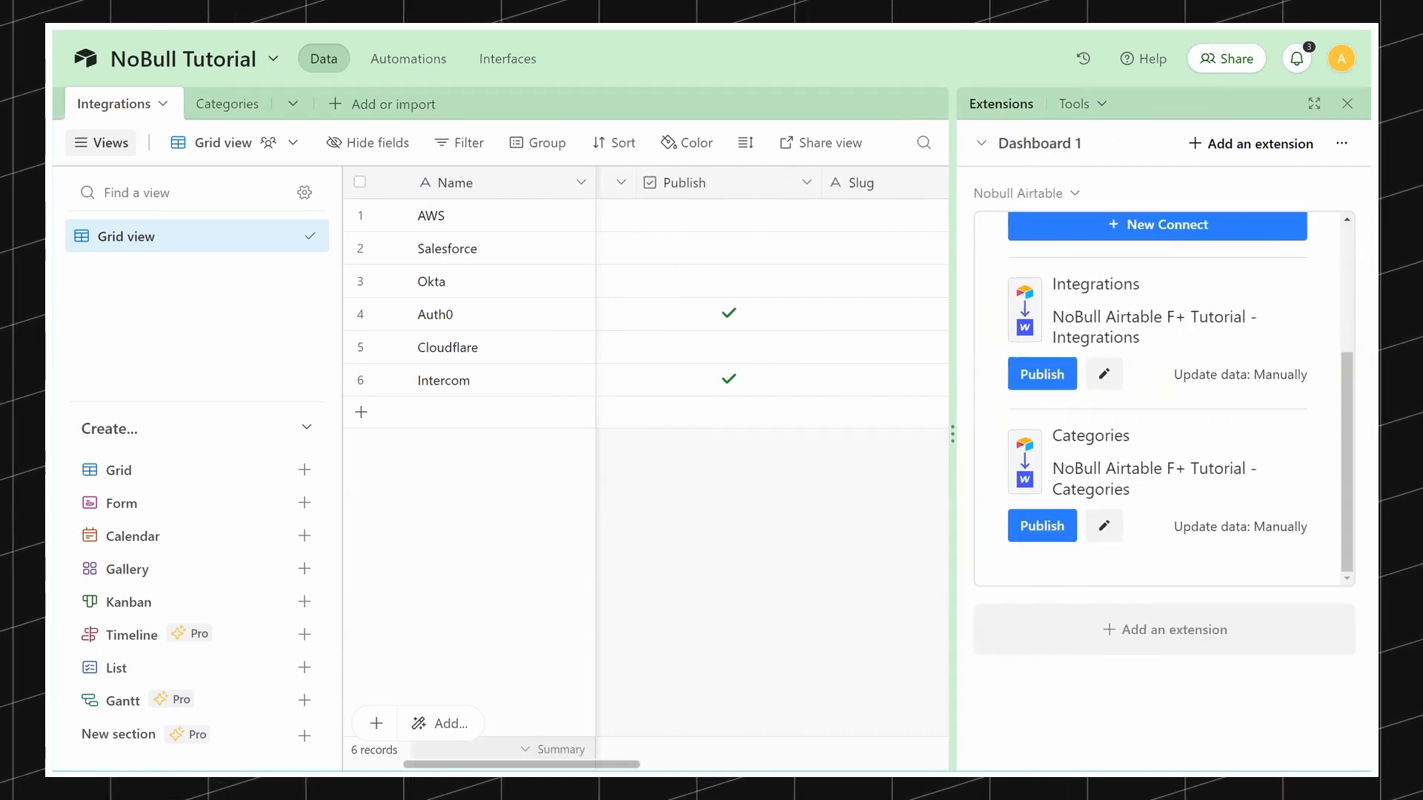
pyautogui.hscroll(8, 771, 519)
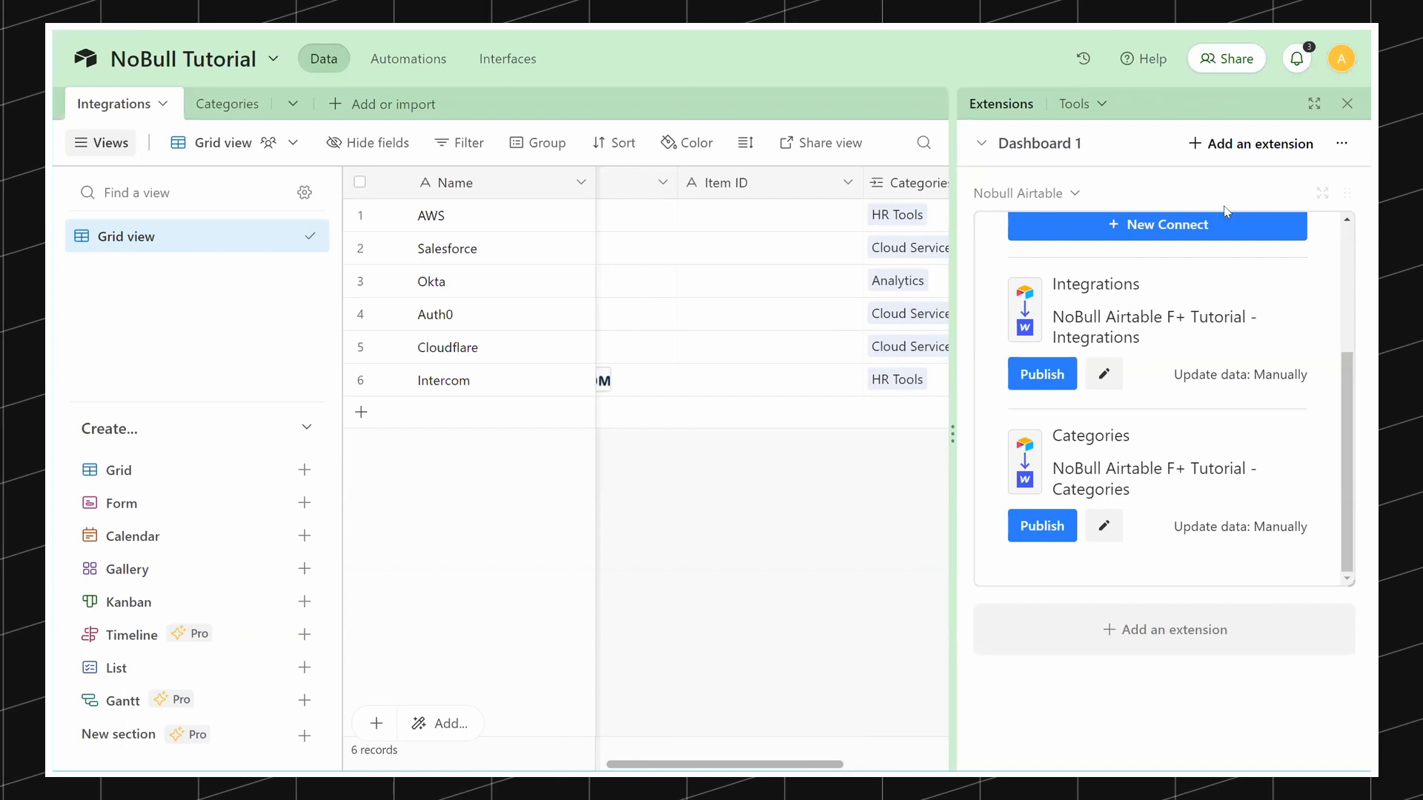
pyautogui.click(1047, 375)
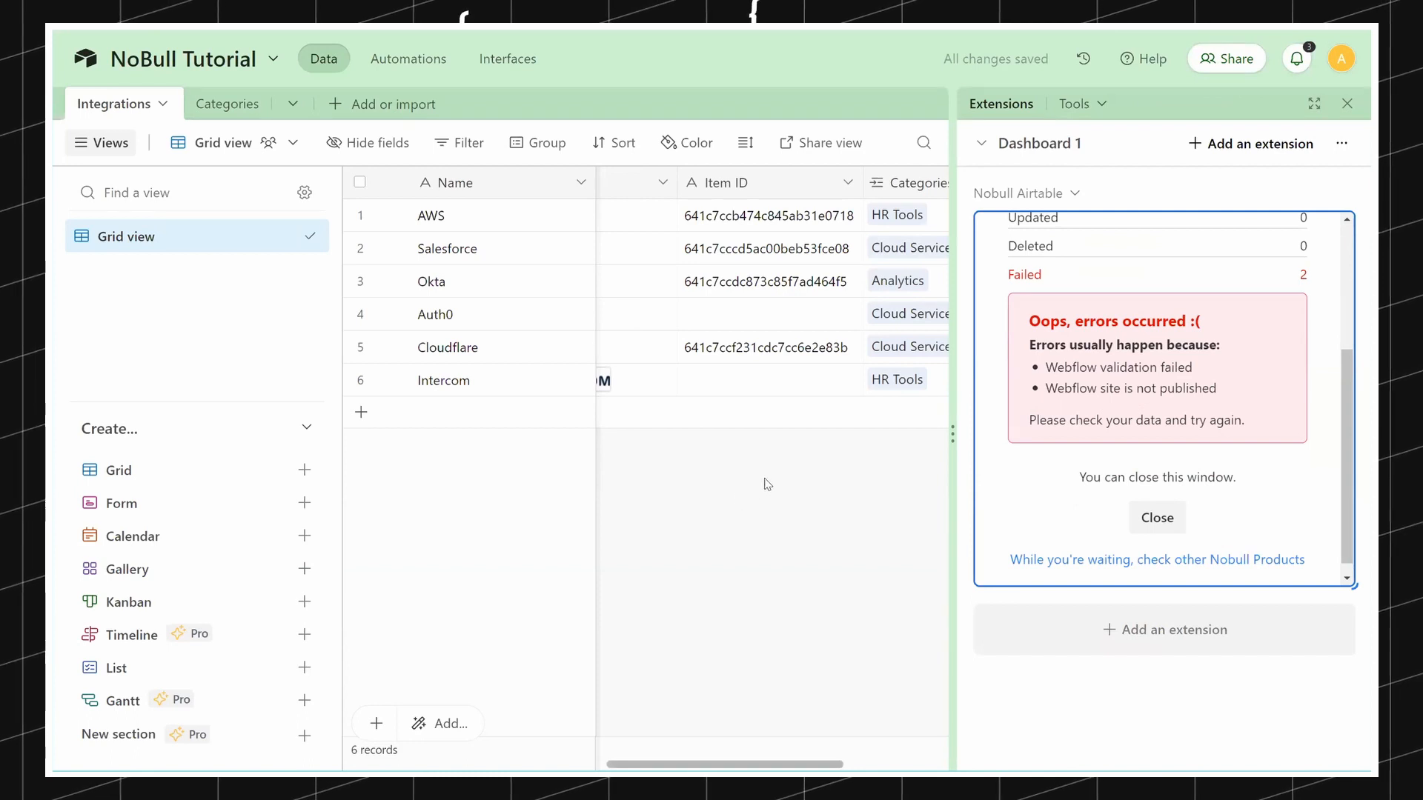
pyautogui.hscroll(-2, 772, 635)
pyautogui.hscroll(-3, 772, 371)
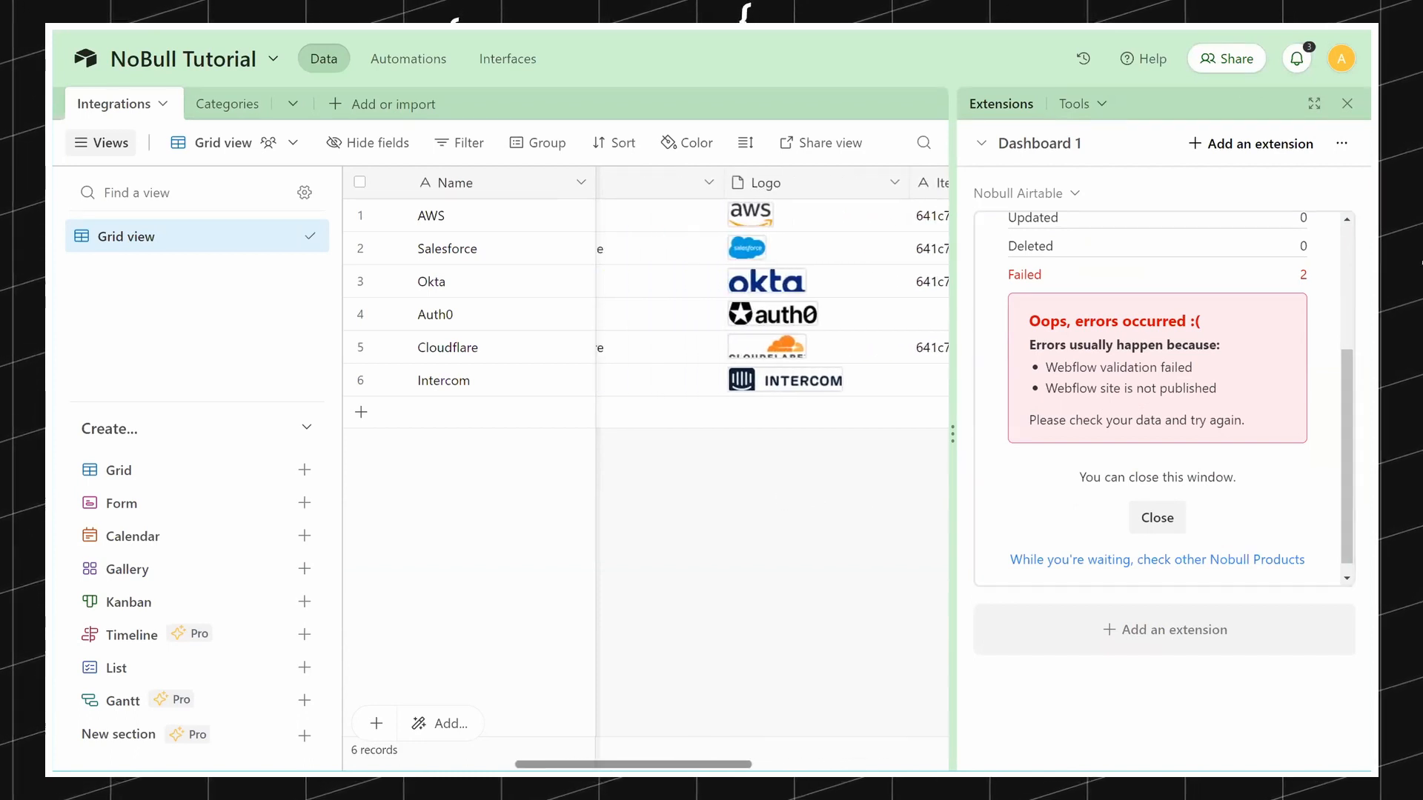
pyautogui.hscroll(3, 771, 371)
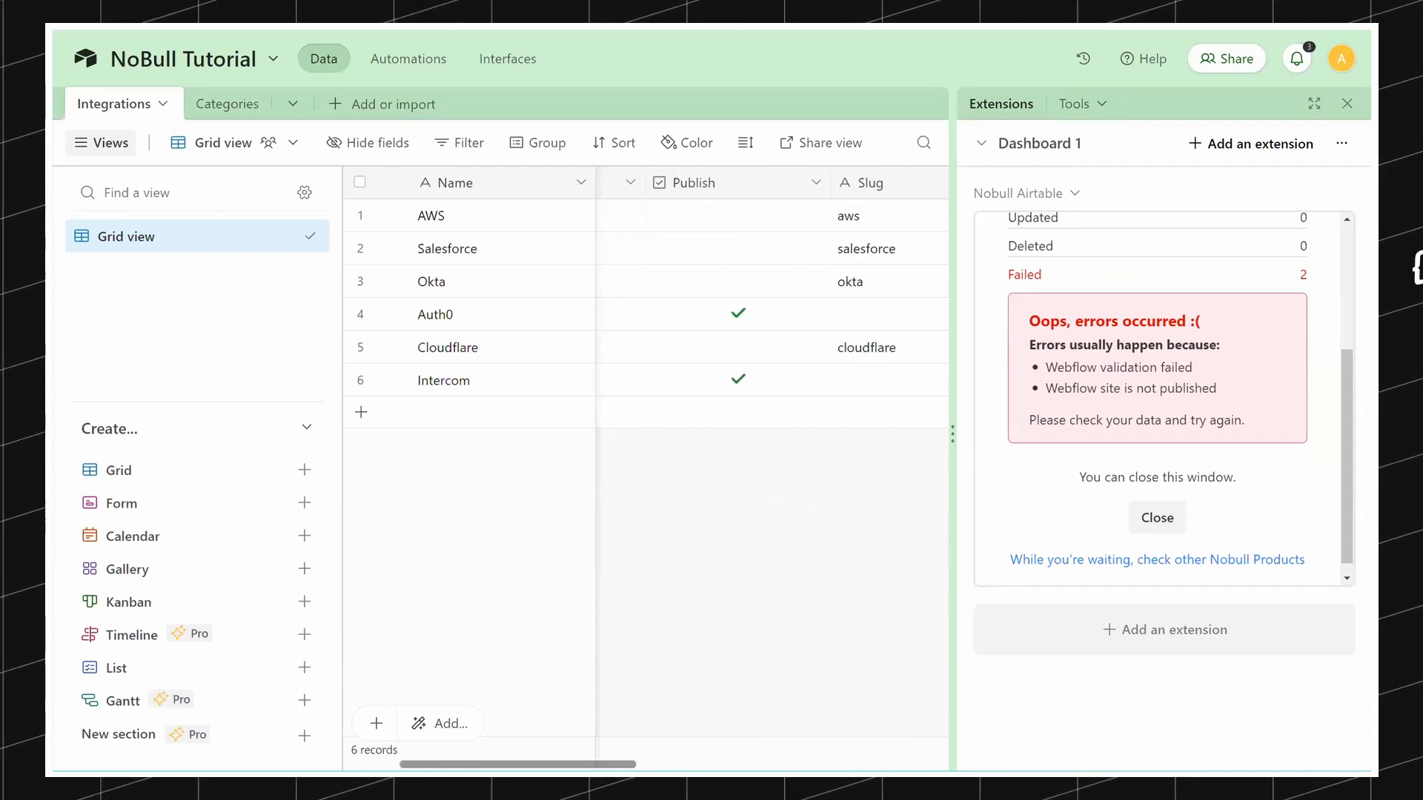
pyautogui.hscroll(4, 771, 371)
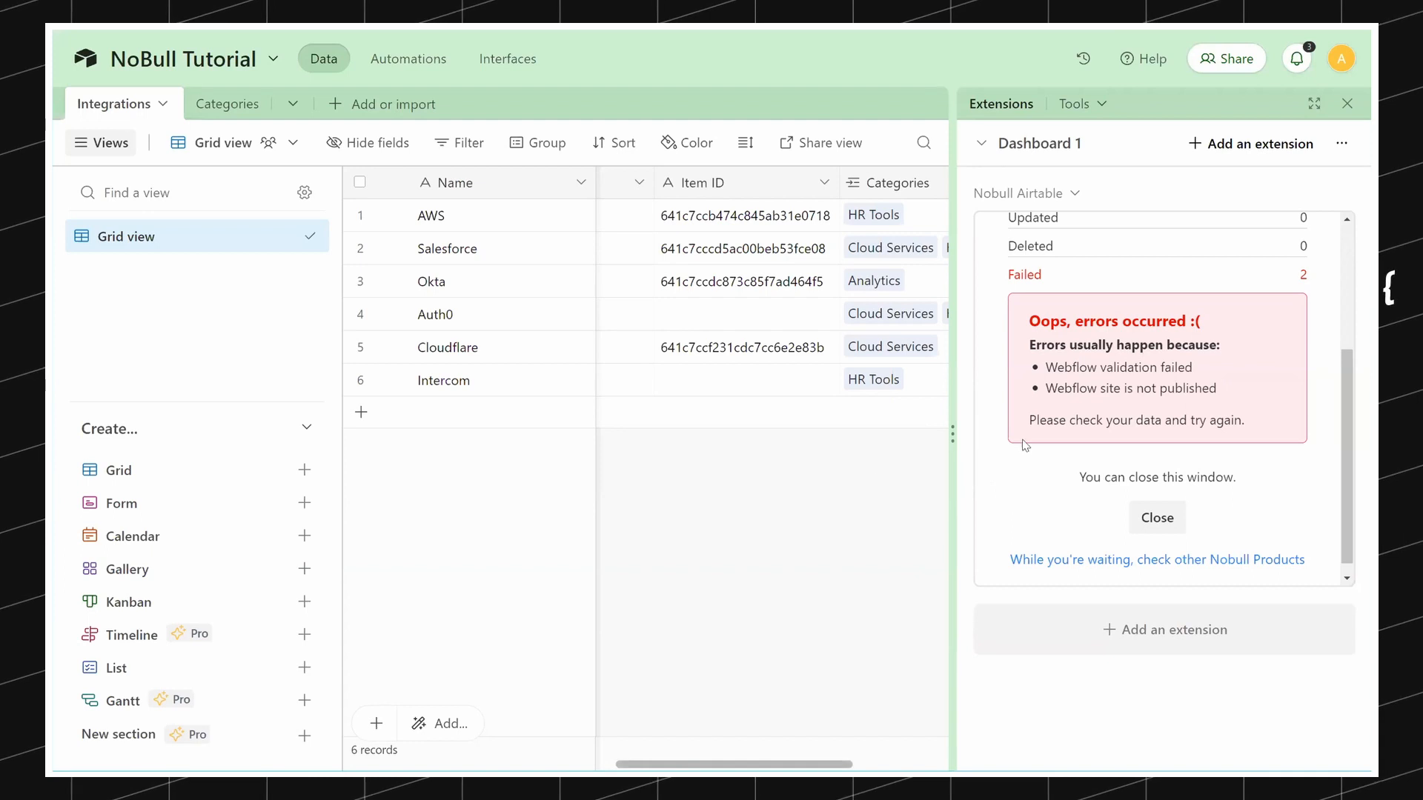
# Step: Inspect the Nobull extension frame in the browser's developer console and enlarge the console area
pyautogui.rightClick(1027, 495)
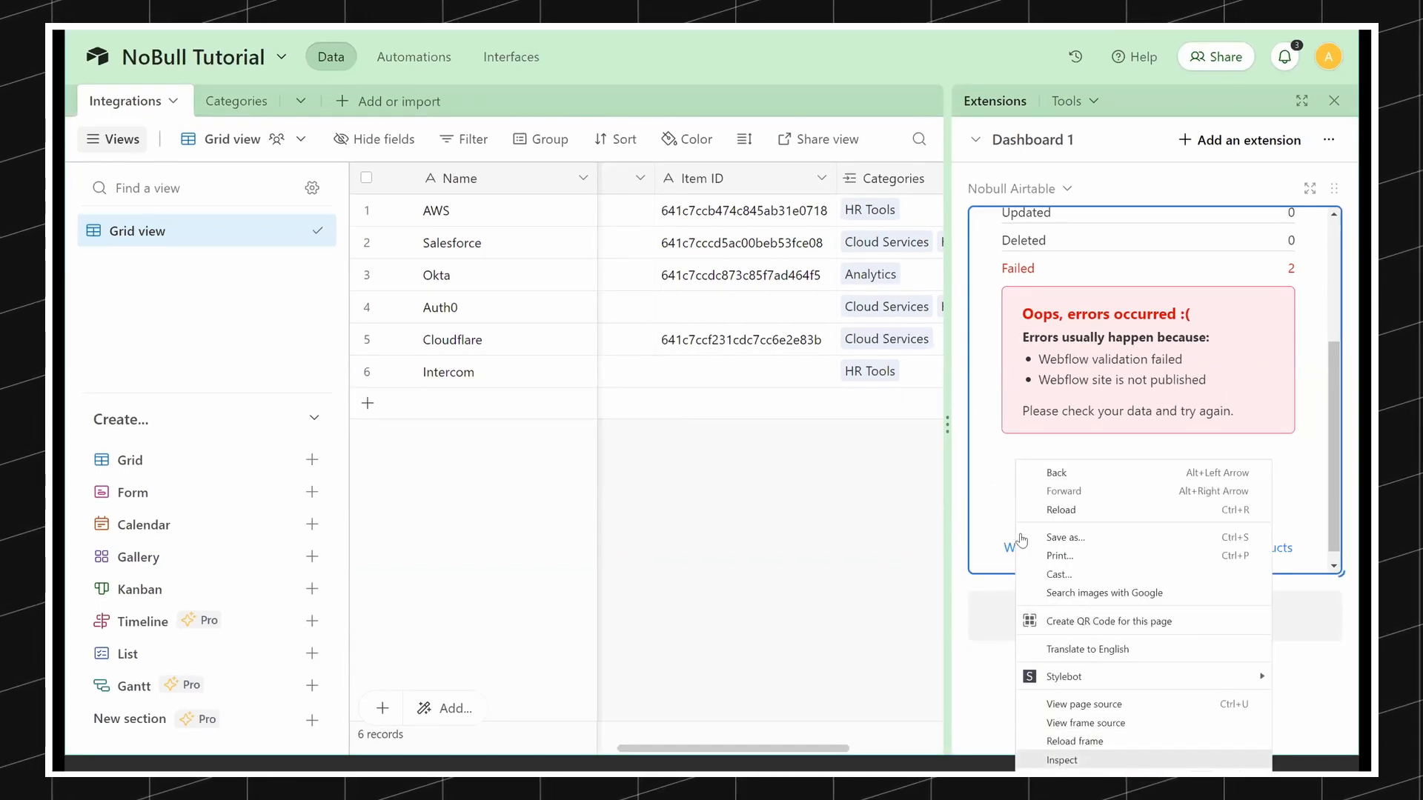
pyautogui.click(1061, 760)
pyautogui.click(641, 41)
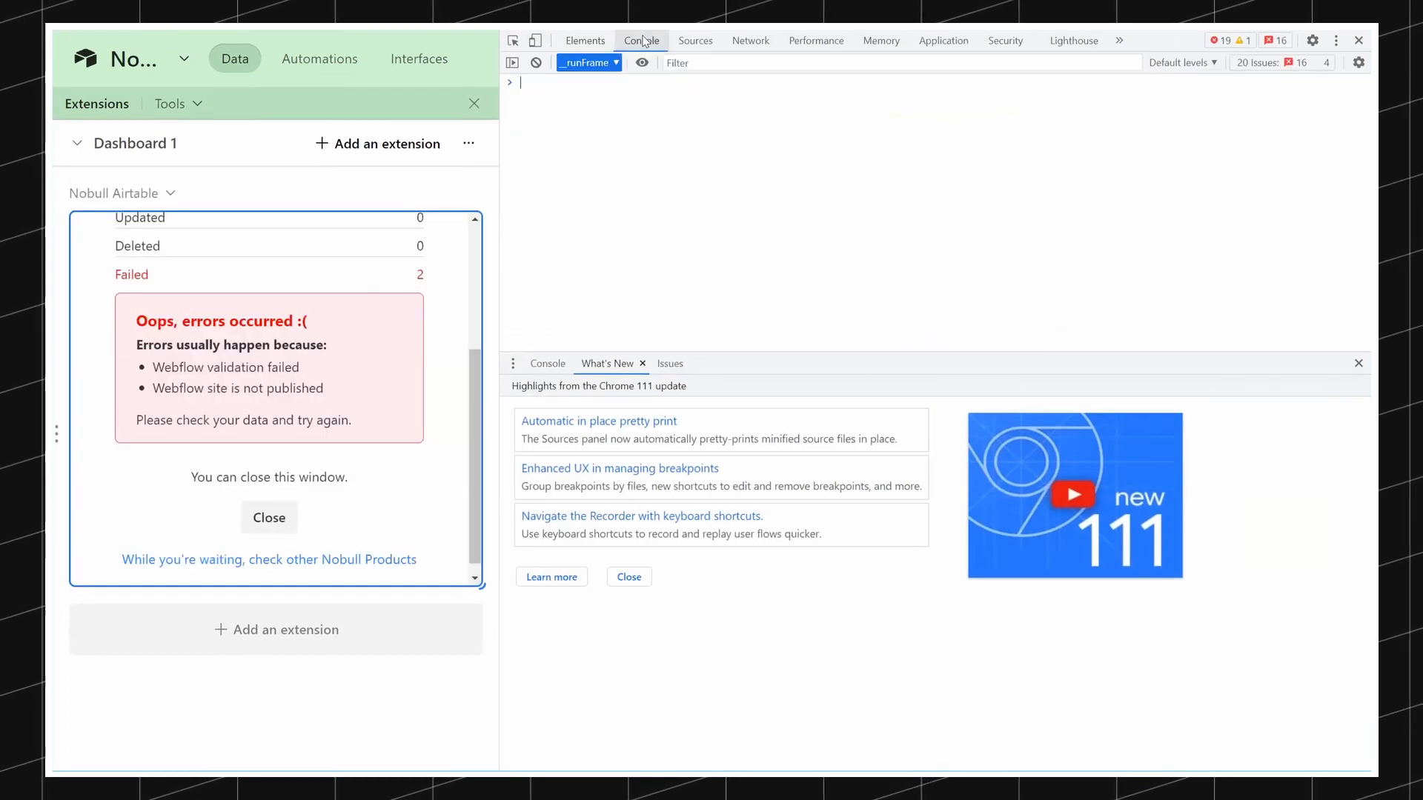
pyautogui.moveTo(612, 350); pyautogui.dragTo(612, 589)
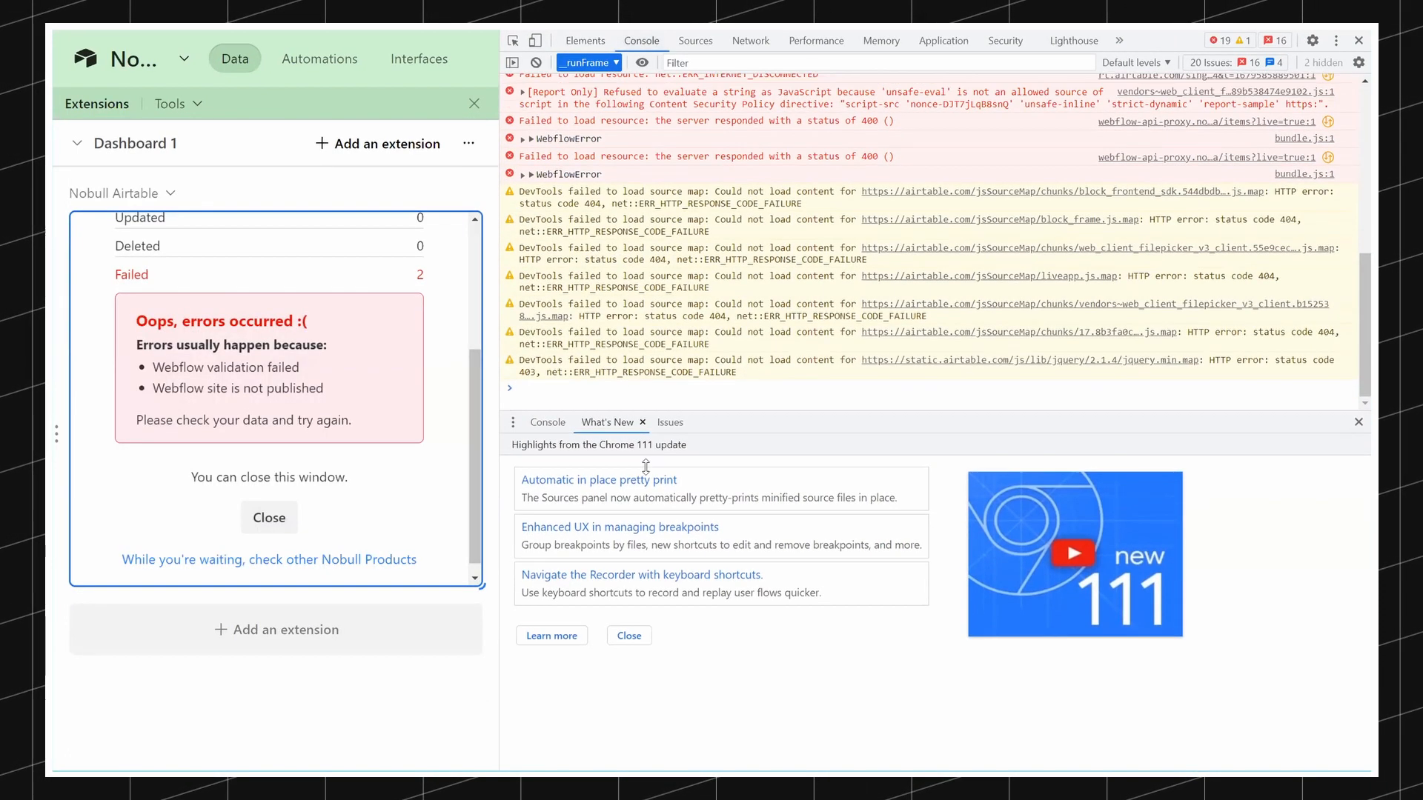
pyautogui.moveTo(497, 342); pyautogui.dragTo(547, 341)
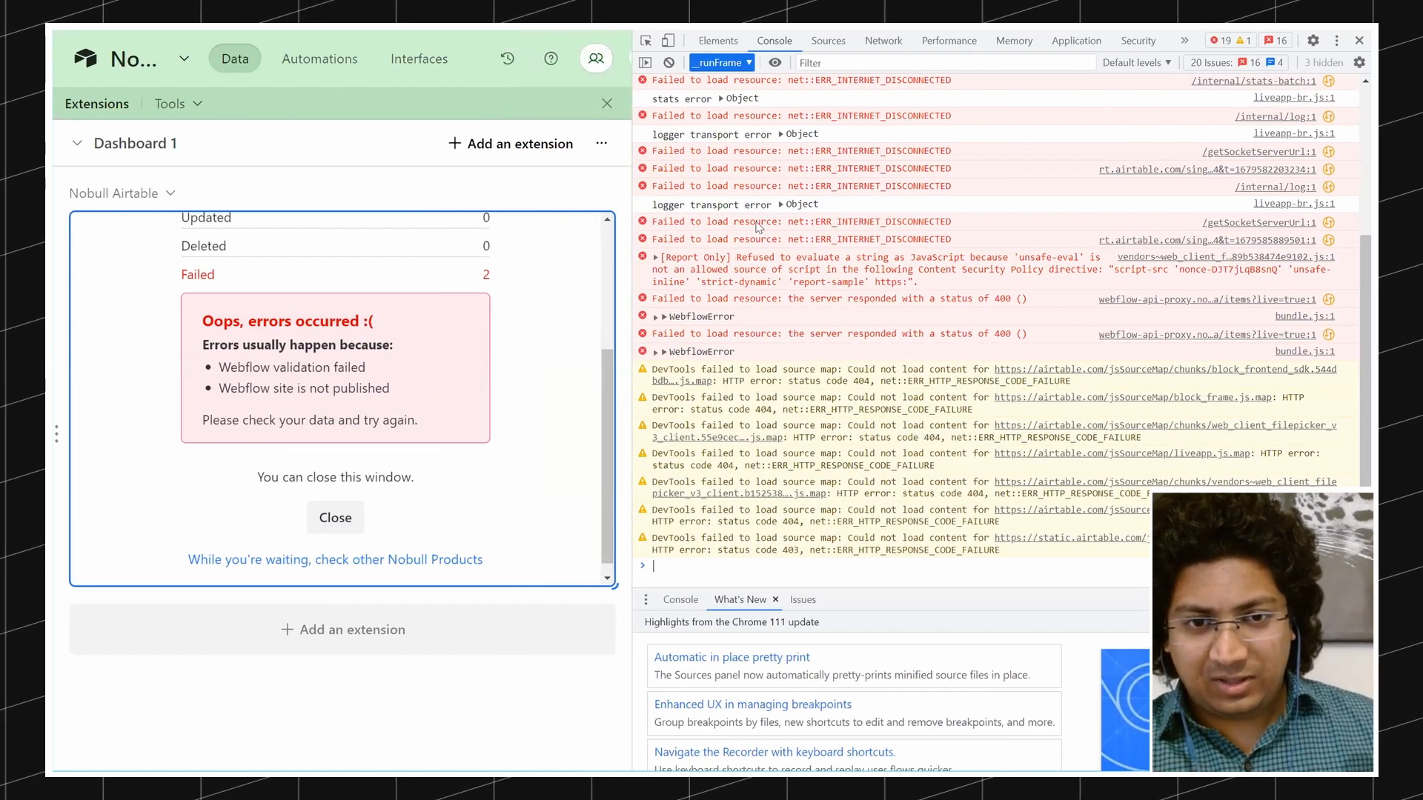
# Step: Expand both WebflowError entries in the console to read their validation problems, and review the extension's synchronization summary
pyautogui.click(663, 316)
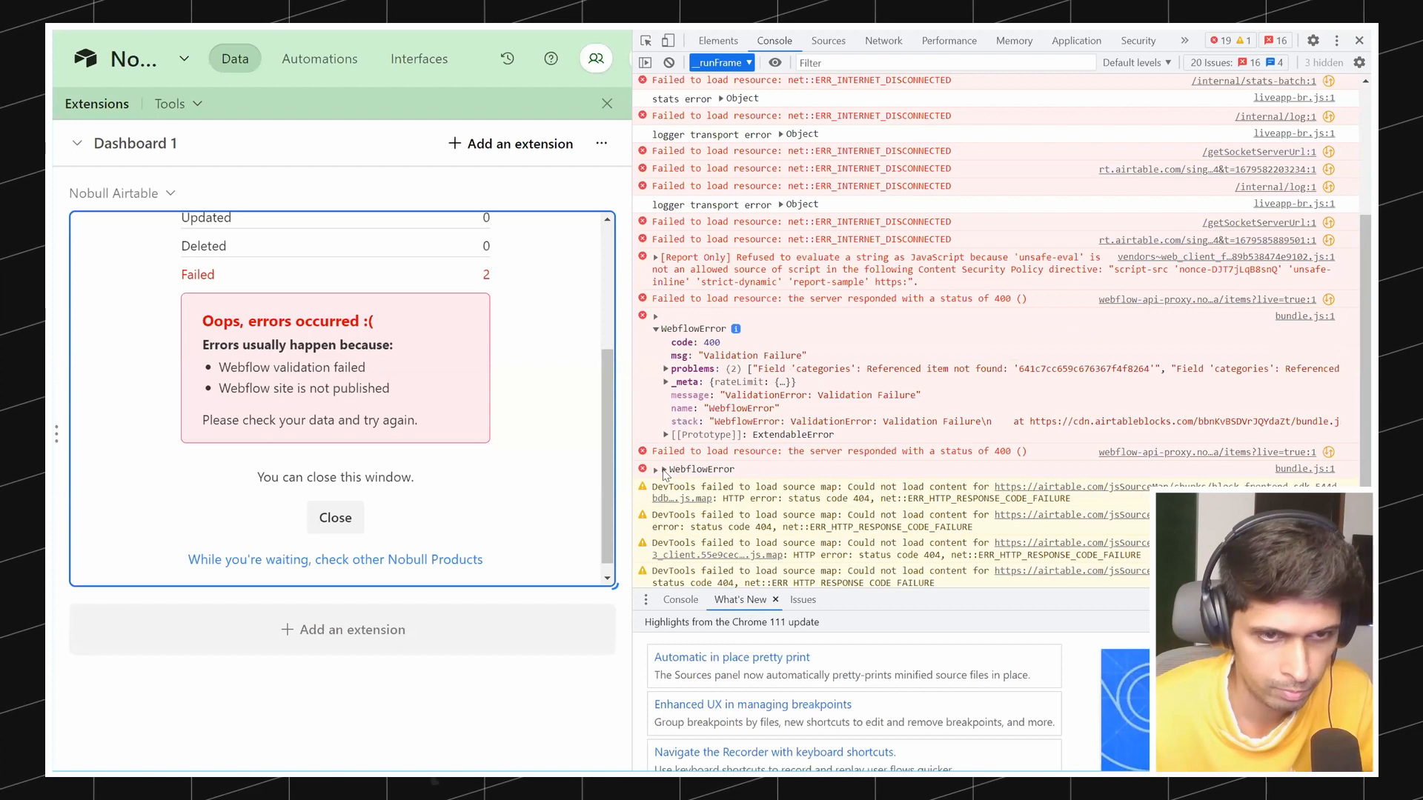
pyautogui.click(659, 471)
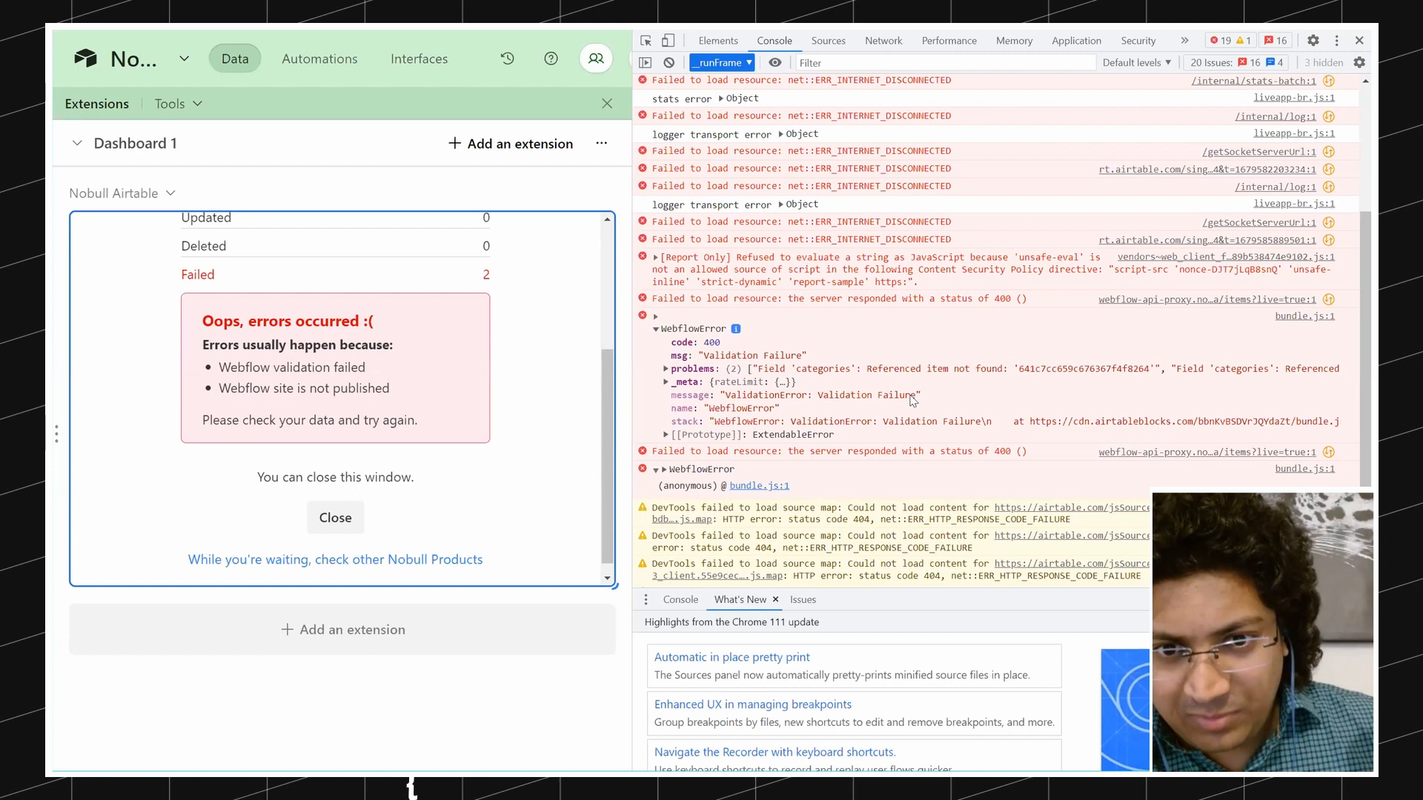
pyautogui.click(664, 470)
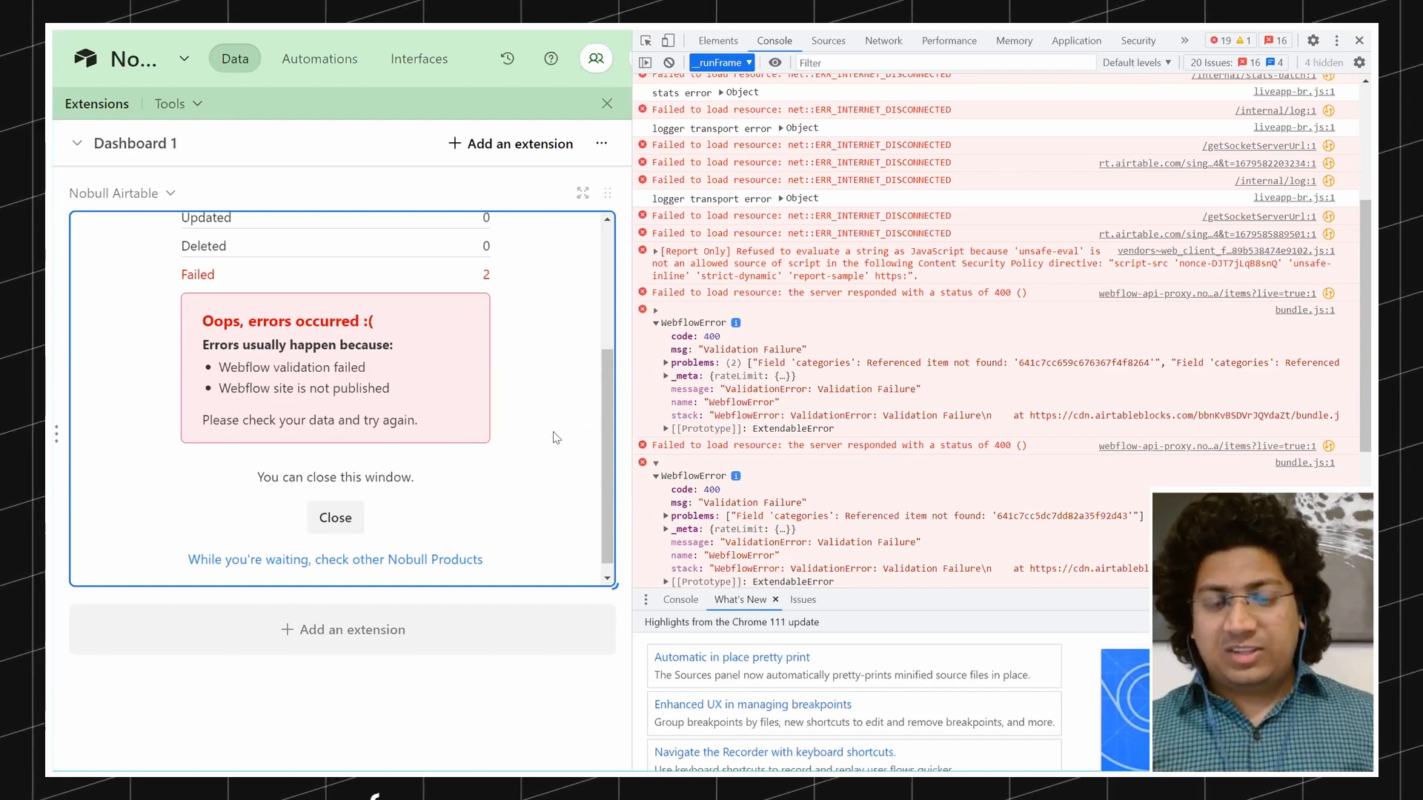
pyautogui.scroll(3, 454, 455)
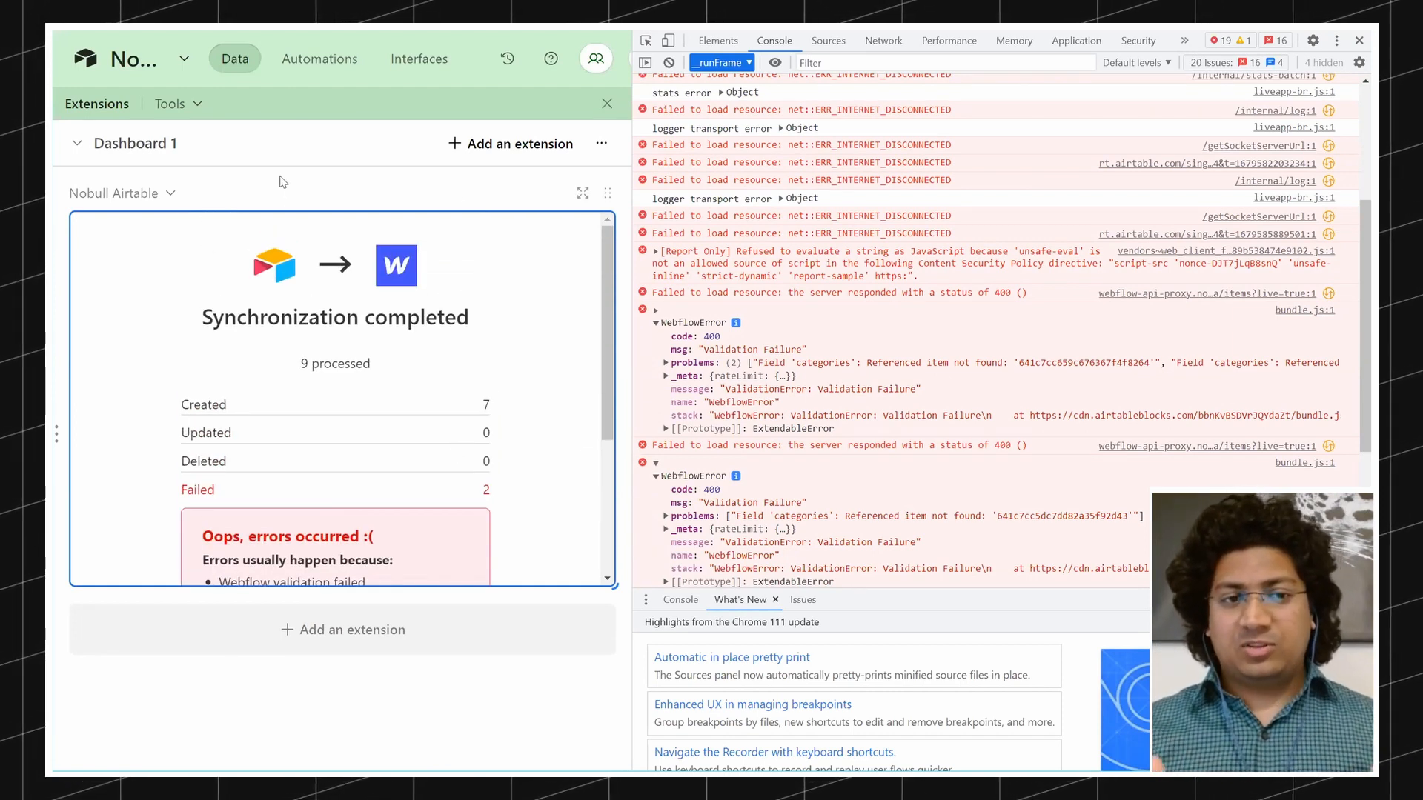
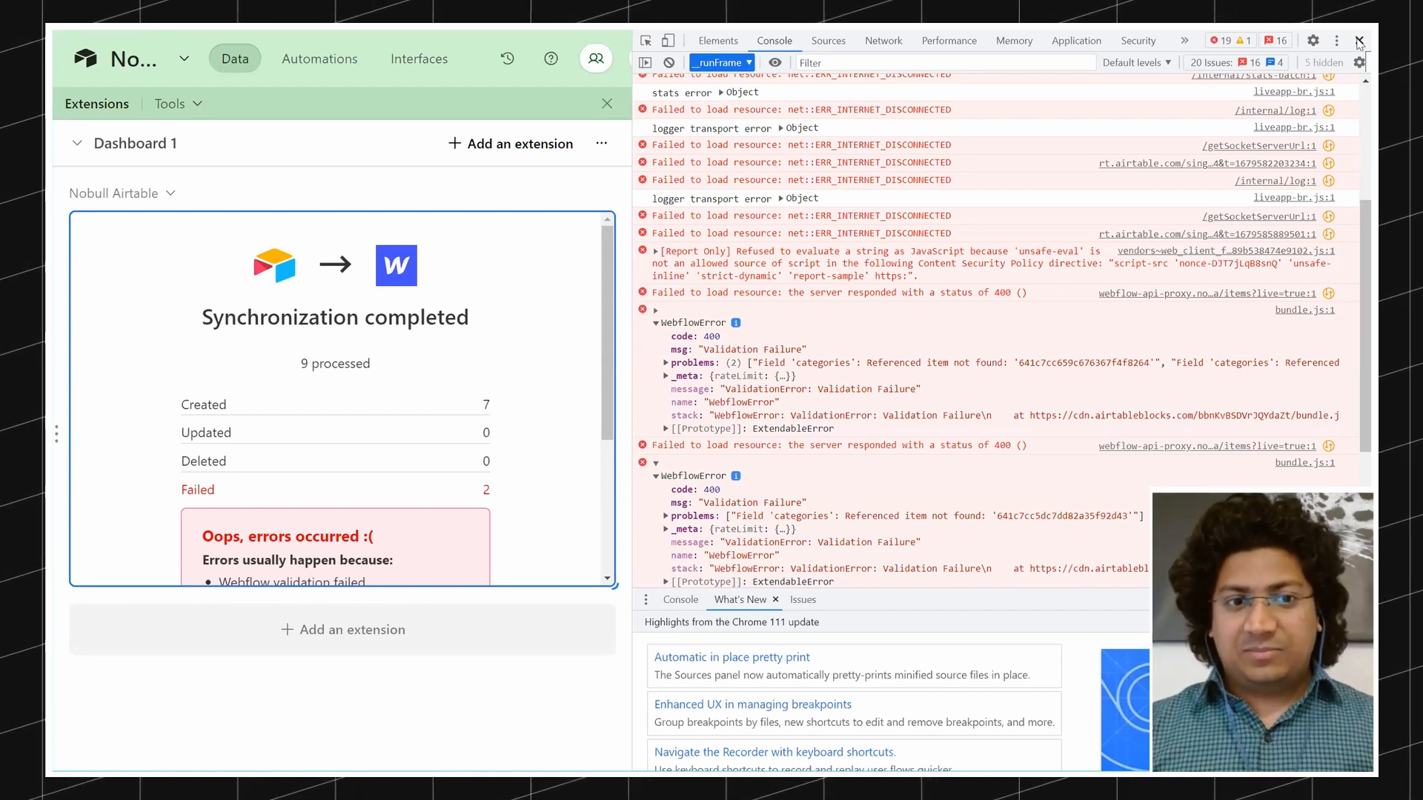
# Step: Close the developer tools, narrow the extensions area, and reload the NoBull Tutorial base
pyautogui.click(1359, 42)
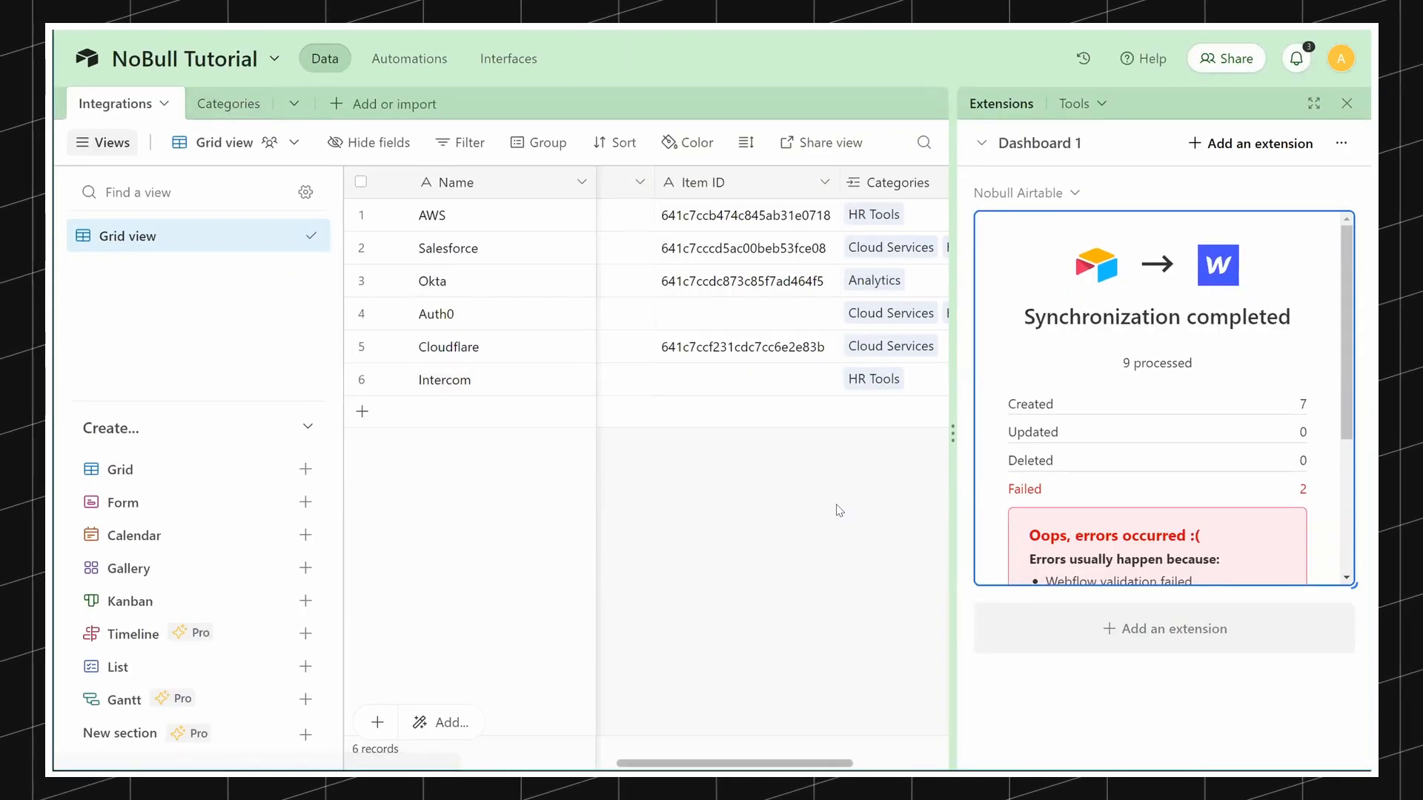
pyautogui.moveTo(944, 430); pyautogui.dragTo(1048, 434)
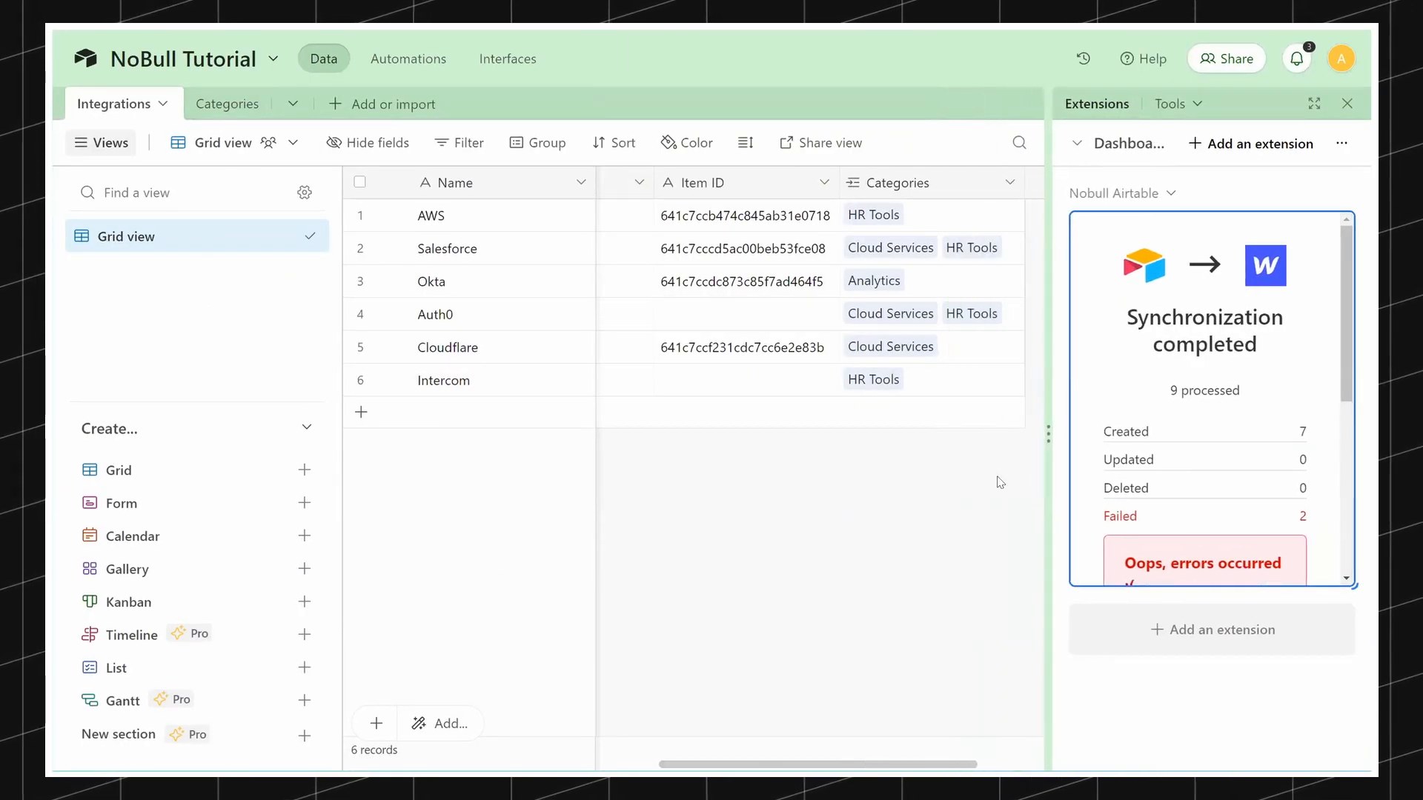
pyautogui.moveTo(818, 764); pyautogui.dragTo(834, 764)
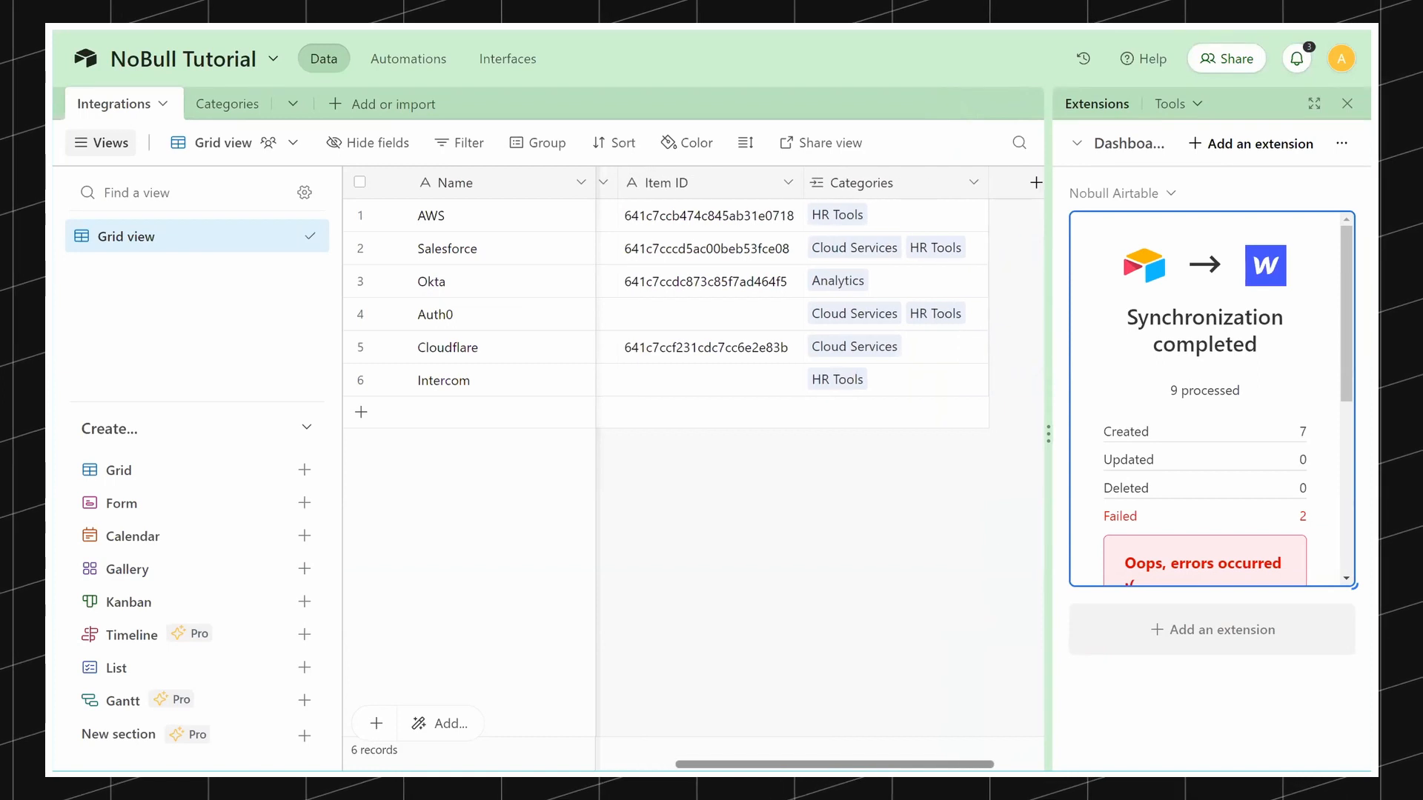
pyautogui.press('F5')
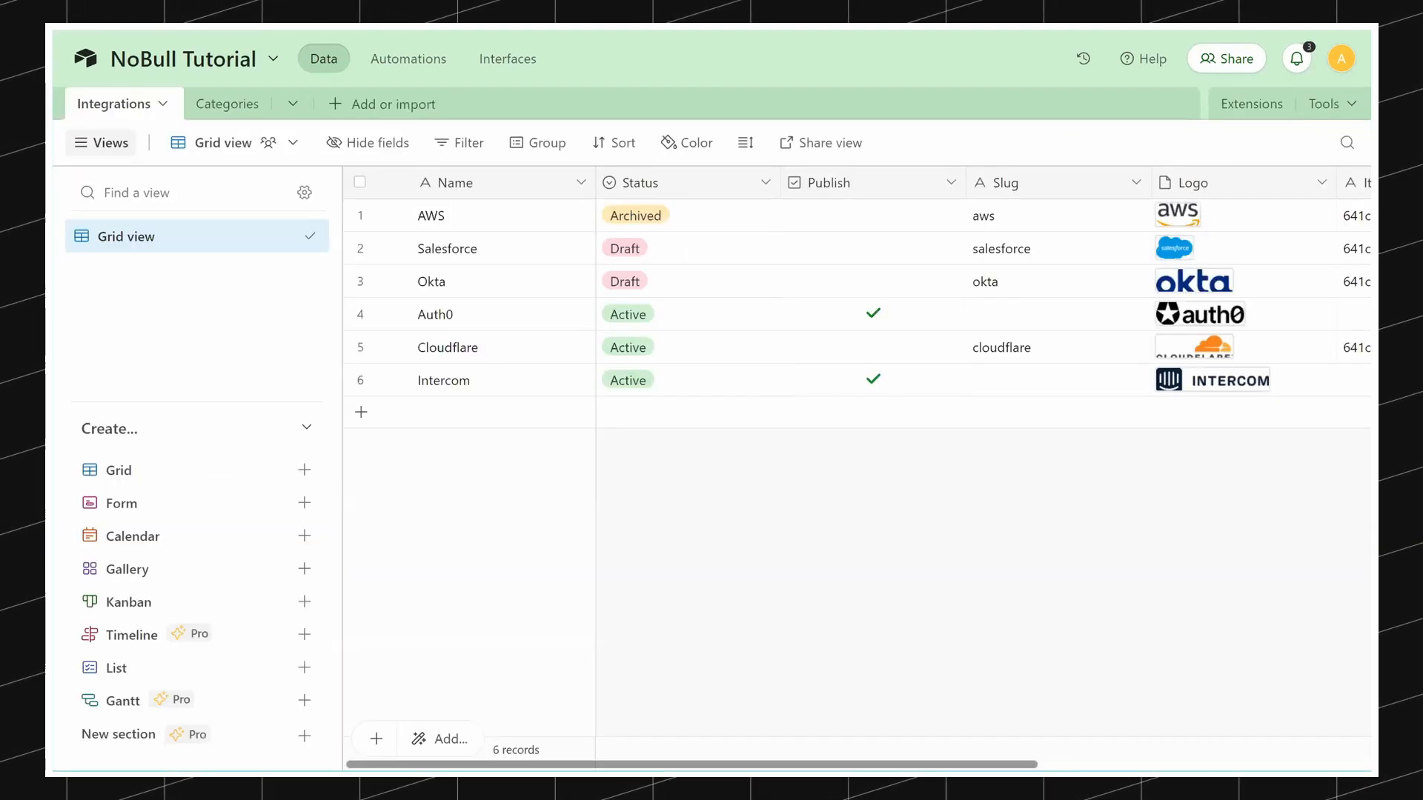
# Step: Remove the Categories field mapping from the Integrations connect and save the connect
pyautogui.hscroll(2, 815, 311)
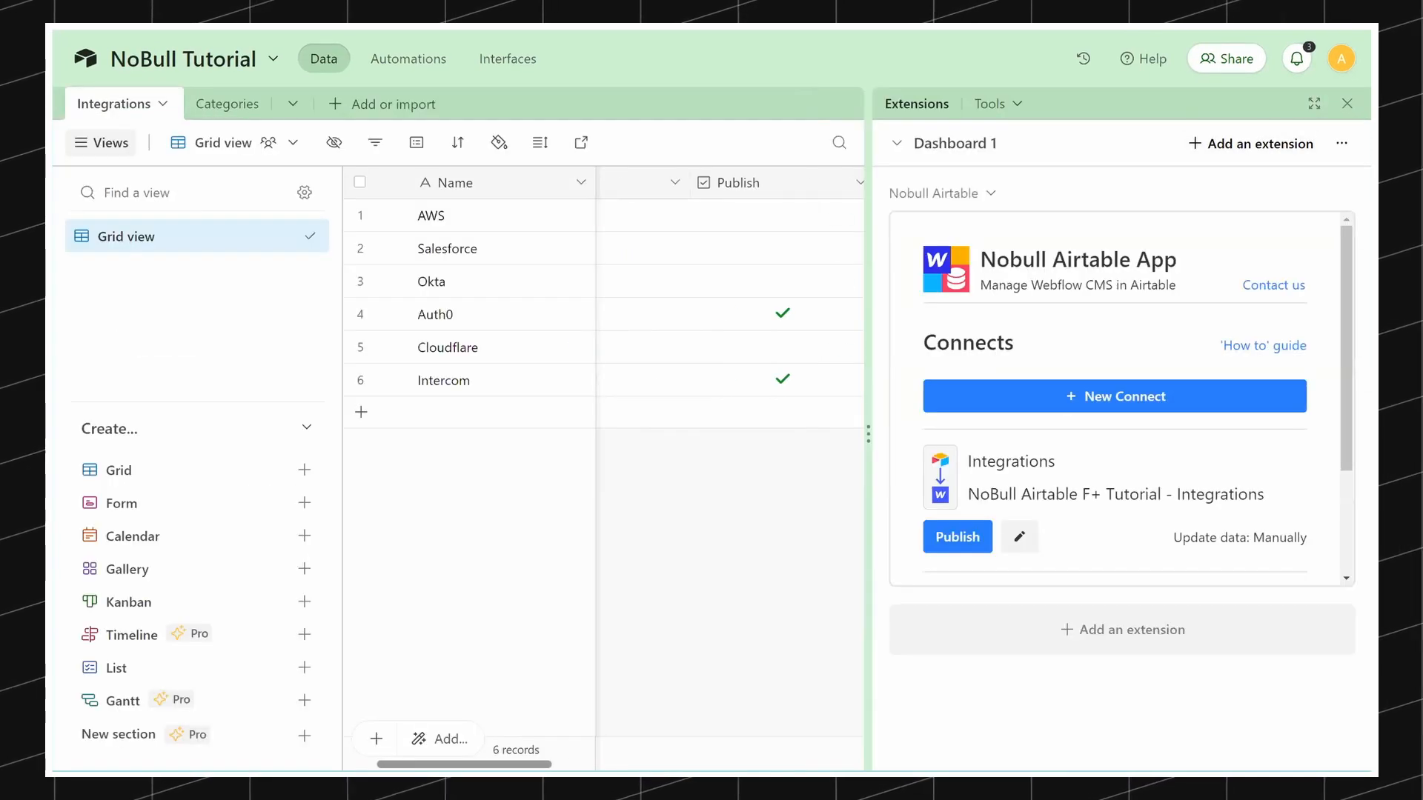
pyautogui.hscroll(1, 730, 311)
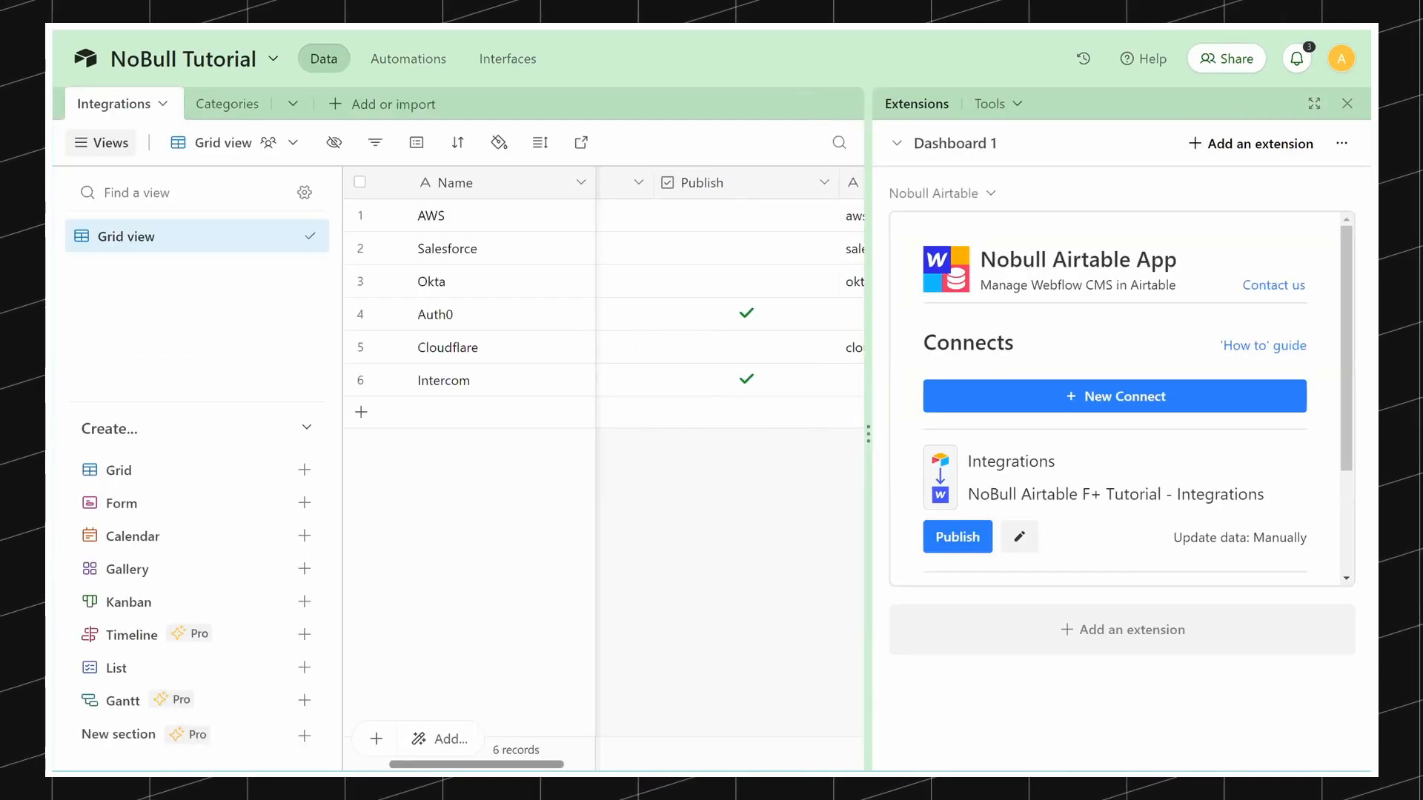
pyautogui.hscroll(-2, 730, 312)
pyautogui.click(1020, 528)
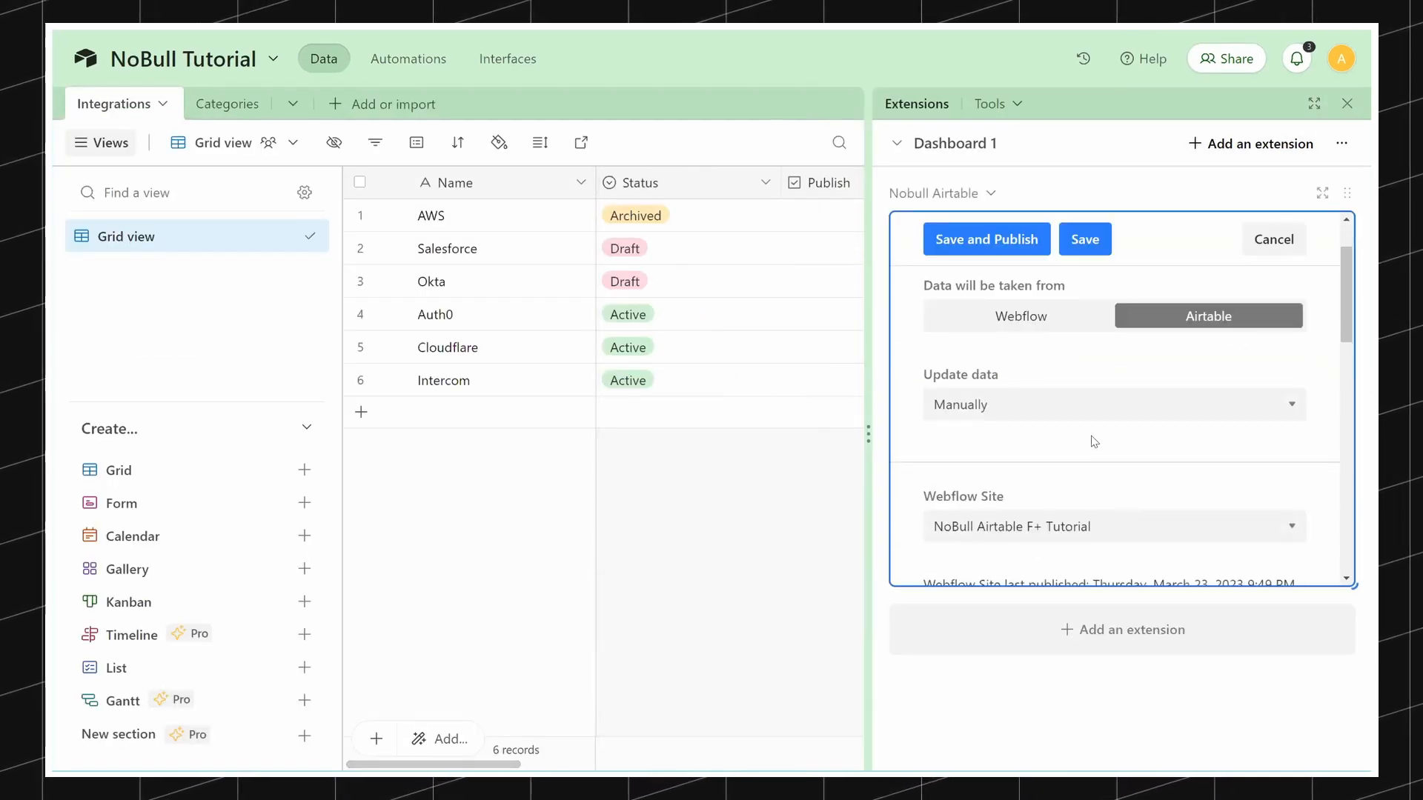
pyautogui.scroll(-1, 1090, 439)
pyautogui.scroll(-3, 1097, 443)
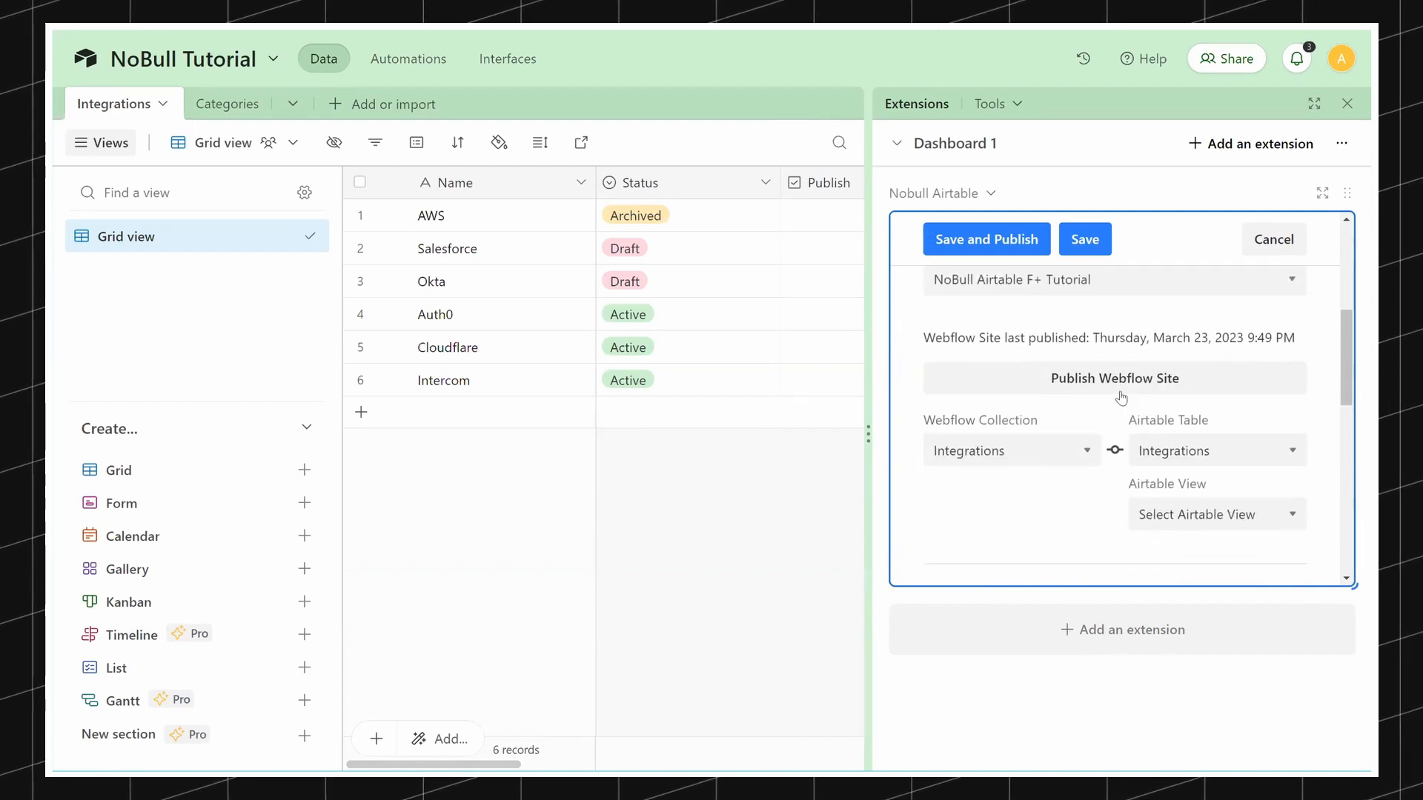
pyautogui.scroll(-1, 1084, 441)
pyautogui.scroll(1, 1083, 441)
pyautogui.scroll(-10, 1084, 433)
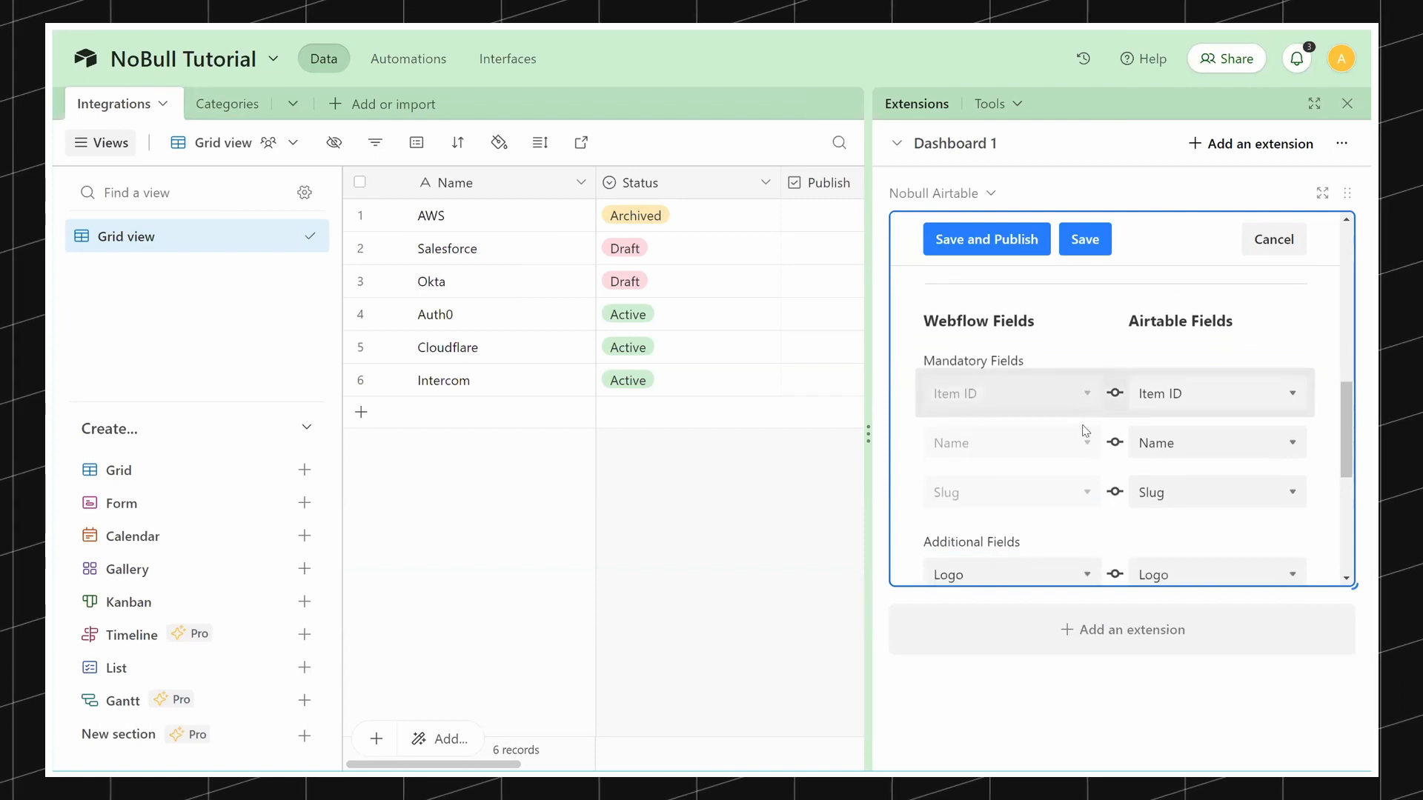
pyautogui.scroll(1, 1120, 329)
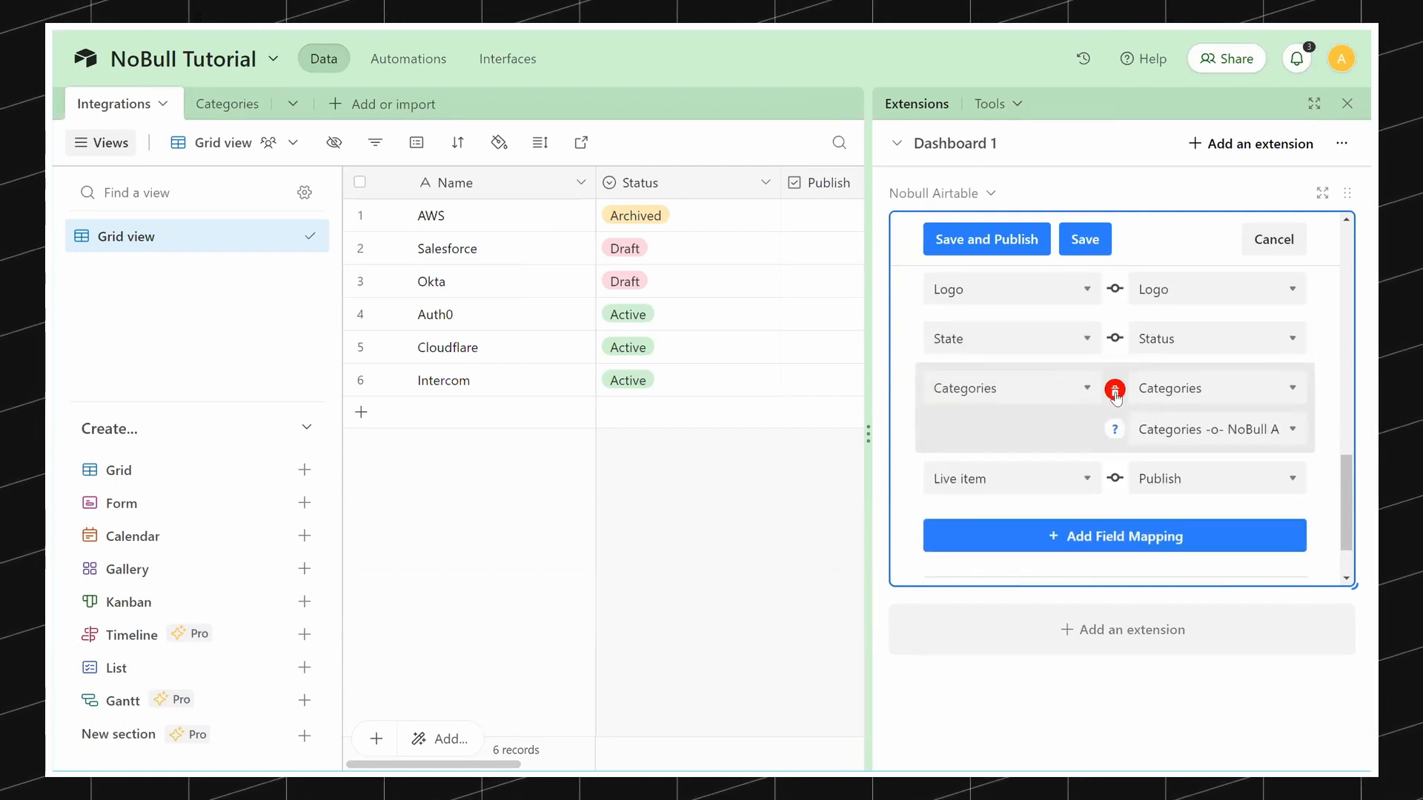
pyautogui.click(1115, 392)
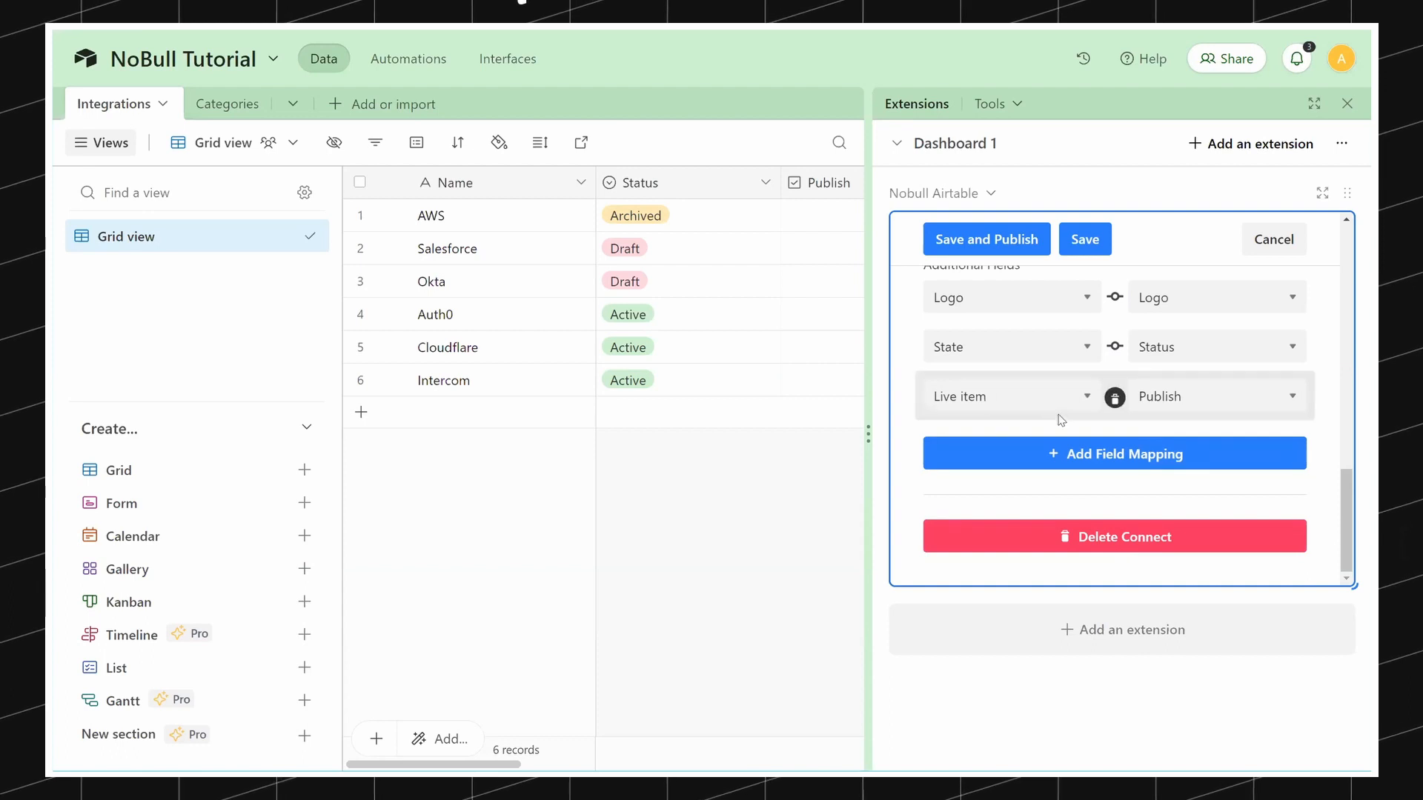
pyautogui.click(1085, 238)
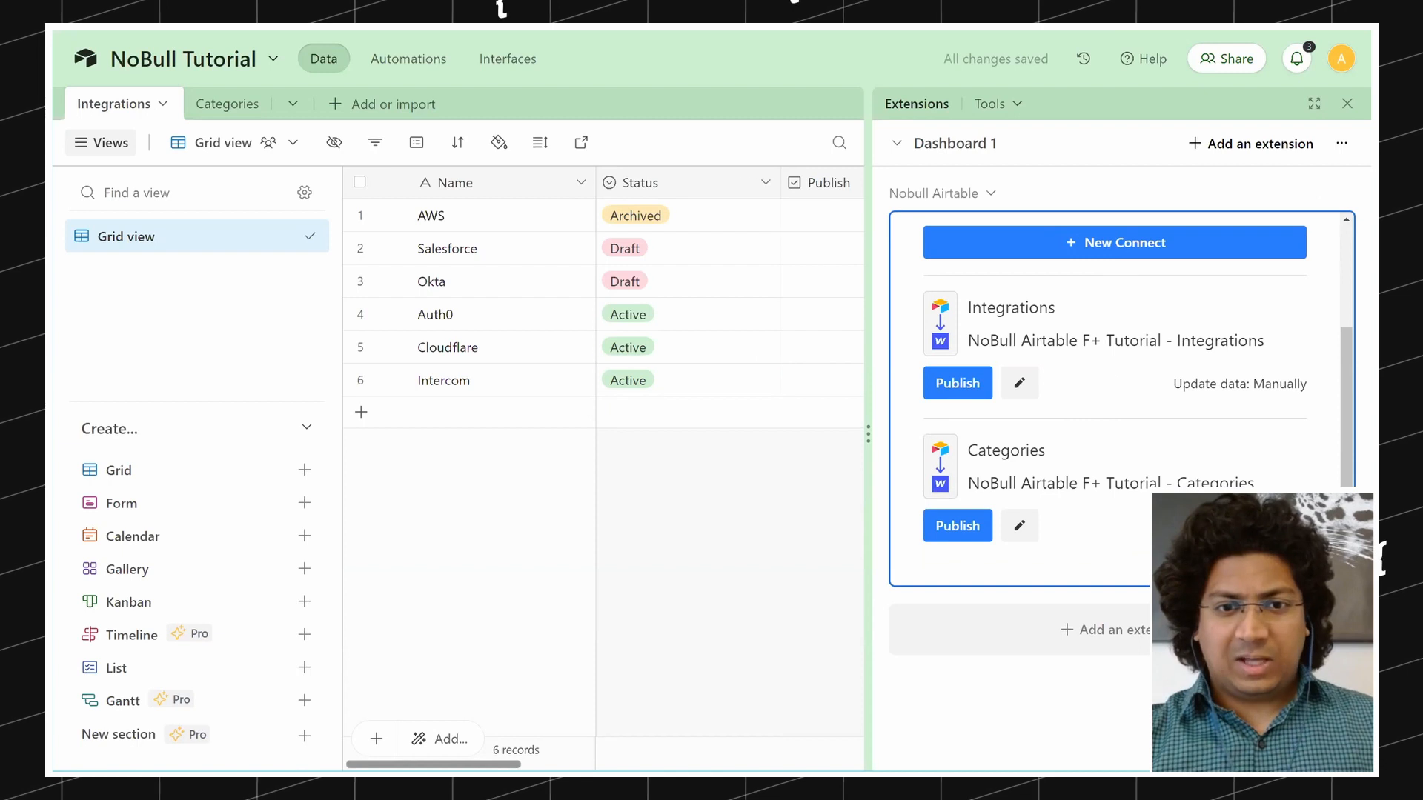
# Step: Examine the Status, Publish, Slug and Item ID columns of the Integrations table for each record
pyautogui.hscroll(10, 749, 743)
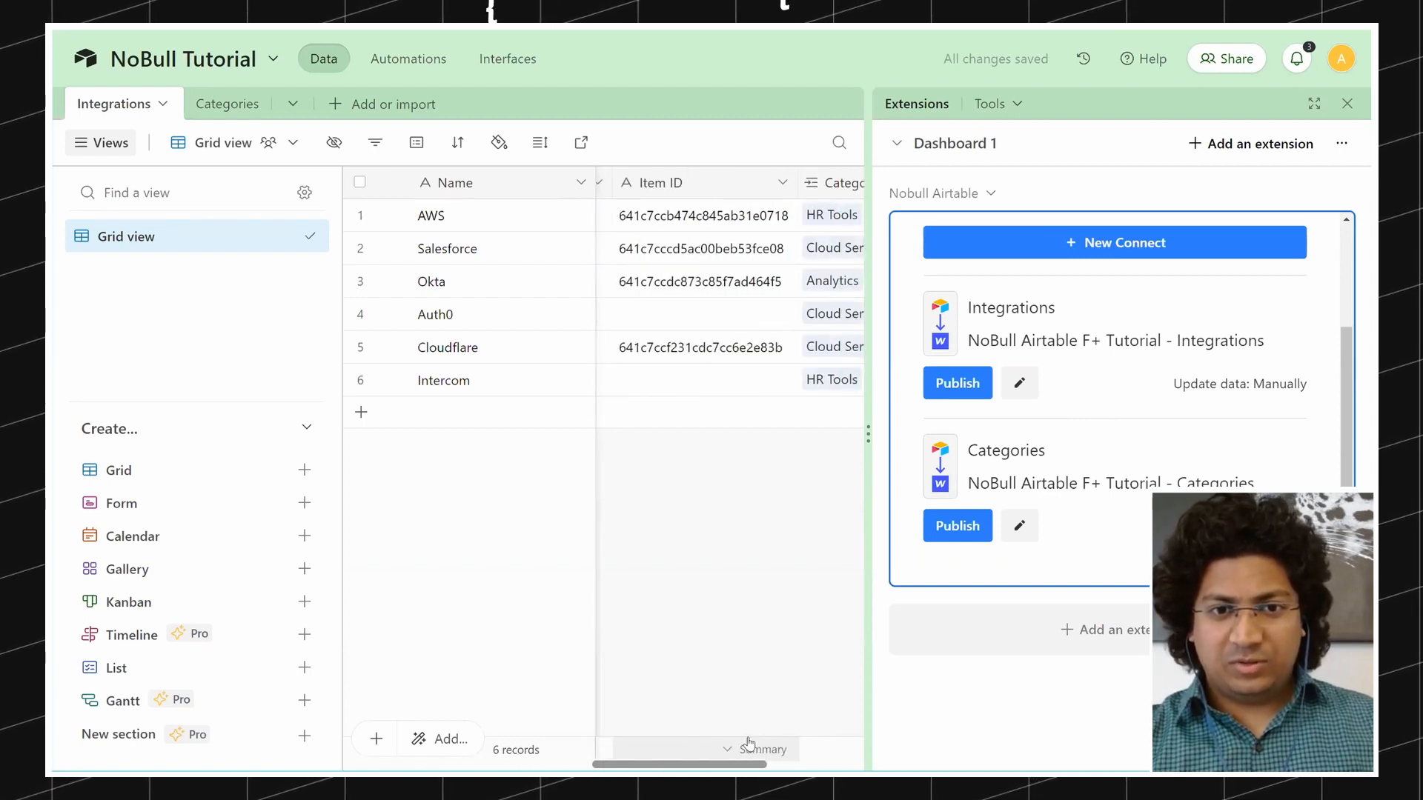
pyautogui.hscroll(-2, 597, 380)
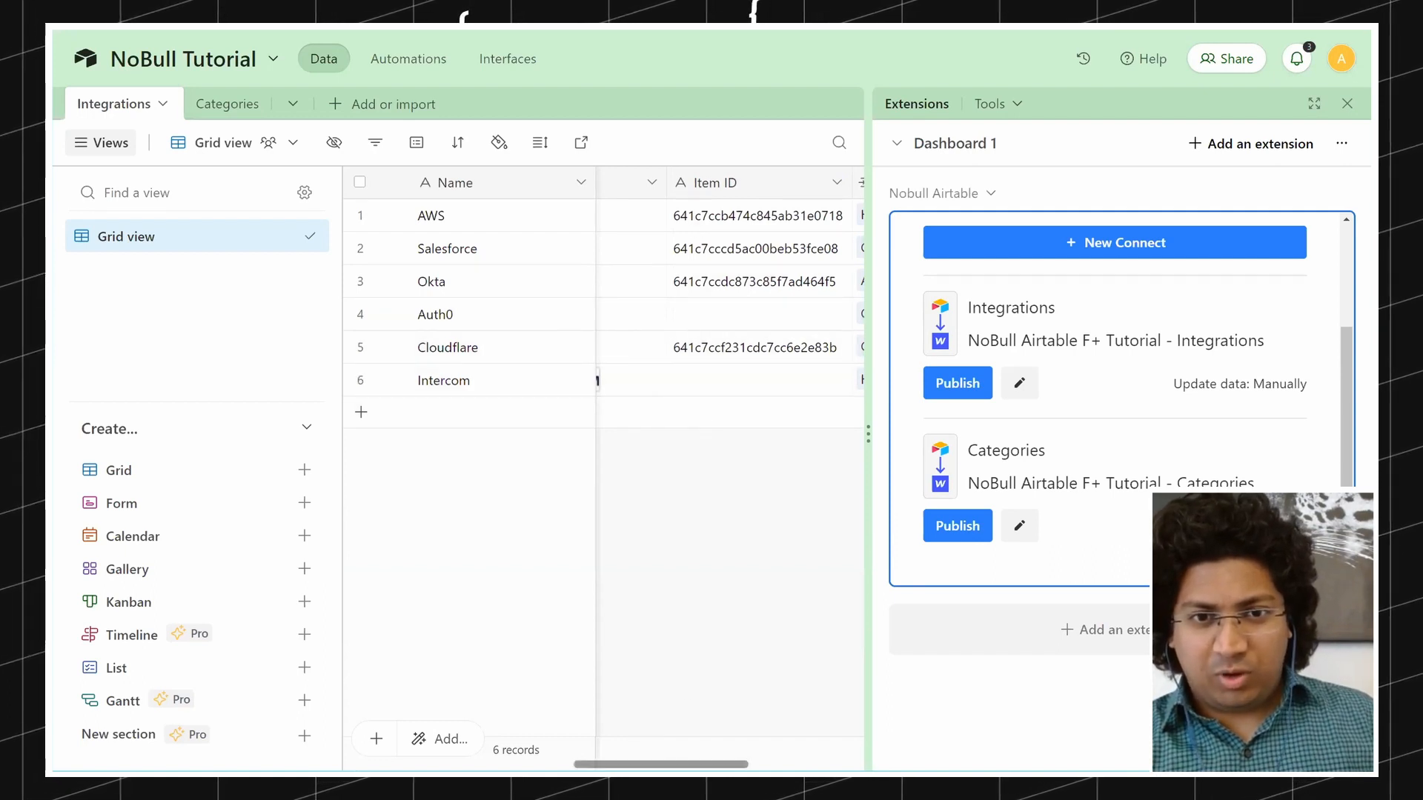
pyautogui.hscroll(-1, 699, 319)
pyautogui.hscroll(-5, 729, 297)
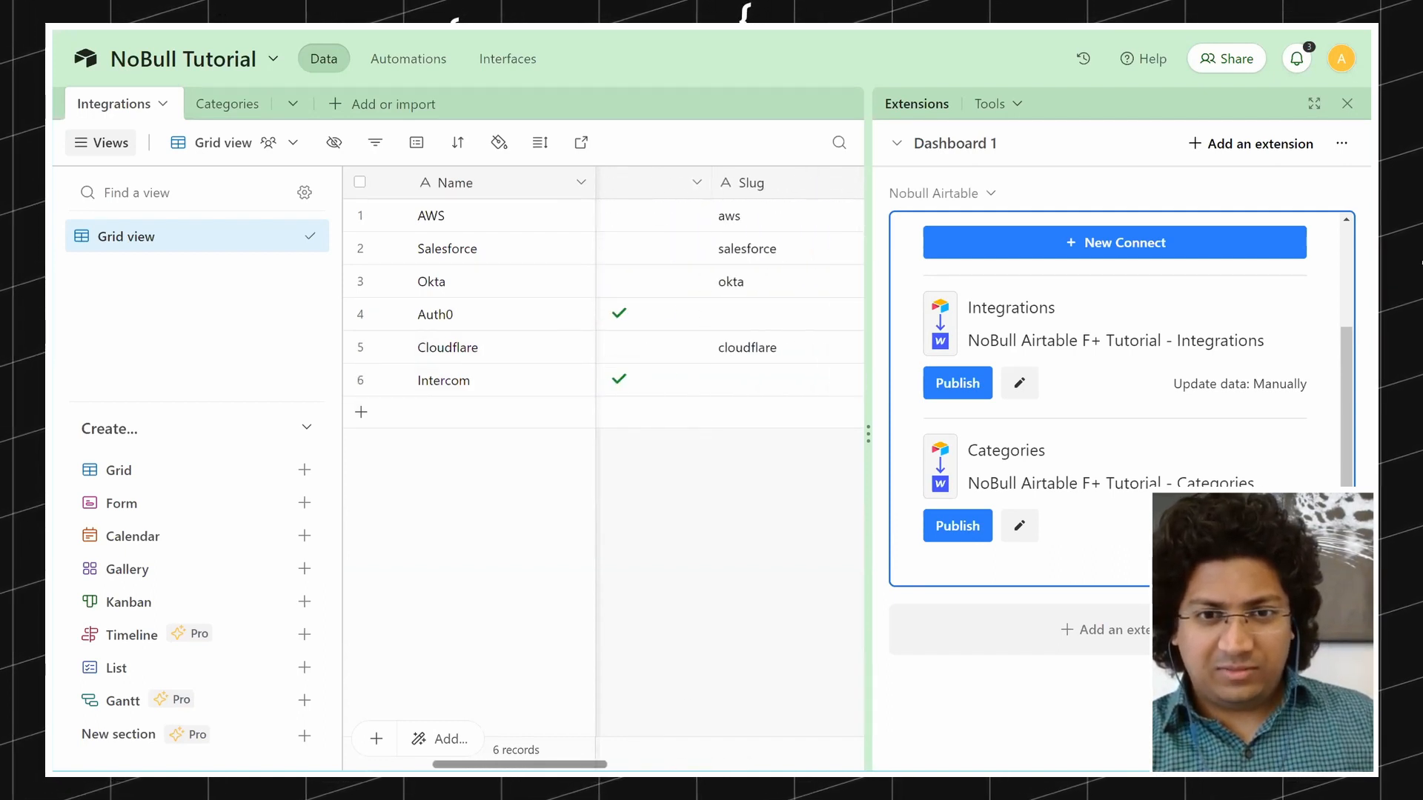
pyautogui.hscroll(-2, 729, 297)
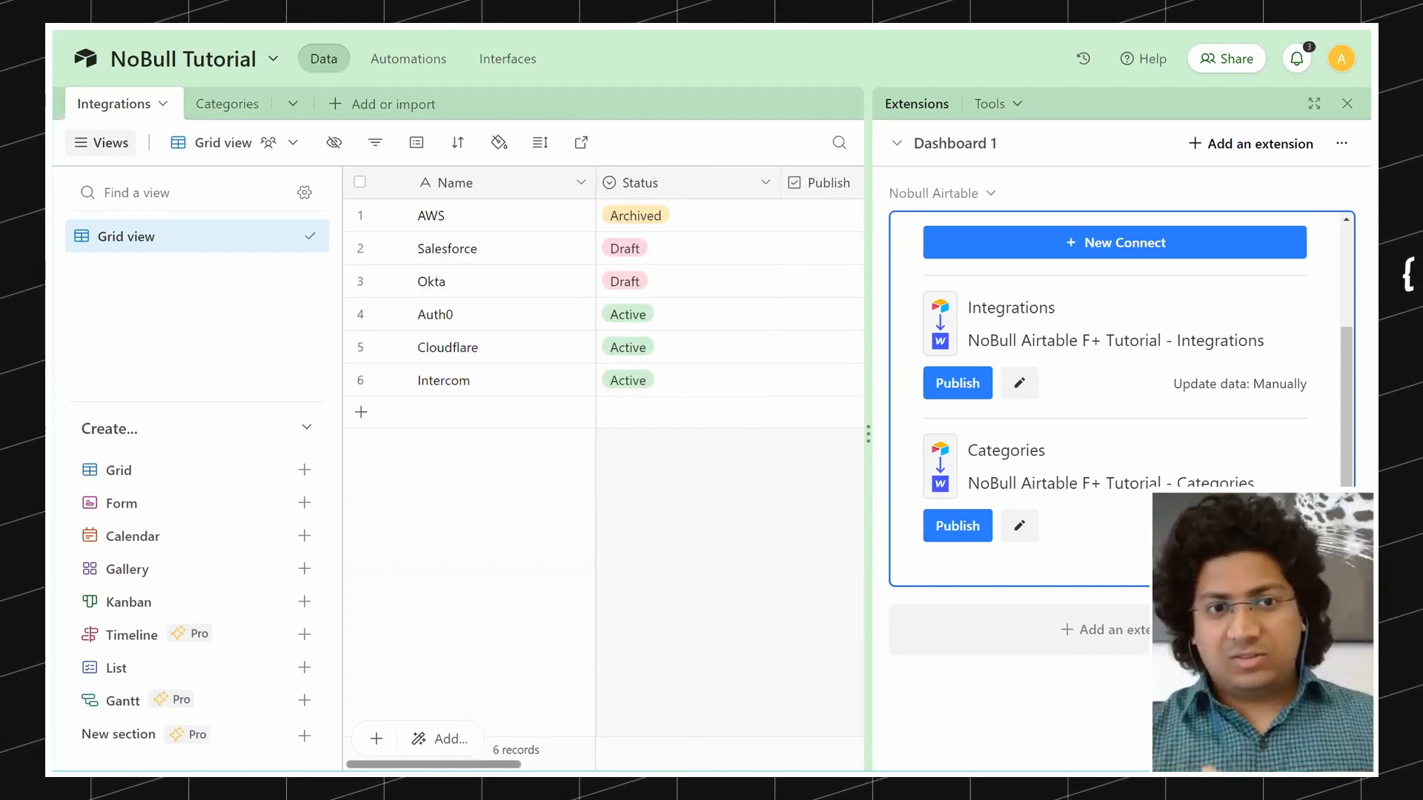
pyautogui.hscroll(6, 730, 747)
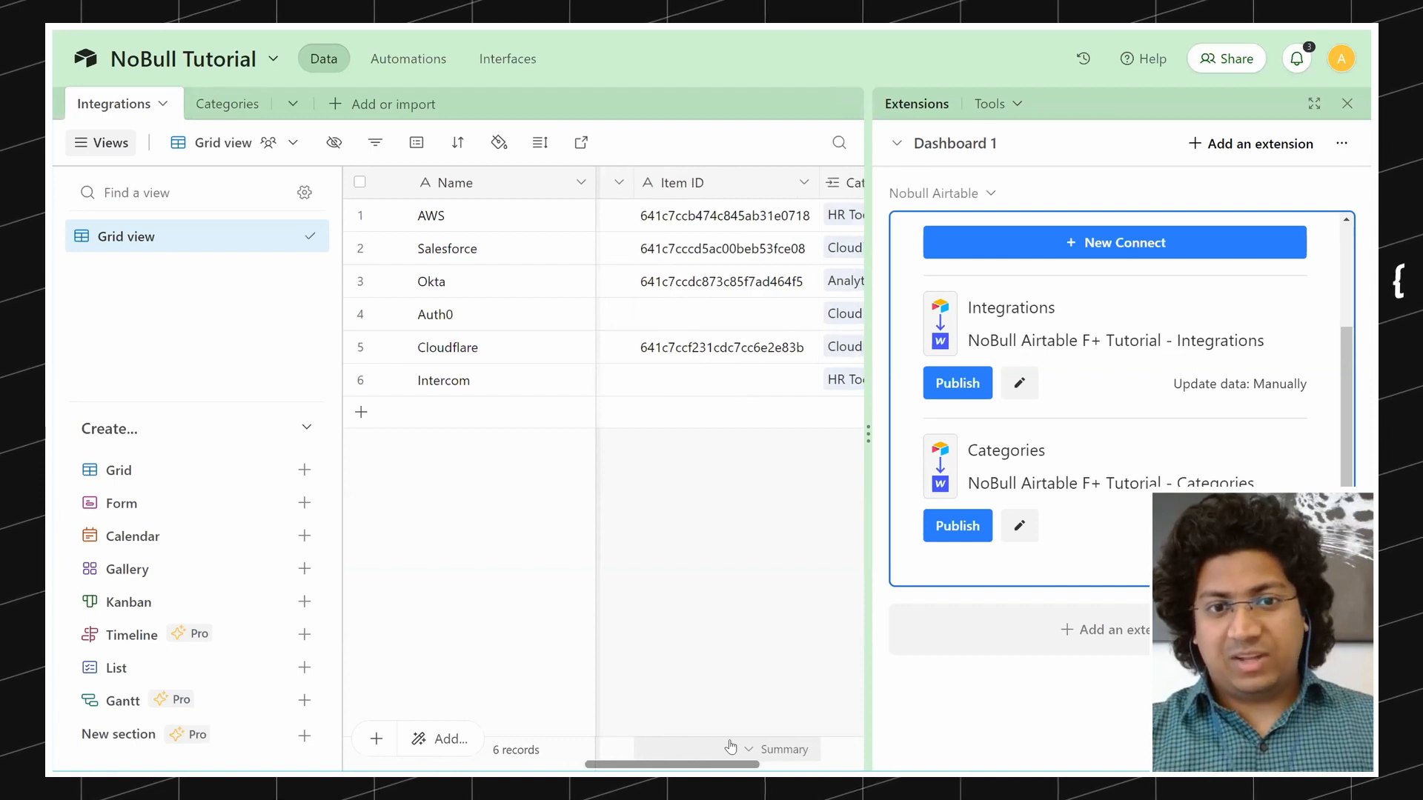
pyautogui.hscroll(-6, 730, 746)
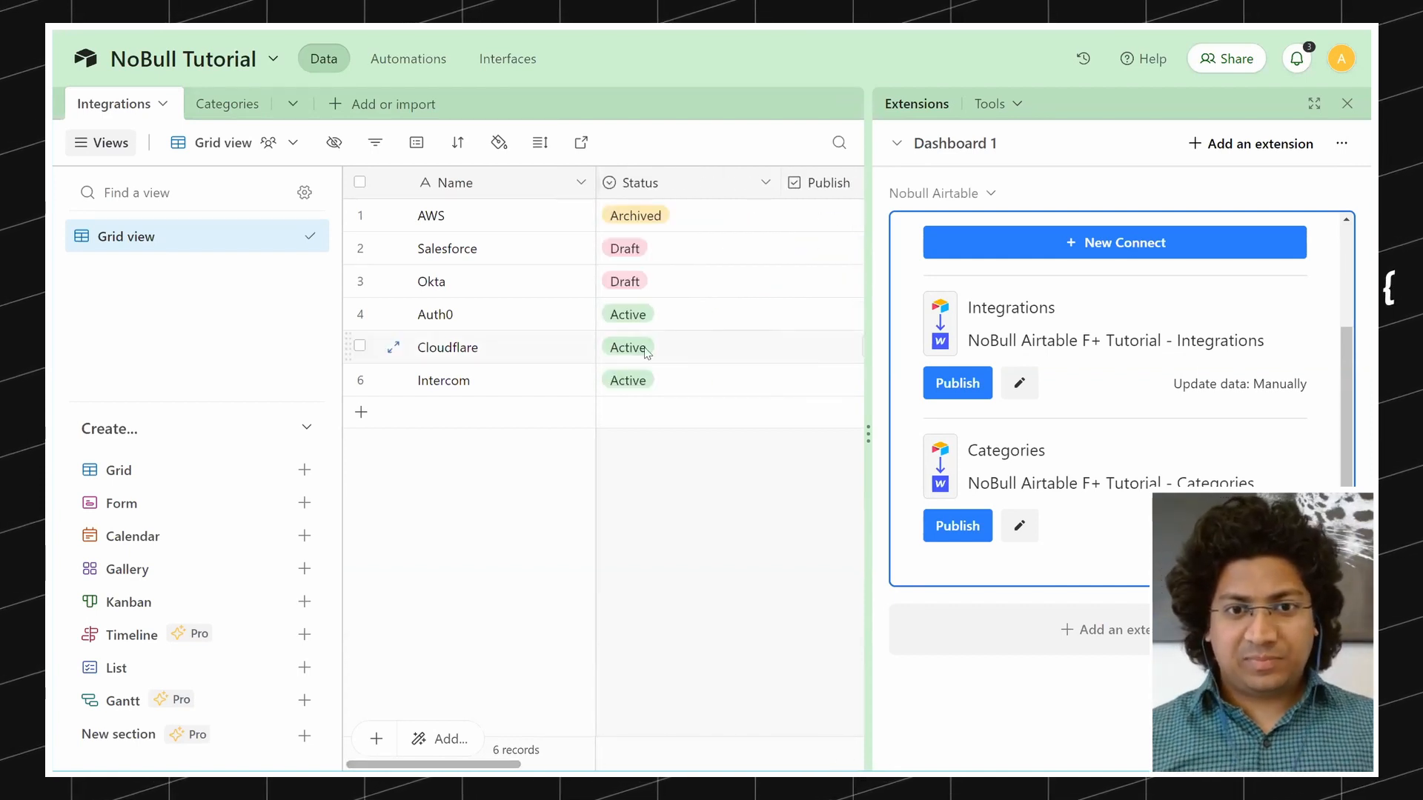
pyautogui.hscroll(3, 683, 327)
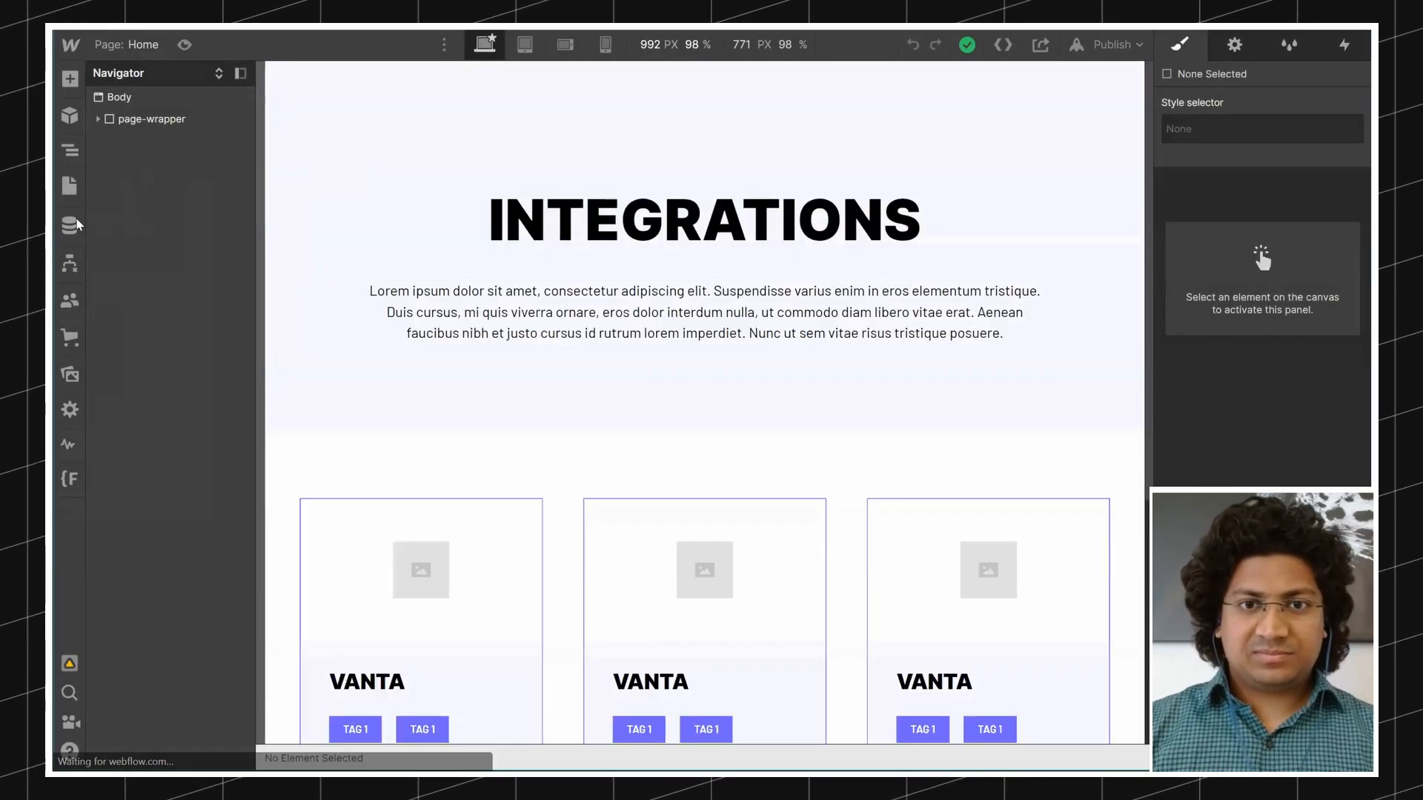
# Step: Examine the items and statuses in Webflow's Categories and Integrations CMS collections, with the Categories table open in Airtable
pyautogui.click(68, 224)
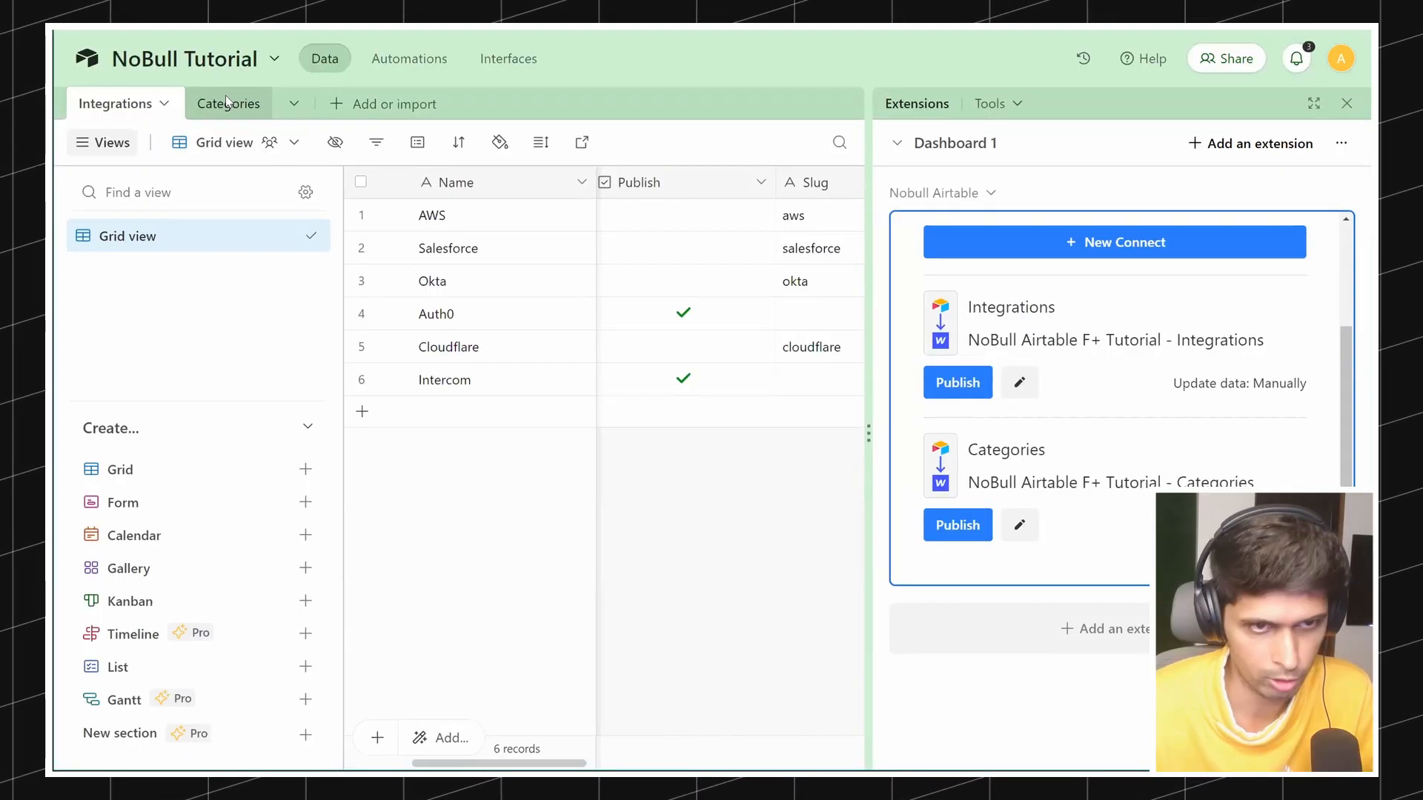
pyautogui.click(226, 103)
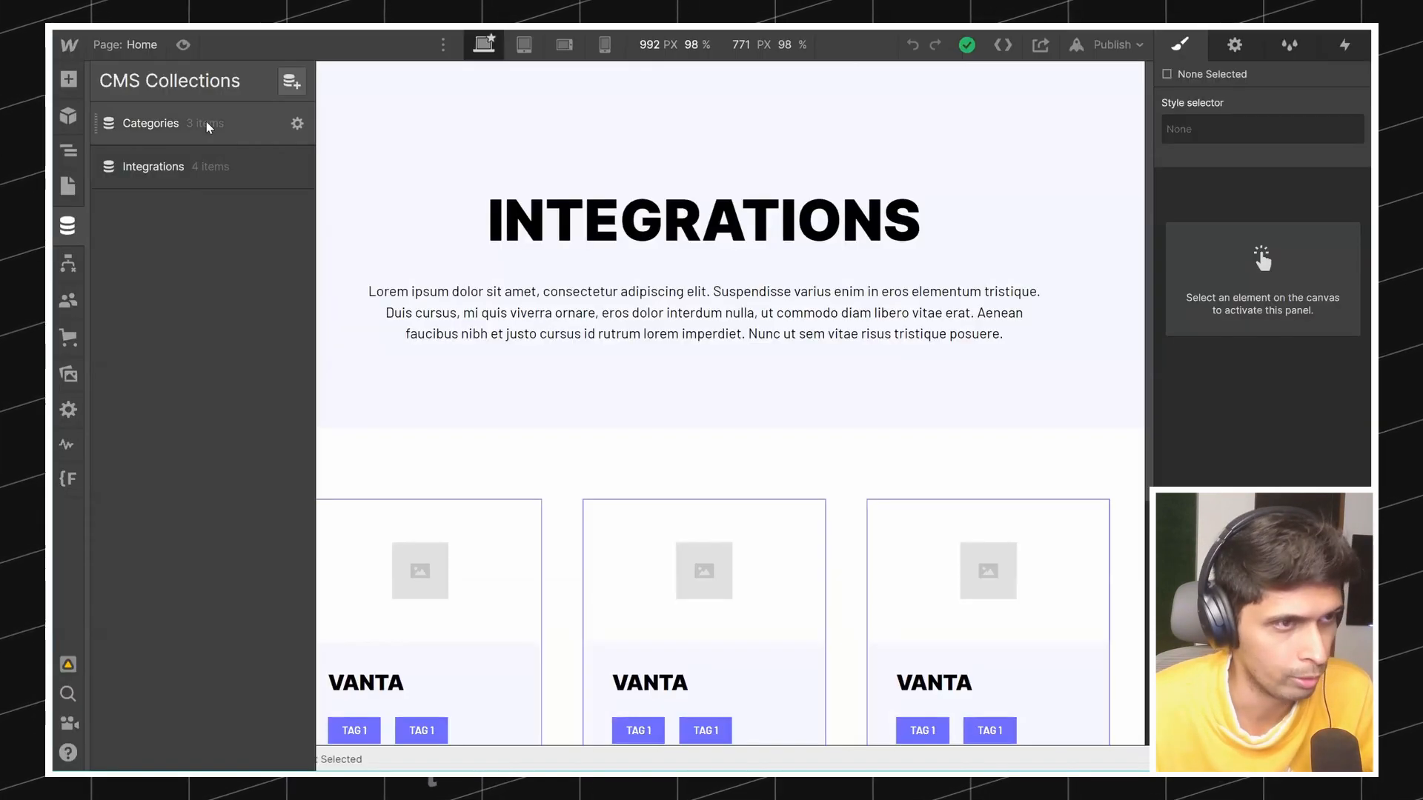
pyautogui.click(207, 125)
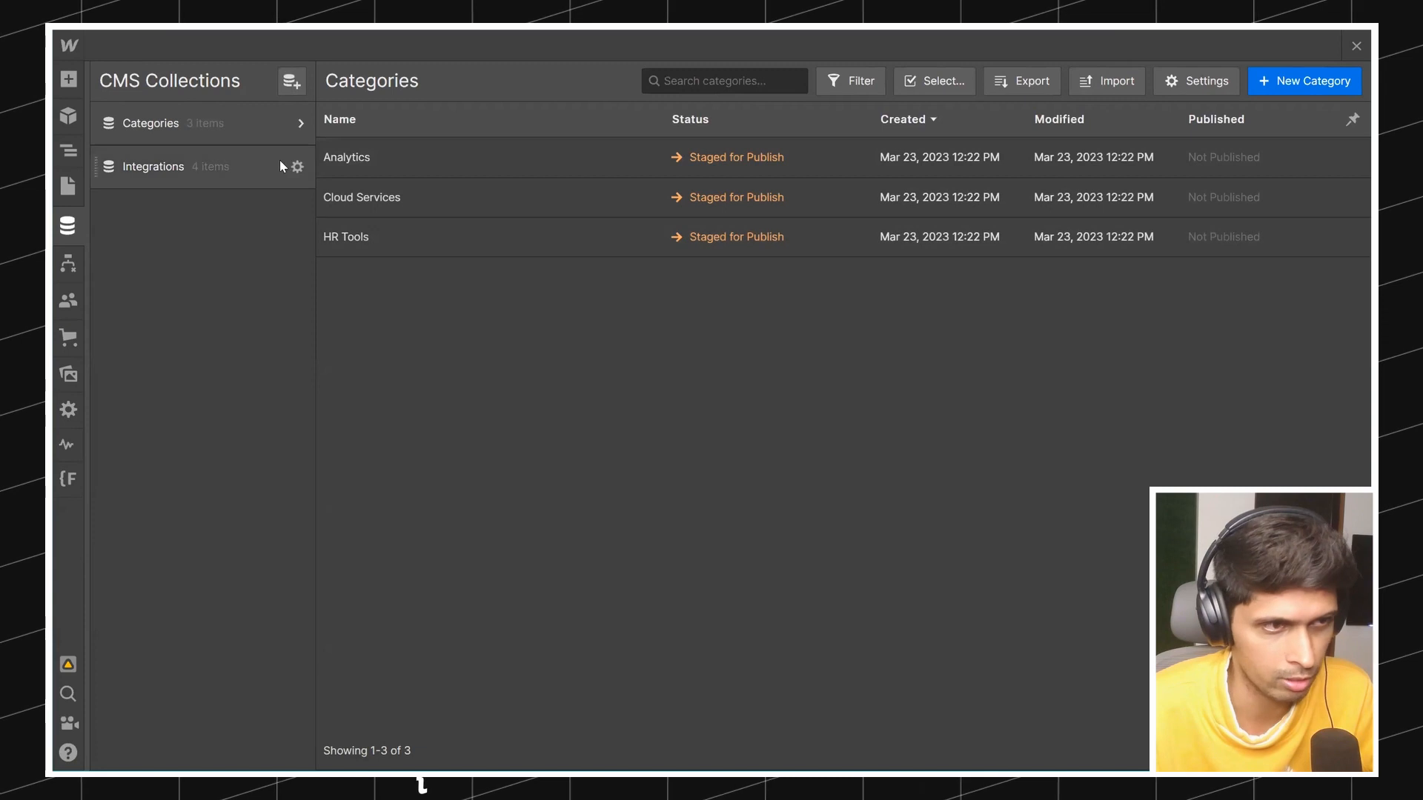
pyautogui.click(201, 167)
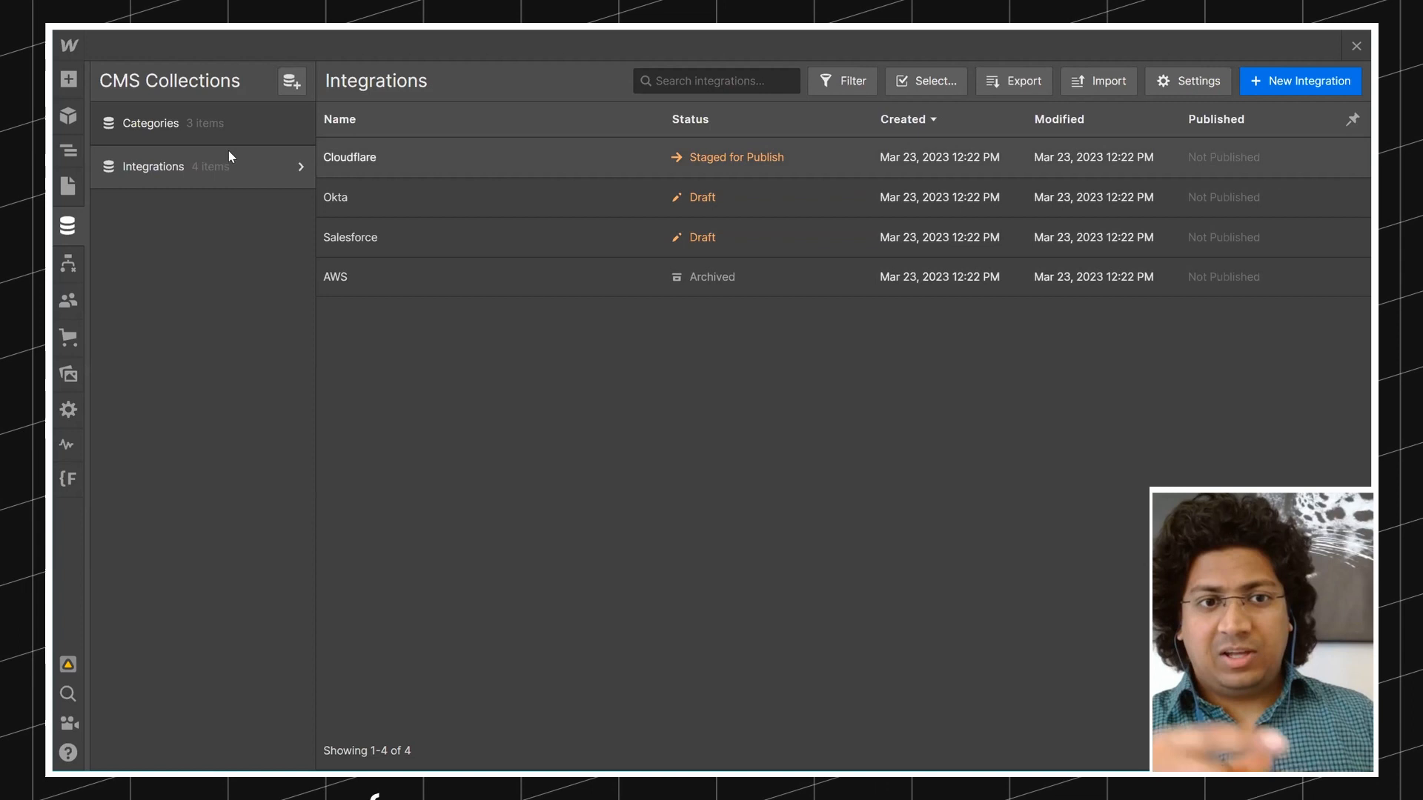
pyautogui.click(208, 130)
pyautogui.click(220, 178)
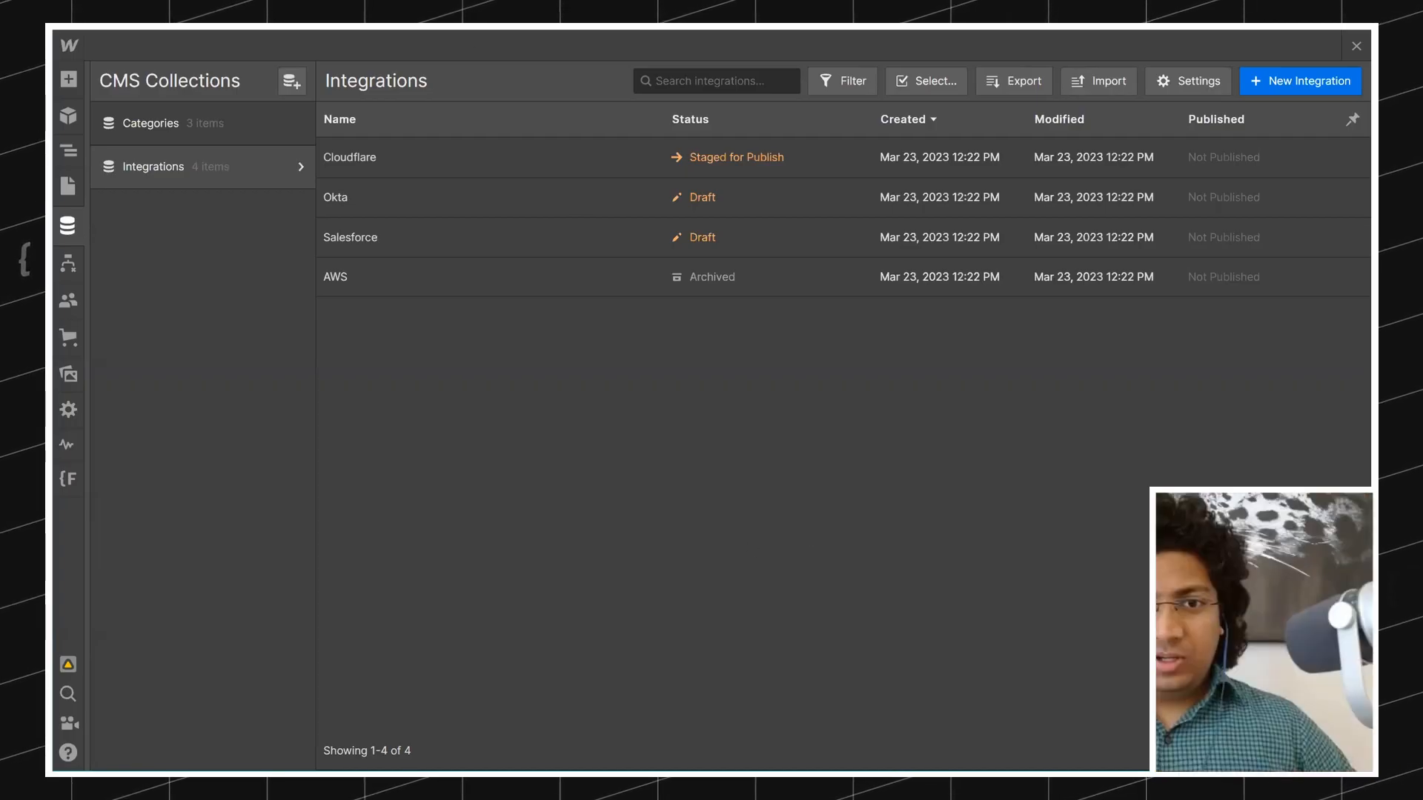
pyautogui.click(1356, 47)
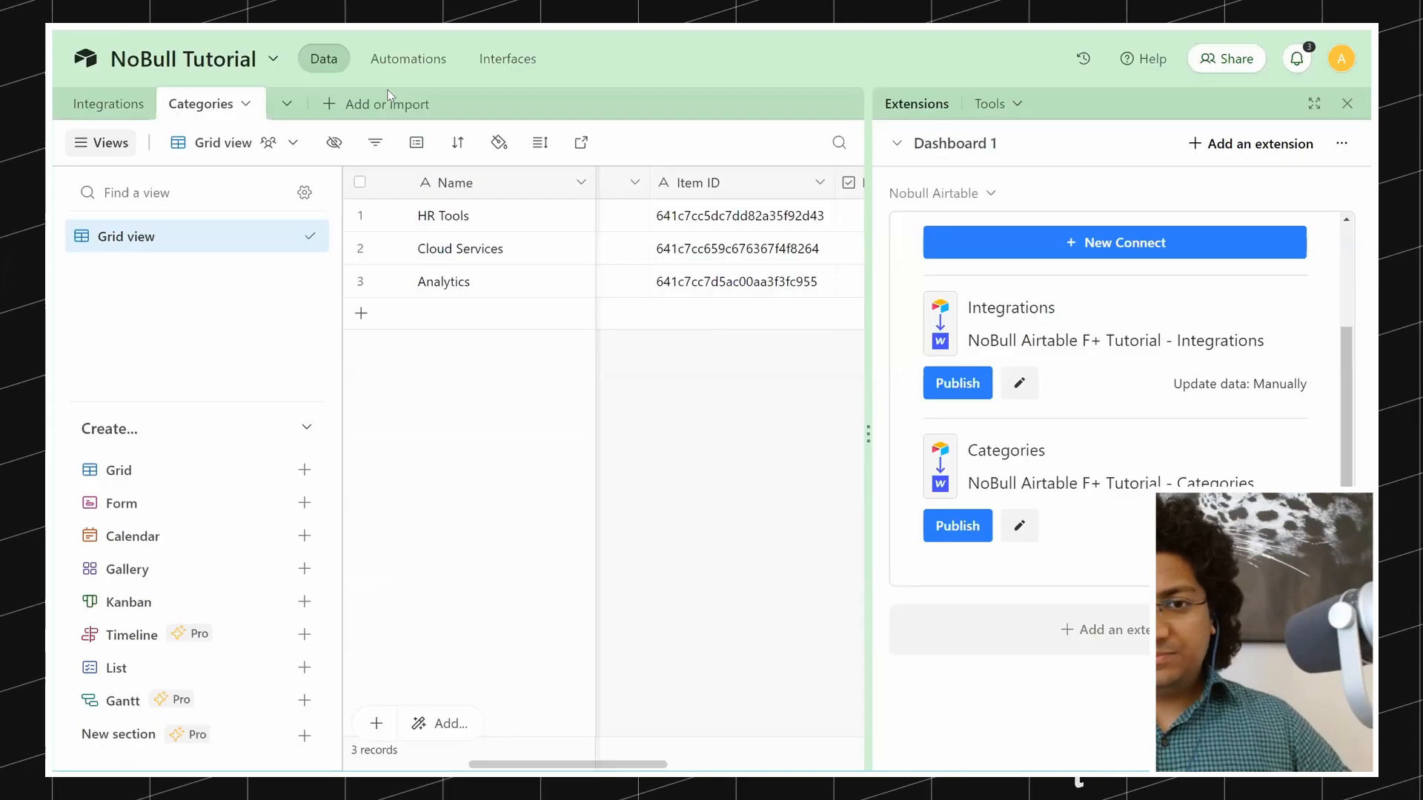
# Step: Publish the Integrations connect from Airtable, and check the synced items in Webflow's reloaded Integrations collection
pyautogui.click(967, 385)
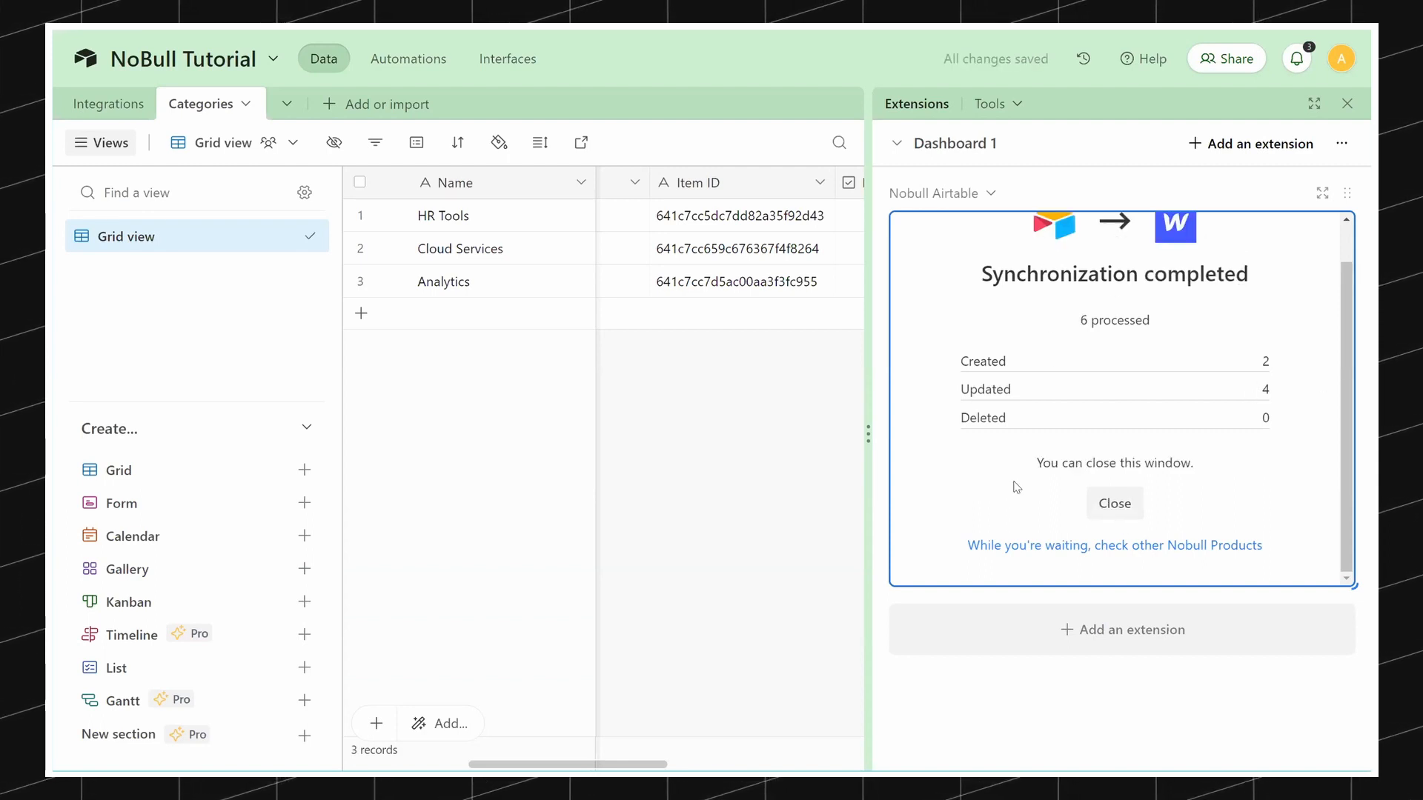
pyautogui.click(1115, 503)
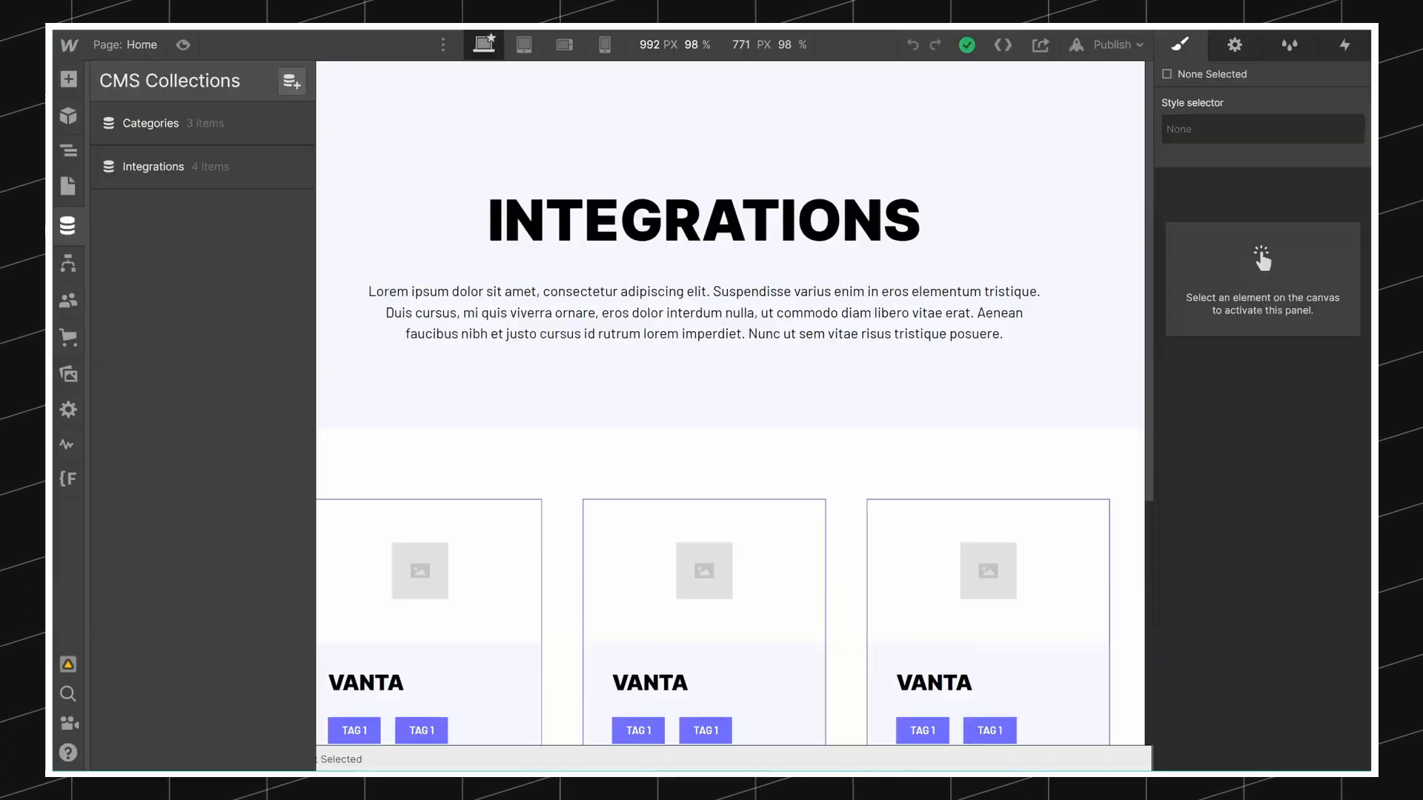
pyautogui.hotkey('ctrl', 'r')
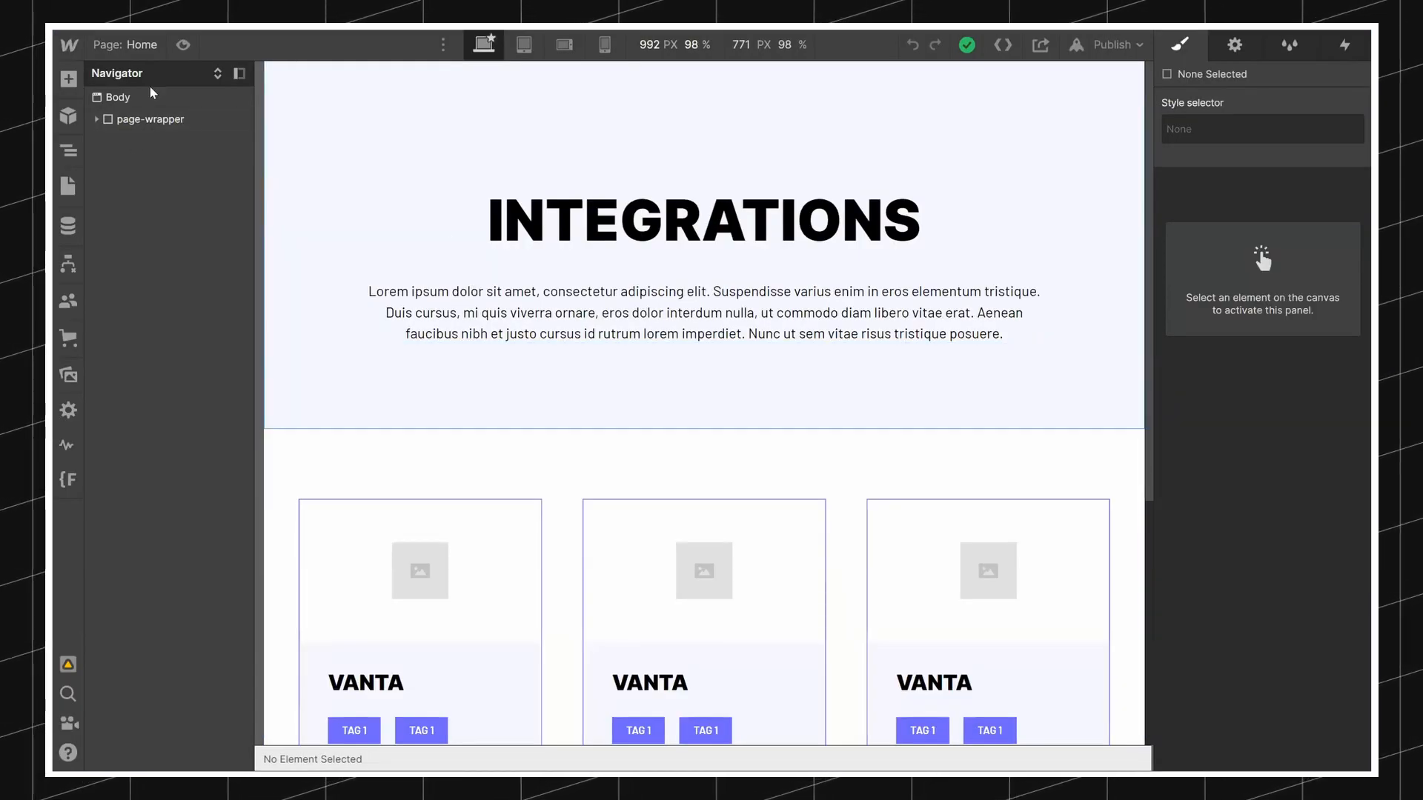
pyautogui.click(61, 231)
pyautogui.click(210, 160)
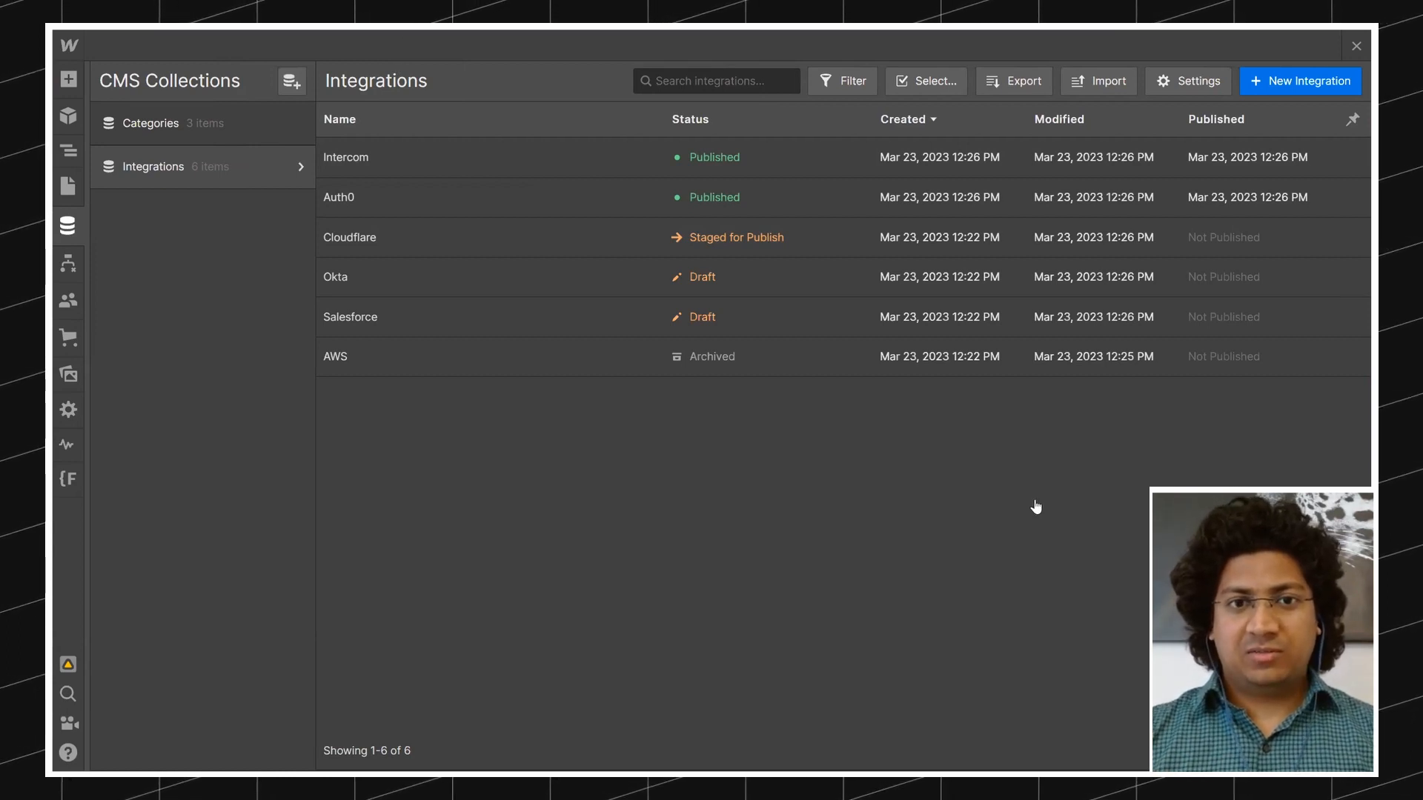
# Step: Edit the Integrations connect in Airtable and add a field mapping for the Webflow Categories field
pyautogui.scroll(-1, 1018, 417)
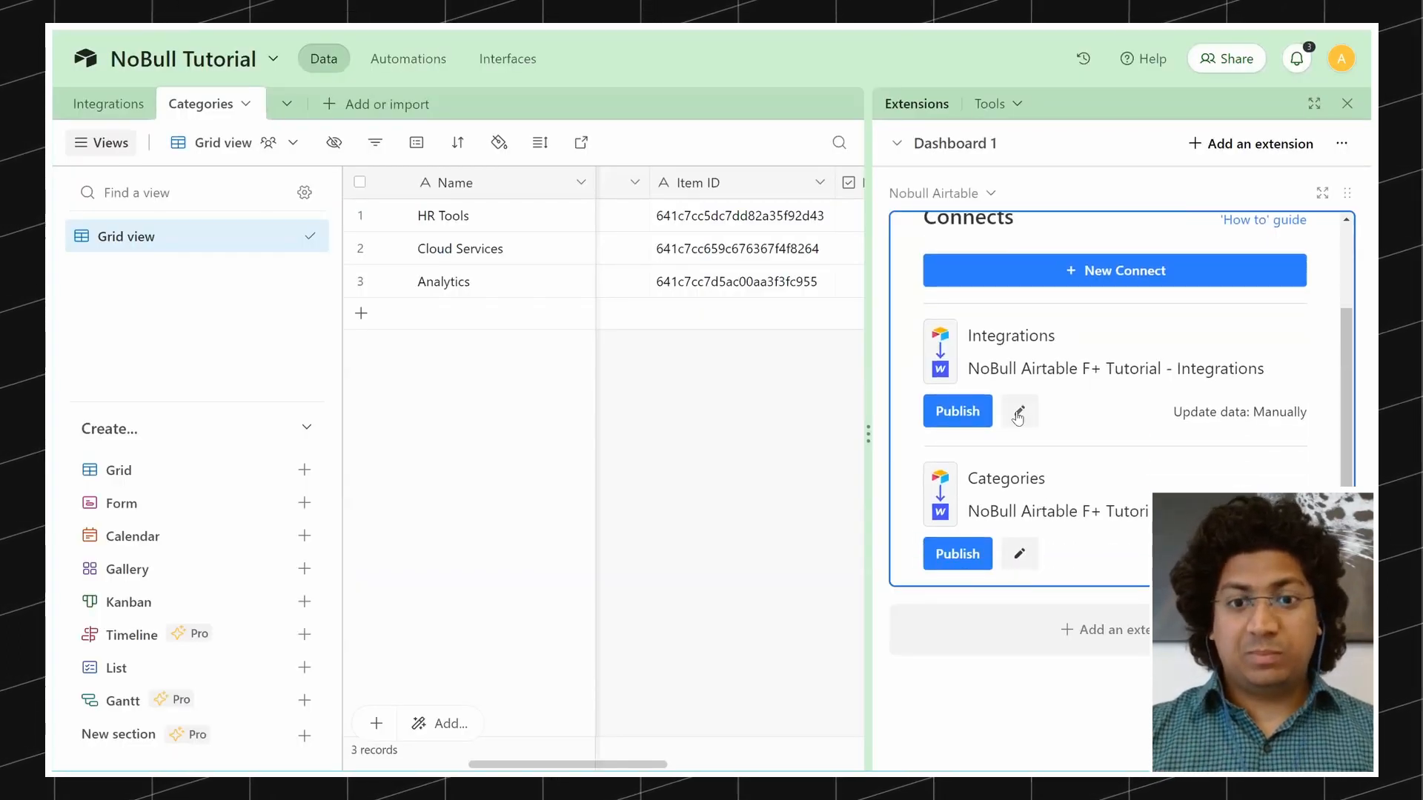
pyautogui.click(1018, 414)
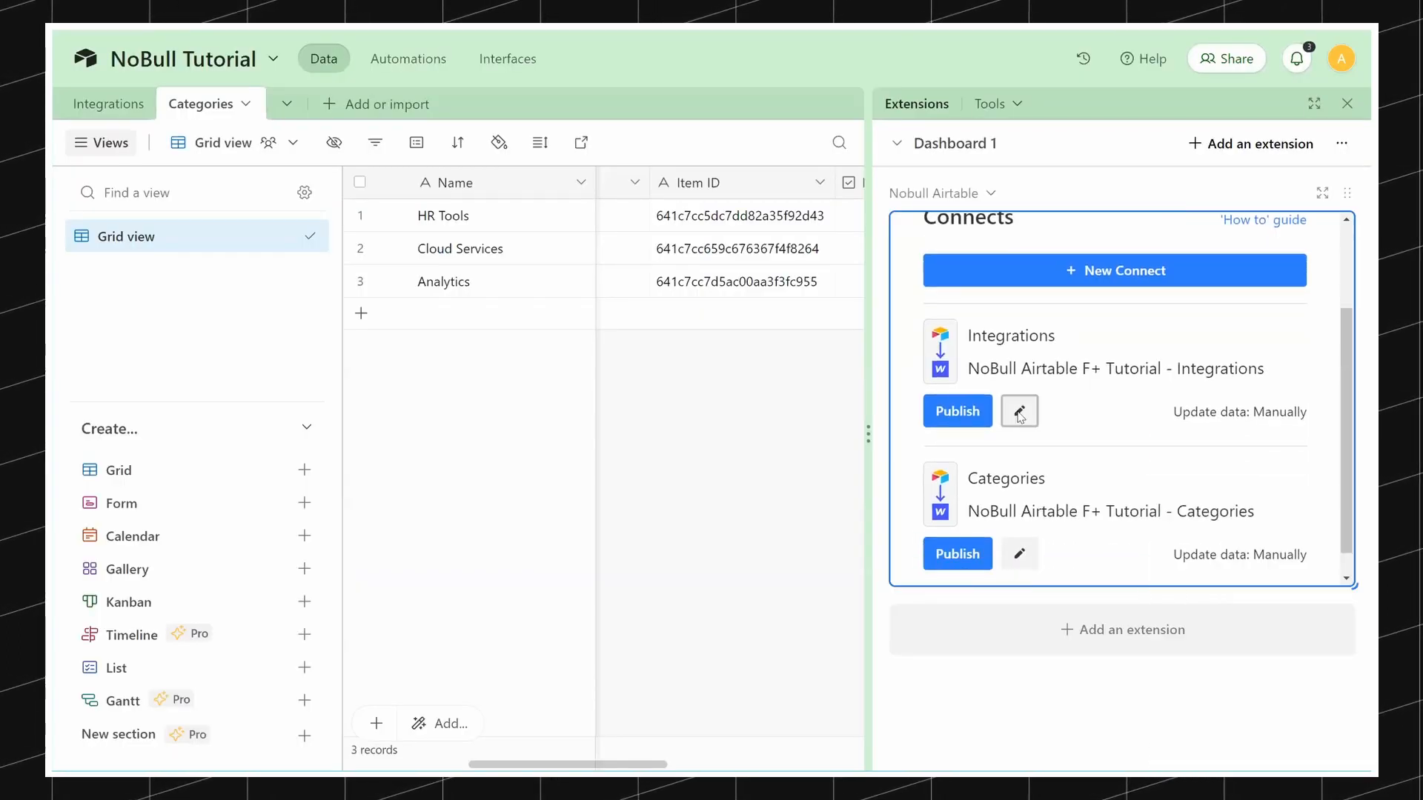
pyautogui.scroll(-3, 1037, 426)
pyautogui.scroll(-5, 1037, 426)
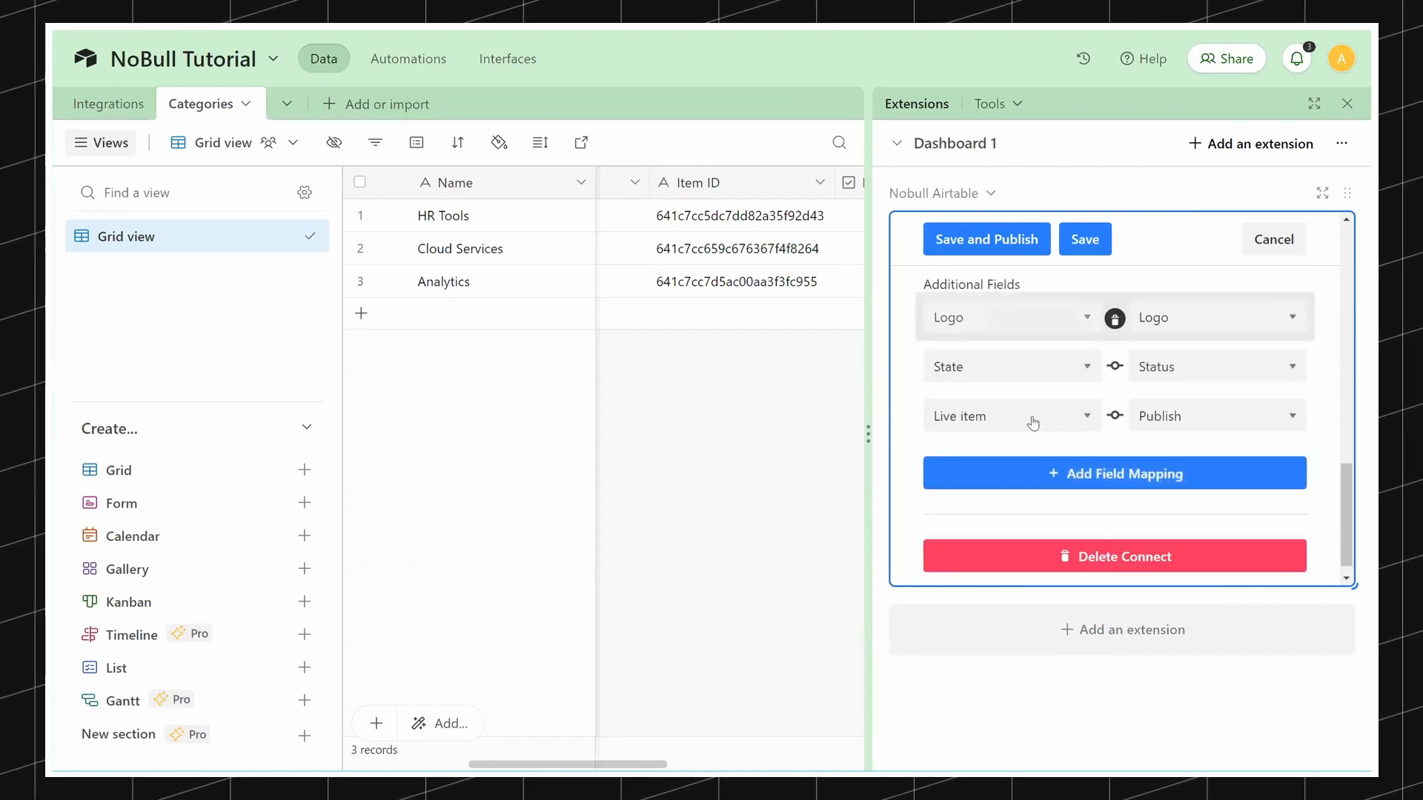
pyautogui.click(1082, 476)
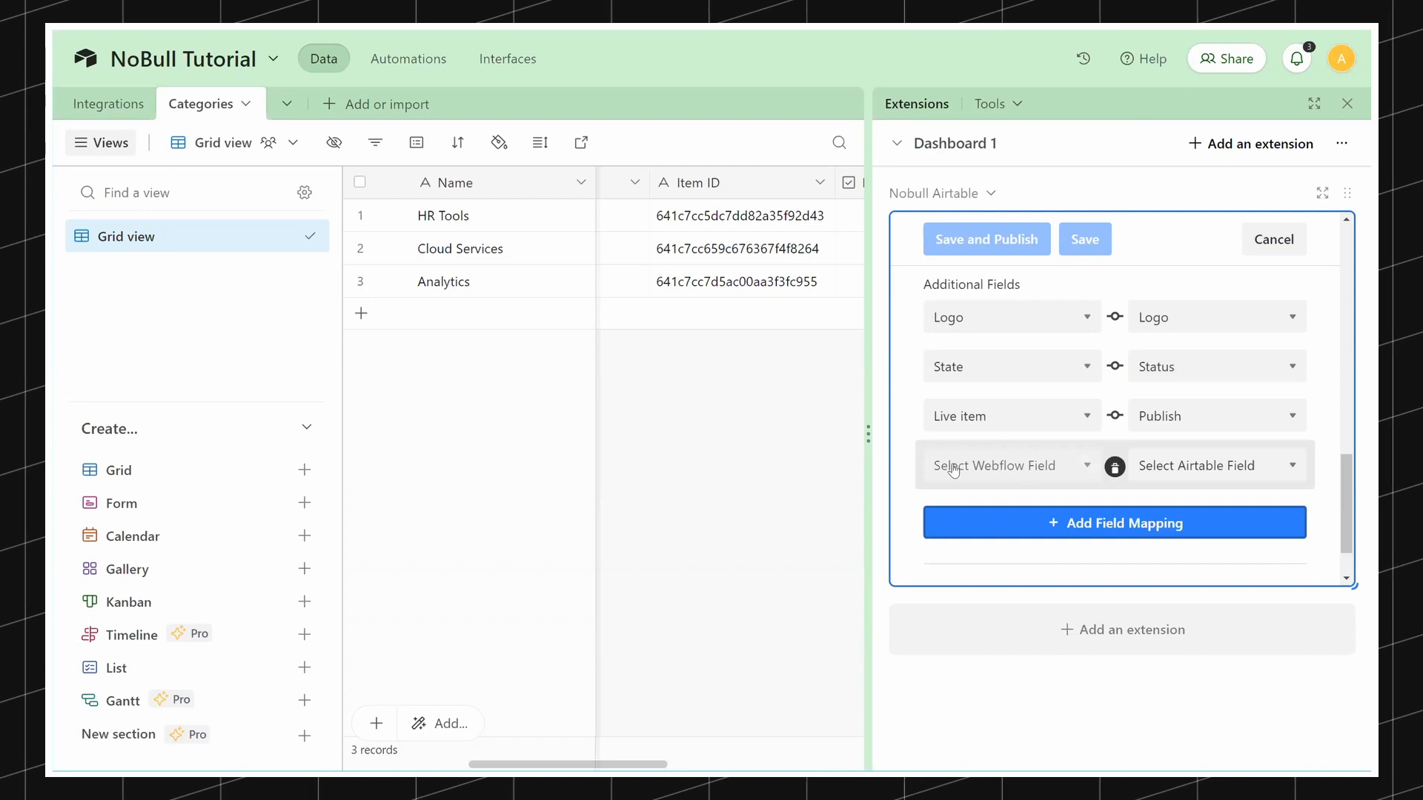
pyautogui.click(1023, 467)
pyautogui.click(965, 509)
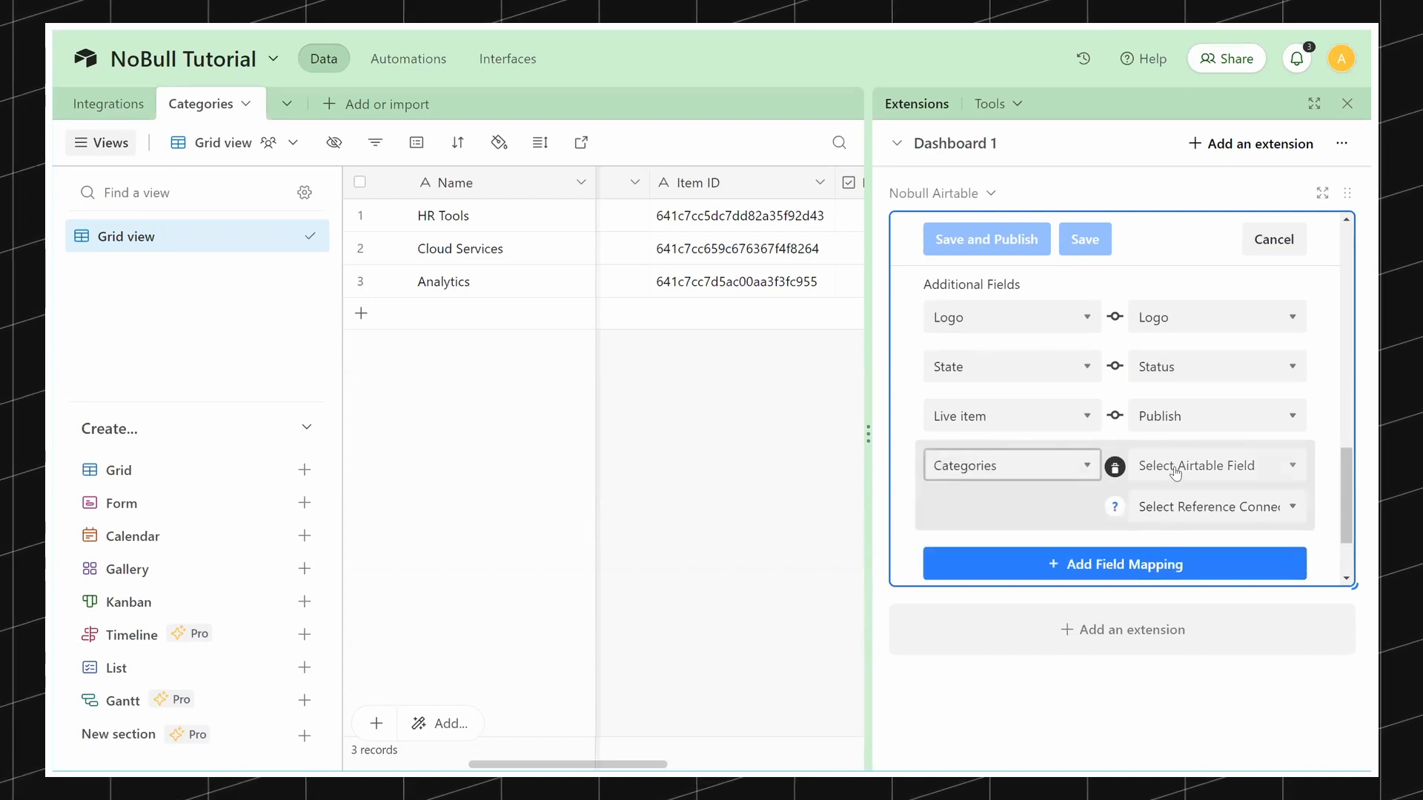
# Step: Map the new row to the Airtable Categories field with the Categories connect as its reference, and save the connect
pyautogui.click(1175, 471)
pyautogui.click(1174, 527)
pyautogui.click(1183, 507)
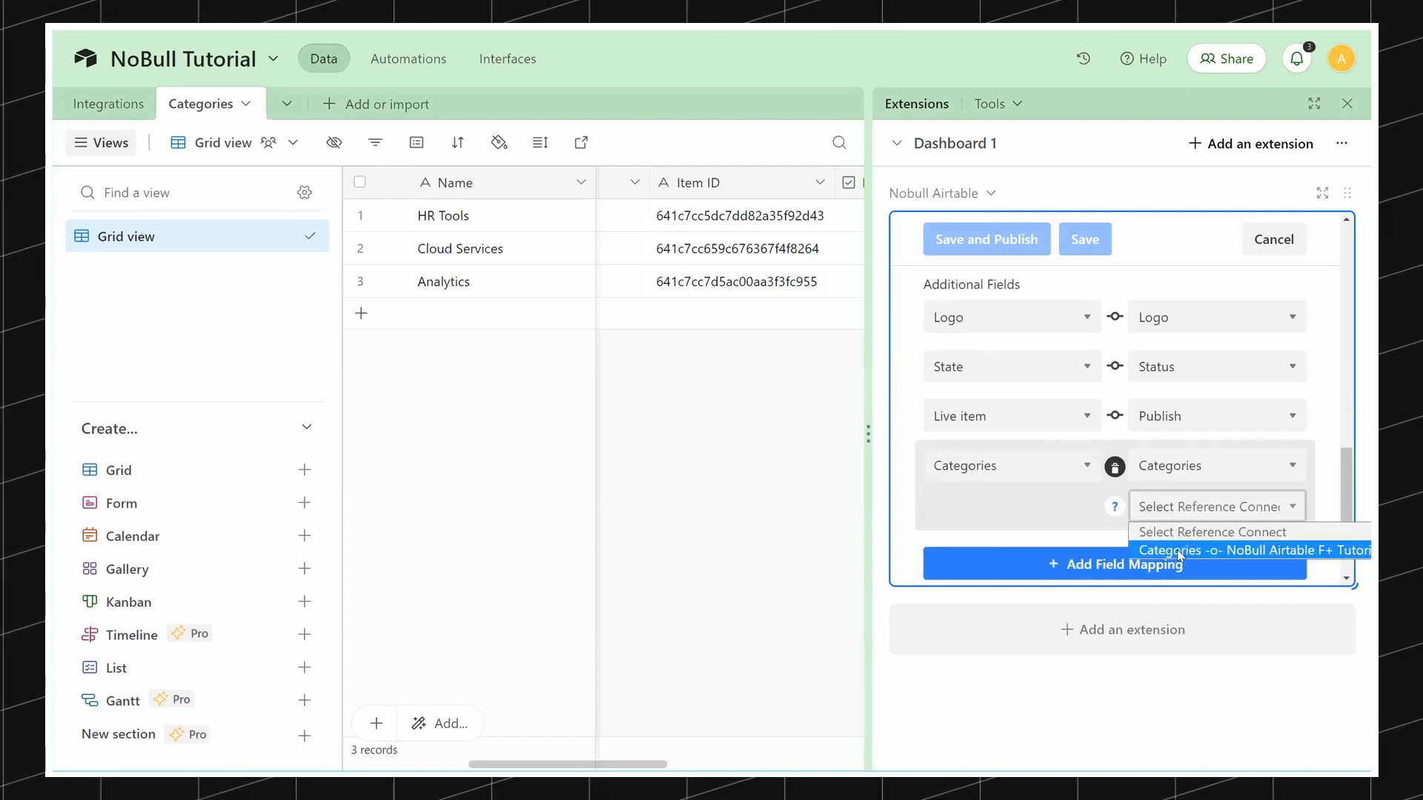
pyautogui.click(1180, 552)
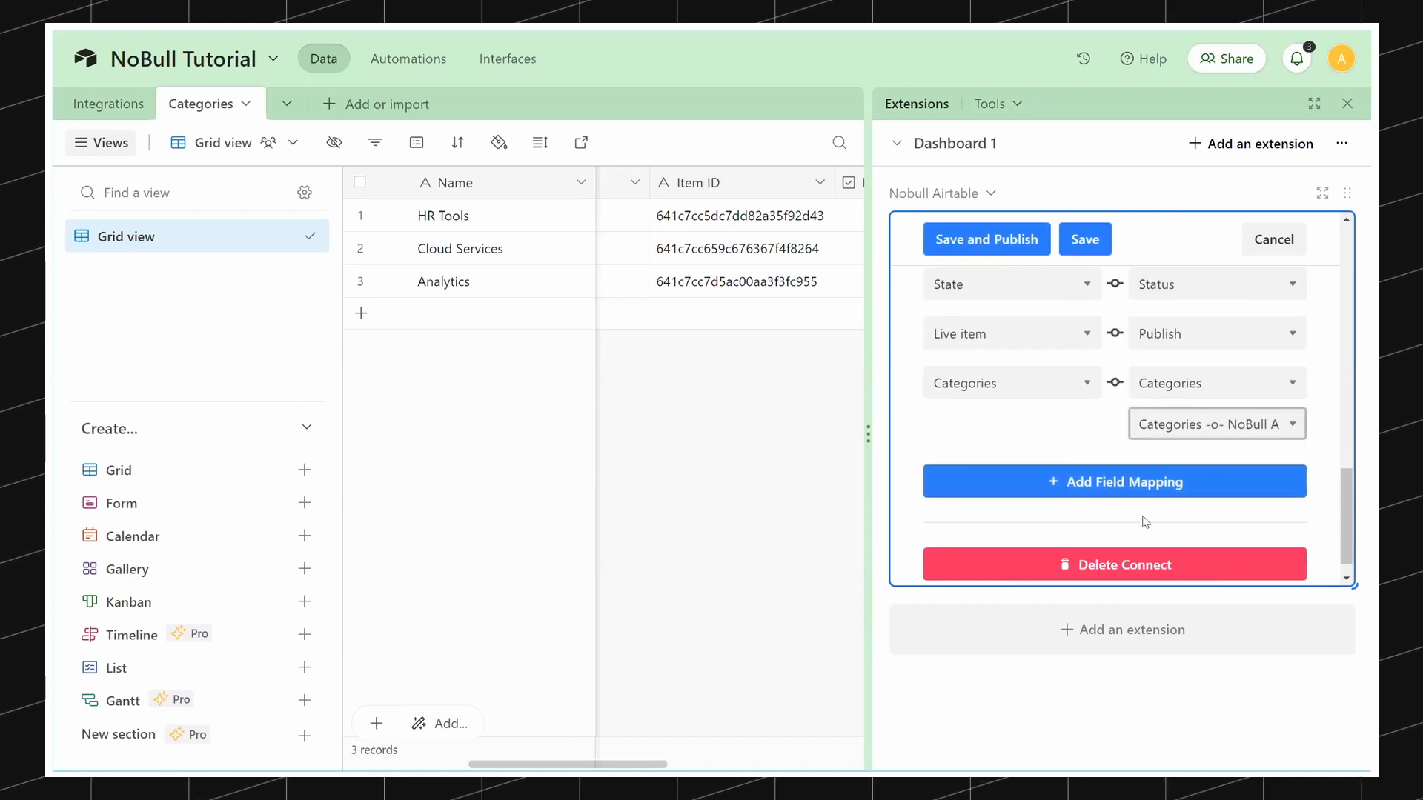
pyautogui.scroll(-1, 1104, 452)
pyautogui.click(1080, 240)
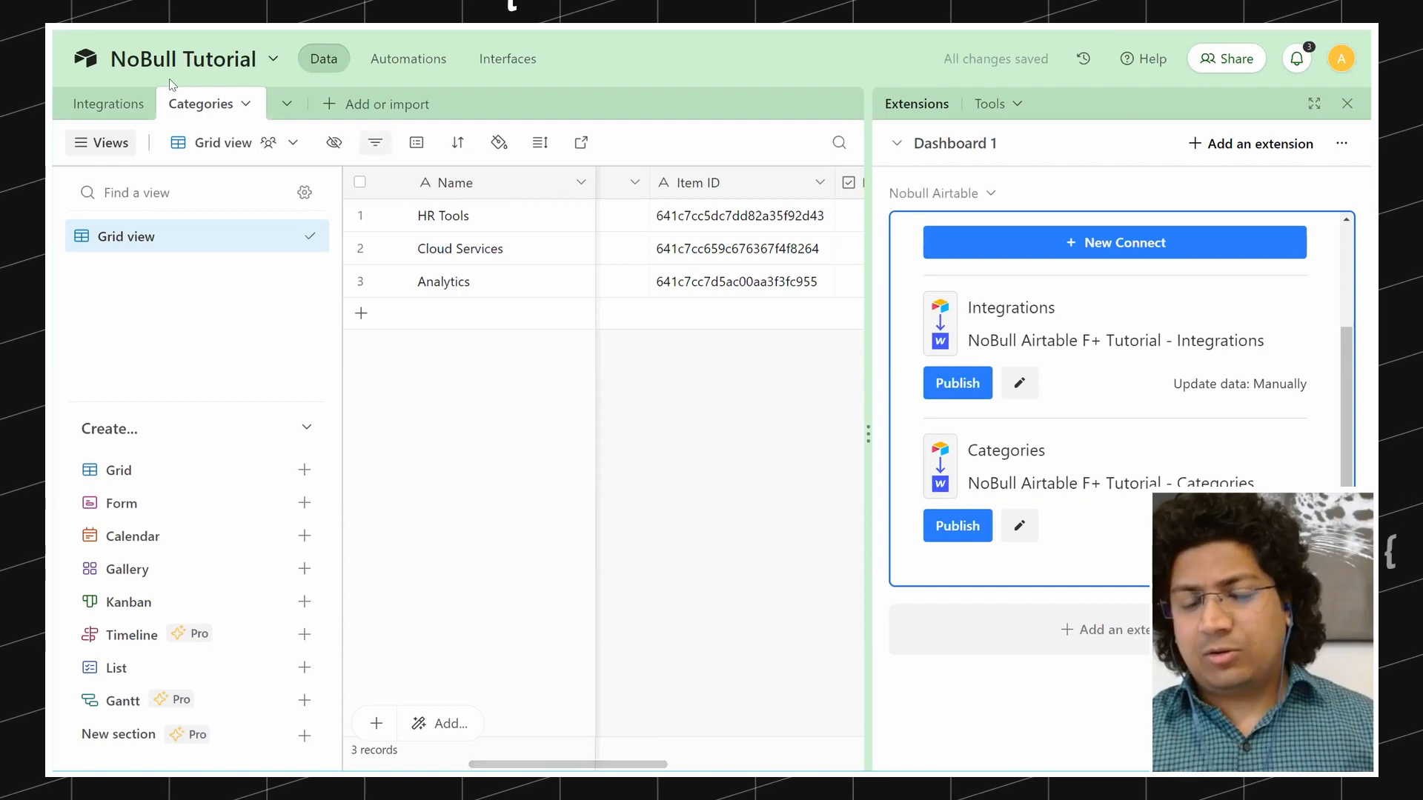
# Step: Show the Integrations table in Airtable, and publish the Webflow site to its webflow.io domain
pyautogui.click(108, 104)
pyautogui.hscroll(6, 637, 732)
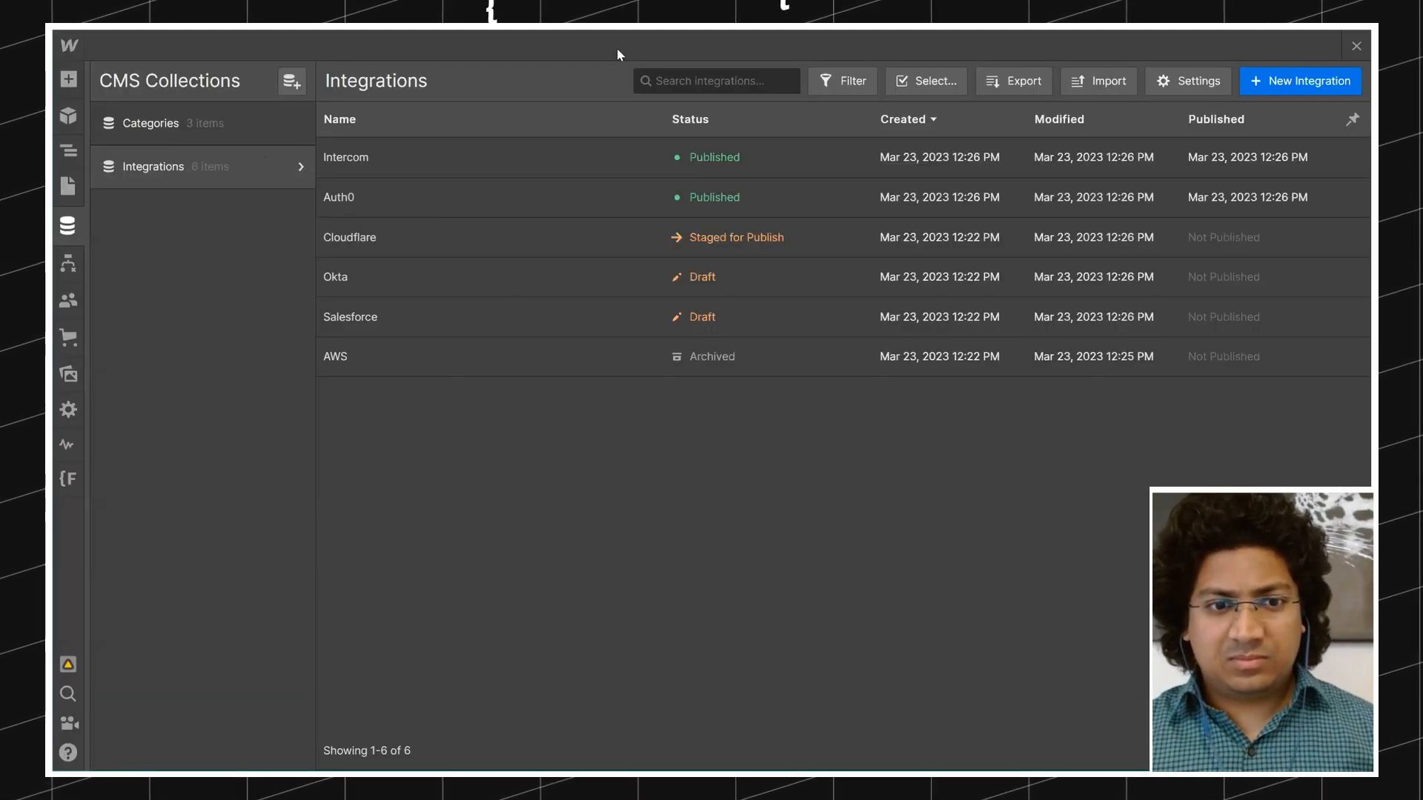
pyautogui.click(1354, 50)
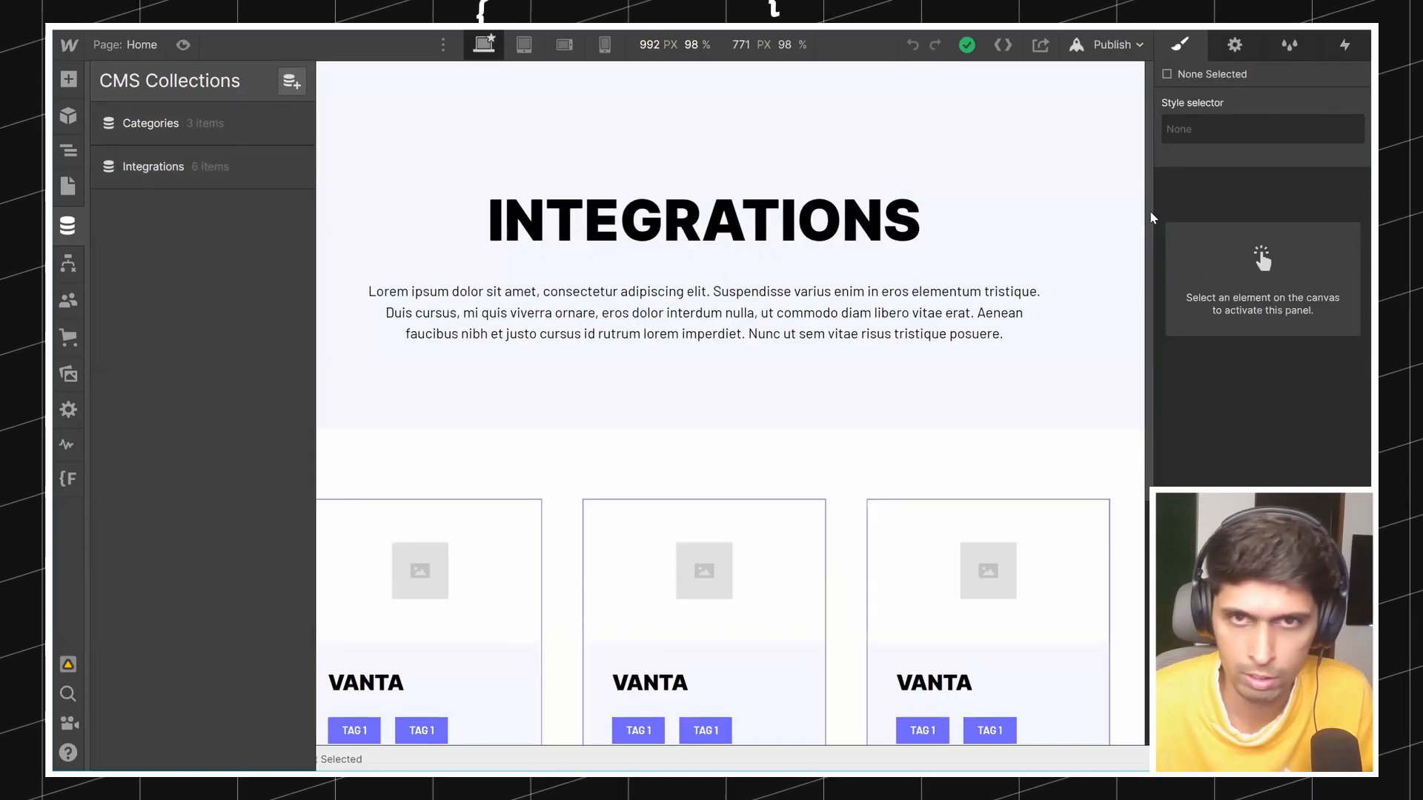
pyautogui.click(1117, 47)
pyautogui.click(1076, 270)
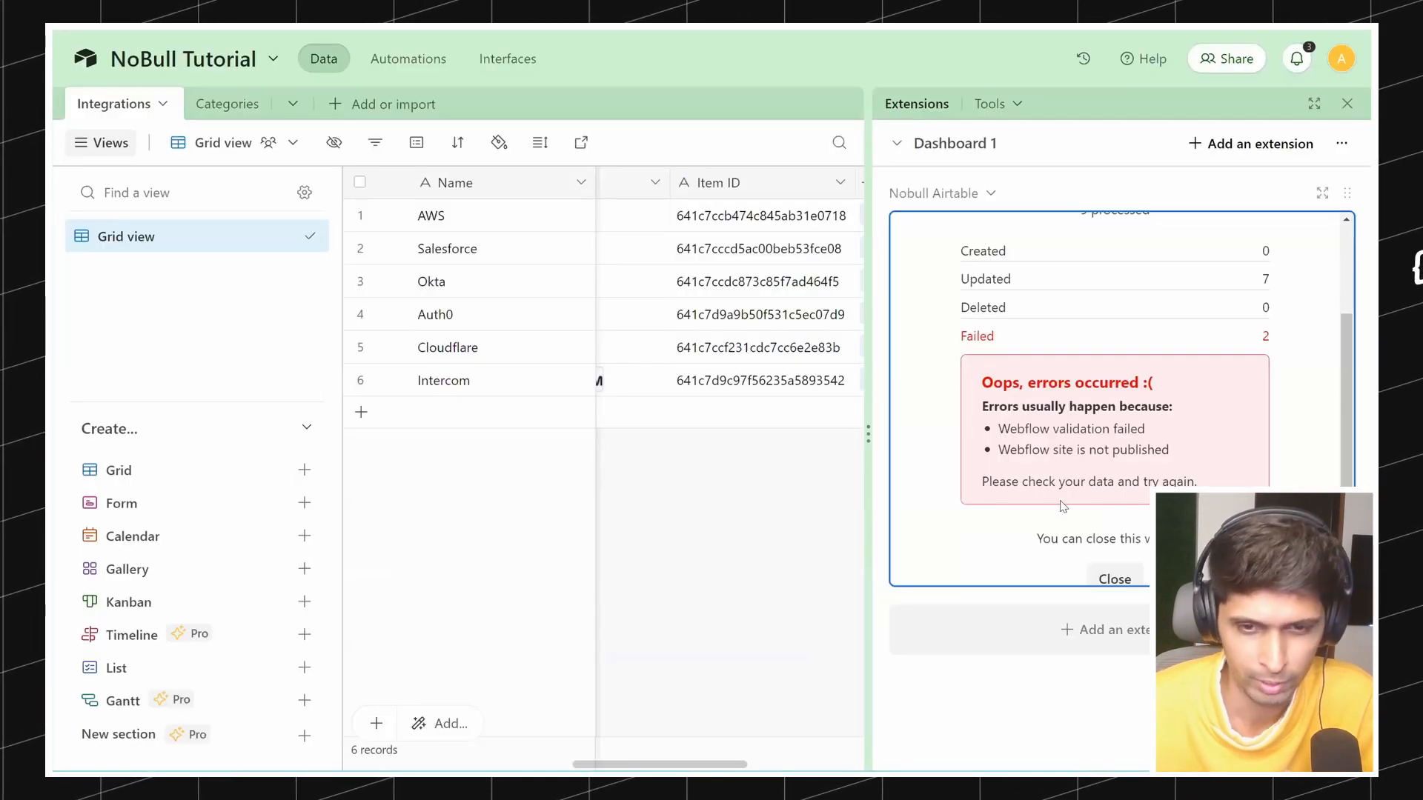
# Step: Dismiss the synchronization summary in Airtable and publish the Integrations connect again, closing Webflow's publish options
pyautogui.scroll(-2, 1063, 507)
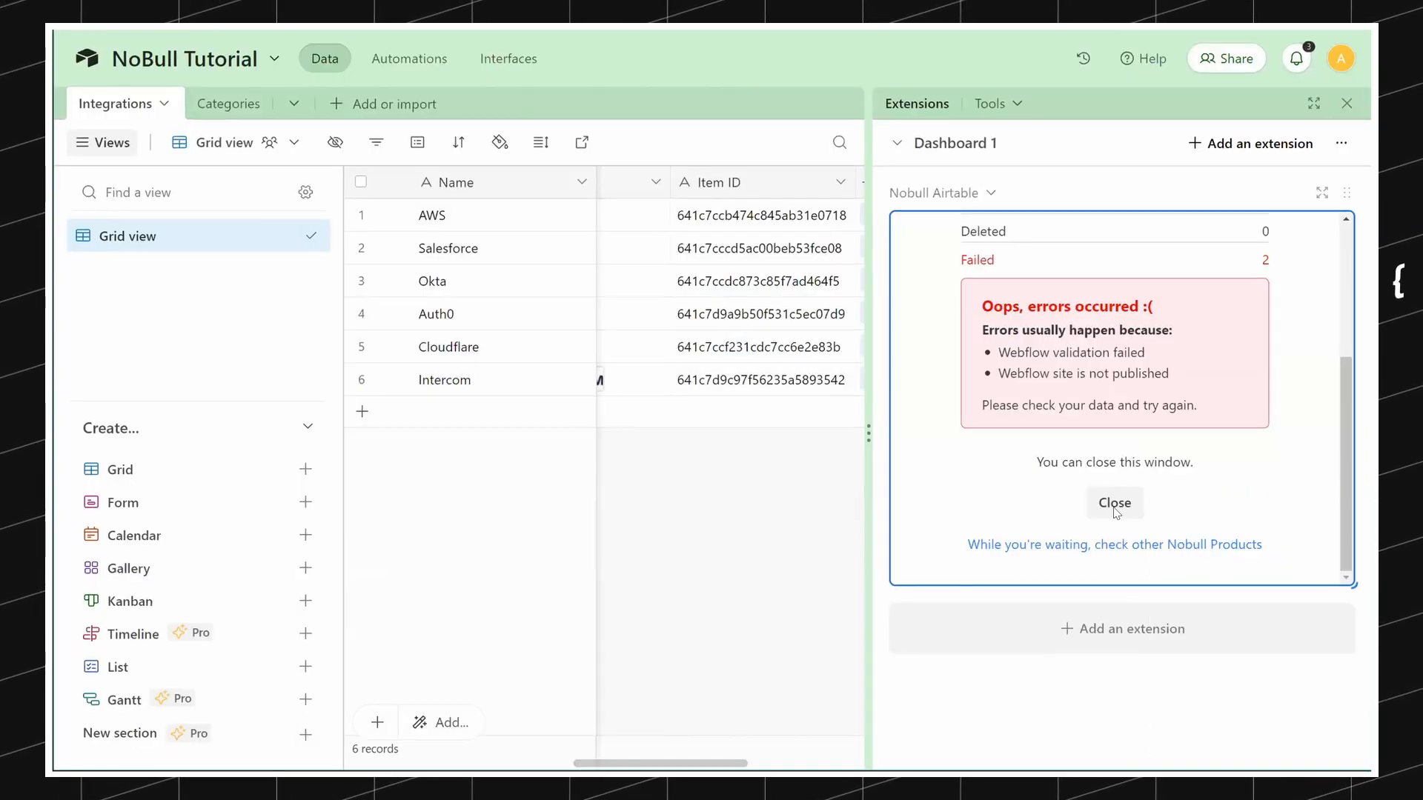
pyautogui.click(1114, 504)
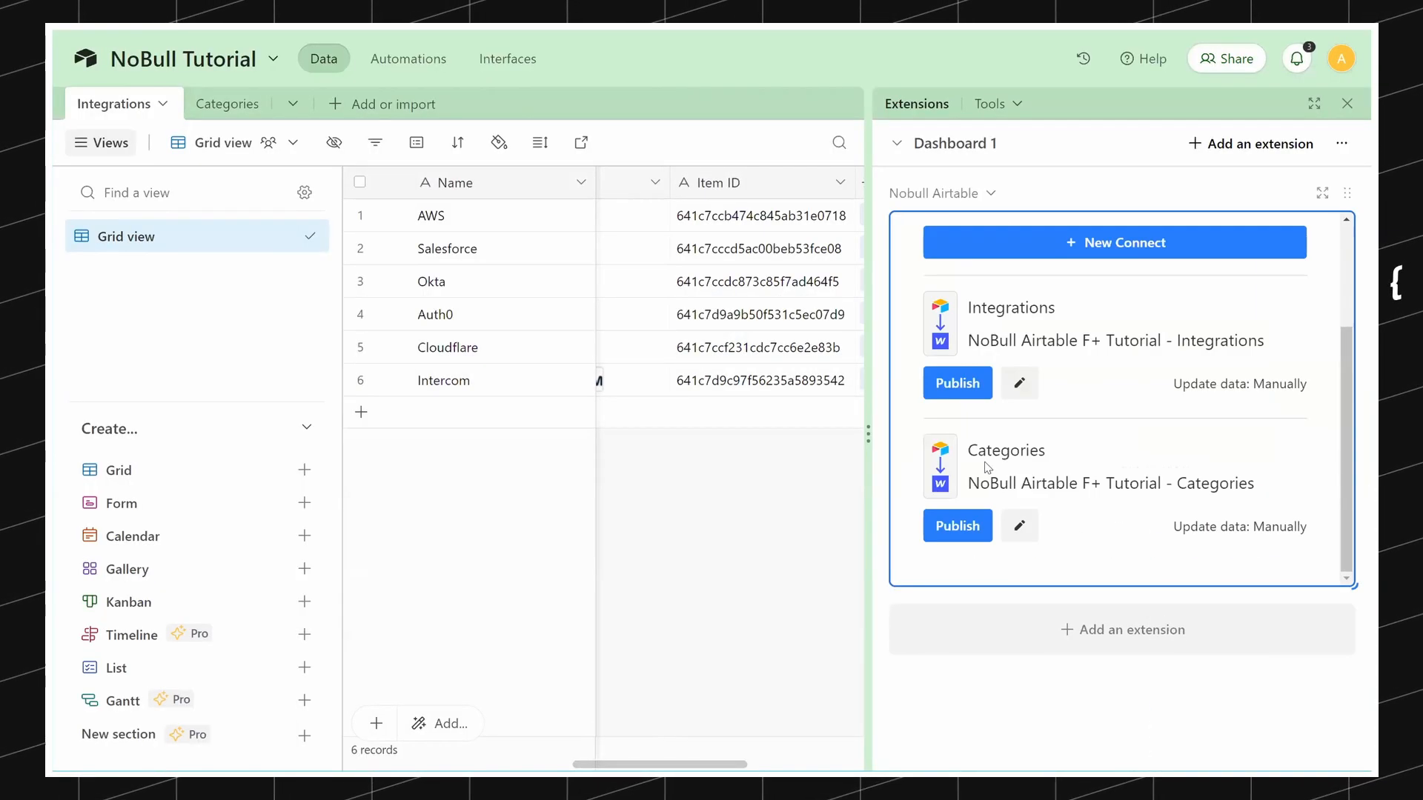
pyautogui.click(957, 384)
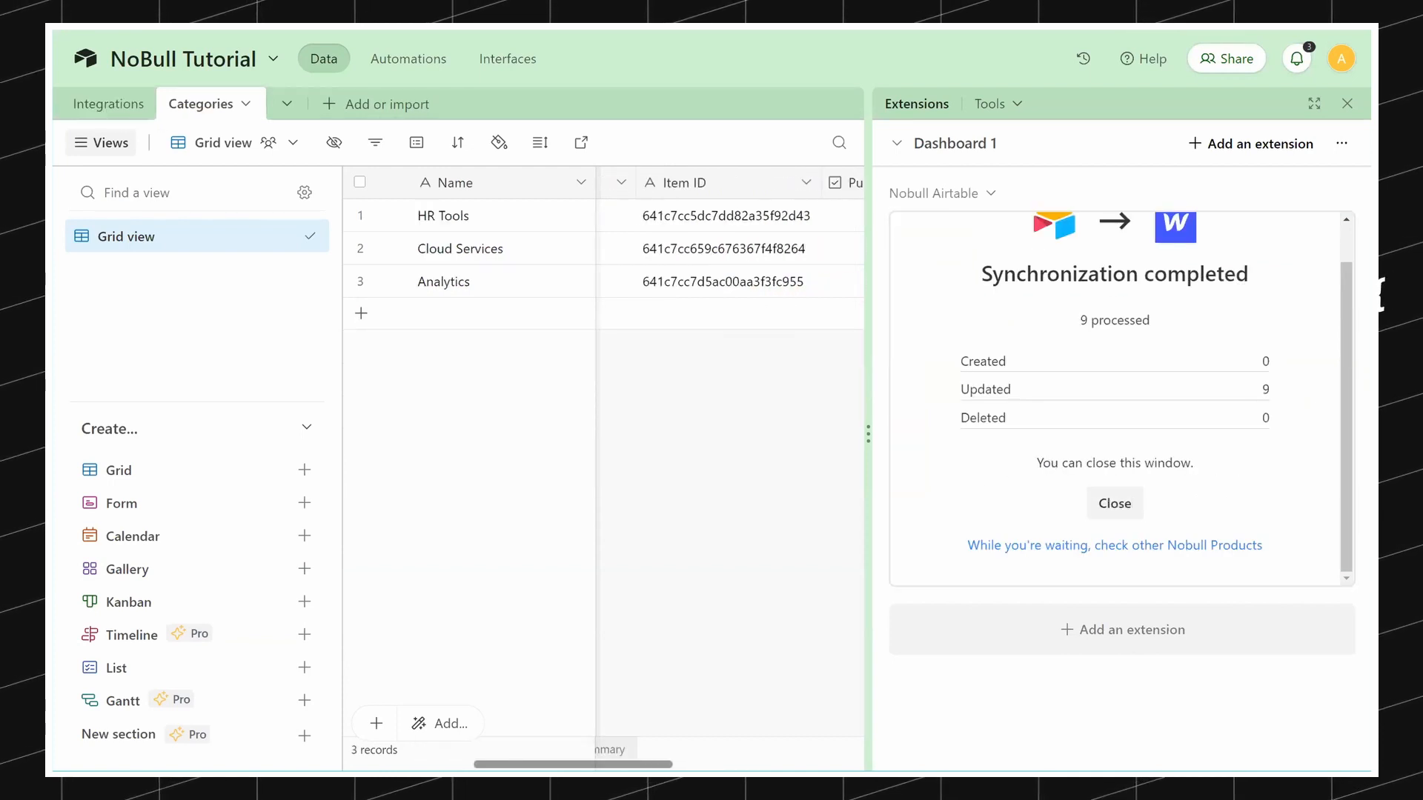
pyautogui.scroll(1, 1143, 394)
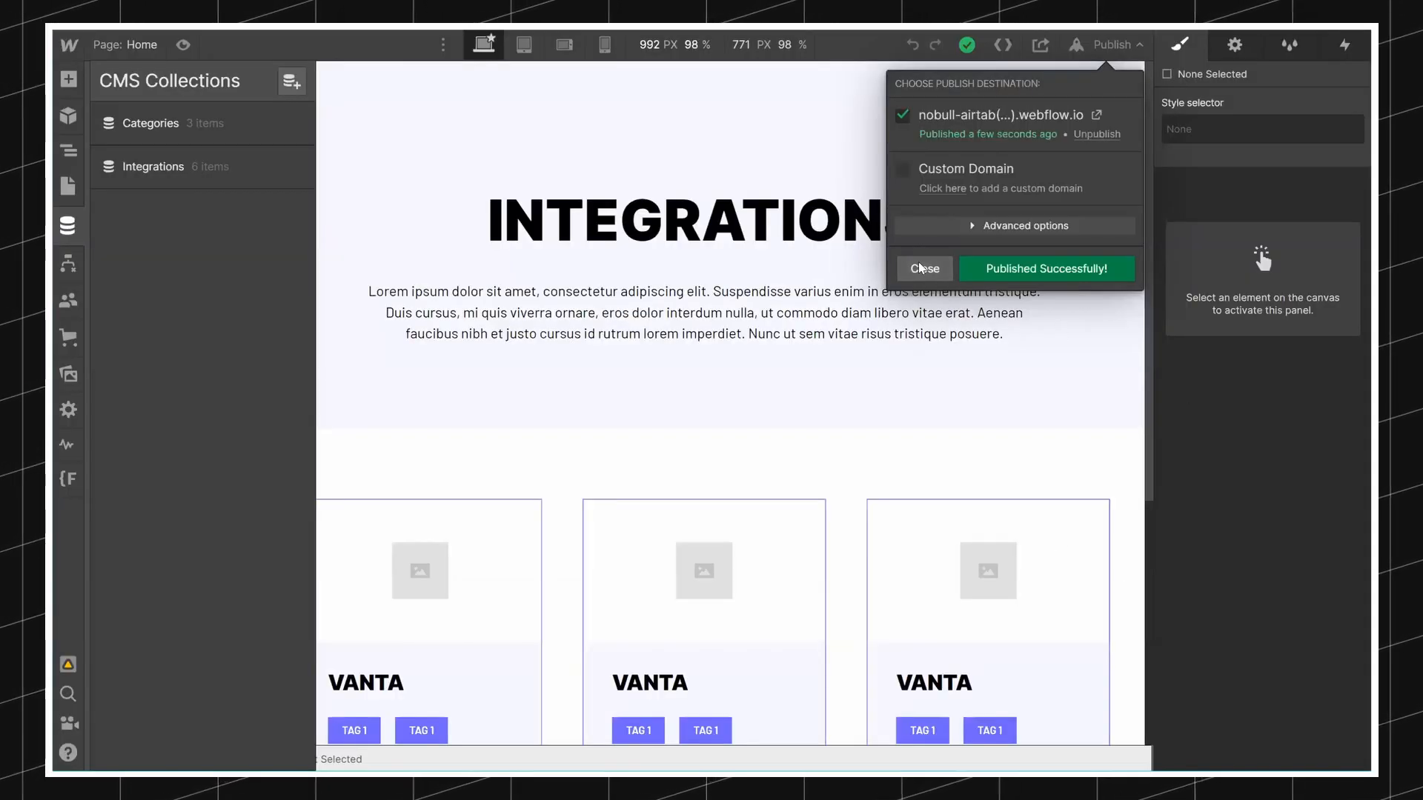
pyautogui.click(920, 265)
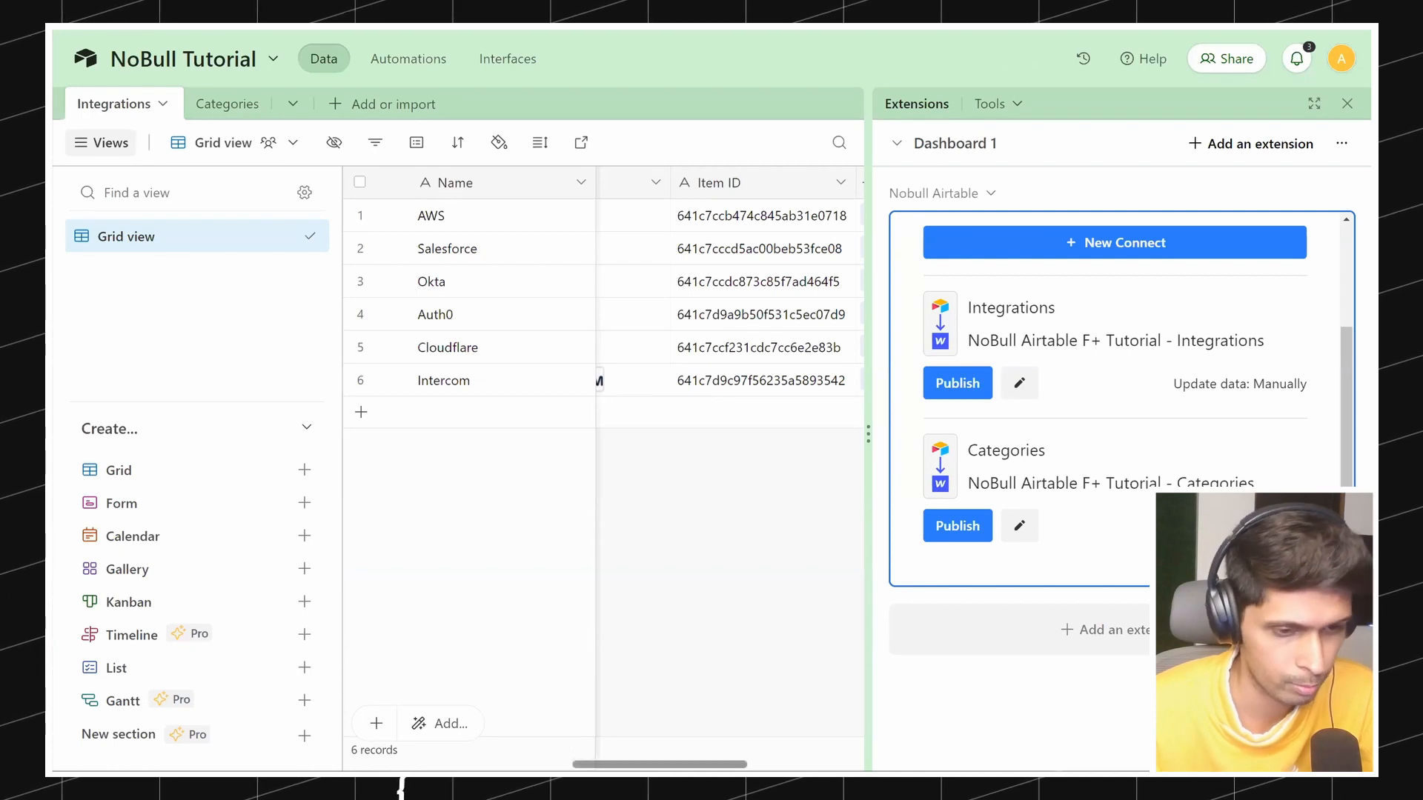
# Step: Look over the columns of the Integrations table, including the Logo field
pyautogui.hscroll(-6, 730, 296)
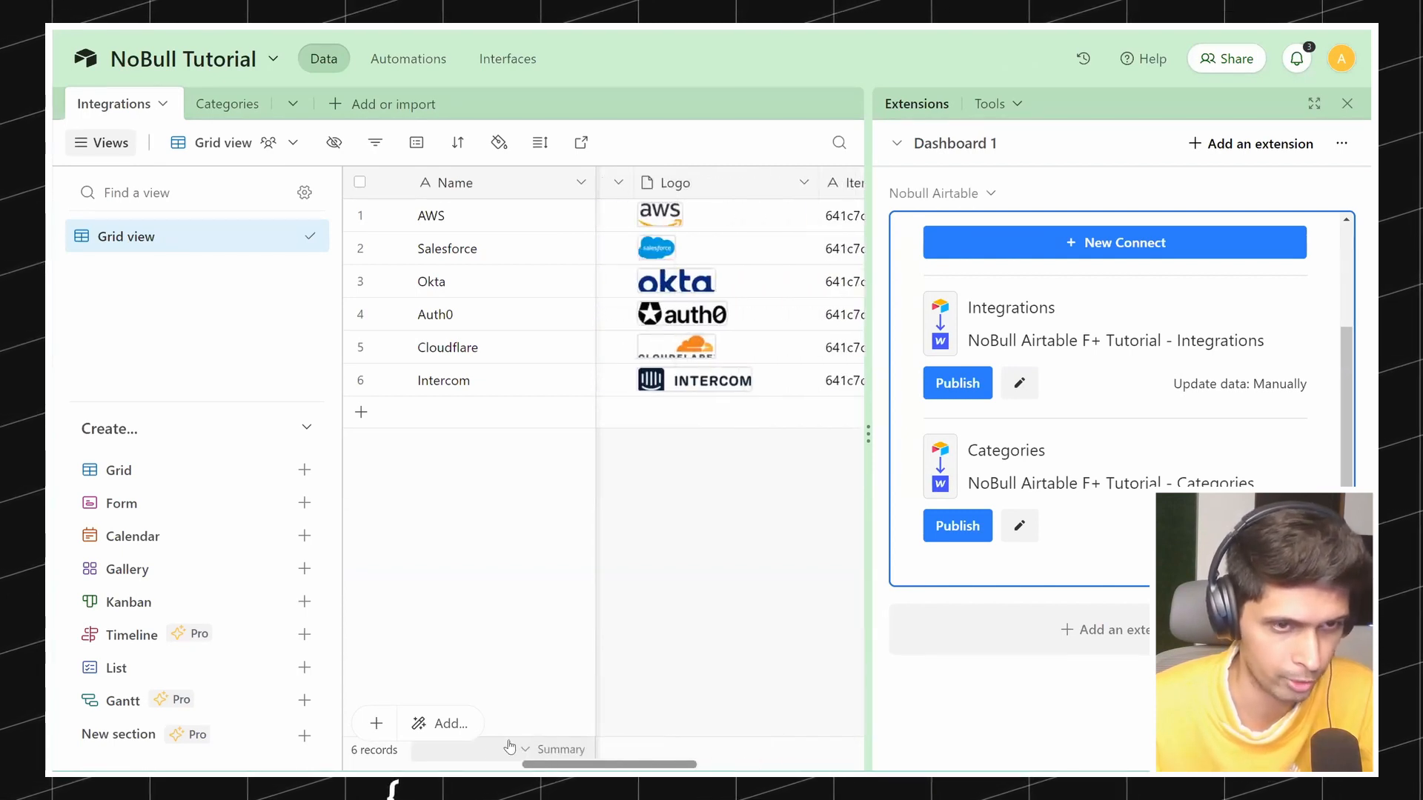
pyautogui.moveTo(470, 745)
pyautogui.mouseDown()
pyautogui.moveTo(375, 746)
pyautogui.moveTo(524, 738)
pyautogui.moveTo(395, 753)
pyautogui.moveTo(449, 753)
pyautogui.mouseUp()
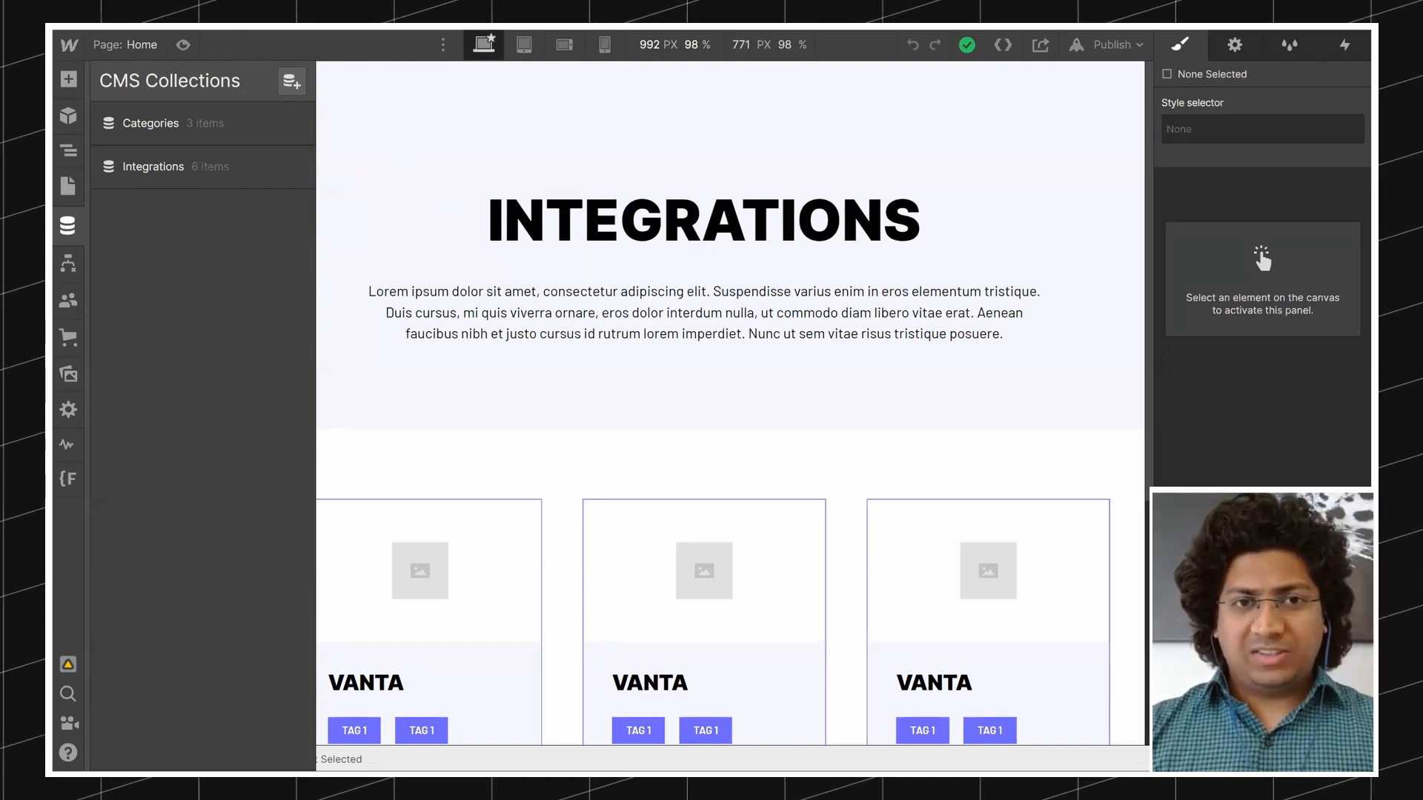
pyautogui.click(319, 6)
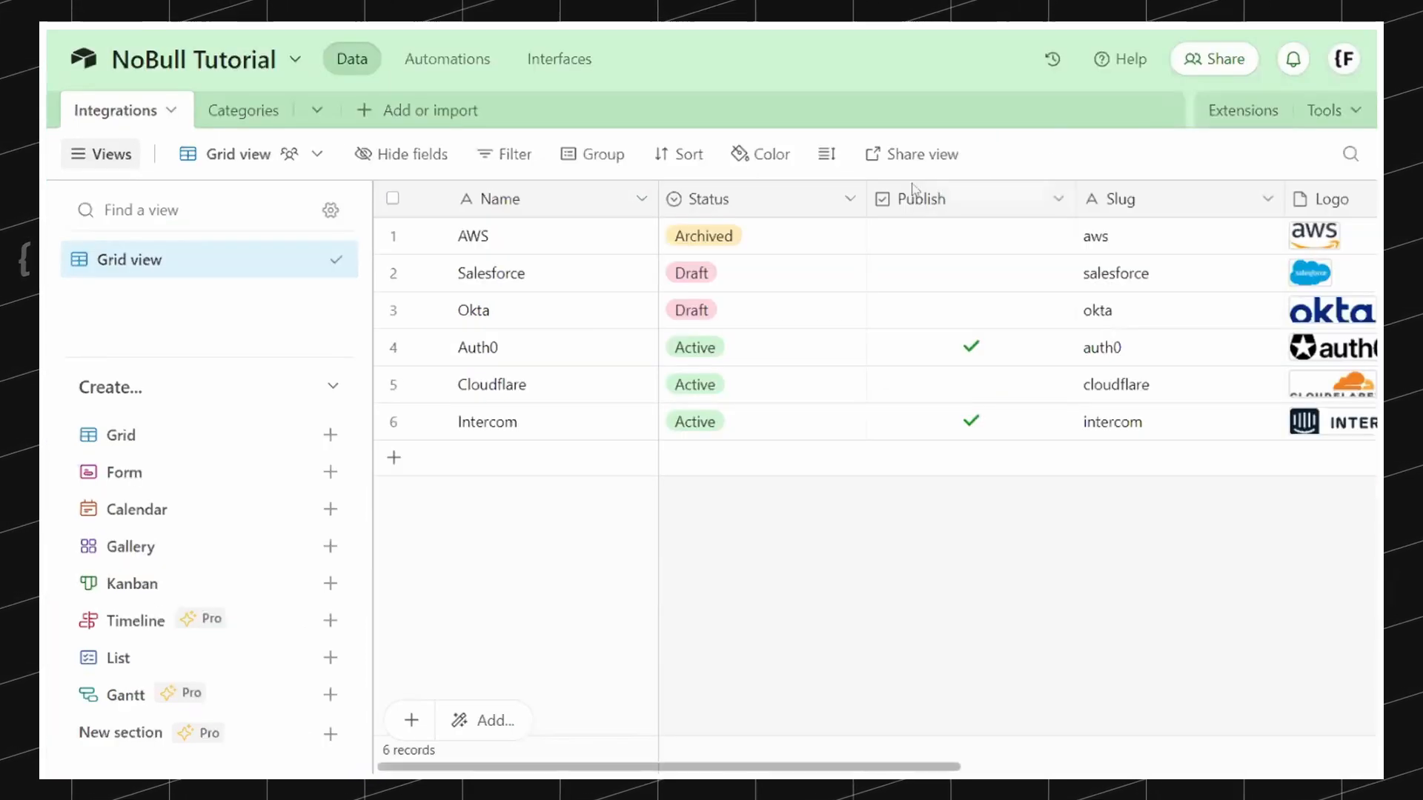
# Step: Show the extensions dashboard of the NoBull Tutorial base and start a new connect in the Nobull Airtable extension
pyautogui.click(1252, 121)
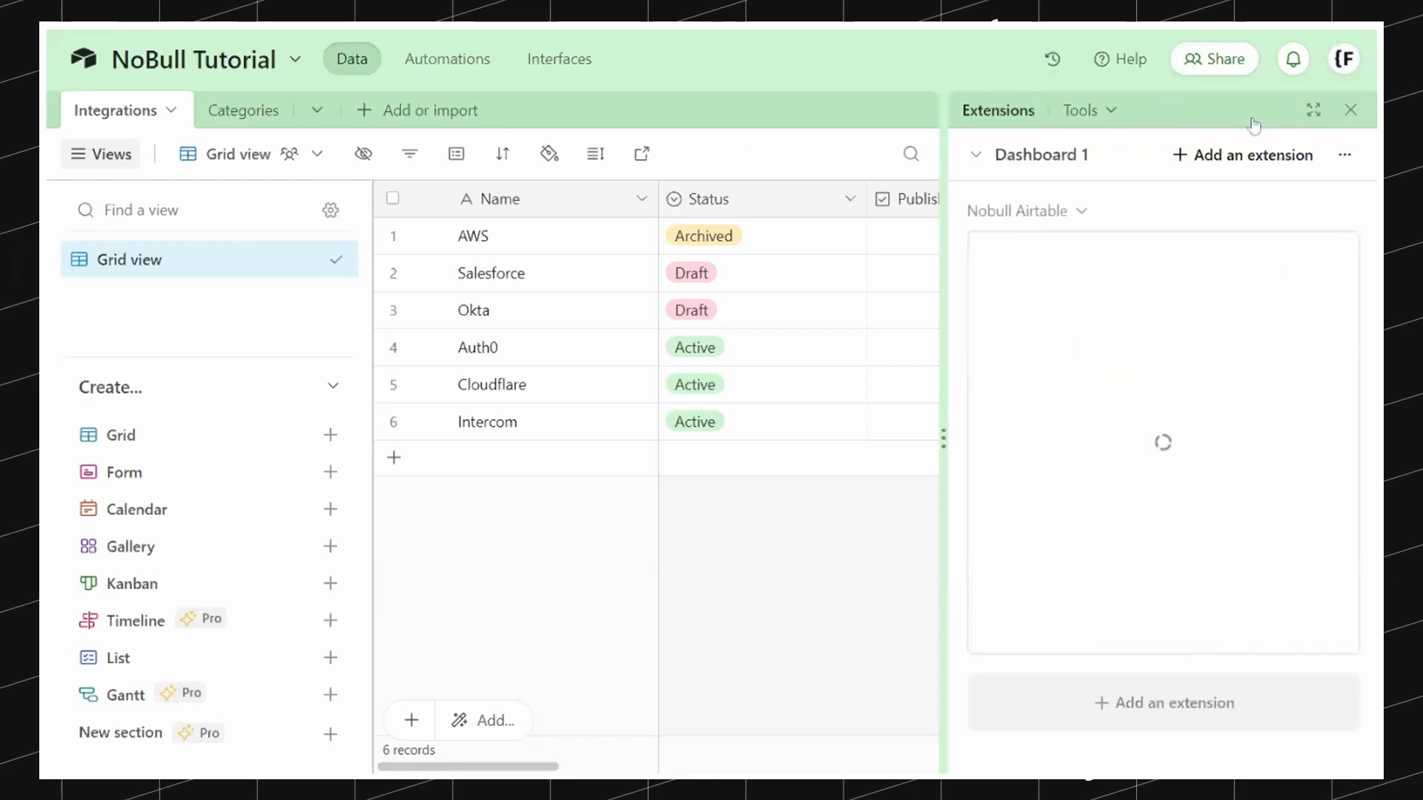
pyautogui.scroll(-3, 1145, 363)
pyautogui.click(1141, 282)
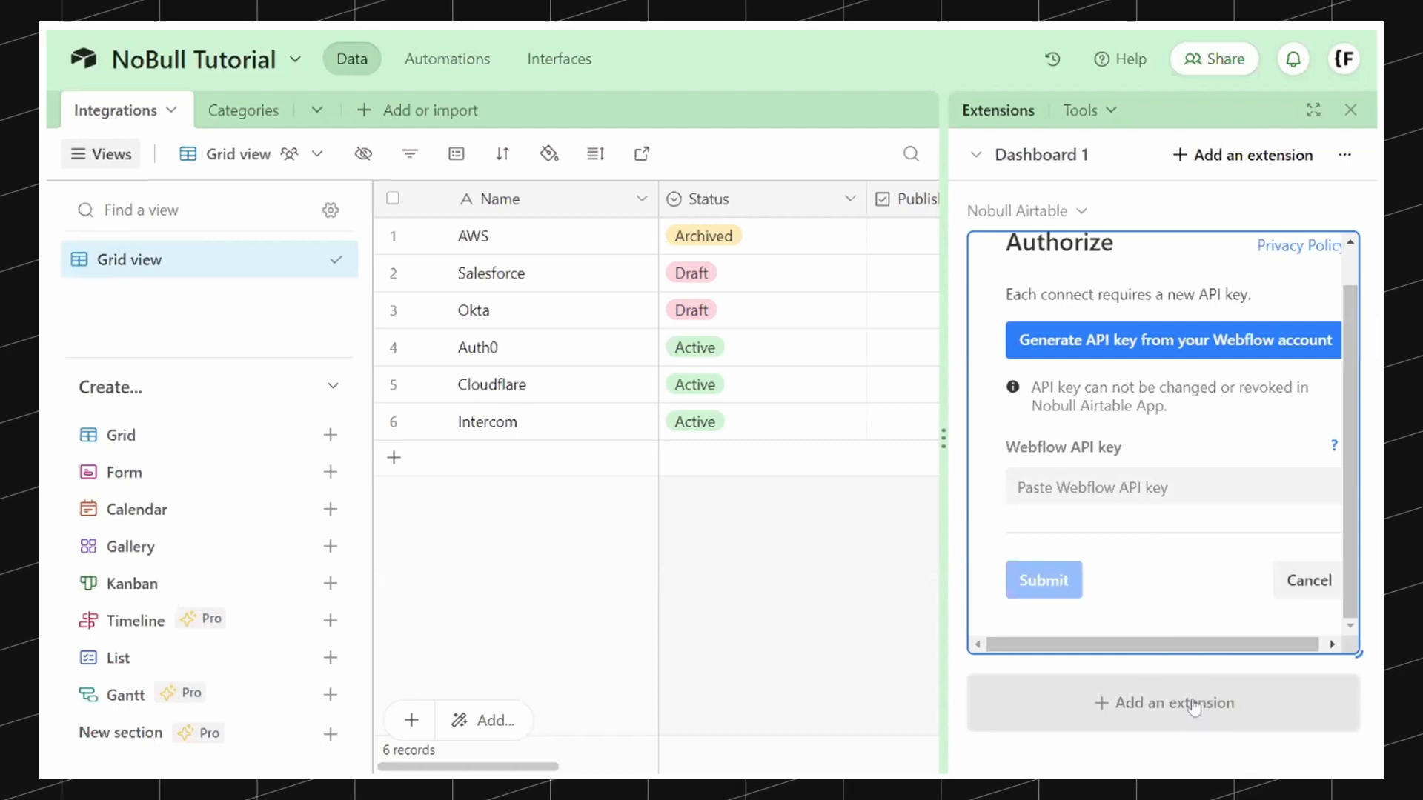
# Step: Search the extension marketplace for "des" and add the Description extension to the dashboard
pyautogui.click(1196, 704)
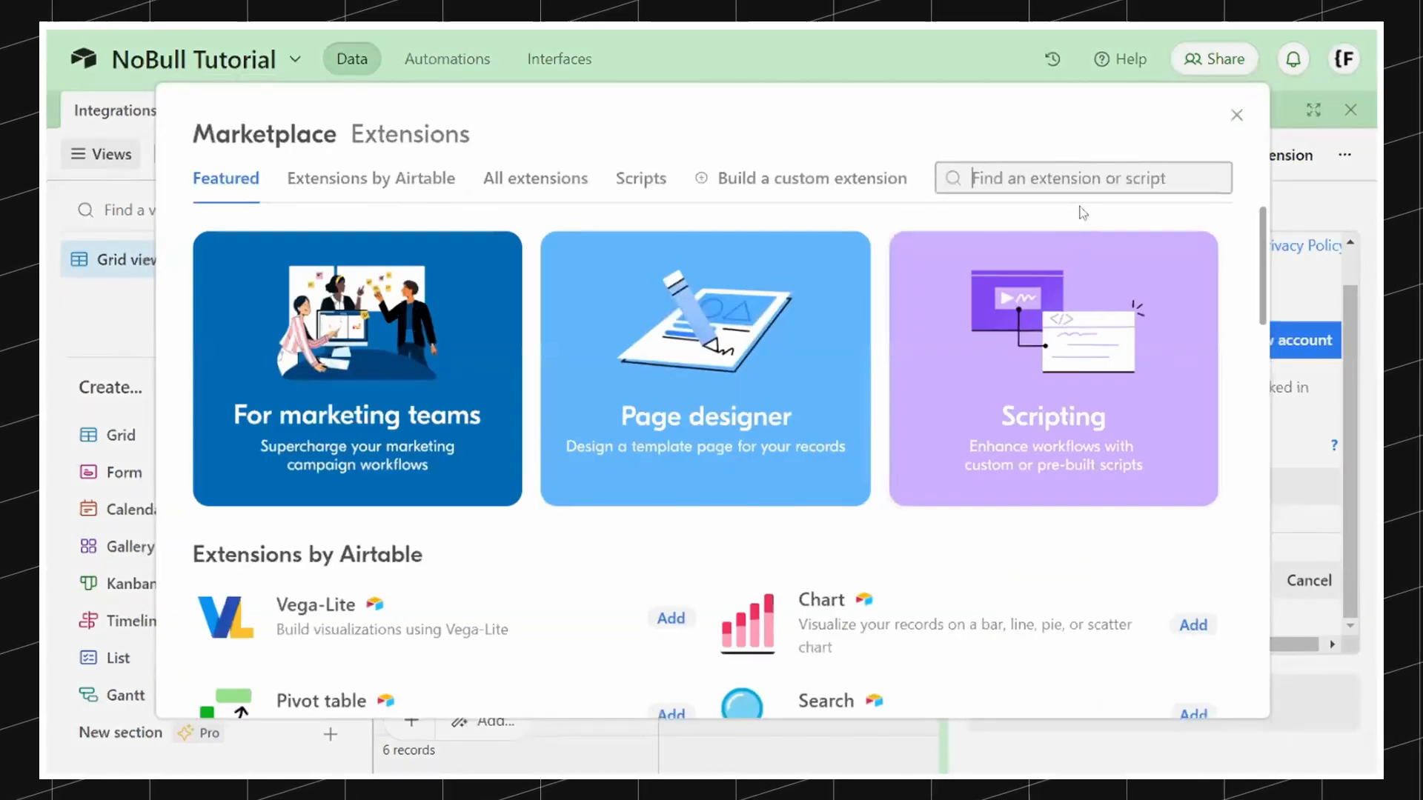
pyautogui.write('des')
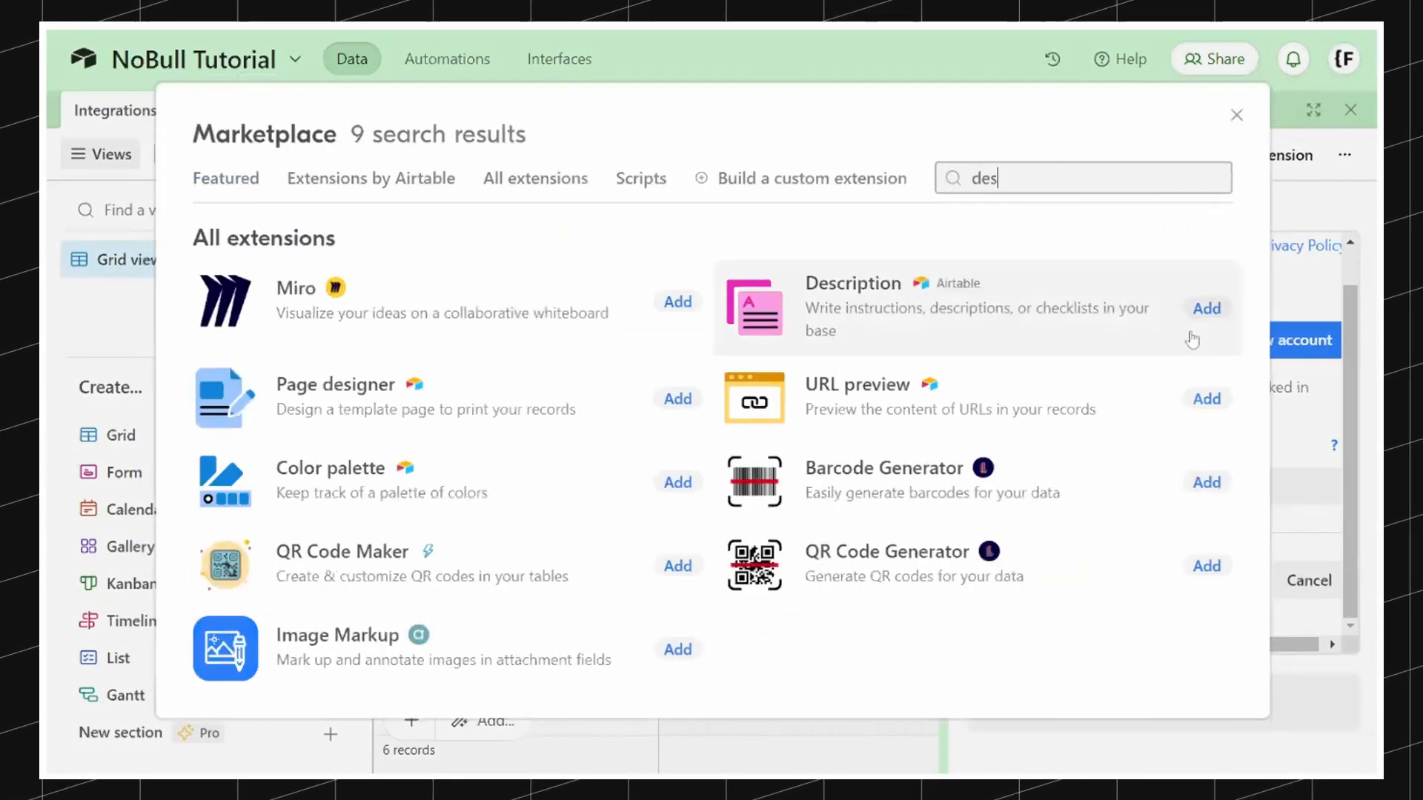
pyautogui.click(1206, 309)
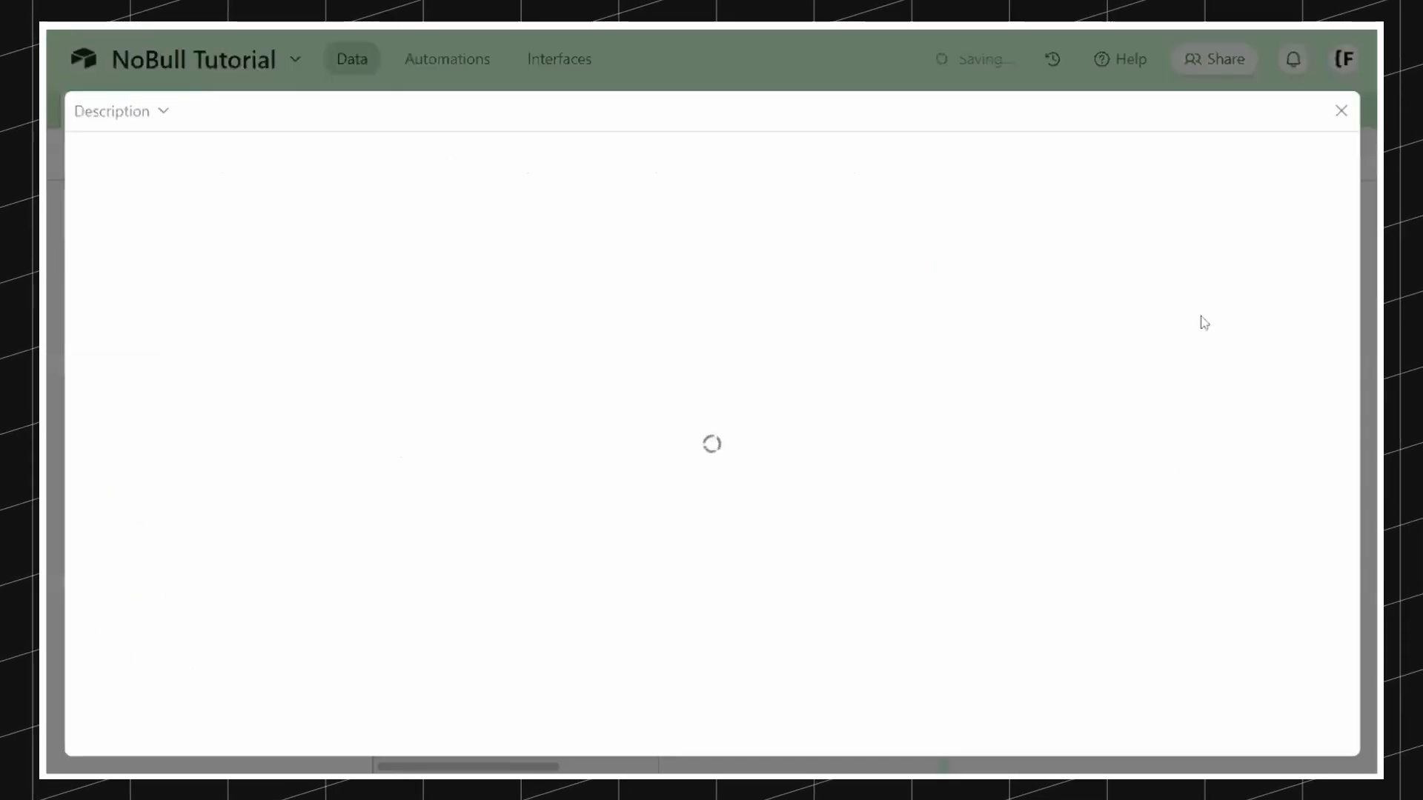
pyautogui.click(1342, 113)
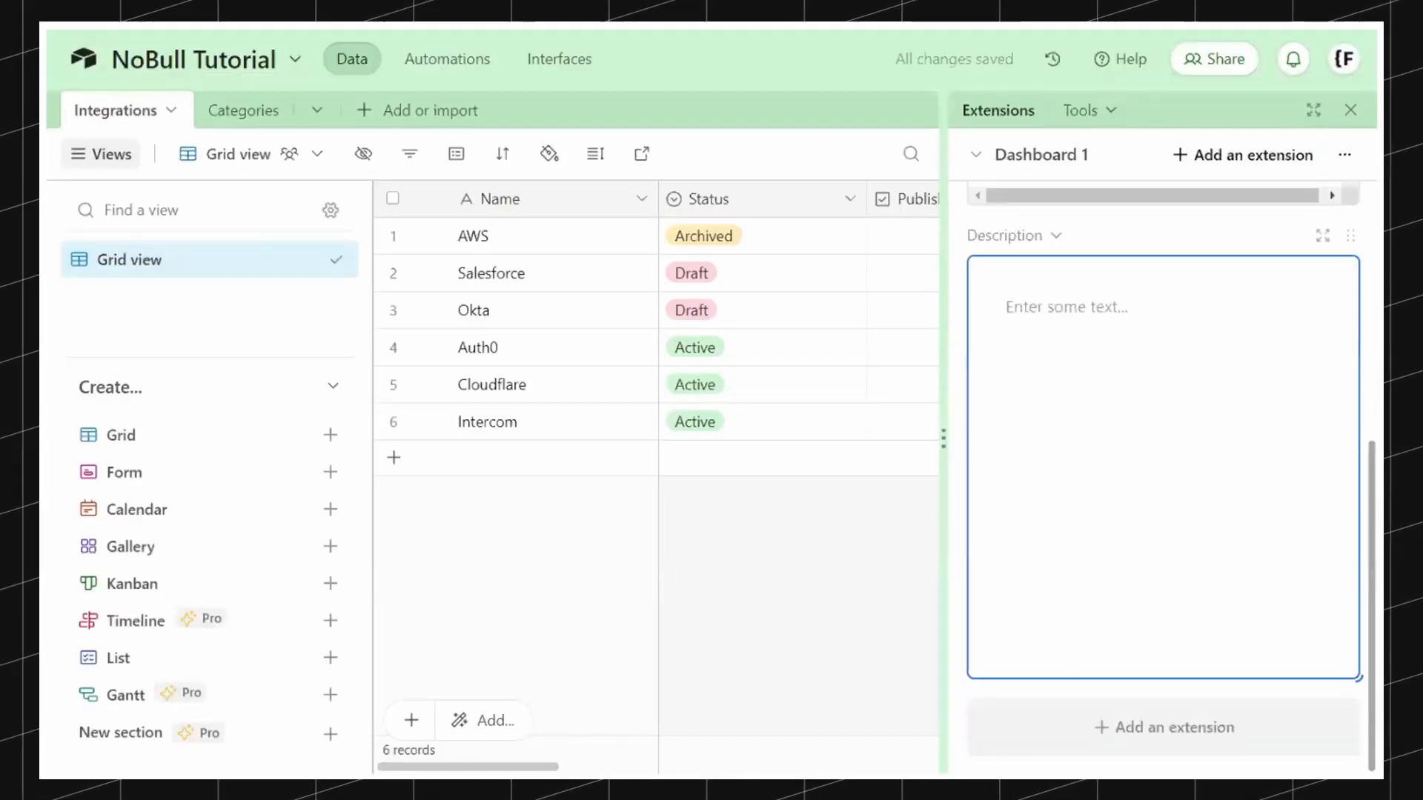
# Step: Enter the note "API Key from WF for NB:" in the Description extension
pyautogui.click(1066, 306)
pyautogui.write('API ')
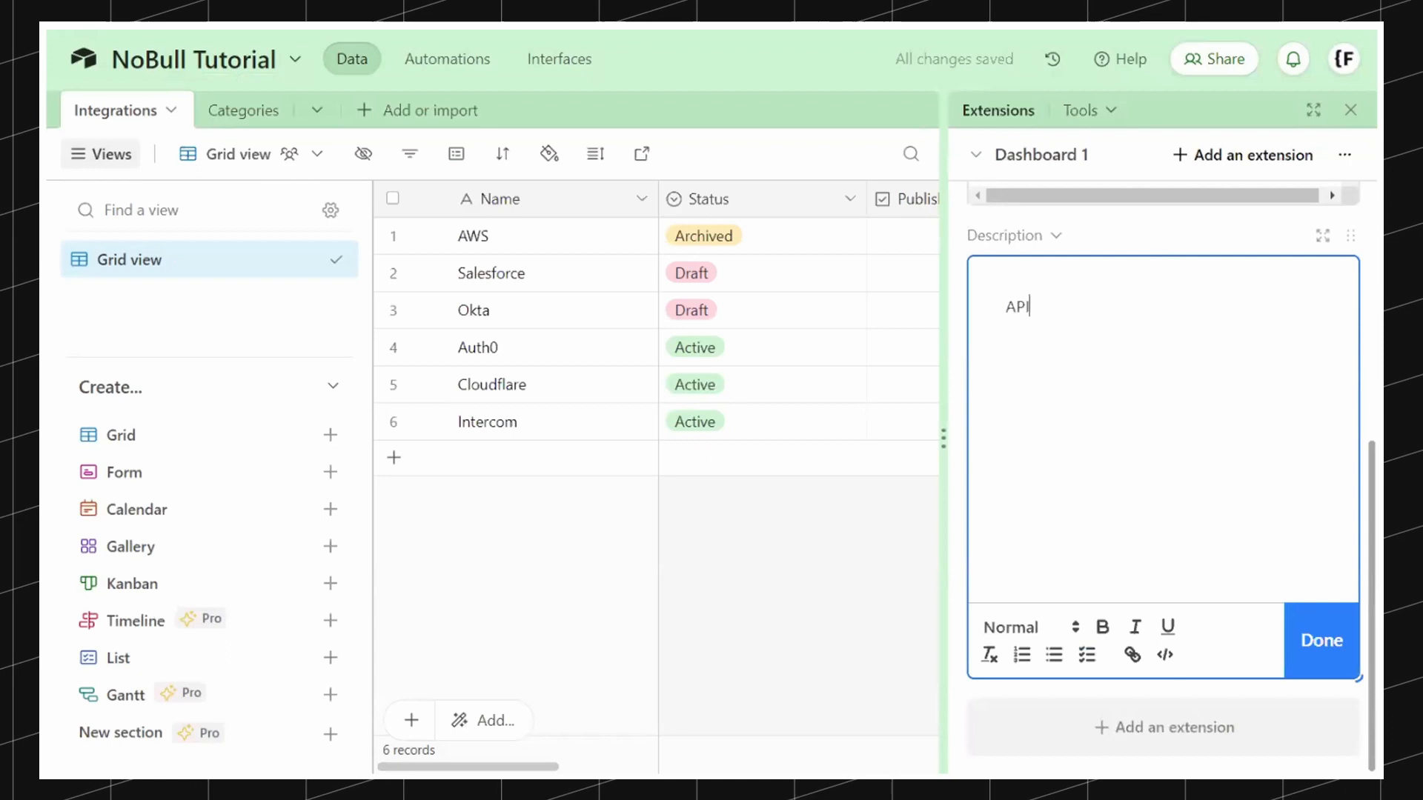
pyautogui.write('Key')
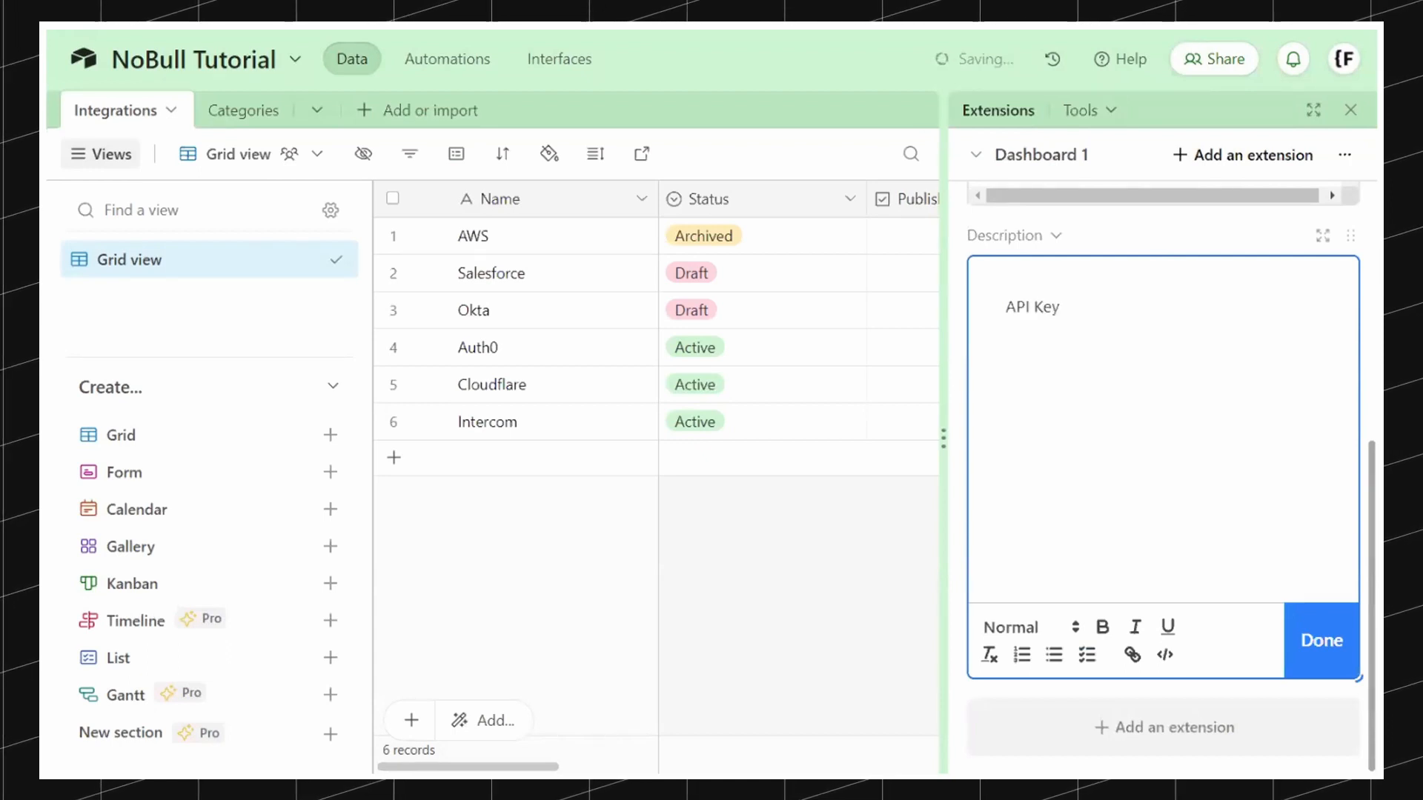
pyautogui.write(' from WF for NB:')
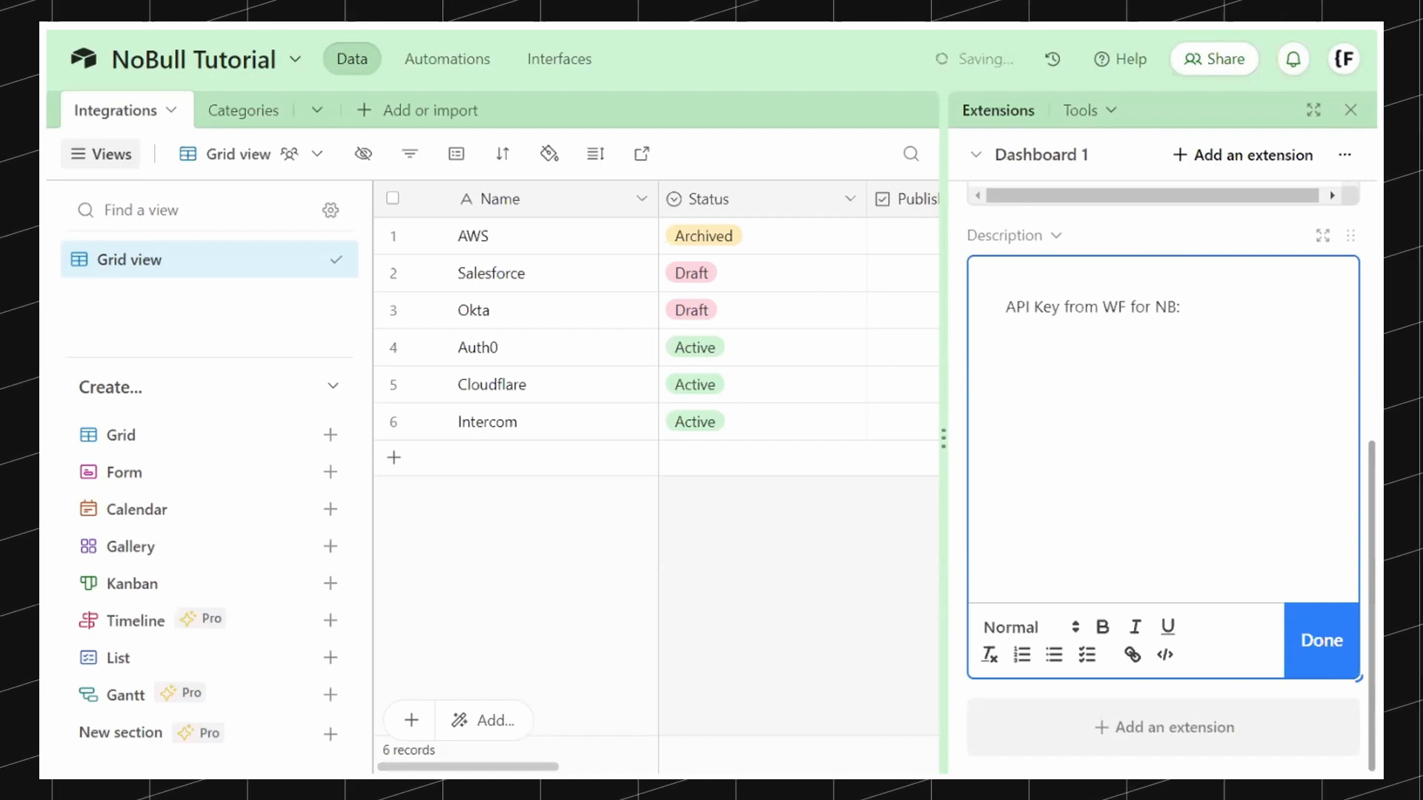
# Step: Cancel the new connect's authorization in the Nobull Airtable extension and widen the extensions area
pyautogui.scroll(5, 1163, 474)
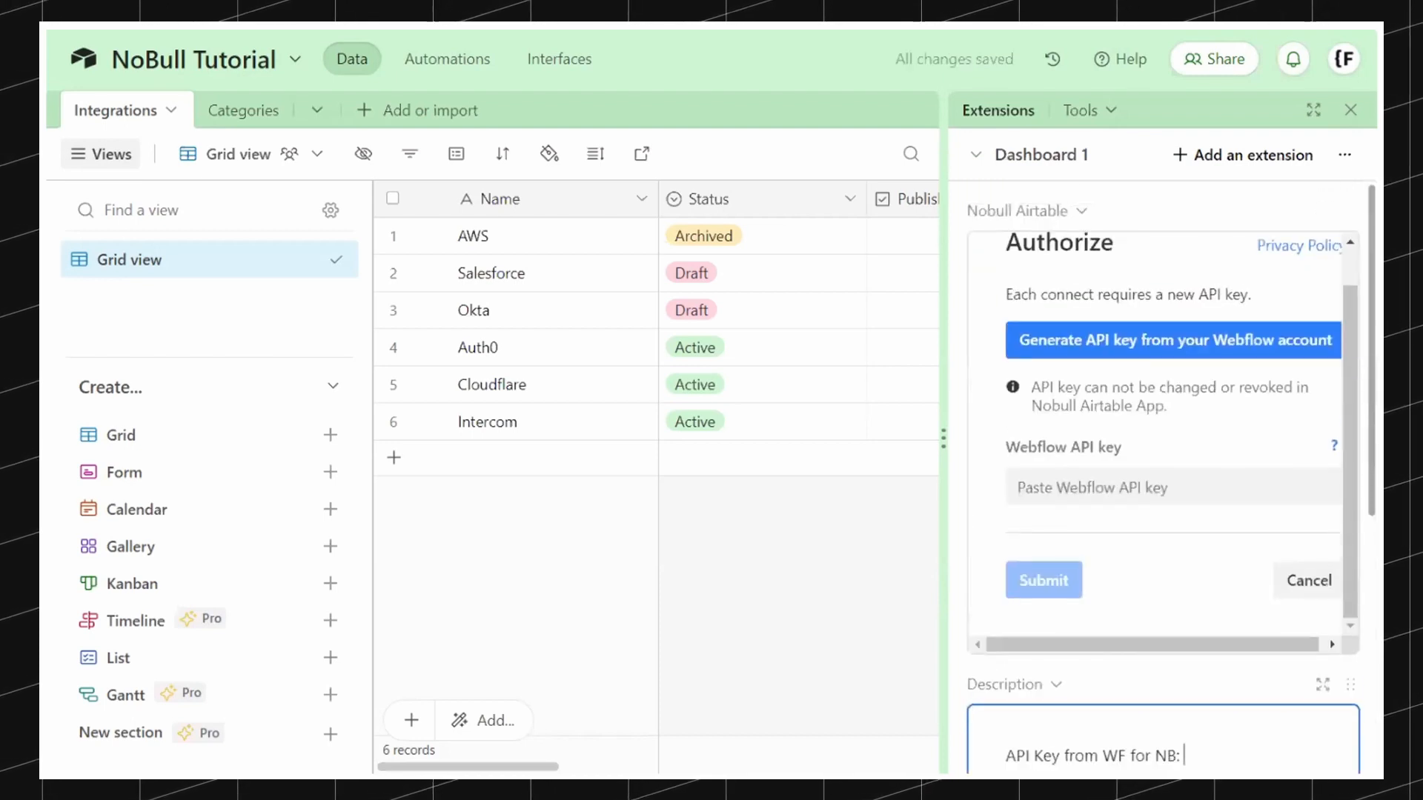
pyautogui.click(1306, 582)
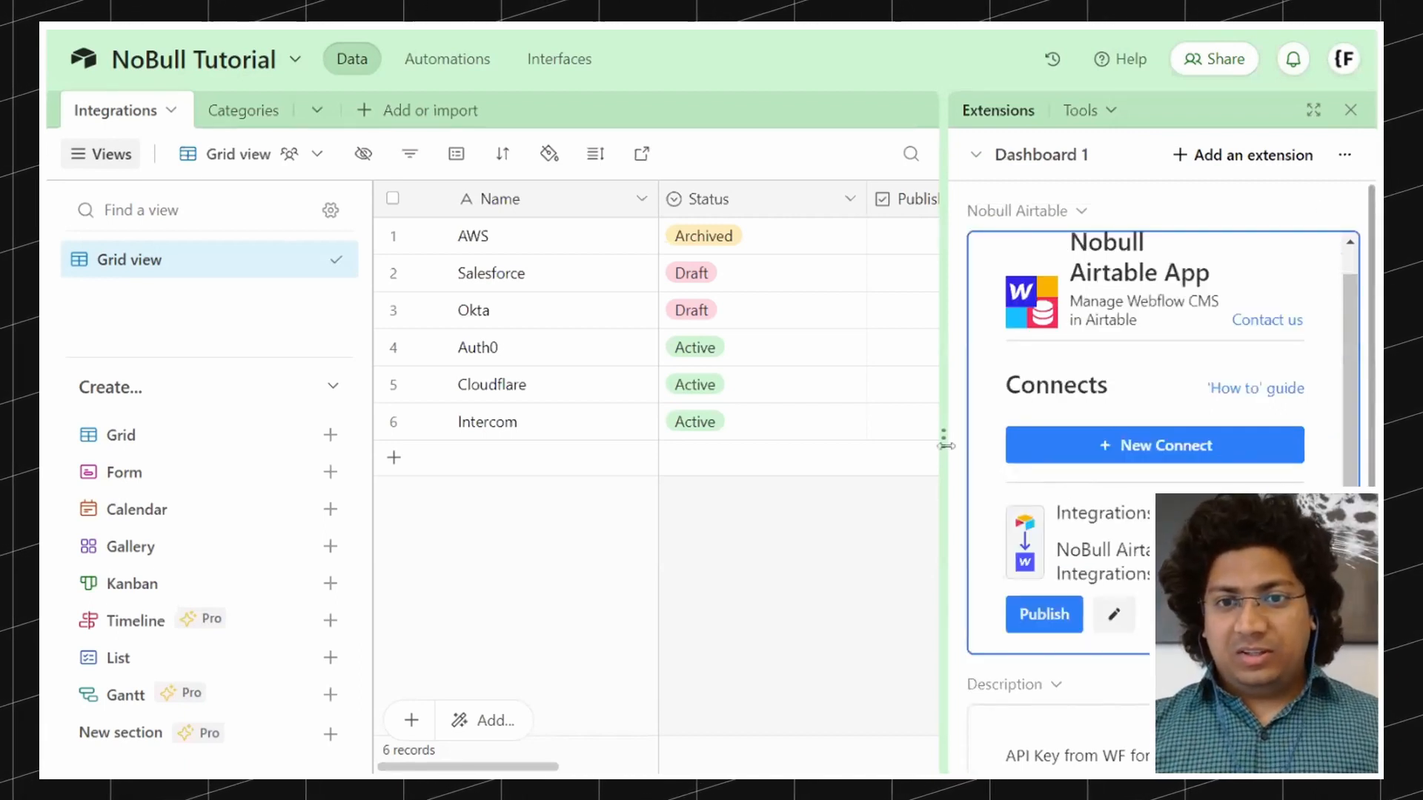
pyautogui.moveTo(943, 441); pyautogui.dragTo(826, 457)
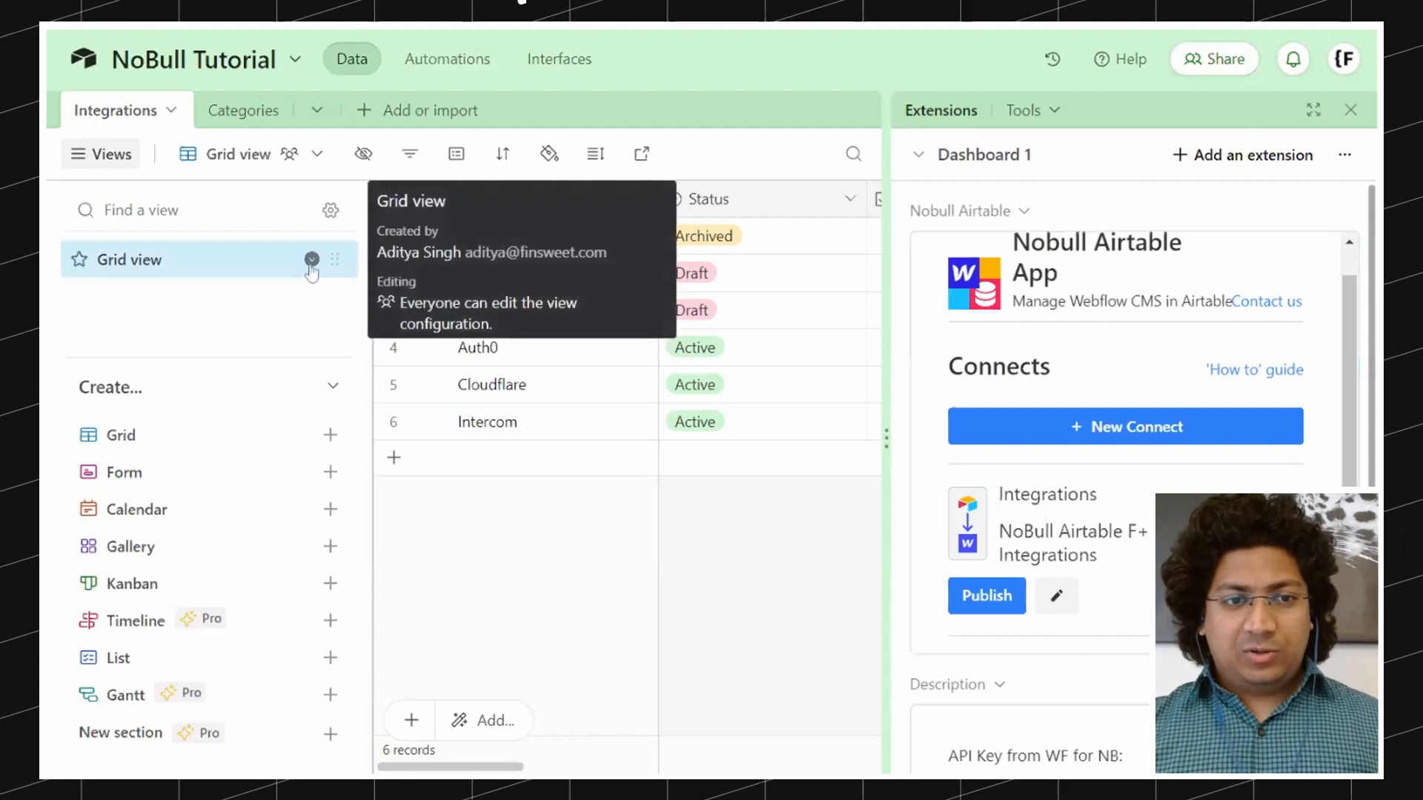
# Step: Duplicate the Grid view of the Integrations table and name the copy "Nobull"
pyautogui.click(312, 259)
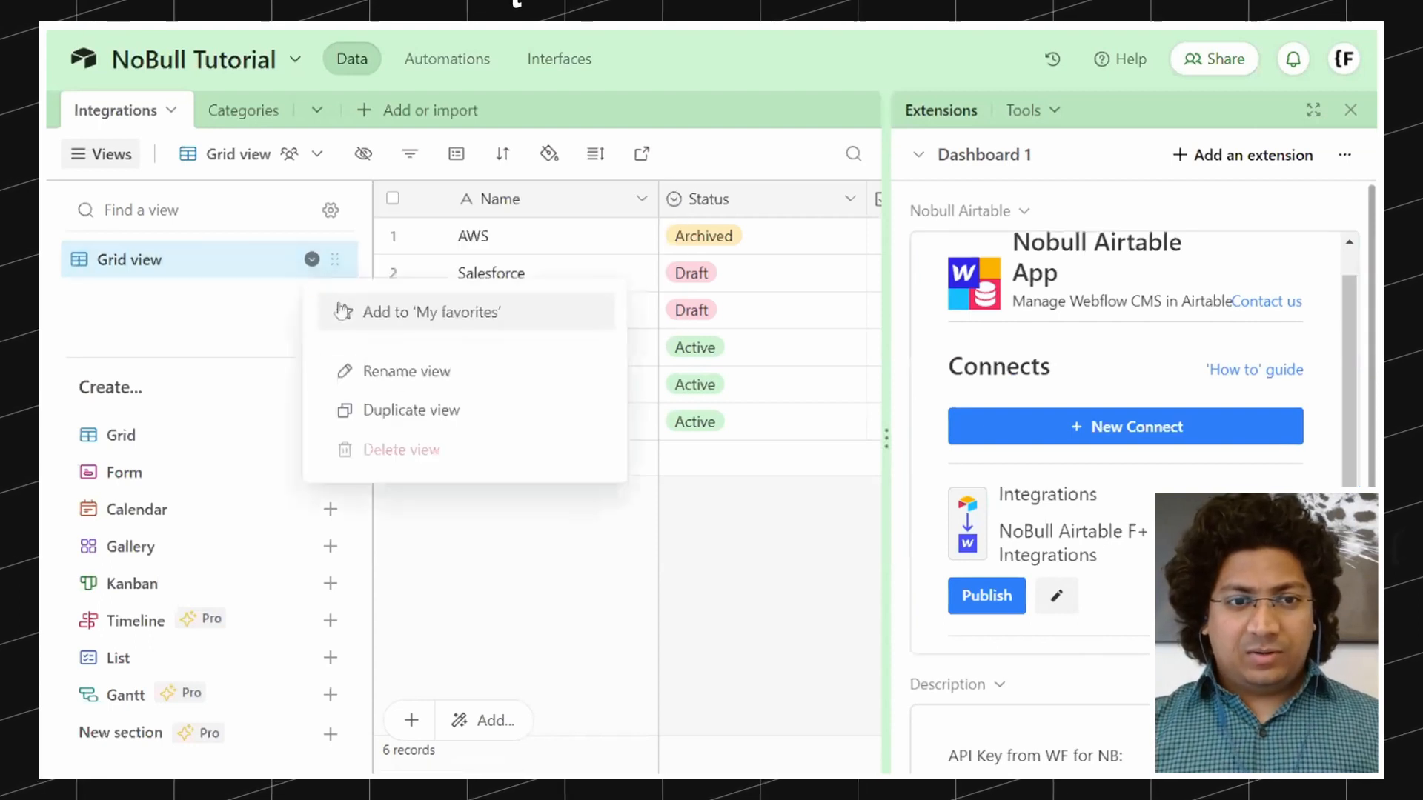
pyautogui.click(407, 412)
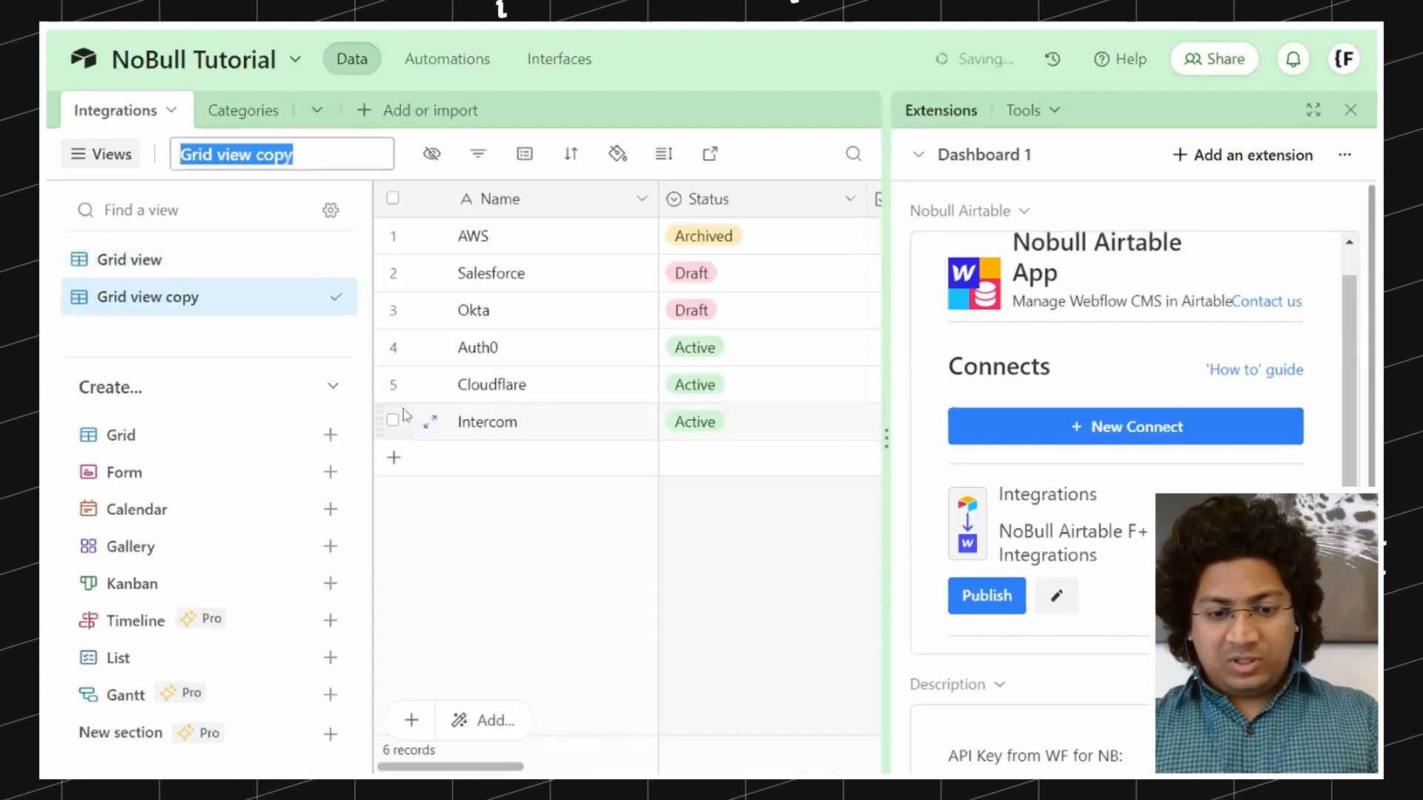
pyautogui.write('Nobull')
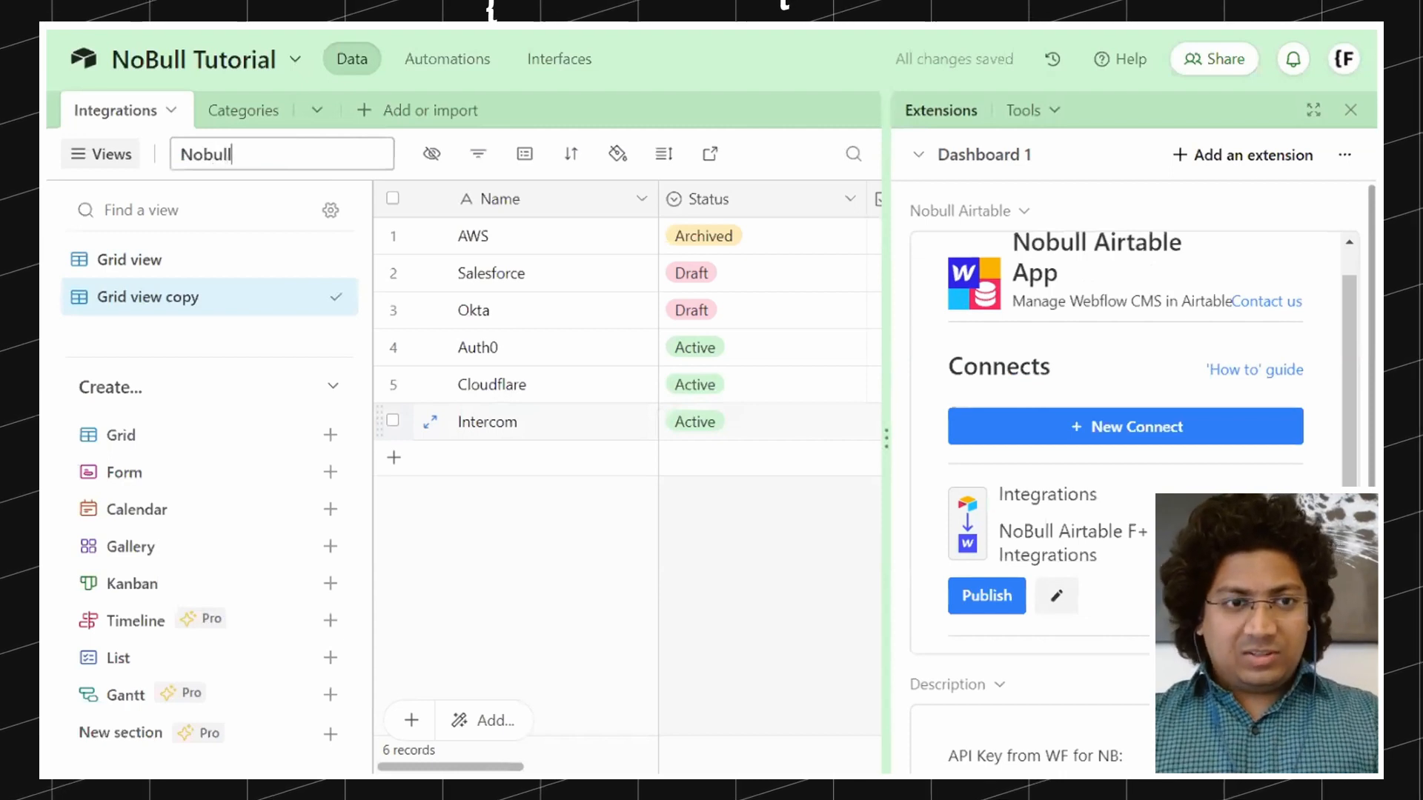
pyautogui.press('Return')
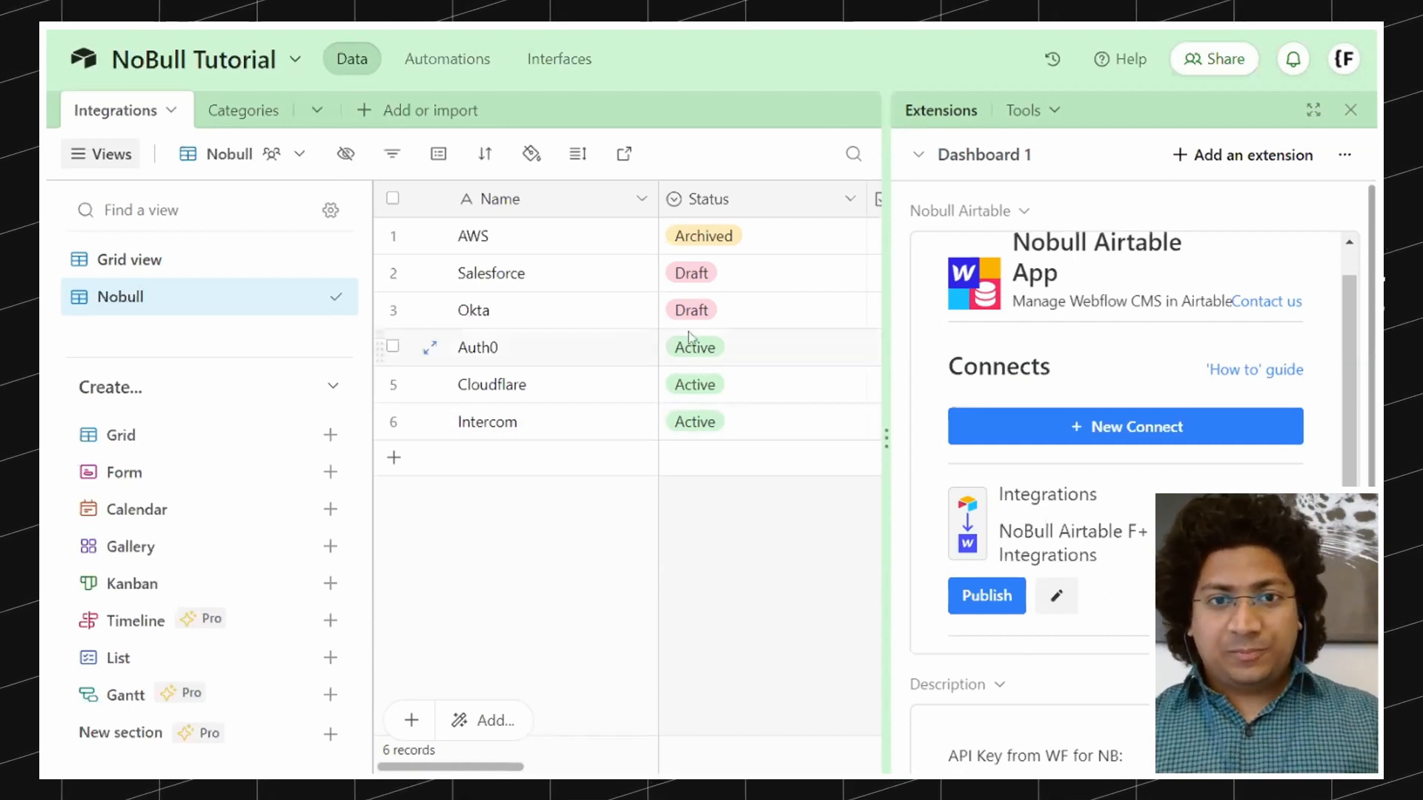
# Step: Begin a new single select field after the last column of the Integrations table, naming it "Status"
pyautogui.hscroll(5, 730, 437)
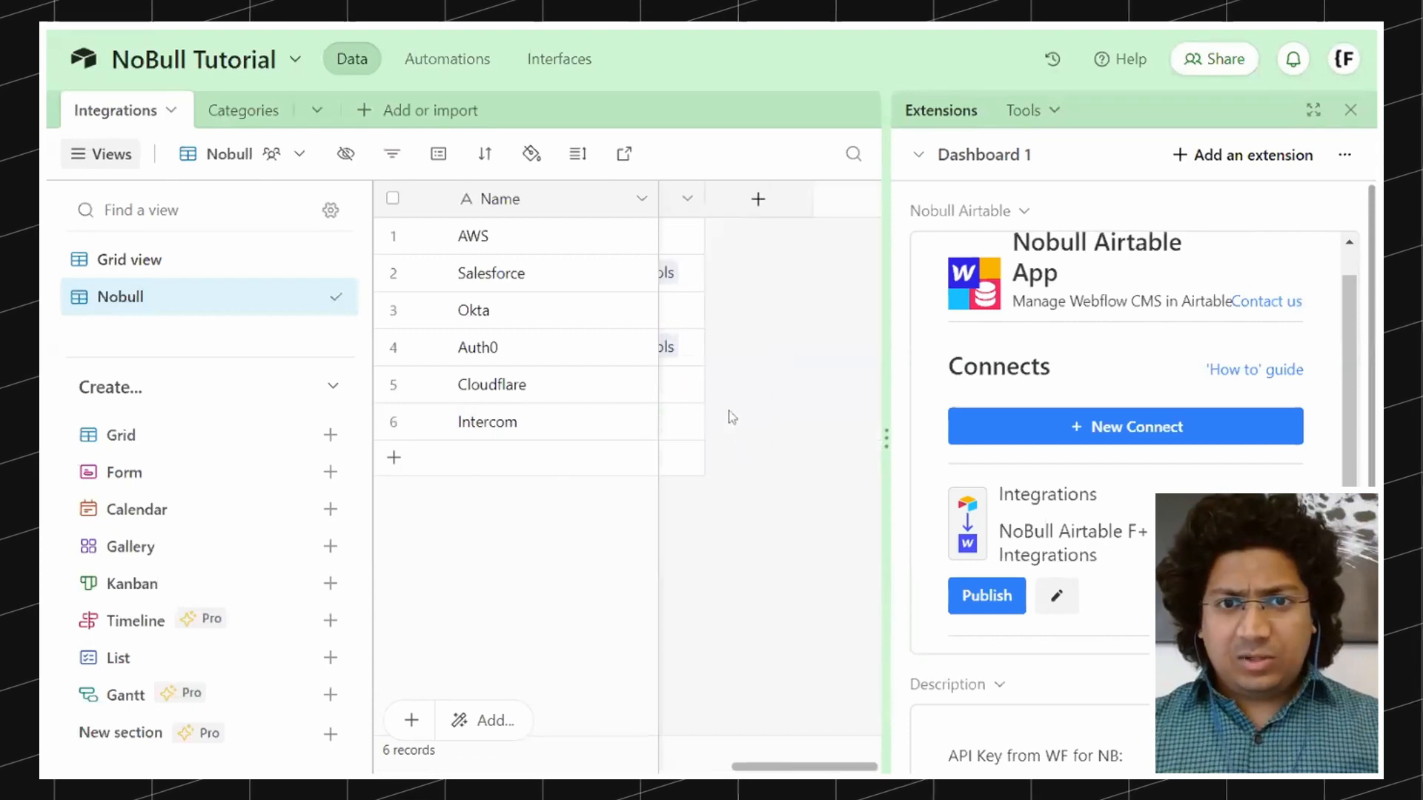
pyautogui.click(763, 215)
pyautogui.scroll(-2, 815, 395)
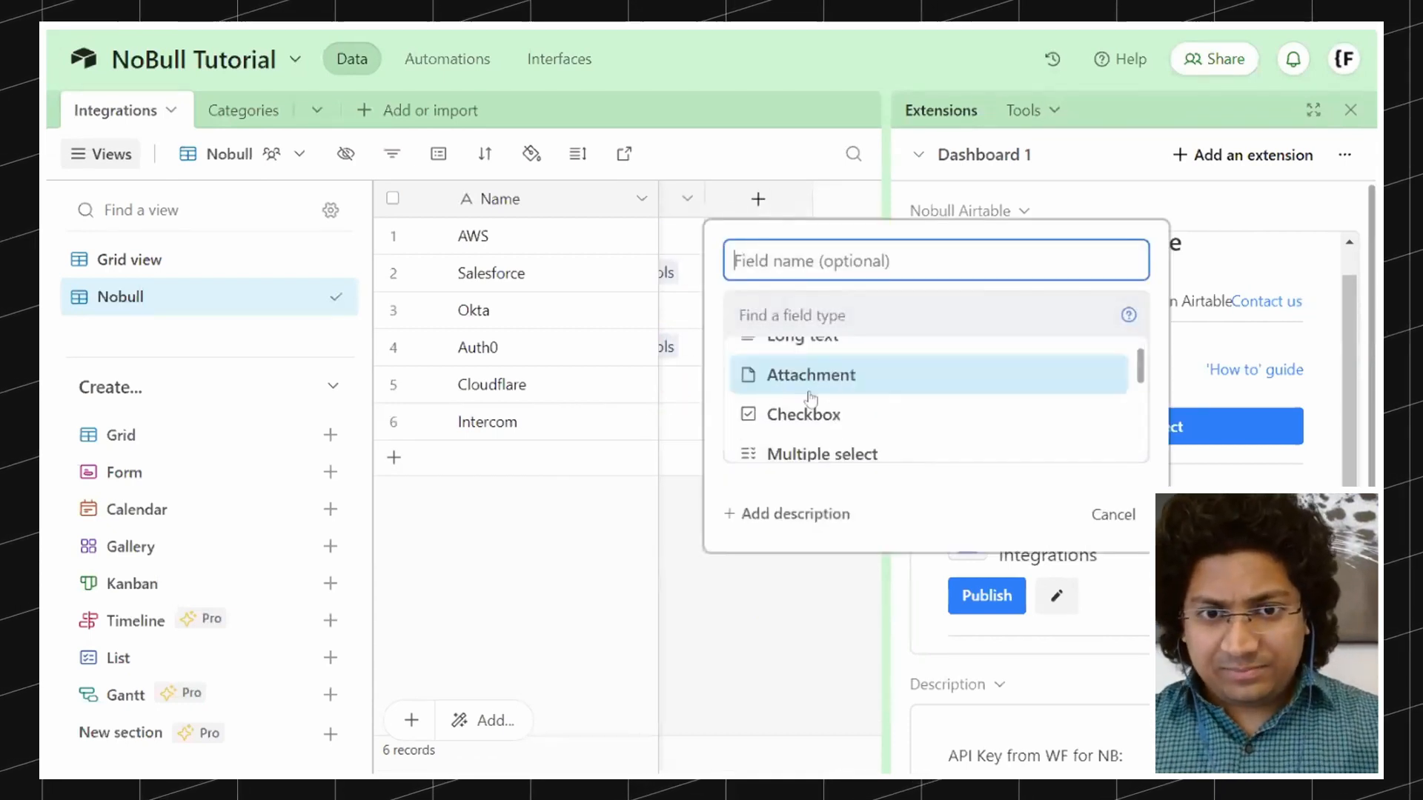
pyautogui.scroll(1, 778, 417)
pyautogui.scroll(1, 778, 417)
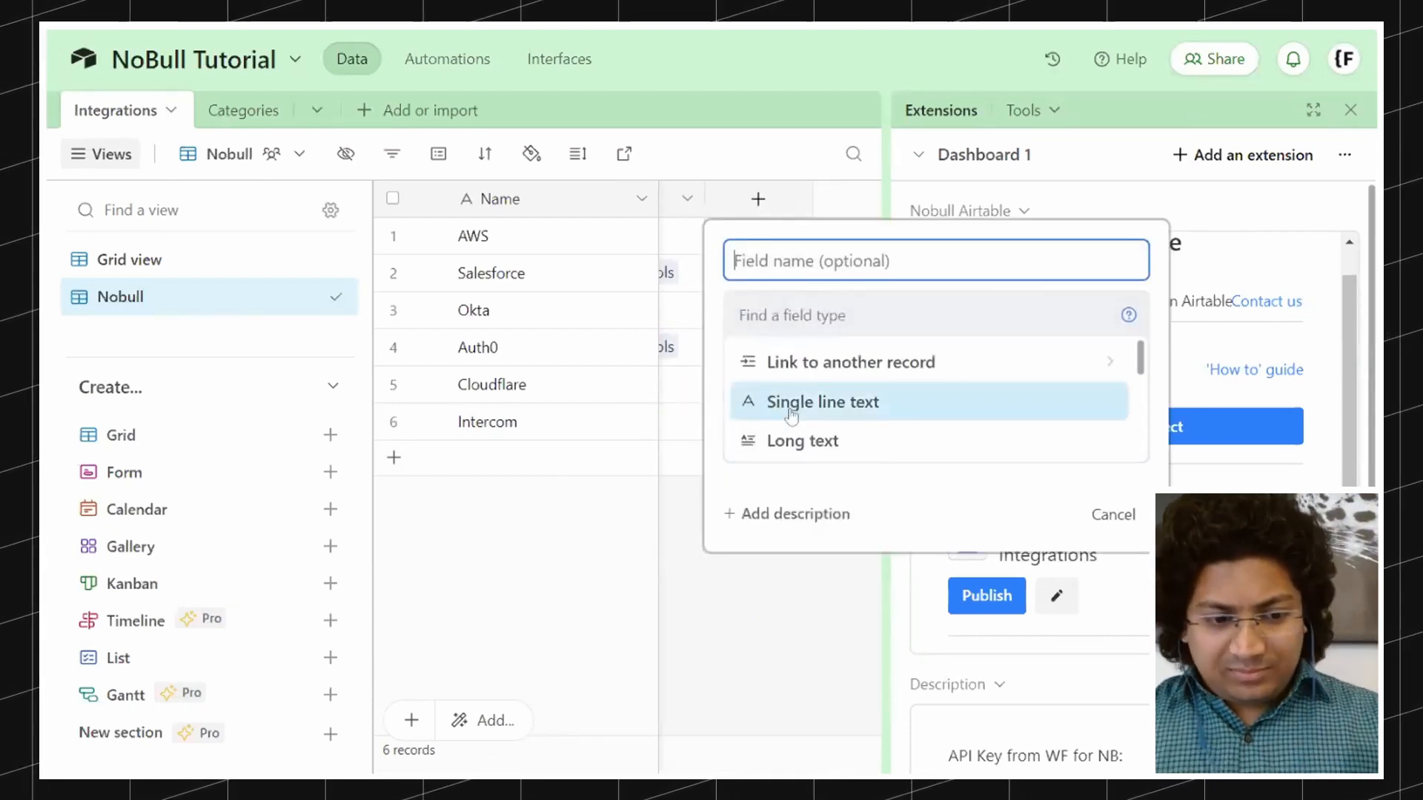
pyautogui.scroll(-2, 778, 417)
pyautogui.click(743, 315)
pyautogui.write('sin')
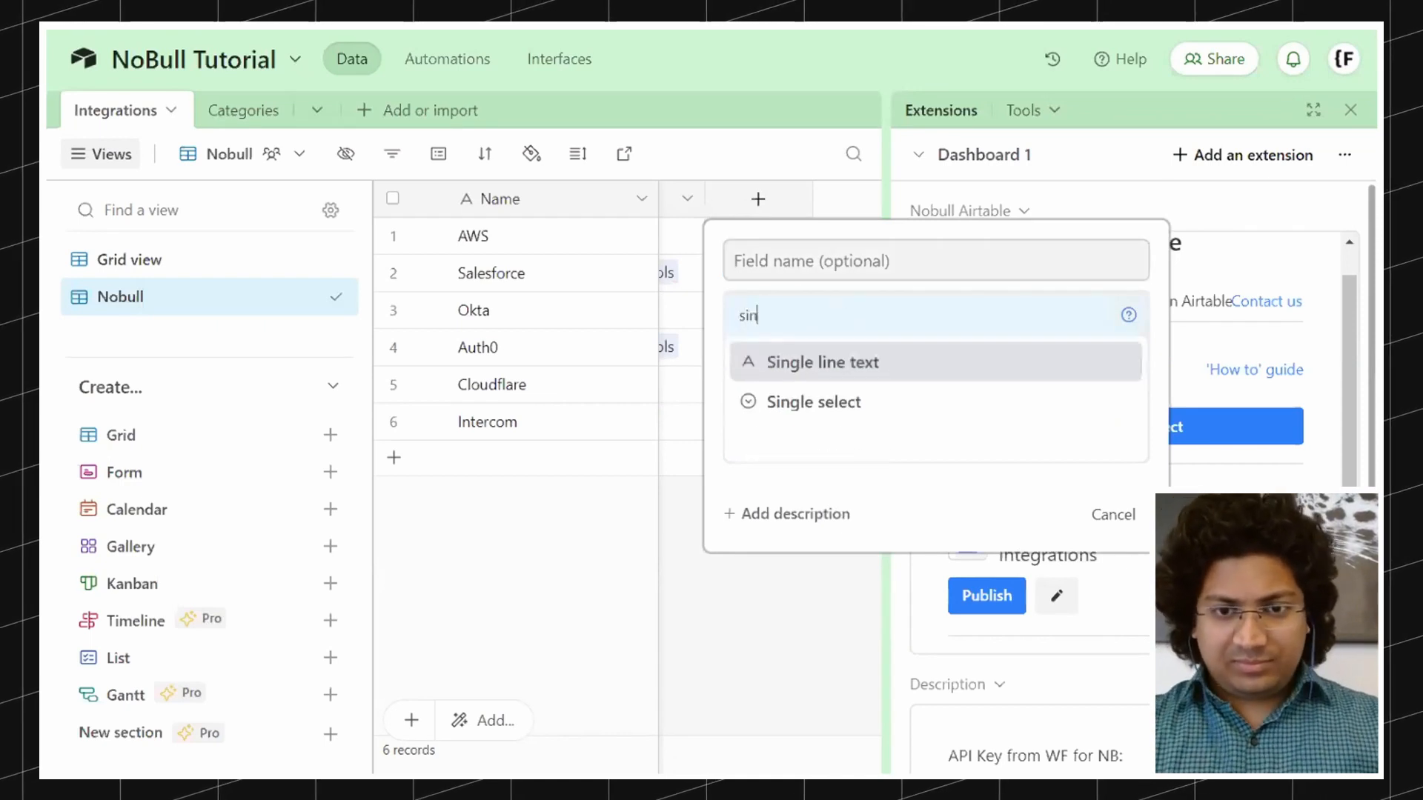
pyautogui.click(878, 407)
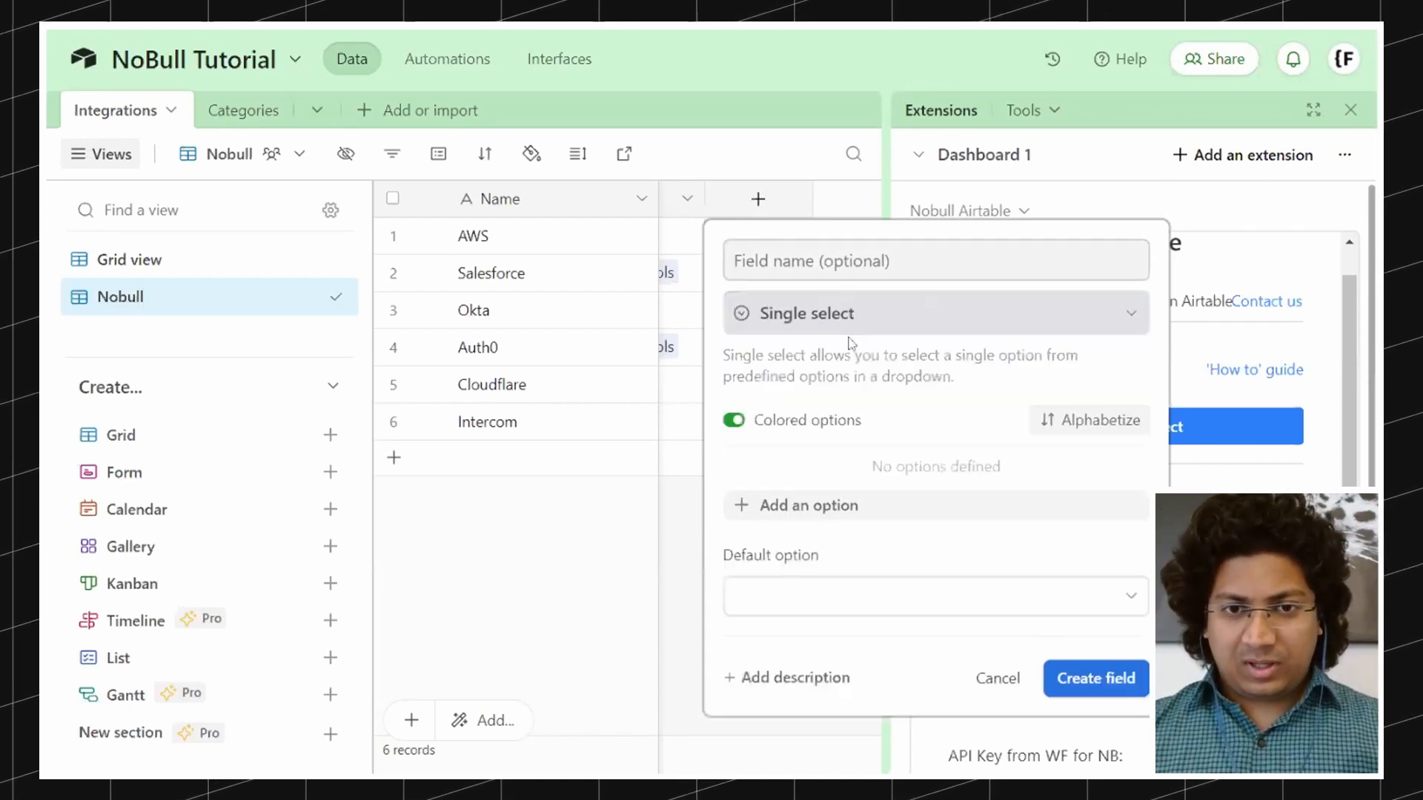
pyautogui.write('Status')
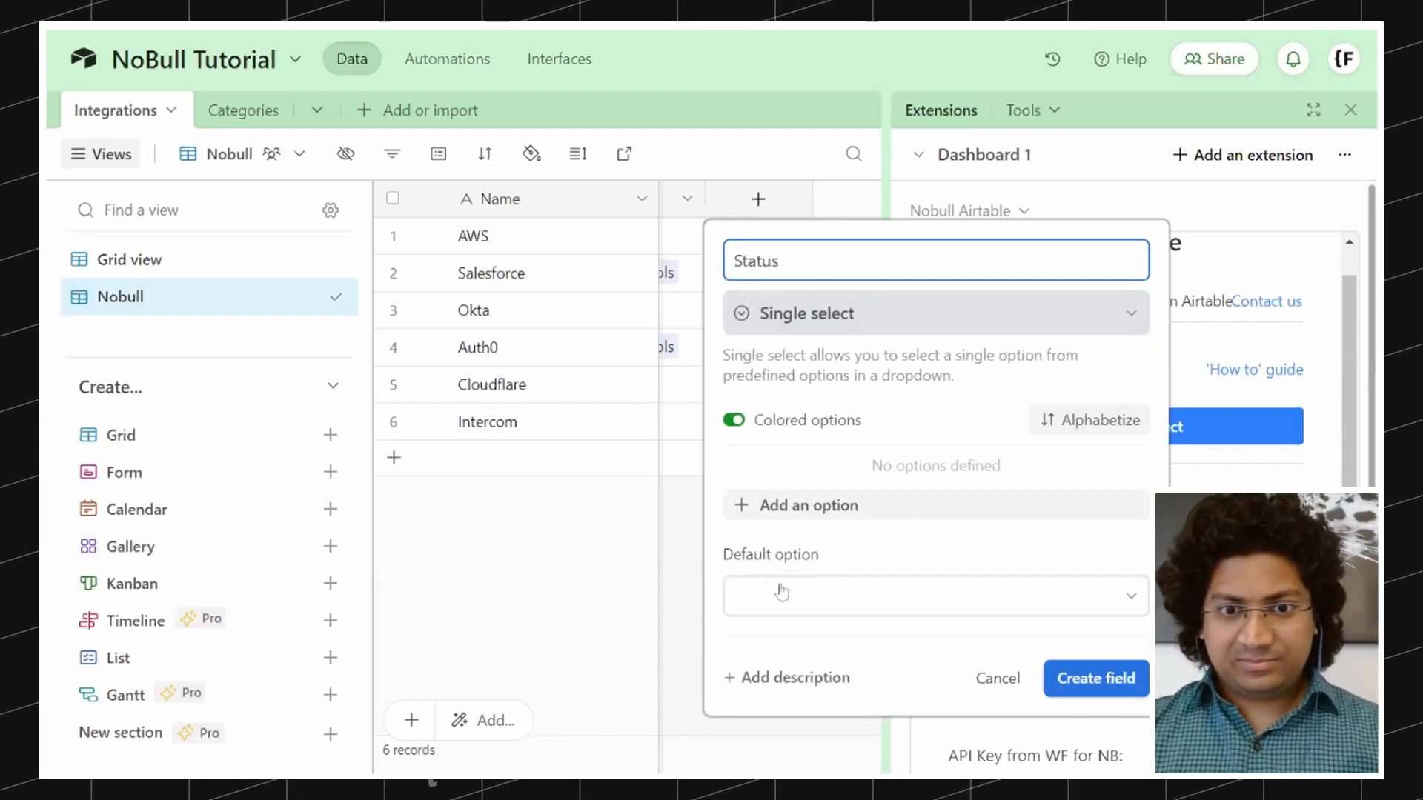
# Step: Add the options "Ready to publish on WF" and "Review", and create the field under the name "Status for WF"
pyautogui.click(821, 515)
pyautogui.write('Re')
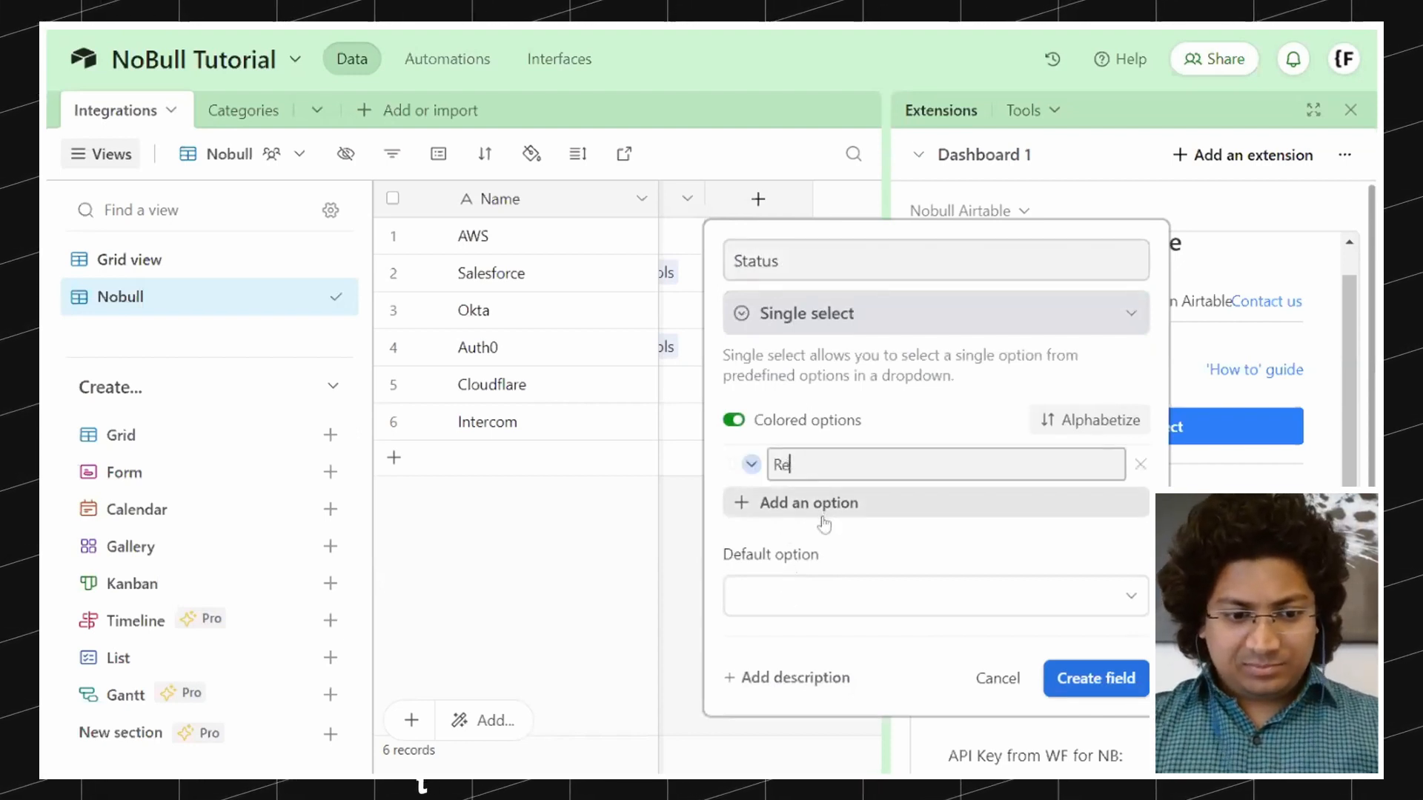
pyautogui.write('ady to pu')
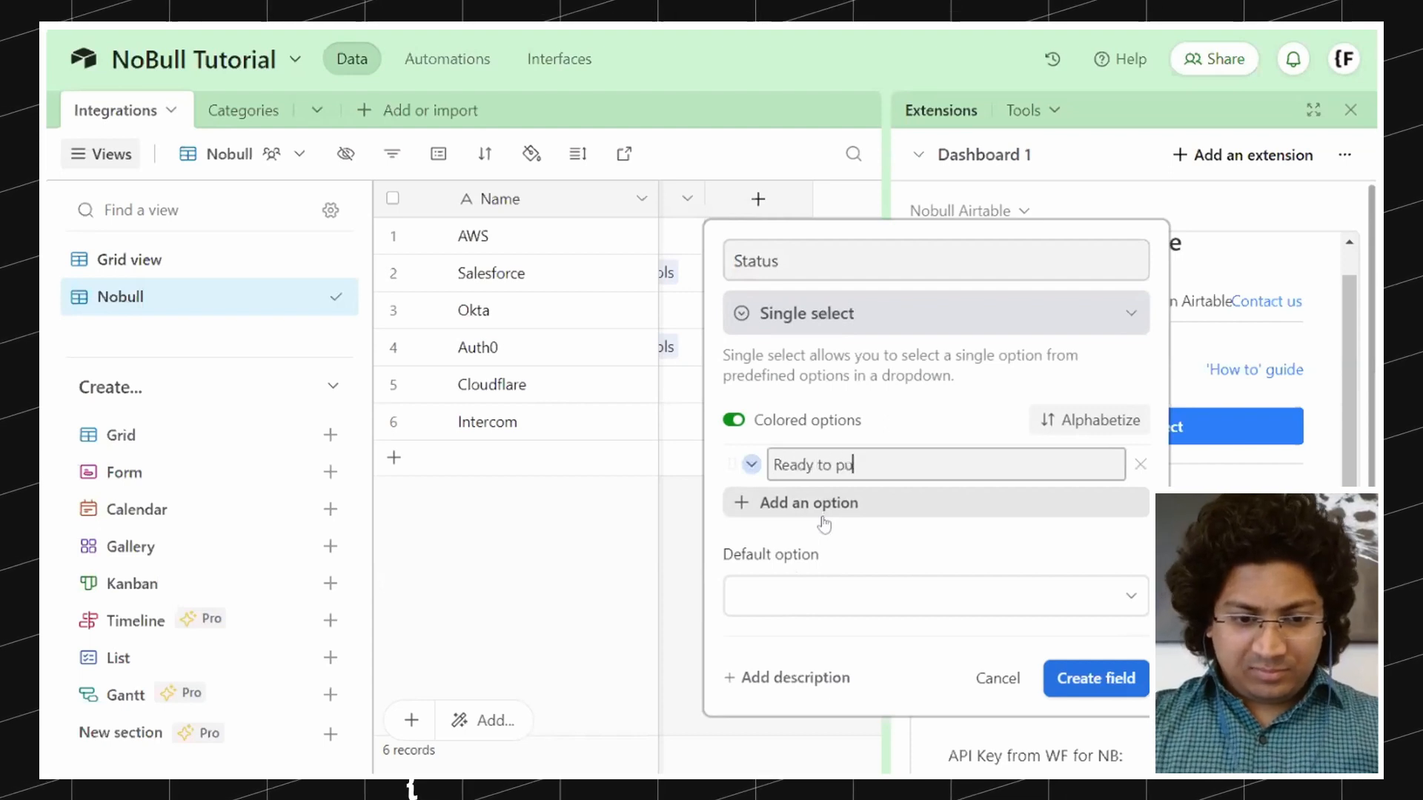
pyautogui.write('blish on WF')
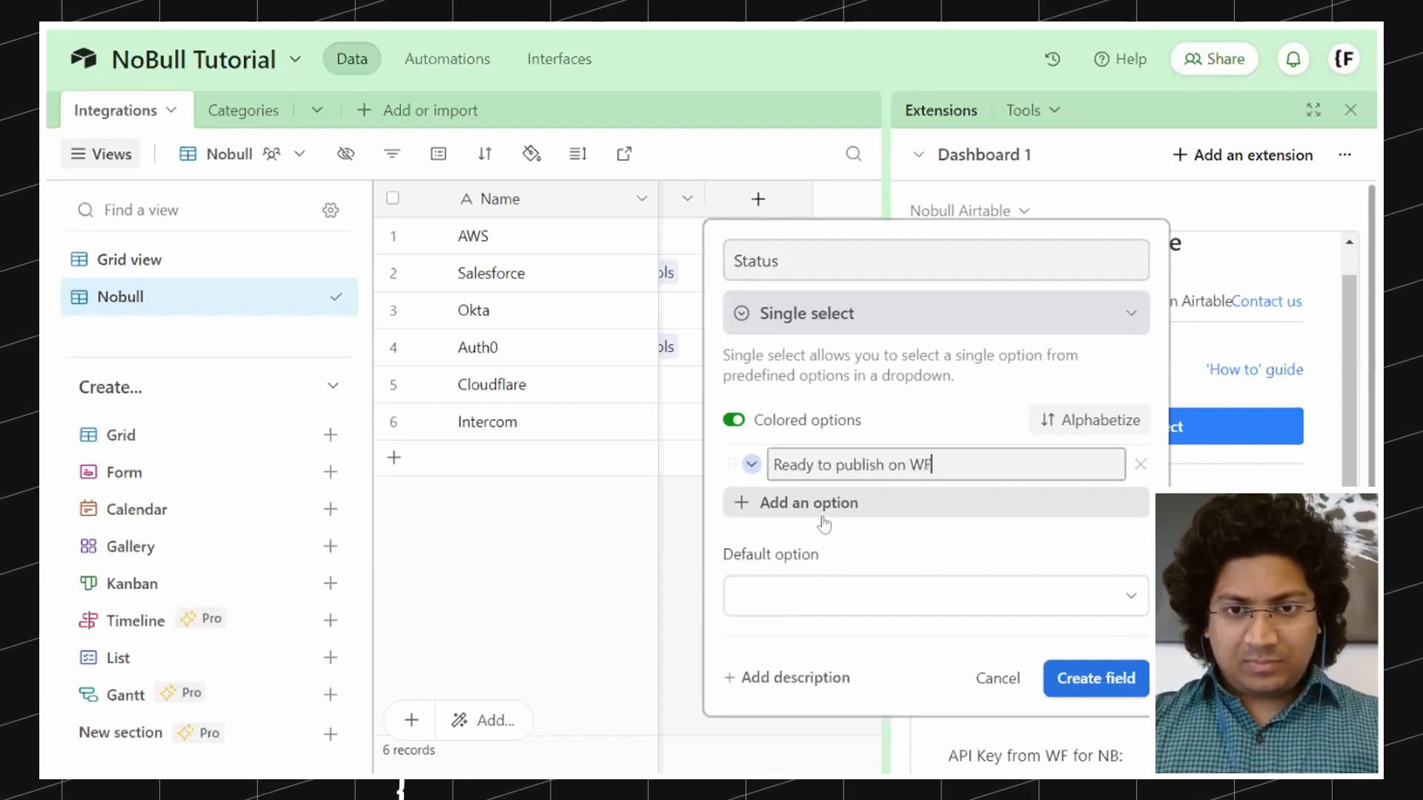
pyautogui.click(807, 515)
pyautogui.write('Review')
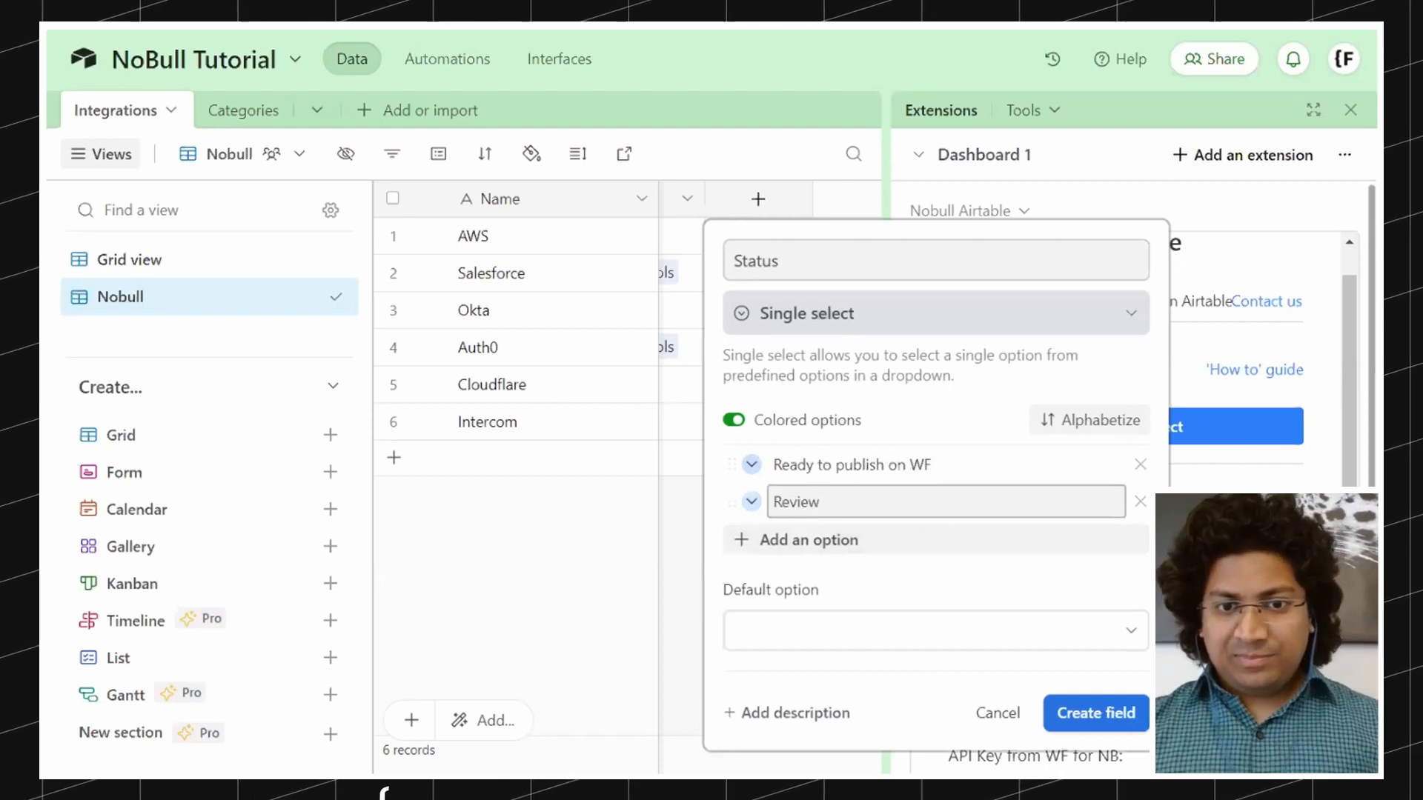
pyautogui.click(1128, 725)
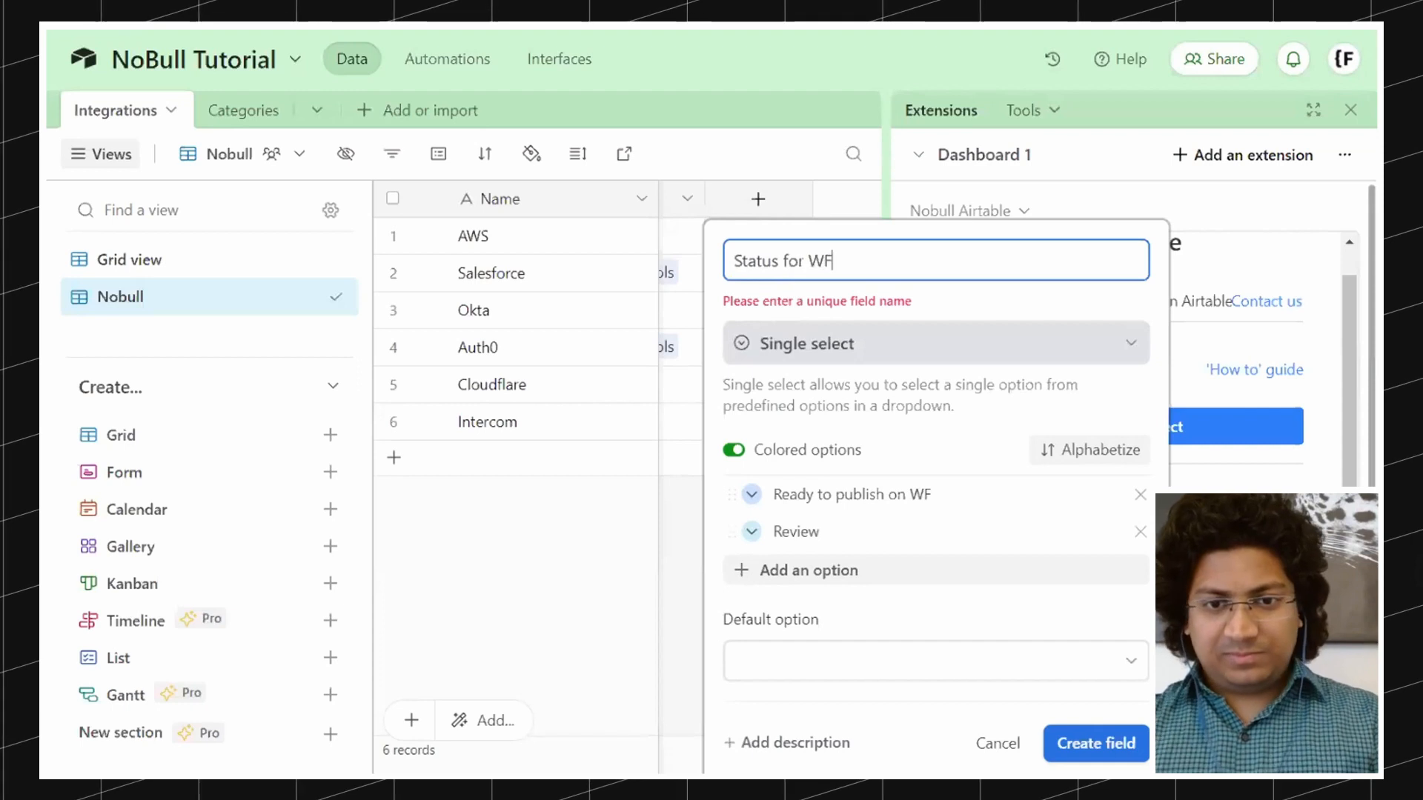
pyautogui.click(1090, 754)
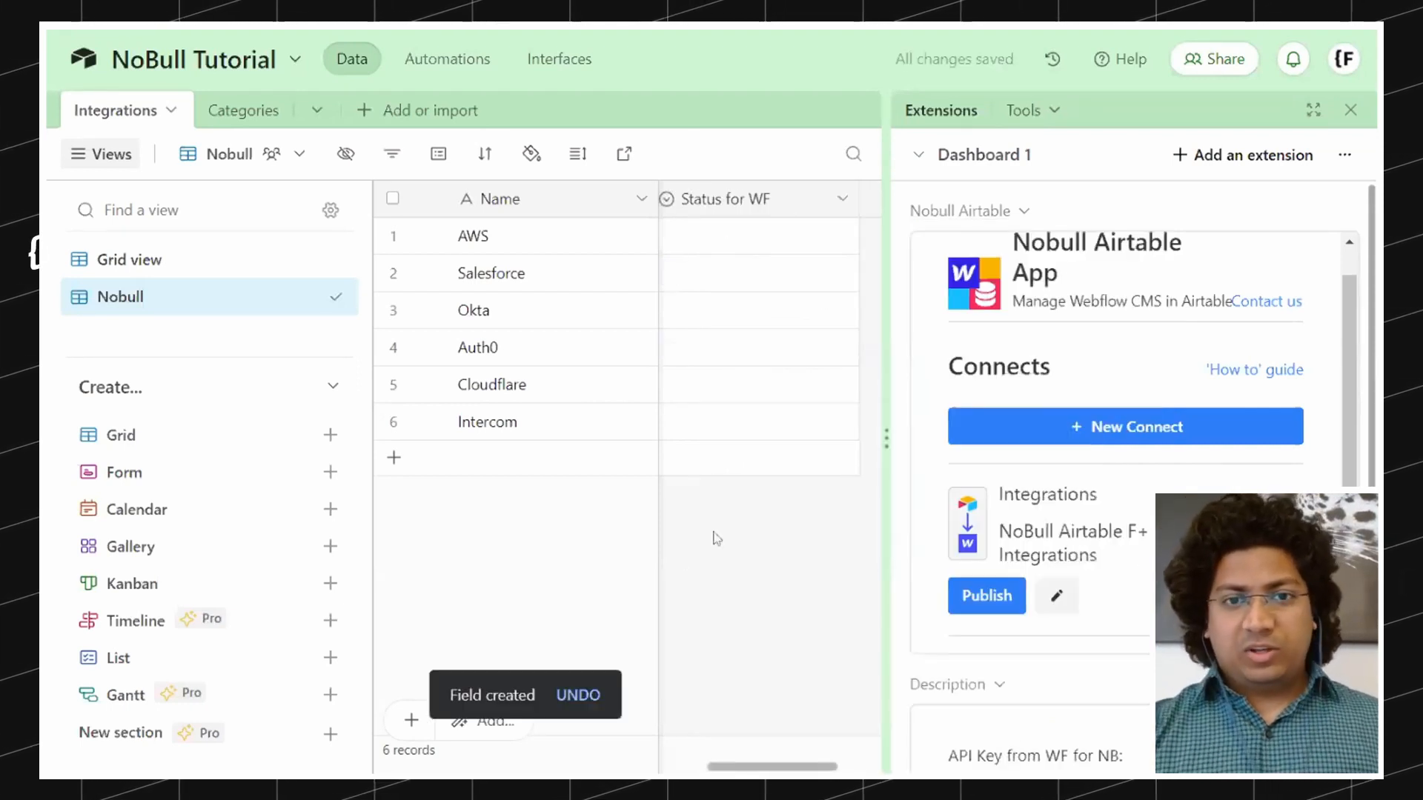
# Step: Set the AWS record's Status for WF to "Ready to publish on WF" and fill that value down through the Intercom record
pyautogui.hscroll(-3, 715, 538)
pyautogui.hscroll(2, 715, 537)
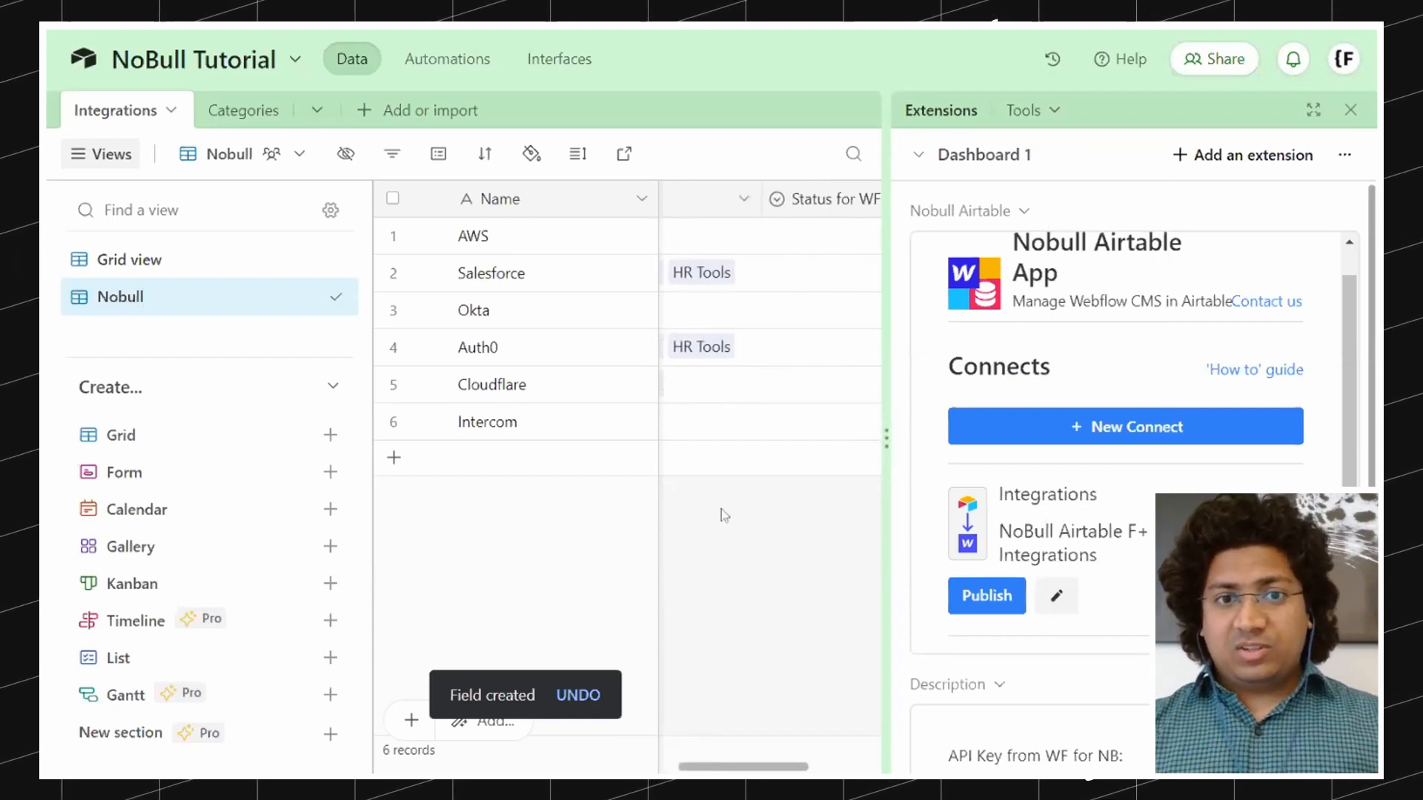
pyautogui.hscroll(2, 802, 268)
pyautogui.click(739, 244)
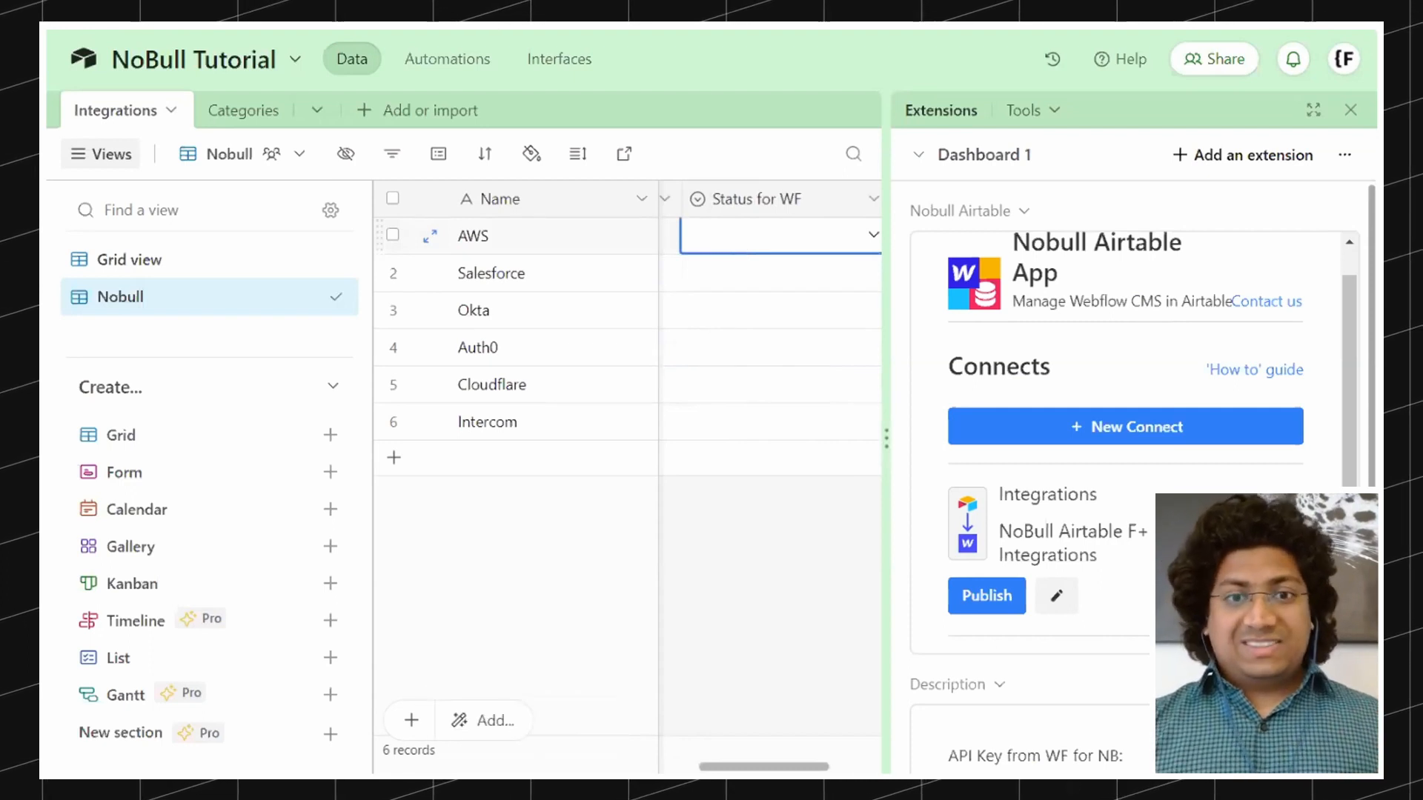
pyautogui.click(739, 248)
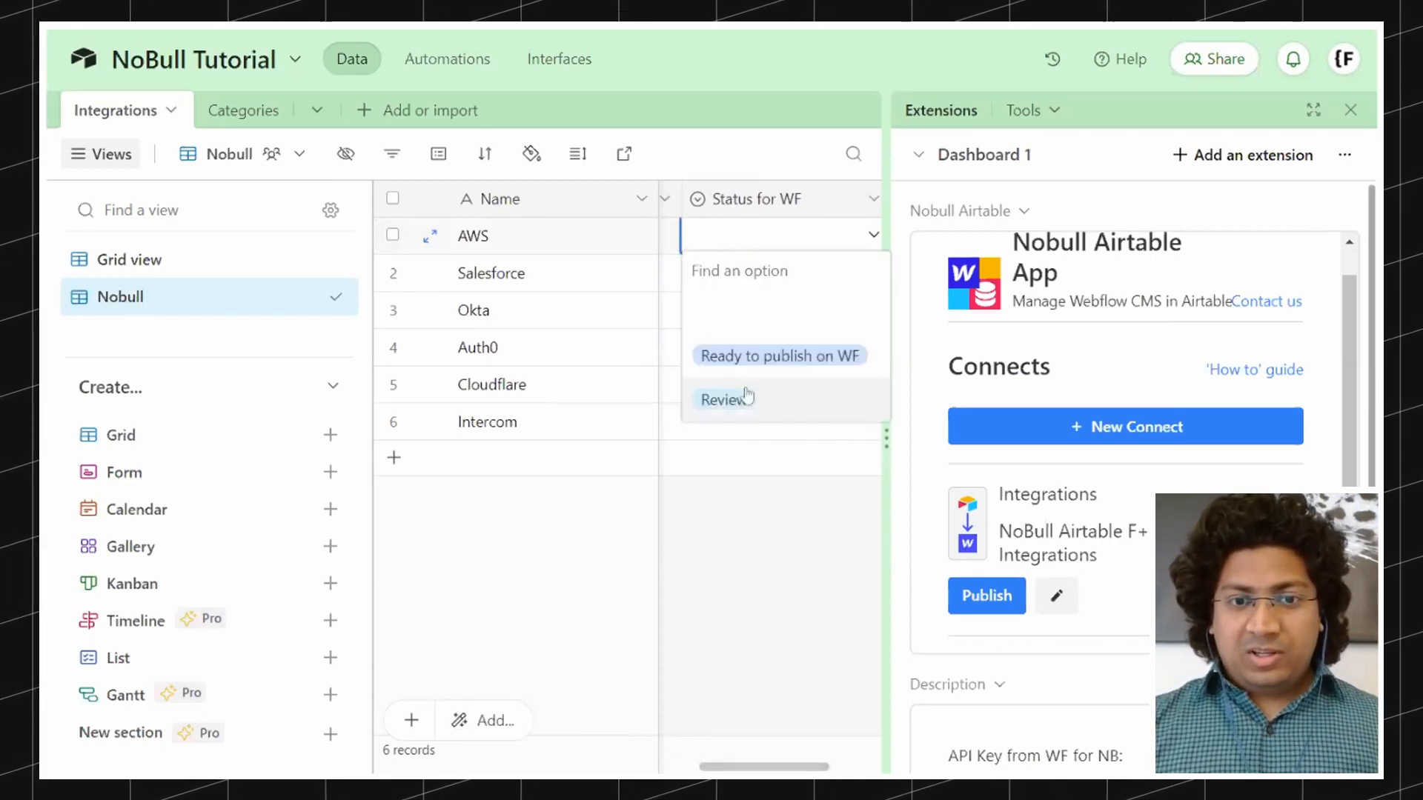
pyautogui.click(770, 359)
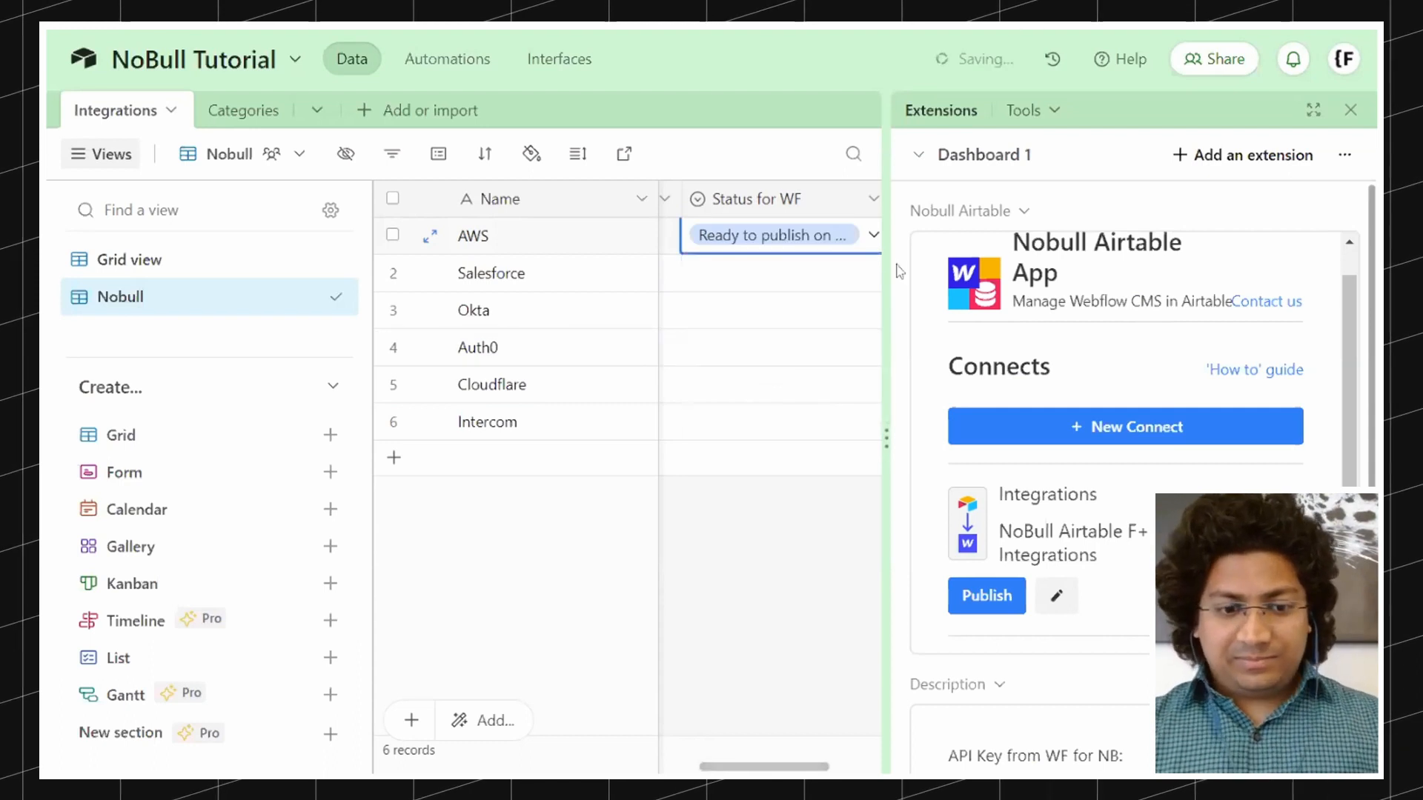
pyautogui.hscroll(2, 808, 333)
pyautogui.moveTo(705, 252); pyautogui.dragTo(778, 514)
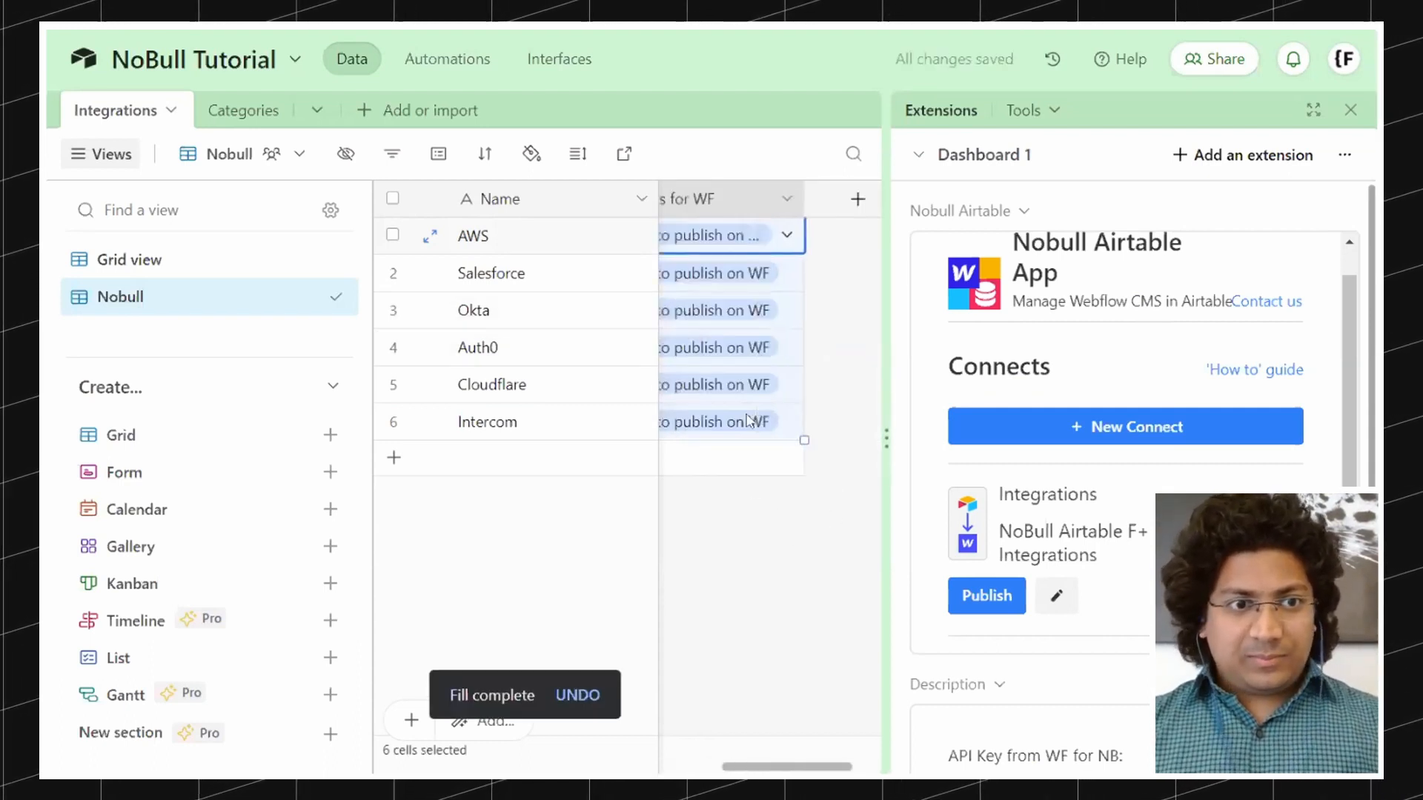
# Step: Filter the Nobull view to records where Status for WF is "Ready to publish on WF"
pyautogui.hscroll(-2, 750, 421)
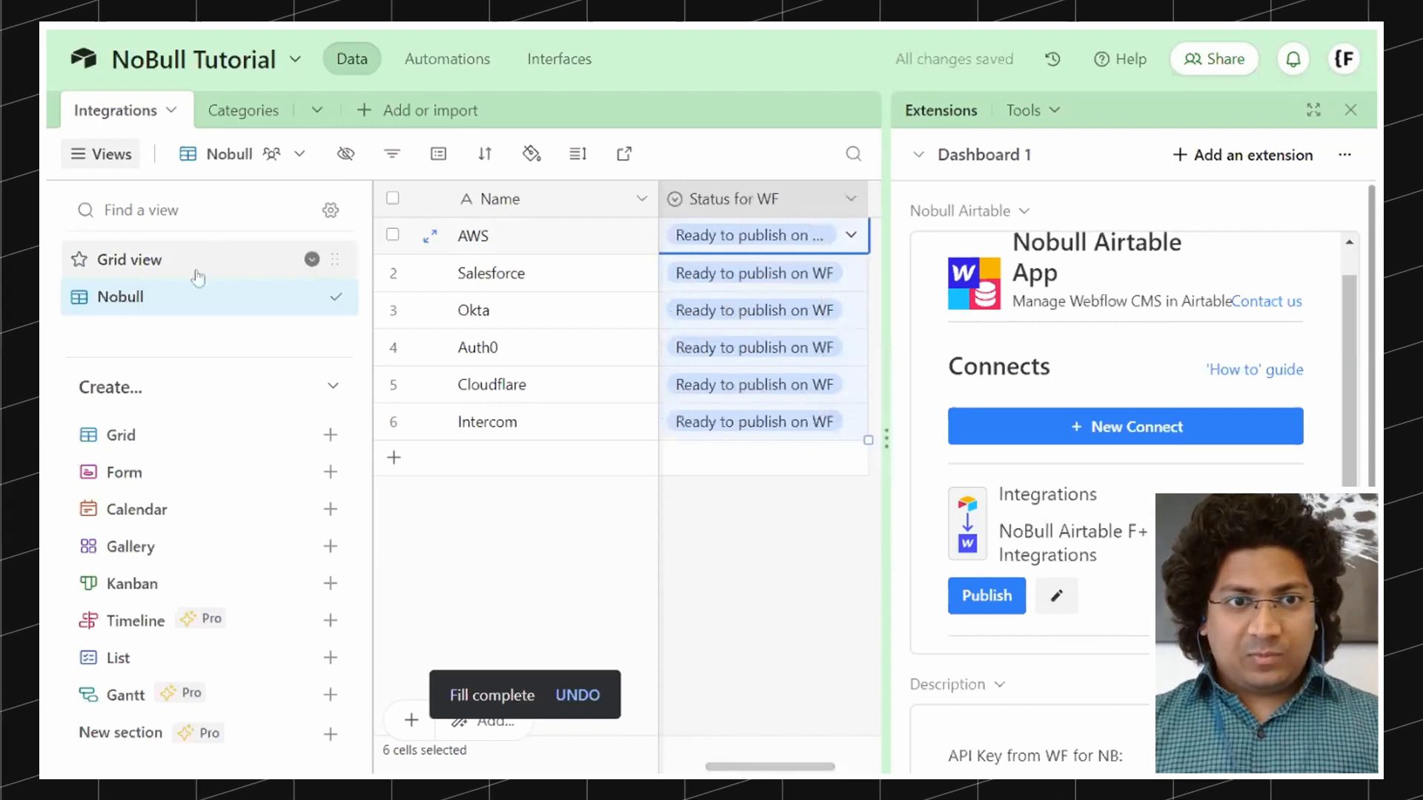
pyautogui.click(851, 200)
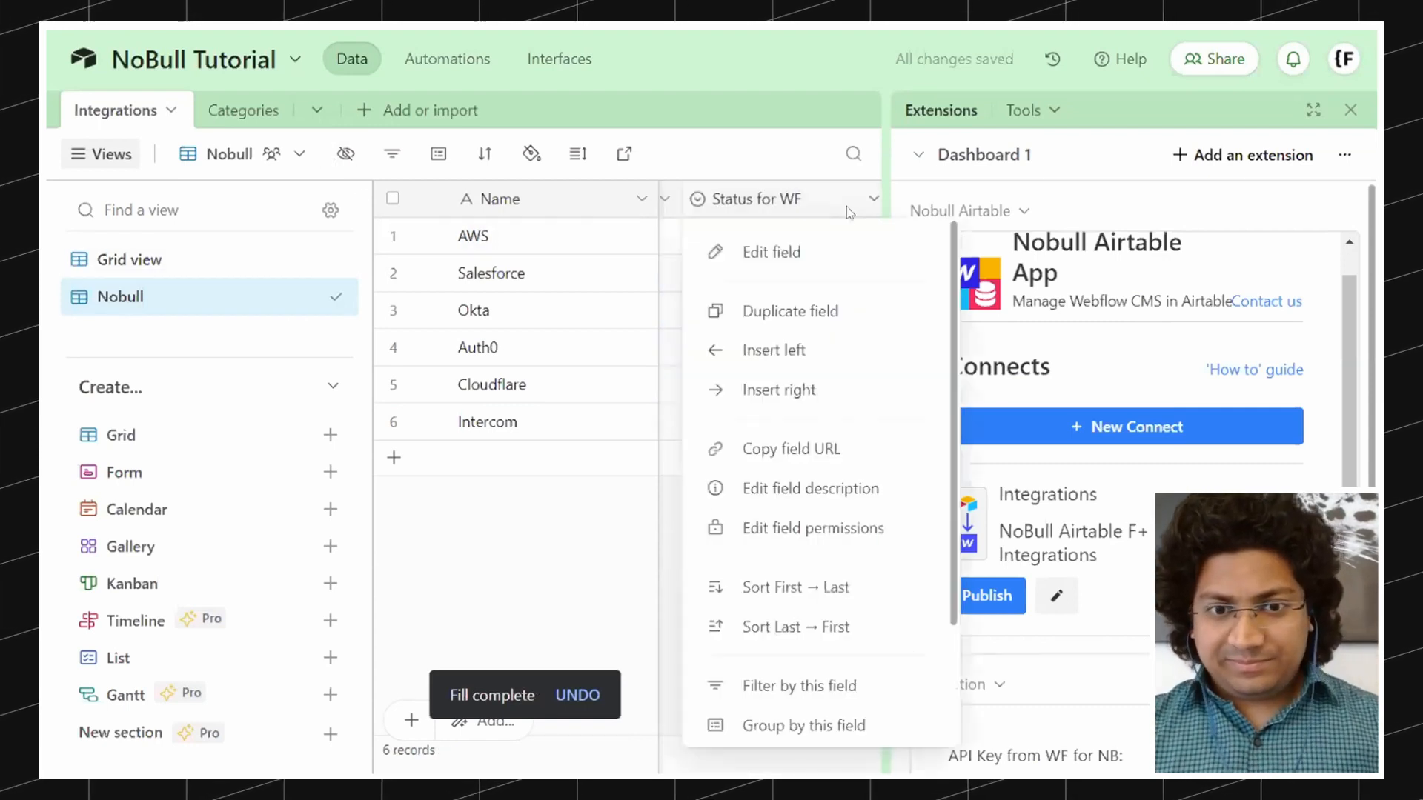
pyautogui.click(753, 688)
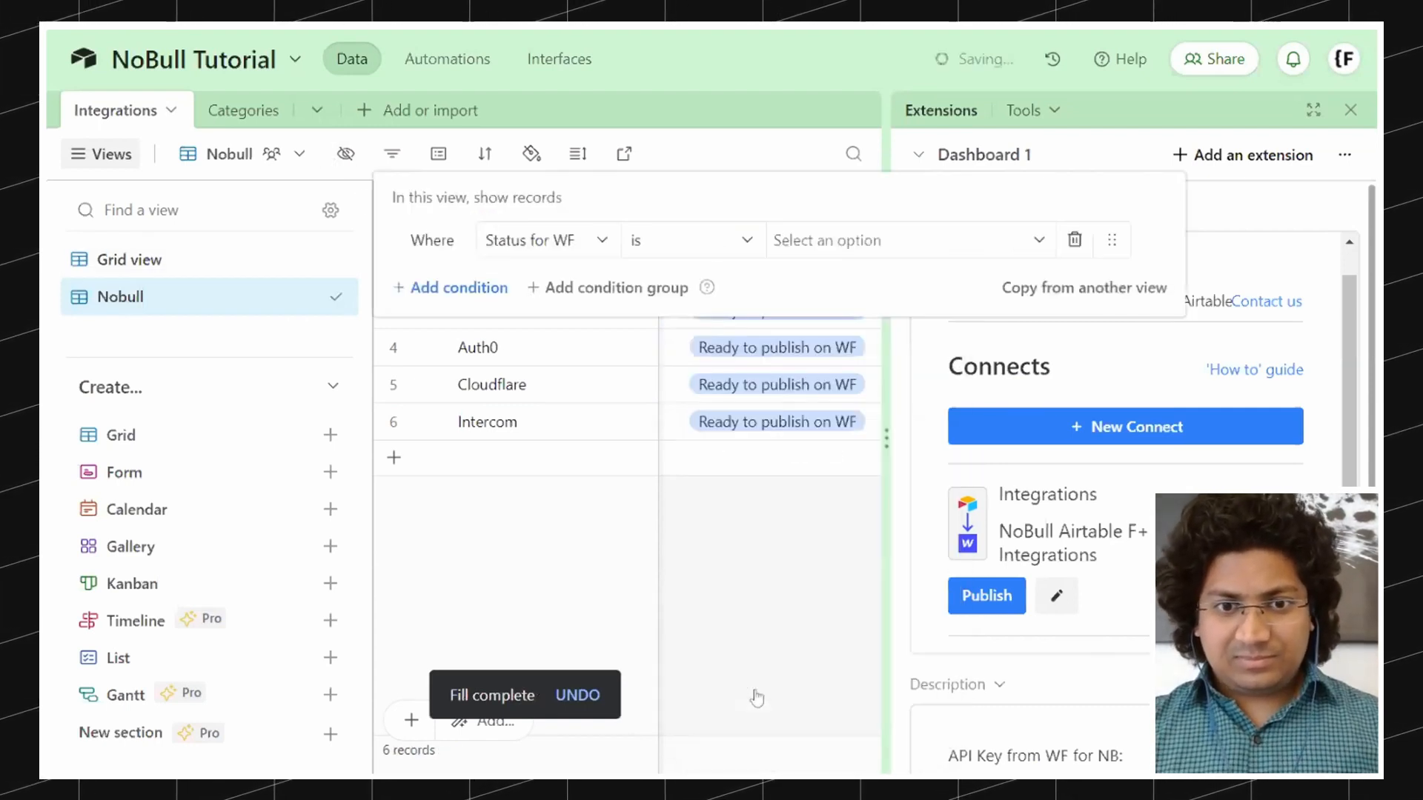
pyautogui.click(840, 247)
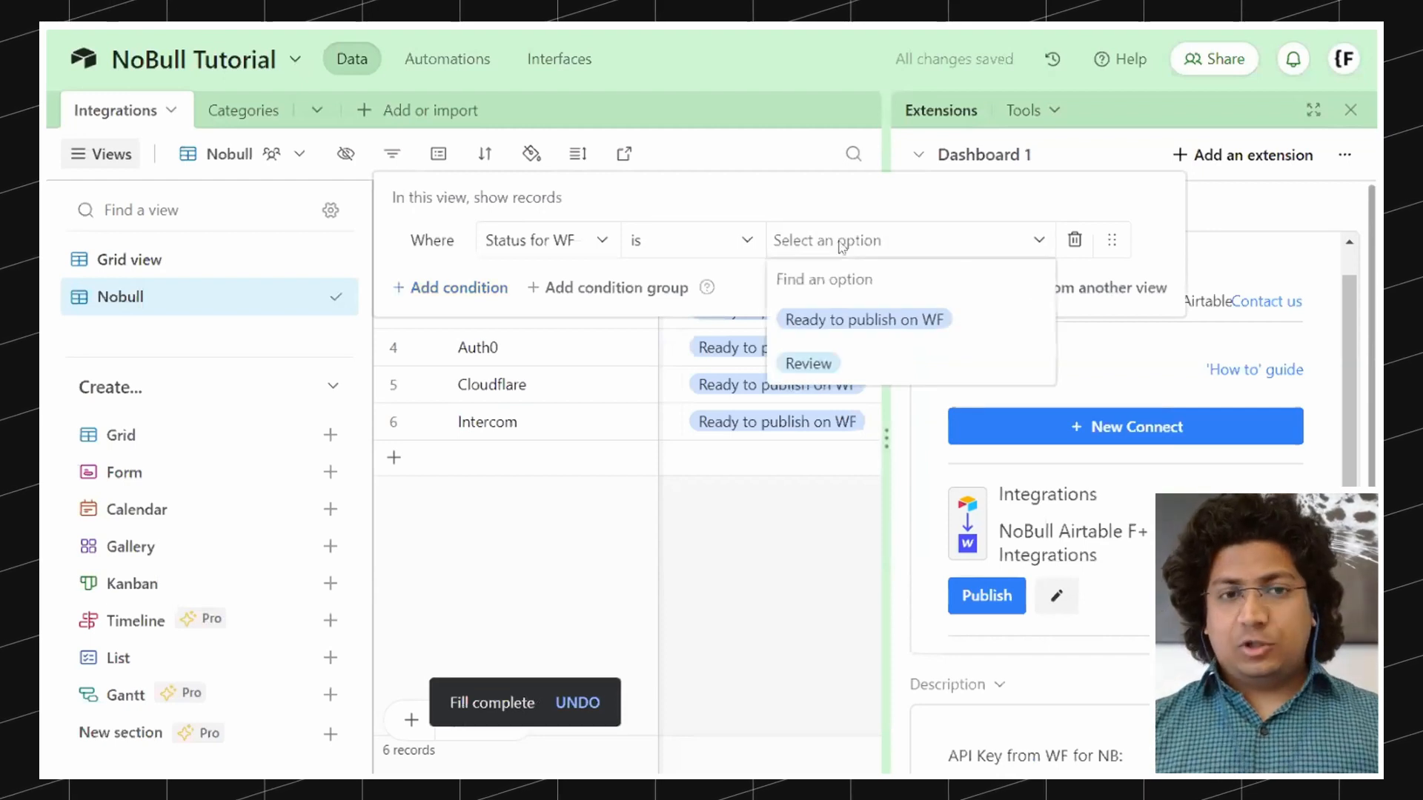
pyautogui.click(840, 326)
pyautogui.click(772, 531)
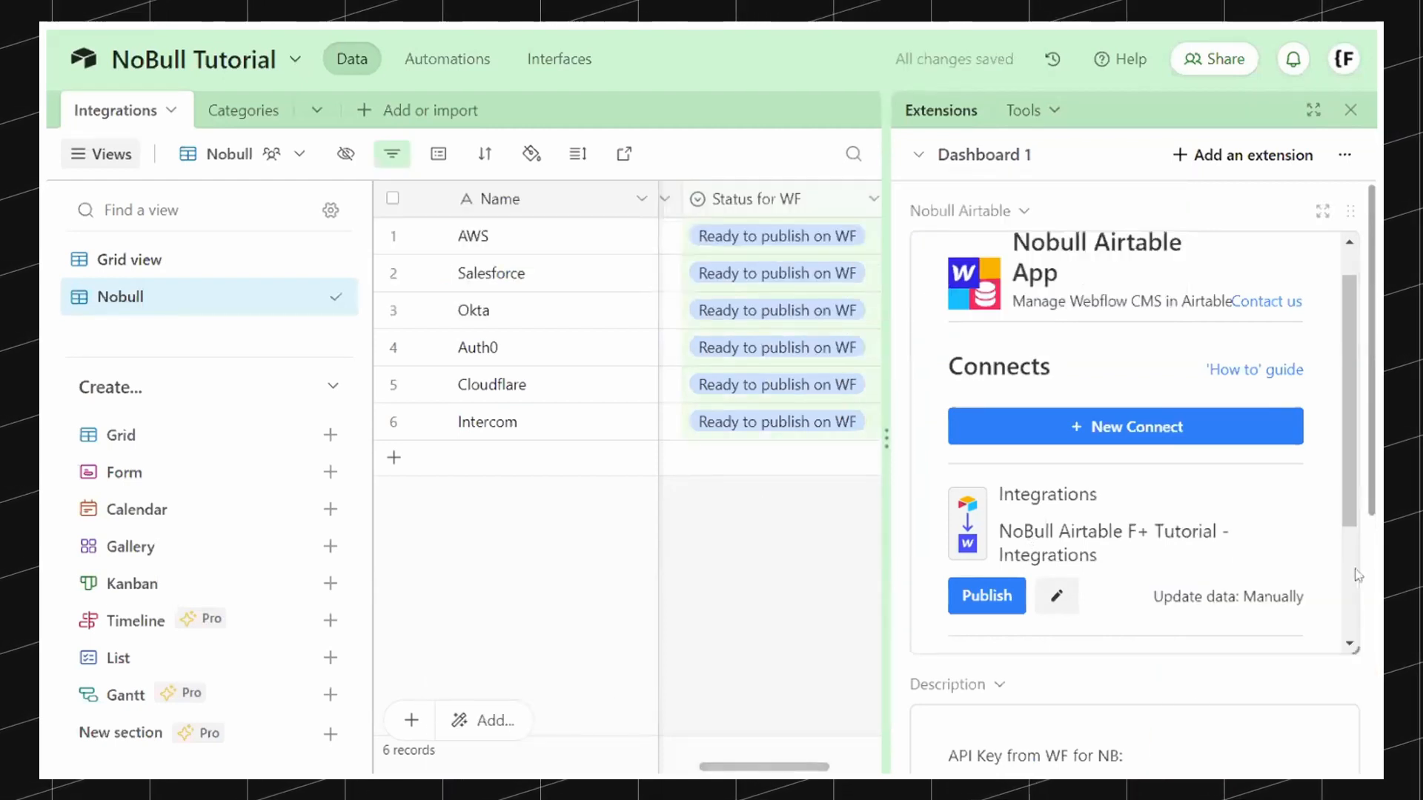
# Step: Edit the Integrations connect to use the Nobull view as its Airtable view, and save it without publishing
pyautogui.scroll(-3, 1172, 518)
pyautogui.click(1061, 416)
pyautogui.scroll(-3, 1101, 384)
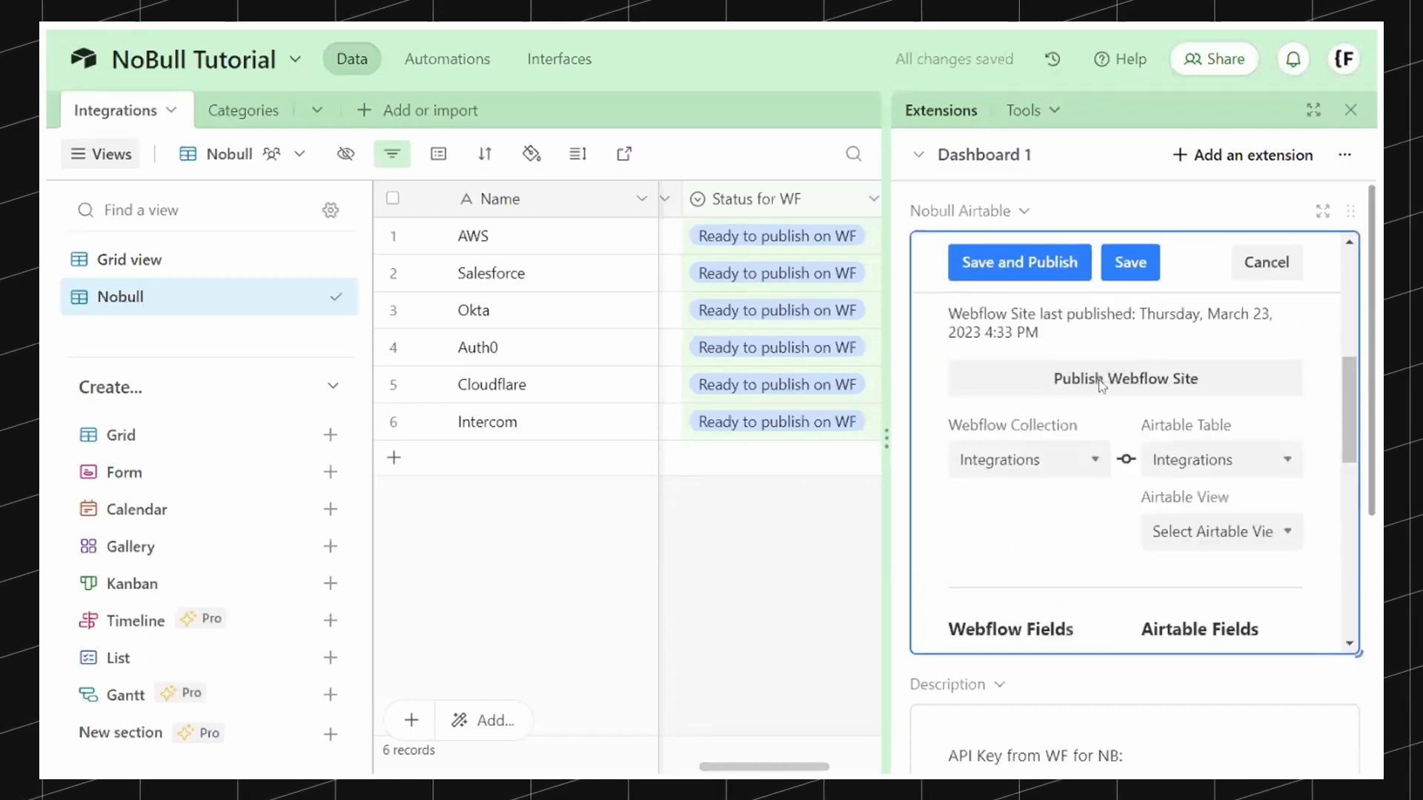
pyautogui.click(1217, 555)
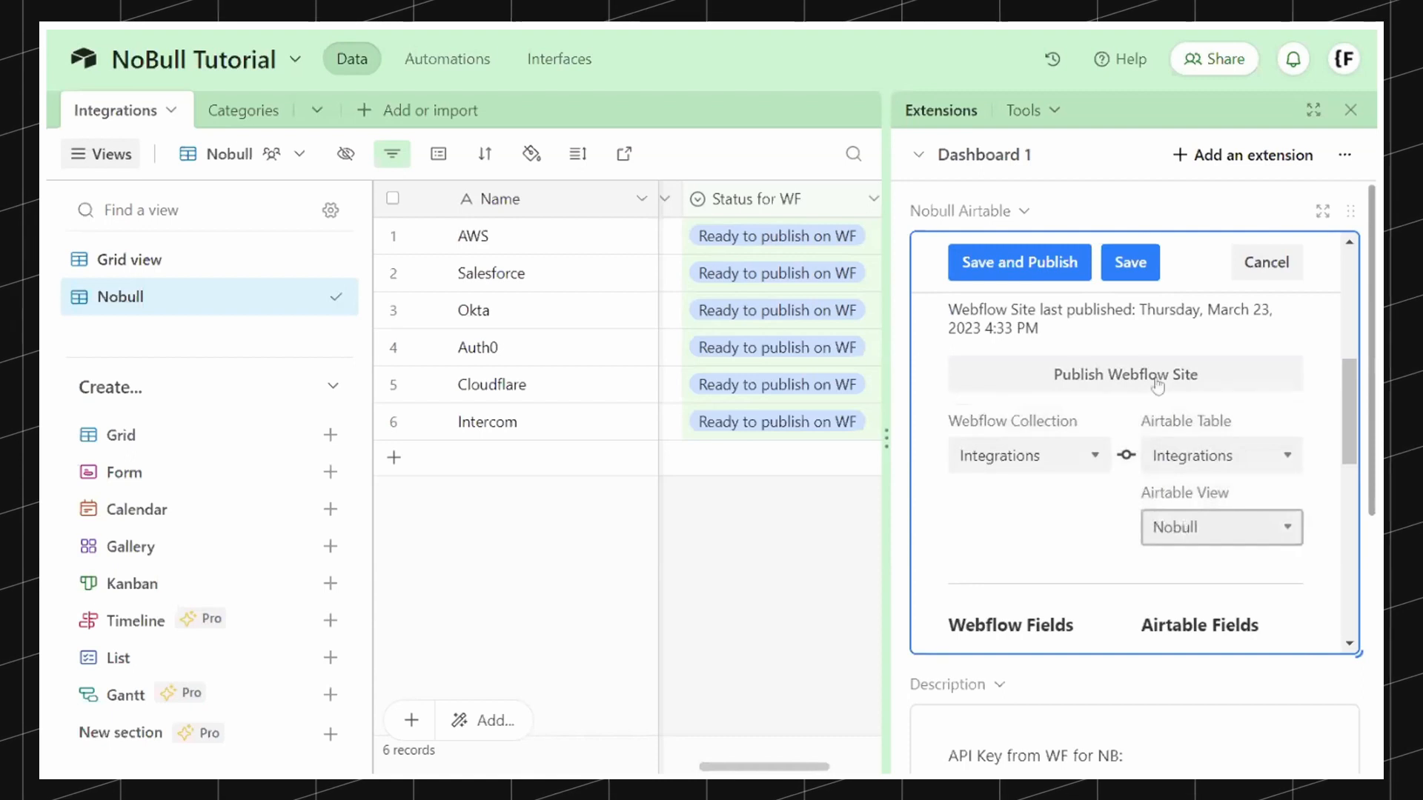
pyautogui.click(1130, 264)
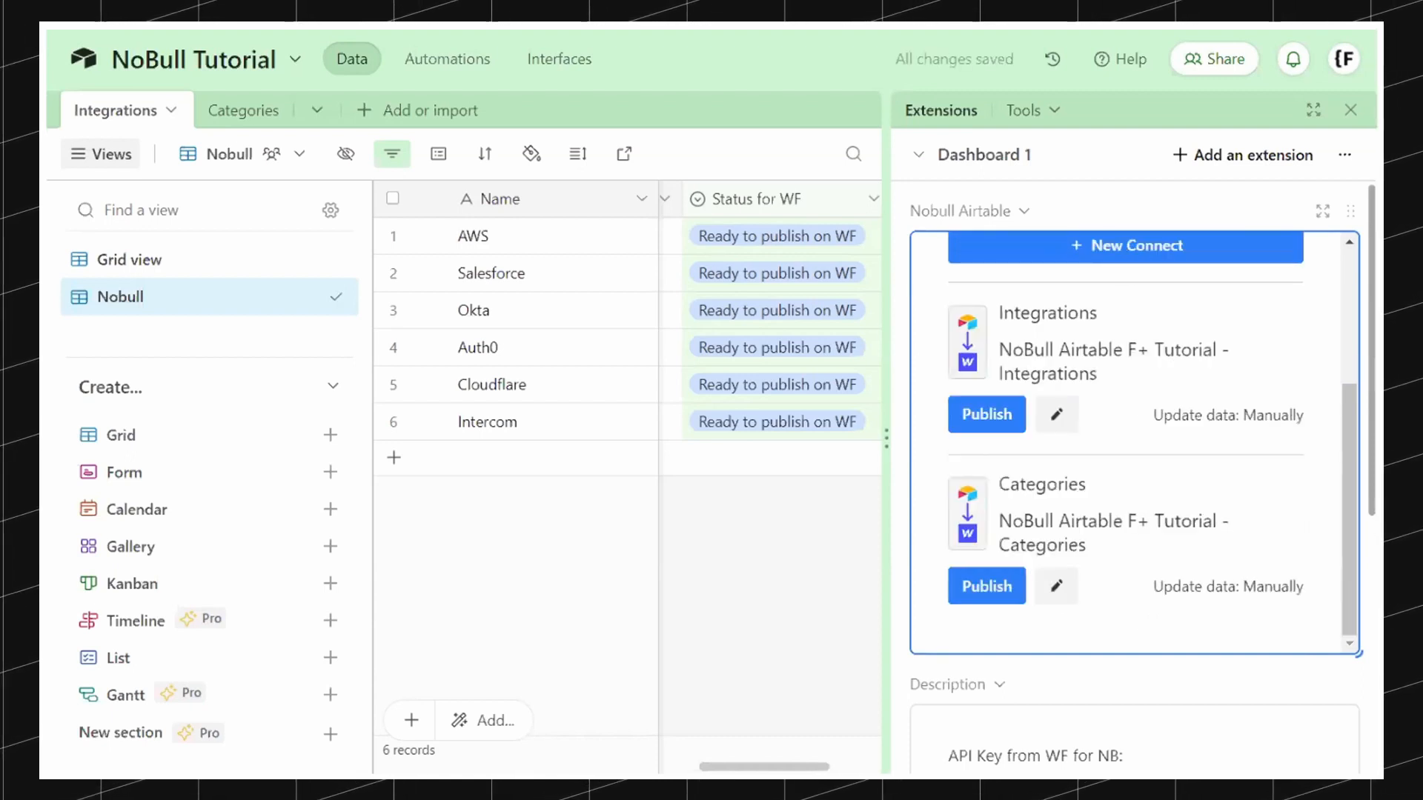
# Step: Set the Intercom record's Status for WF to "Review"
pyautogui.click(794, 419)
pyautogui.click(779, 427)
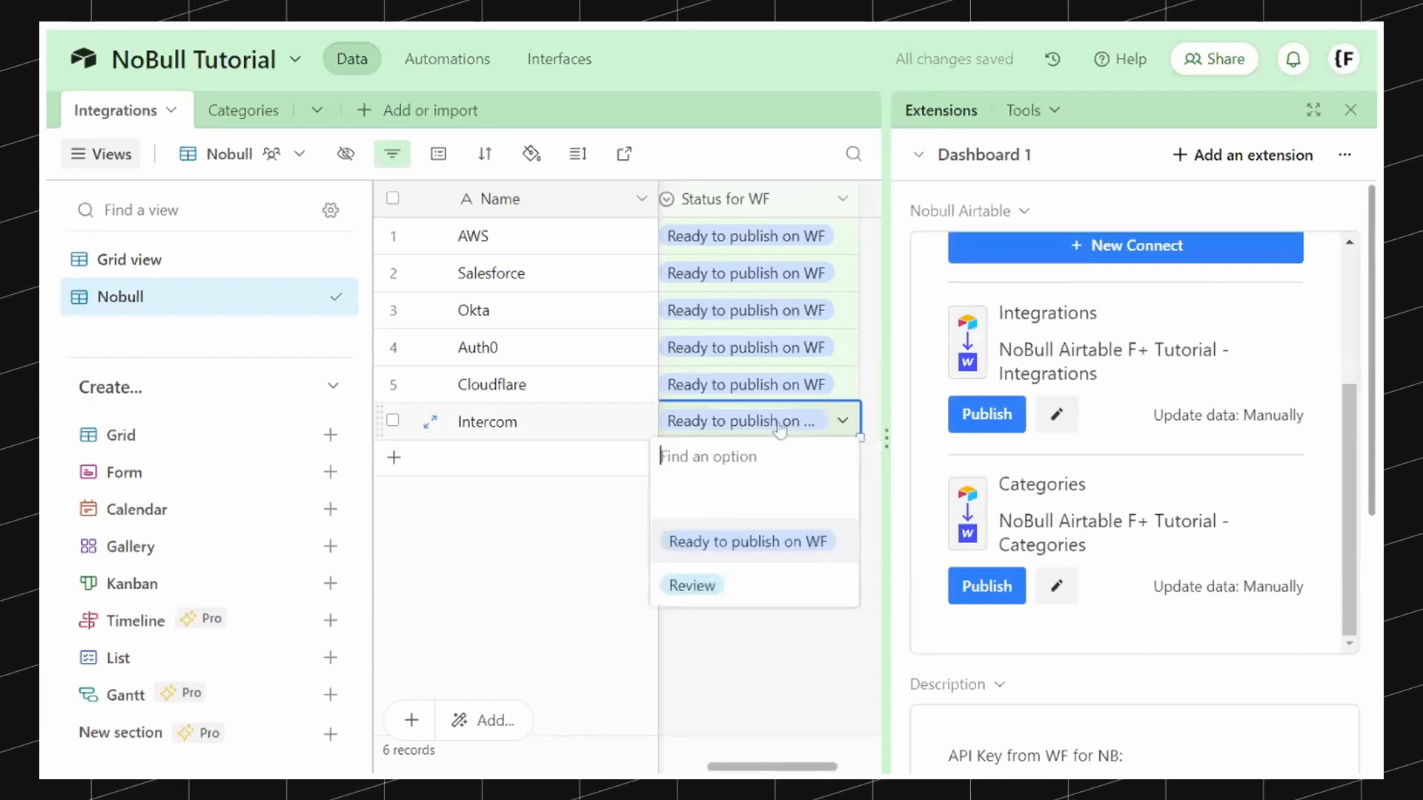
pyautogui.click(743, 584)
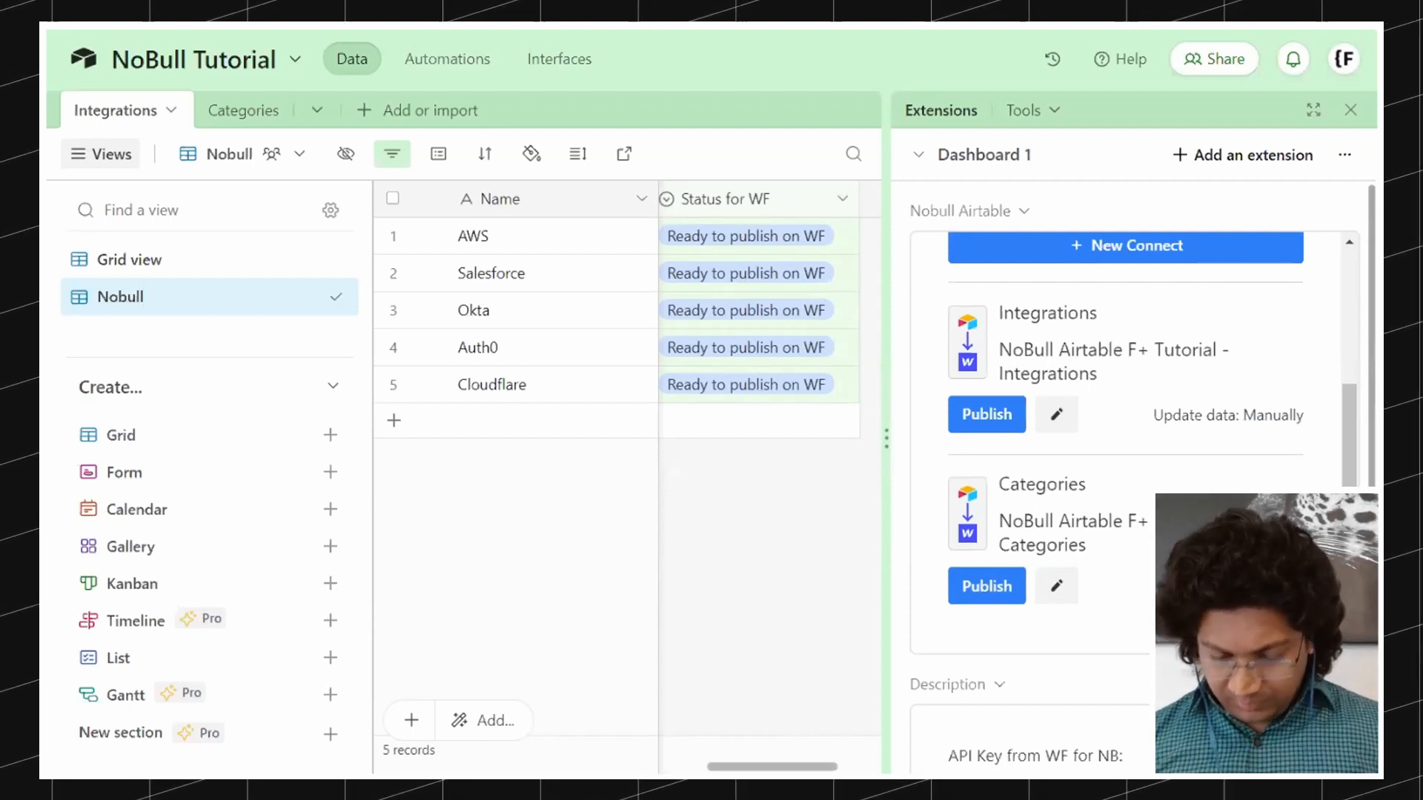
# Step: Switch to Emojipedia and copy the High Voltage emoji
pyautogui.hscroll(10, 791, 571)
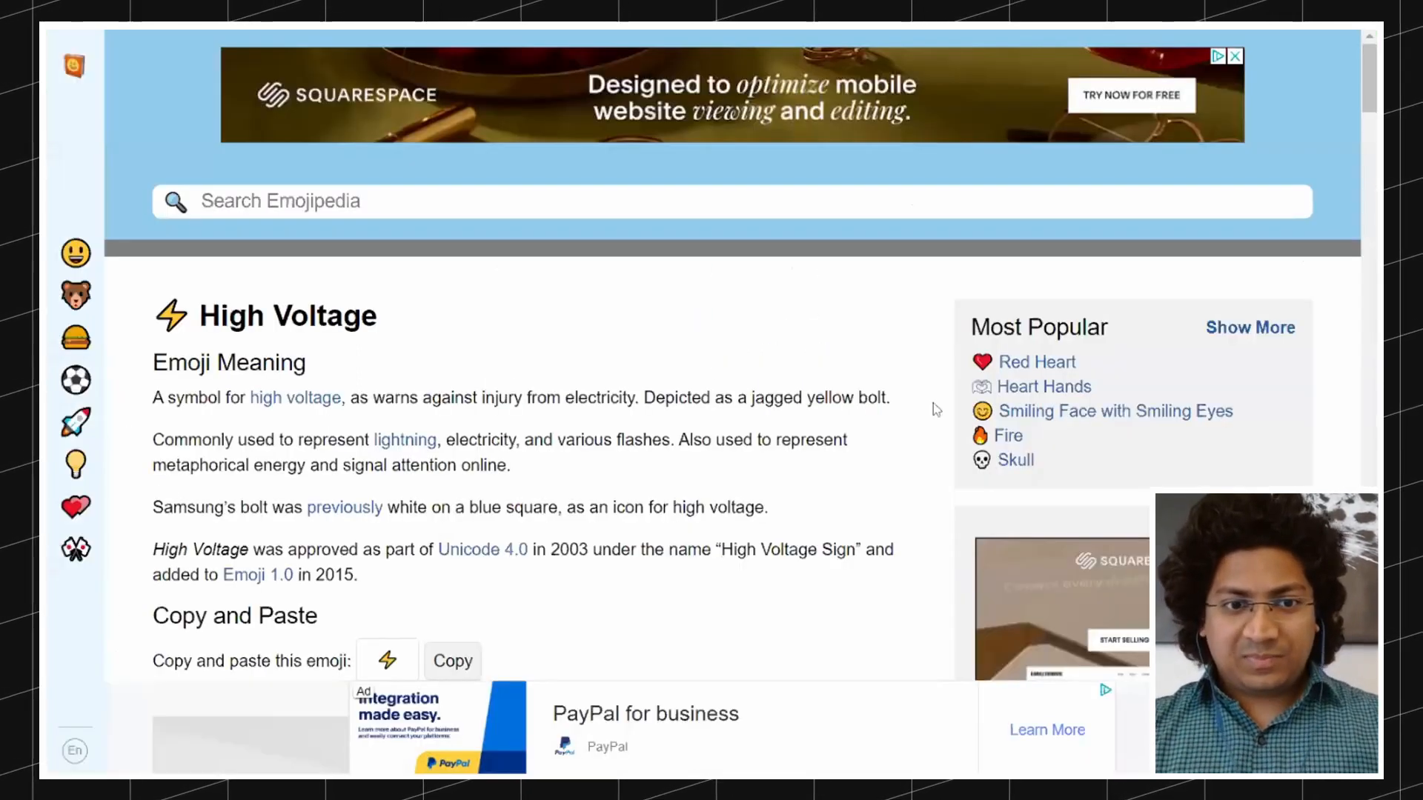
pyautogui.scroll(-3, 519, 371)
pyautogui.click(452, 451)
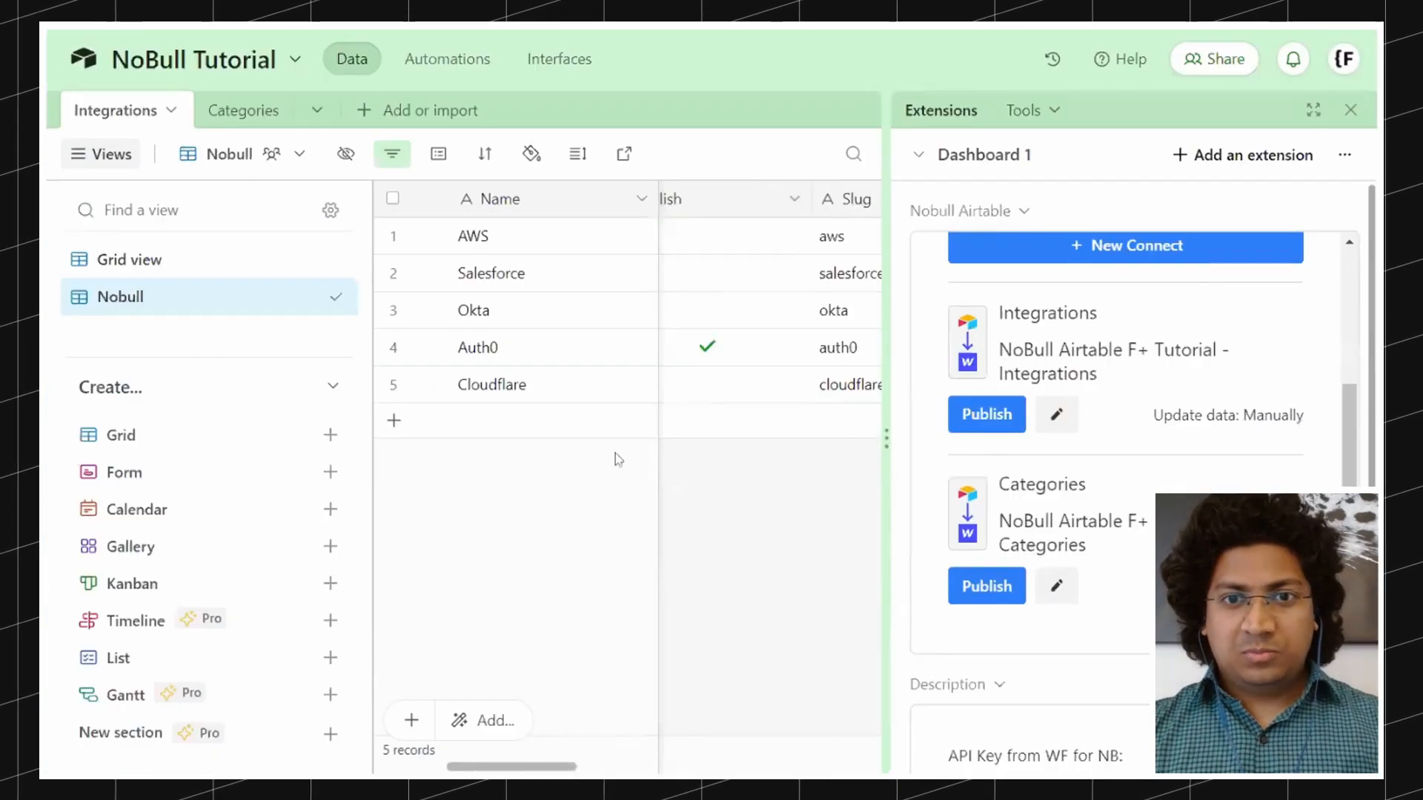
# Step: Return to Airtable and prefix the Status field's name with the ⚡ emoji, saving the field
pyautogui.hscroll(-10, 708, 448)
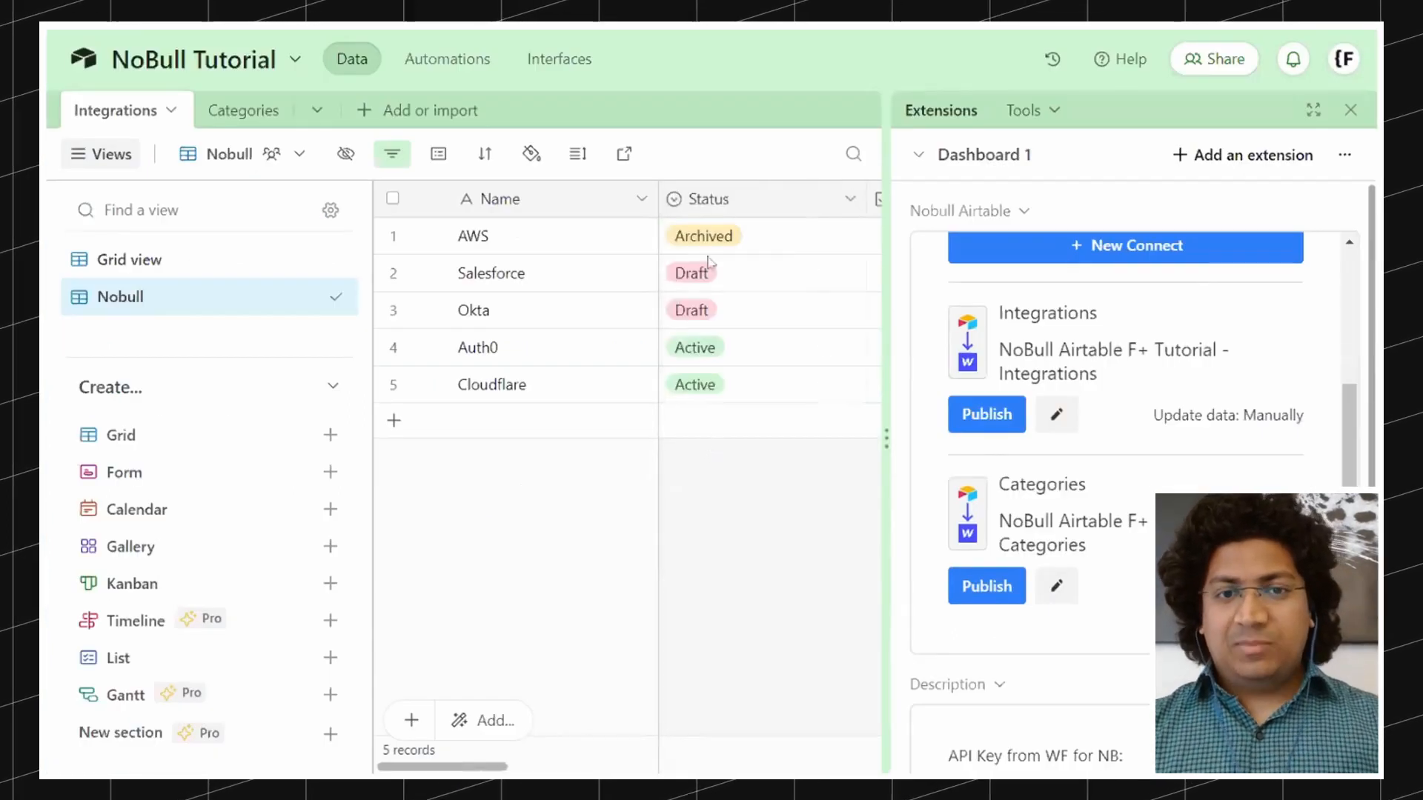
pyautogui.doubleClick(711, 209)
pyautogui.press('Home')
pyautogui.write('⚡')
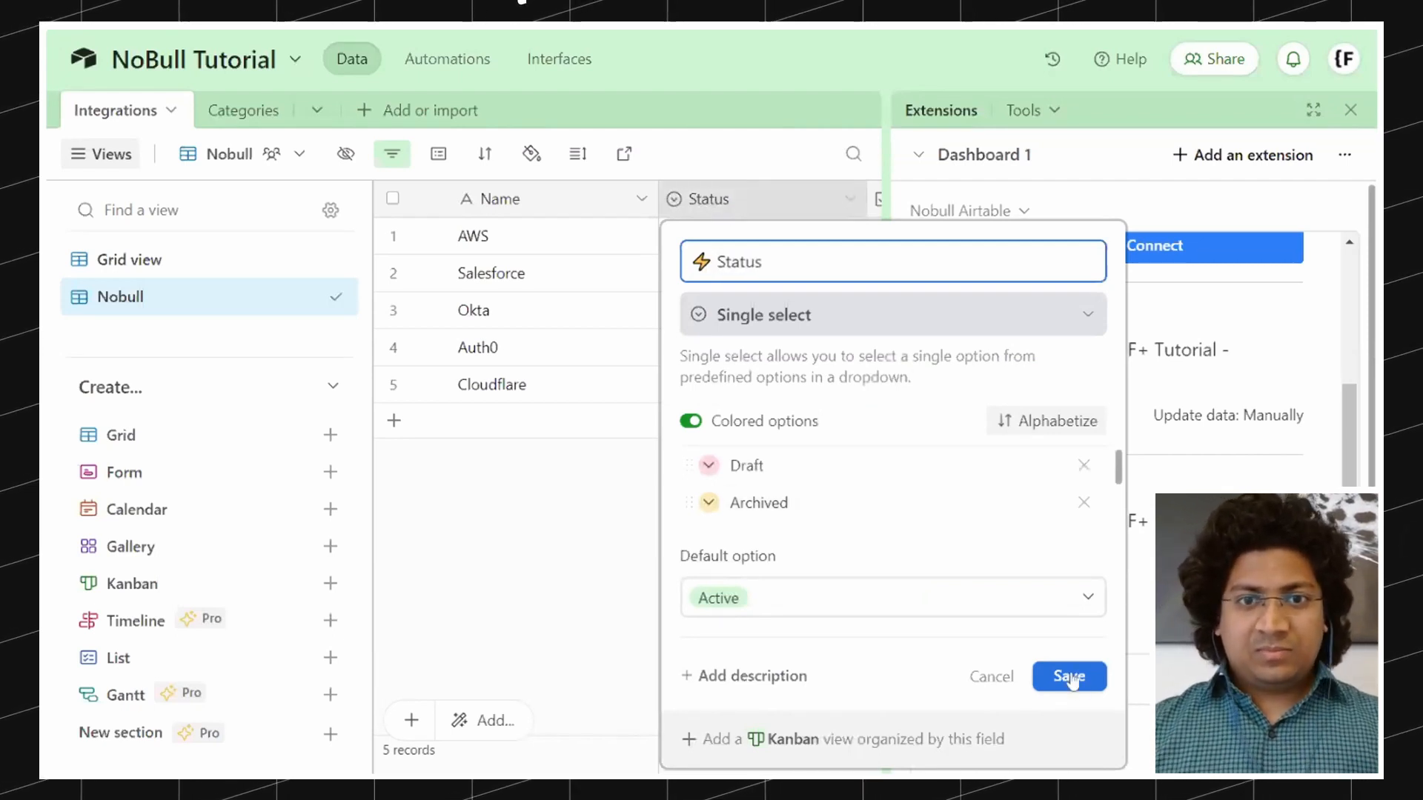
pyautogui.click(1072, 679)
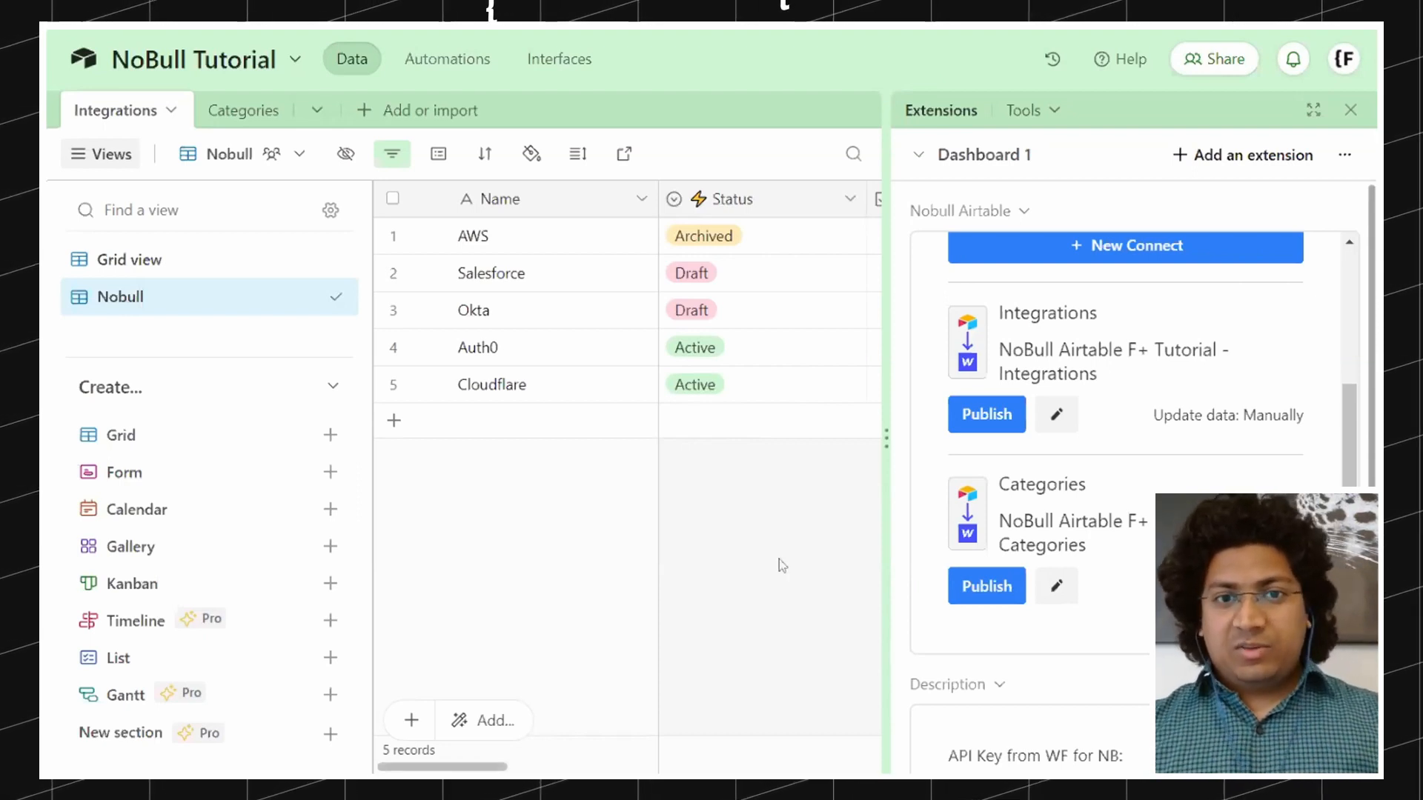
# Step: Prefix the Publish checkbox field's name with the ⚡ emoji and save the field
pyautogui.hscroll(3, 779, 558)
pyautogui.doubleClick(728, 210)
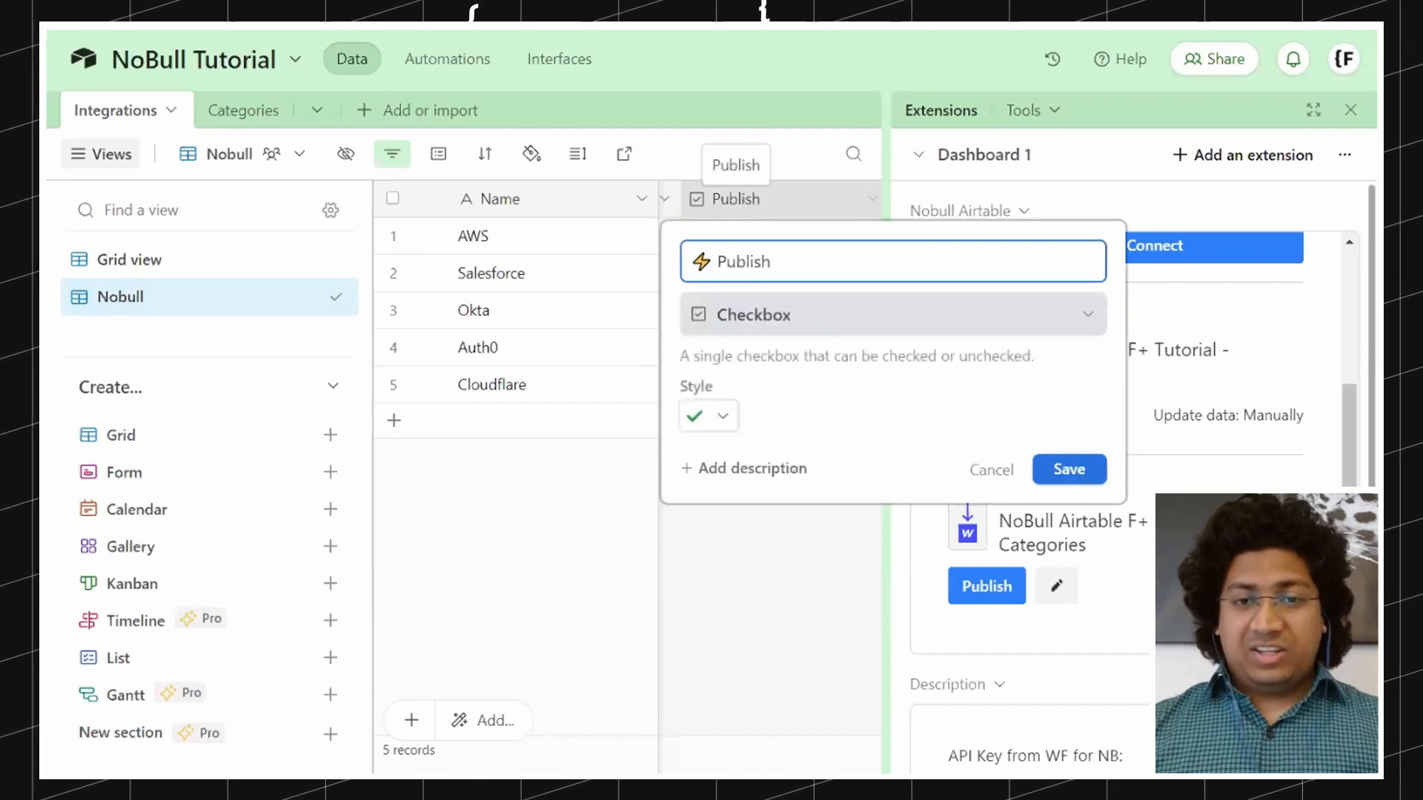
pyautogui.click(1068, 470)
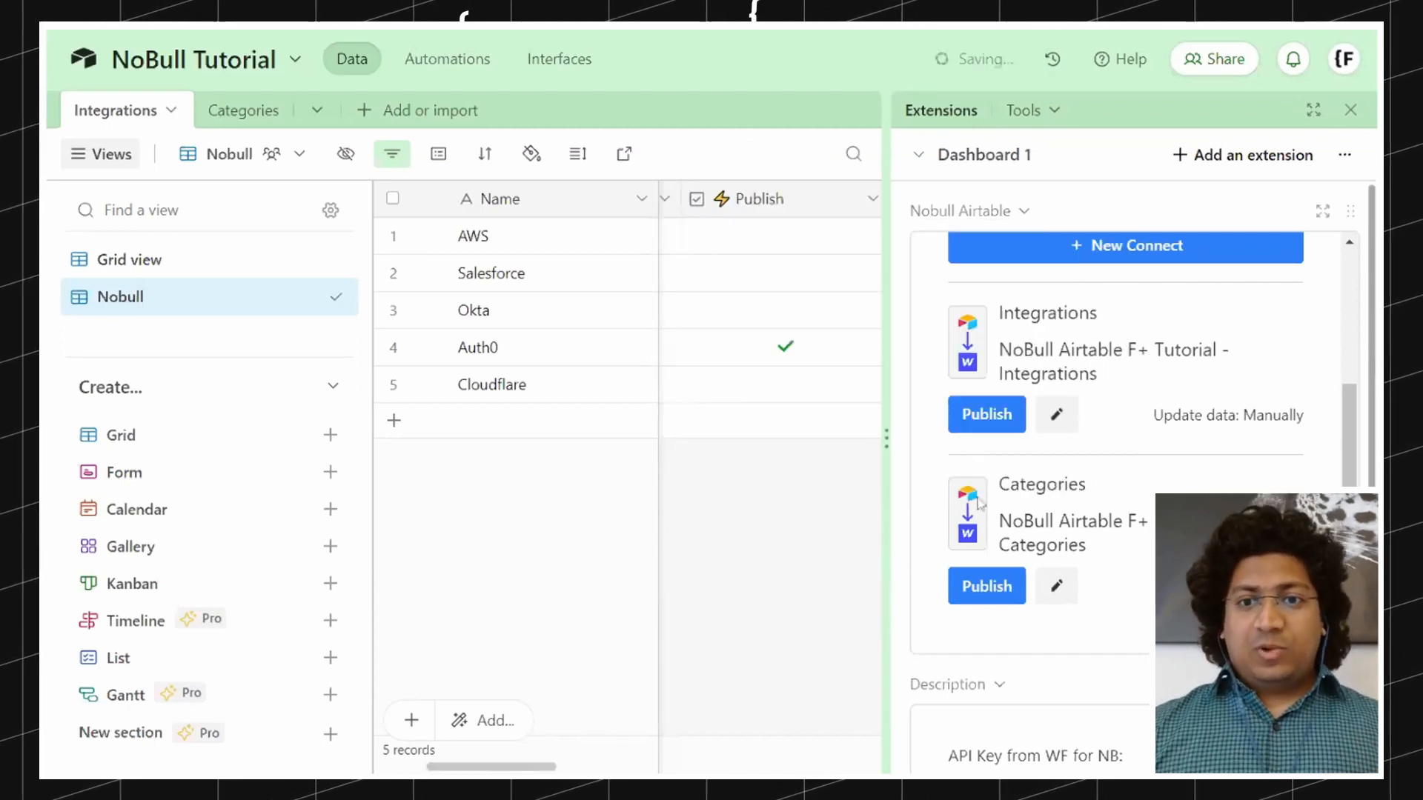
# Step: Review the view and field mappings of the Integrations connect, leaving it without saving
pyautogui.click(1056, 414)
pyautogui.scroll(-3, 1111, 412)
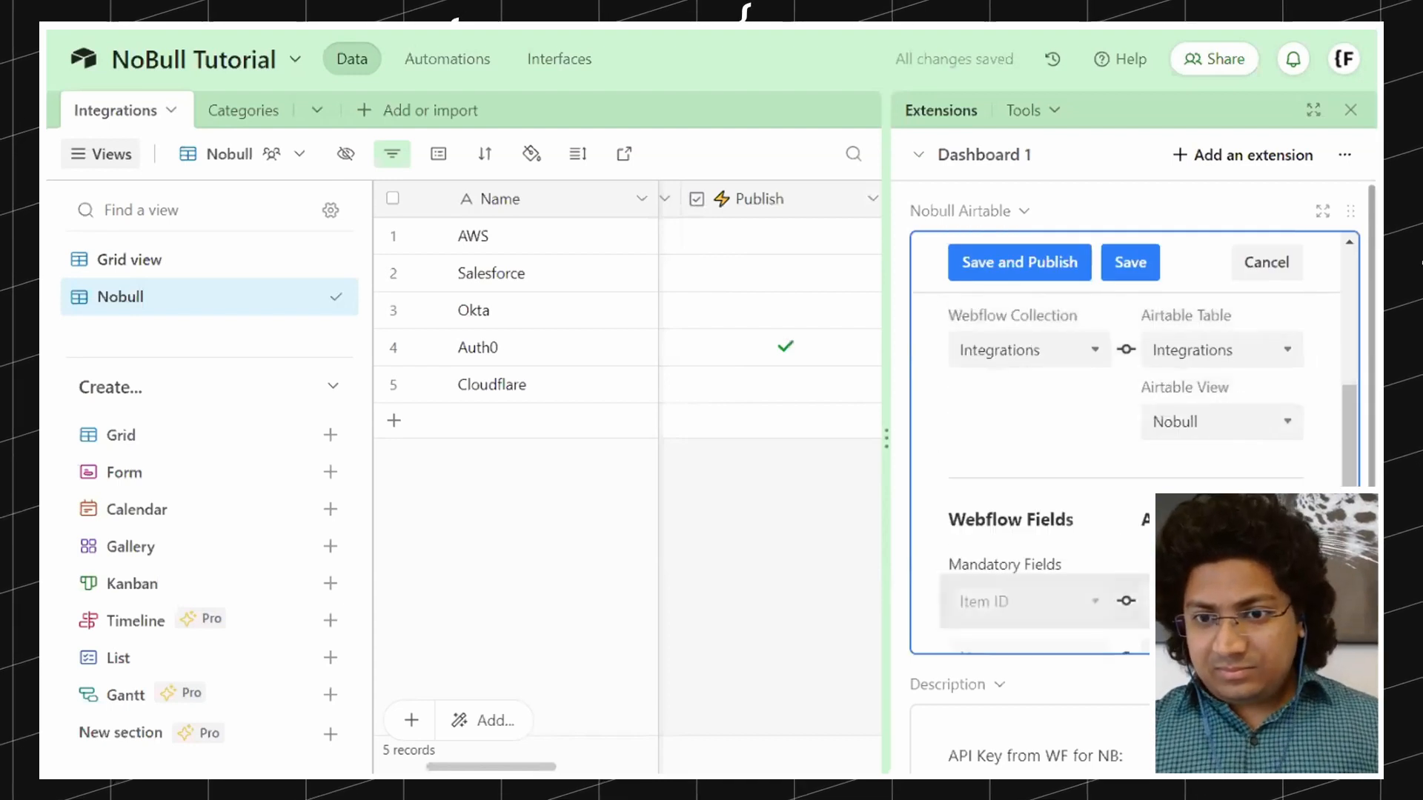
pyautogui.scroll(-5, 1126, 445)
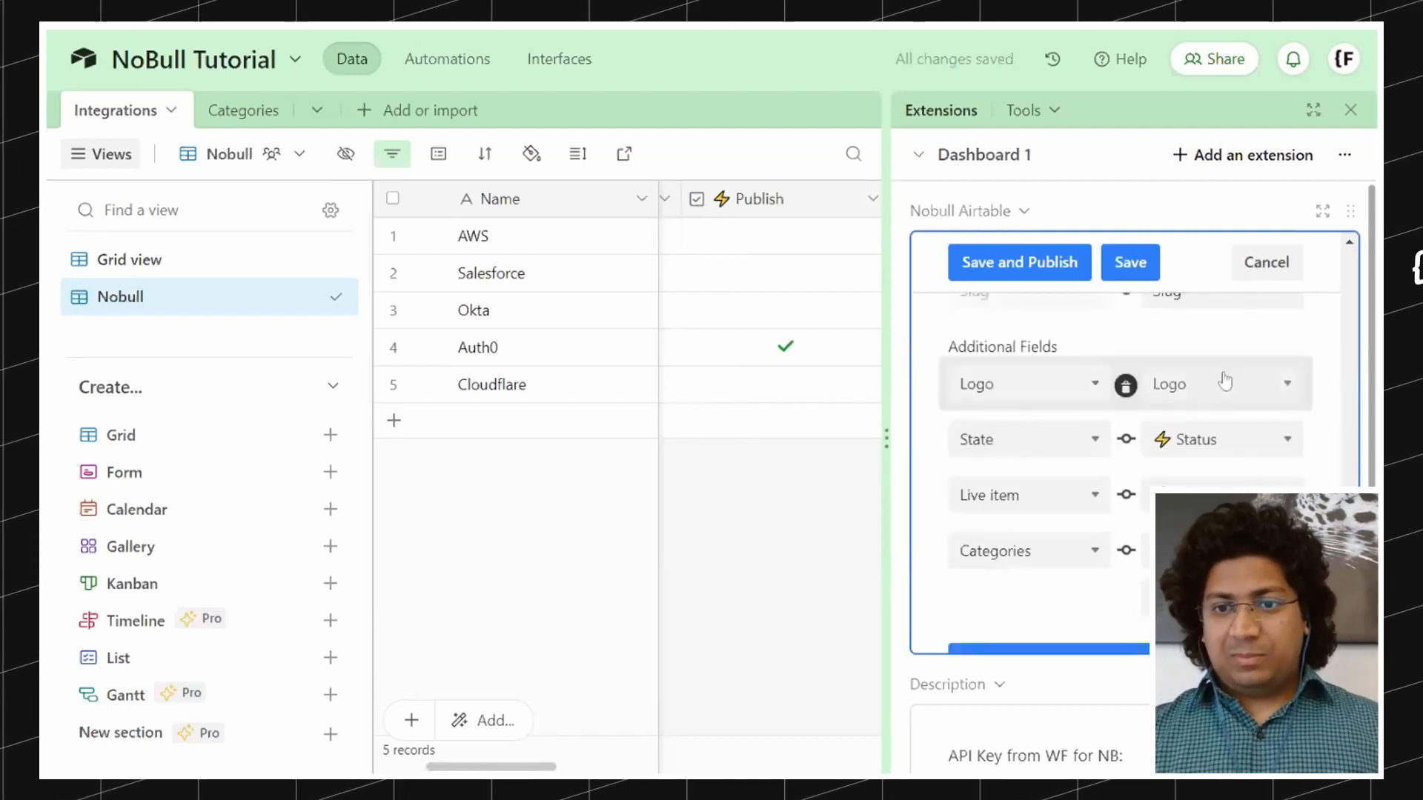
pyautogui.click(1269, 263)
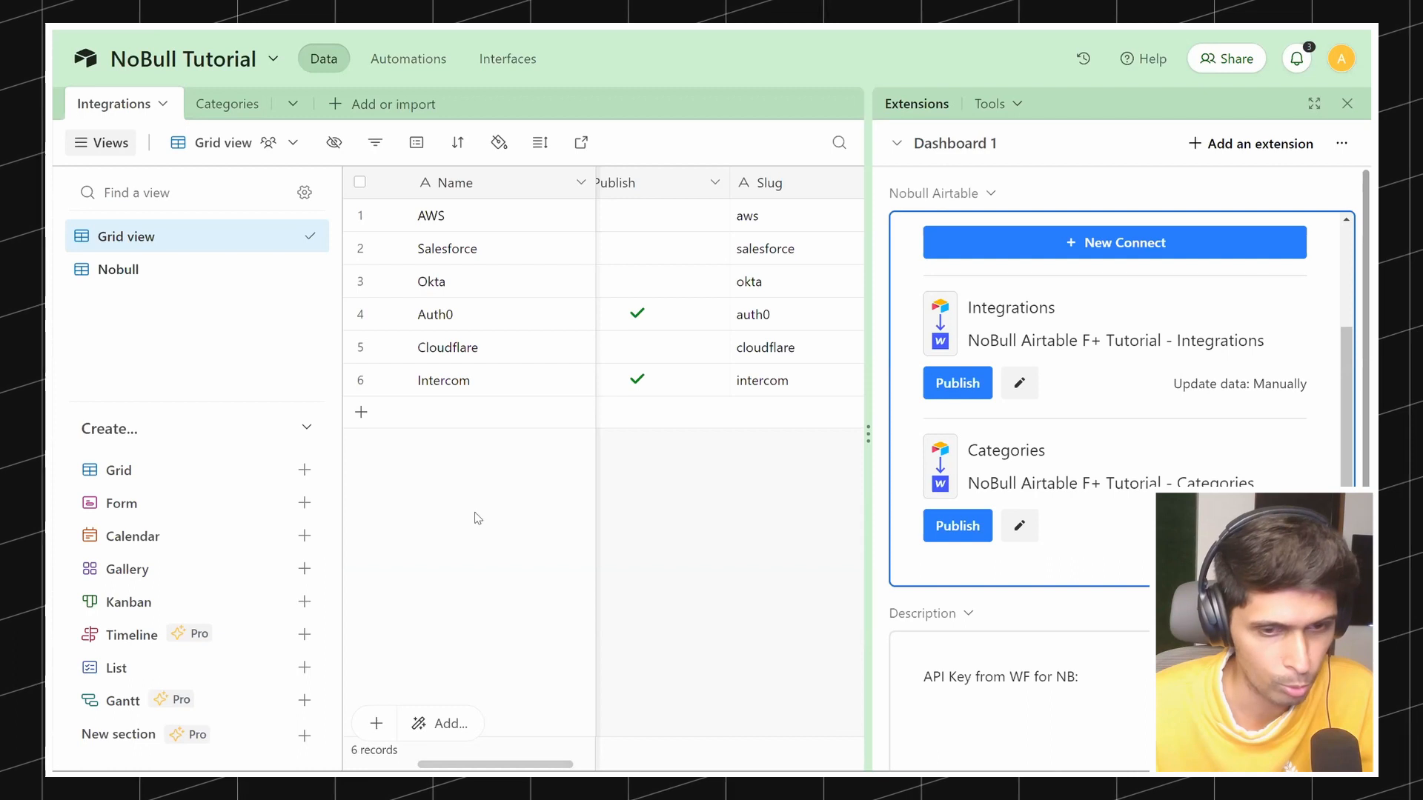
# Step: Examine the Slug, Item ID, Categories and Status for WF values of the records in the Integrations Grid view
pyautogui.hotkey('alt', 'Tab')
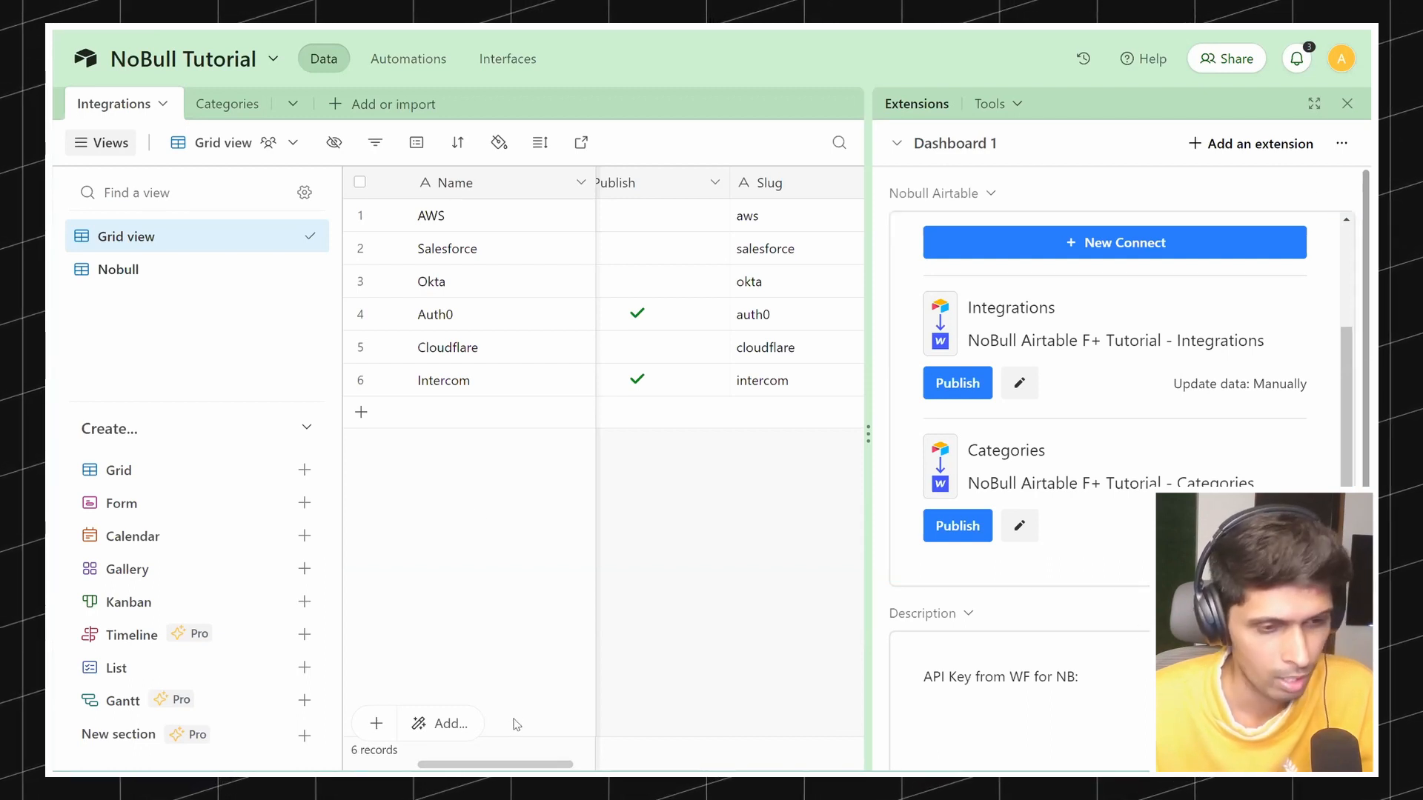
pyautogui.hscroll(10, 767, 739)
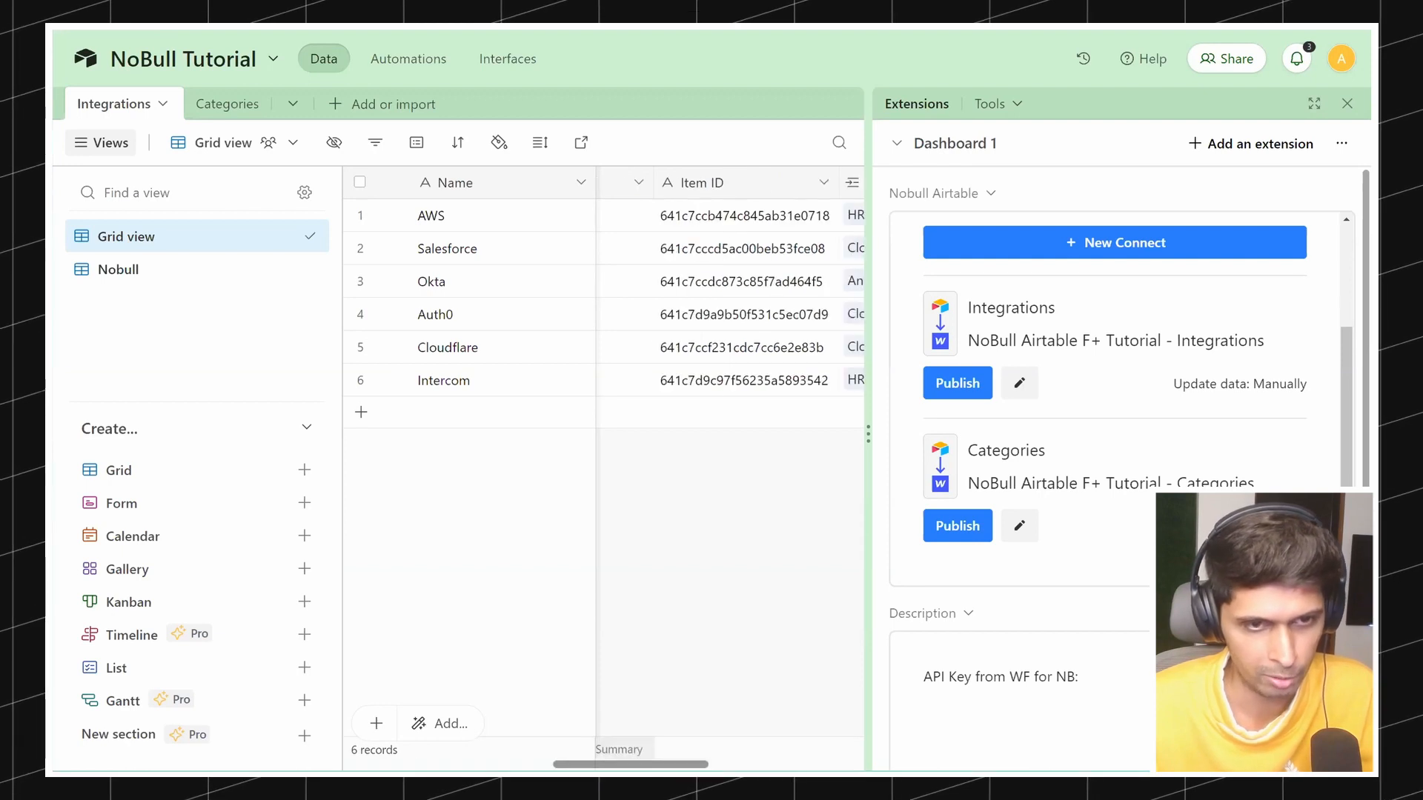
pyautogui.hscroll(2, 769, 745)
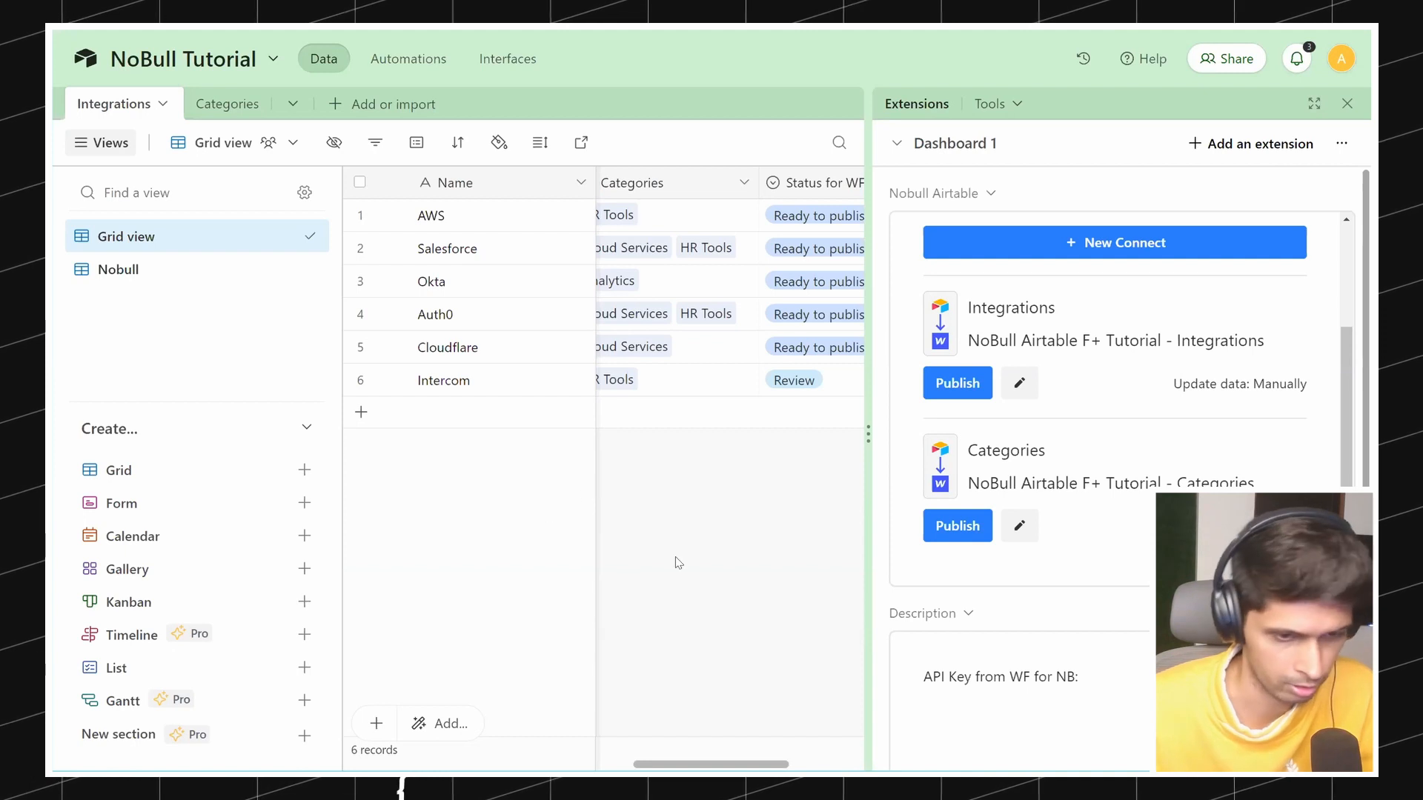
pyautogui.moveTo(704, 764); pyautogui.dragTo(616, 764)
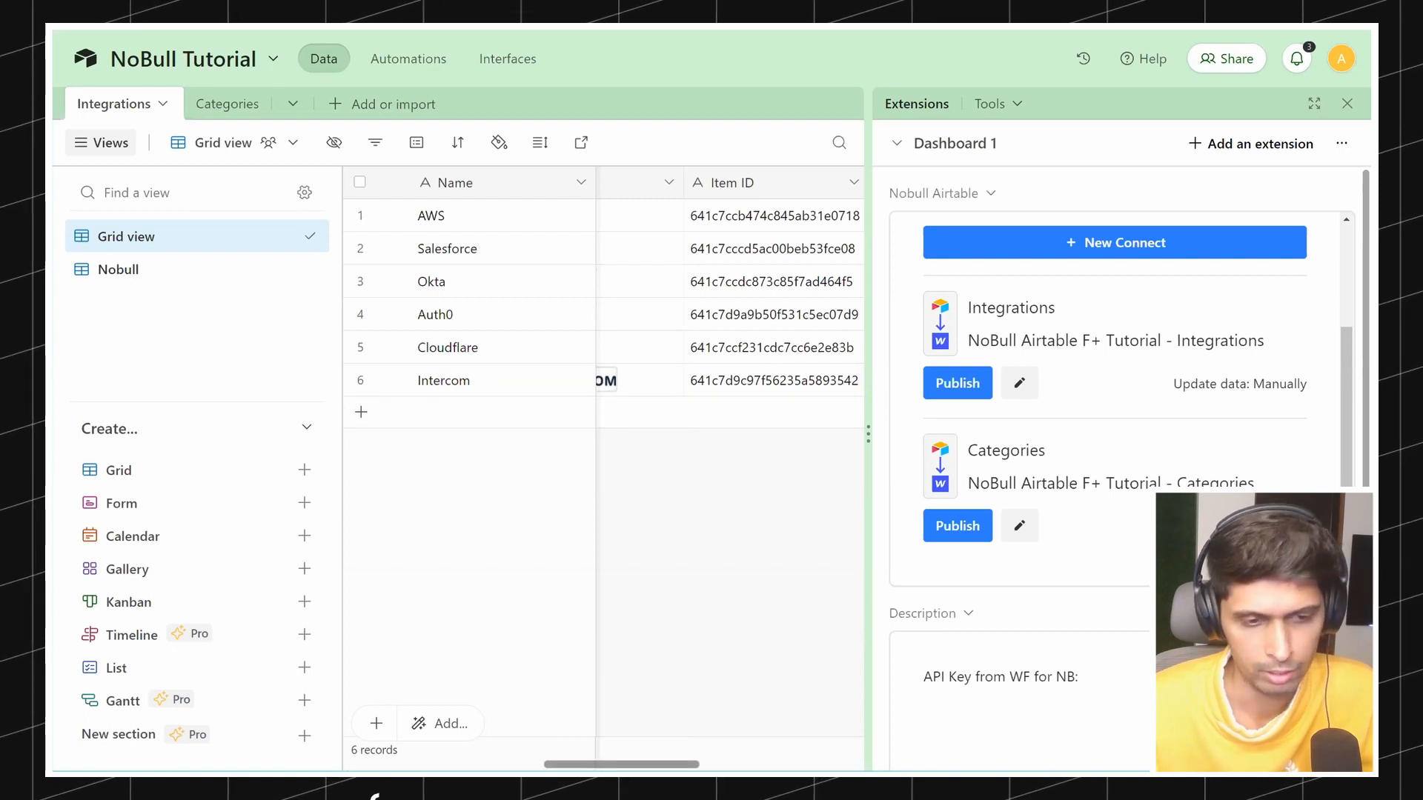
pyautogui.hscroll(-5, 656, 174)
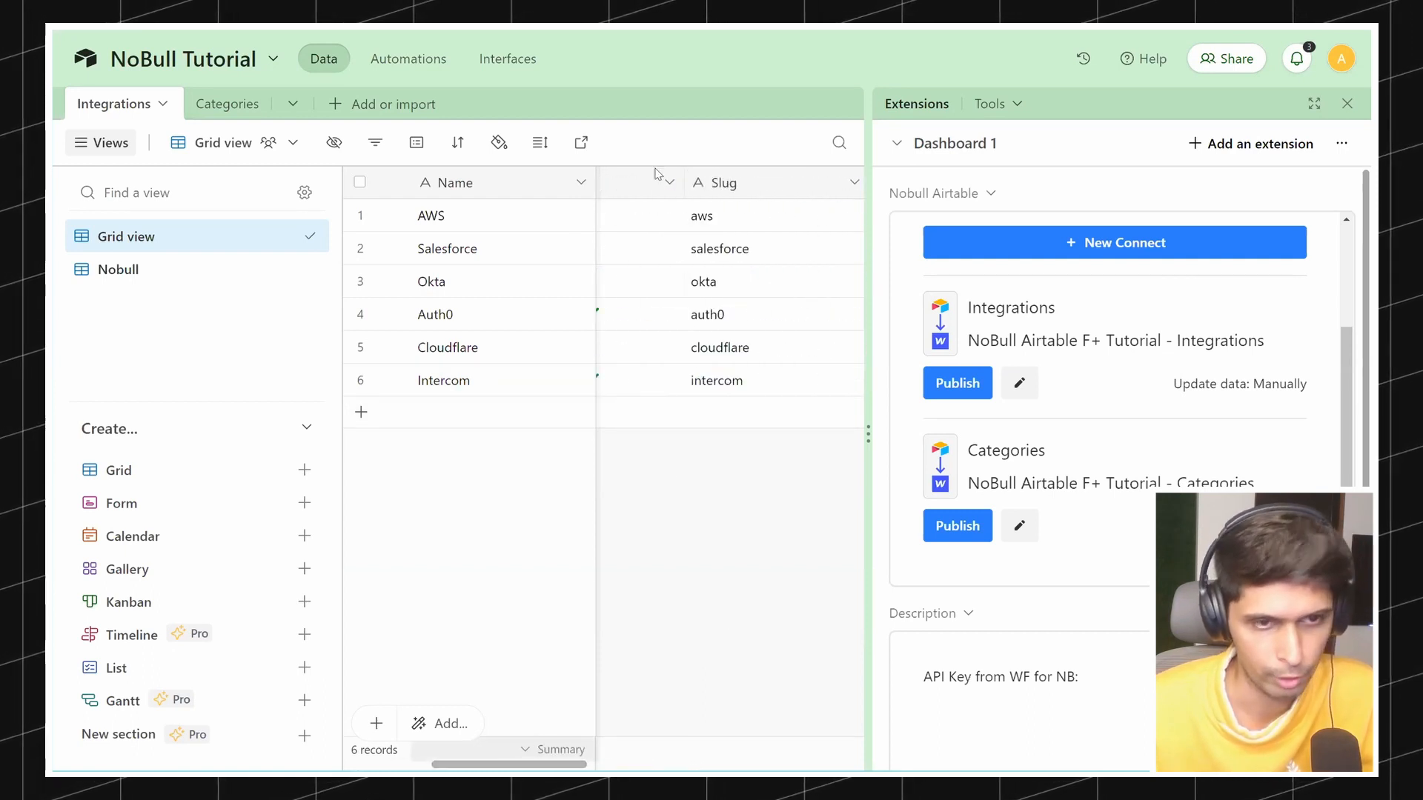
pyautogui.doubleClick(740, 282)
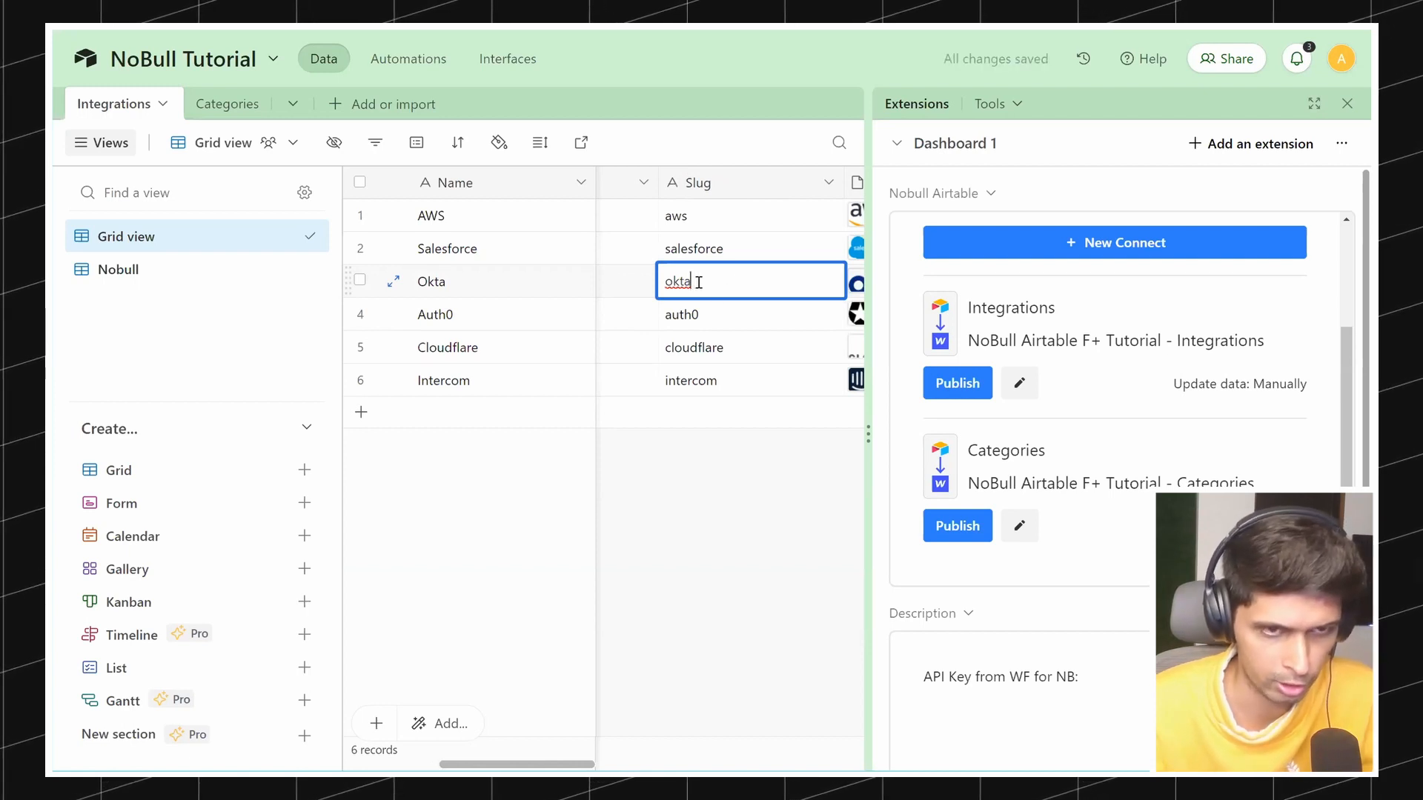
pyautogui.click(702, 318)
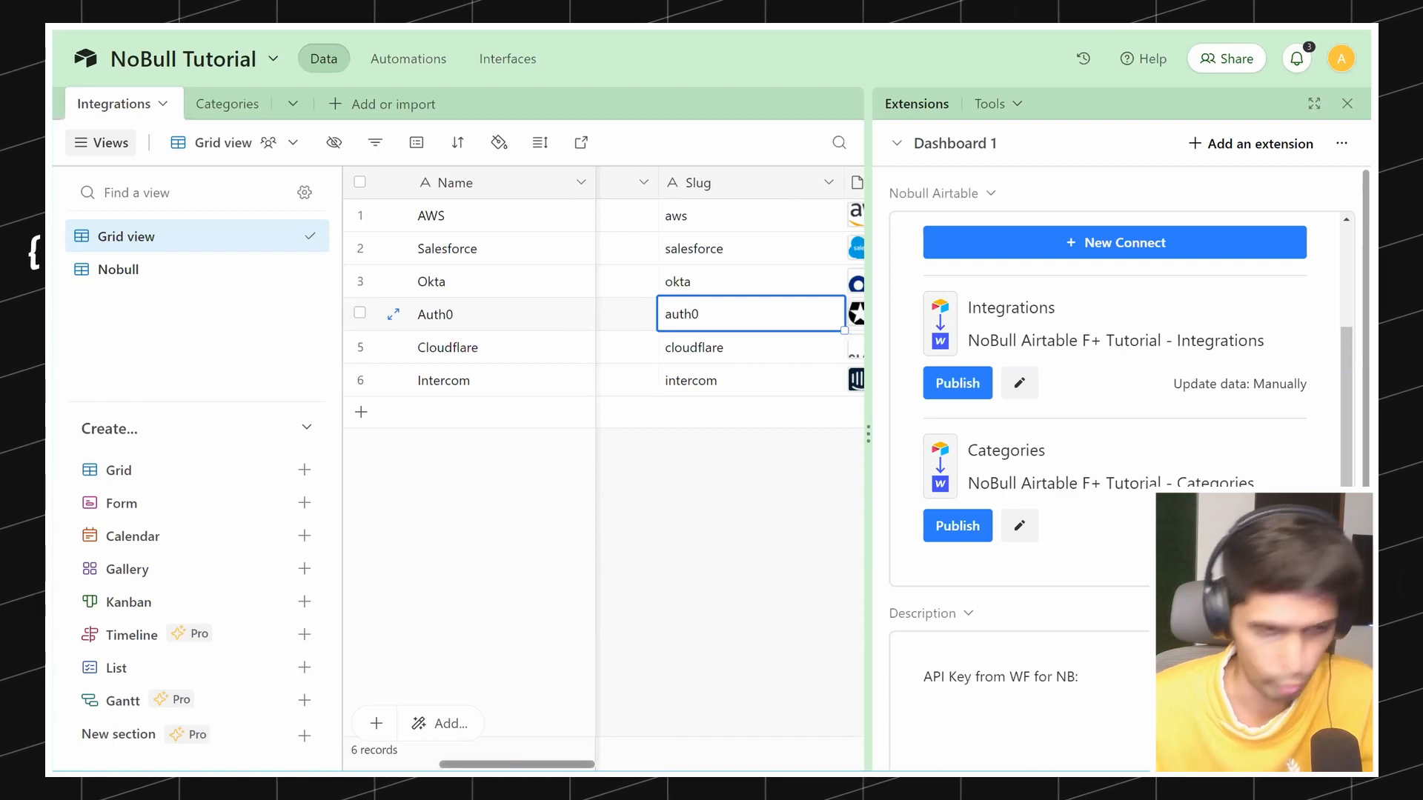
pyautogui.hscroll(1, 702, 317)
pyautogui.hscroll(5, 708, 740)
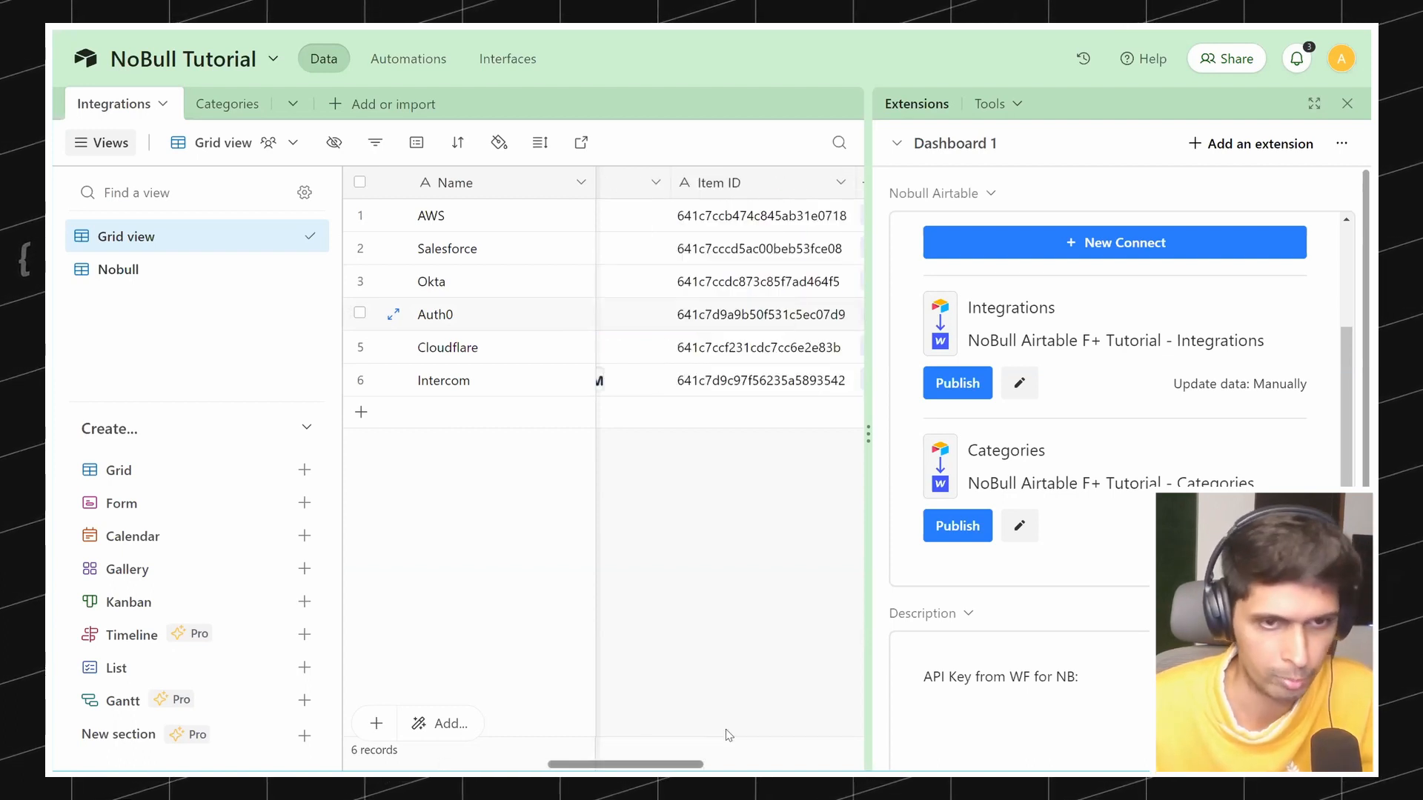
pyautogui.hscroll(-1, 709, 739)
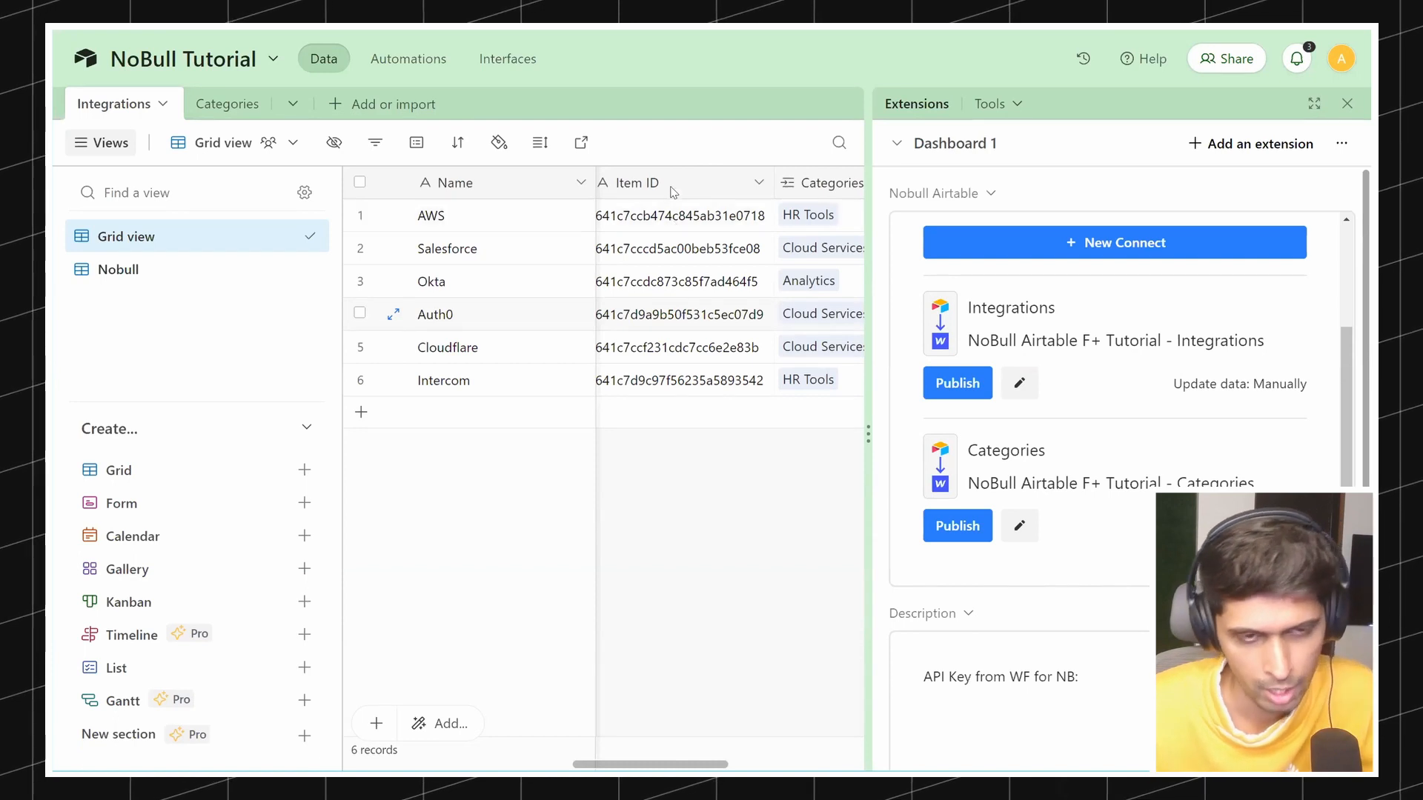
# Step: Clear the Item ID values of all records from AWS through Intercom
pyautogui.click(646, 223)
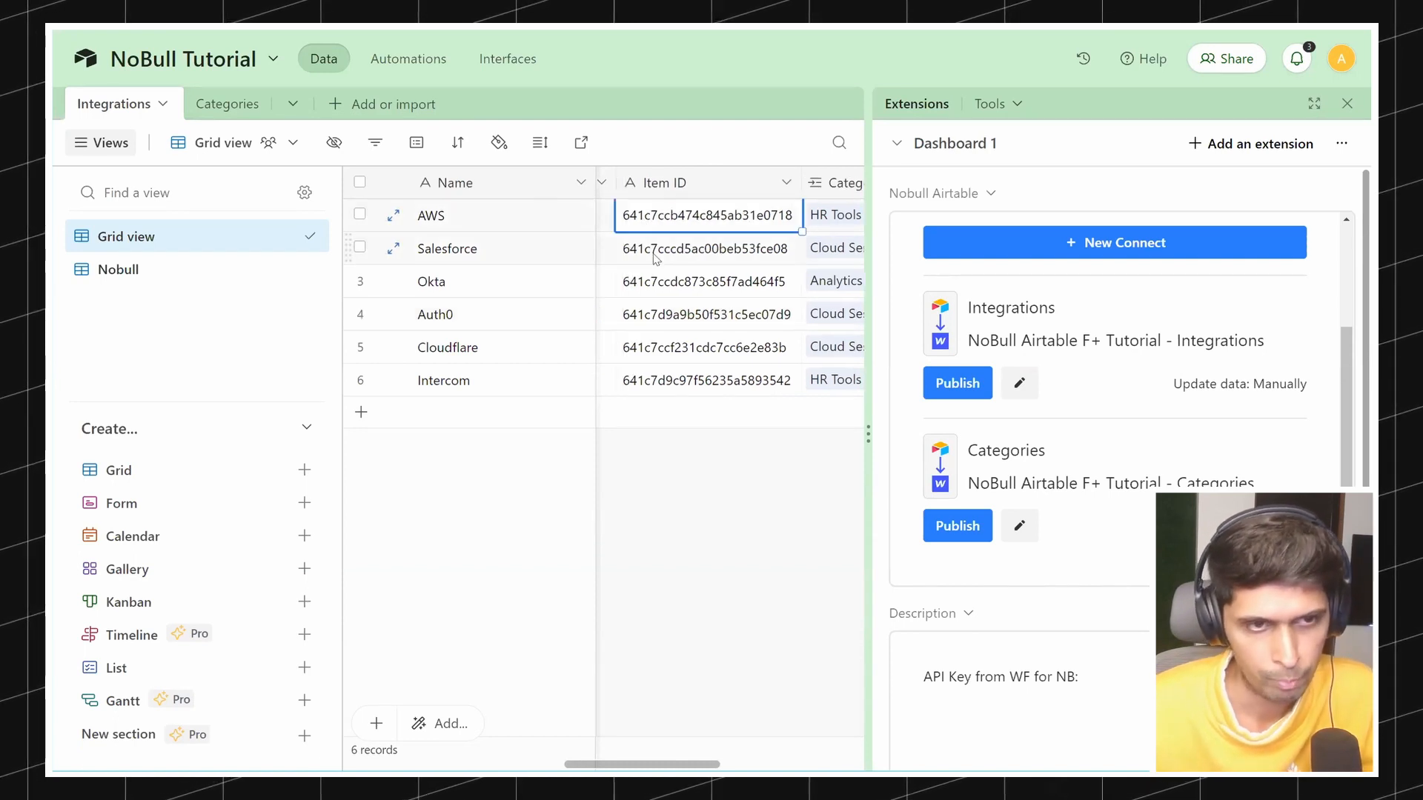
pyautogui.keyDown('shift'); pyautogui.click(678, 379); pyautogui.keyUp('shift')
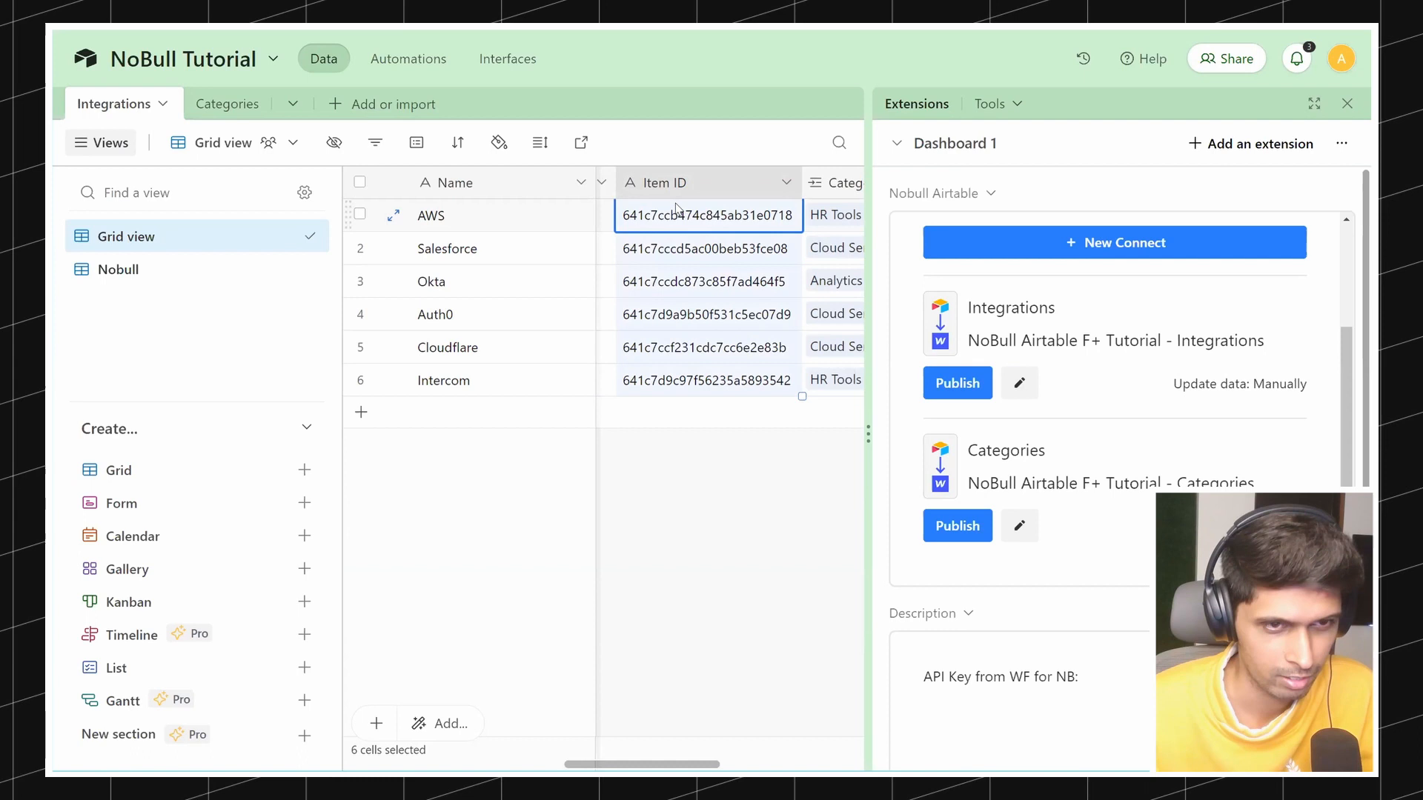
pyautogui.press('Delete')
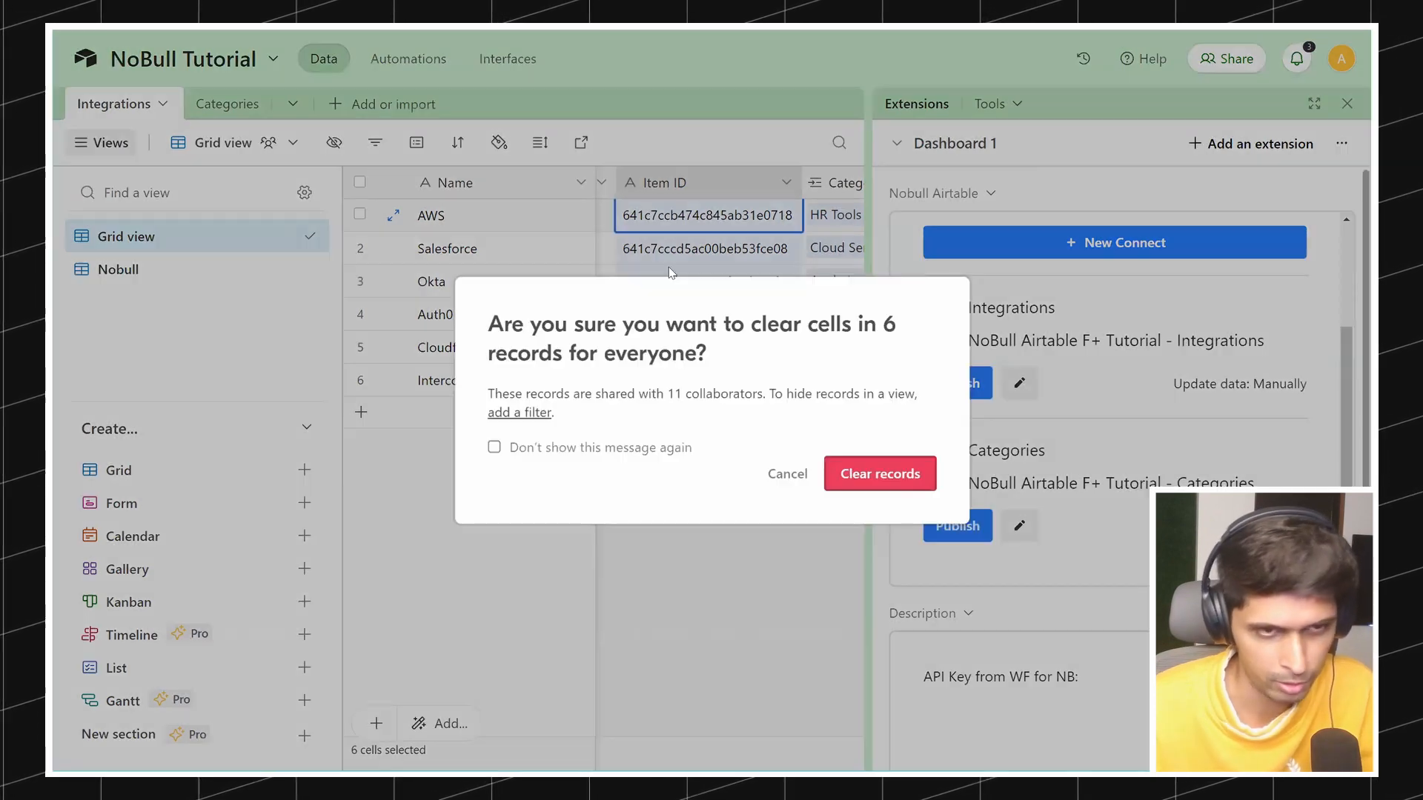
pyautogui.click(838, 475)
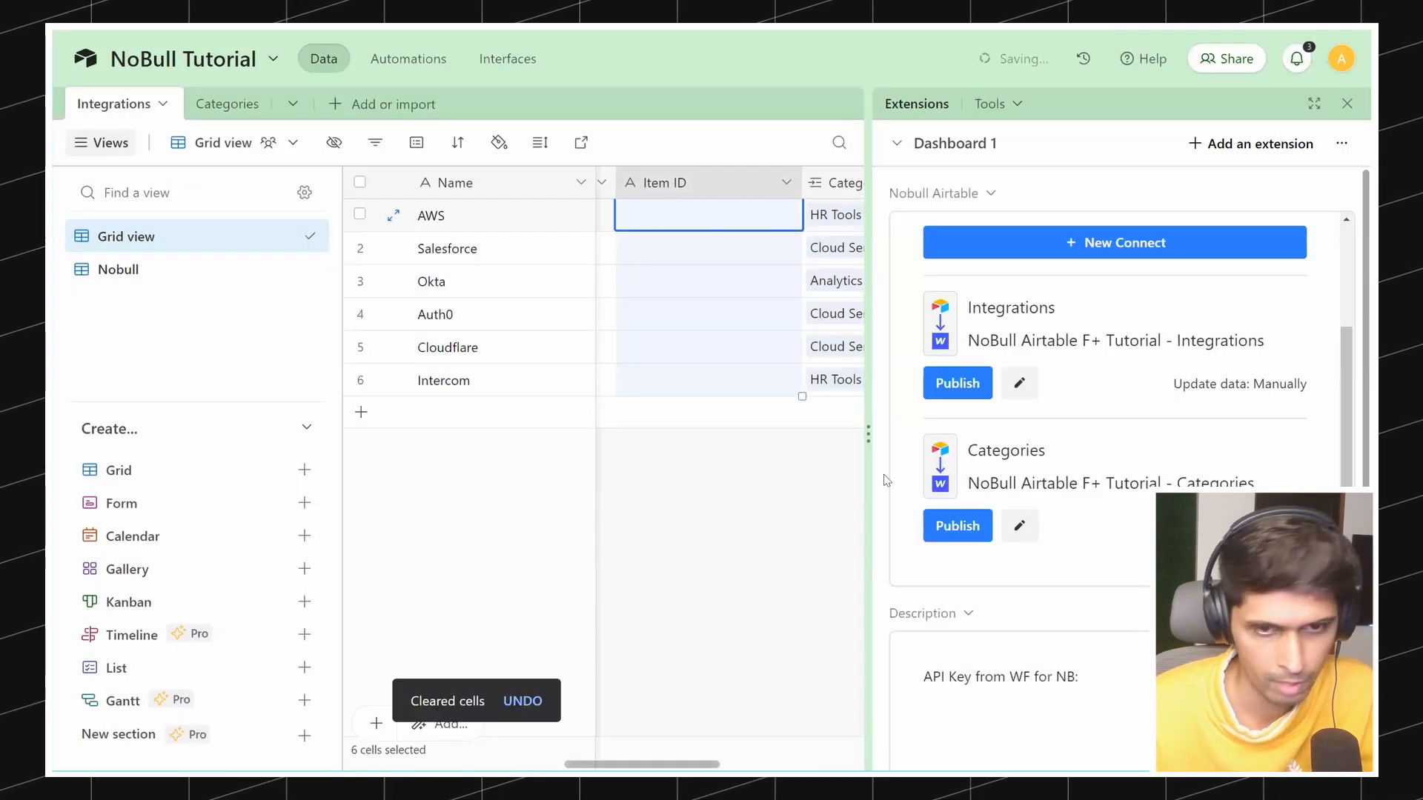
# Step: Publish the Integrations connect to Webflow, and check the sync report and the Okta and Intercom Item ID cells
pyautogui.click(945, 384)
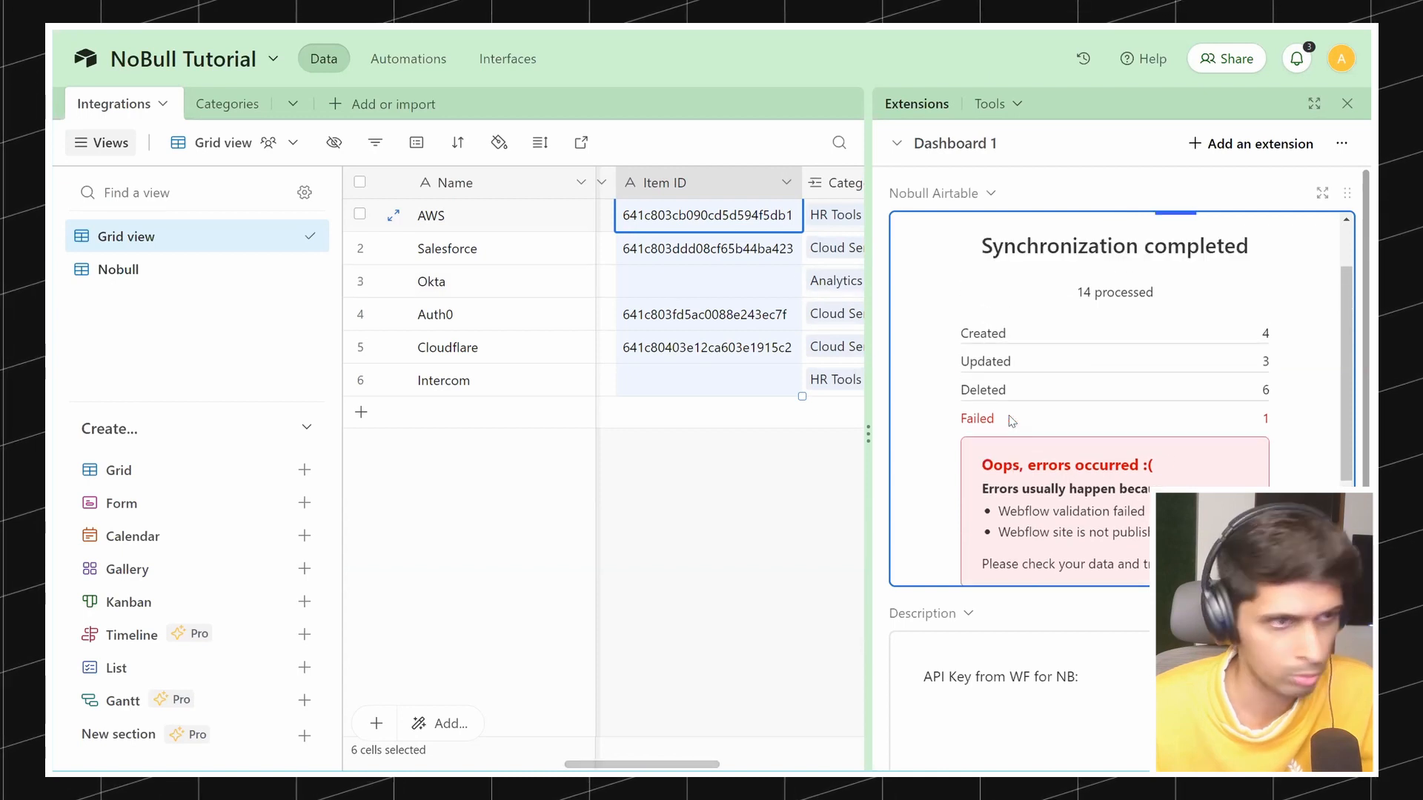
pyautogui.scroll(-1, 1005, 403)
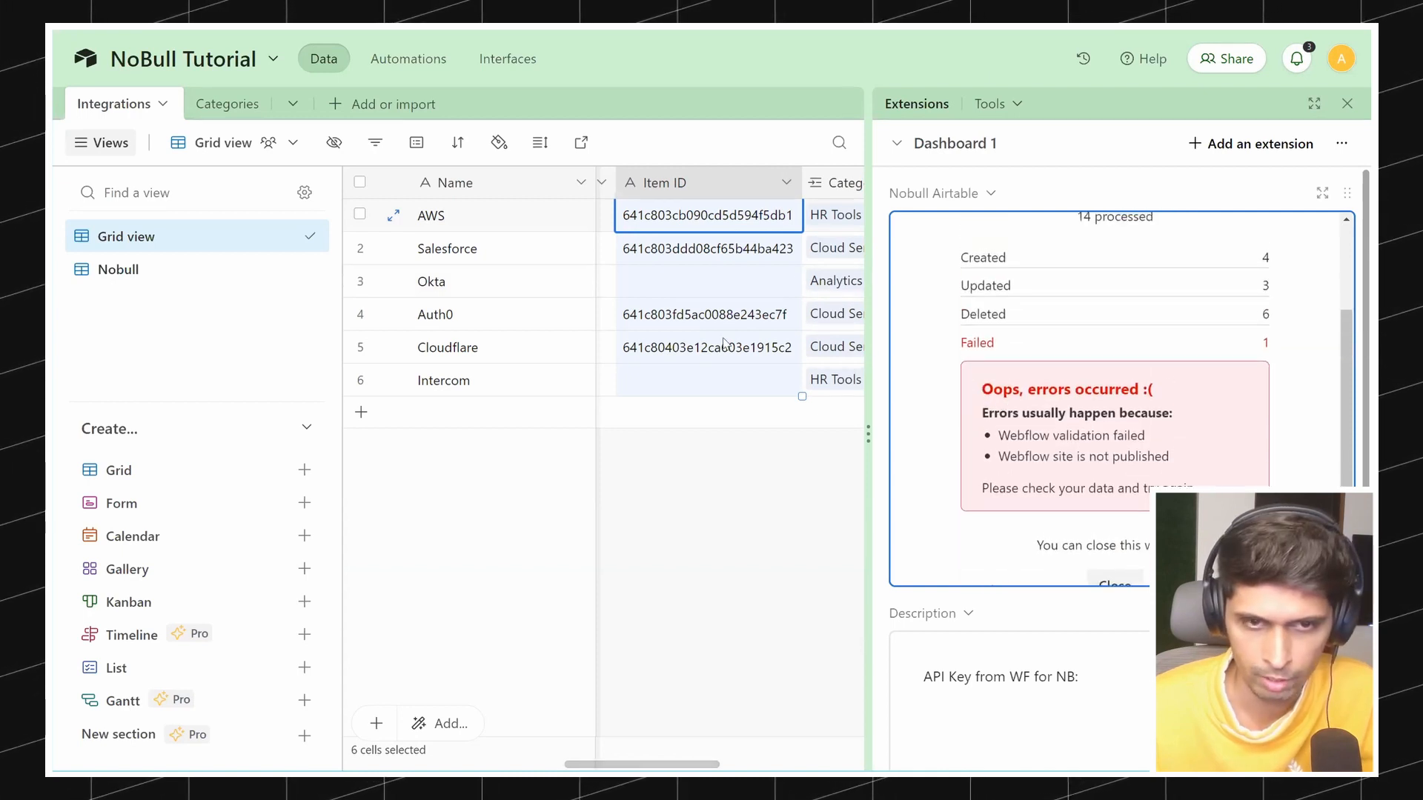
pyautogui.click(650, 287)
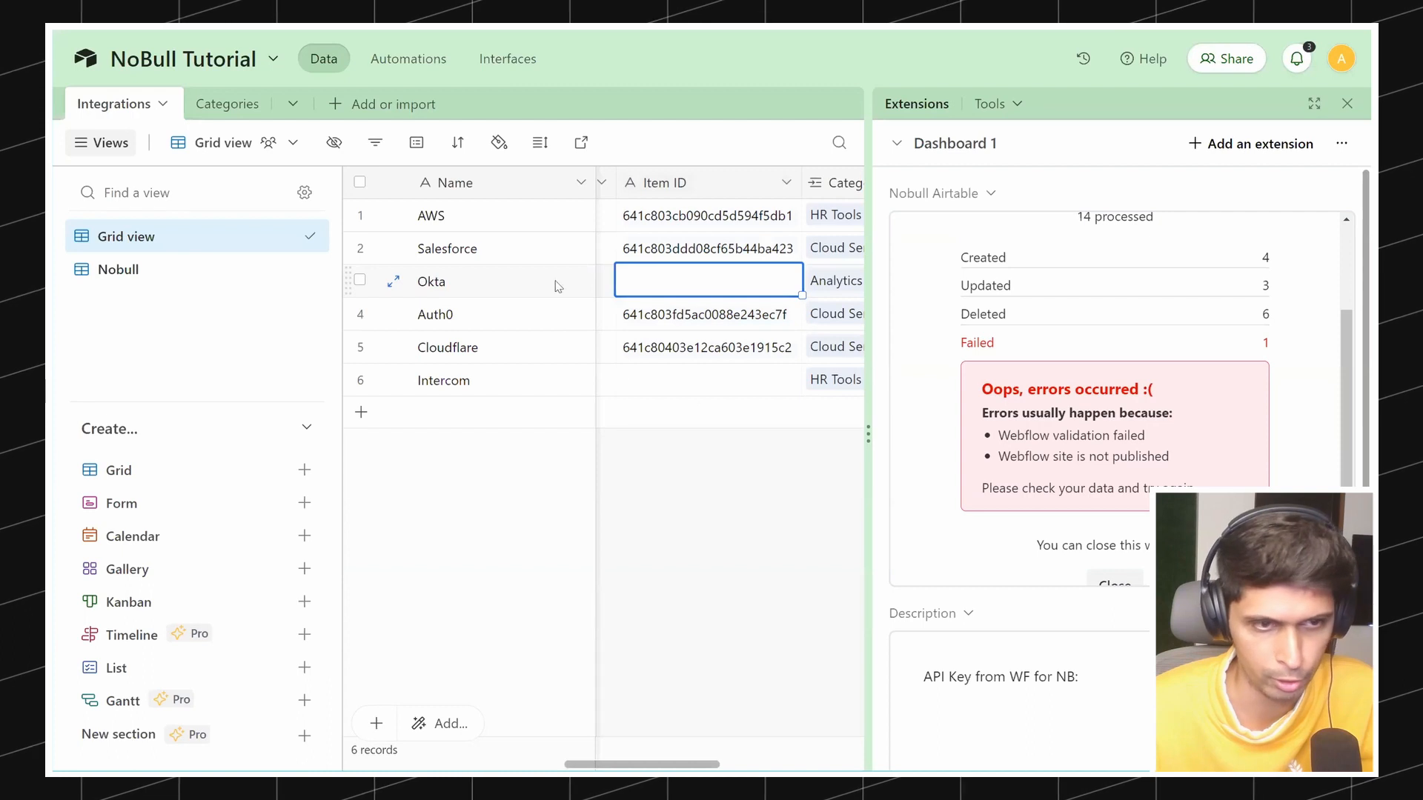
pyautogui.click(704, 380)
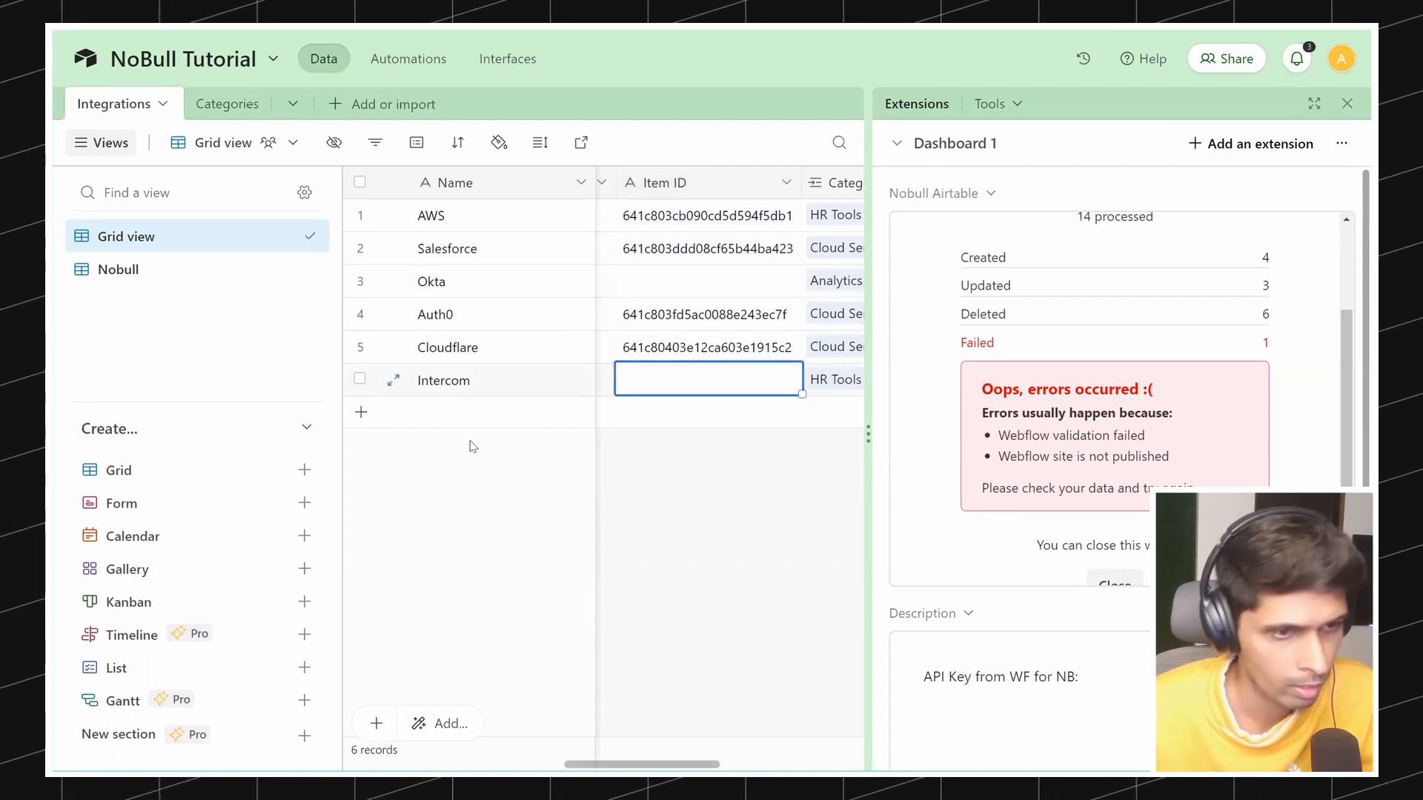
# Step: Set the Intercom record's Status for WF to "Ready to publish on WF"
pyautogui.hscroll(10, 732, 638)
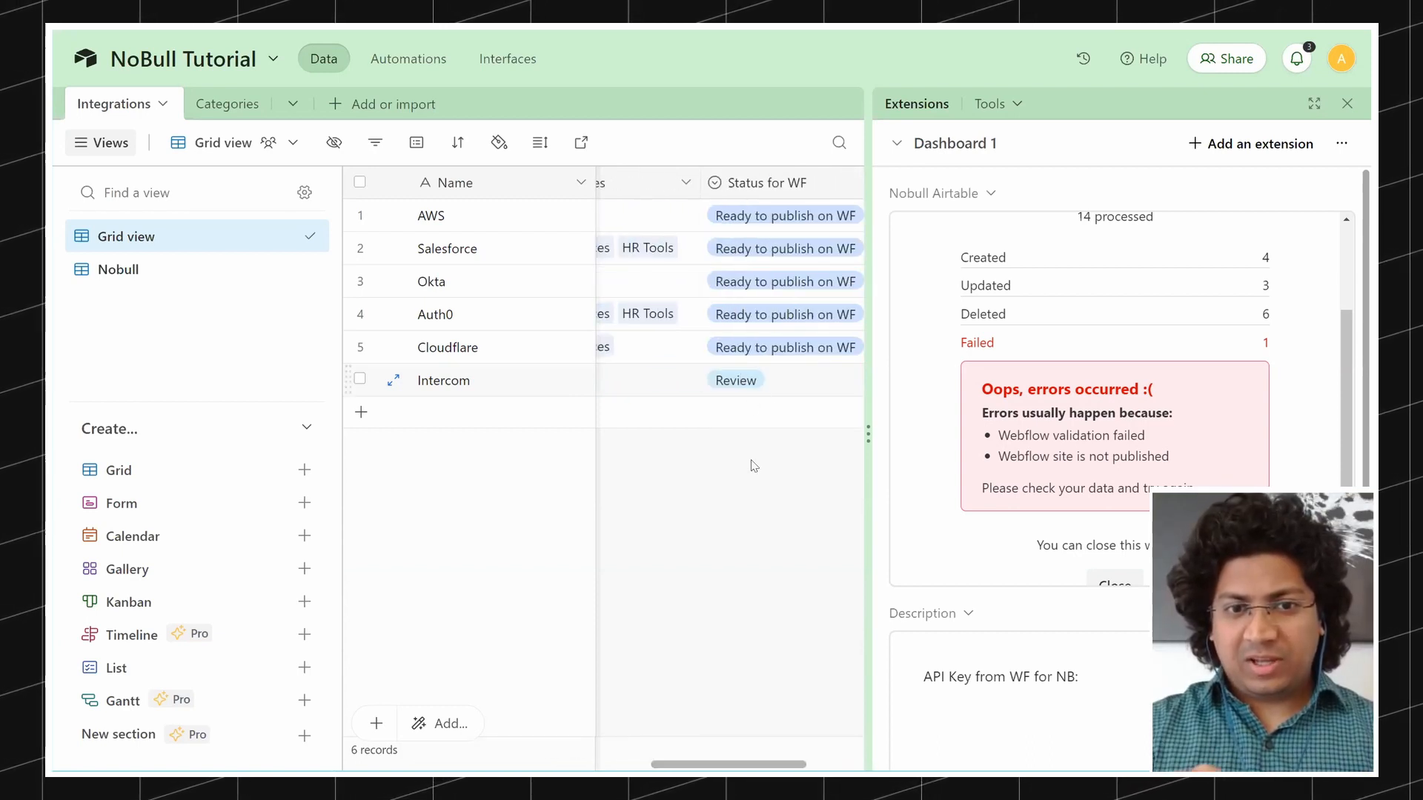
pyautogui.hscroll(3, 764, 398)
pyautogui.click(747, 379)
pyautogui.click(791, 380)
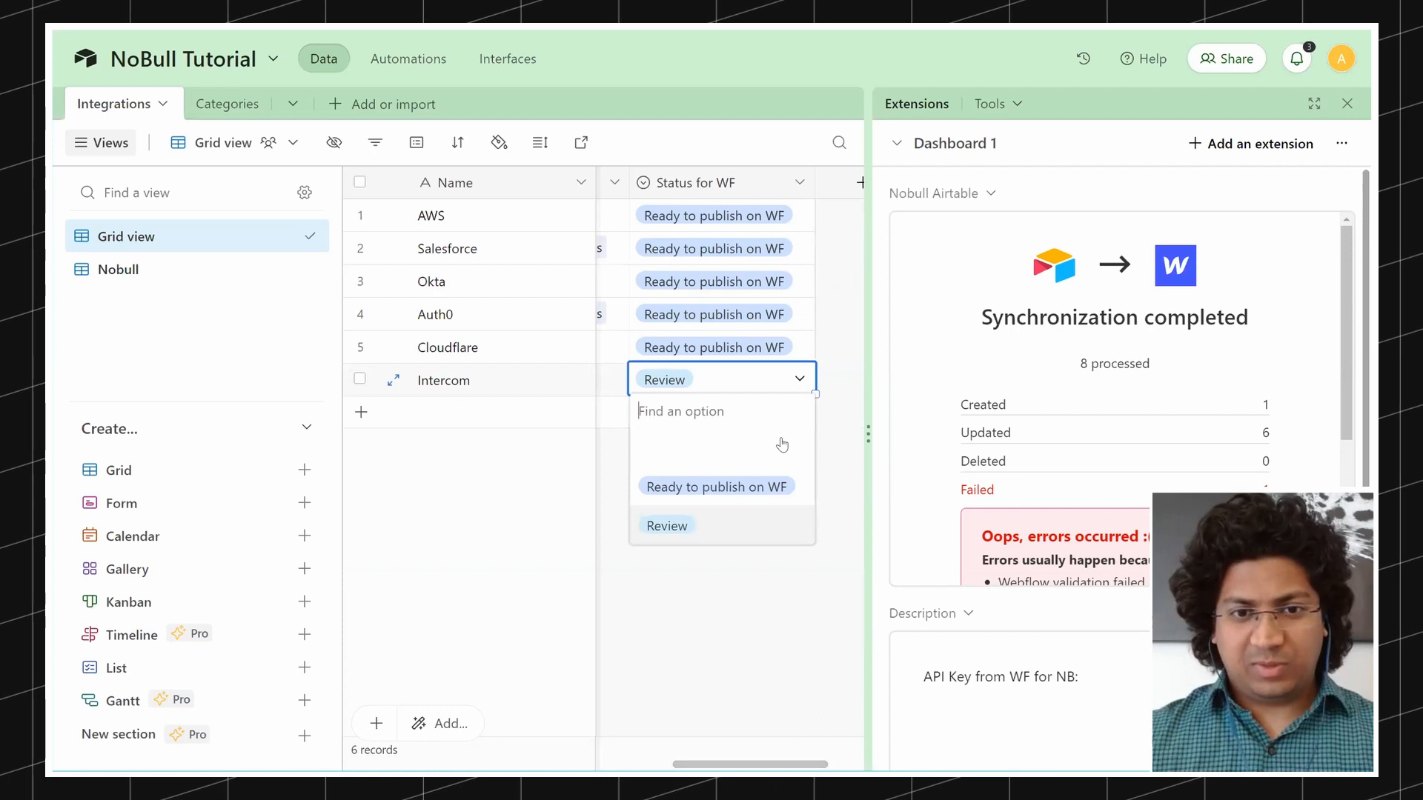
pyautogui.click(744, 489)
pyautogui.scroll(-3, 1076, 515)
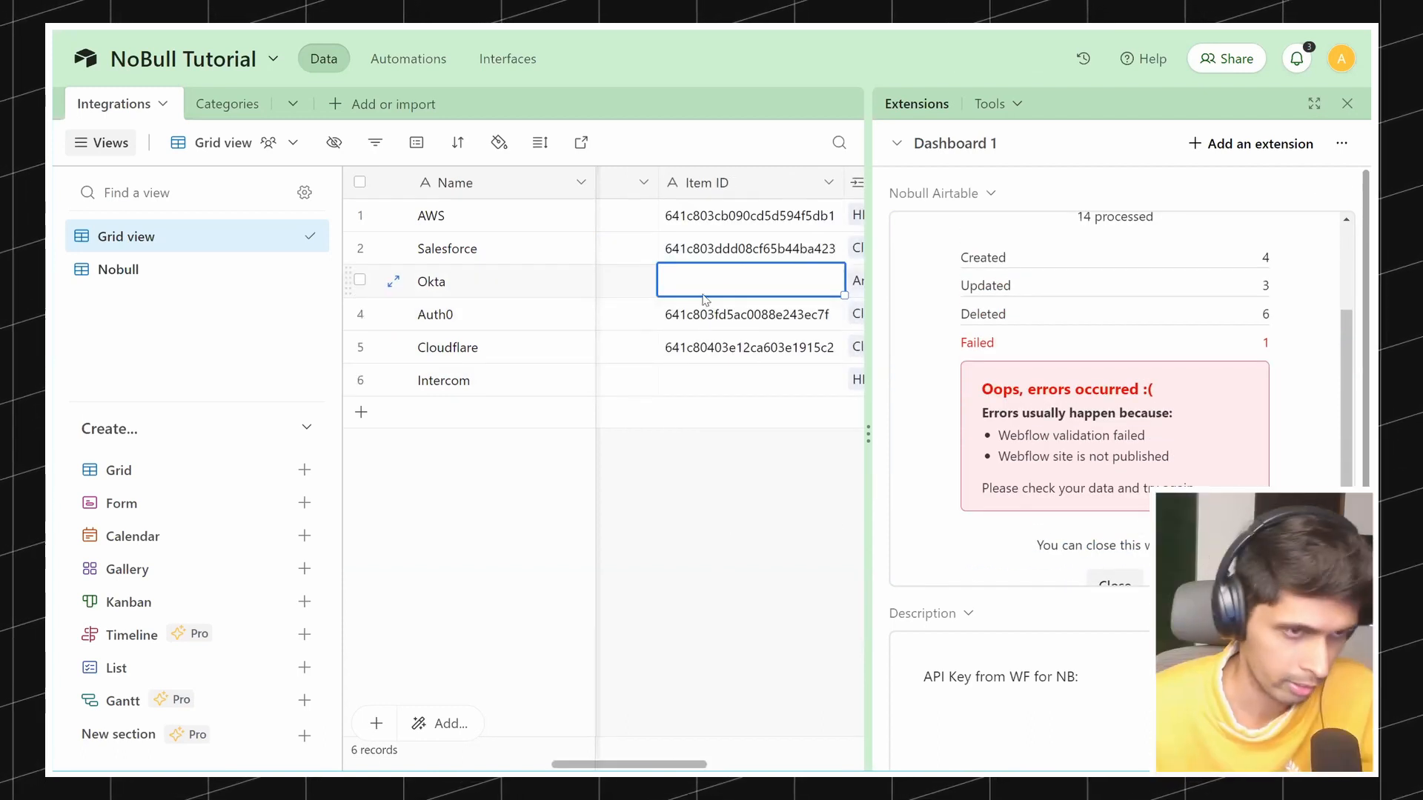
# Step: Check the Okta record's Item ID and Status fields, and select its Name cell
pyautogui.press('Down')
pyautogui.click(708, 286)
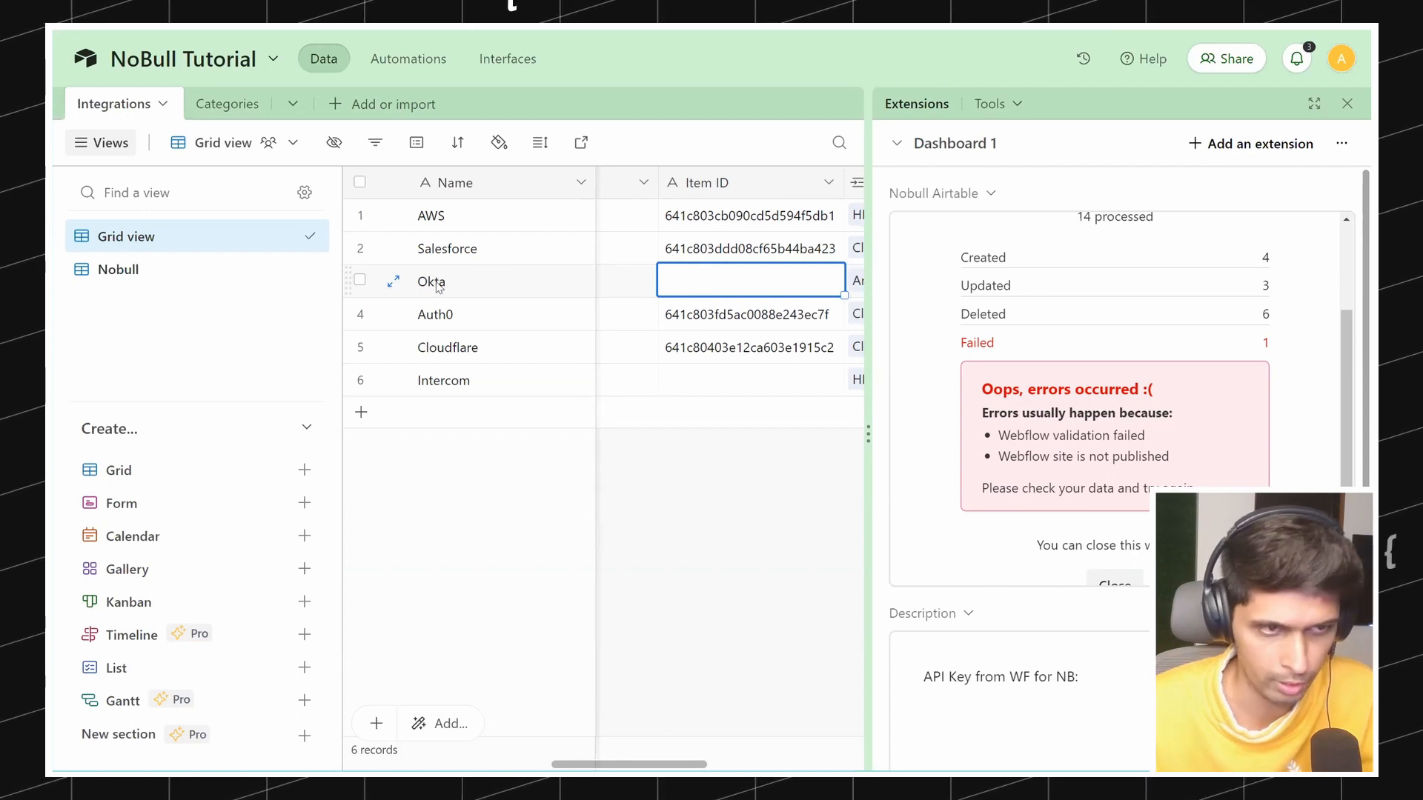
pyautogui.hscroll(-10, 596, 281)
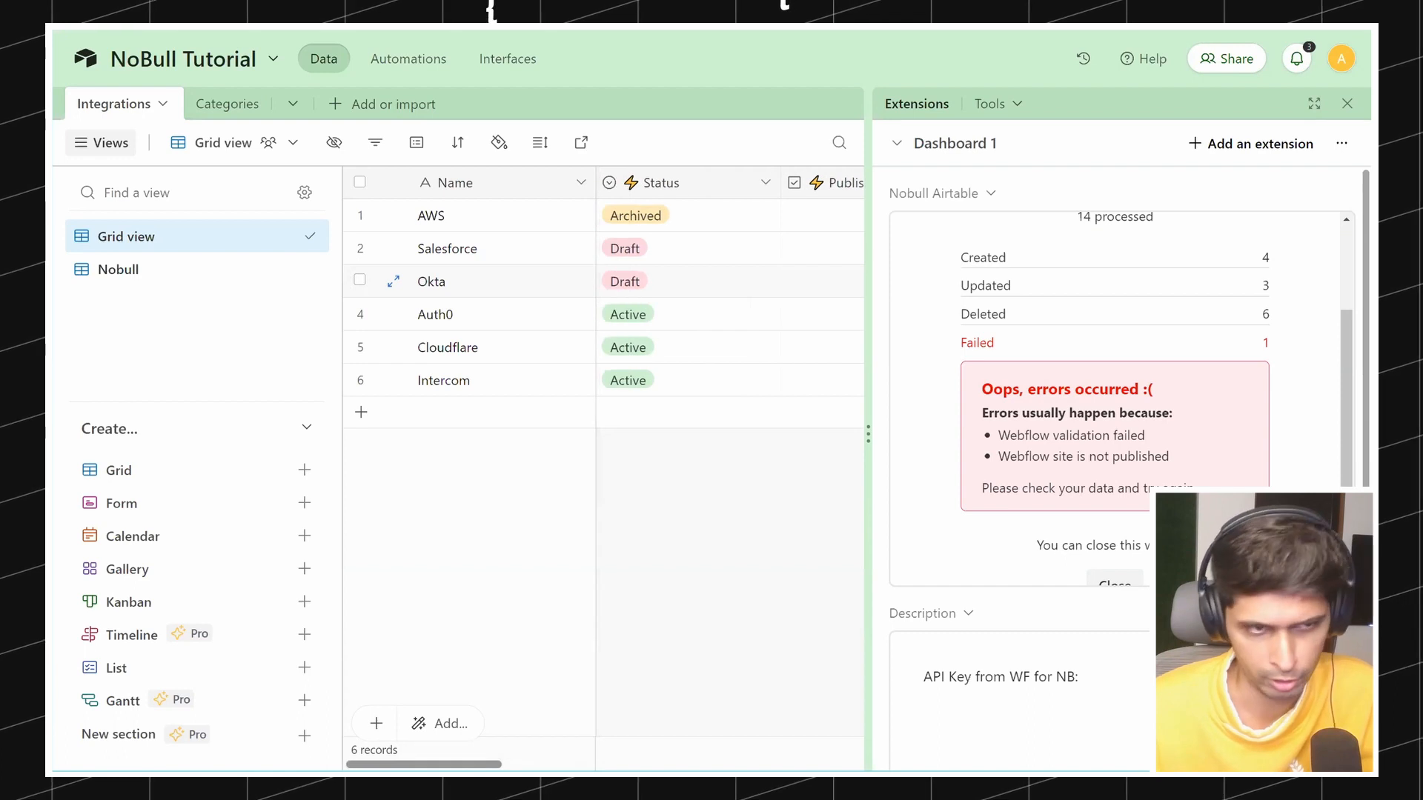
pyautogui.hscroll(1, 532, 415)
pyautogui.click(458, 285)
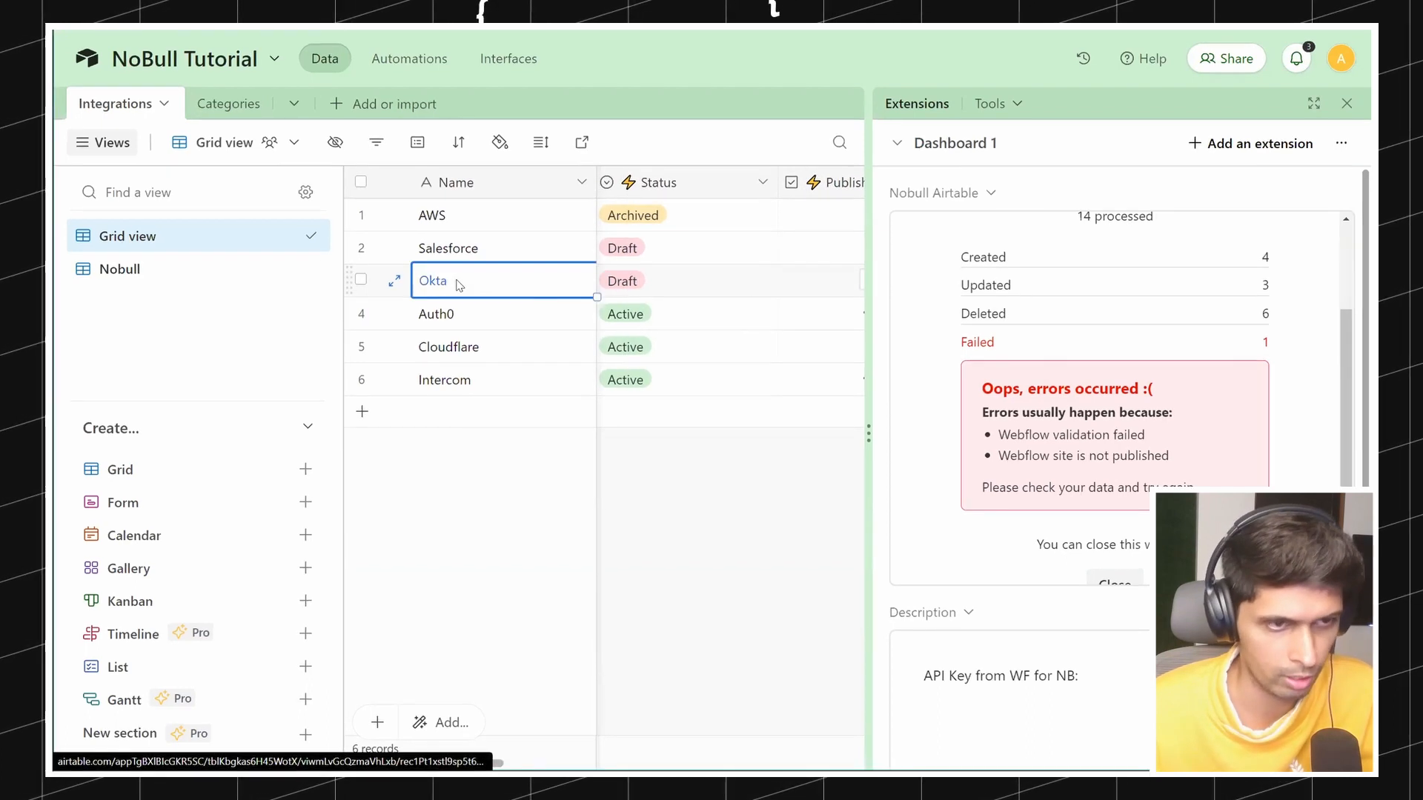
# Step: Open the Okta record's Name and Slug cells to check their text, and look over its Logo and Categories fields
pyautogui.click(461, 278)
pyautogui.write(',')
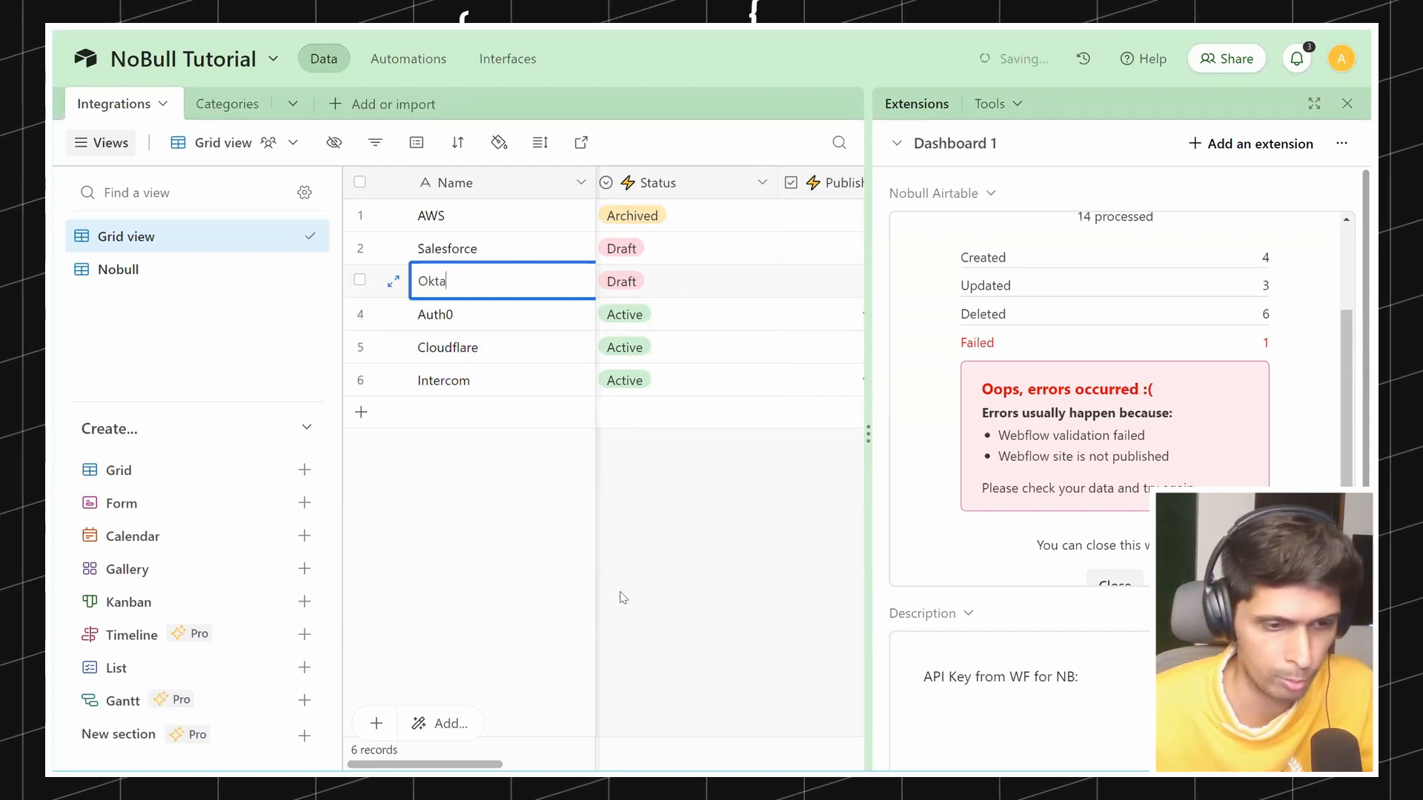
pyautogui.hscroll(5, 730, 296)
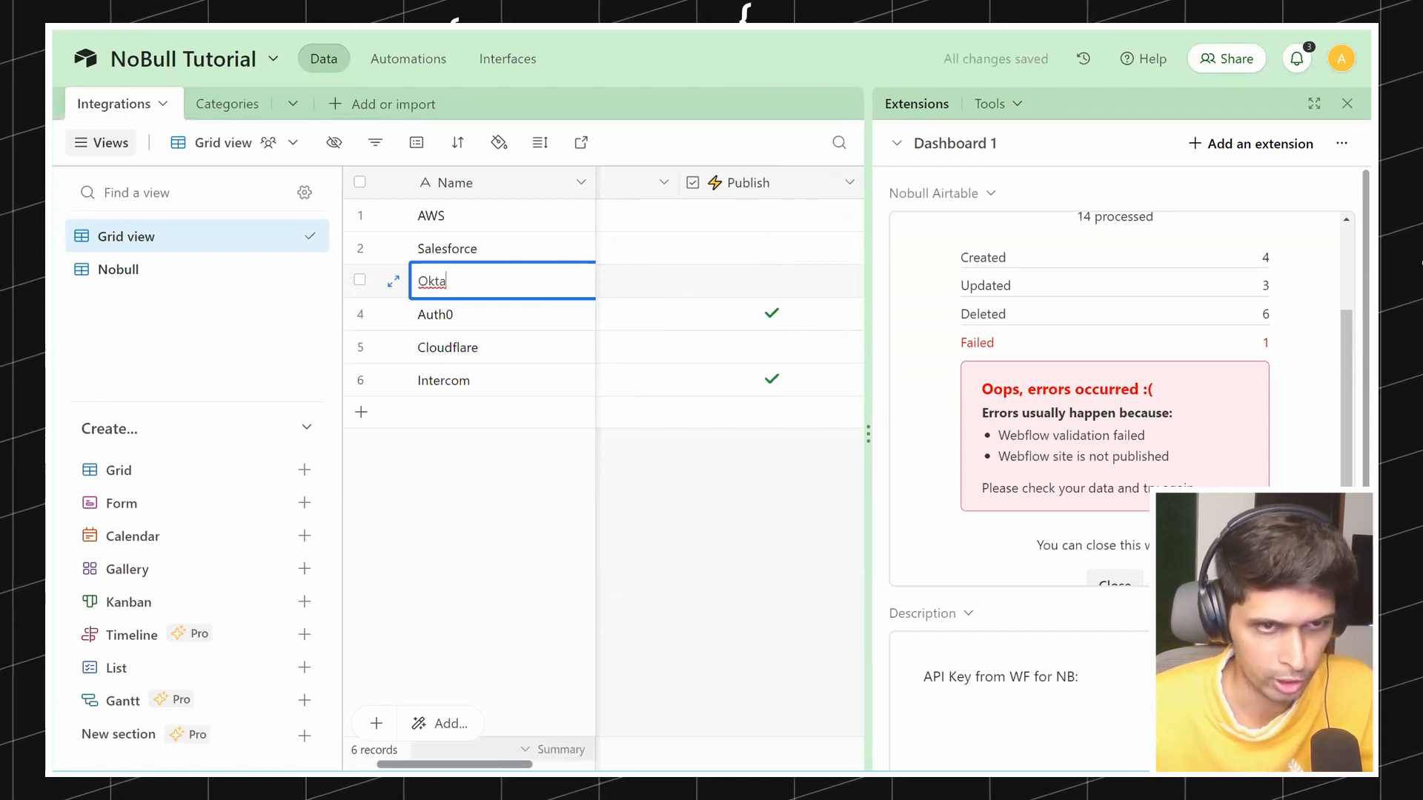
pyautogui.doubleClick(720, 285)
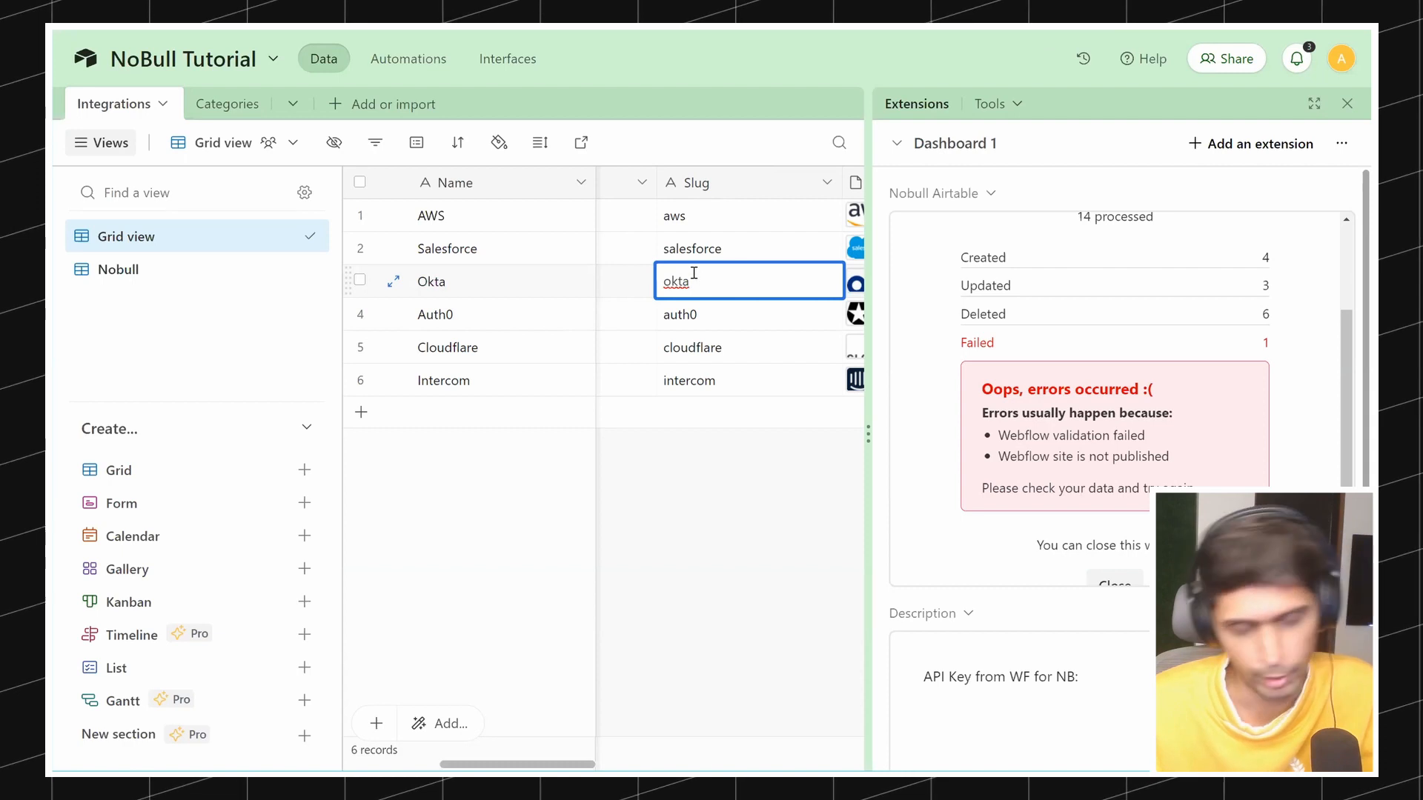
pyautogui.hscroll(5, 730, 297)
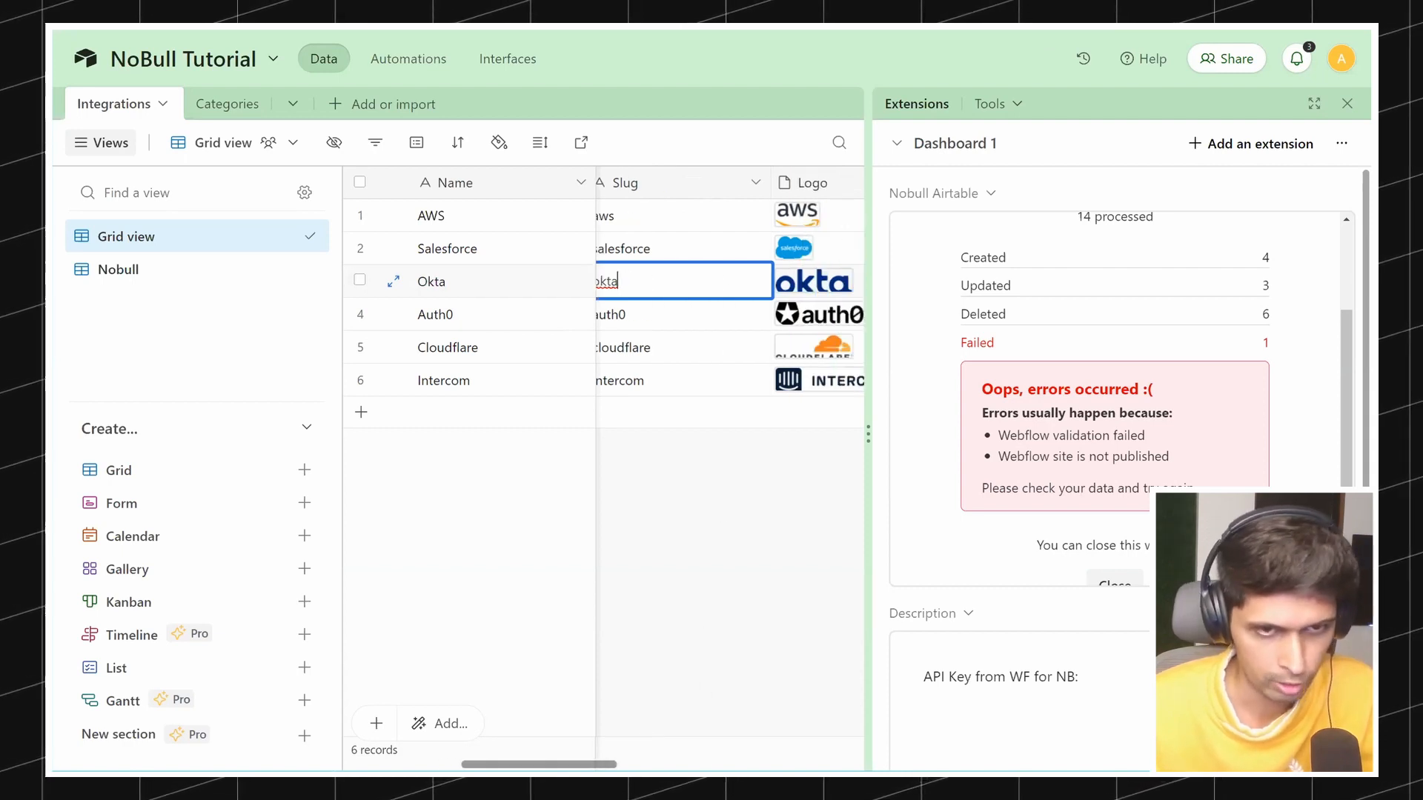
pyautogui.hscroll(4, 730, 296)
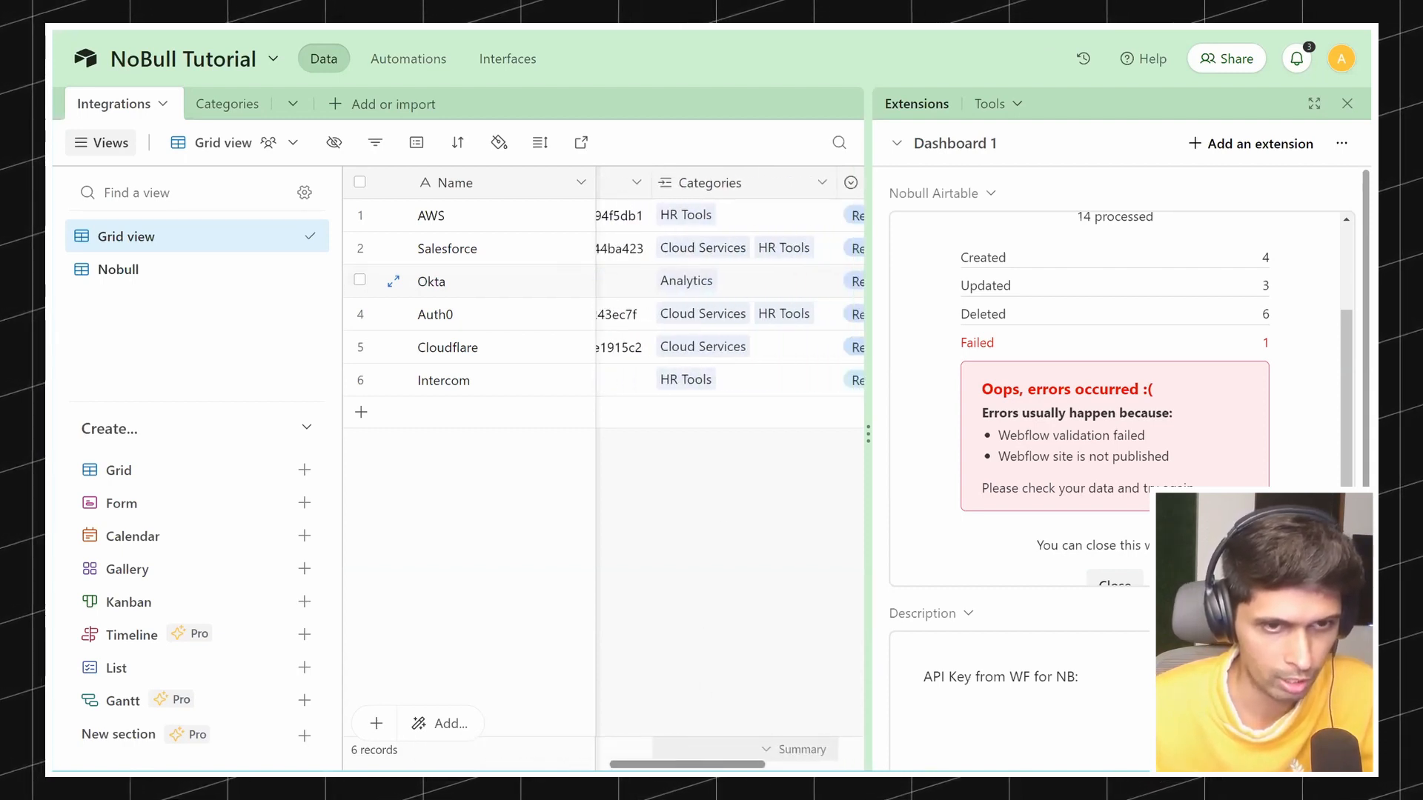
pyautogui.hscroll(-8, 730, 296)
# Step: Close the sync report and publish the Integrations connect again
pyautogui.scroll(-2, 1115, 511)
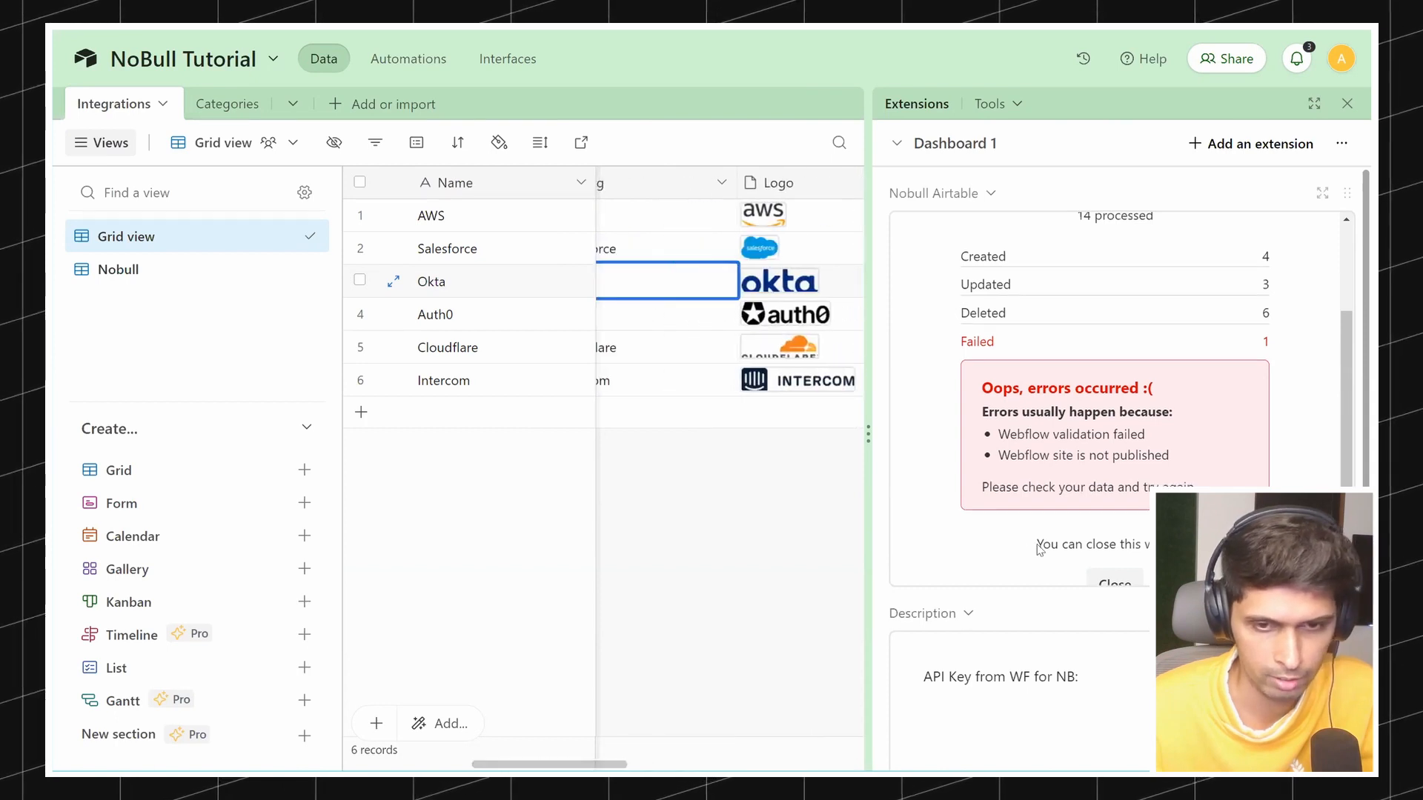
pyautogui.click(1113, 511)
pyautogui.click(956, 384)
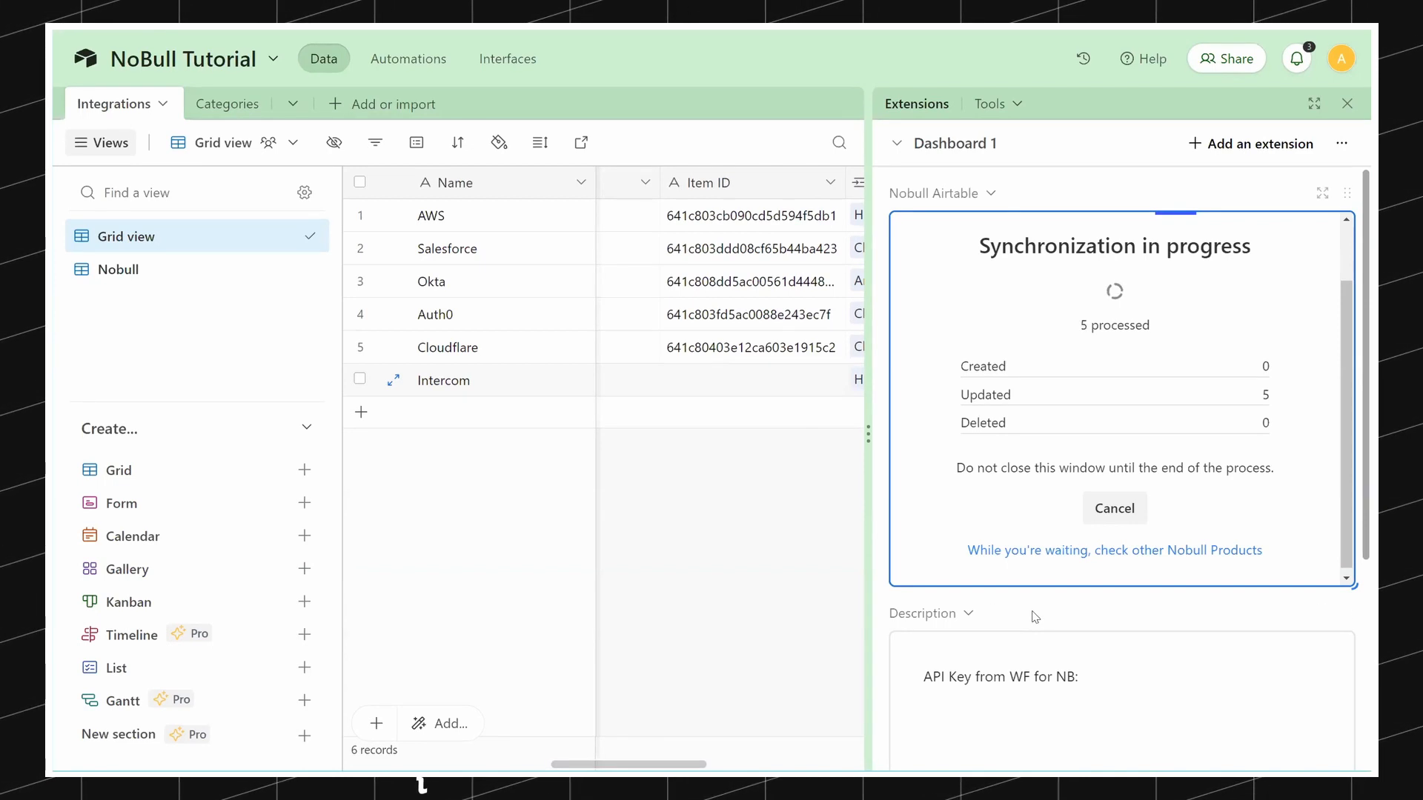
pyautogui.scroll(-1, 1115, 527)
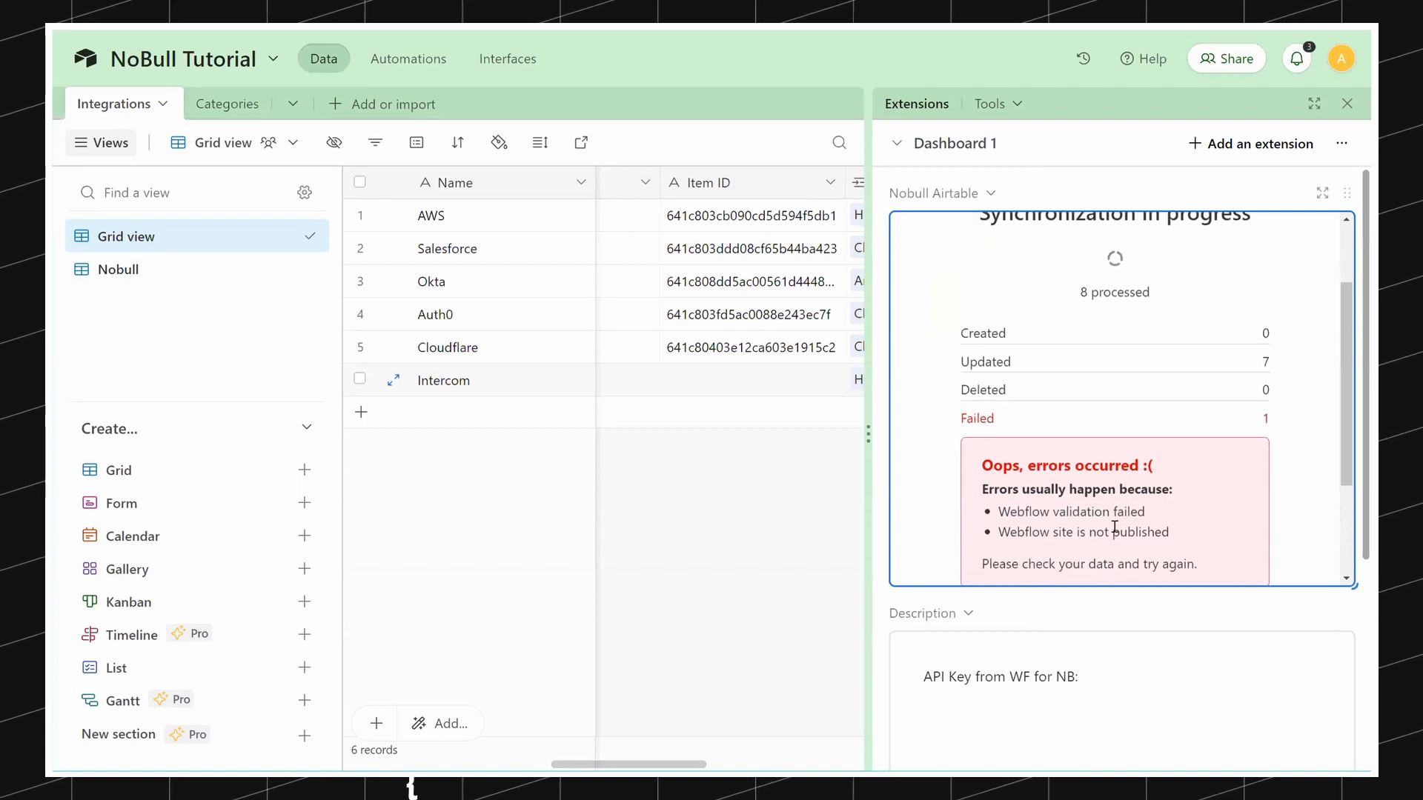
# Step: Inspect the Nobull extension frame, open the browser console, and review the error reasons listed in the sync report
pyautogui.rightClick(1041, 601)
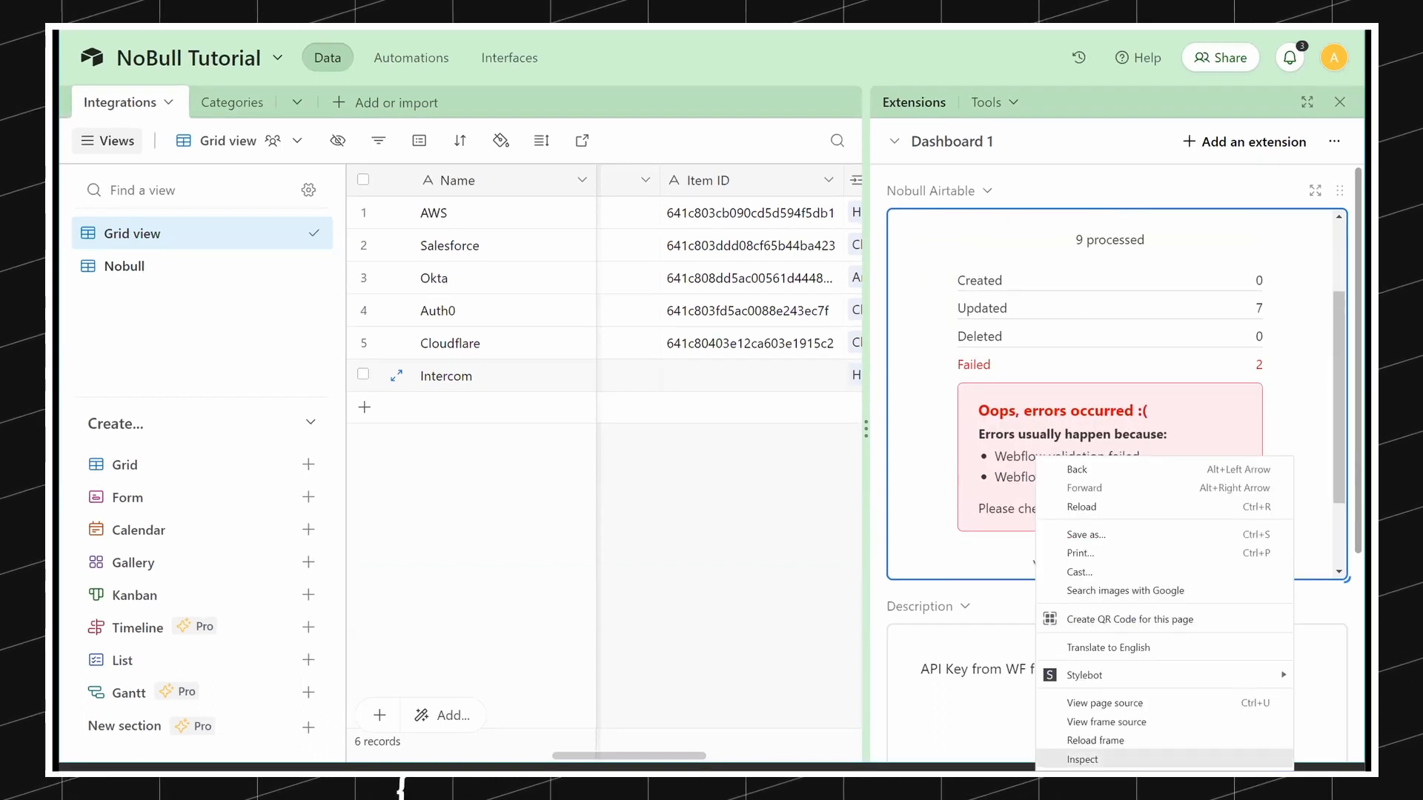
pyautogui.click(1083, 759)
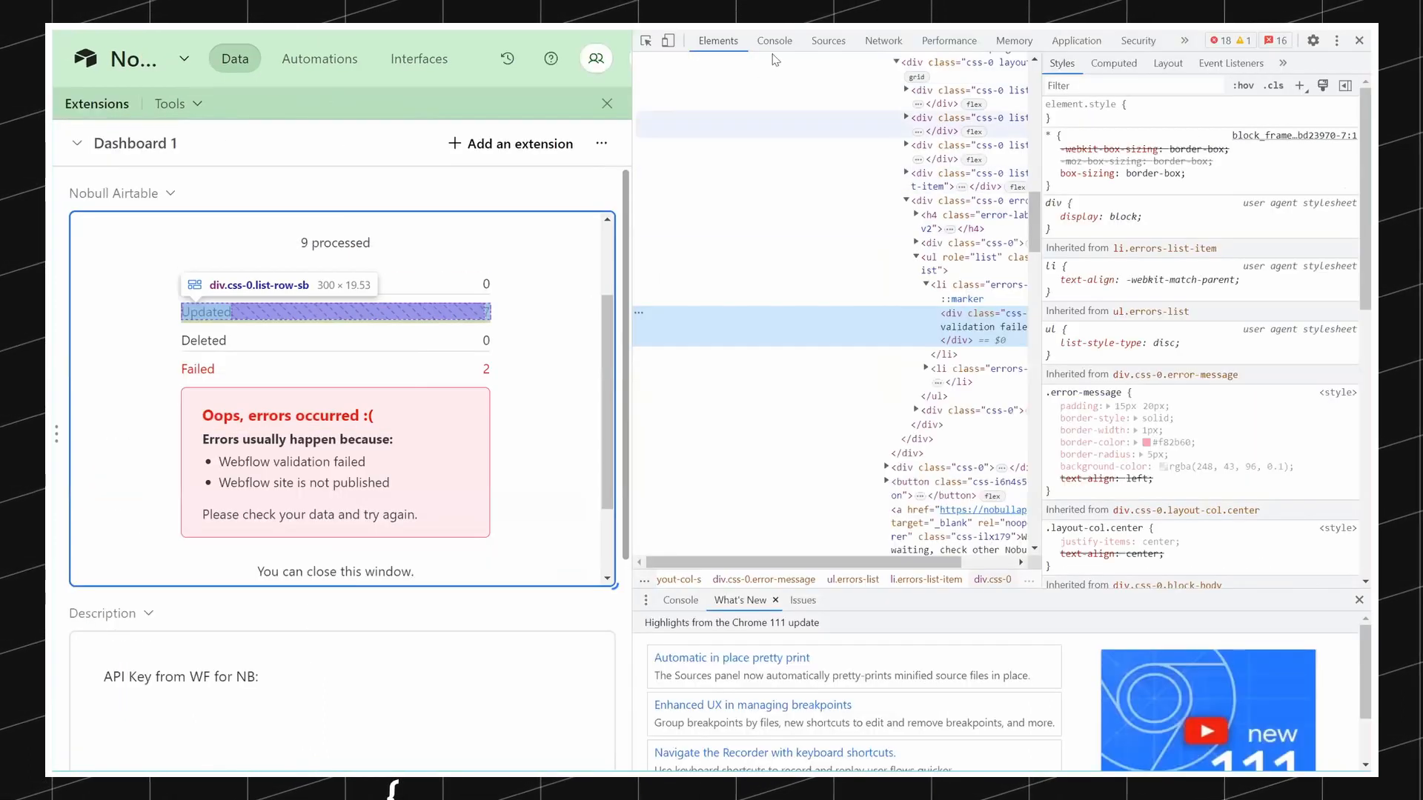
pyautogui.click(771, 42)
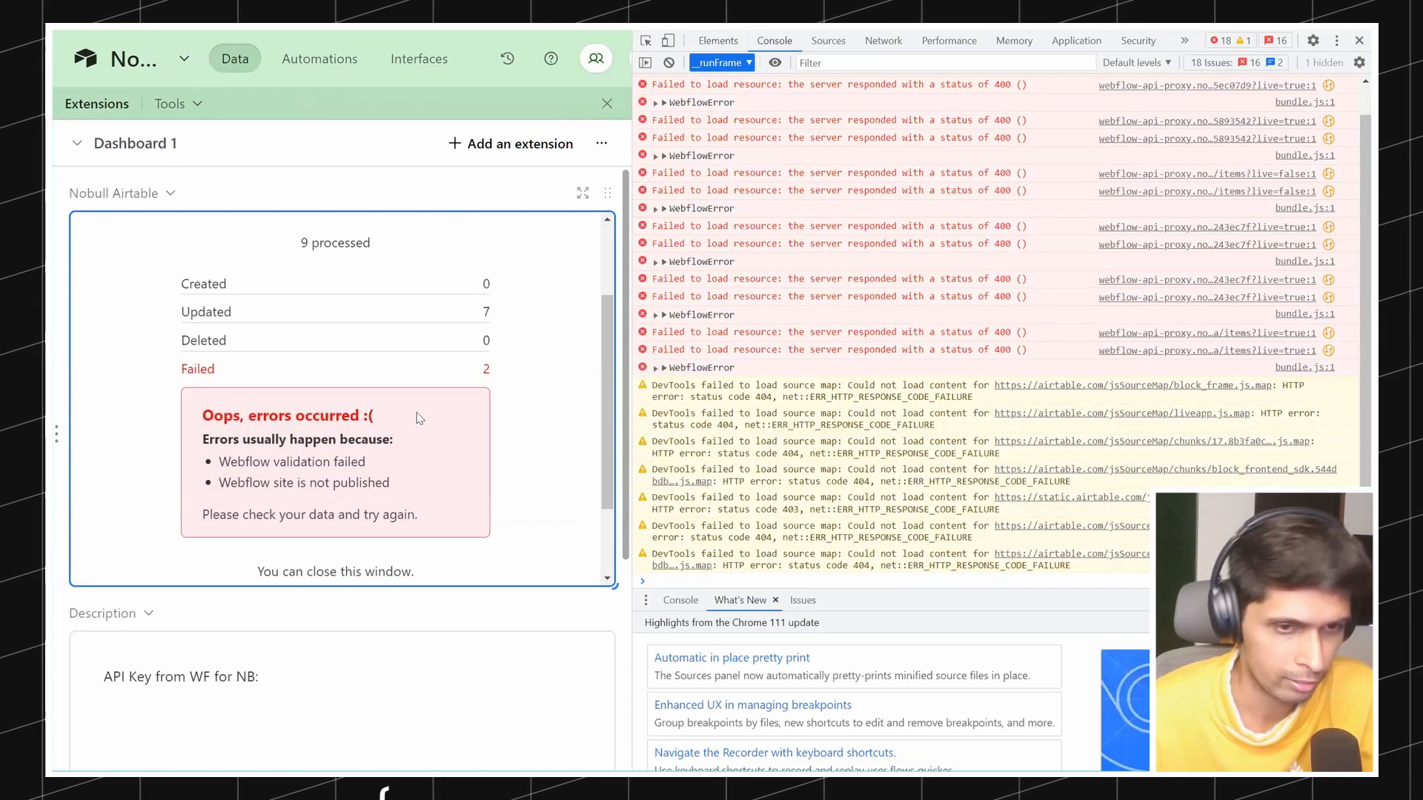
pyautogui.scroll(1, 400, 454)
pyautogui.scroll(-2, 401, 437)
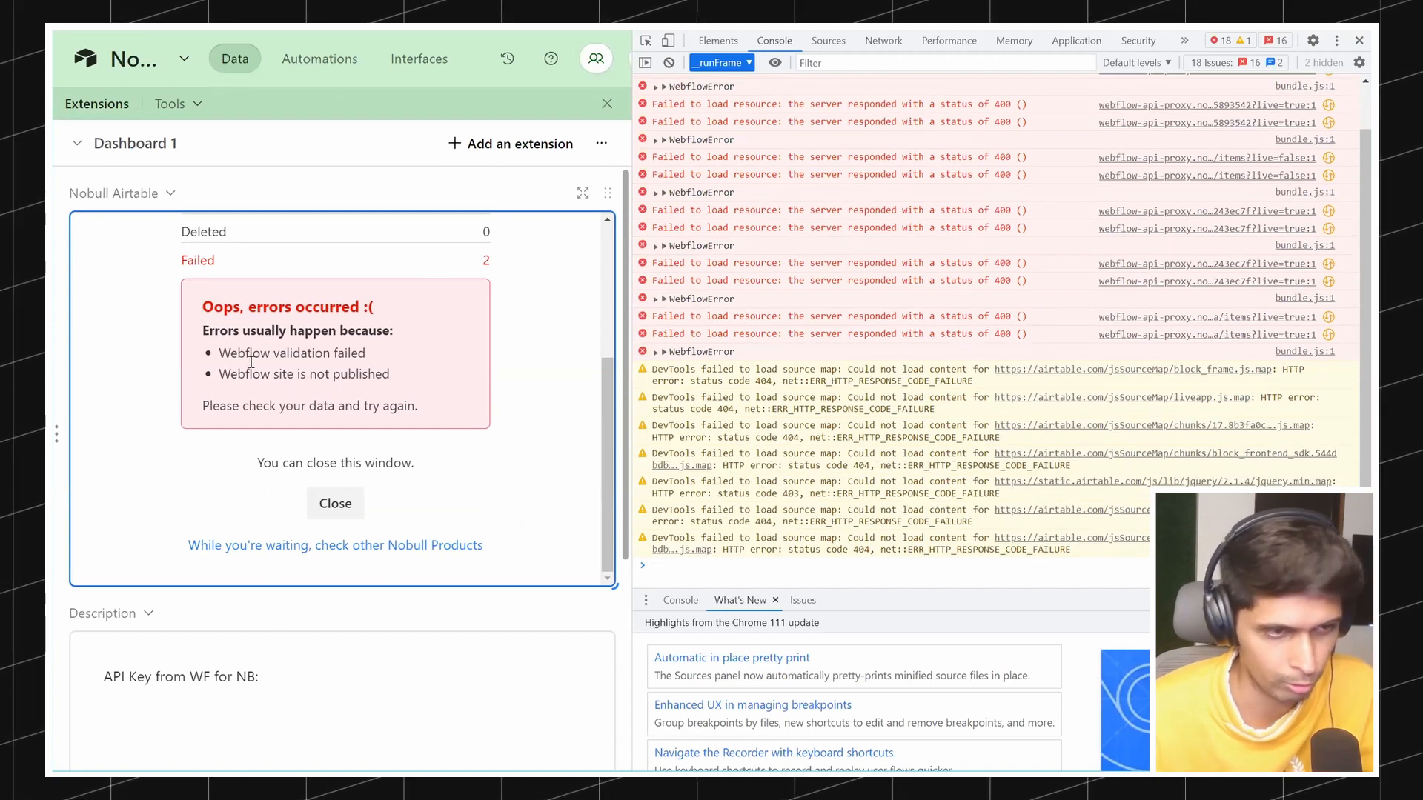
pyautogui.moveTo(220, 354); pyautogui.dragTo(397, 378)
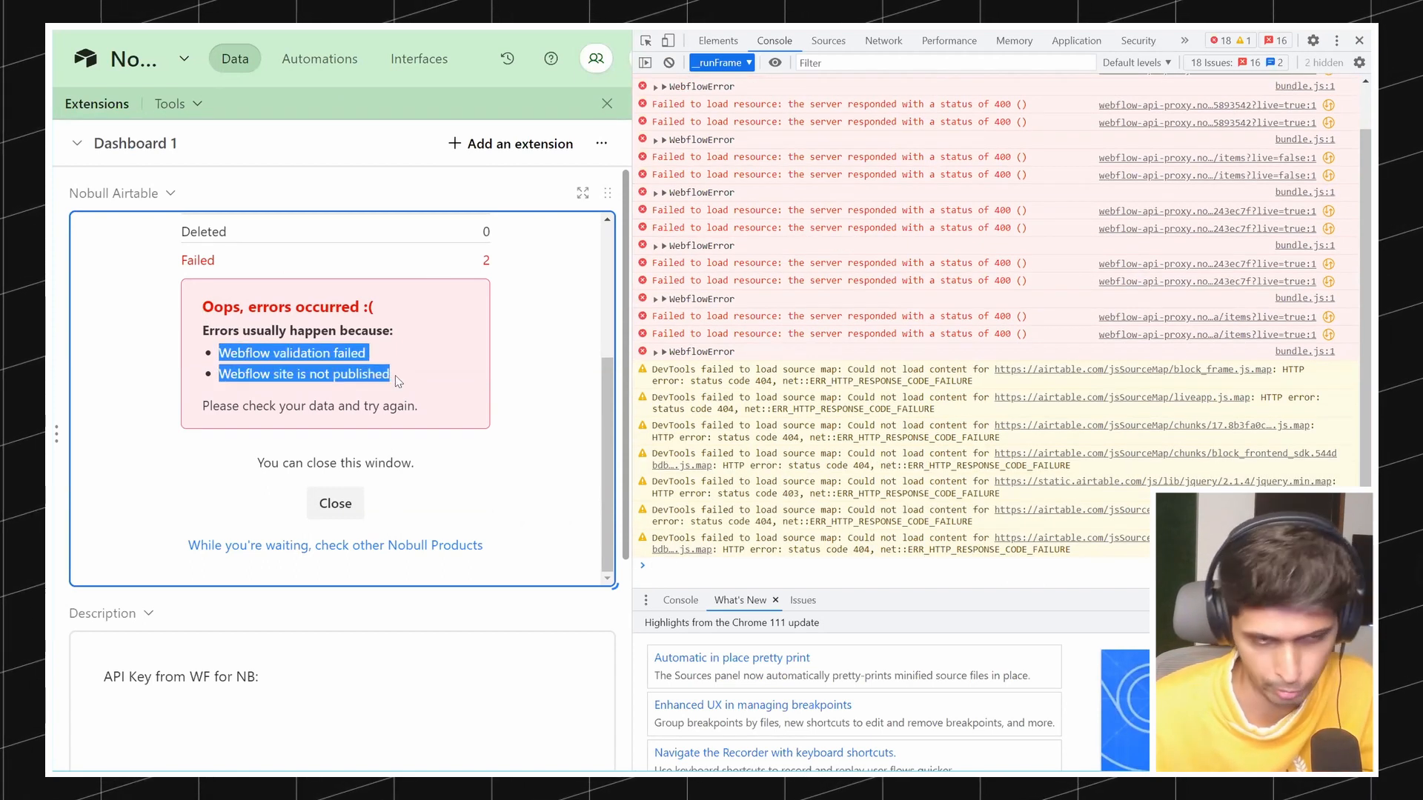
pyautogui.click(406, 377)
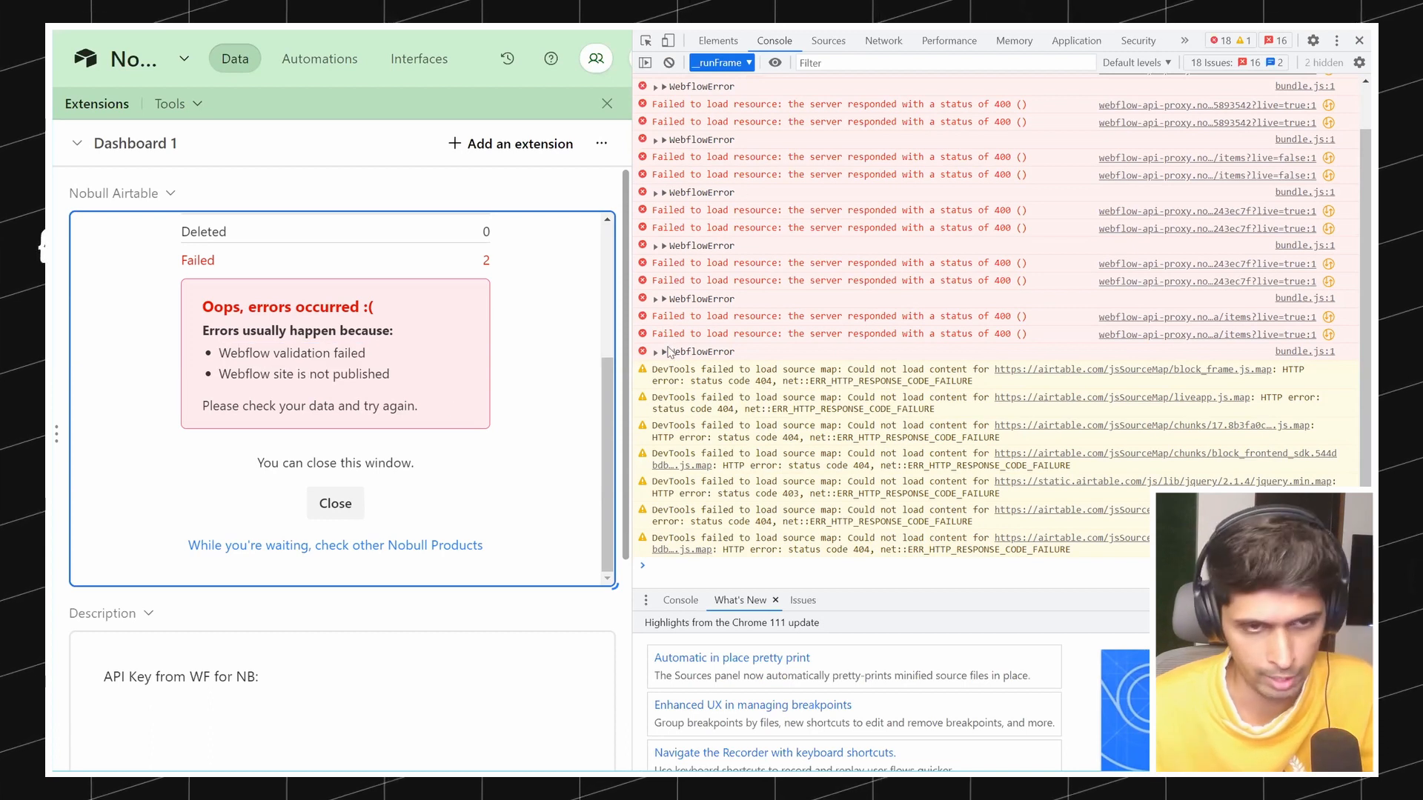
# Step: Expand the last three WebflowError entries in the console, read their problem details, and clear the log
pyautogui.click(671, 351)
pyautogui.click(665, 300)
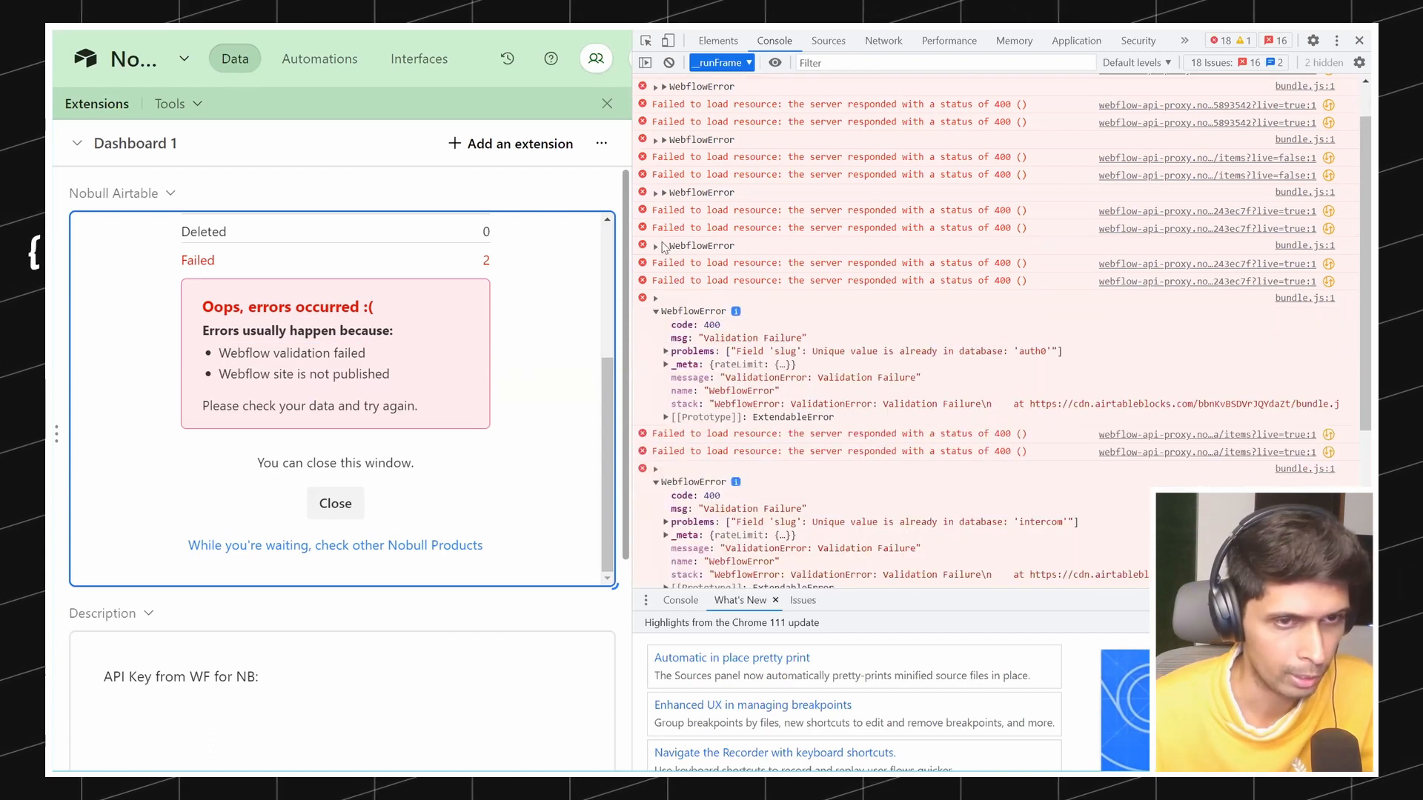
pyautogui.click(658, 245)
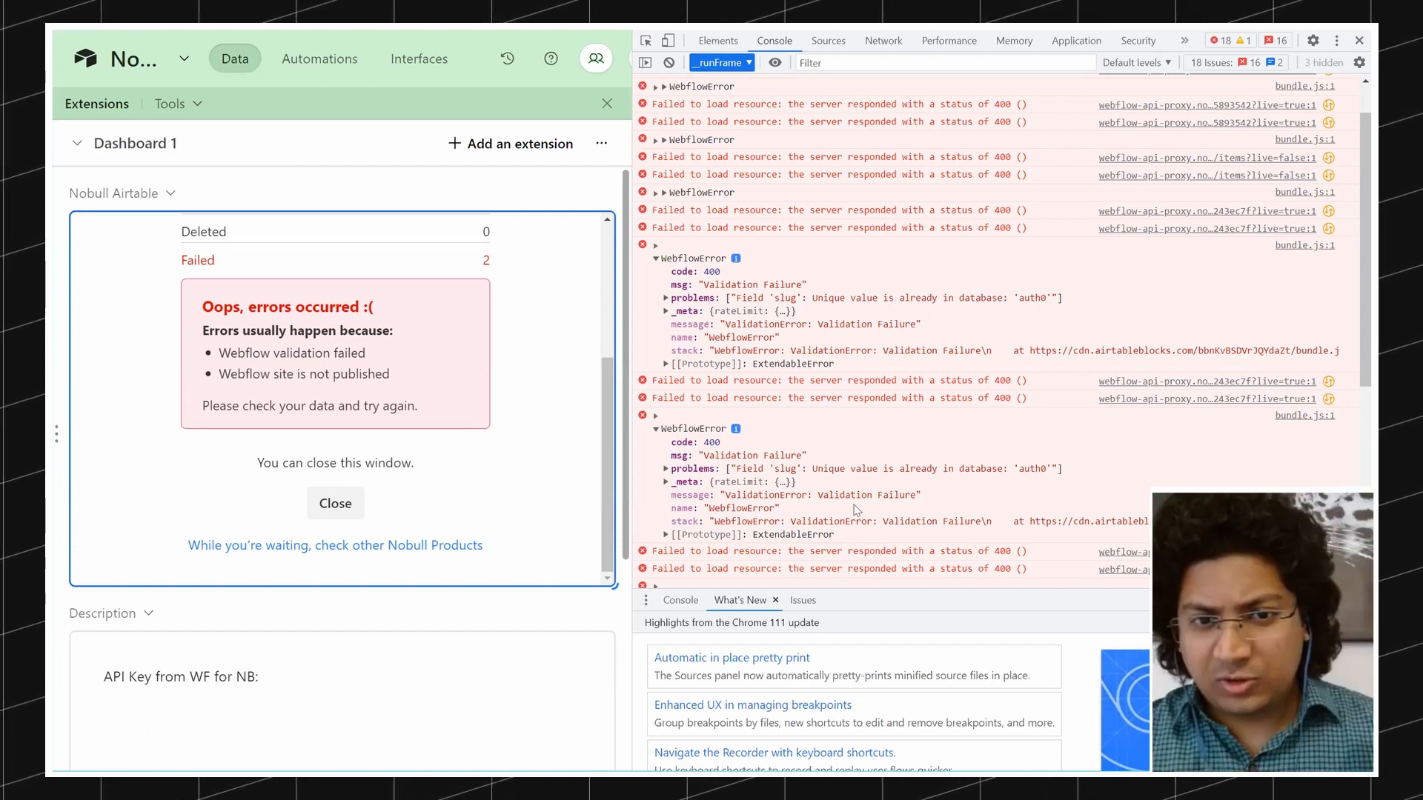
pyautogui.scroll(-3, 893, 512)
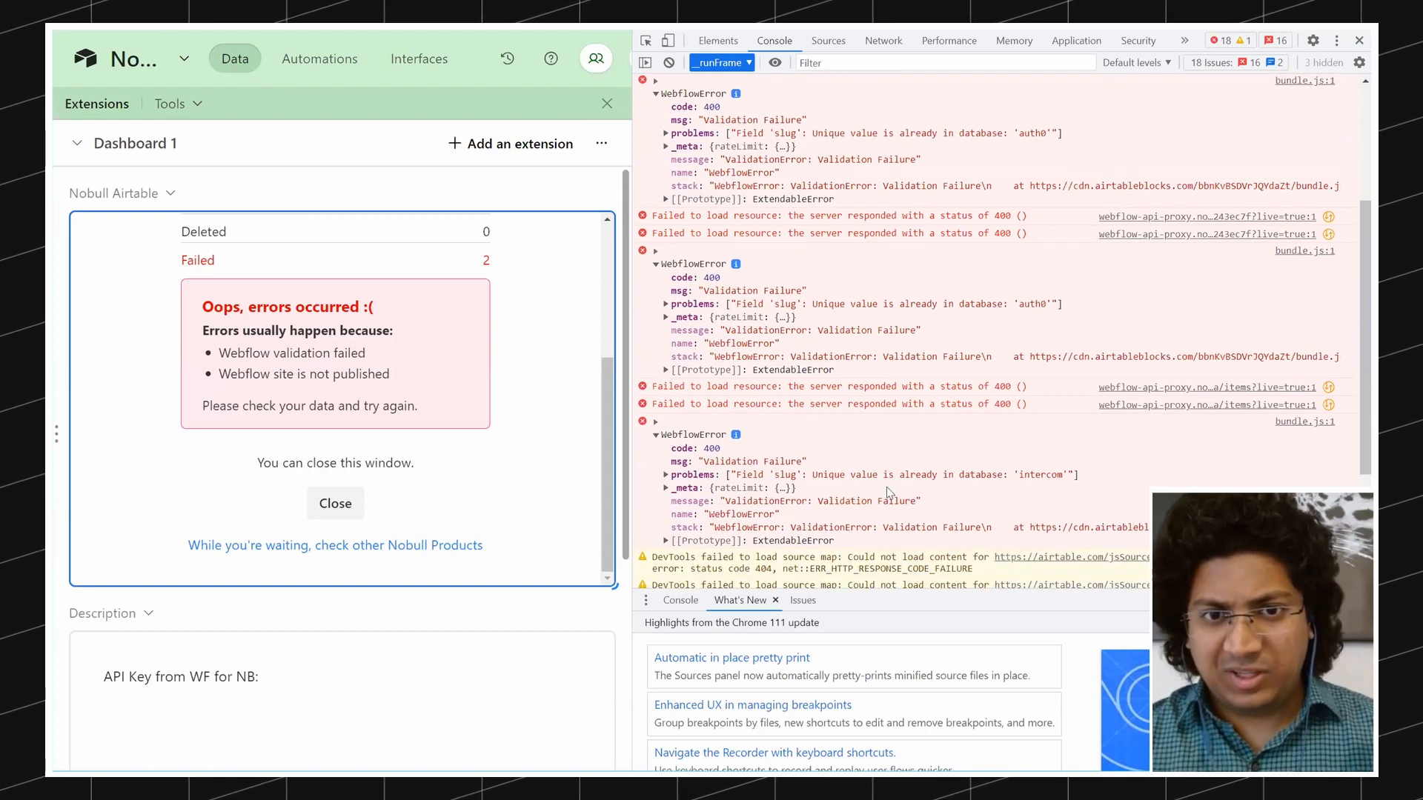
pyautogui.scroll(-5, 887, 487)
pyautogui.scroll(4, 750, 412)
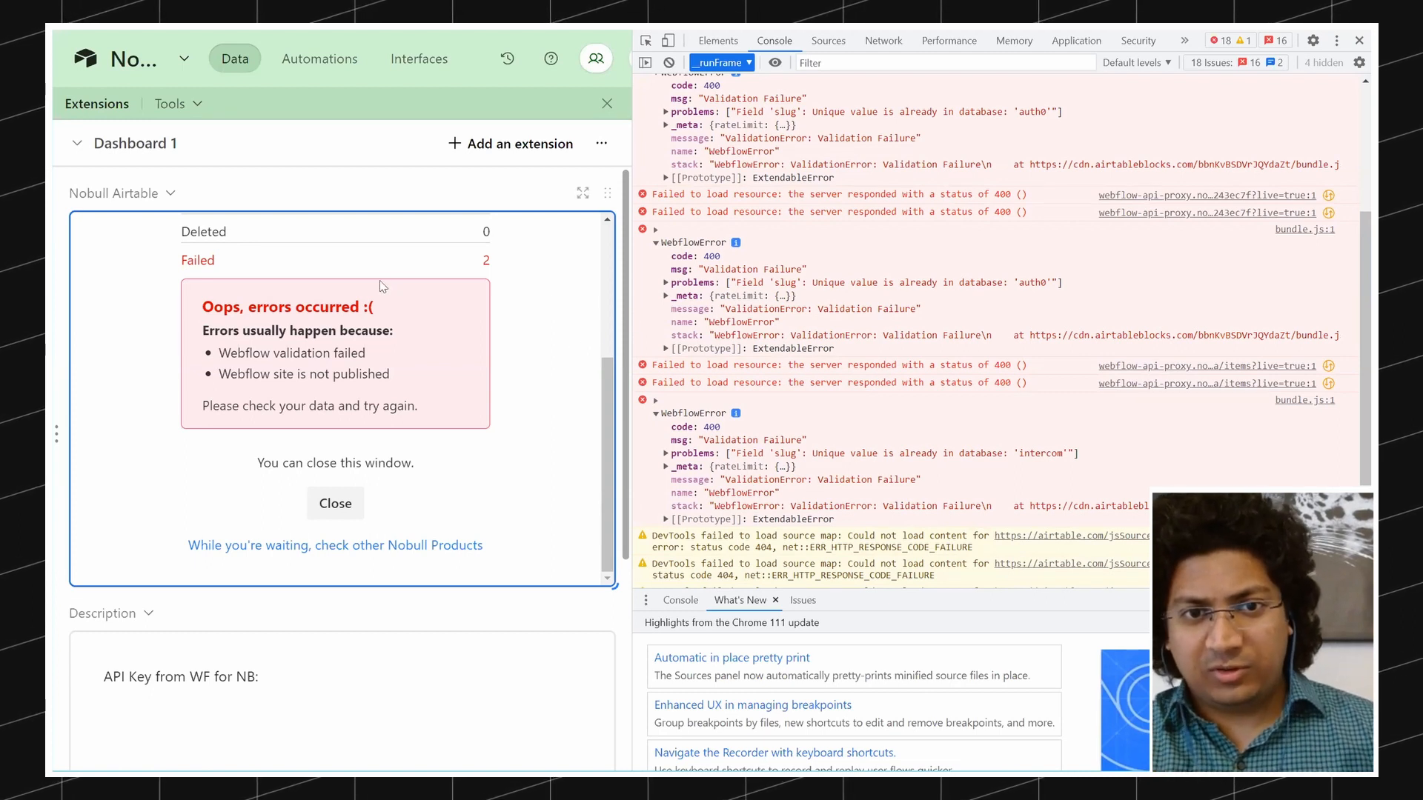
pyautogui.scroll(3, 778, 309)
pyautogui.scroll(2, 778, 309)
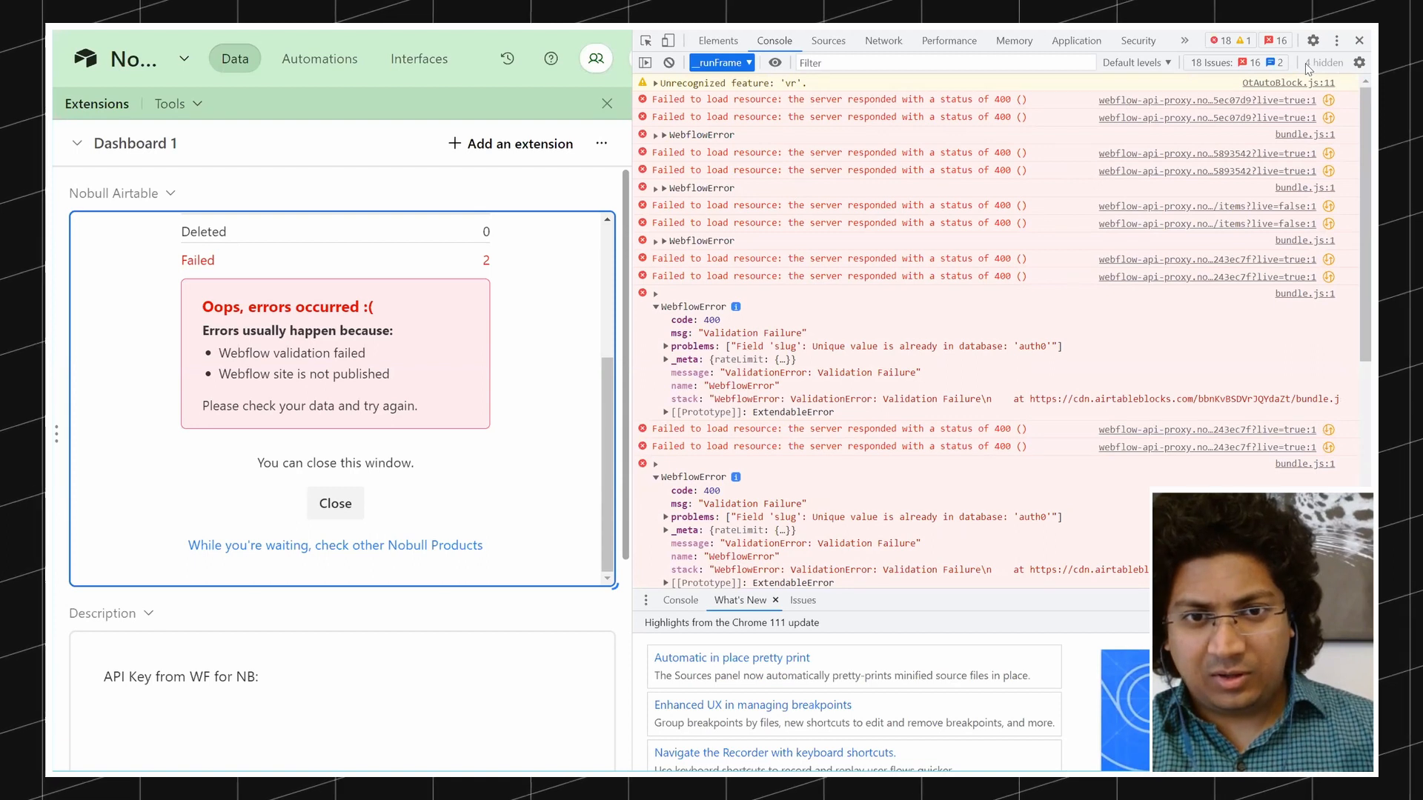
pyautogui.click(669, 64)
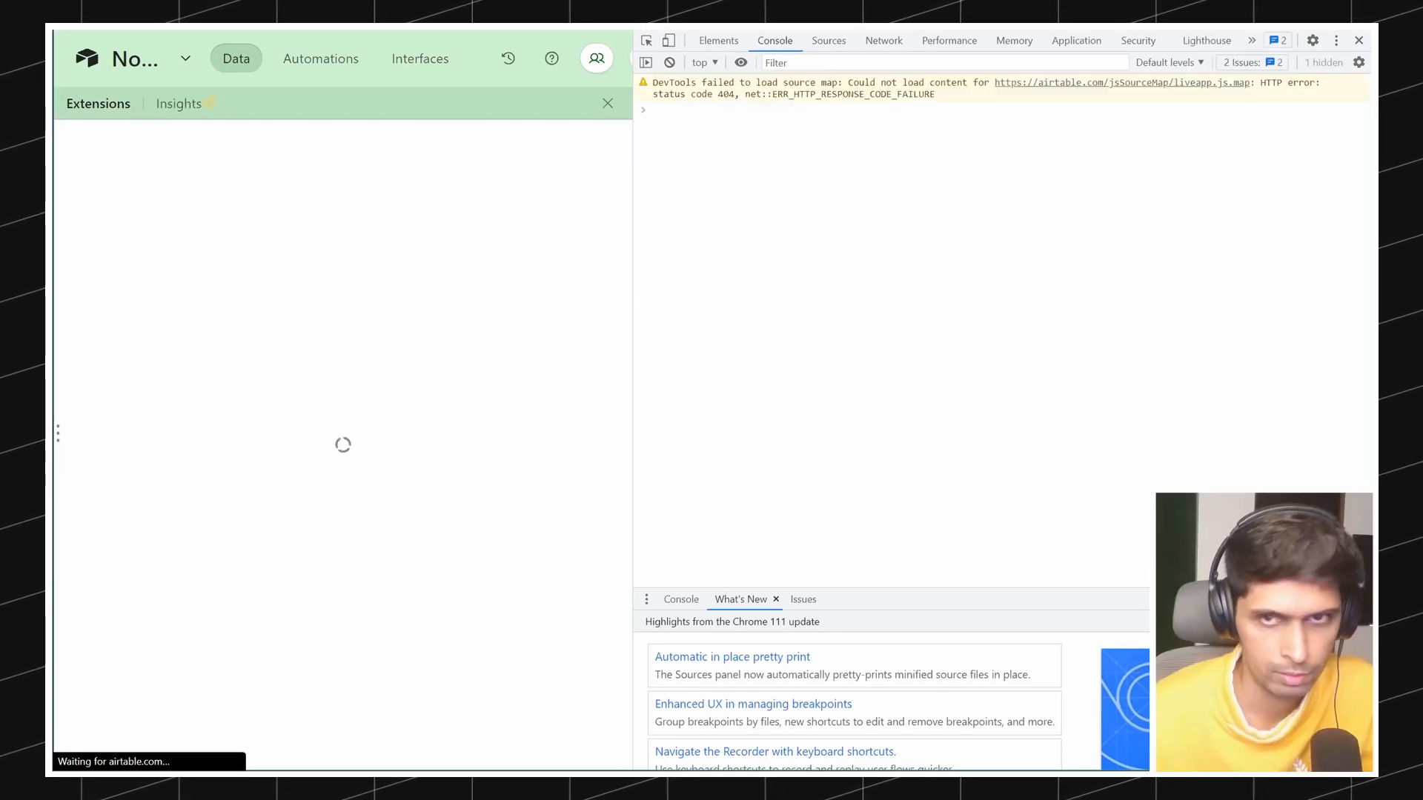
# Step: Close the developer tools and publish the Integrations connect from the freshly loaded Nobull extension
pyautogui.click(1359, 40)
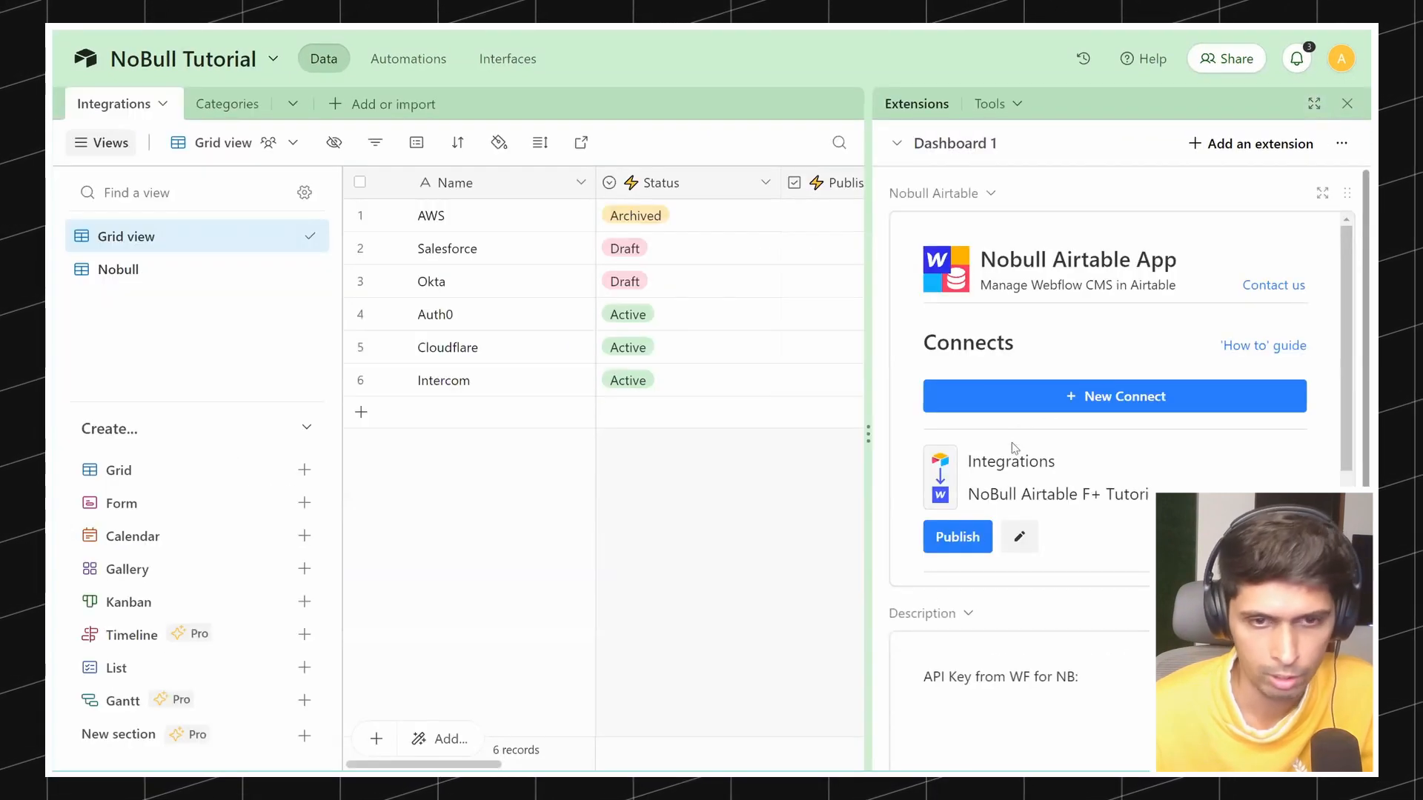
pyautogui.scroll(-1, 1015, 448)
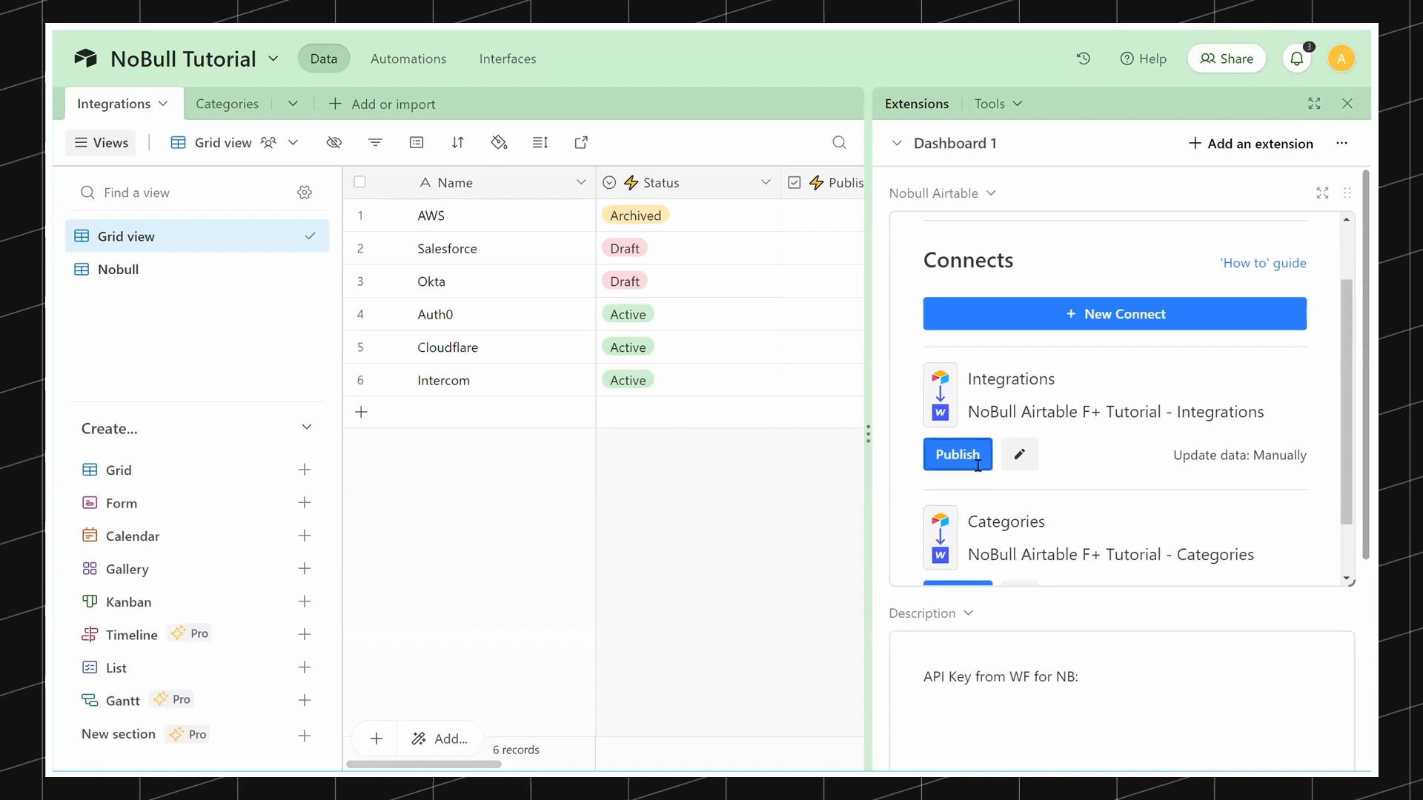
pyautogui.click(956, 455)
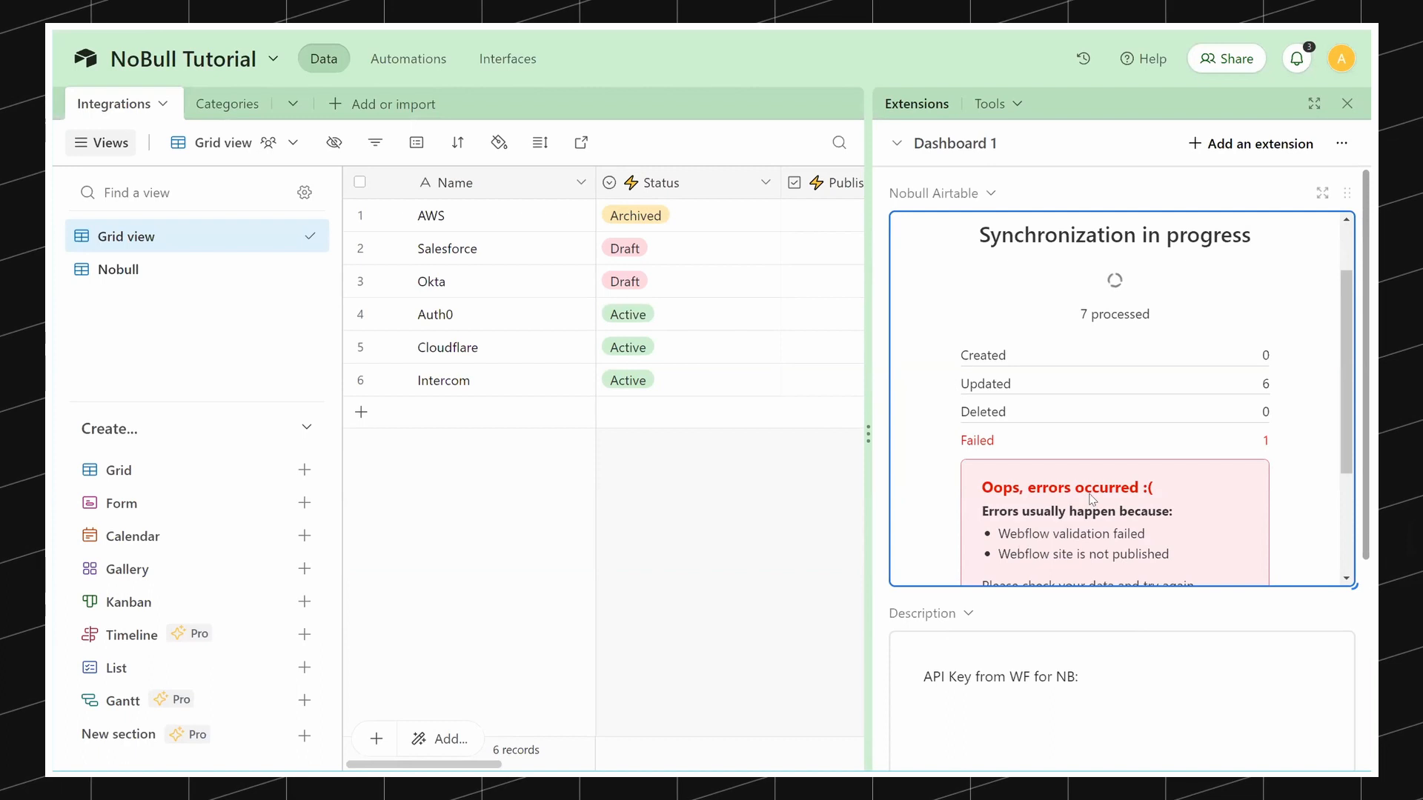
pyautogui.scroll(-3, 1091, 504)
# Step: Inspect the extension frame again and expand the console's WebflowError entries to examine the validation problems
pyautogui.rightClick(1132, 448)
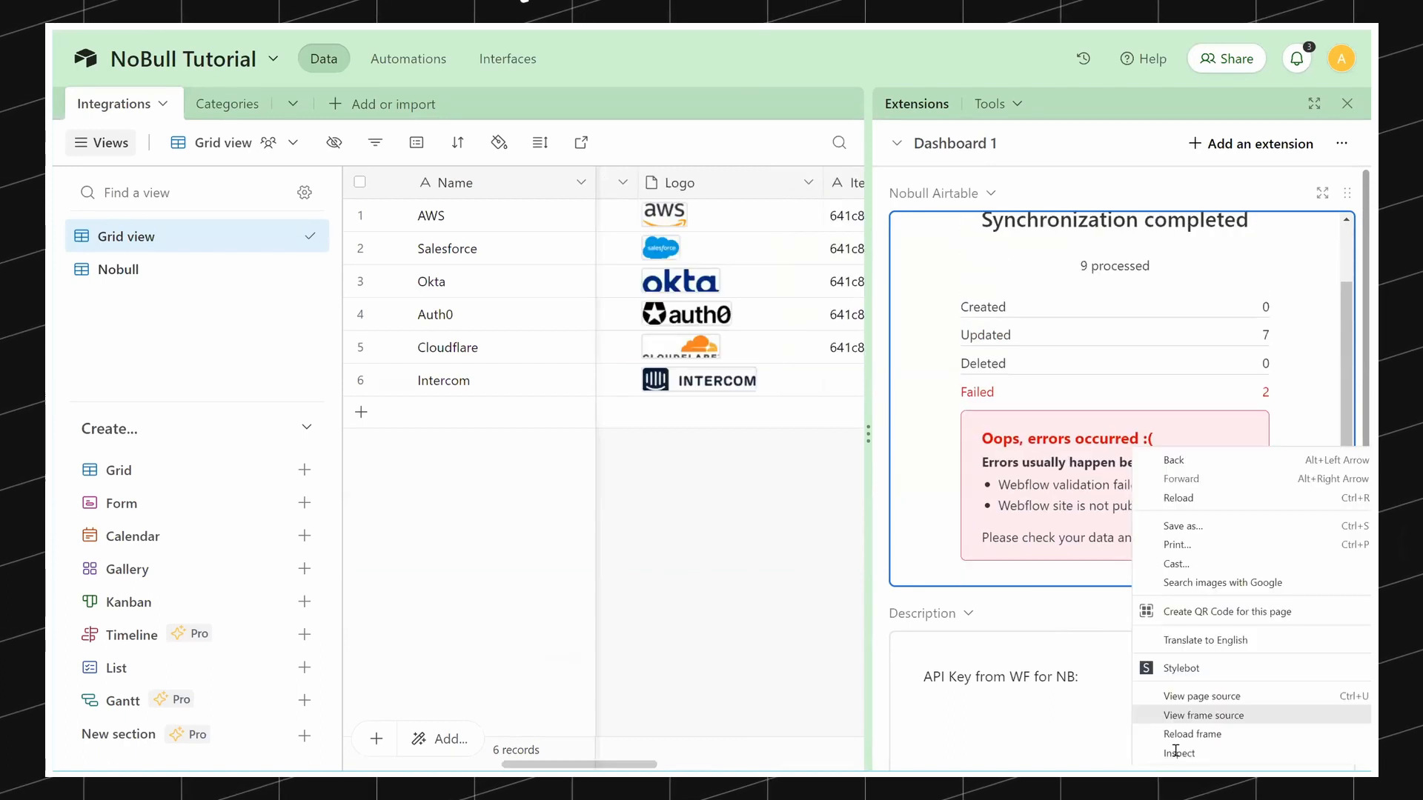
pyautogui.click(1177, 753)
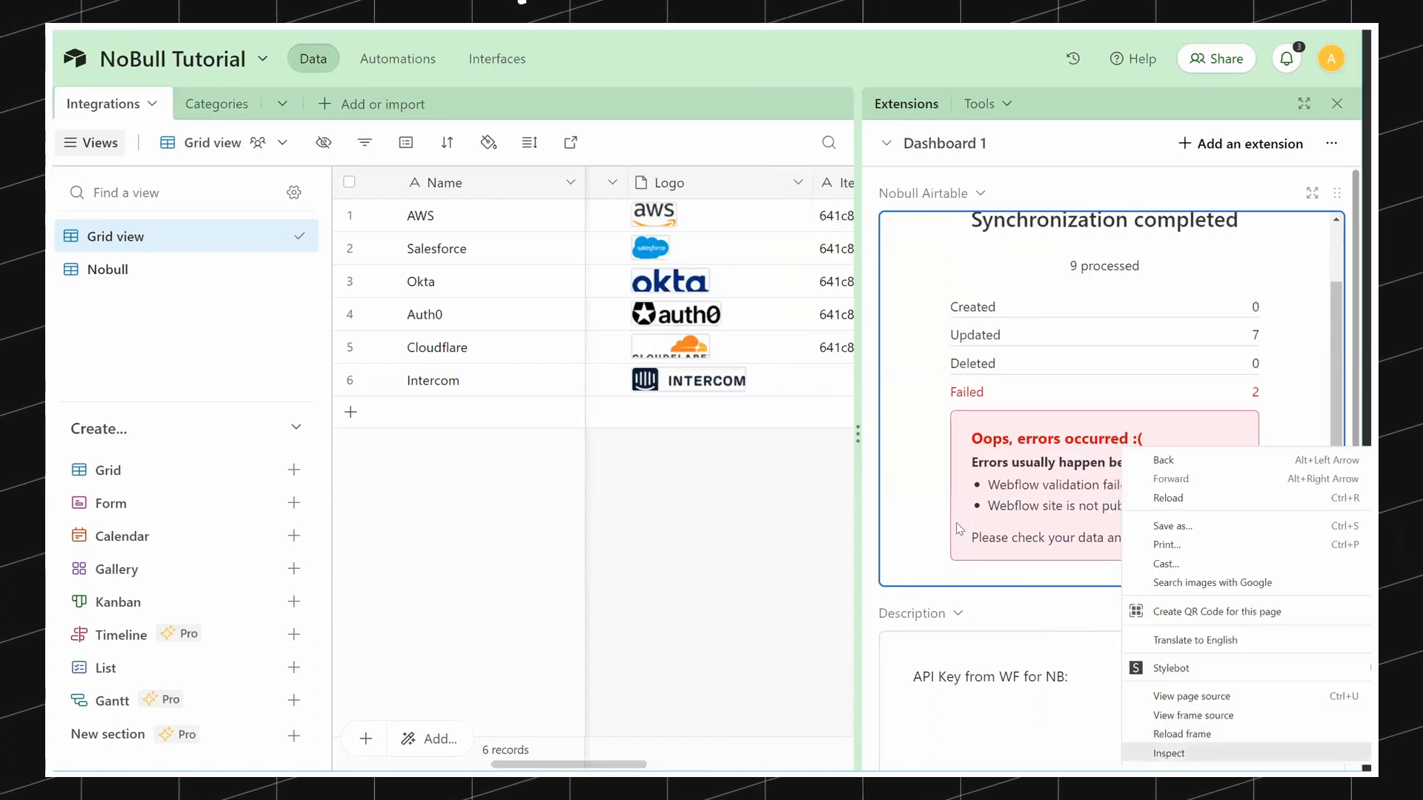
pyautogui.click(775, 42)
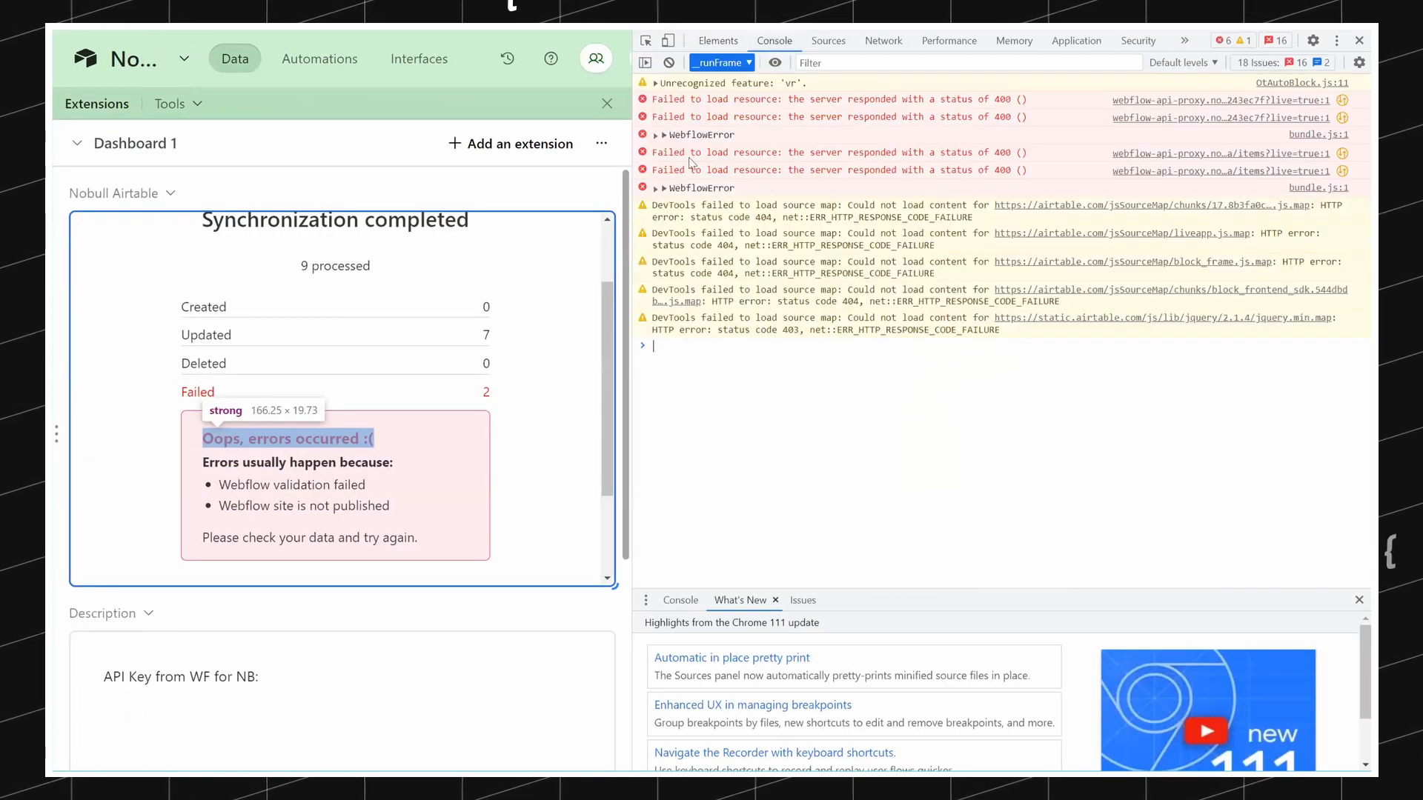
pyautogui.click(664, 188)
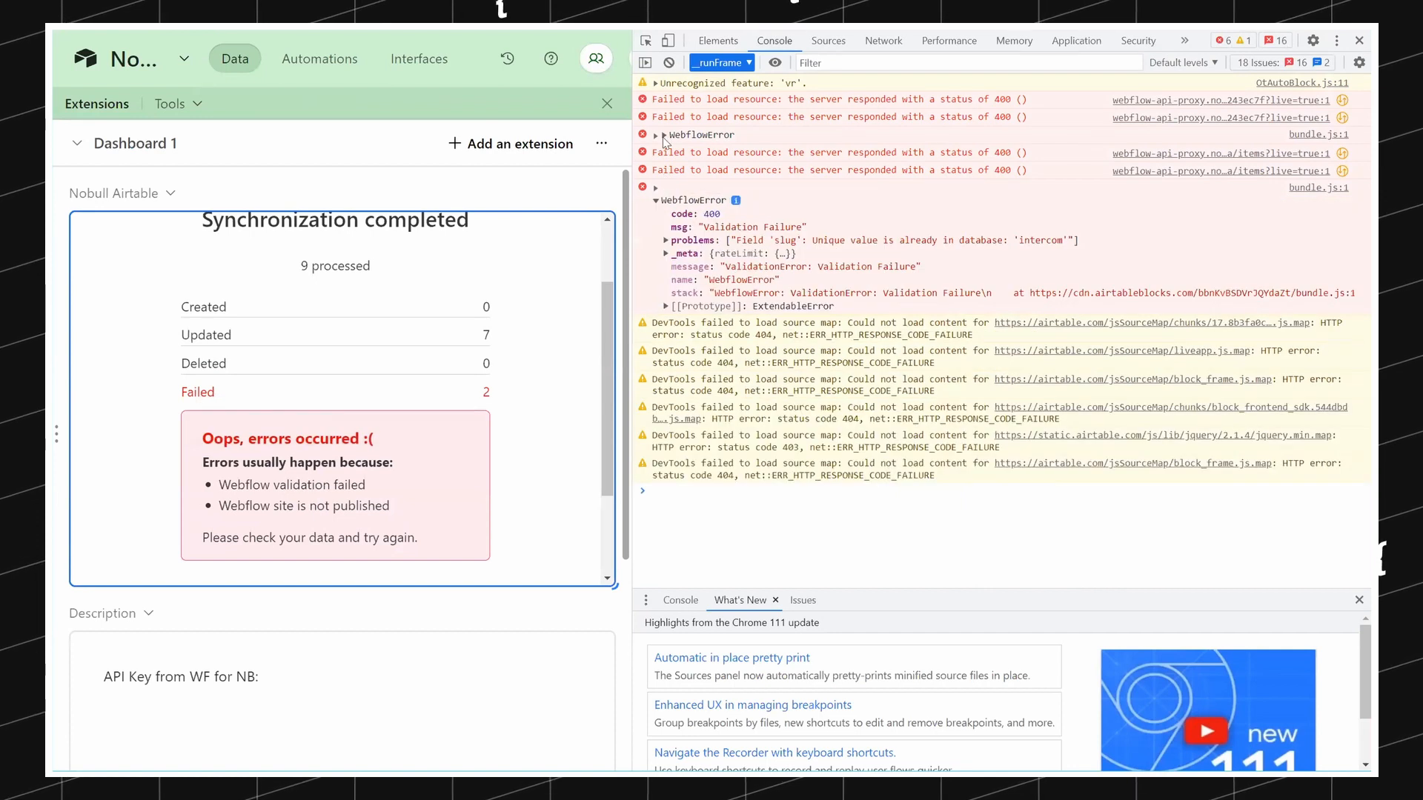
pyautogui.click(664, 136)
pyautogui.click(782, 189)
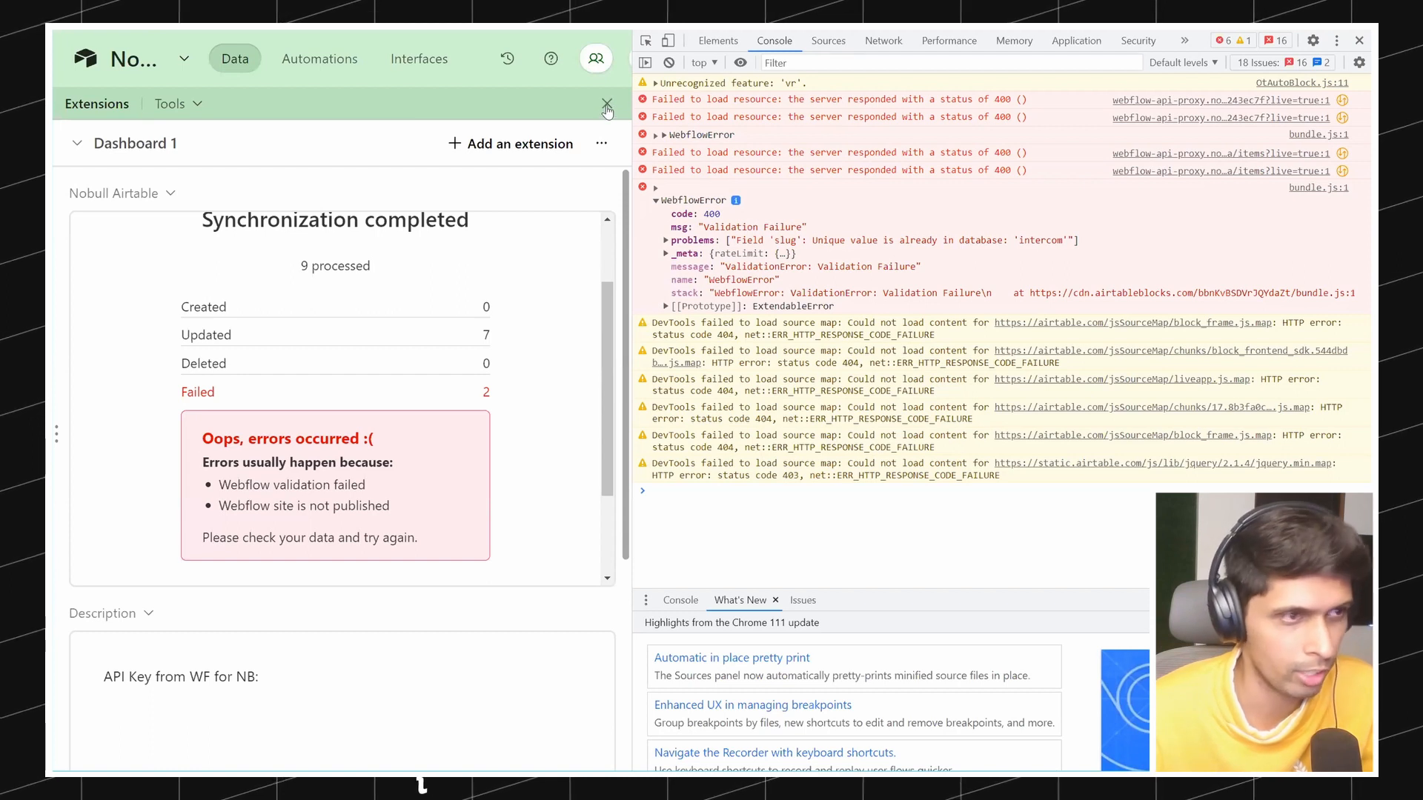
# Step: Reload the base with the developer tools closed and publish the Integrations connect once more
pyautogui.click(1359, 42)
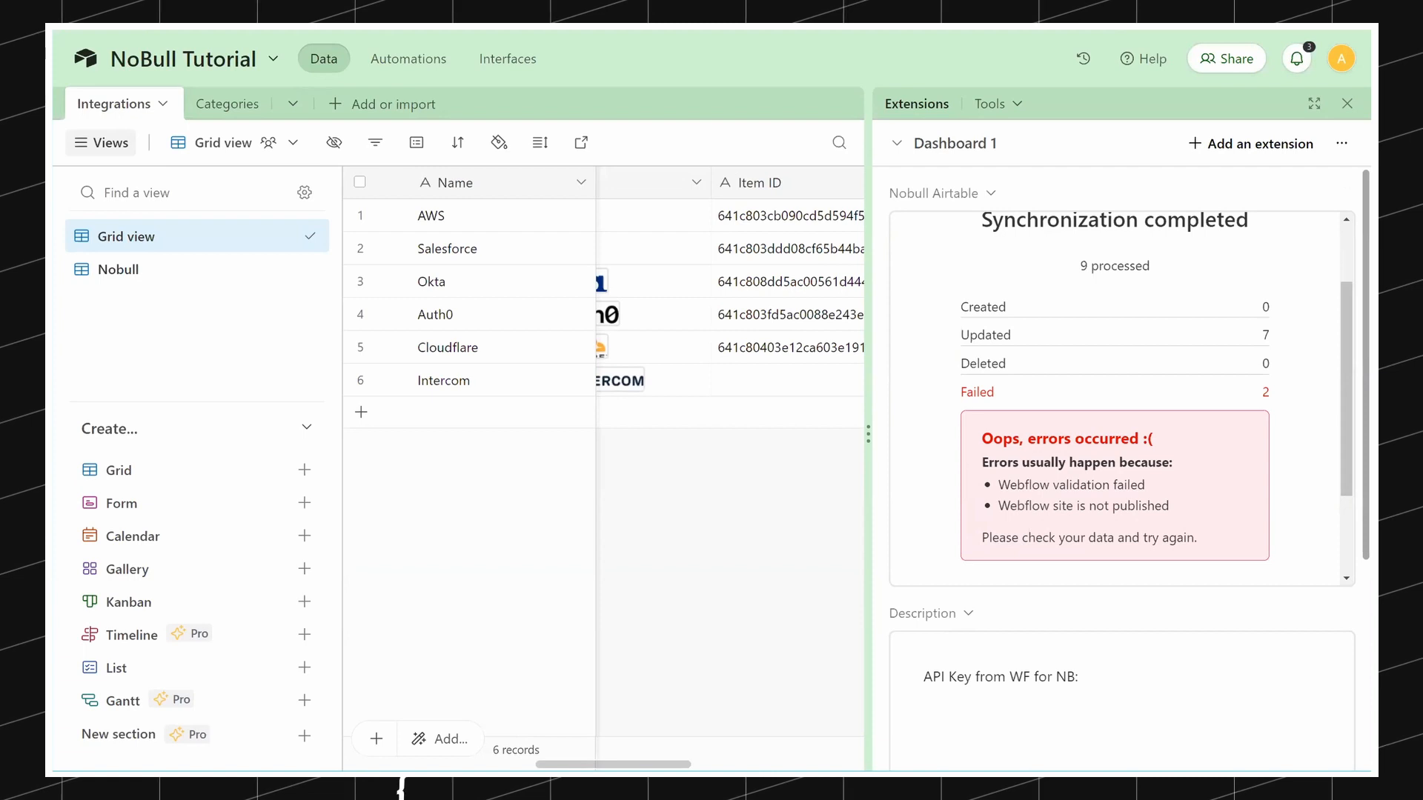
pyautogui.press('F5')
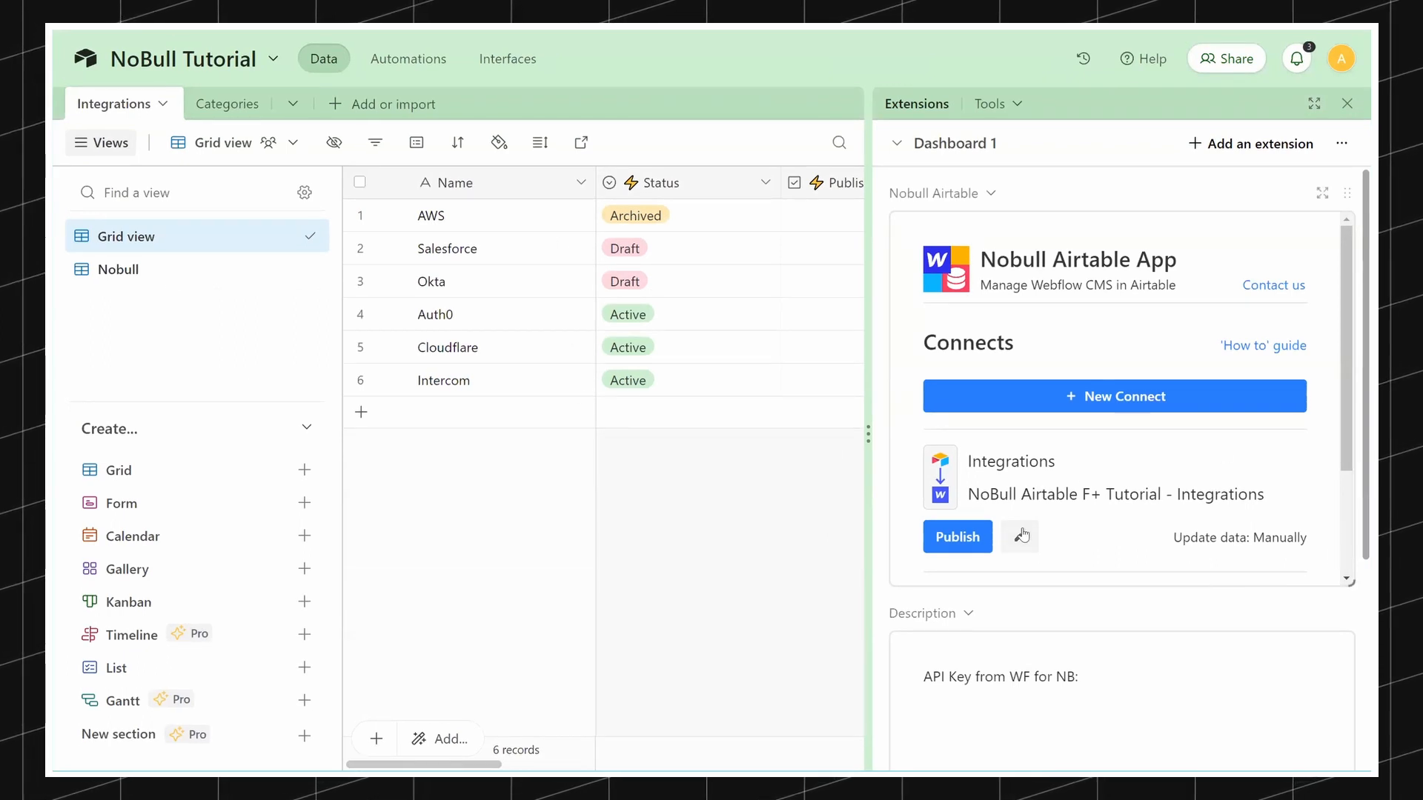
pyautogui.scroll(-1, 1019, 530)
pyautogui.scroll(-1, 970, 457)
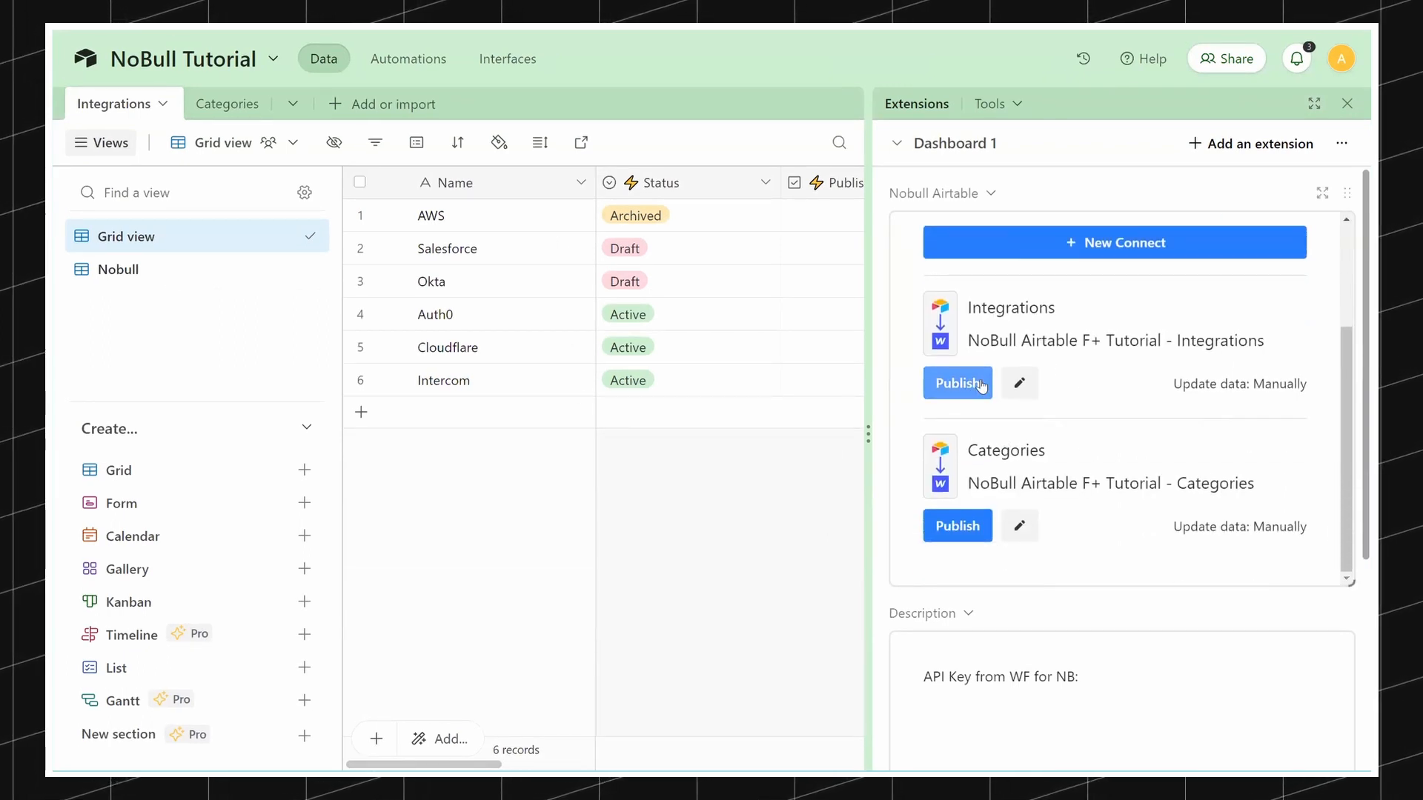
pyautogui.click(957, 382)
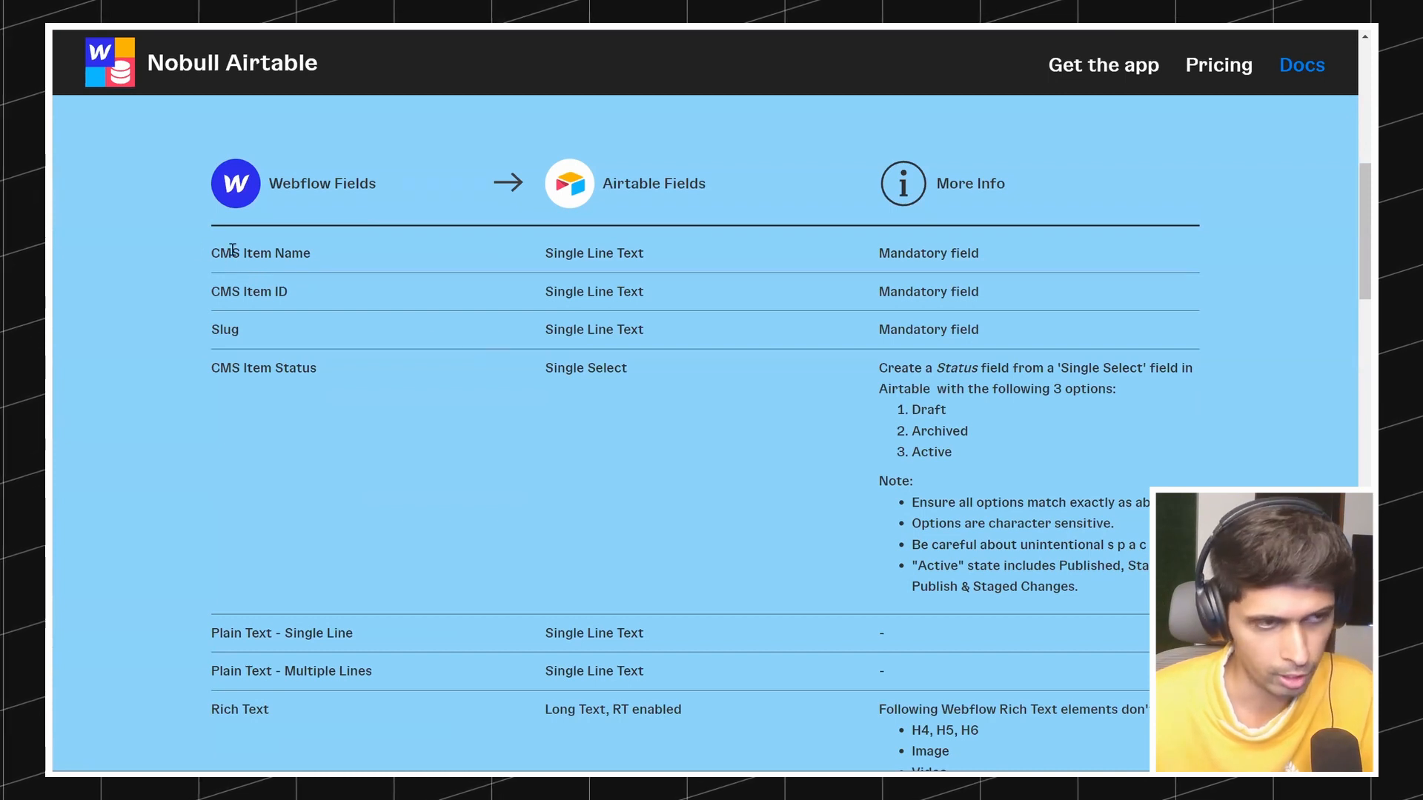
# Step: In the Nobull Airtable docs, review the field mapping table's mandatory fields and the CMS Item Status options
pyautogui.scroll(4, 331, 344)
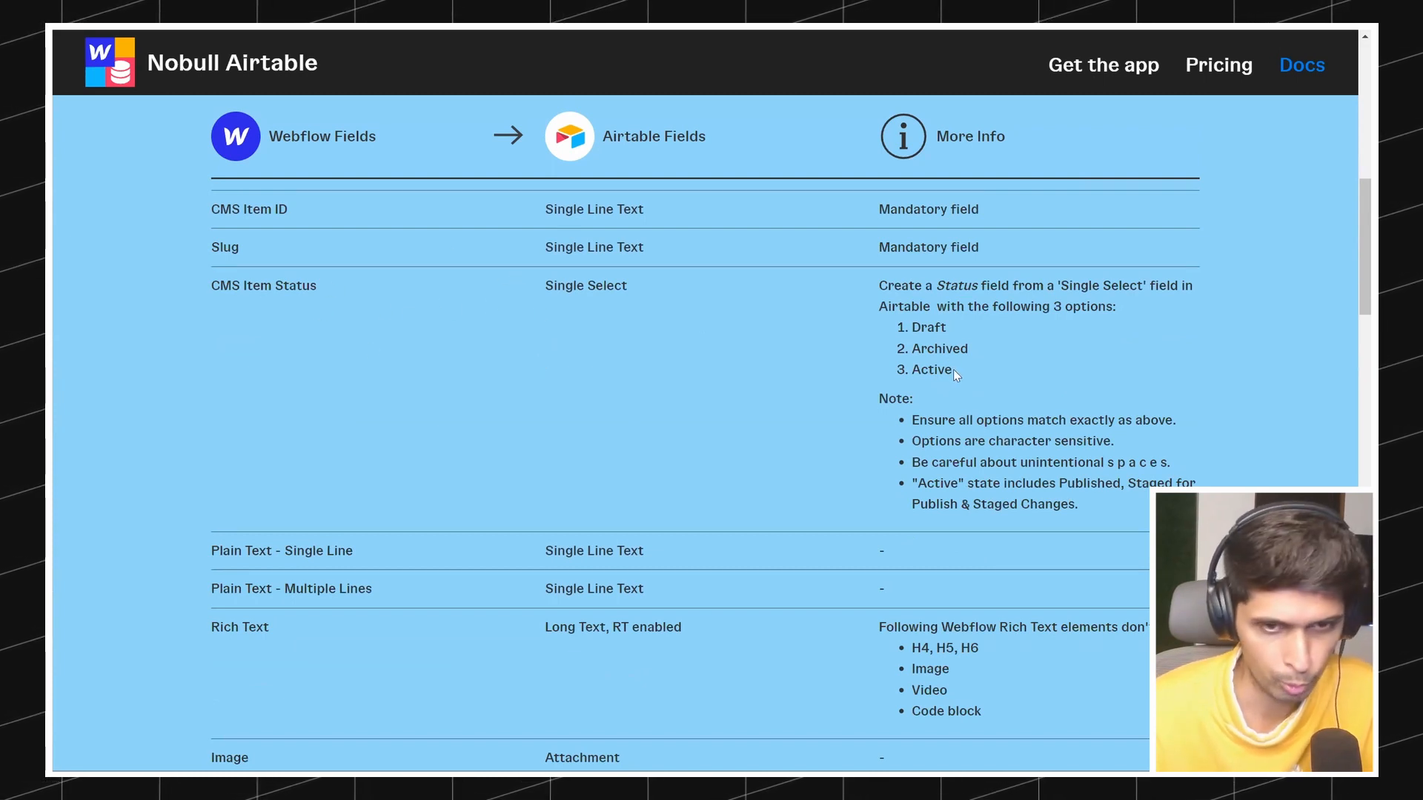
pyautogui.moveTo(951, 371)
pyautogui.mouseDown()
pyautogui.moveTo(905, 324)
pyautogui.moveTo(913, 348)
pyautogui.moveTo(964, 349)
pyautogui.mouseUp()
pyautogui.click(985, 353)
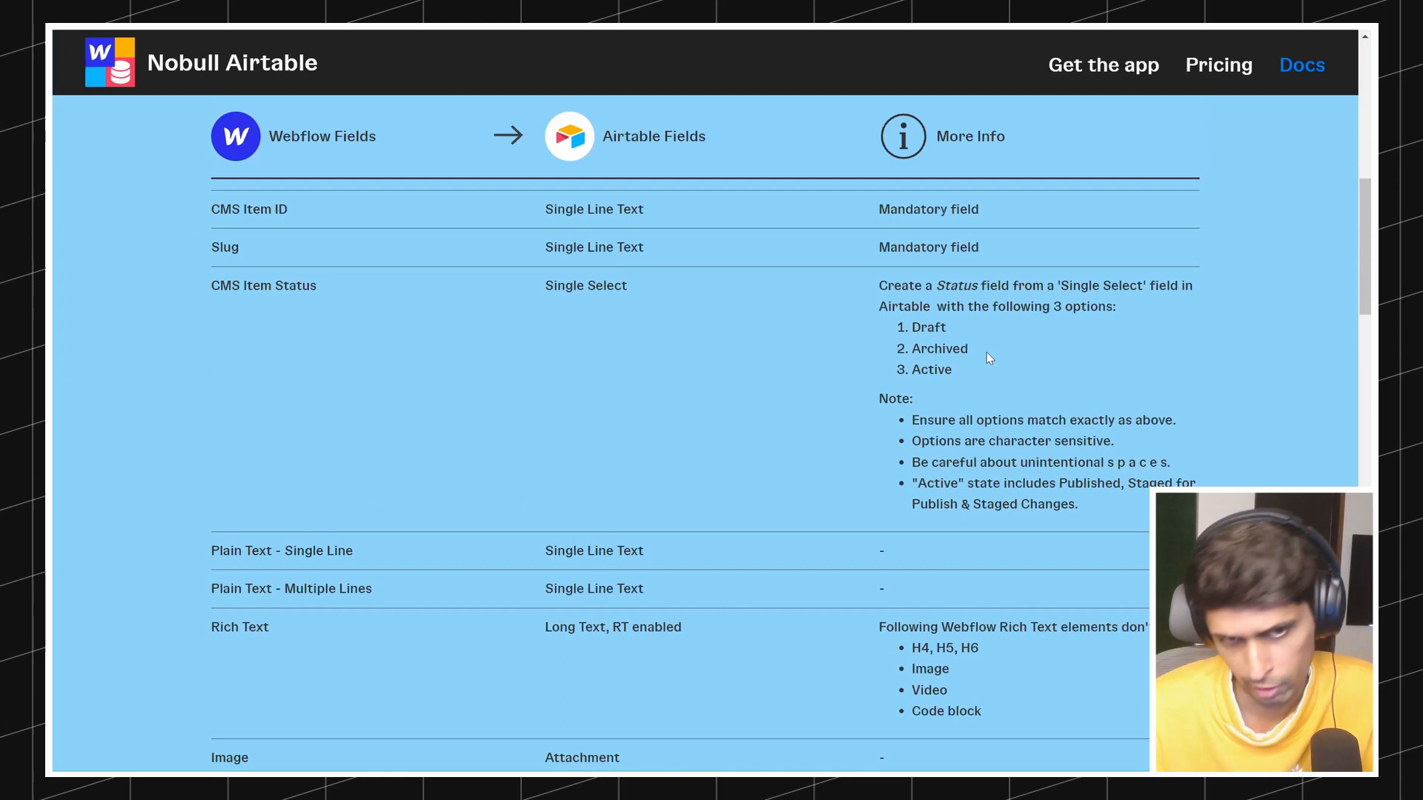
pyautogui.scroll(1, 766, 347)
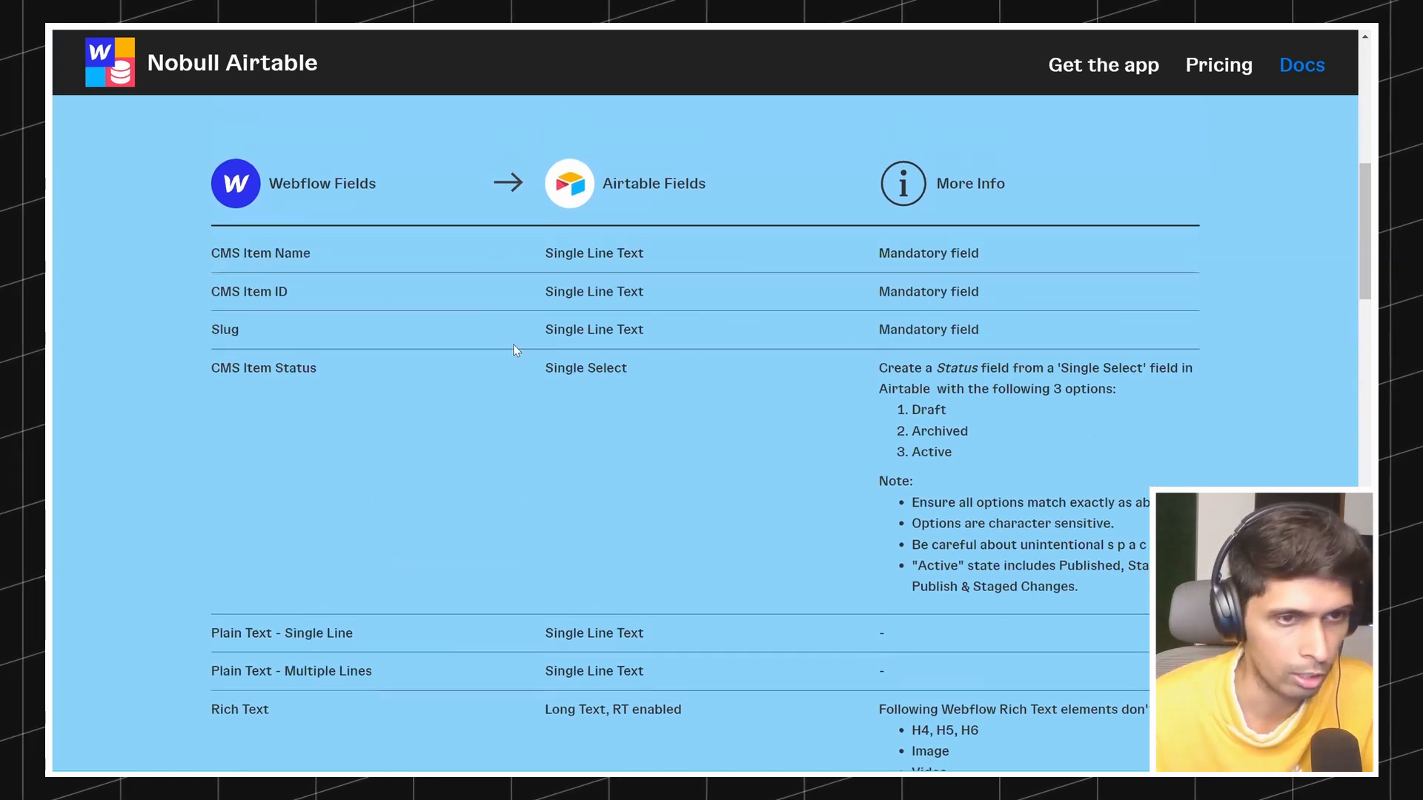
# Step: Review the Webflow-to-Airtable mapping table from the mandatory fields through the rich text, media, number and date field types
pyautogui.moveTo(265, 255); pyautogui.dragTo(1006, 327)
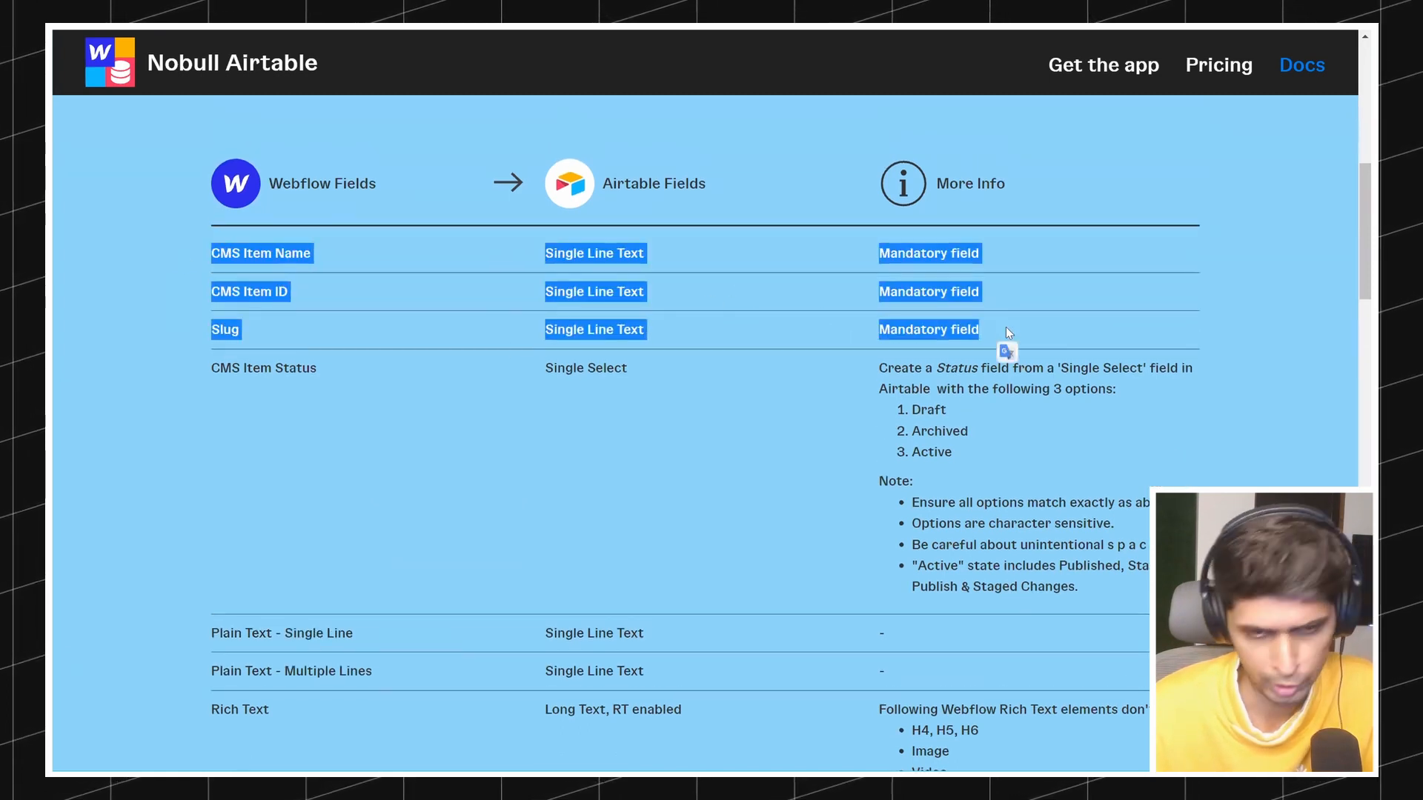
pyautogui.click(687, 456)
pyautogui.scroll(-5, 686, 456)
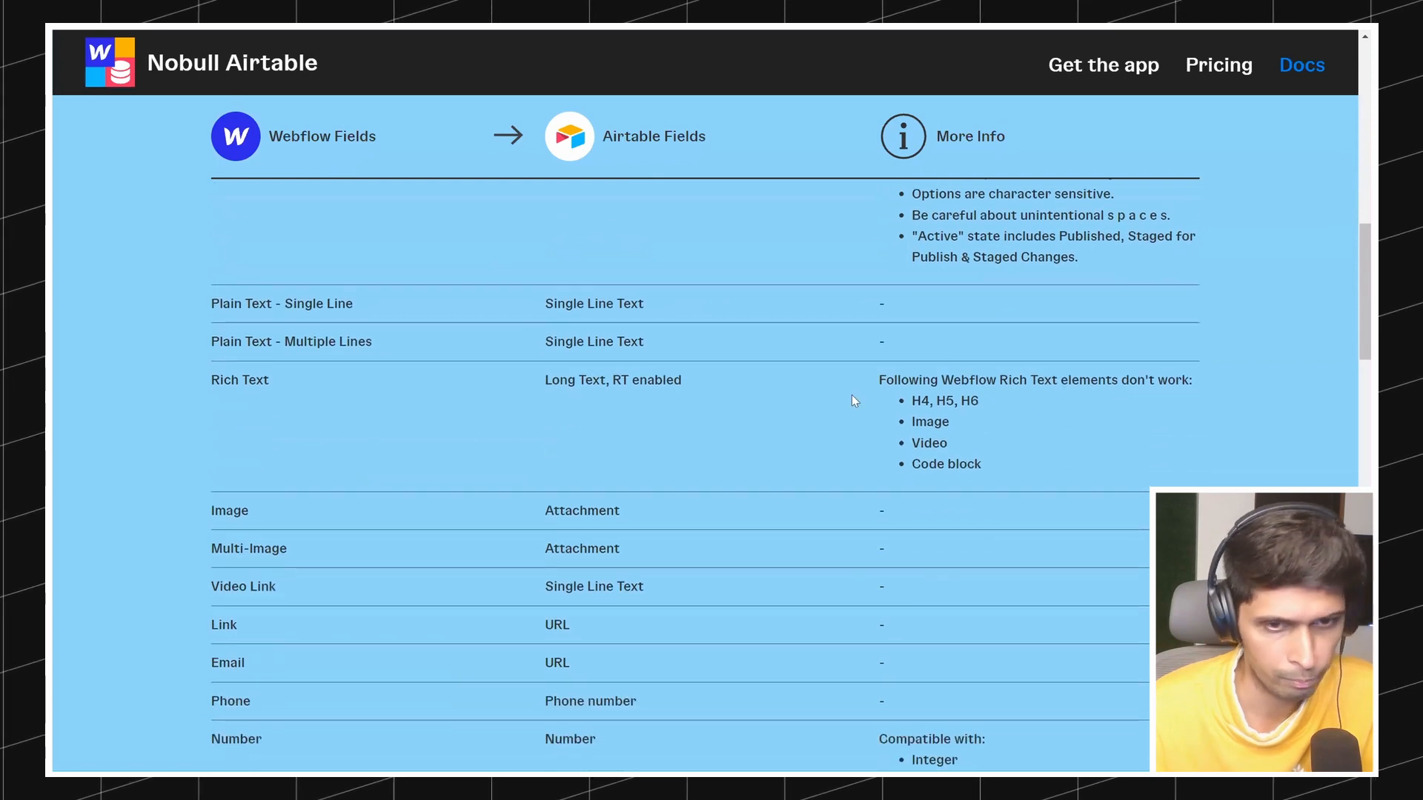
pyautogui.scroll(-5, 566, 392)
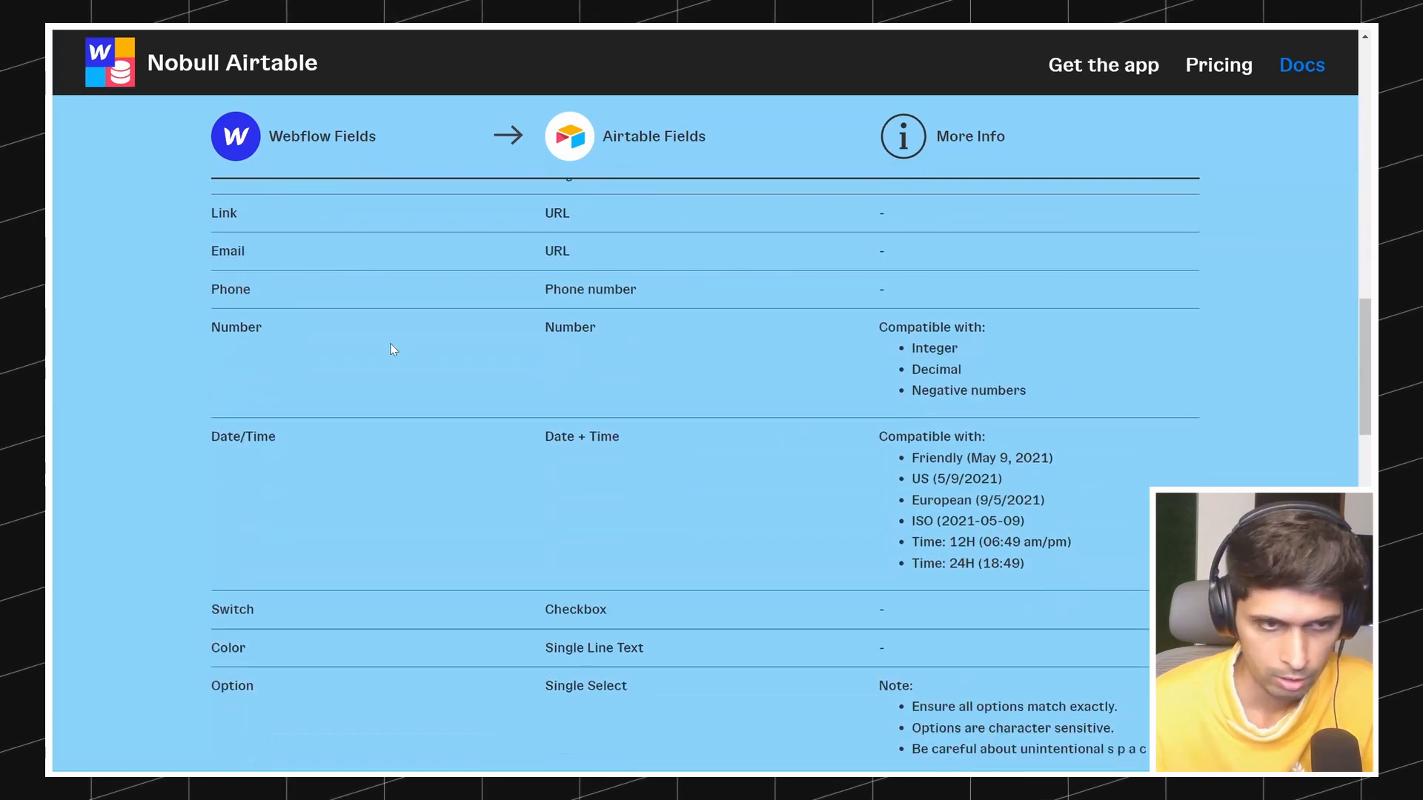
pyautogui.scroll(2, 391, 344)
pyautogui.scroll(2, 604, 332)
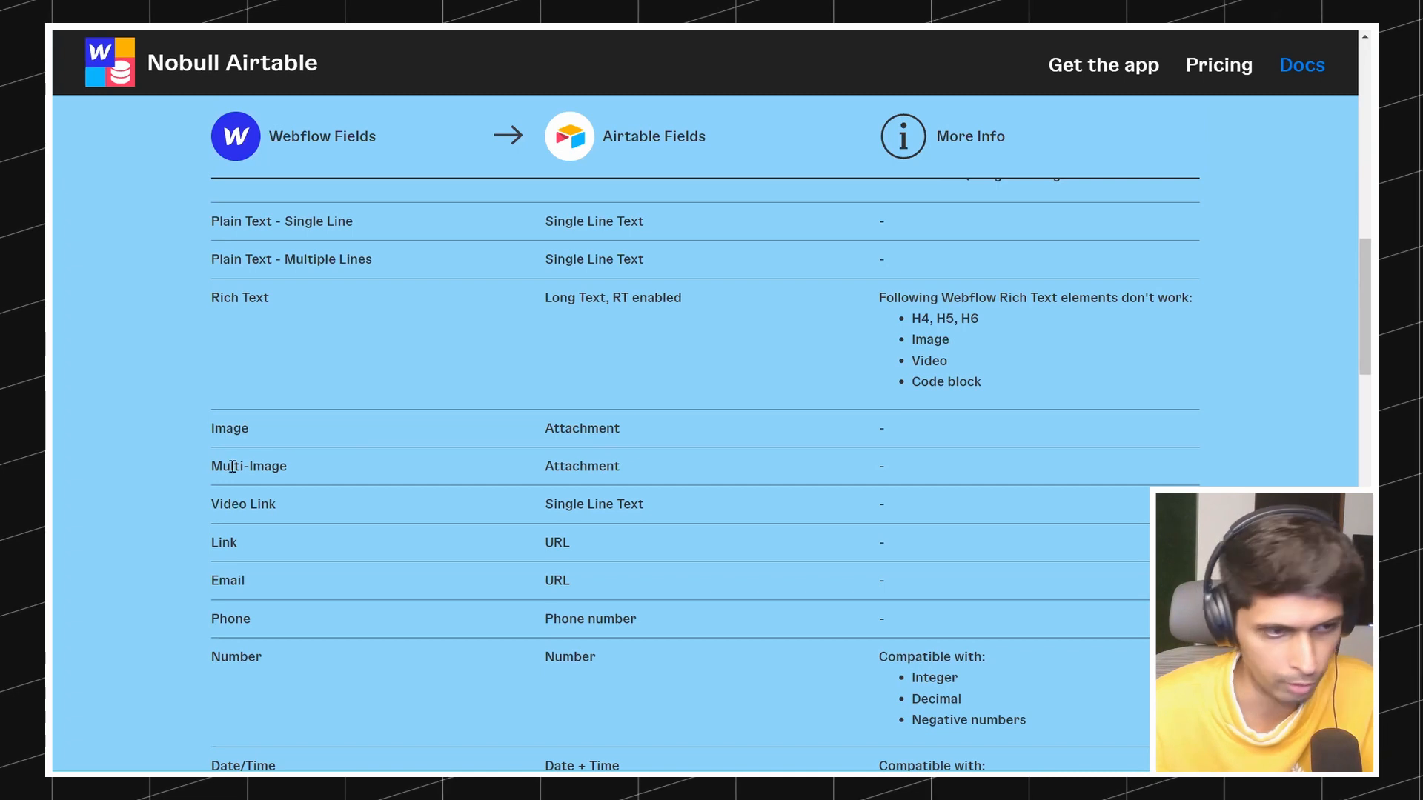
pyautogui.scroll(5, 537, 455)
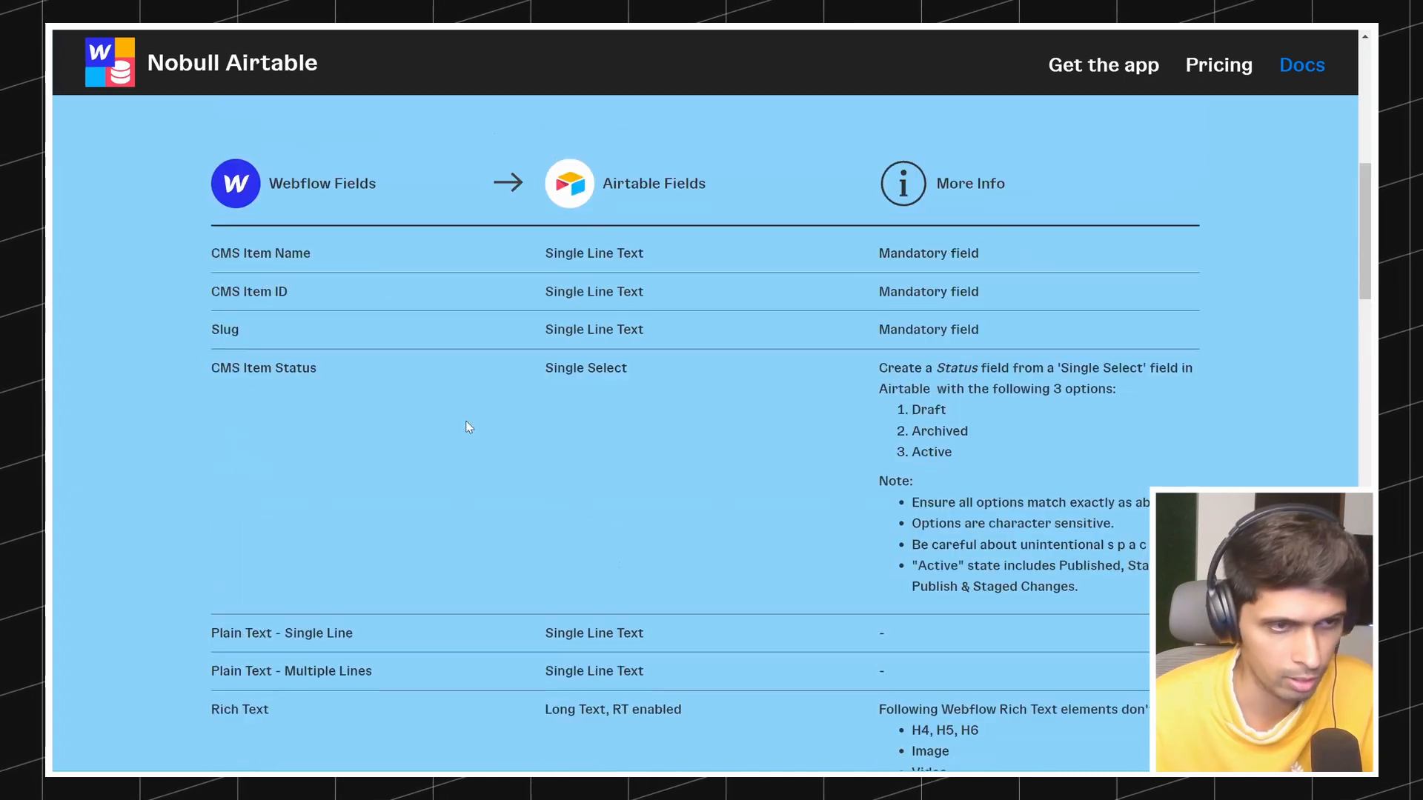
# Step: Show the Airtable to Webflow mapping in the docs and review its mandatory, status, media, number and date field requirements
pyautogui.click(646, 469)
pyautogui.scroll(-3, 647, 471)
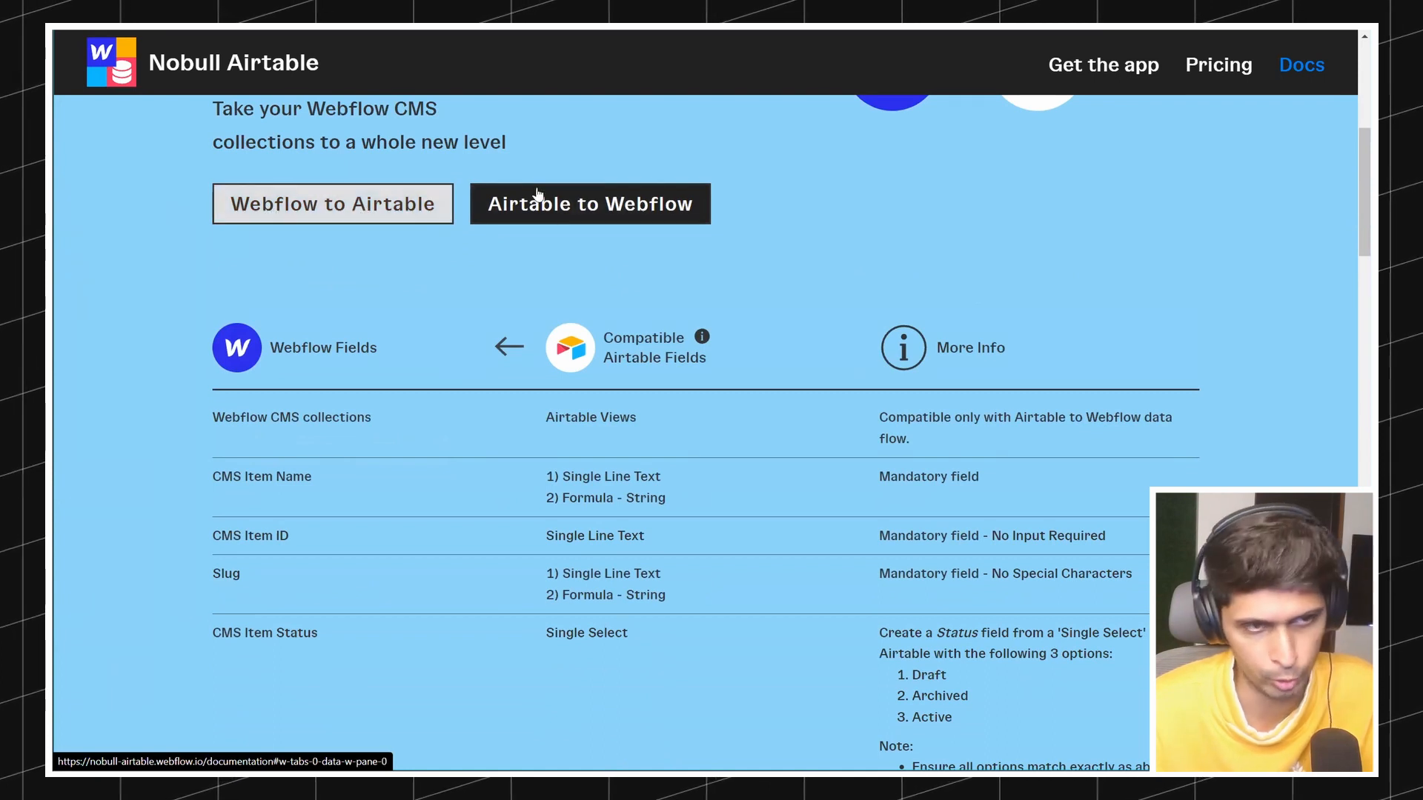
pyautogui.scroll(-9, 720, 455)
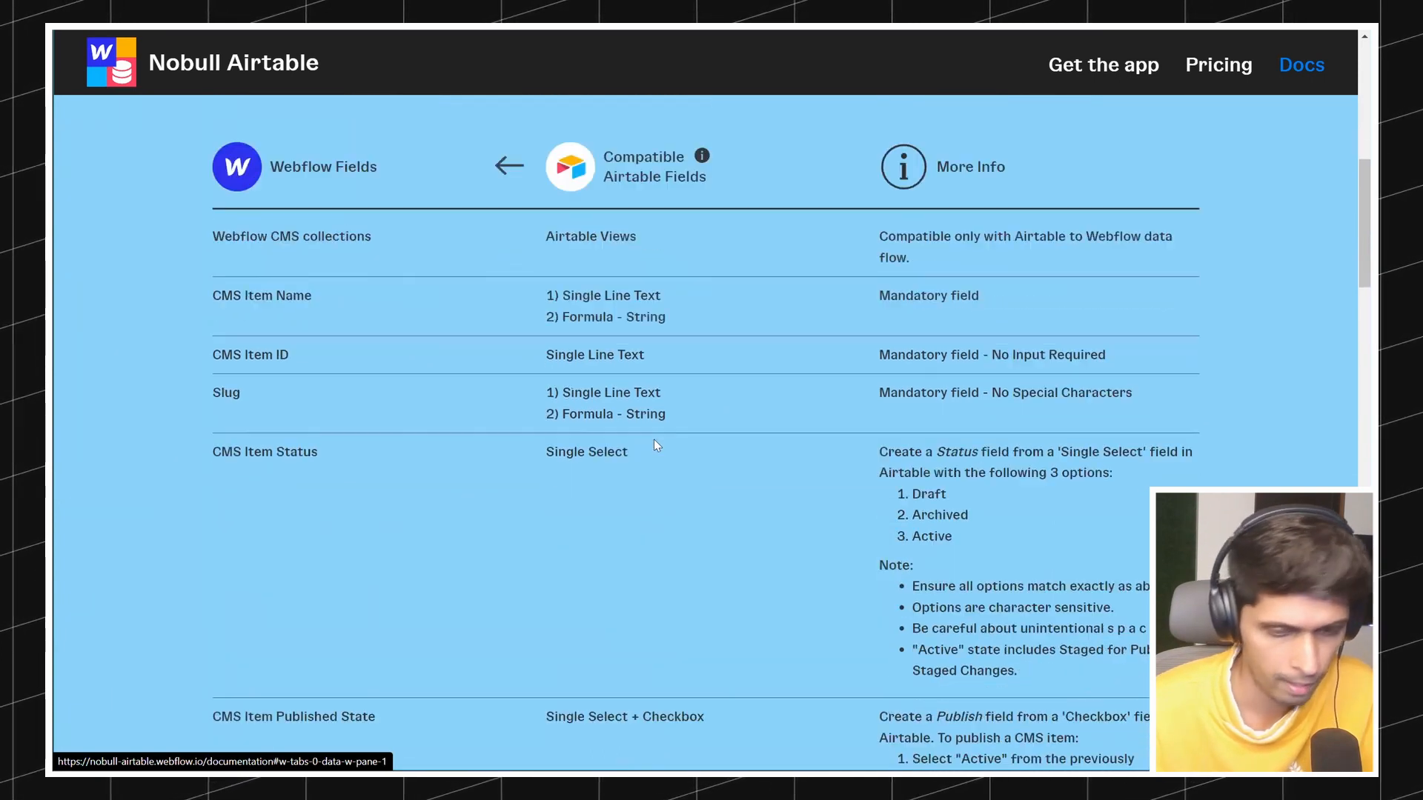
pyautogui.scroll(-4, 696, 401)
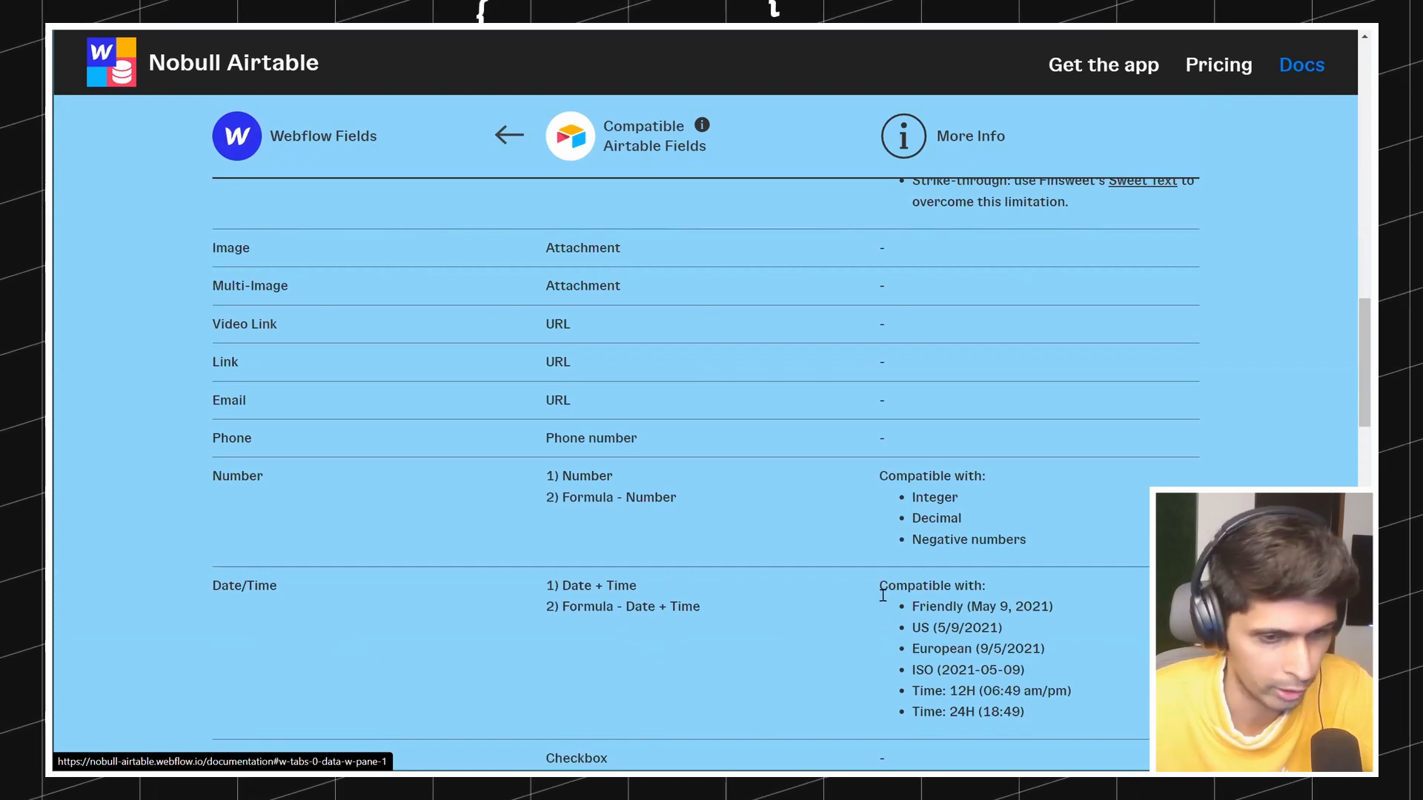
pyautogui.scroll(15, 729, 560)
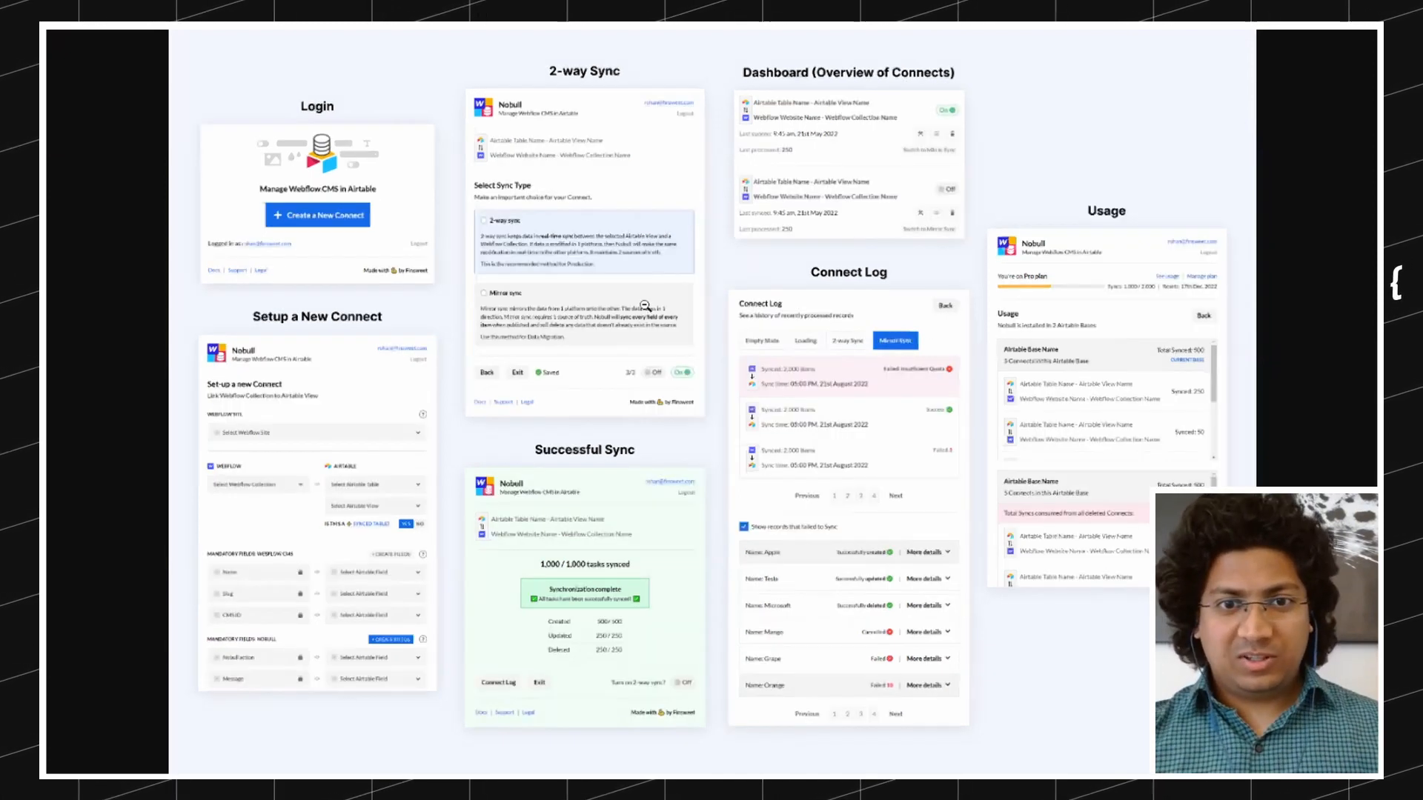
# Step: Enlarge the Nobull interface mockup image and examine the Login screen with its Create a New Connect option
pyautogui.click(645, 306)
pyautogui.hscroll(-15, 645, 306)
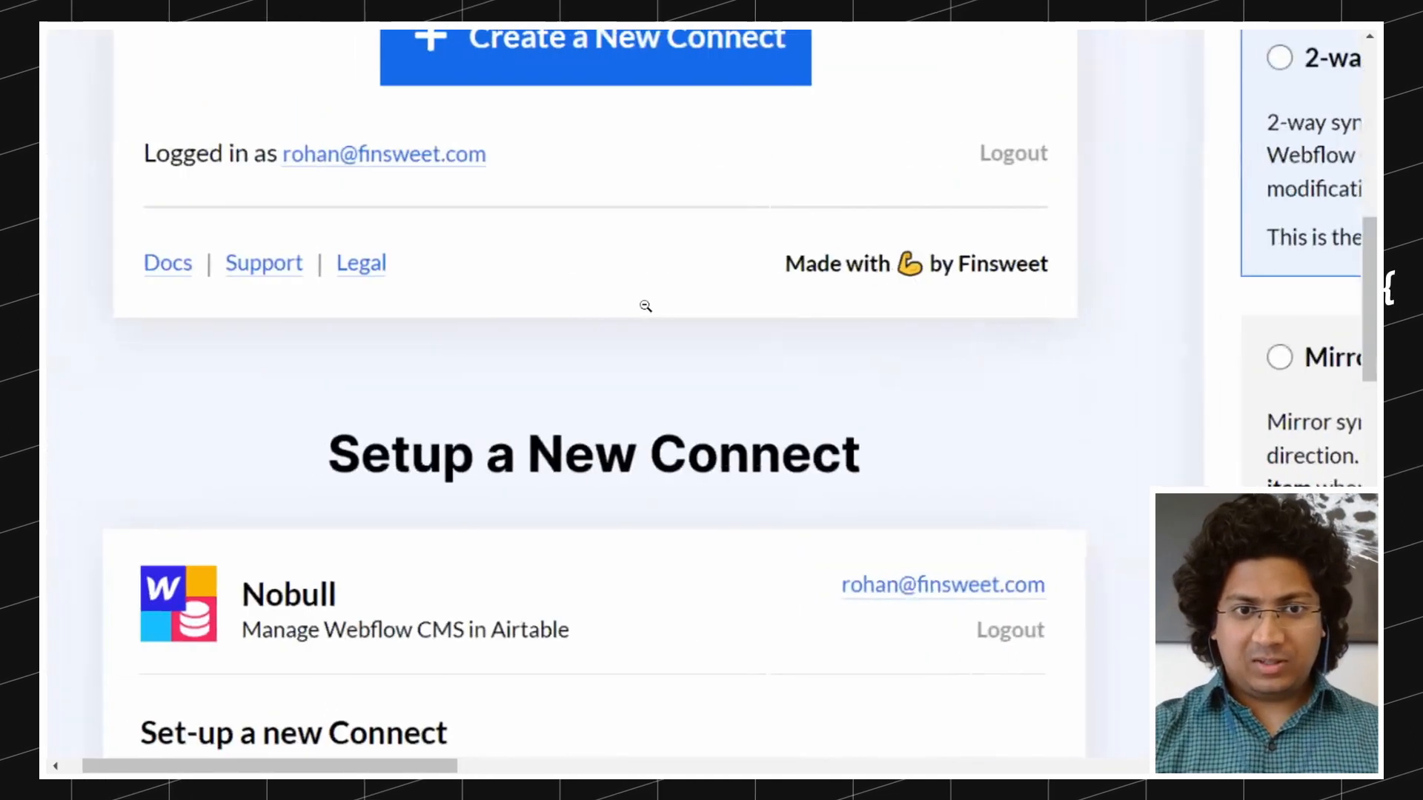
pyautogui.scroll(3, 646, 306)
pyautogui.scroll(4, 661, 401)
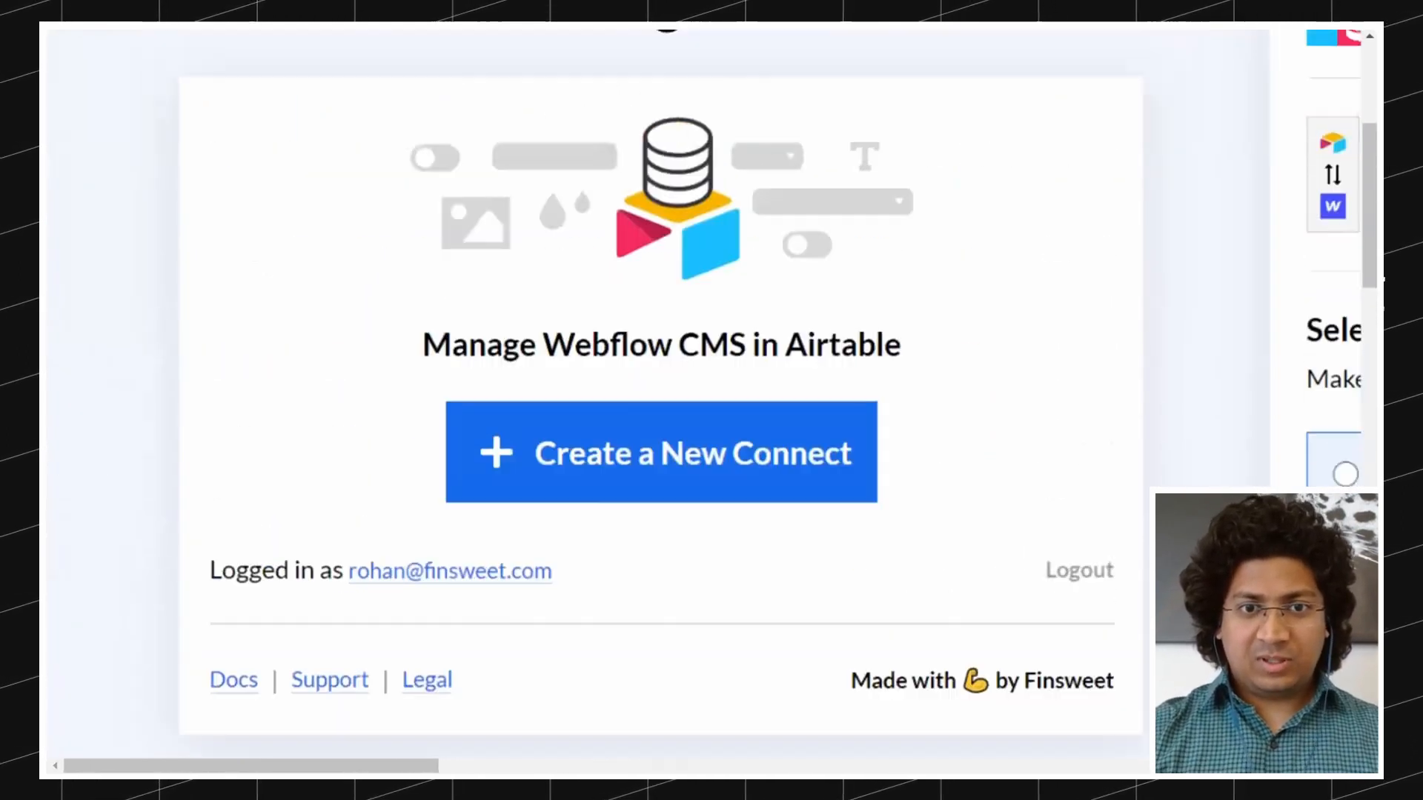
pyautogui.scroll(-1, 661, 400)
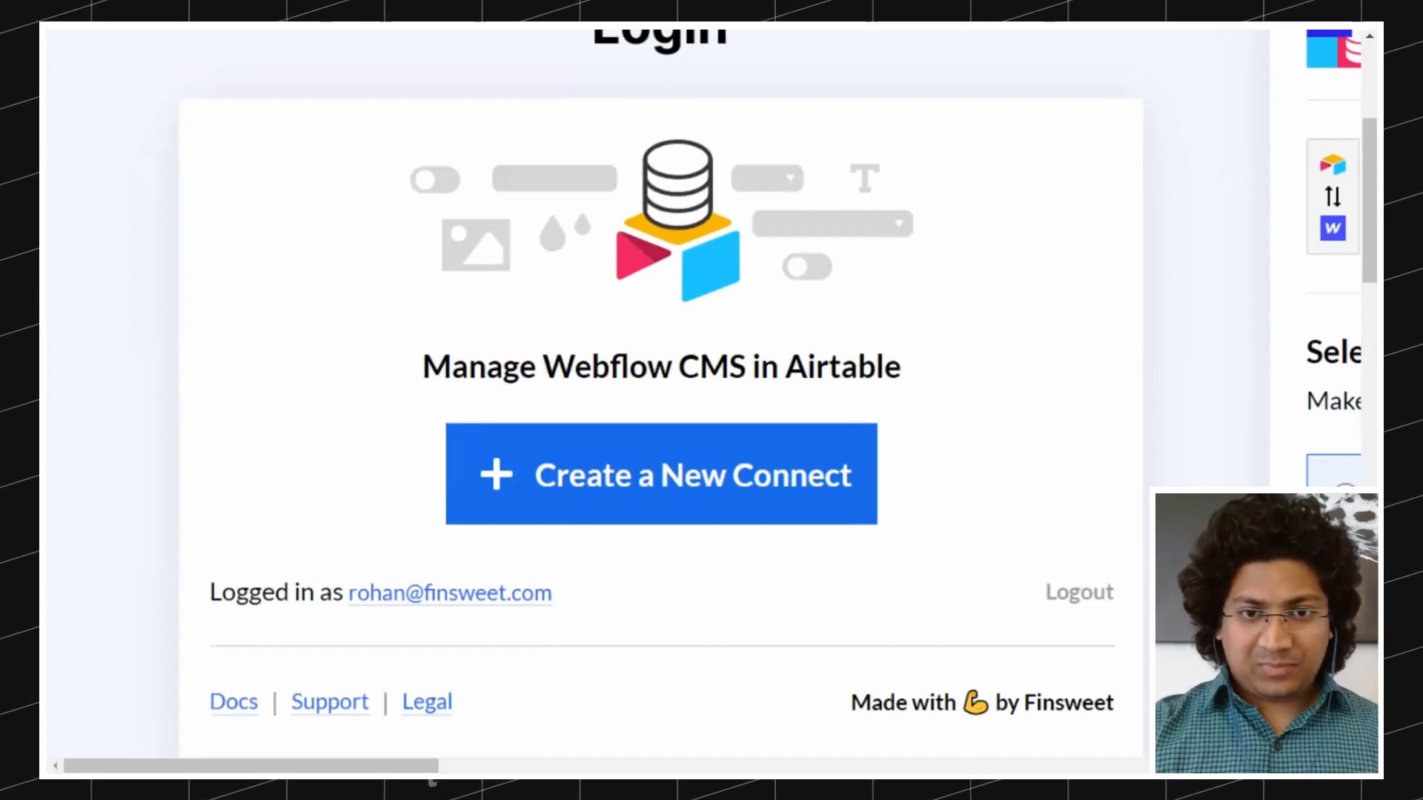
pyautogui.scroll(-1, 659, 371)
pyautogui.scroll(-2, 659, 400)
pyautogui.scroll(-4, 660, 400)
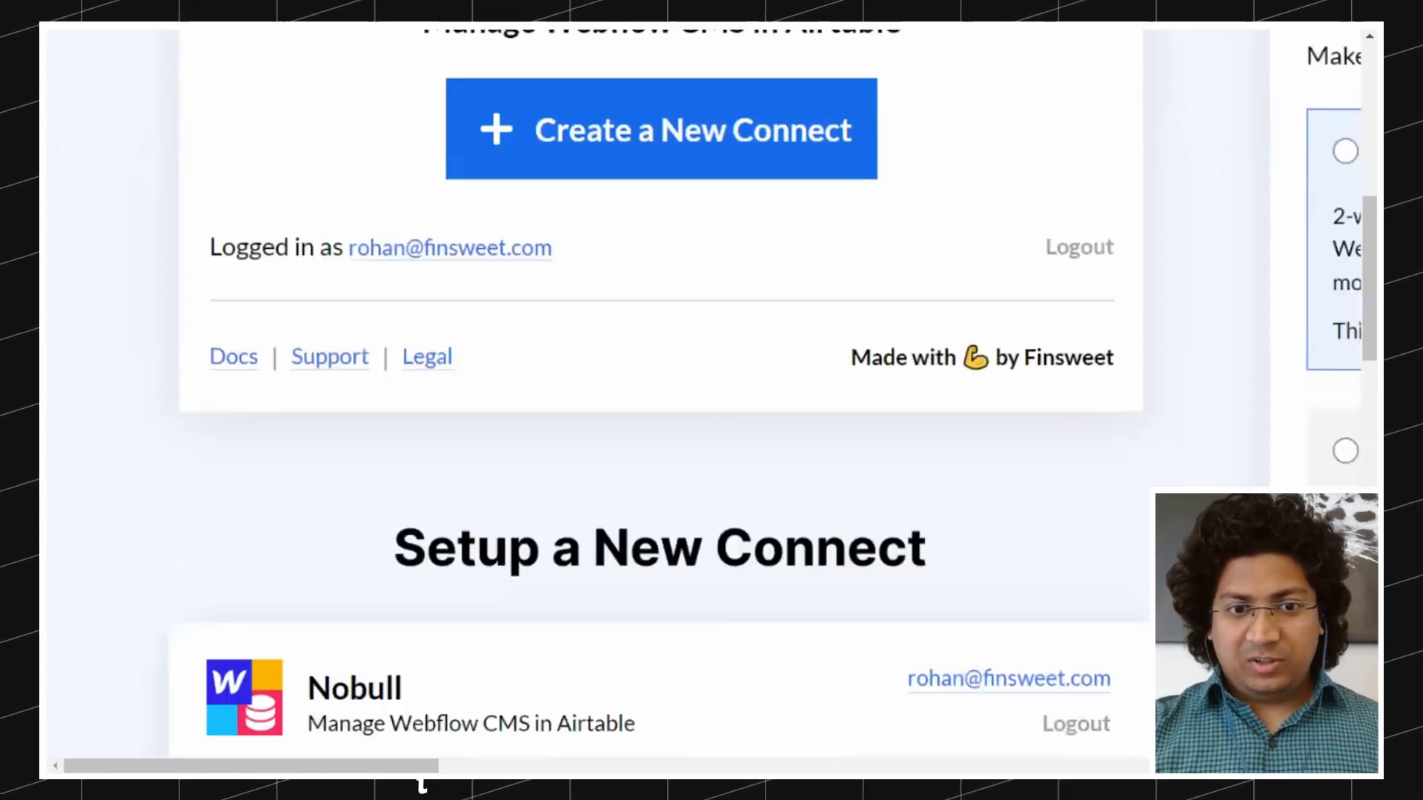
# Step: Examine the Setup a New Connect mockup, including site and table selection, the synced table option, and the Webflow CMS and Nobull mandatory fields
pyautogui.scroll(-4, 660, 400)
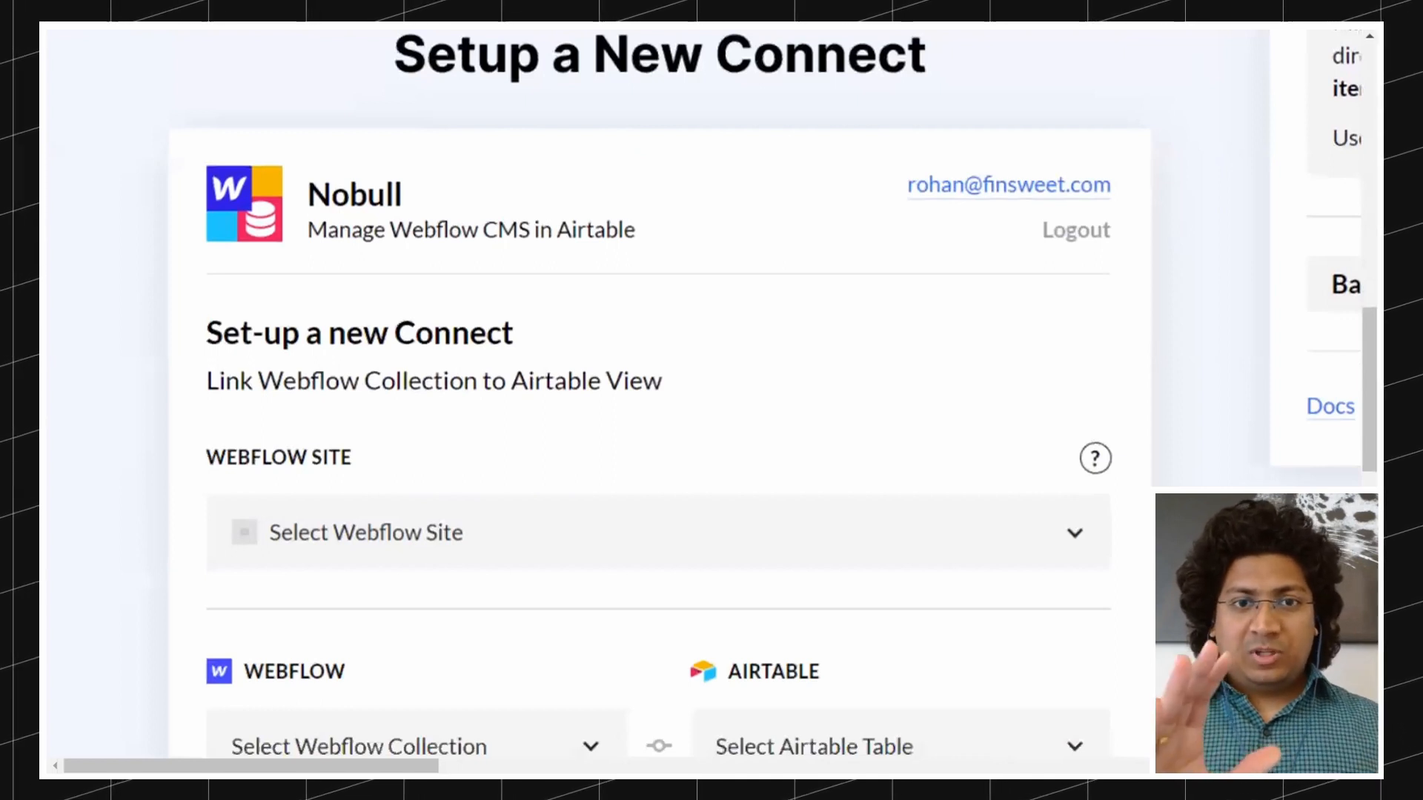
pyautogui.scroll(-5, 660, 400)
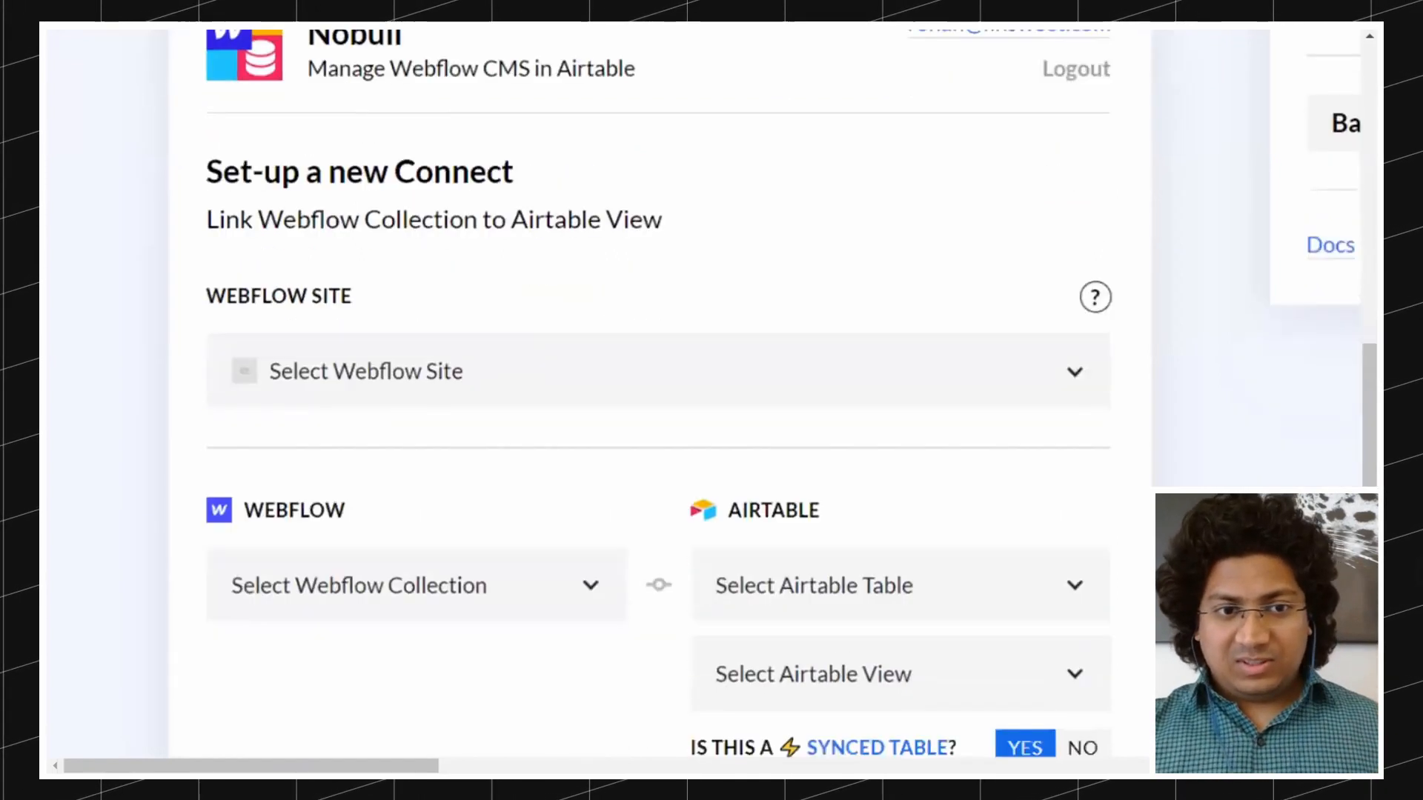
pyautogui.scroll(-2, 660, 400)
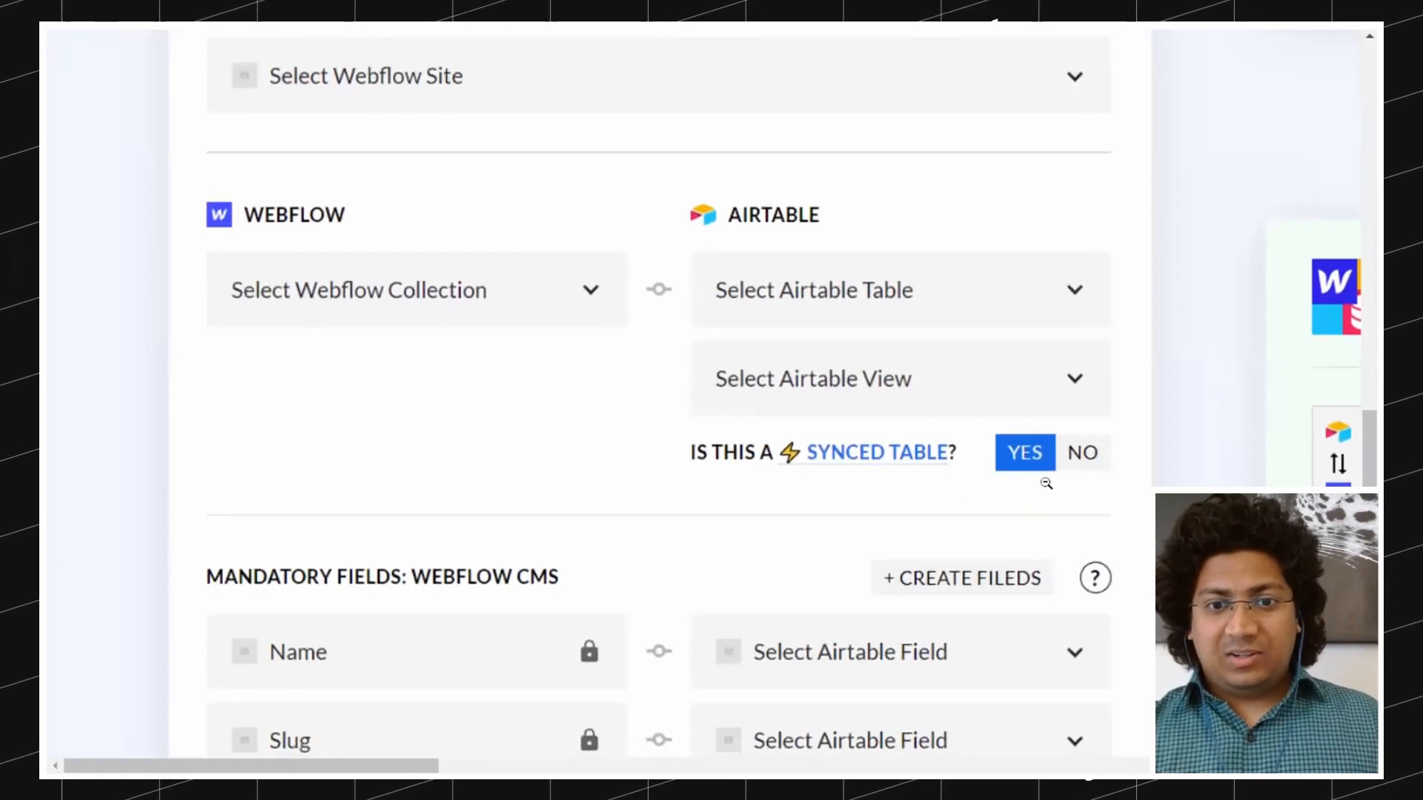
pyautogui.scroll(-5, 681, 488)
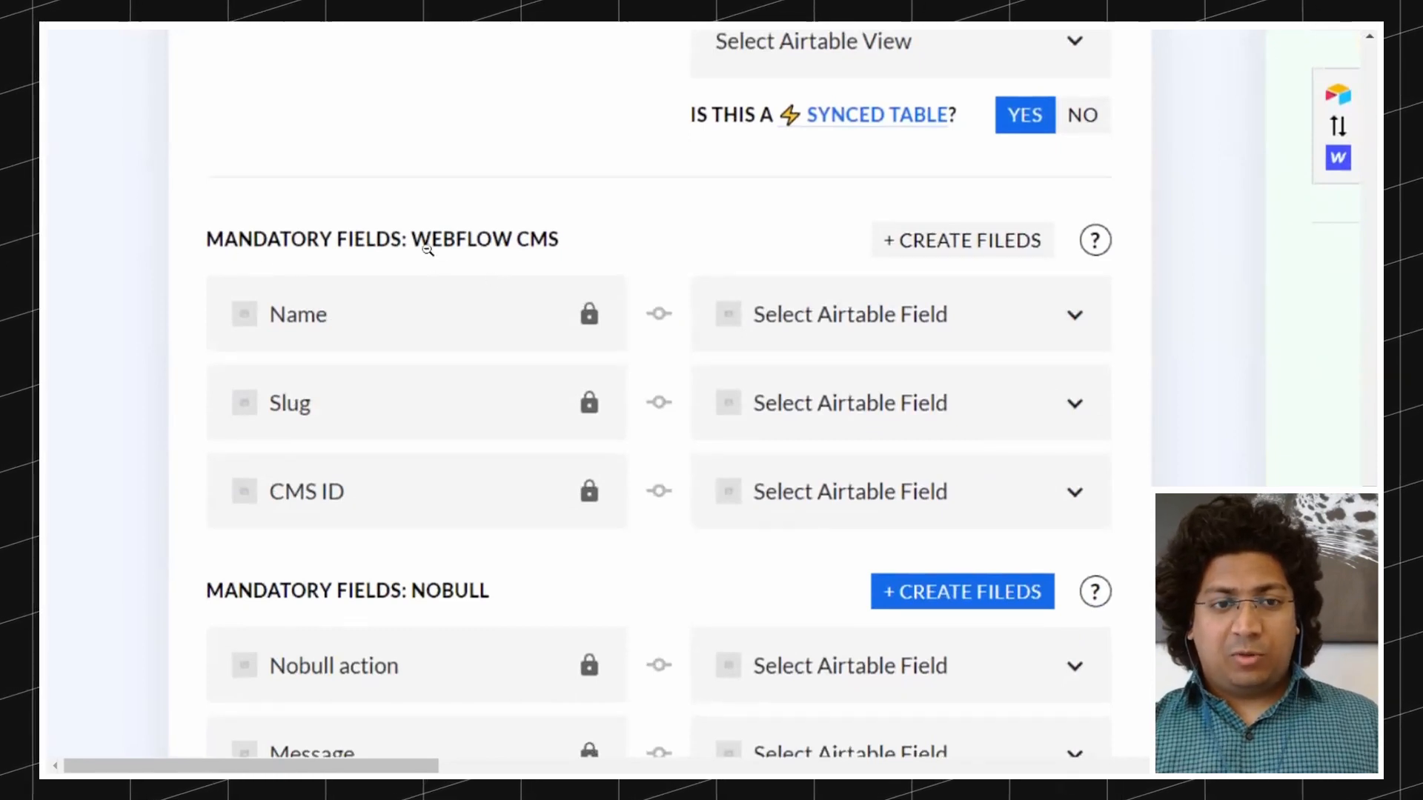
pyautogui.scroll(-2, 430, 252)
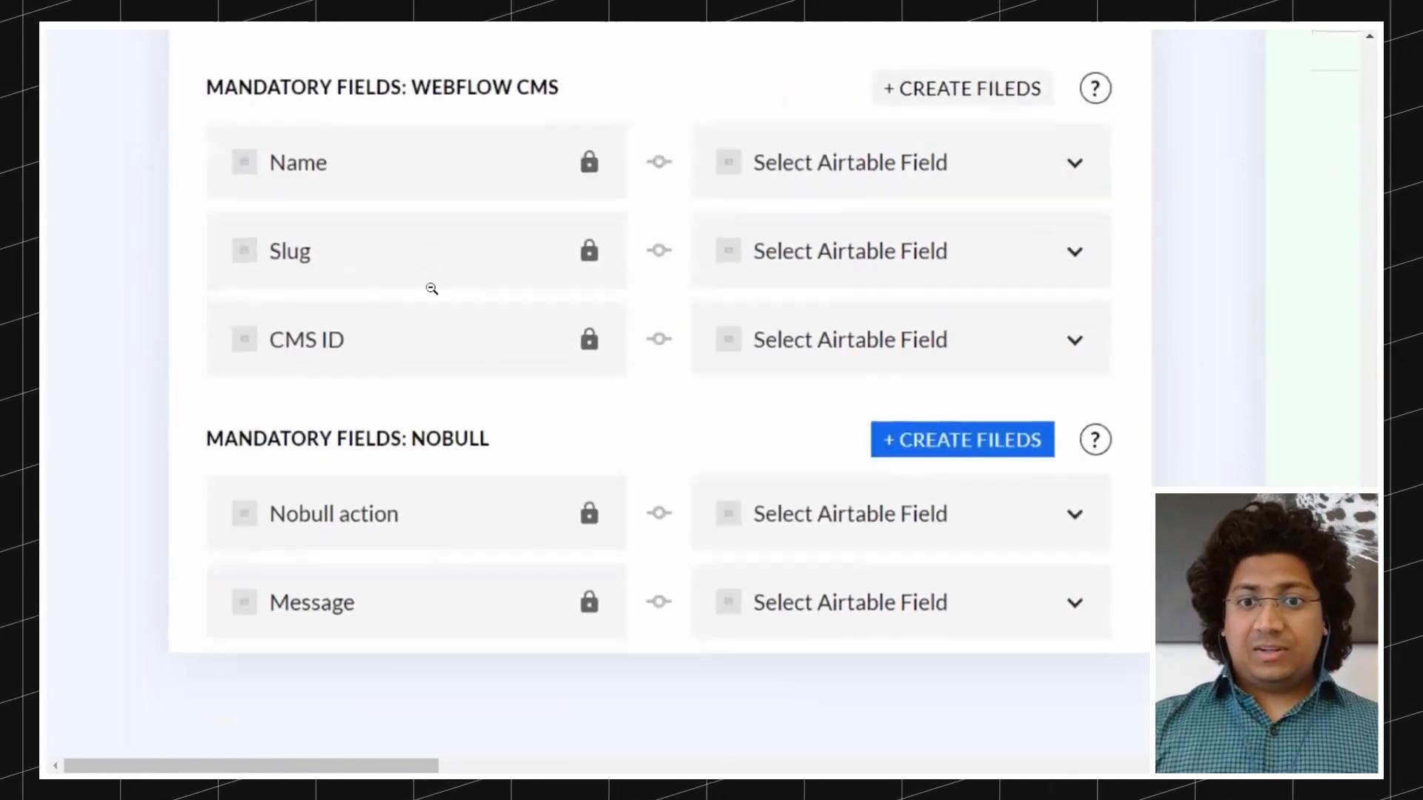
pyautogui.scroll(1, 1018, 455)
pyautogui.scroll(2, 1018, 456)
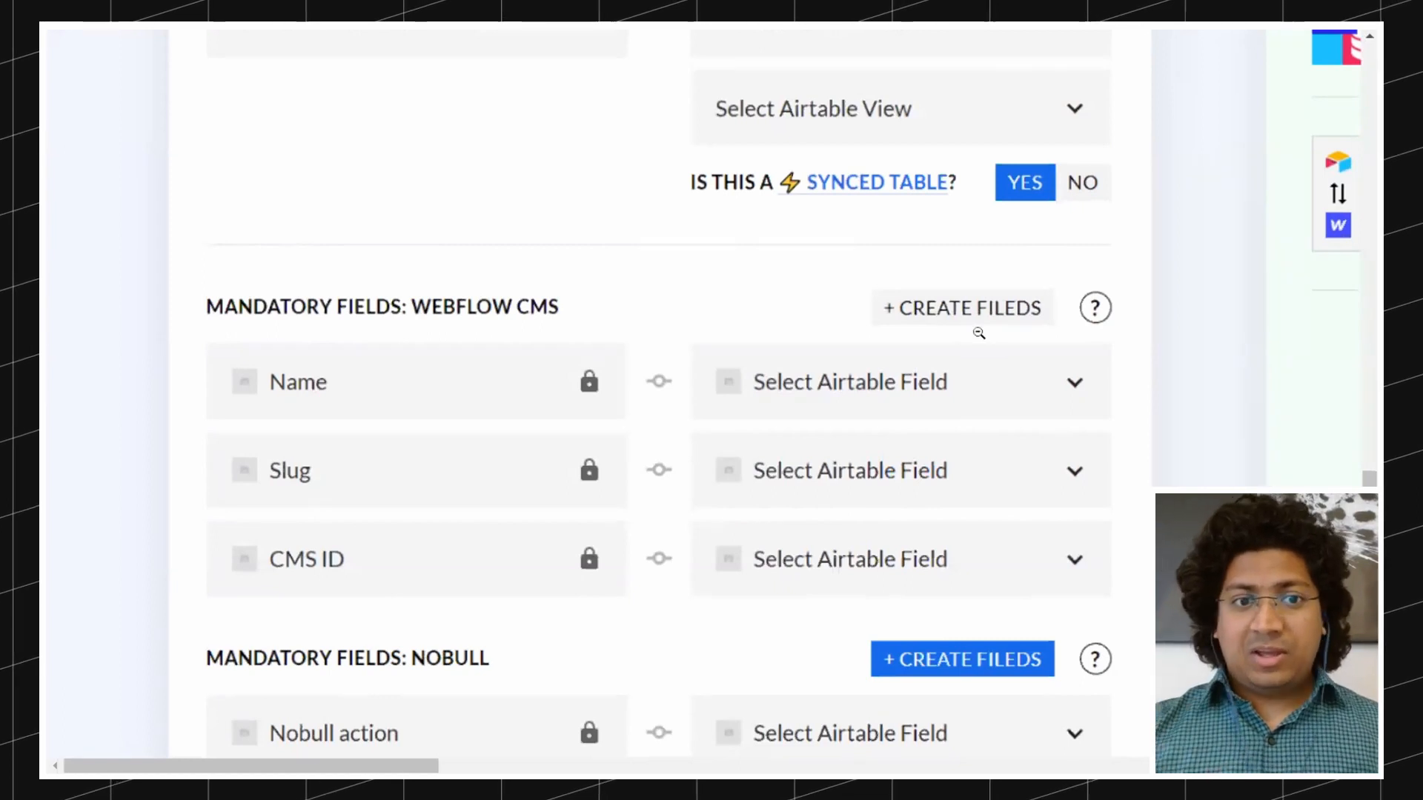
pyautogui.scroll(-1, 979, 333)
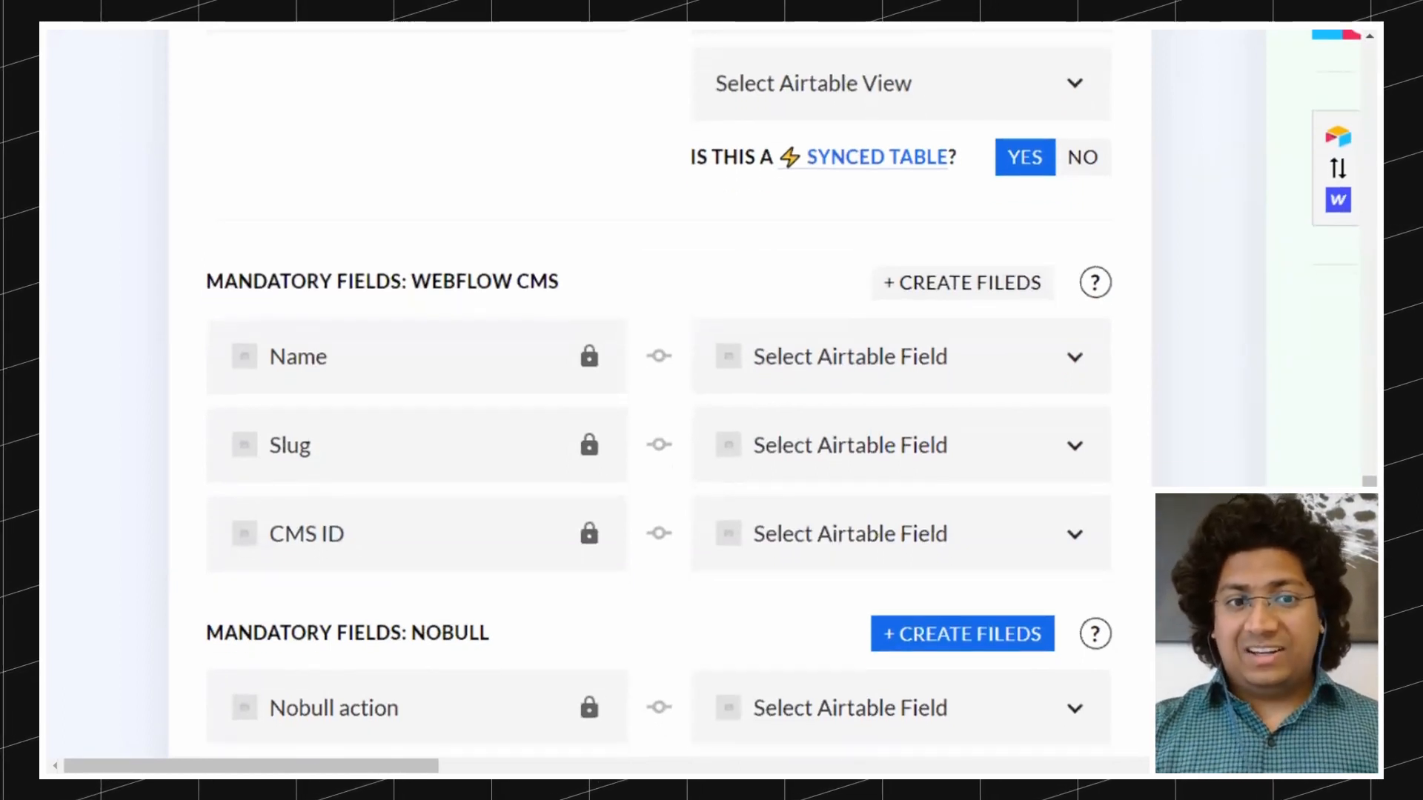
pyautogui.scroll(-4, 711, 400)
# Step: Examine the 2-way Sync mockup and read the descriptions of the 2-way sync and Mirror sync types
pyautogui.hscroll(8, 711, 400)
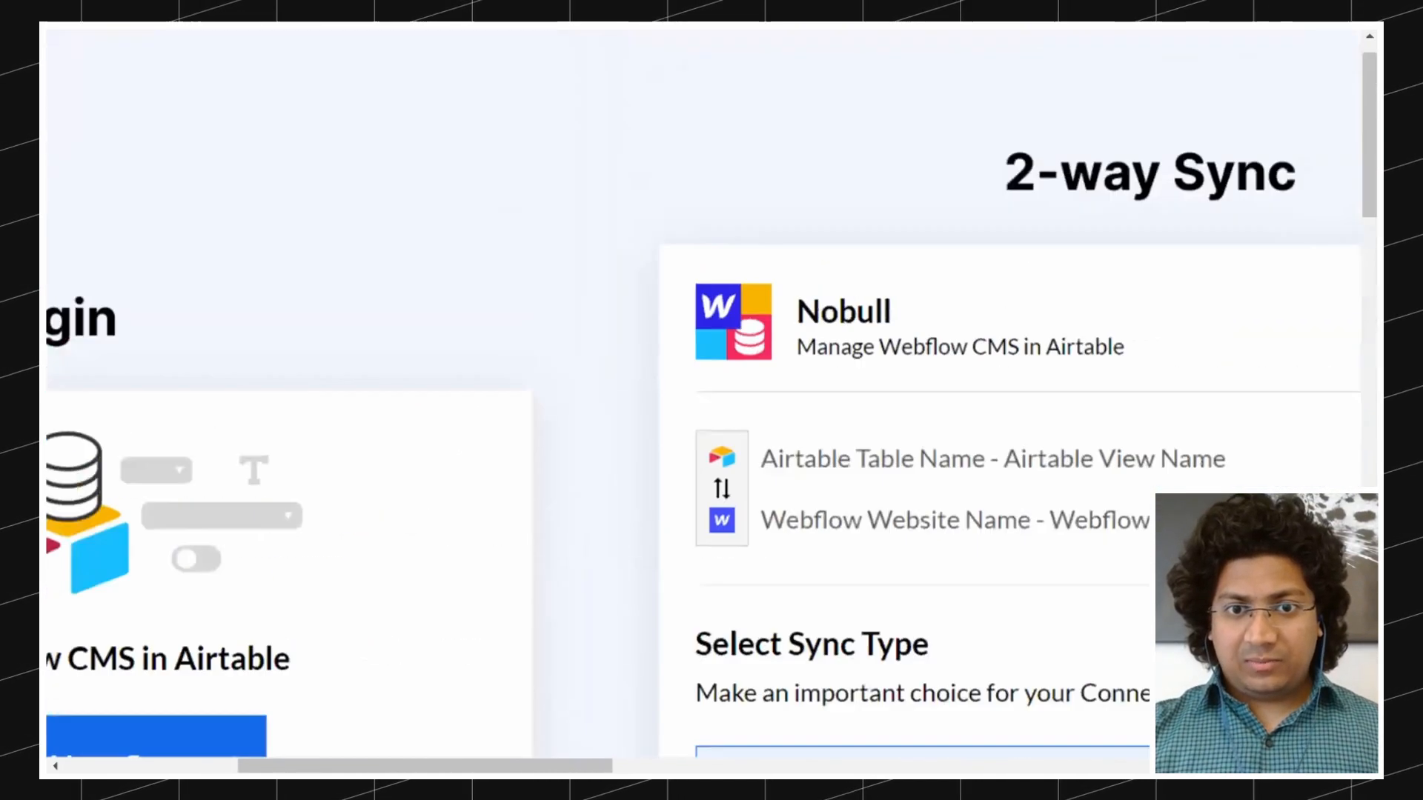
pyautogui.hscroll(3, 712, 400)
pyautogui.scroll(-2, 711, 400)
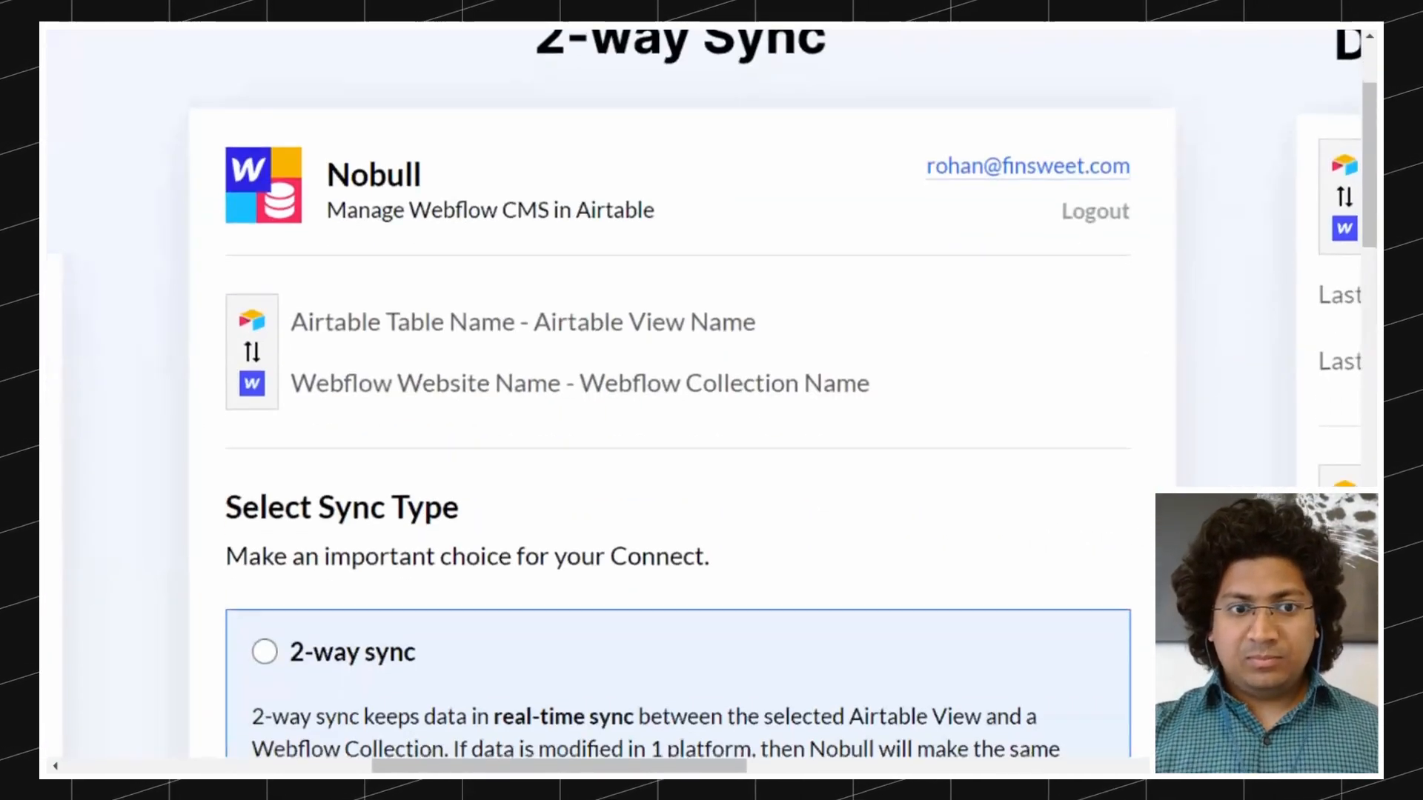
pyautogui.scroll(-2, 711, 401)
pyautogui.scroll(-4, 678, 400)
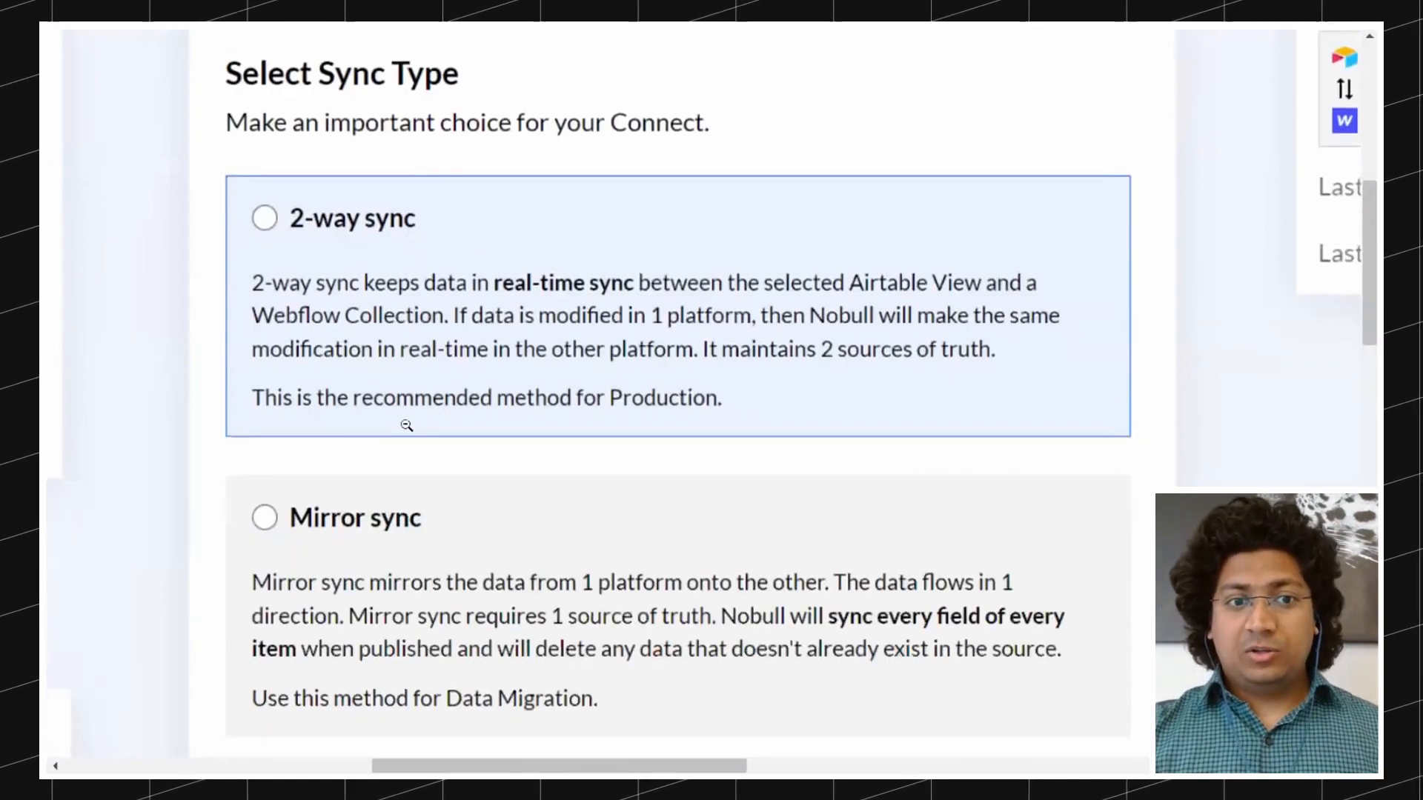
pyautogui.scroll(-2, 407, 422)
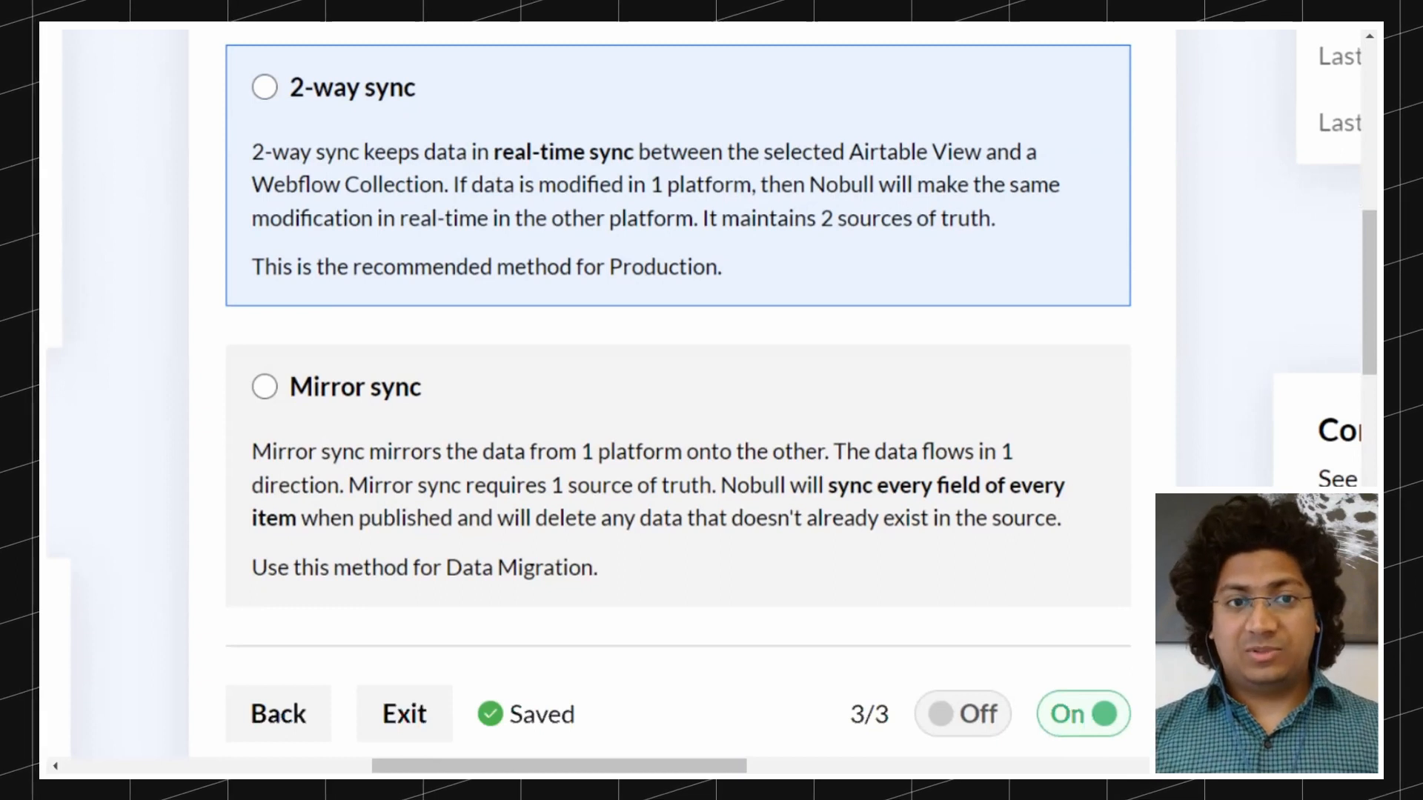
pyautogui.scroll(-3, 678, 400)
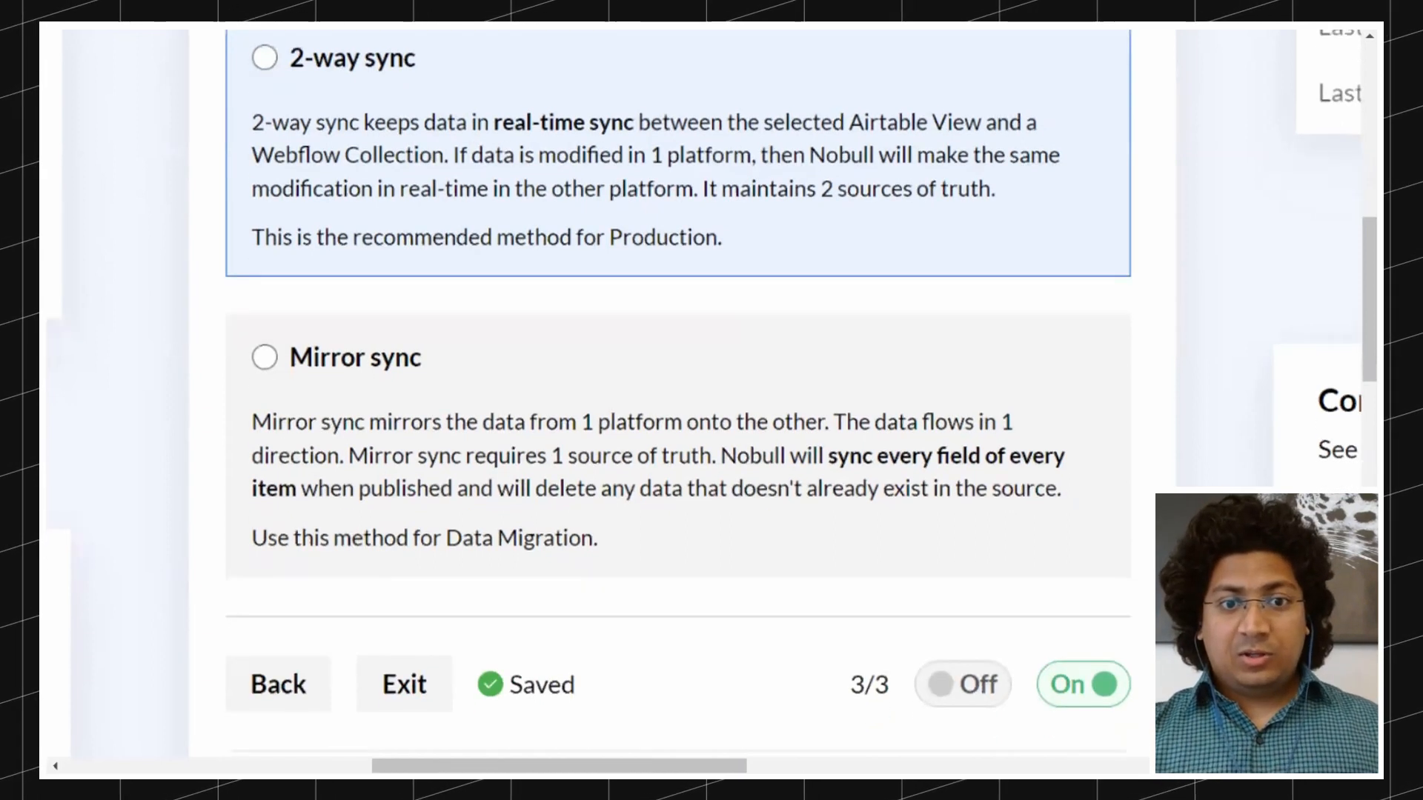
# Step: Examine the Successful Sync mockup with its task summary, Connect Log access and 2-way sync toggle
pyautogui.scroll(-10, 678, 400)
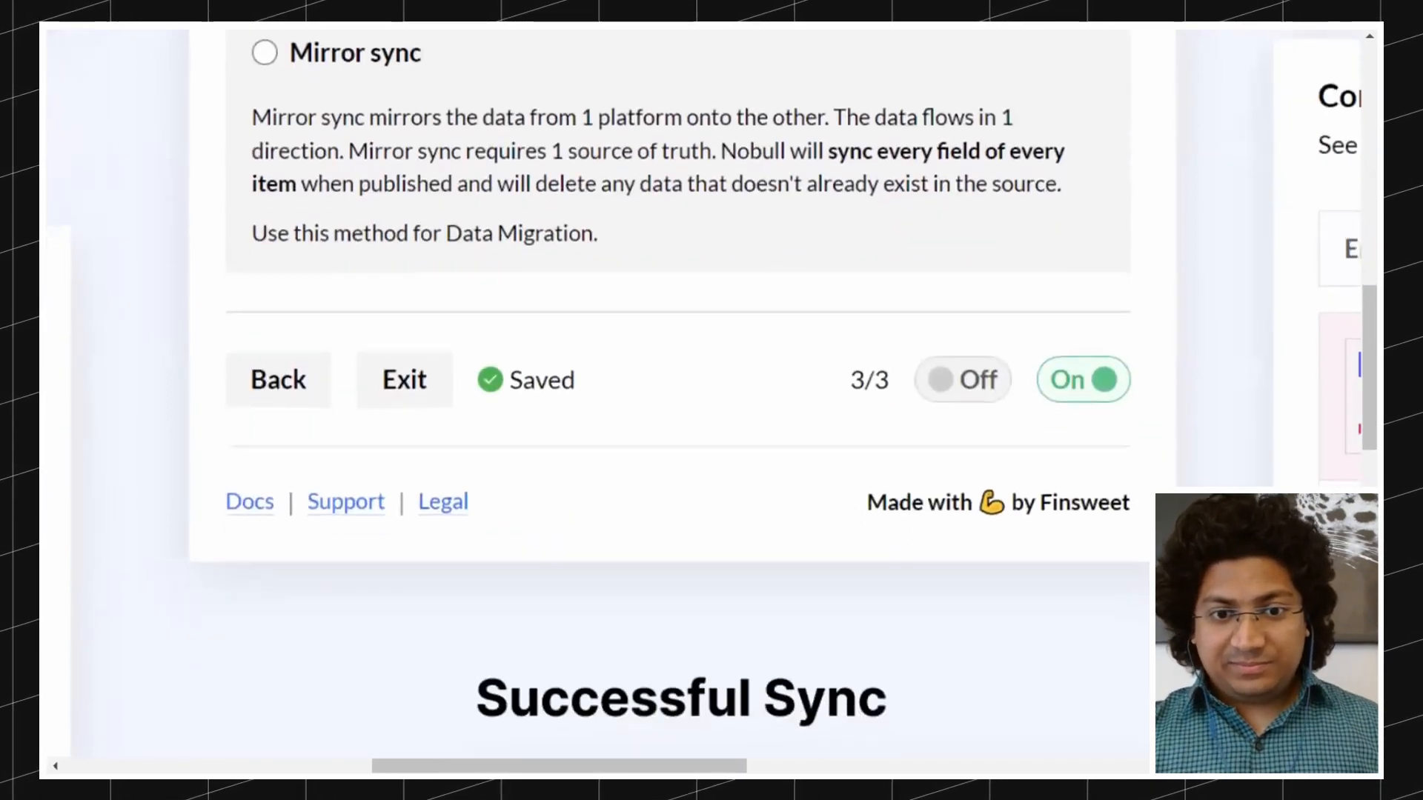
pyautogui.scroll(-5, 678, 400)
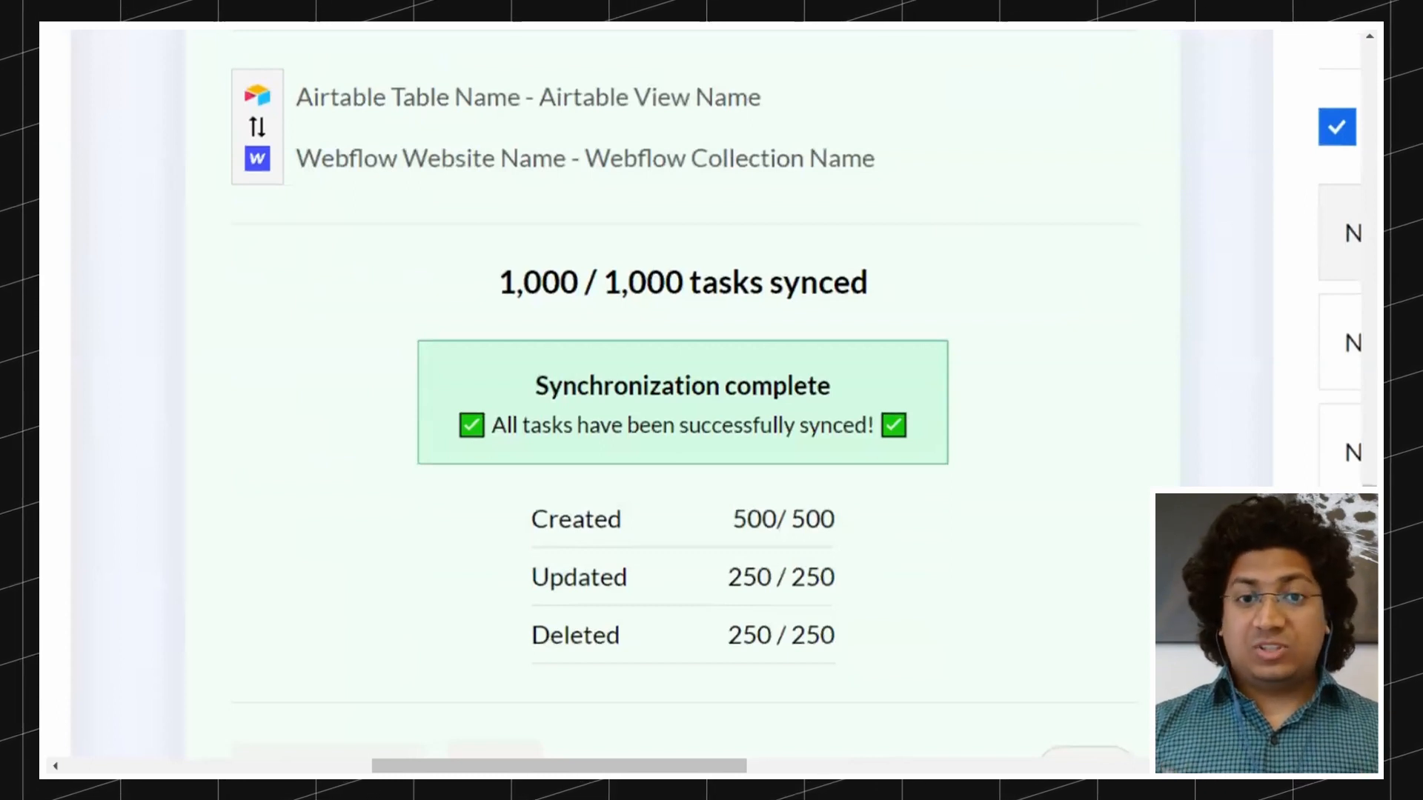
pyautogui.scroll(-3, 682, 401)
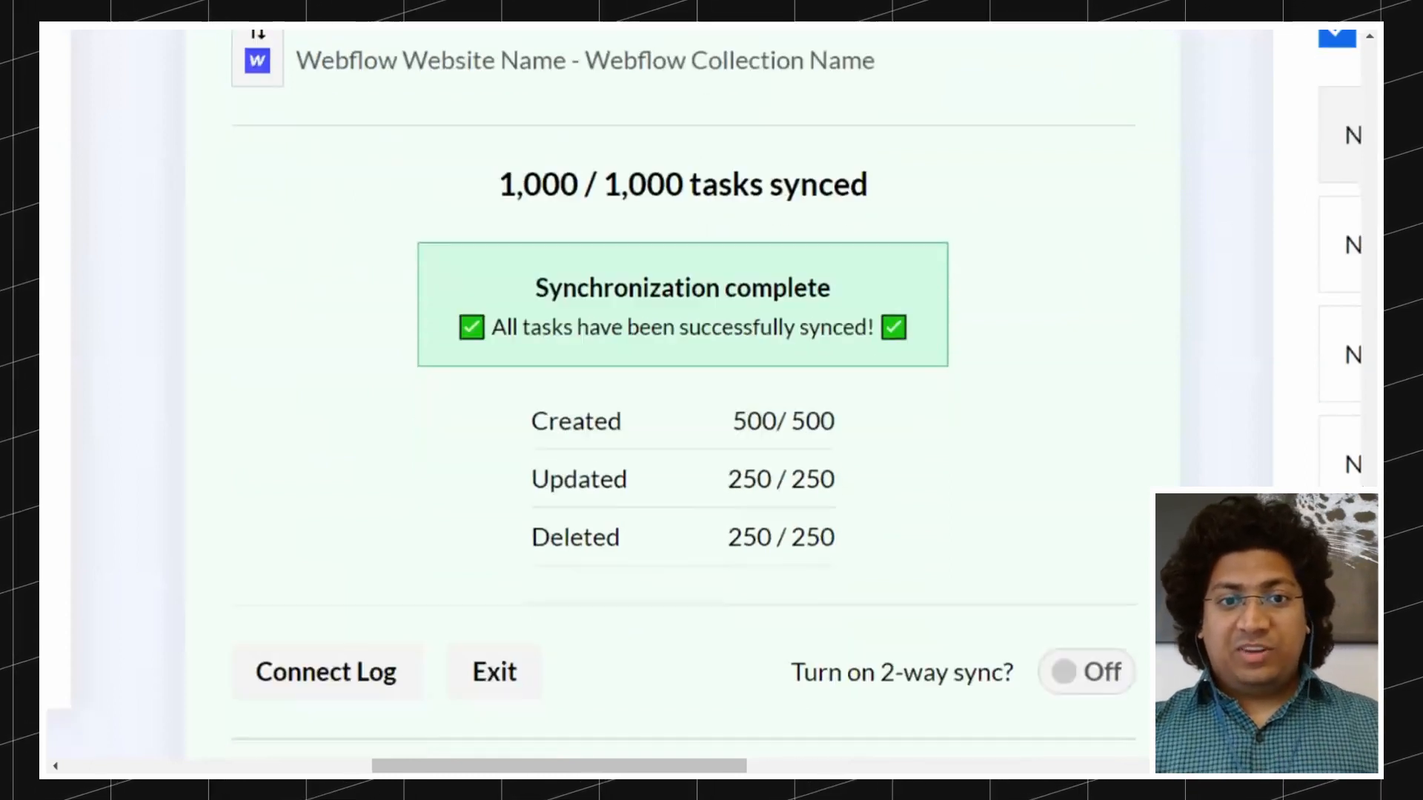
pyautogui.scroll(5, 682, 400)
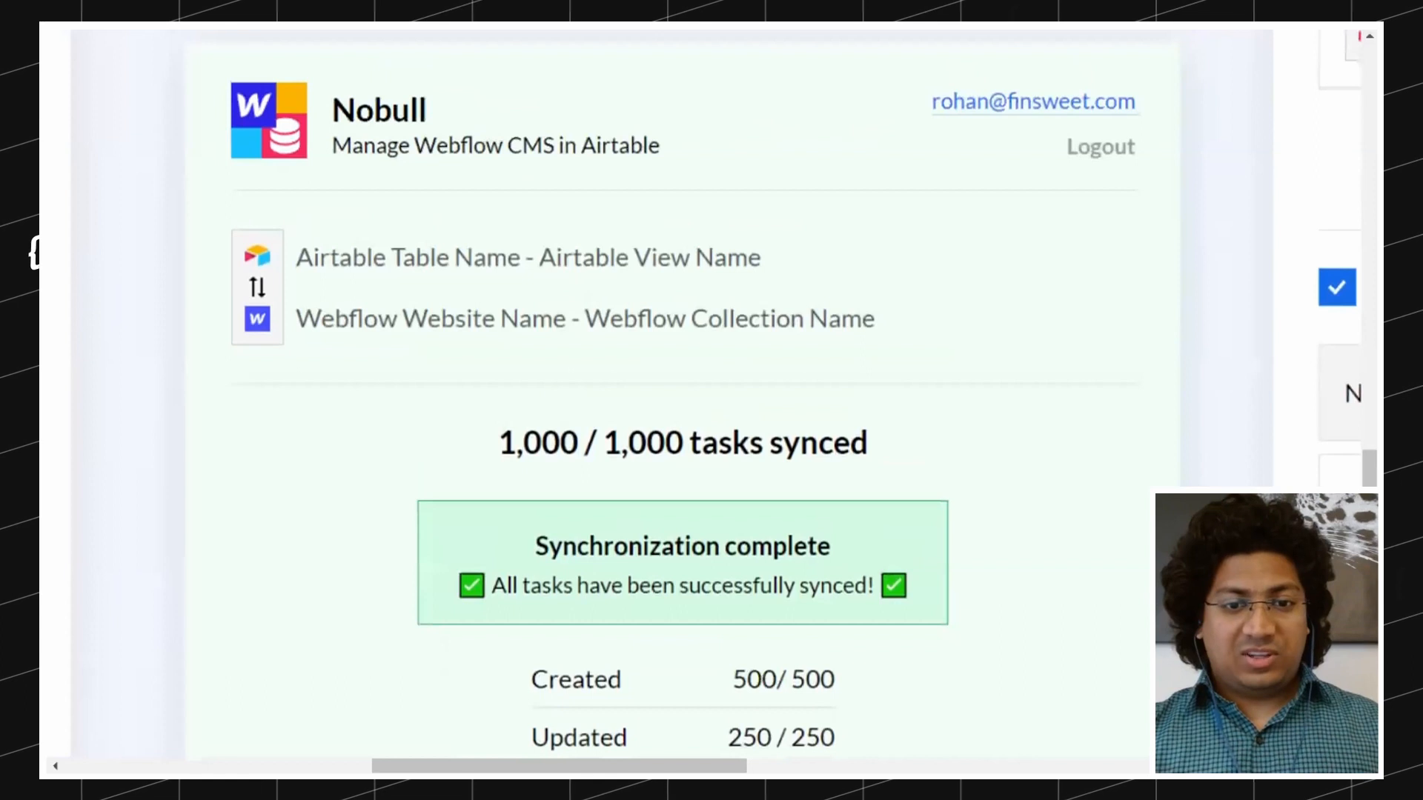
pyautogui.scroll(-4, 682, 400)
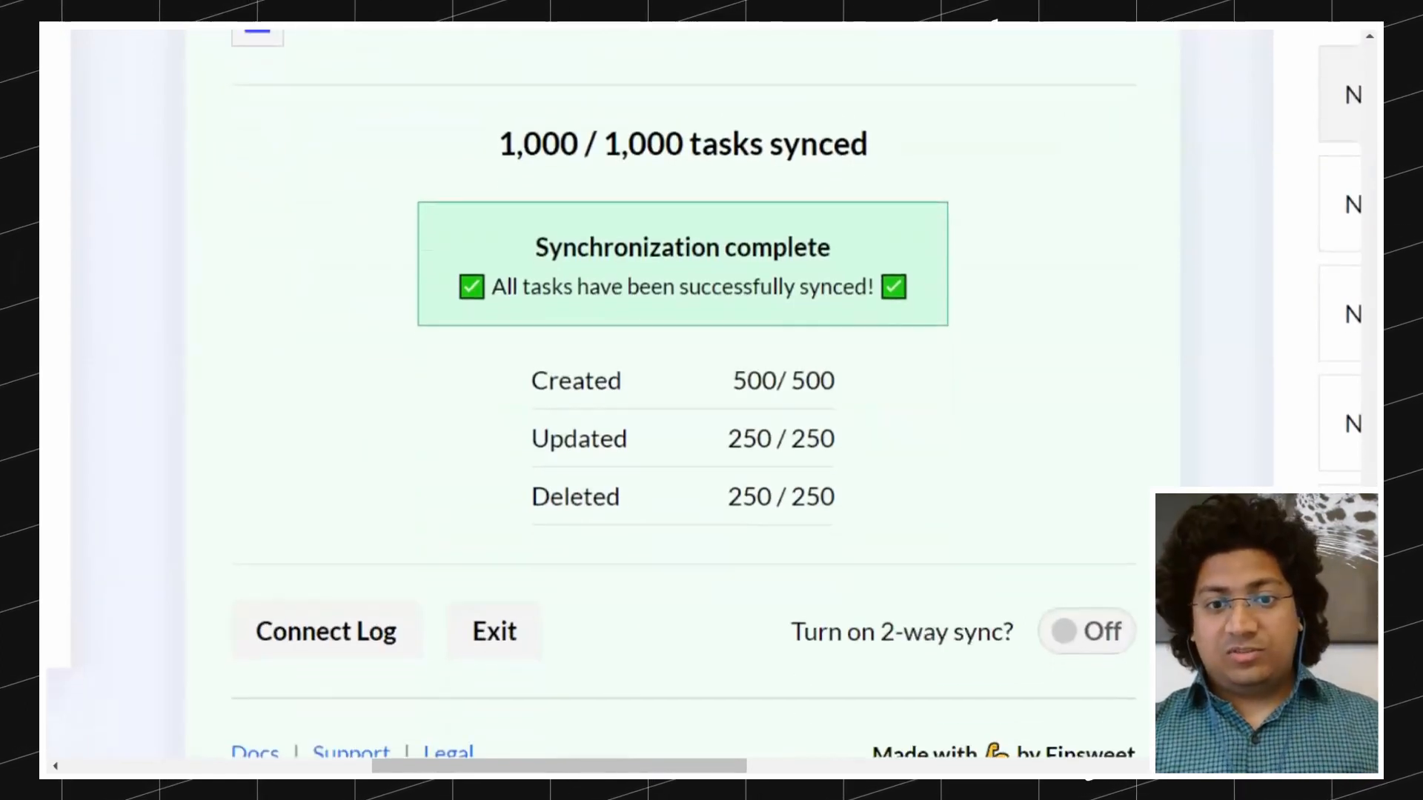
pyautogui.scroll(-3, 682, 400)
# Step: Examine the Dashboard (Overview of Connects) mockup, including each connect's on/off toggle, action controls and Switch to Mirror Sync option
pyautogui.scroll(15, 682, 400)
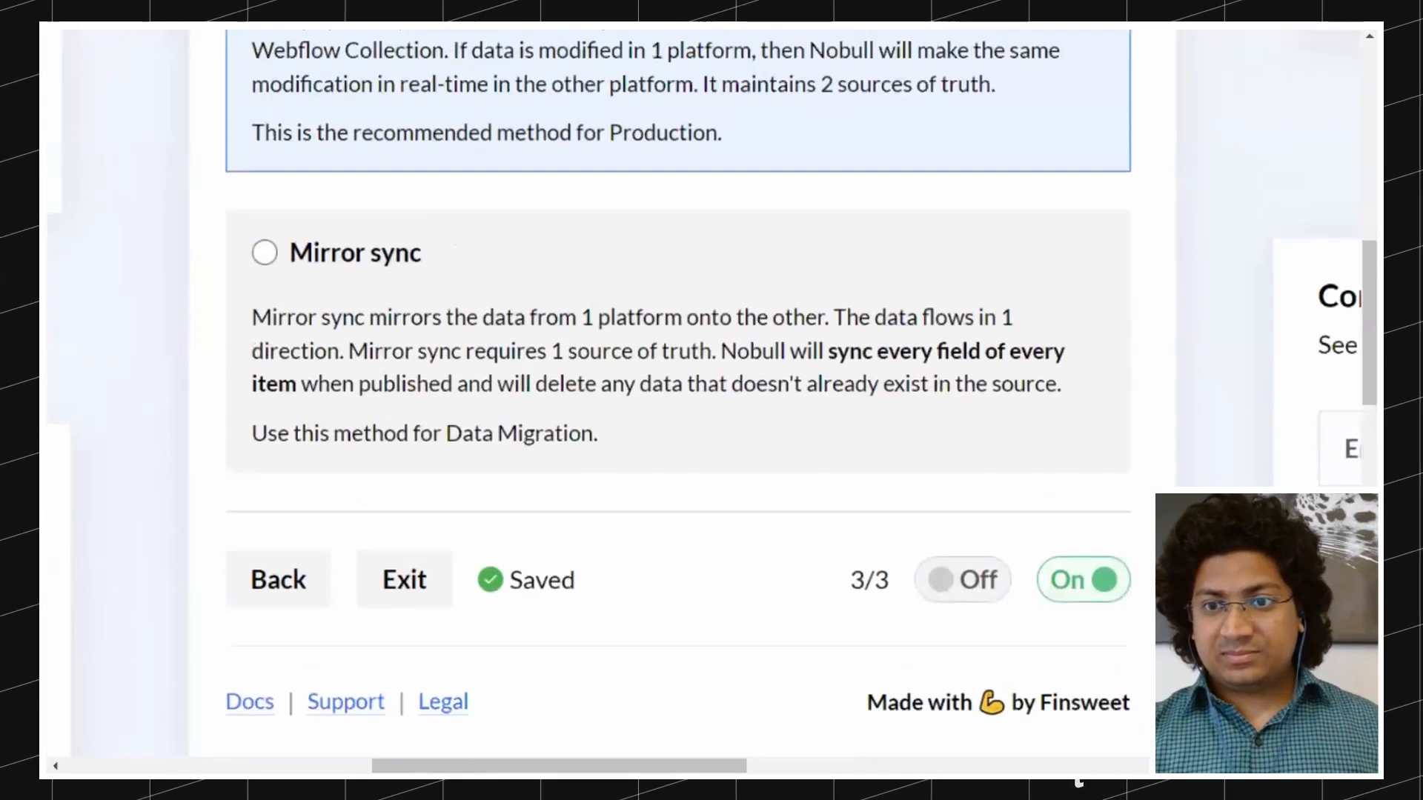
pyautogui.scroll(10, 681, 400)
pyautogui.hscroll(8, 682, 401)
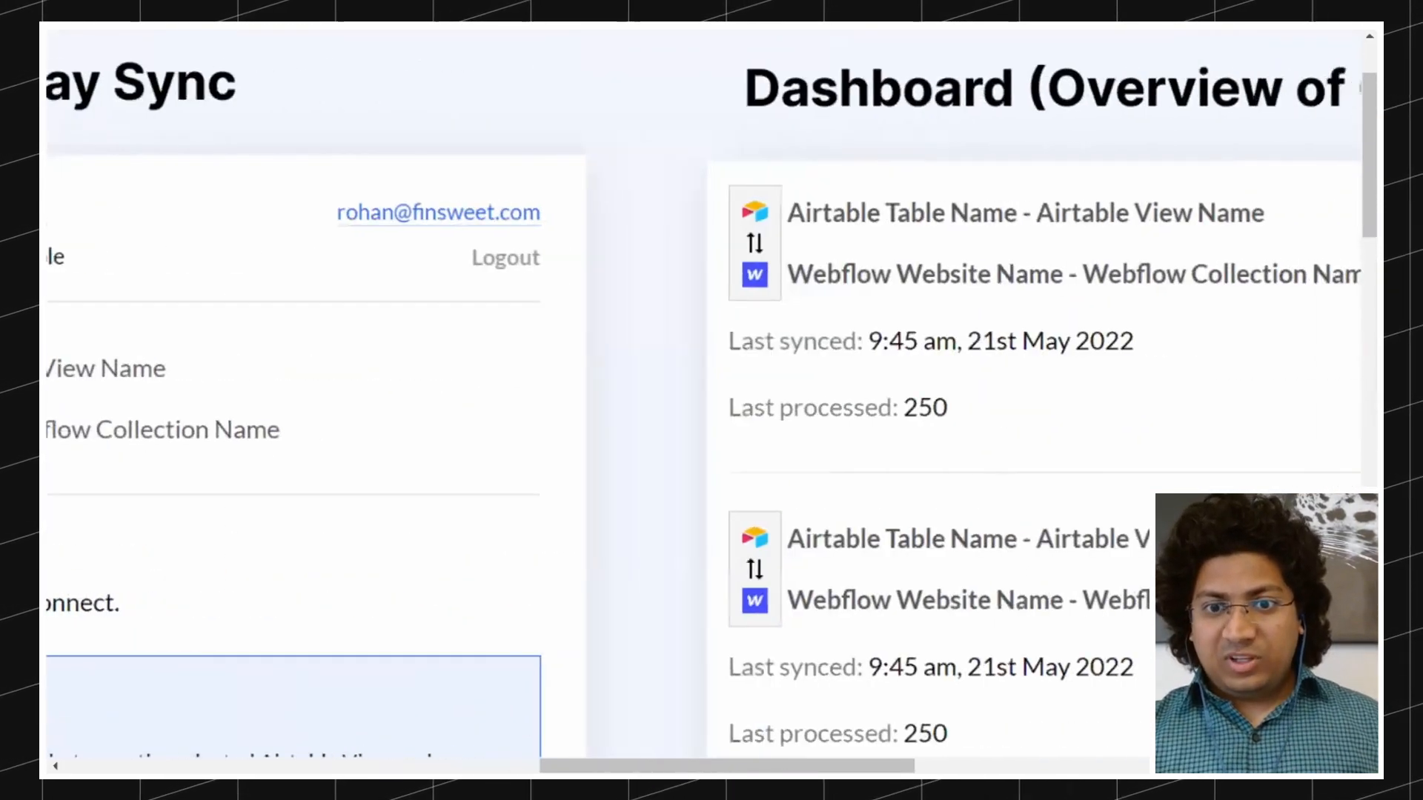
pyautogui.hscroll(7, 682, 400)
pyautogui.scroll(-1, 682, 400)
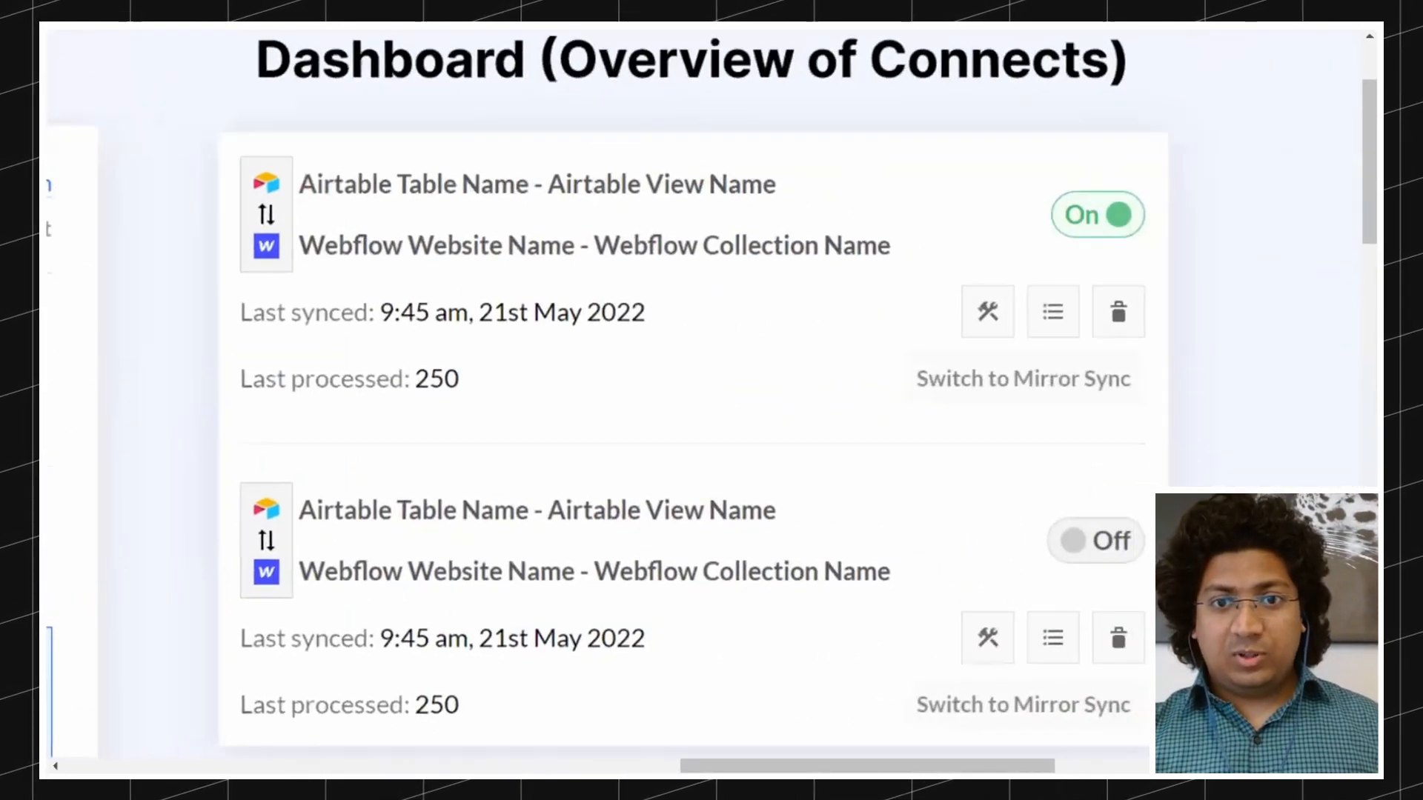
pyautogui.hscroll(1, 682, 400)
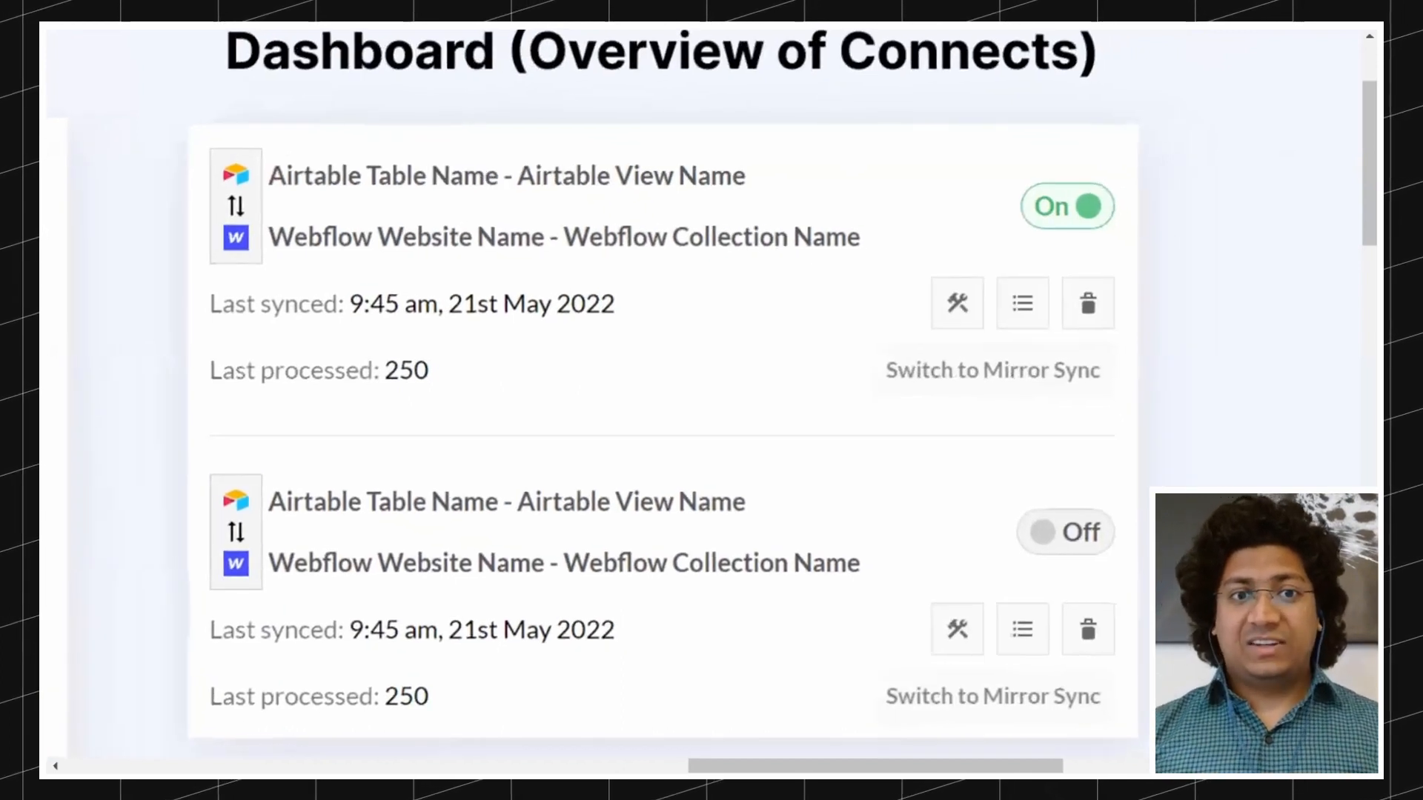
pyautogui.hscroll(1, 1117, 228)
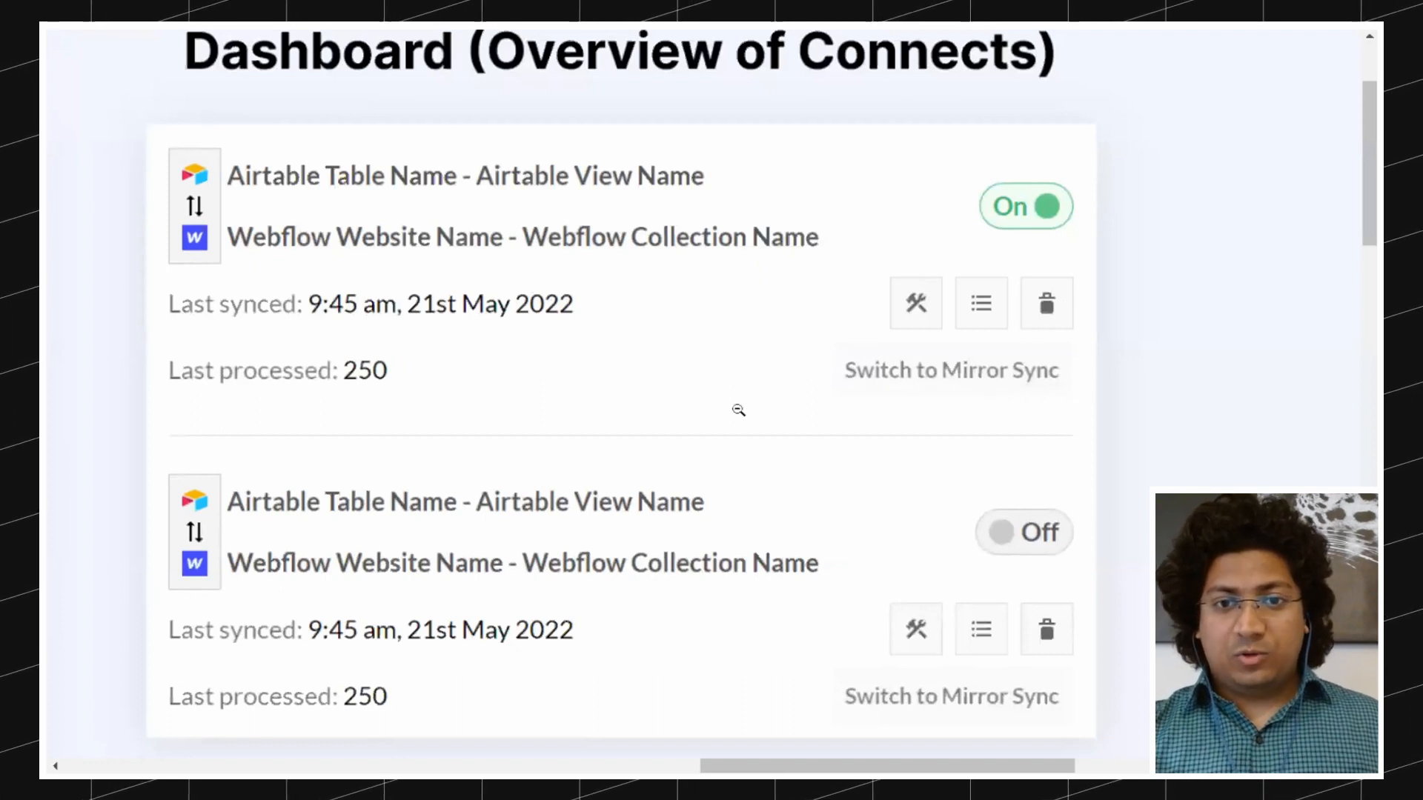
# Step: Examine the Connect Log mockup, including the Mirror Sync history entries, the failed-records option and each record's sync status and details control
pyautogui.hscroll(-10, 328, 412)
pyautogui.scroll(-1, 327, 412)
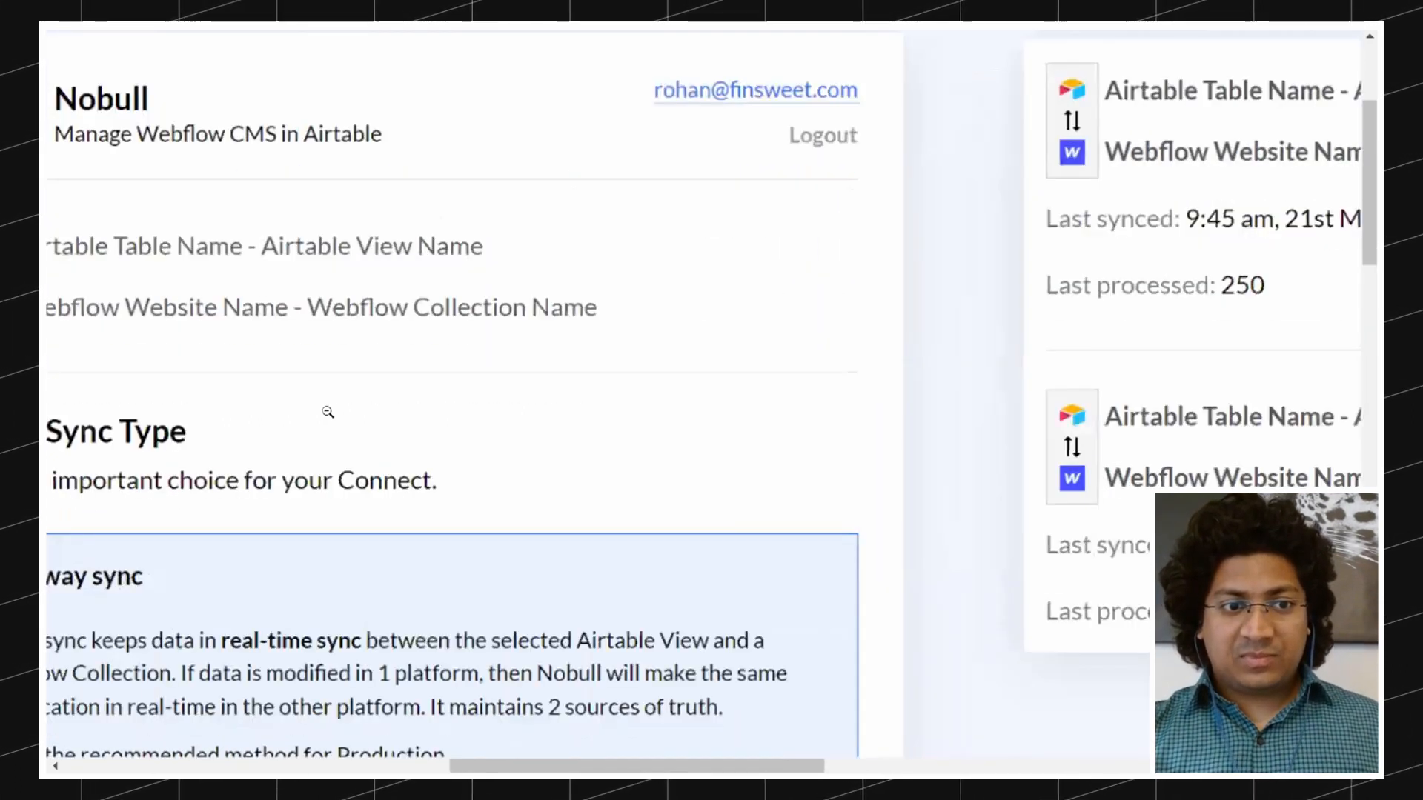
pyautogui.scroll(-6, 328, 412)
pyautogui.hscroll(3, 732, 450)
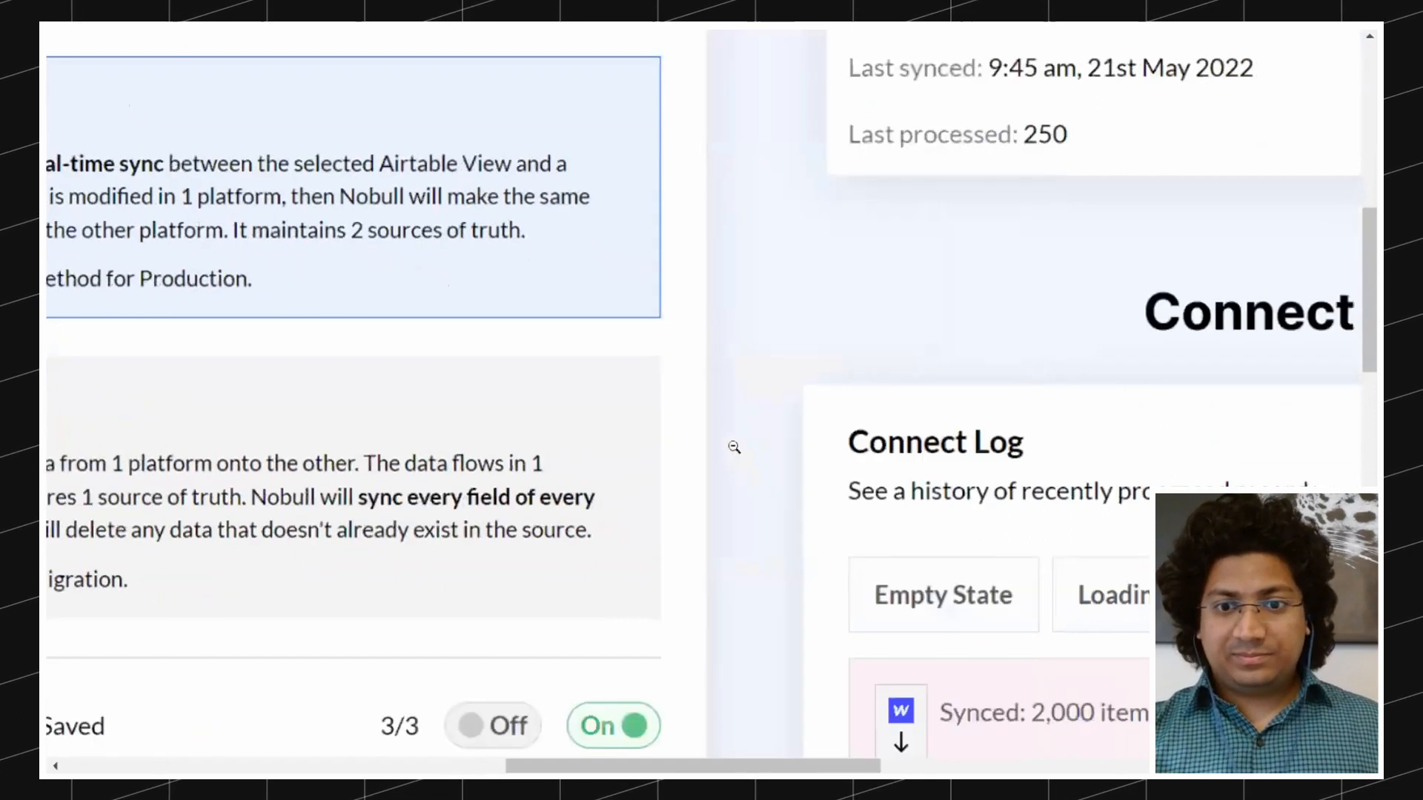
pyautogui.hscroll(8, 733, 448)
pyautogui.scroll(-2, 734, 447)
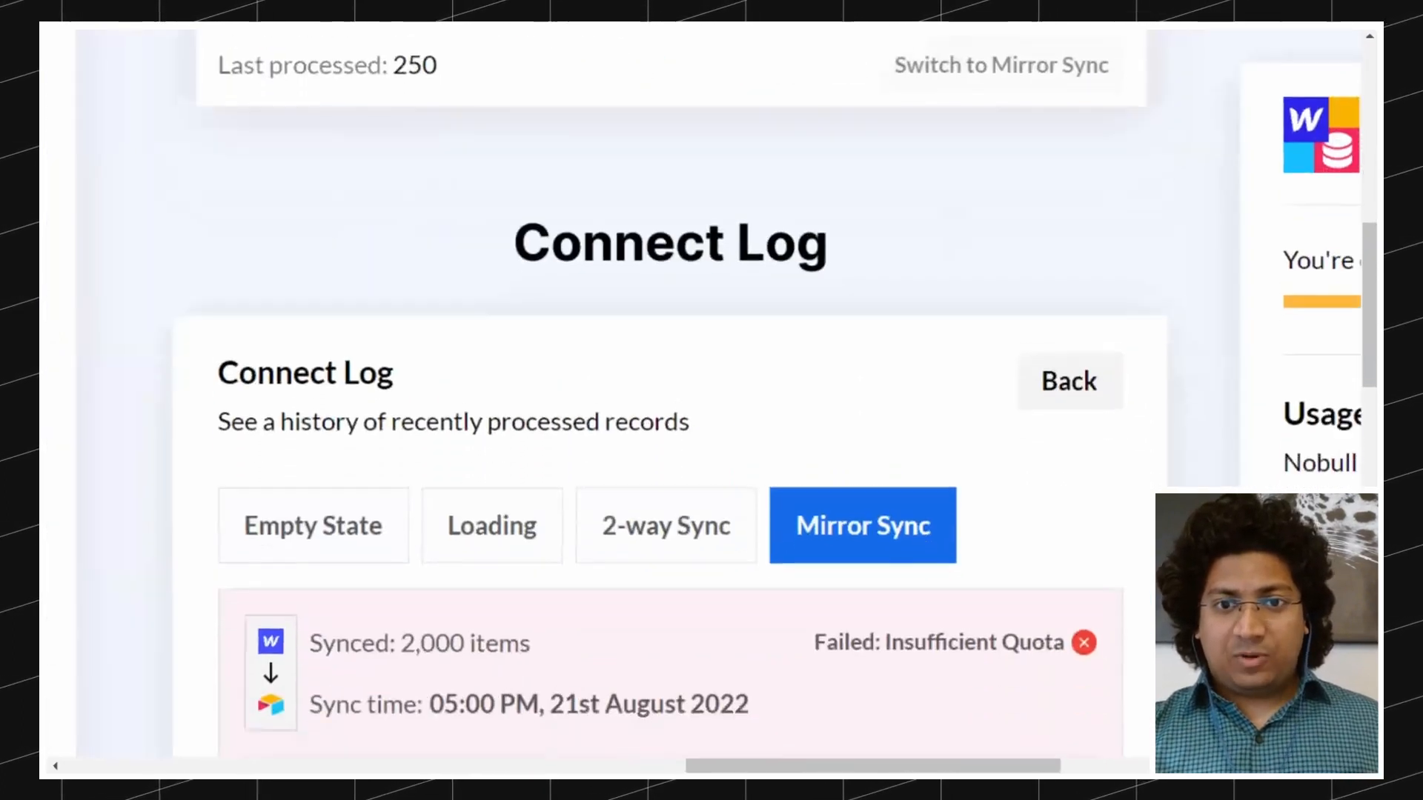
pyautogui.scroll(-5, 670, 415)
pyautogui.scroll(6, 670, 415)
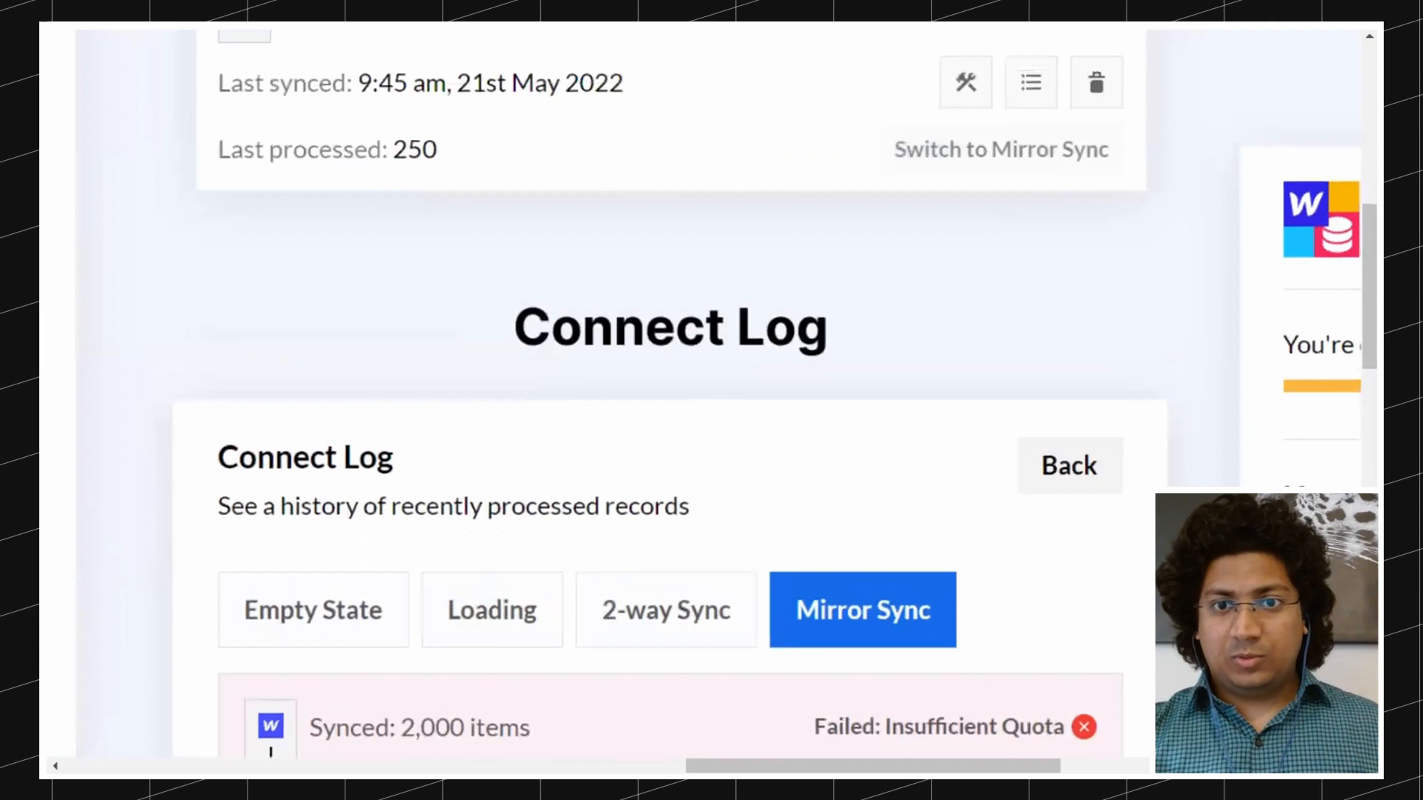
pyautogui.scroll(3, 670, 400)
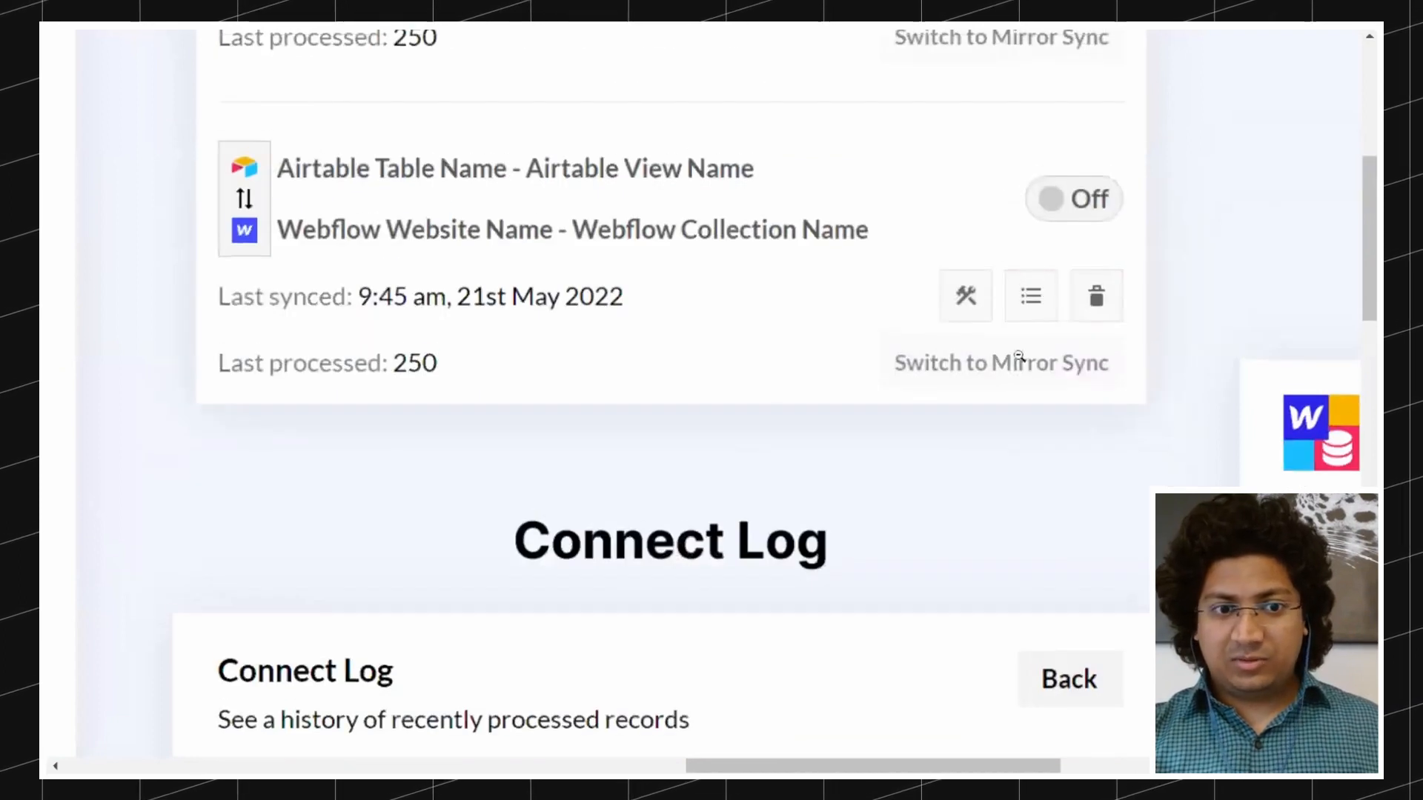
pyautogui.scroll(-6, 933, 585)
pyautogui.scroll(-5, 933, 587)
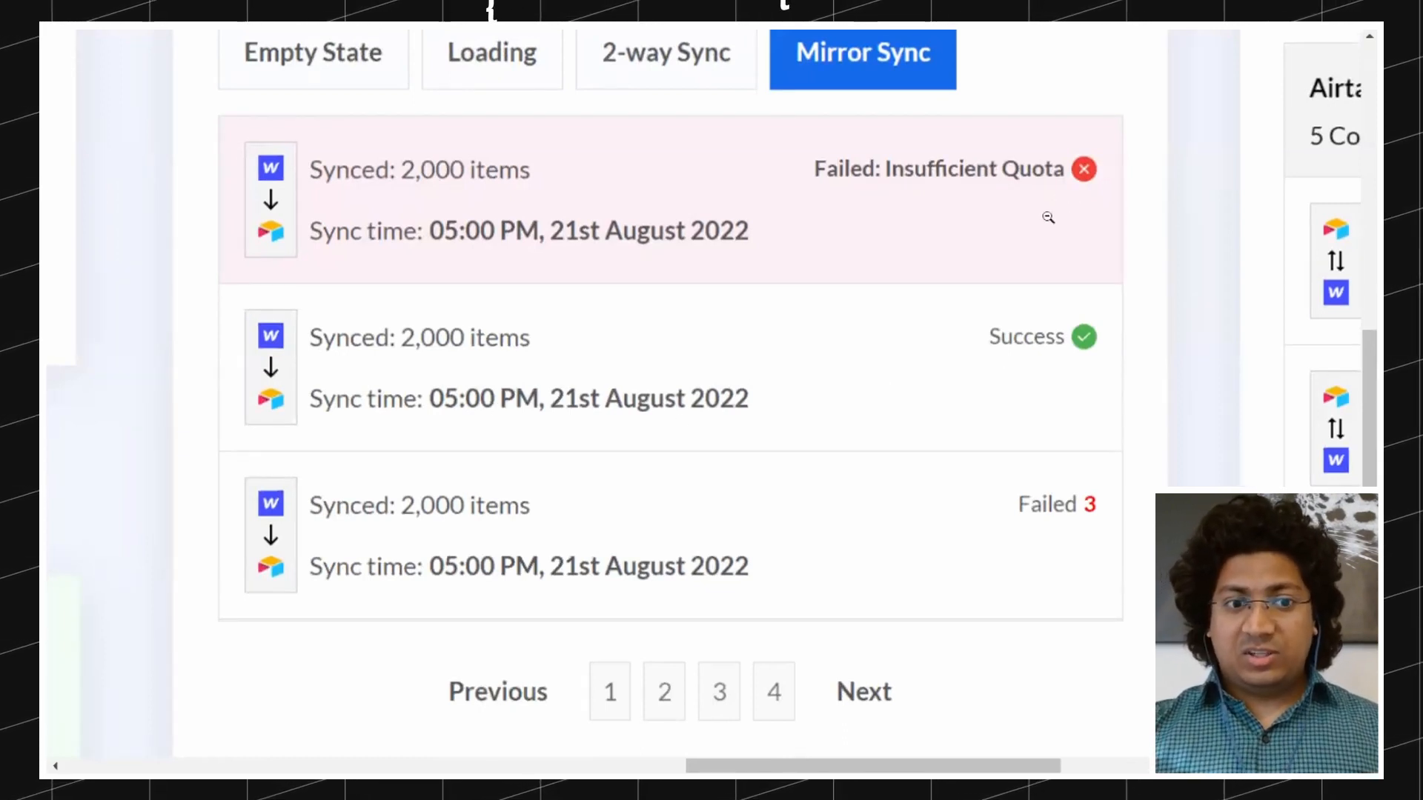
pyautogui.scroll(-10, 1073, 507)
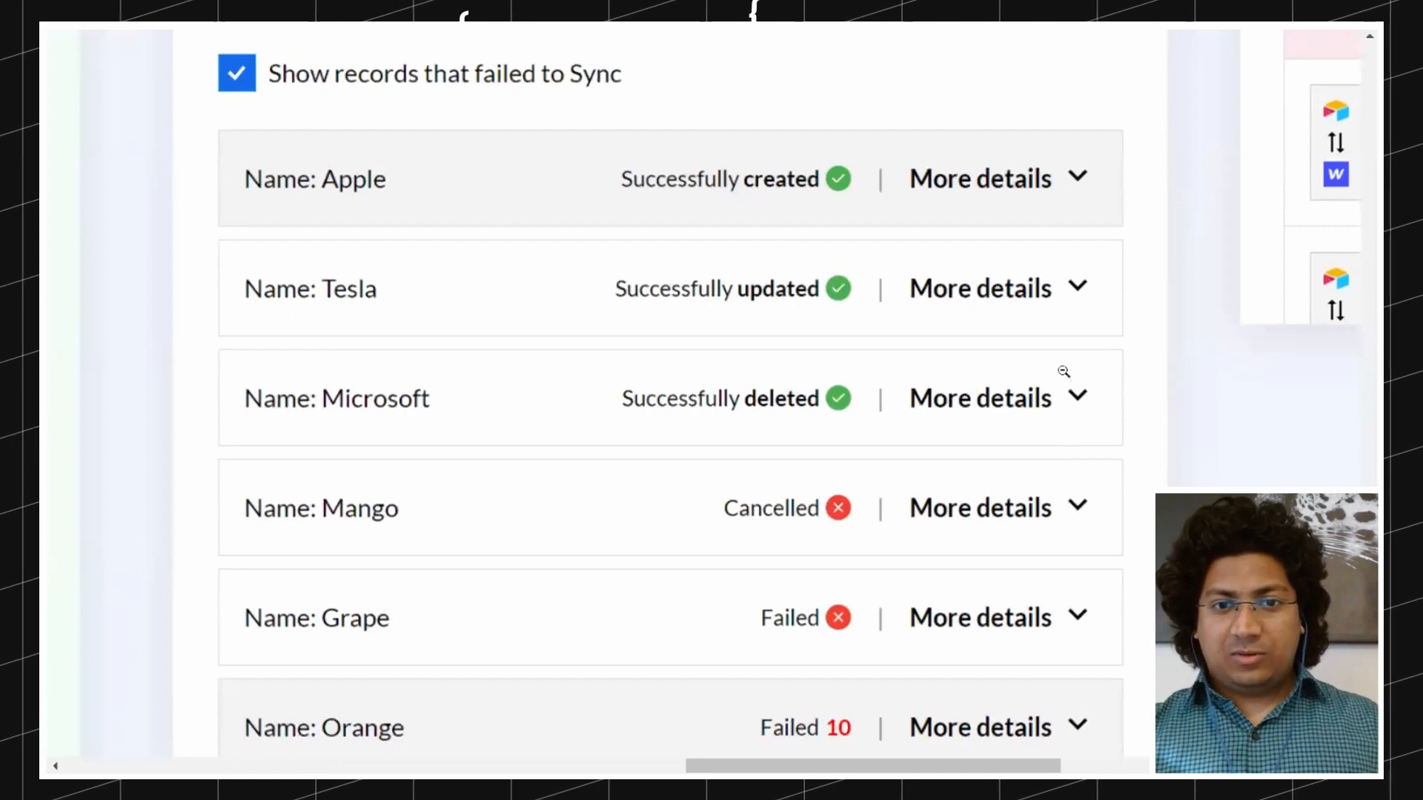
pyautogui.scroll(-1, 1063, 371)
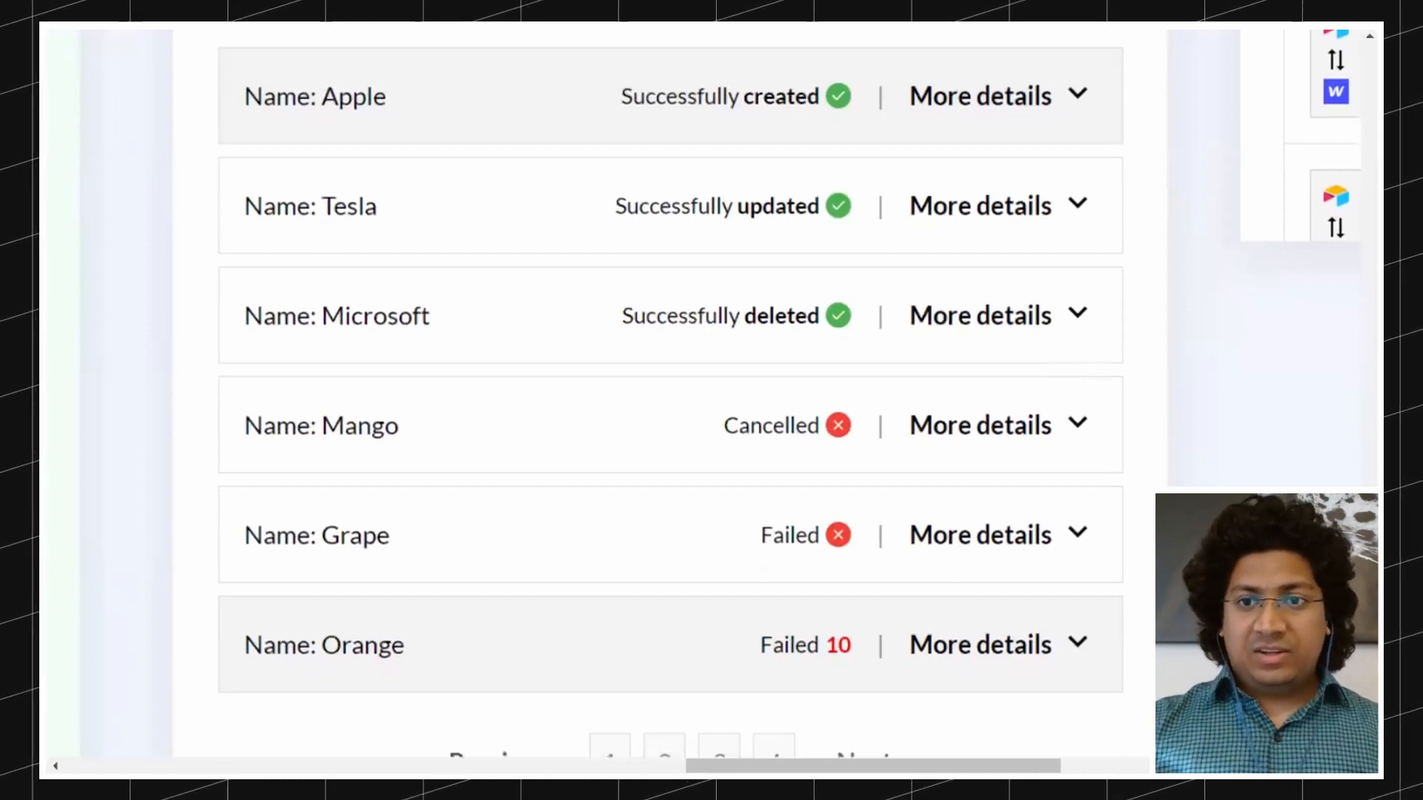
# Step: Examine the Usage mockup, including plan quota, reset date and syncs per Airtable base and connect, and return to the overview of all mockups
pyautogui.hscroll(8, 711, 400)
pyautogui.scroll(10, 712, 400)
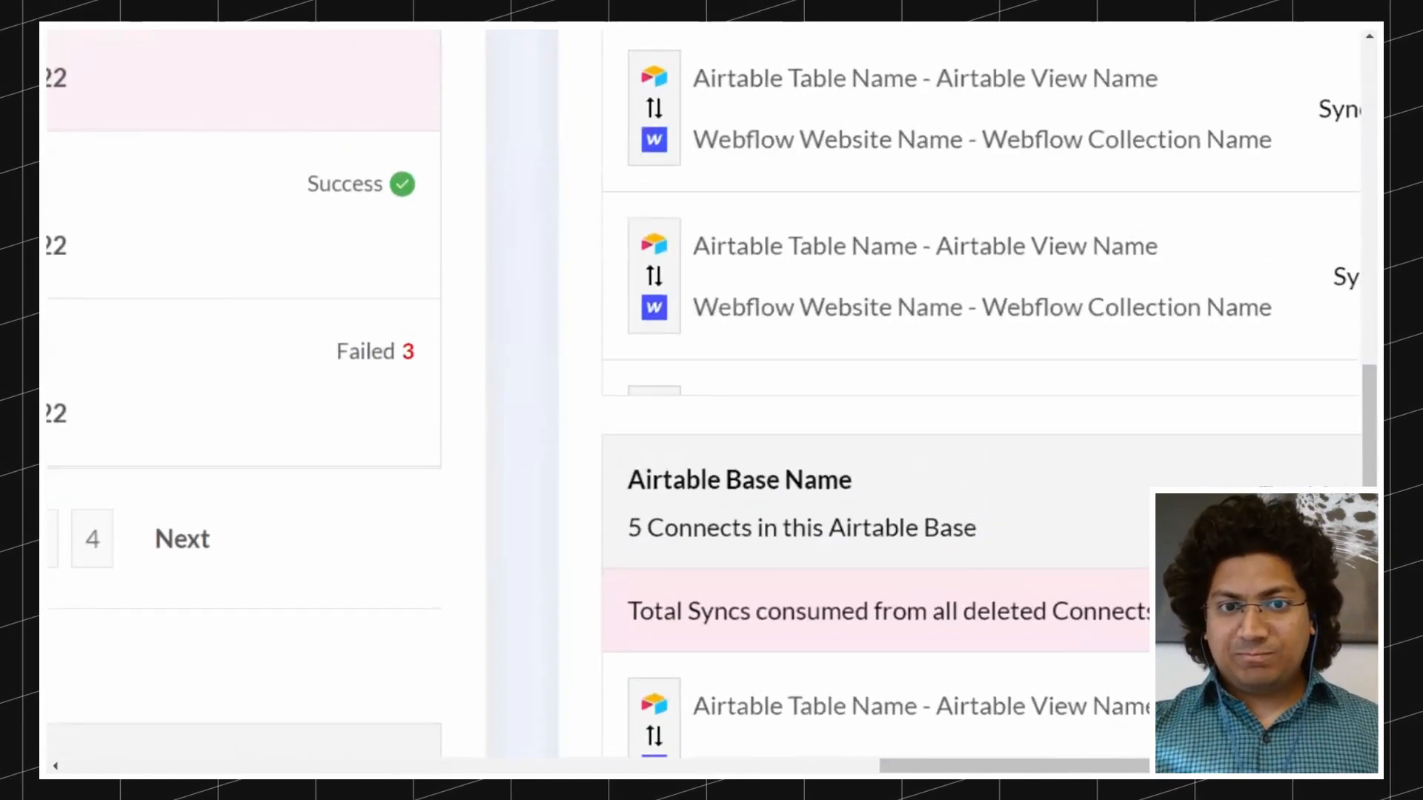
pyautogui.hscroll(4, 712, 400)
pyautogui.scroll(-3, 711, 400)
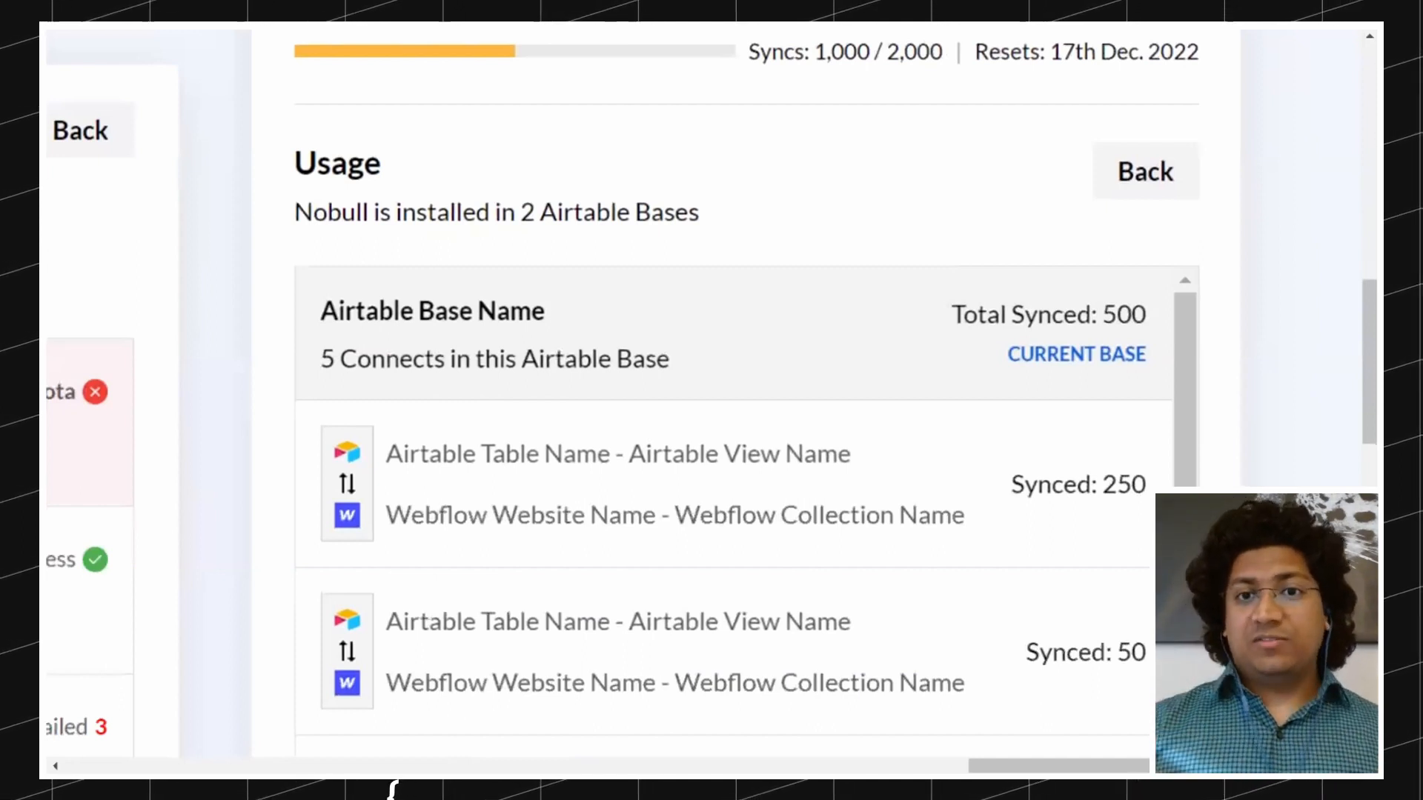
pyautogui.scroll(3, 508, 375)
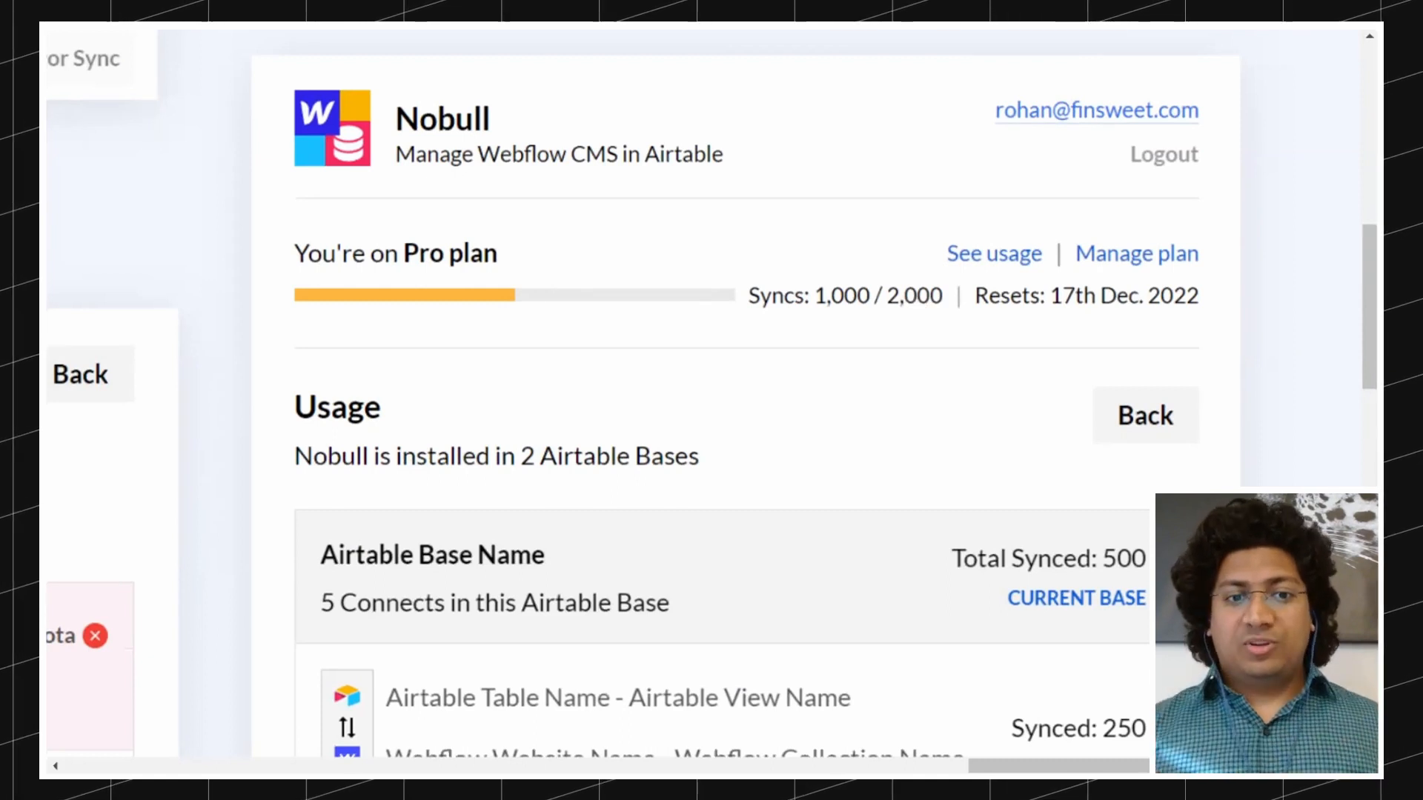
pyautogui.scroll(-5, 429, 166)
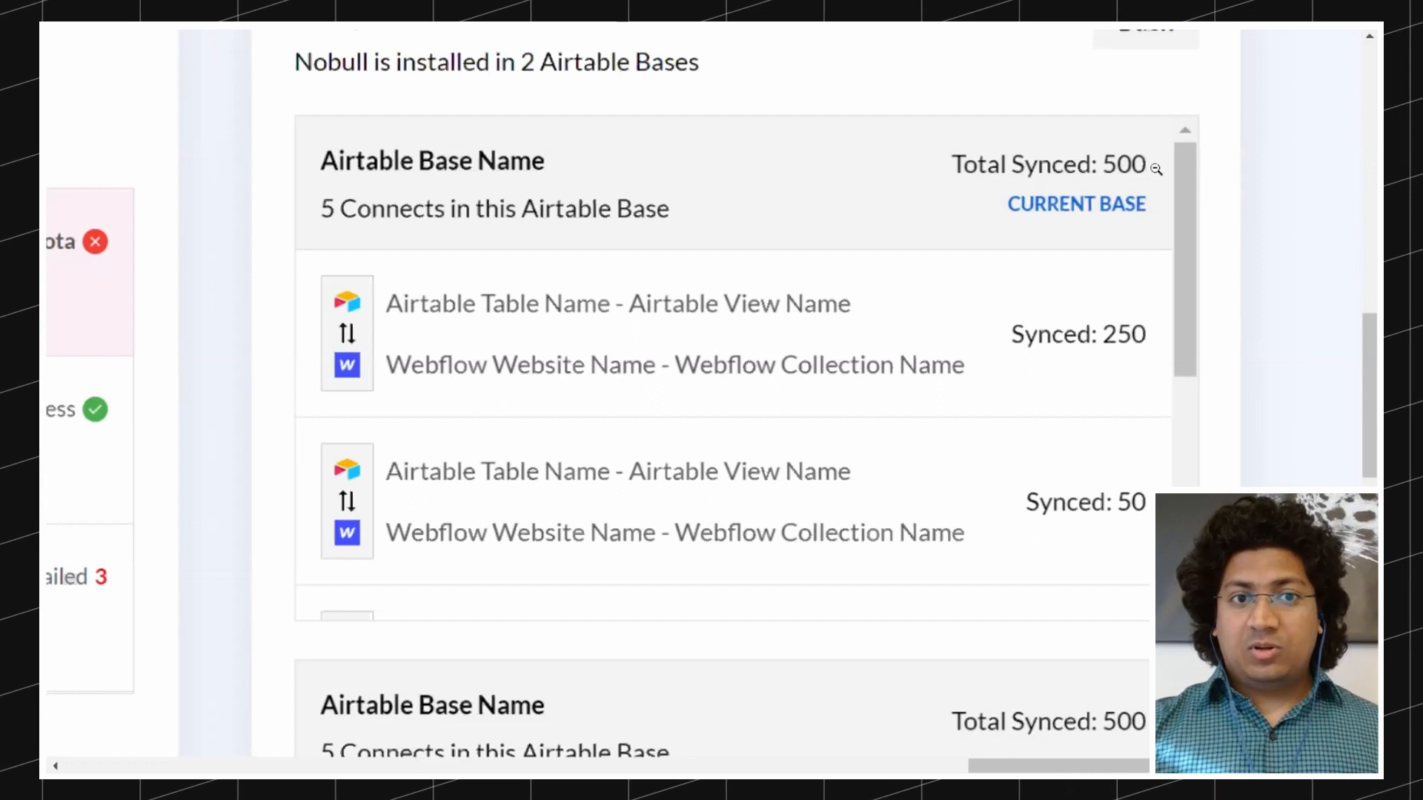
pyautogui.scroll(1, 1150, 169)
pyautogui.scroll(3, 1150, 169)
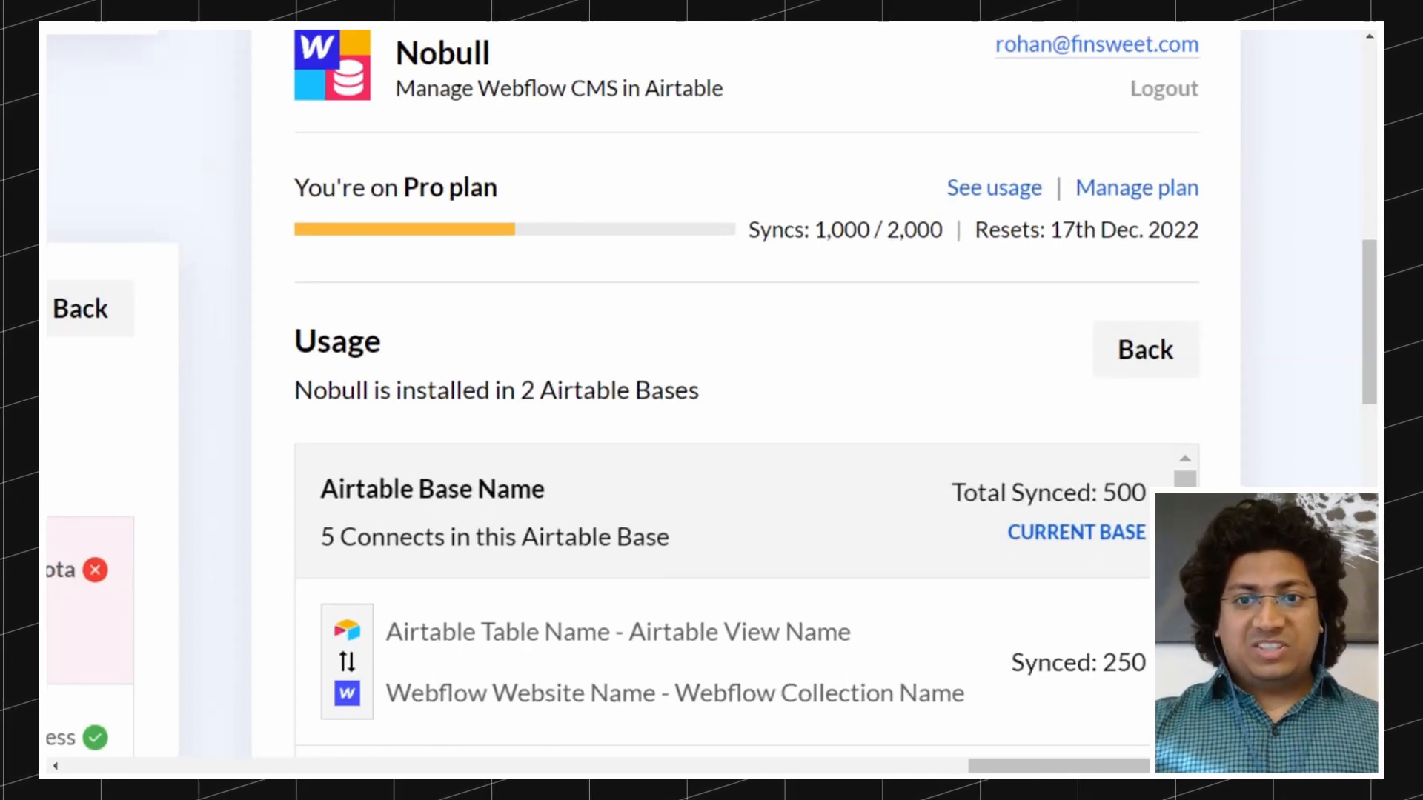
pyautogui.scroll(-10, 711, 400)
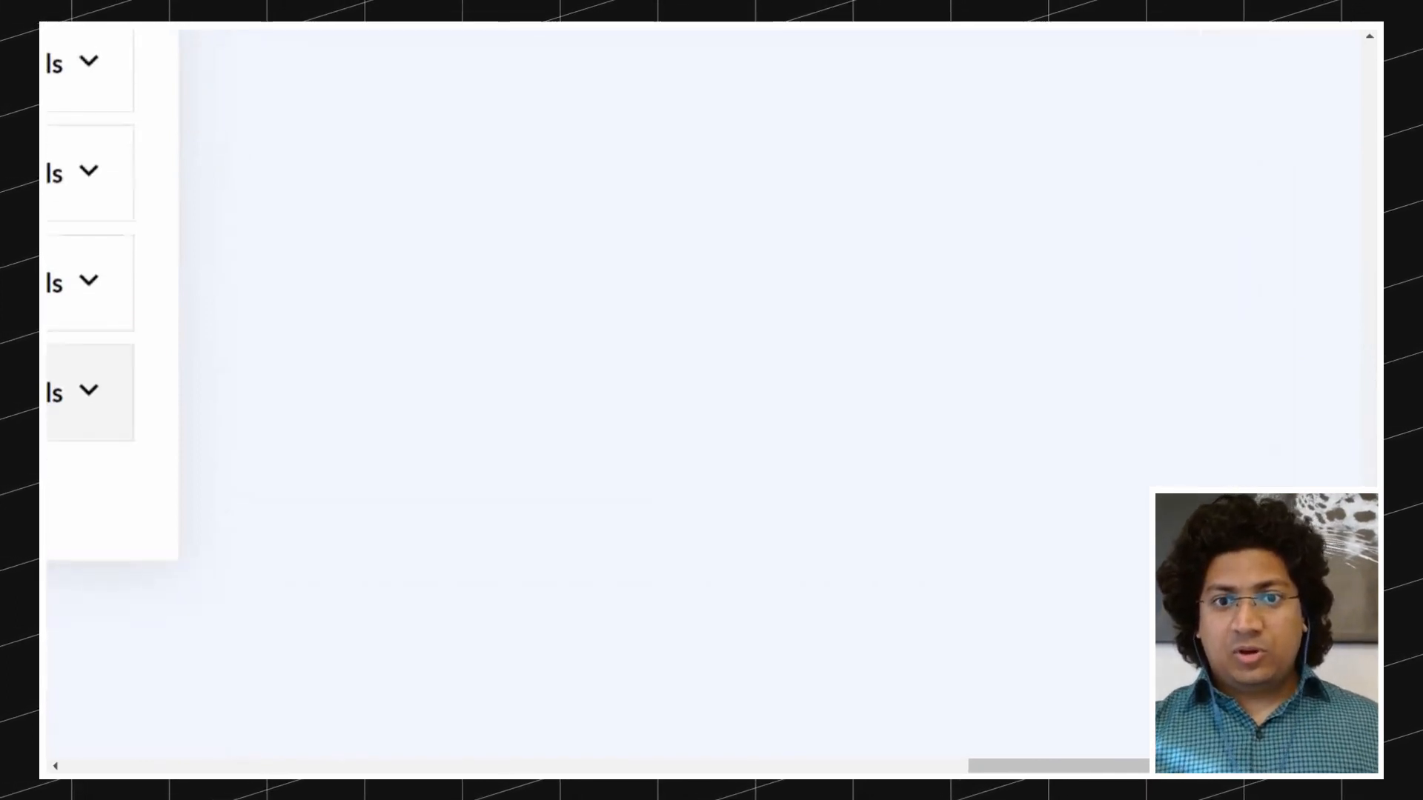
pyautogui.click(891, 266)
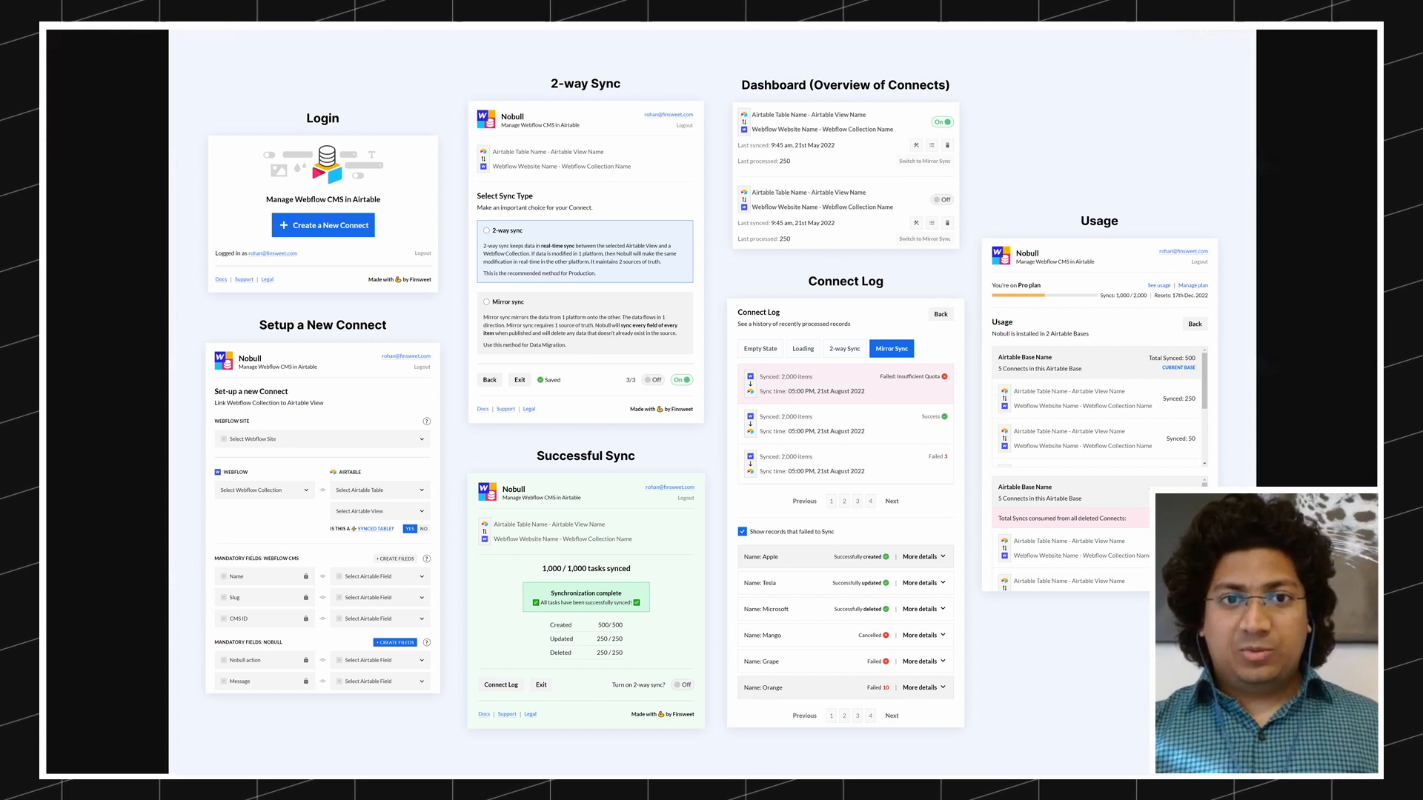